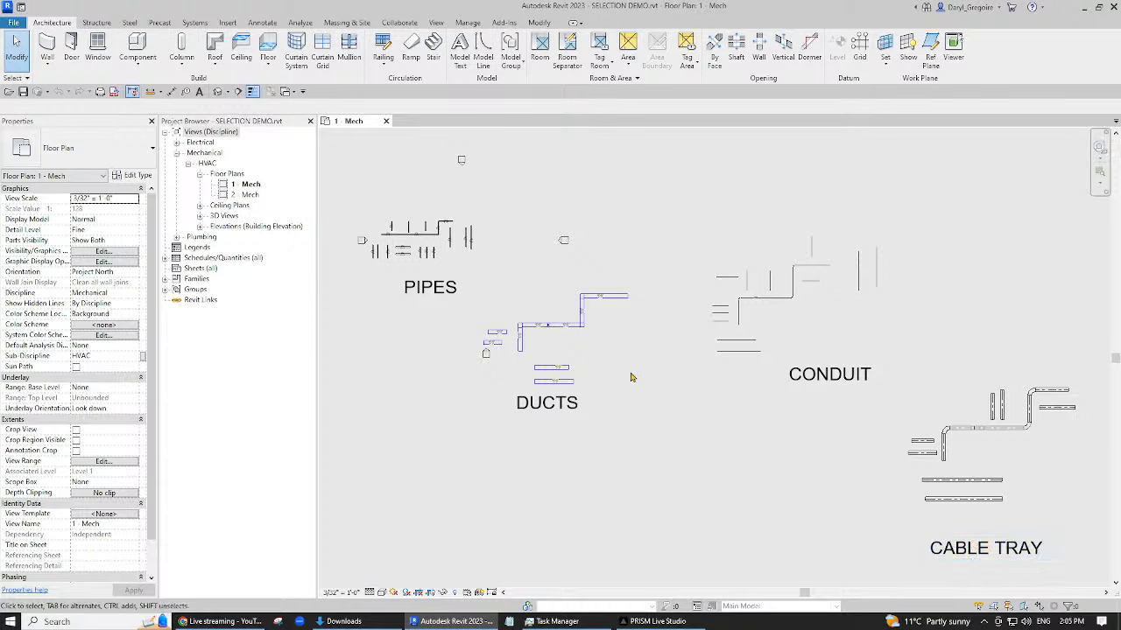
- Examine the pipe layout in the floor plan and the default 3D view, checking the lower long pipe of the main run
{"action": "scroll", "coordinate": [392, 250], "scroll_direction": "up", "scroll_amount": 5}
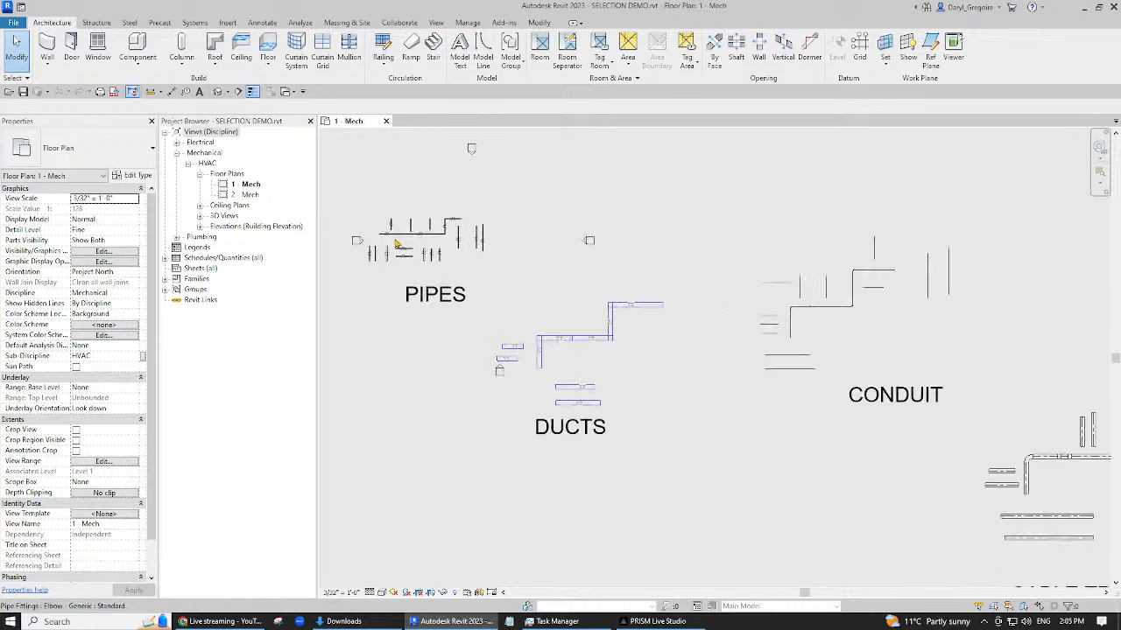
{"action": "scroll", "coordinate": [391, 254], "scroll_direction": "up", "scroll_amount": 2}
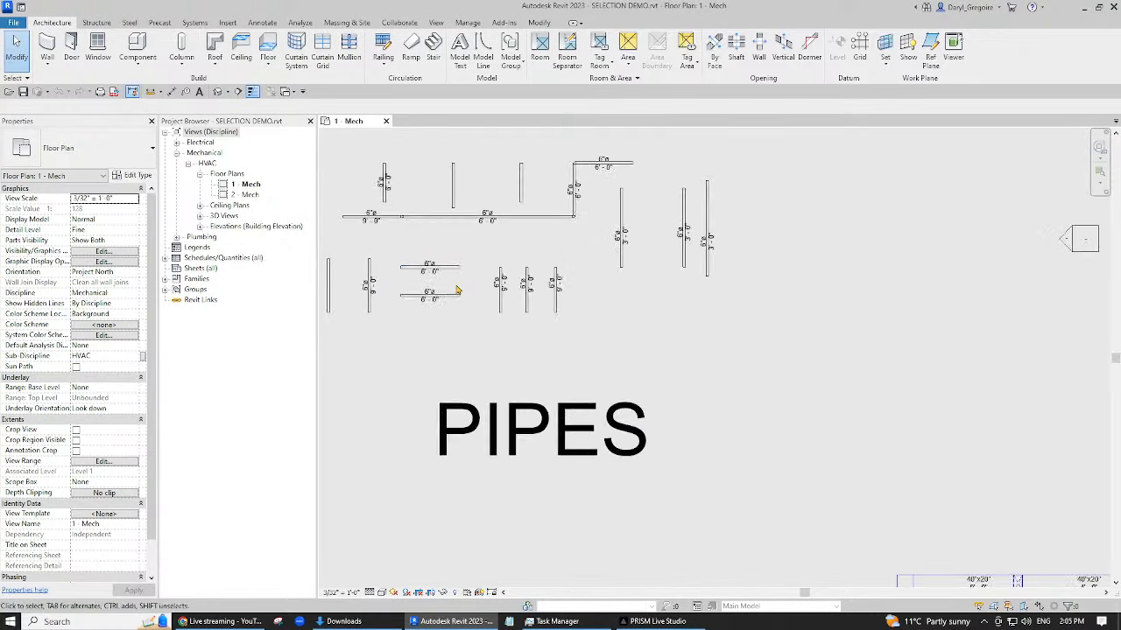
{"action": "scroll", "coordinate": [442, 303], "scroll_direction": "up", "scroll_amount": 3}
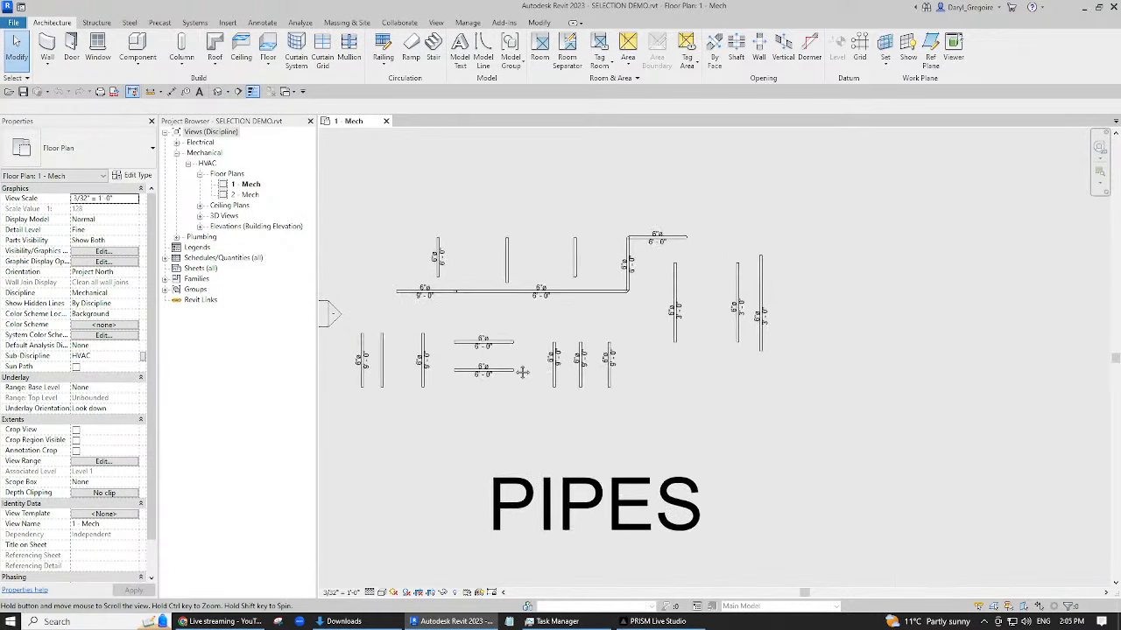
{"action": "left_click", "coordinate": [218, 91]}
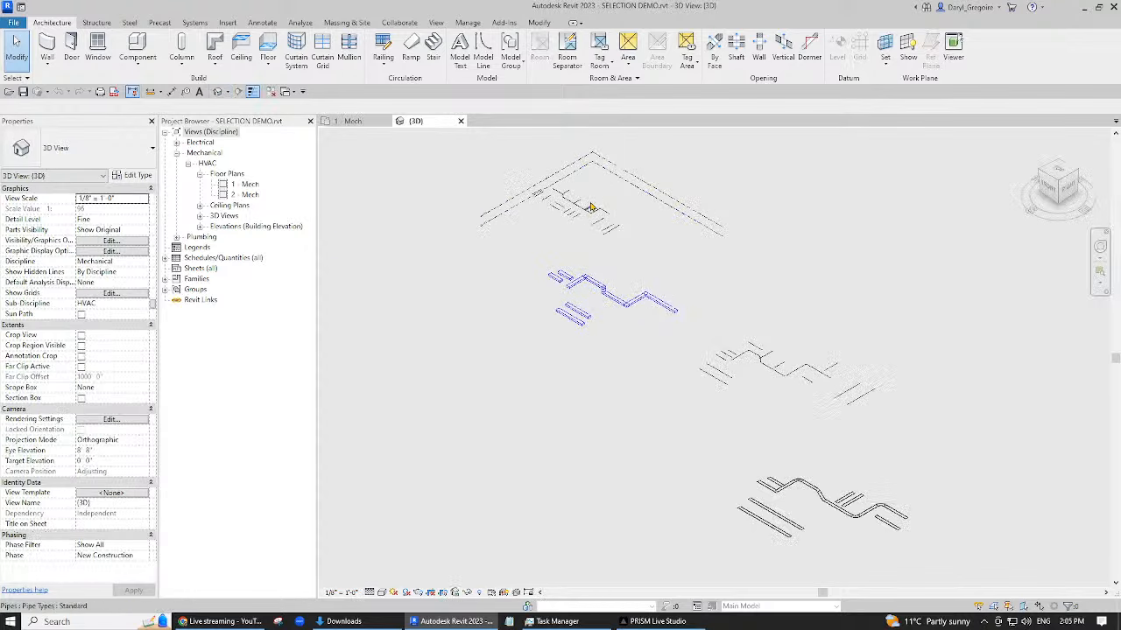
{"action": "scroll", "coordinate": [591, 208], "scroll_direction": "up", "scroll_amount": 5}
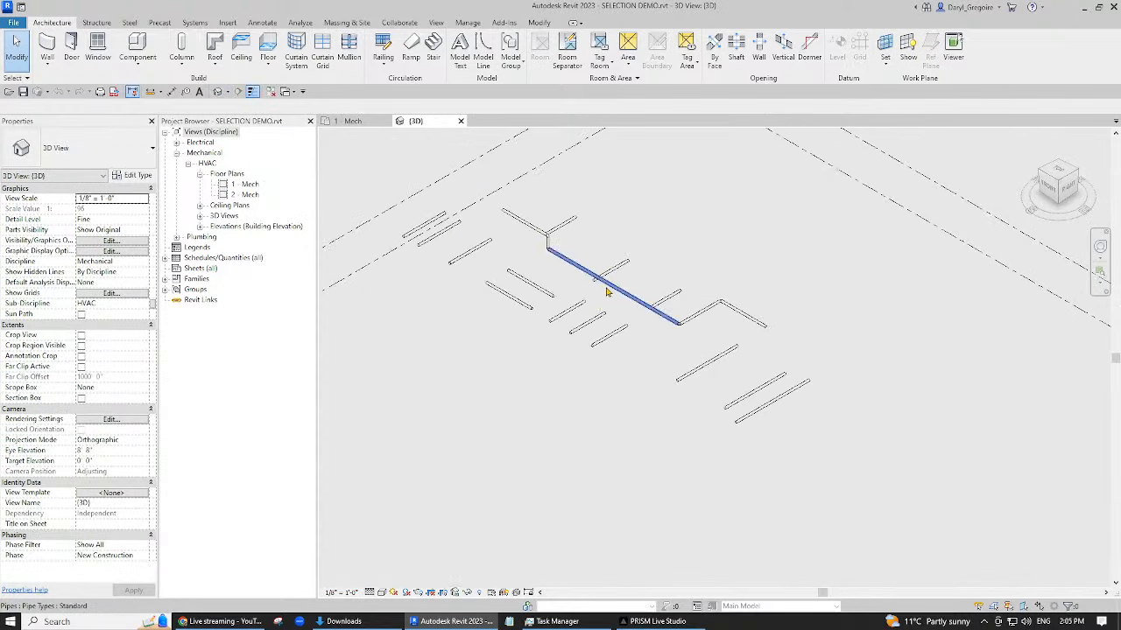
{"action": "left_click", "coordinate": [613, 286]}
{"action": "middle_click_drag", "start_coordinate": [629, 285], "coordinate": [478, 302], "text": "shift"}
{"action": "middle_click_drag", "start_coordinate": [497, 344], "coordinate": [516, 397]}
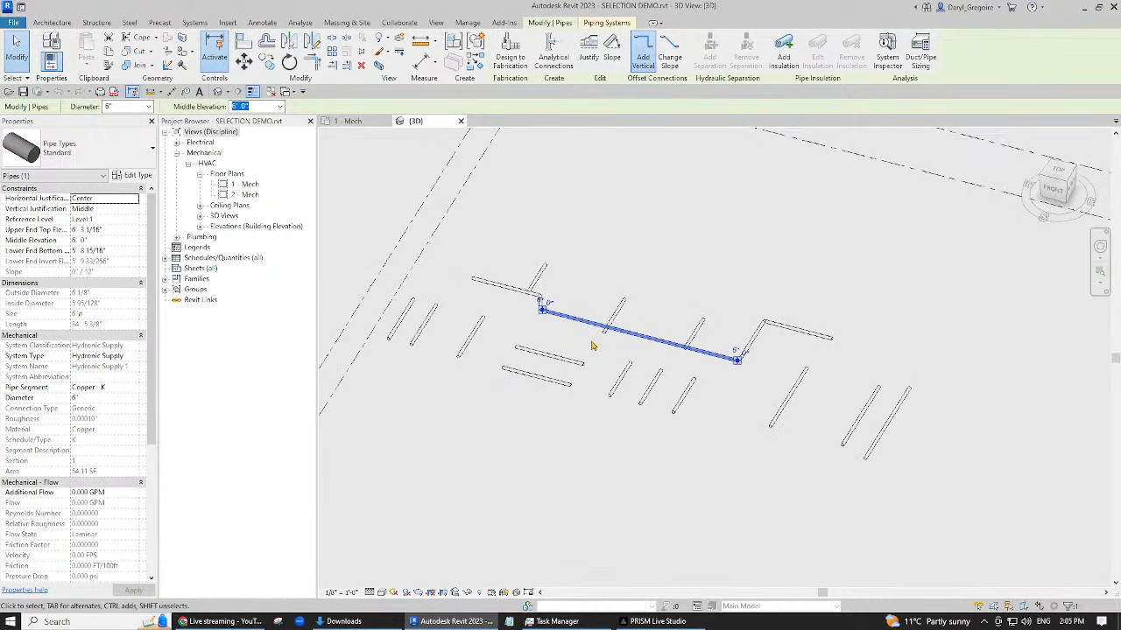
{"action": "left_click", "coordinate": [572, 264]}
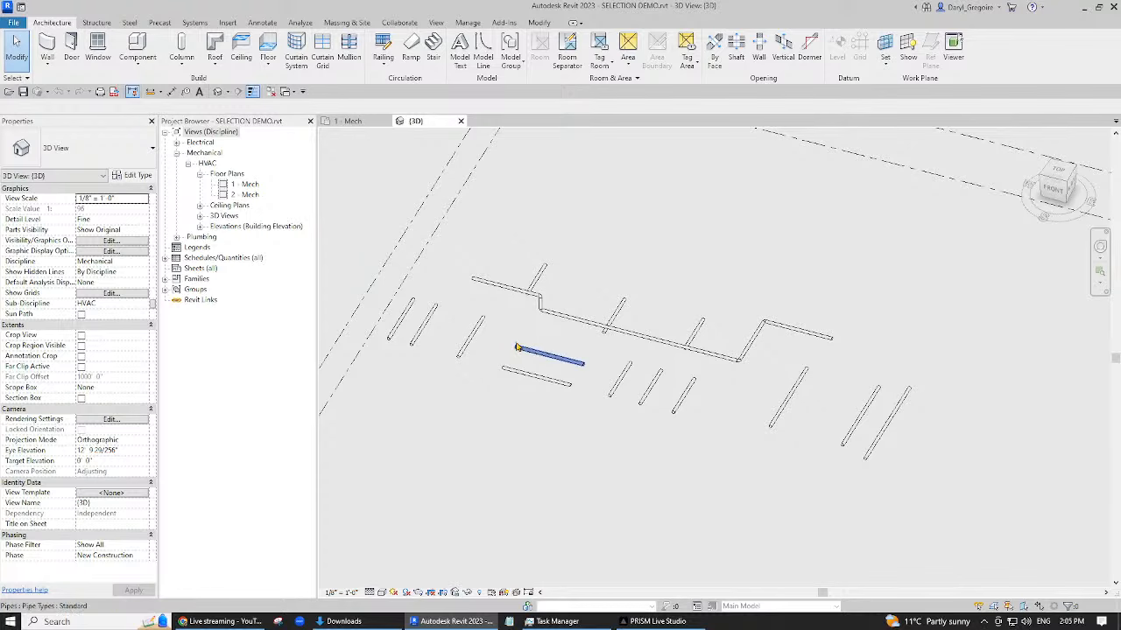
- Open the 1 - Mech floor plan and inspect the vertical 9' - 0" pipe beside the two horizontal pipes
{"action": "left_click", "coordinate": [249, 185]}
{"action": "double_click", "coordinate": [248, 185]}
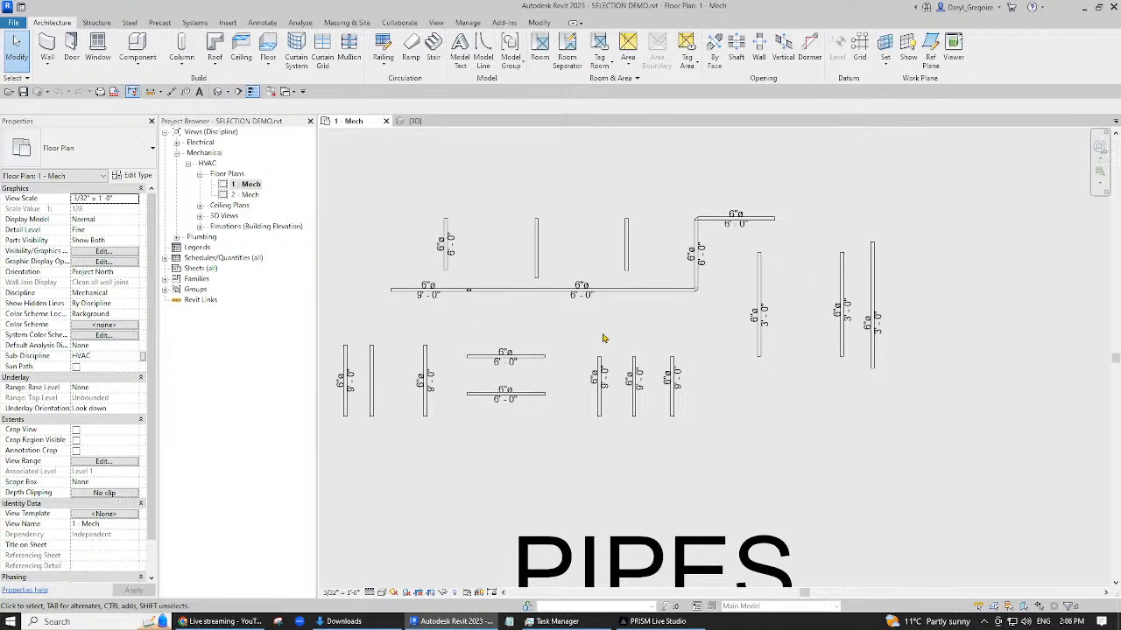
{"action": "middle_click_drag", "start_coordinate": [521, 322], "coordinate": [592, 334]}
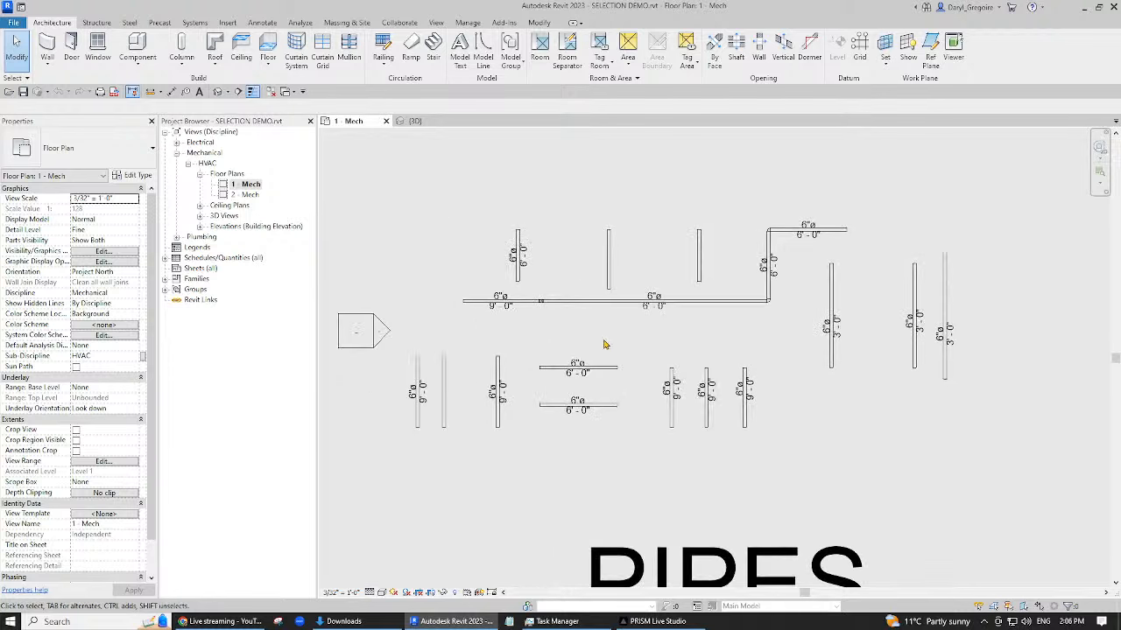
{"action": "scroll", "coordinate": [469, 434], "scroll_direction": "up", "scroll_amount": 2}
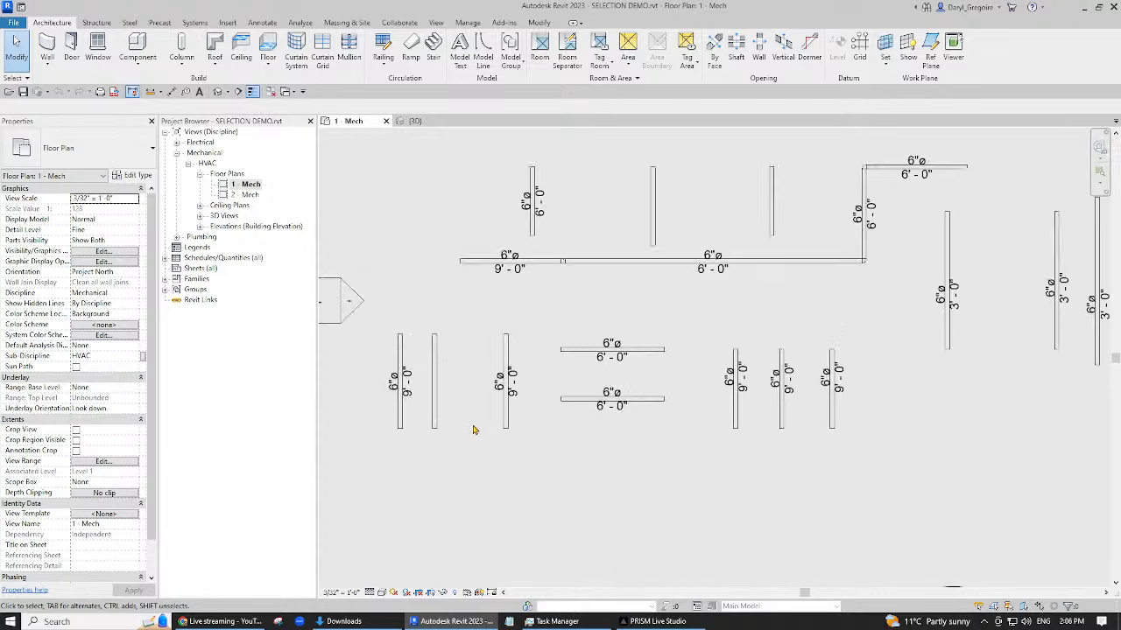
{"action": "left_click", "coordinate": [530, 397]}
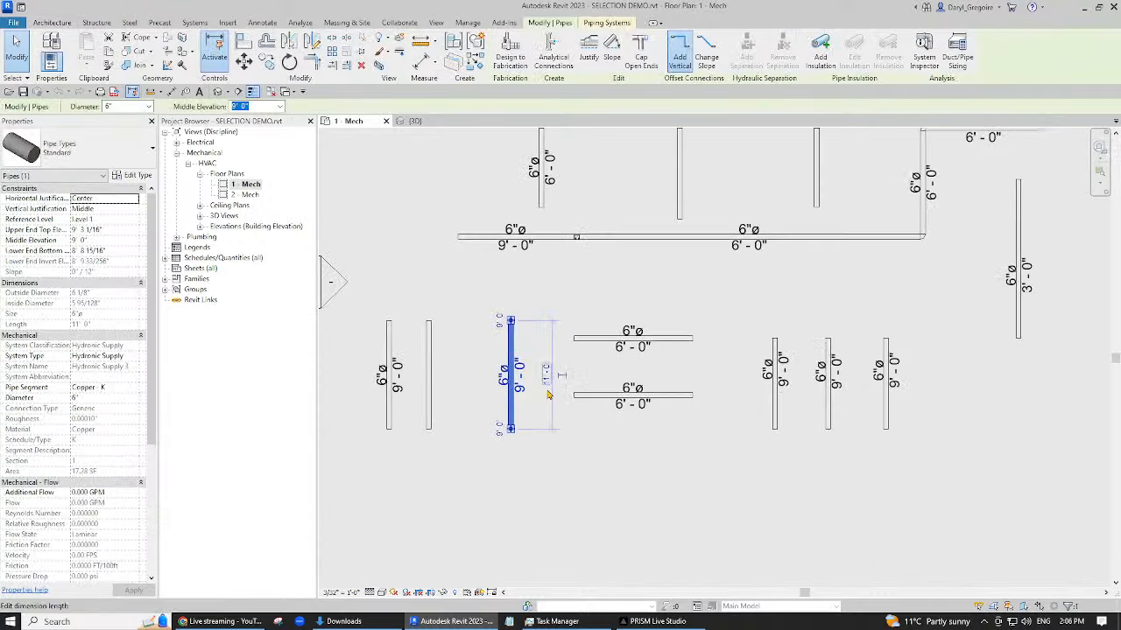
{"action": "left_click", "coordinate": [566, 304]}
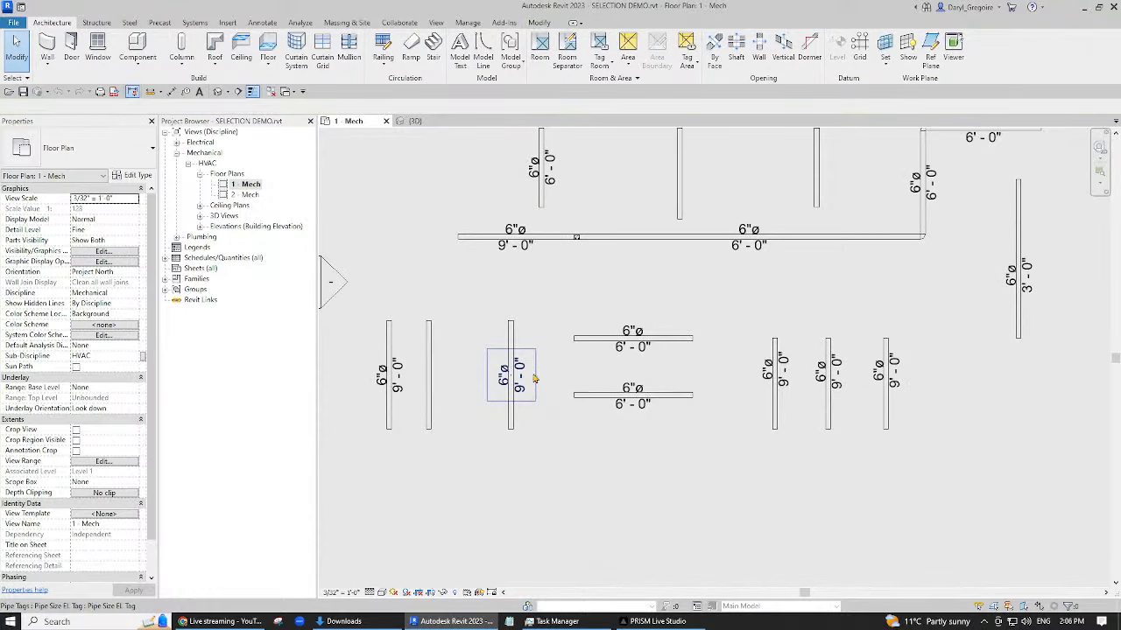
- Tag the untagged vertical pipe among the leftmost pipes with its size and elevation, without a leader
{"action": "left_click", "coordinate": [525, 377]}
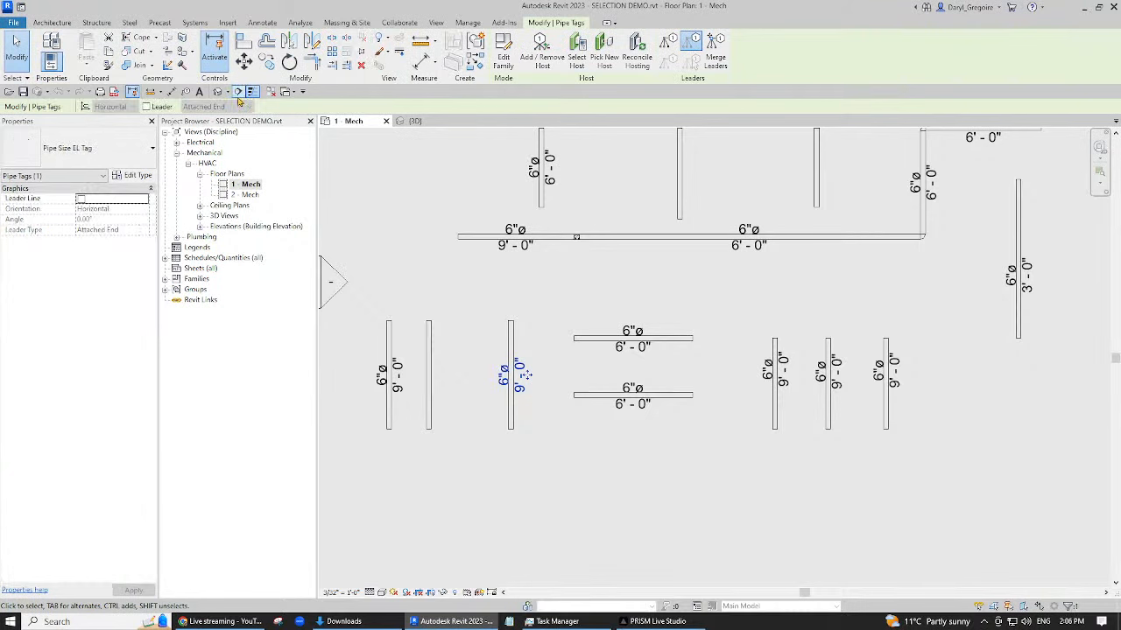
{"action": "key", "text": "t"}
{"action": "key", "text": "g"}
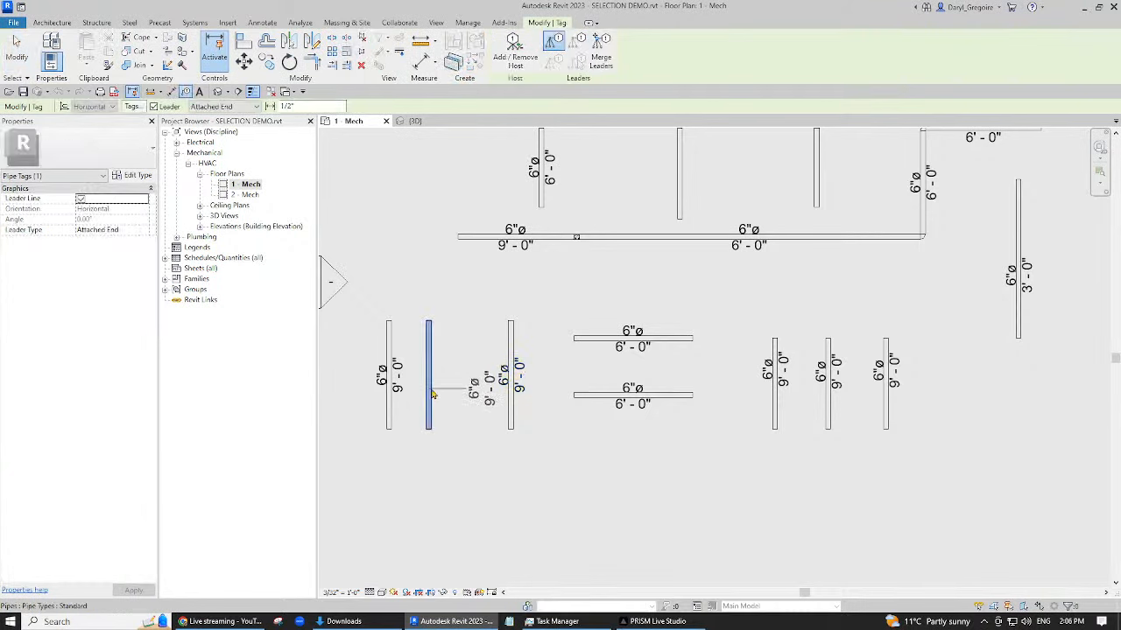
{"action": "left_click", "coordinate": [173, 108]}
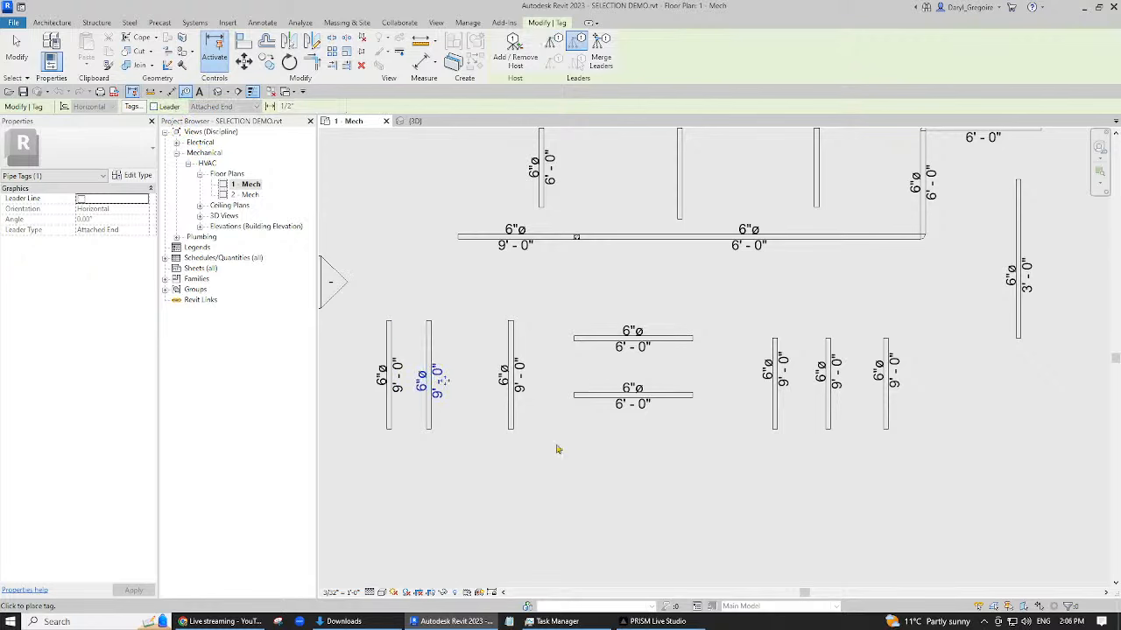
{"action": "key", "text": "Escape"}
{"action": "key", "text": "Escape"}
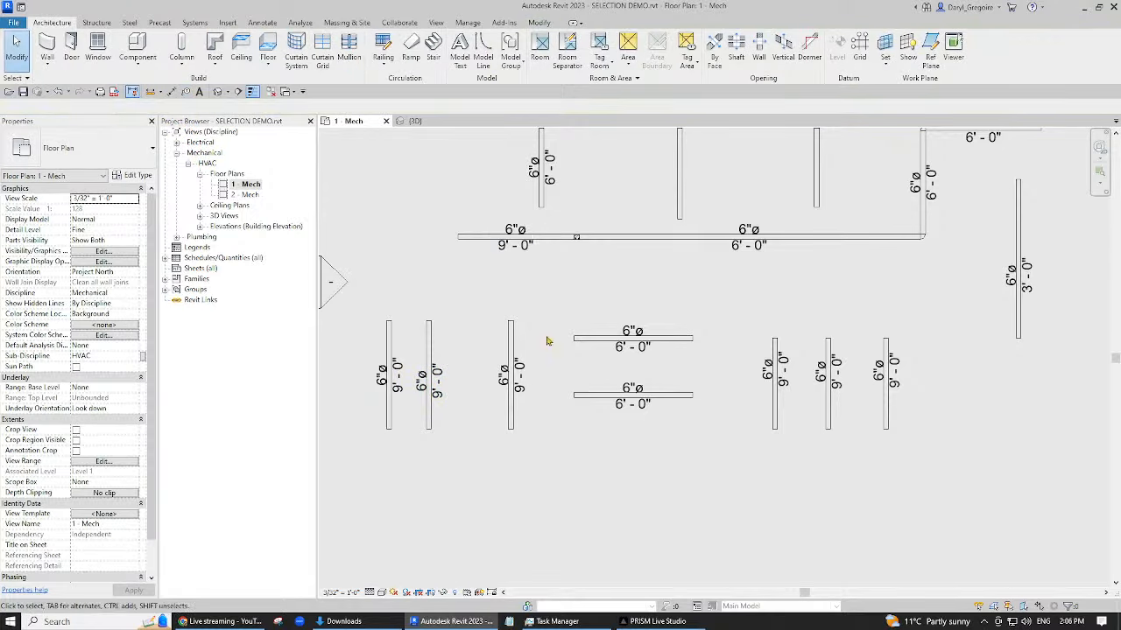
- Try Trim/Extend to Corner between the main run's 9' - 0" end and the leftmost vertical pipe, and undo it
{"action": "middle_click_drag", "start_coordinate": [617, 355], "coordinate": [484, 399]}
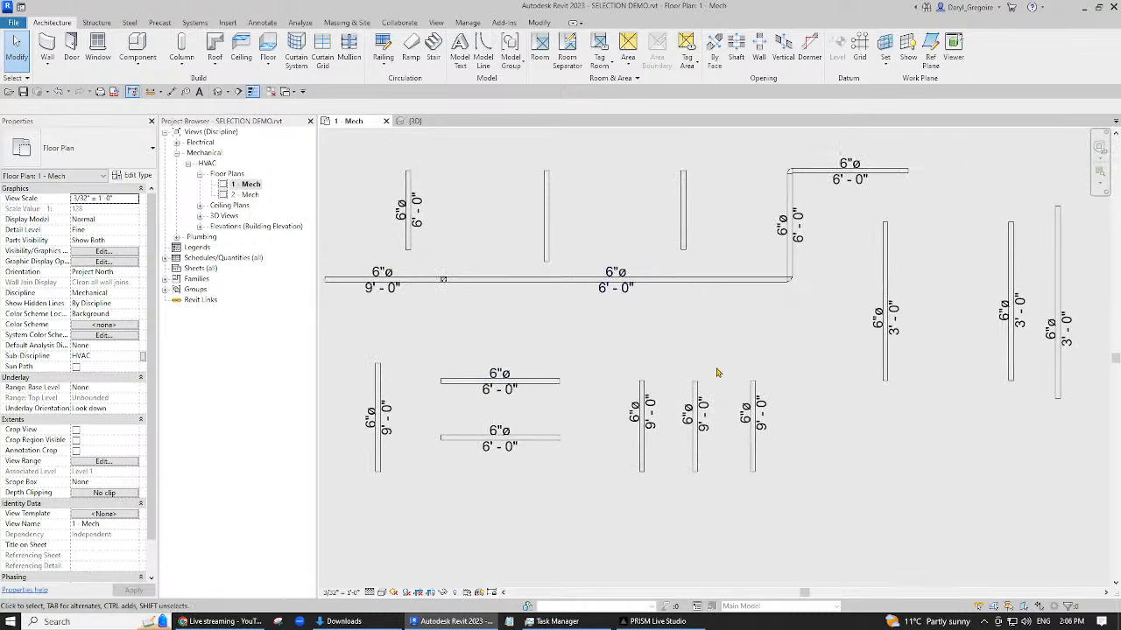
{"action": "left_click", "coordinate": [538, 22]}
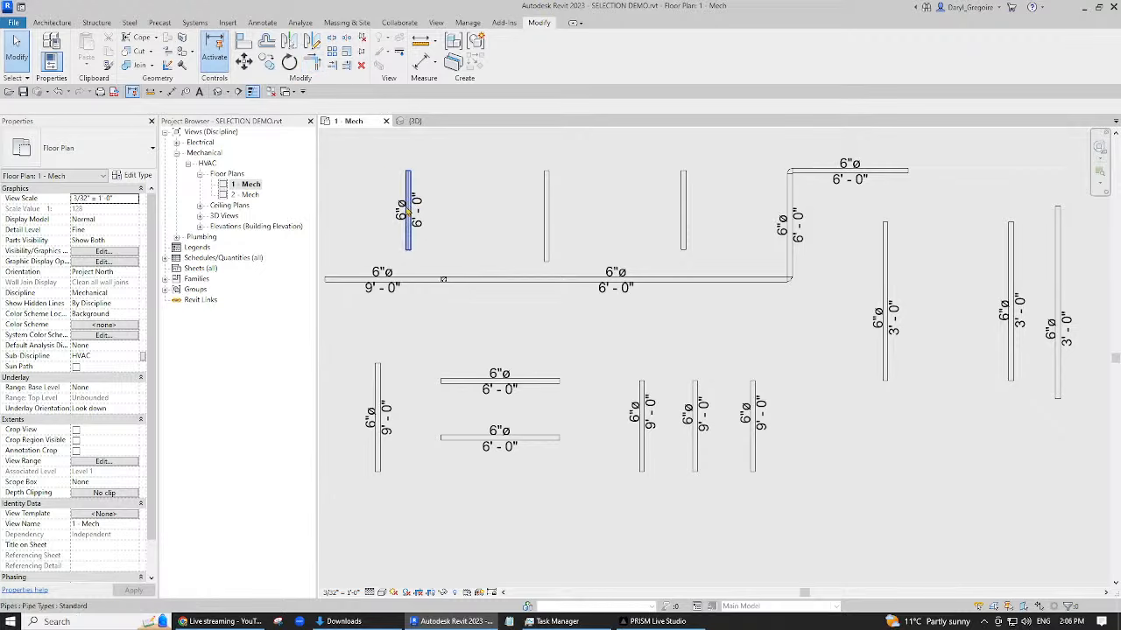
{"action": "middle_click_drag", "start_coordinate": [499, 230], "coordinate": [675, 232]}
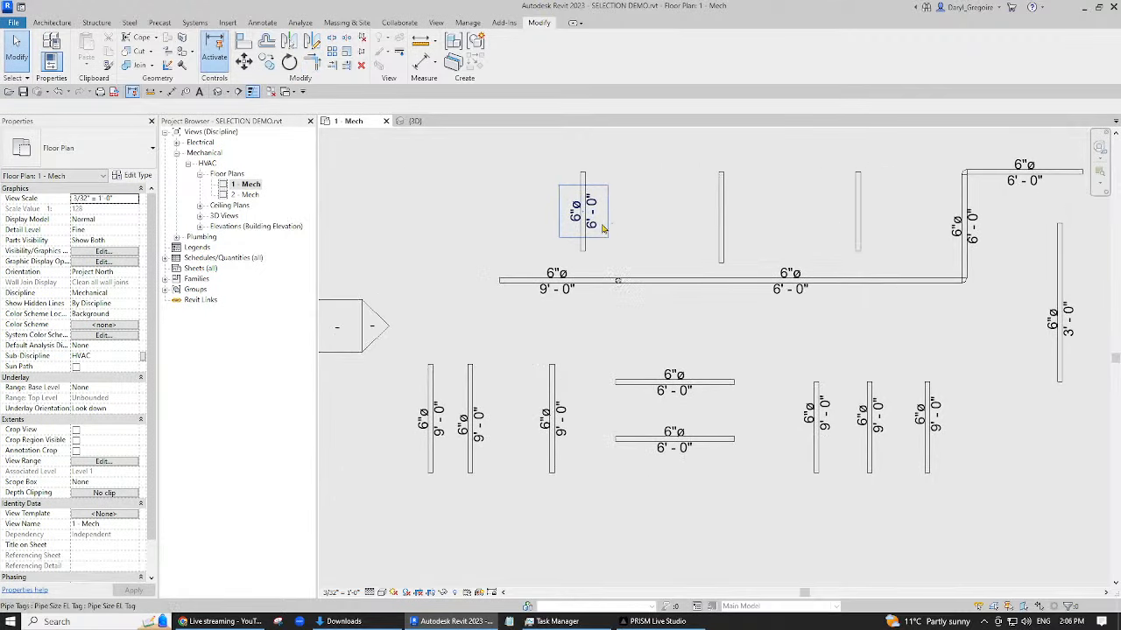
{"action": "left_click", "coordinate": [313, 63]}
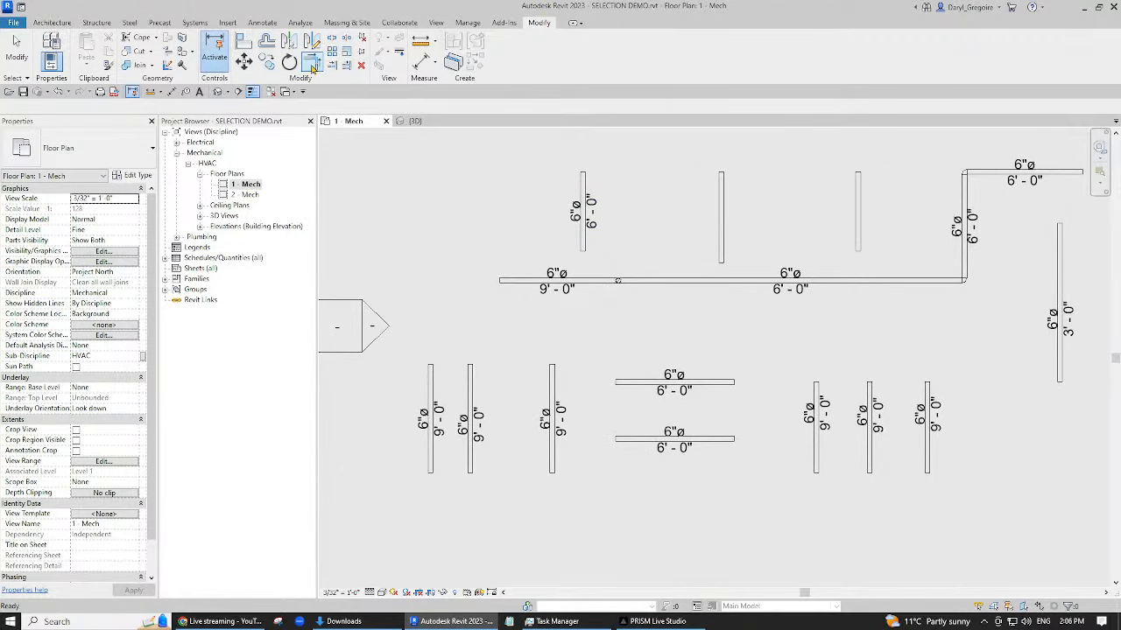
{"action": "left_click", "coordinate": [313, 67]}
{"action": "left_click", "coordinate": [505, 291]}
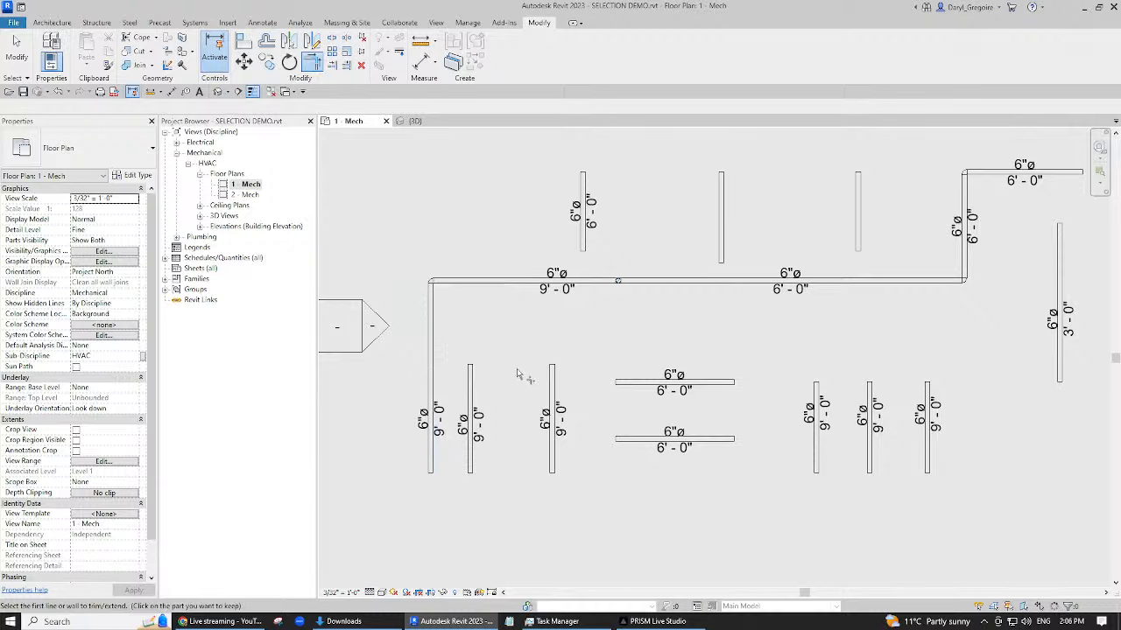
{"action": "key", "text": "Escape"}
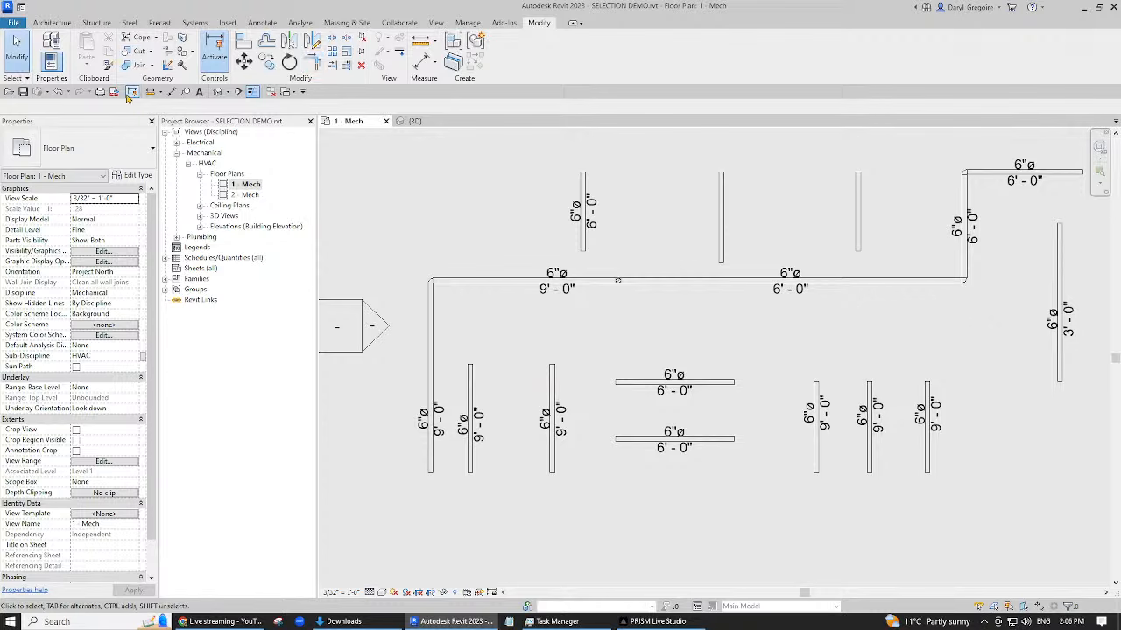
{"action": "left_click", "coordinate": [58, 91]}
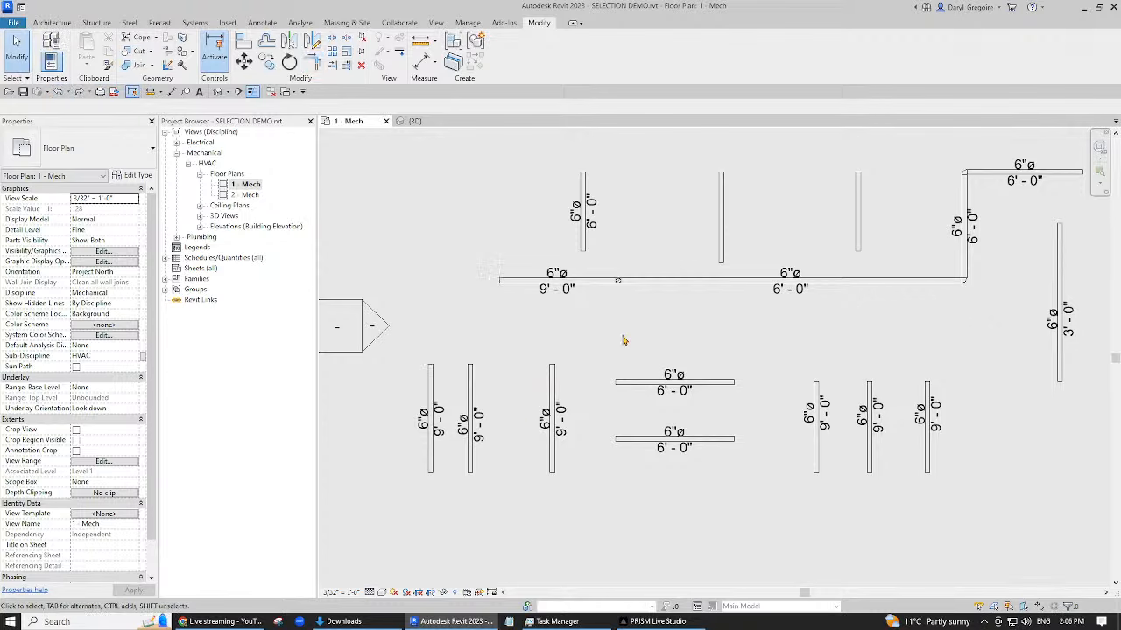
- Try Trim/Extend to Corner between the 6' - 0" vertical pipe above the main run and the run's 9' - 0" segment
{"action": "middle_click_drag", "start_coordinate": [624, 341], "coordinate": [548, 370]}
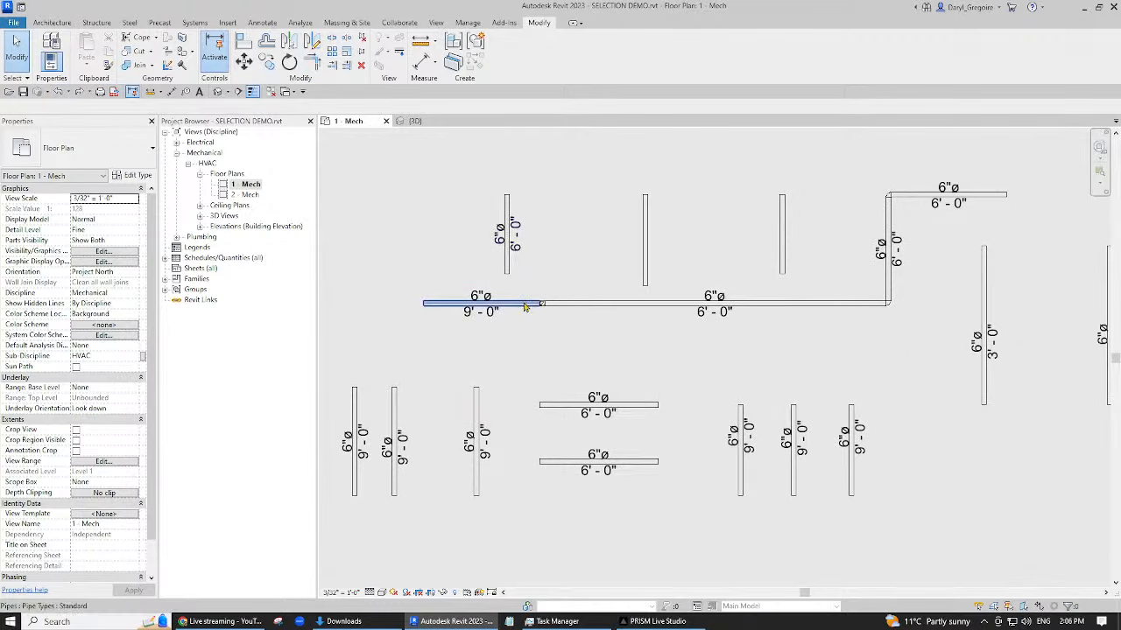
{"action": "left_click", "coordinate": [313, 61]}
{"action": "left_click", "coordinate": [506, 210]}
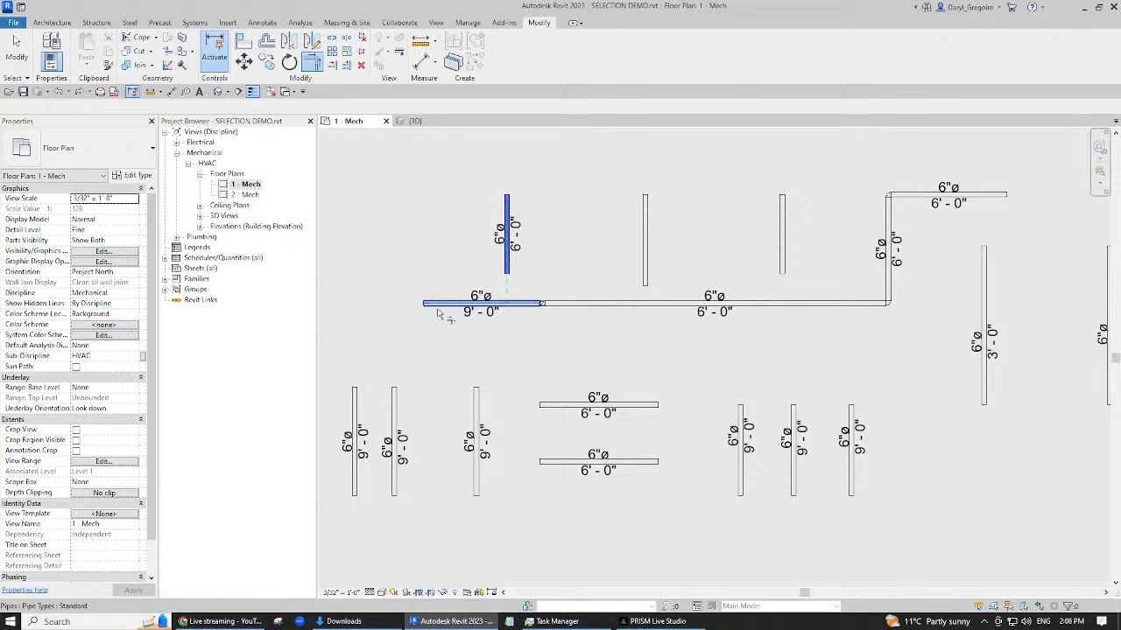
{"action": "left_click", "coordinate": [438, 312]}
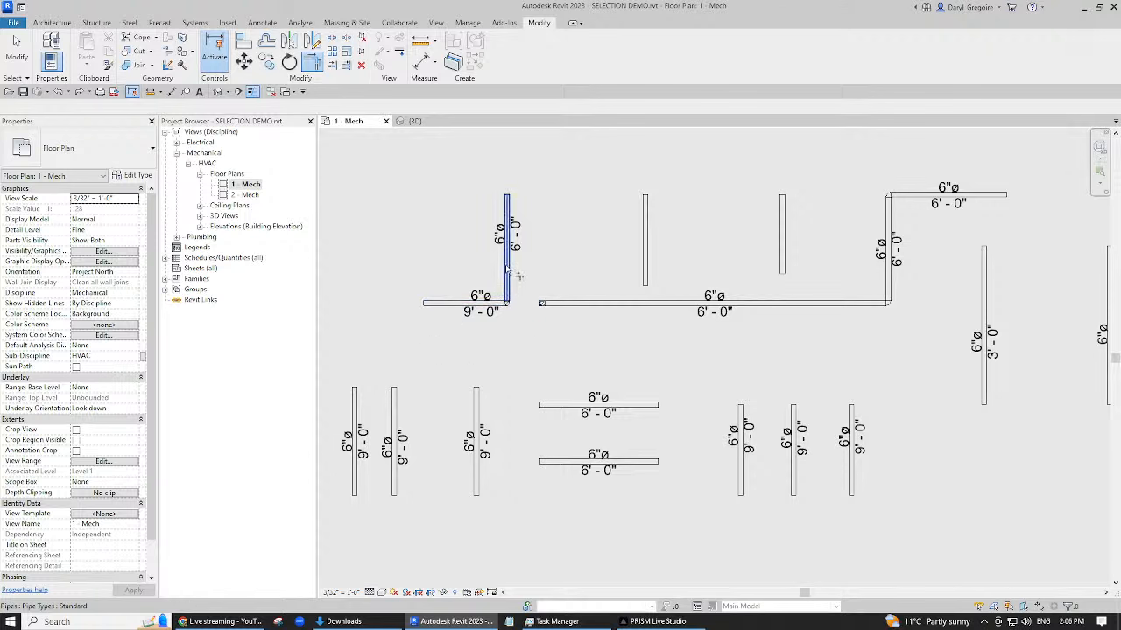
{"action": "key", "text": "Escape"}
- Check the corner connection in the 3D view, and undo both the corner trim and the added pipe tag
{"action": "key", "text": "ctrl+Tab"}
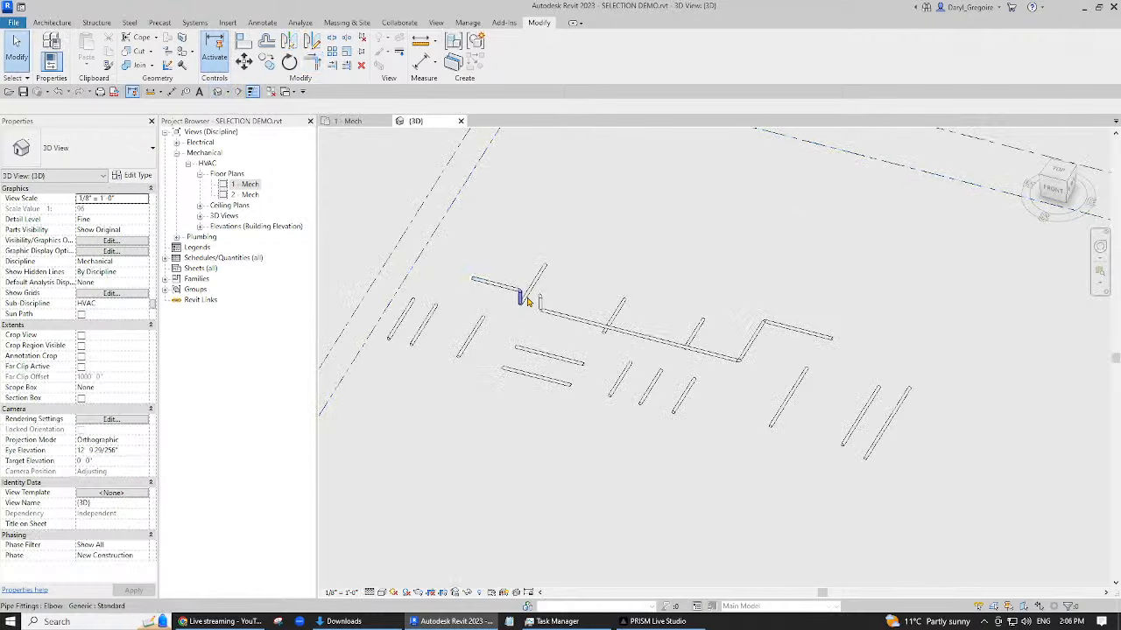
{"action": "scroll", "coordinate": [527, 300], "scroll_direction": "up", "scroll_amount": 3}
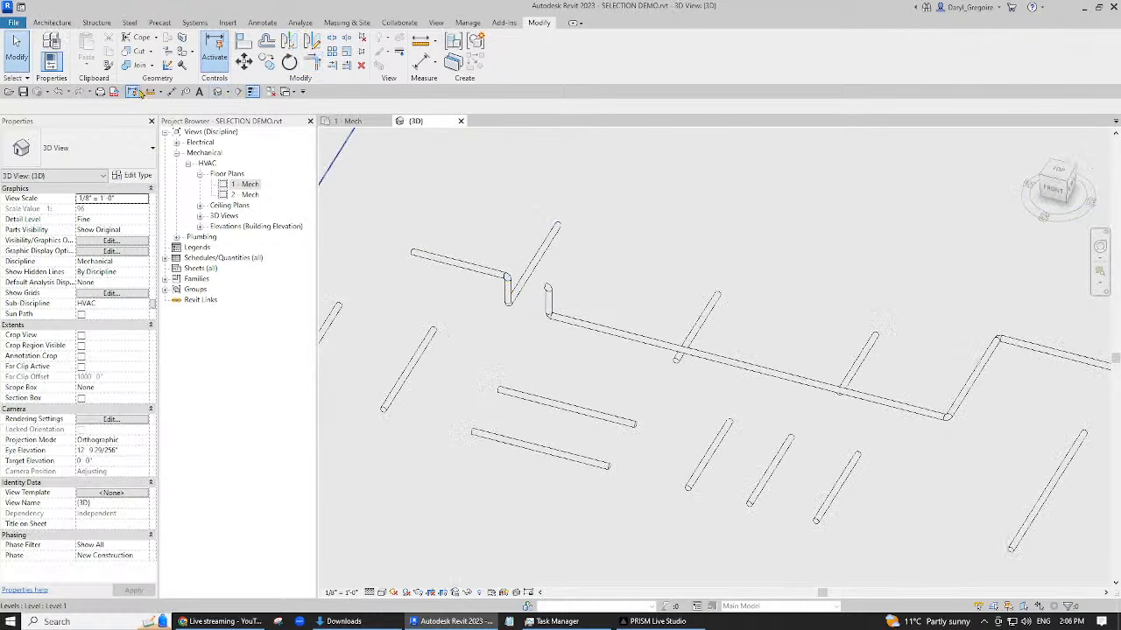
{"action": "left_click", "coordinate": [56, 92]}
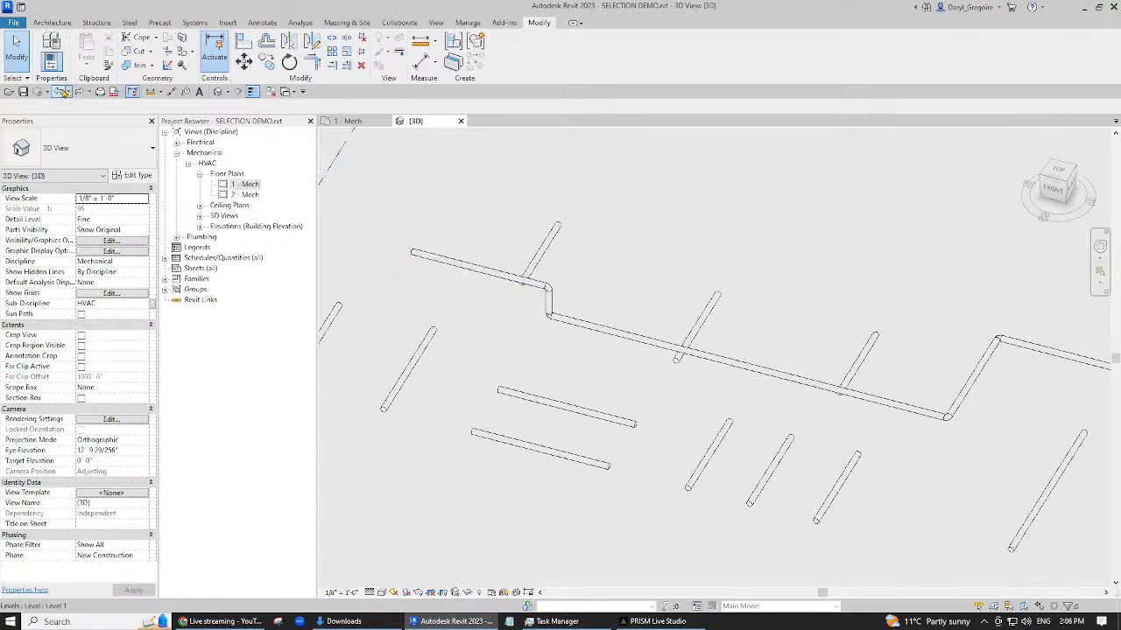
{"action": "left_click", "coordinate": [61, 92]}
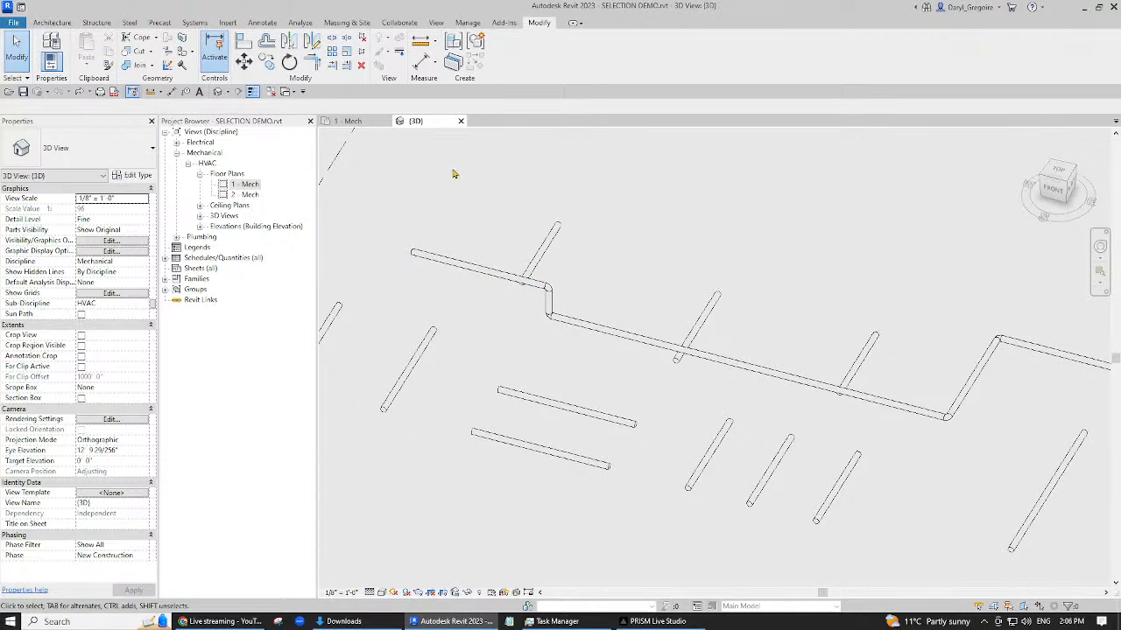
{"action": "left_click", "coordinate": [312, 59]}
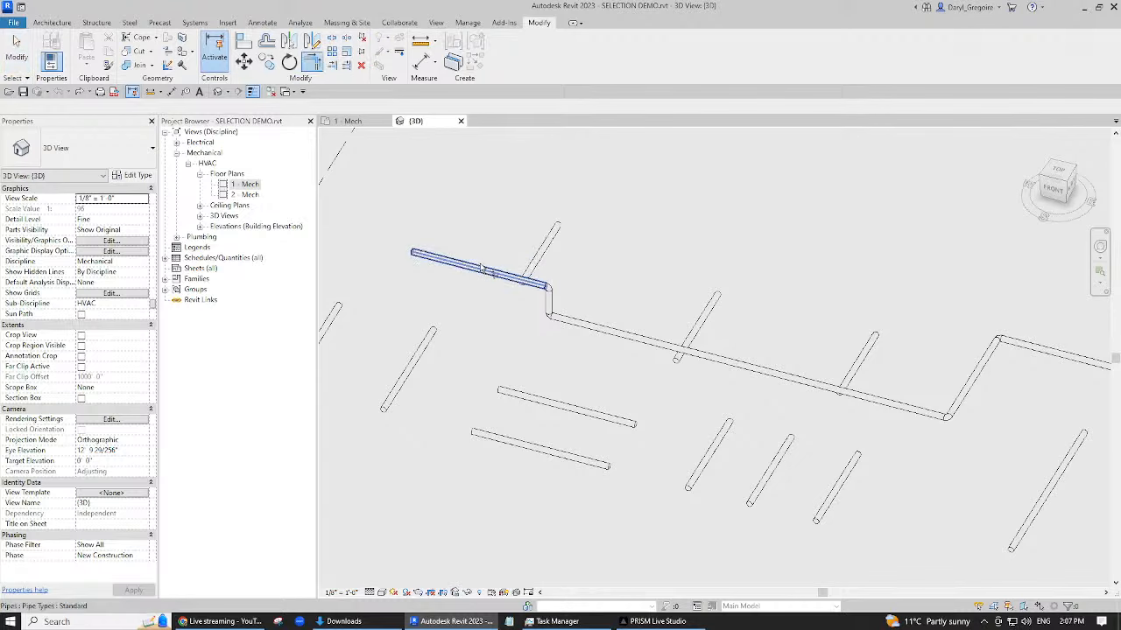
{"action": "left_click", "coordinate": [486, 271]}
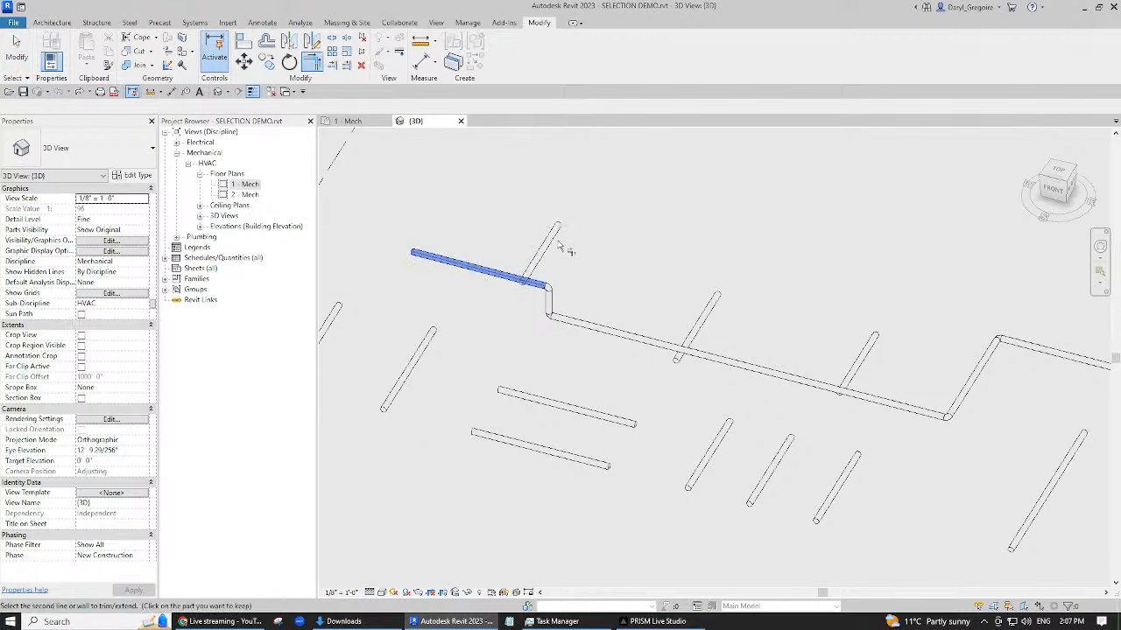
{"action": "middle_click_drag", "start_coordinate": [523, 278], "coordinate": [458, 338], "text": "shift"}
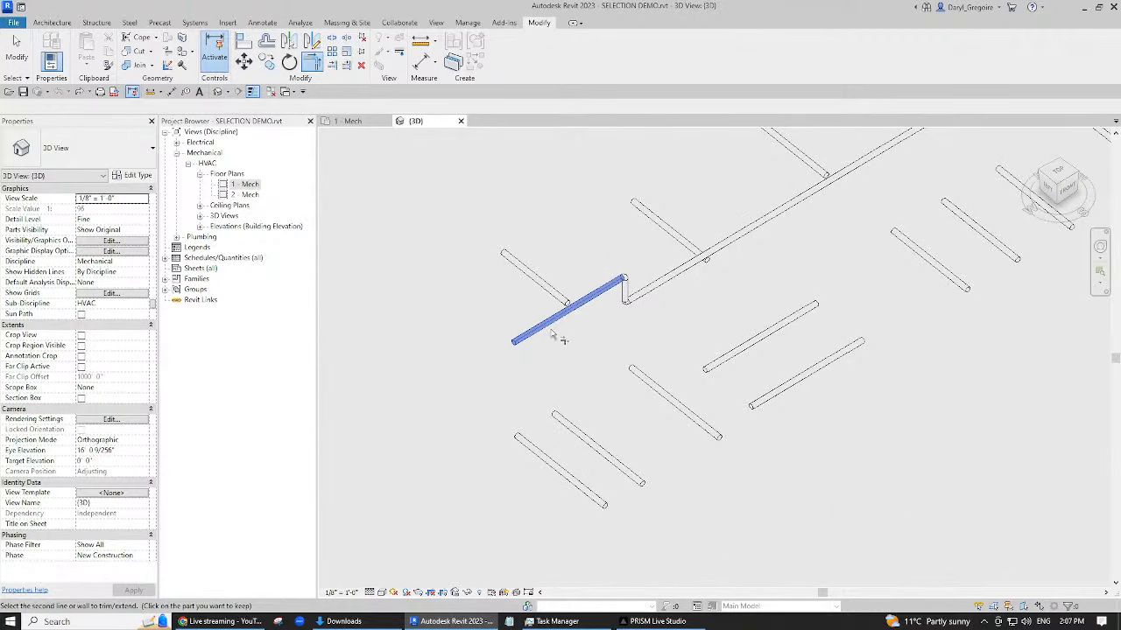
{"action": "middle_click_drag", "start_coordinate": [552, 335], "coordinate": [570, 365], "text": "shift"}
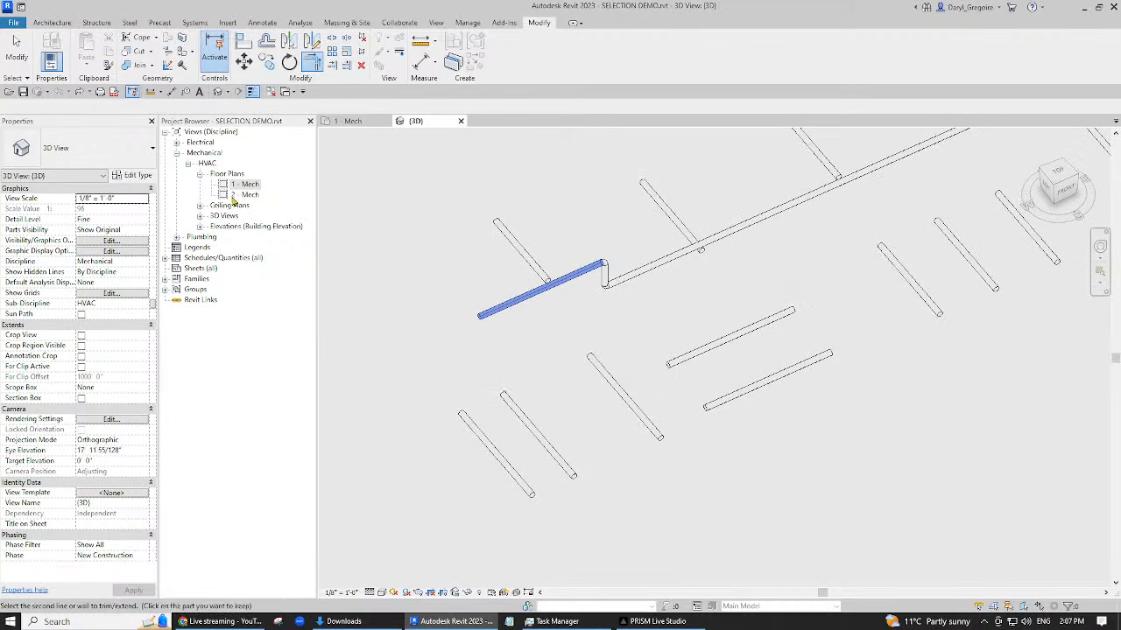
{"action": "double_click", "coordinate": [244, 184]}
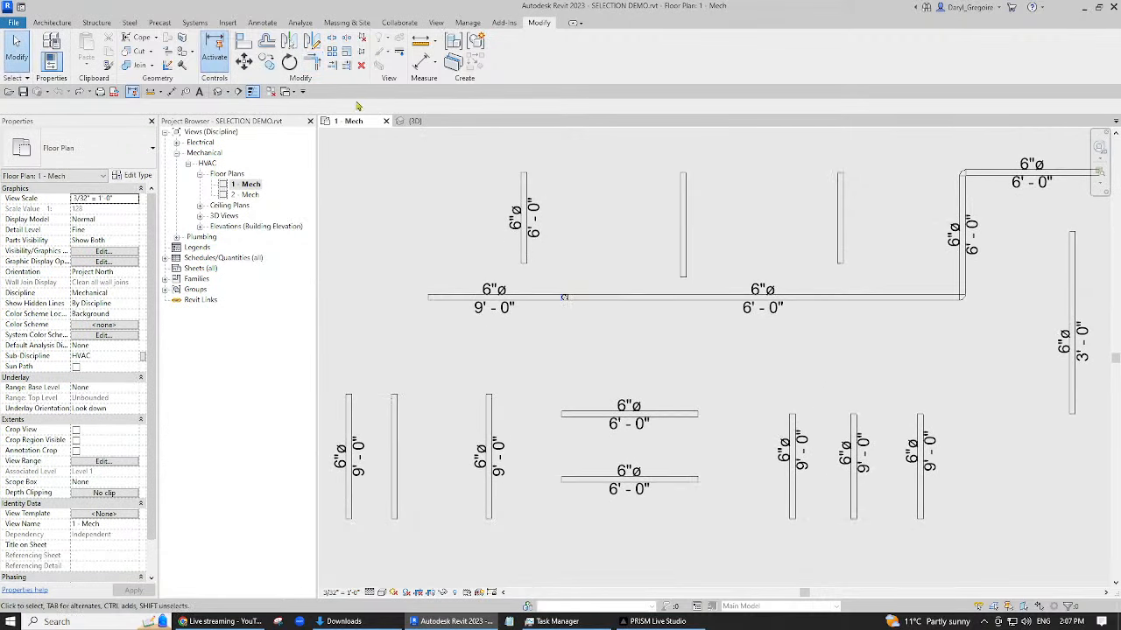
- Try Trim/Extend to Corner on the 6' - 0" vertical pipe and the main run's 9' - 0" segment, keeping the segment's open-end side, and undo it
{"action": "left_click", "coordinate": [313, 61]}
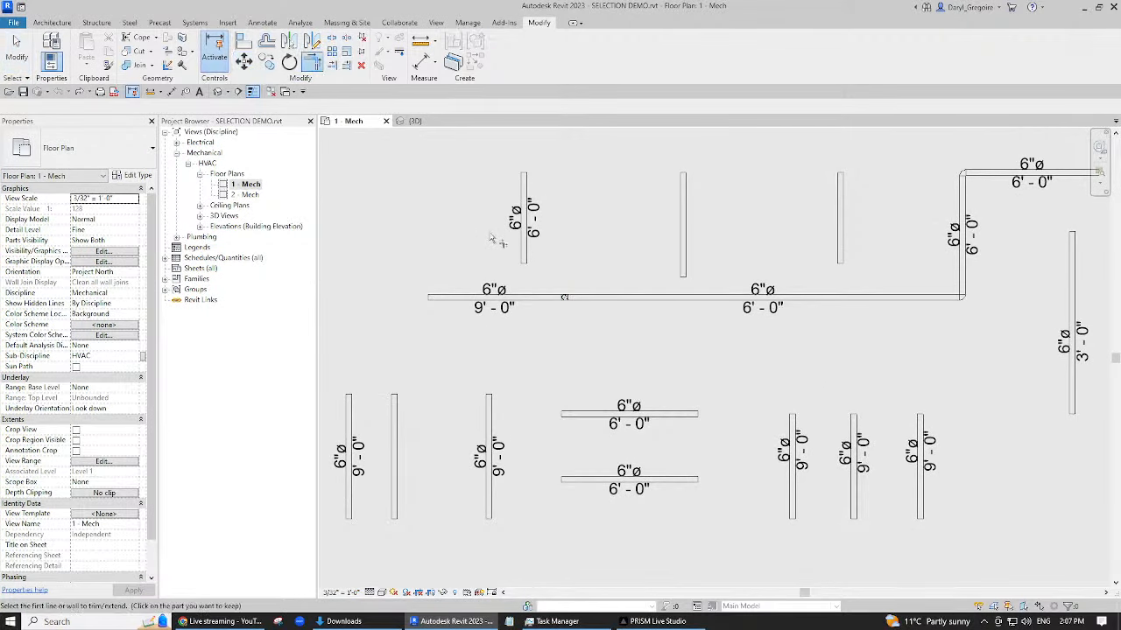
{"action": "left_click", "coordinate": [522, 256]}
{"action": "left_click", "coordinate": [469, 297]}
{"action": "key", "text": "Escape"}
{"action": "key", "text": "ctrl+z"}
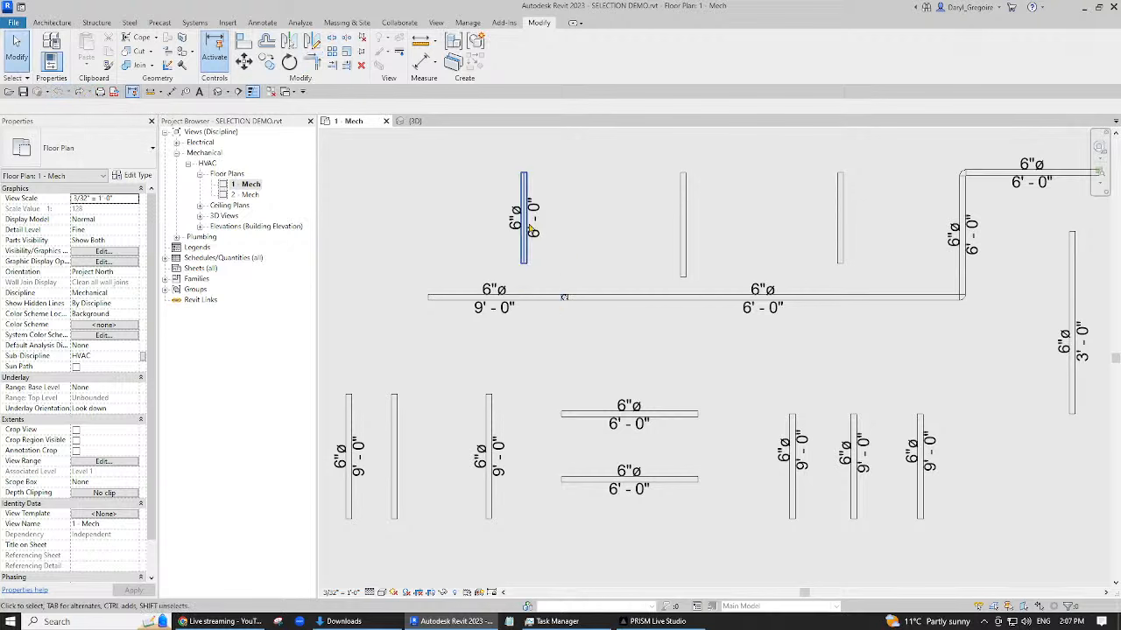
- Trim the 6' - 0" vertical pipe and the 9' - 0" segment to a corner, keeping the side joined to the main run, and undo it
{"action": "left_click", "coordinate": [312, 61]}
{"action": "left_click", "coordinate": [524, 258]}
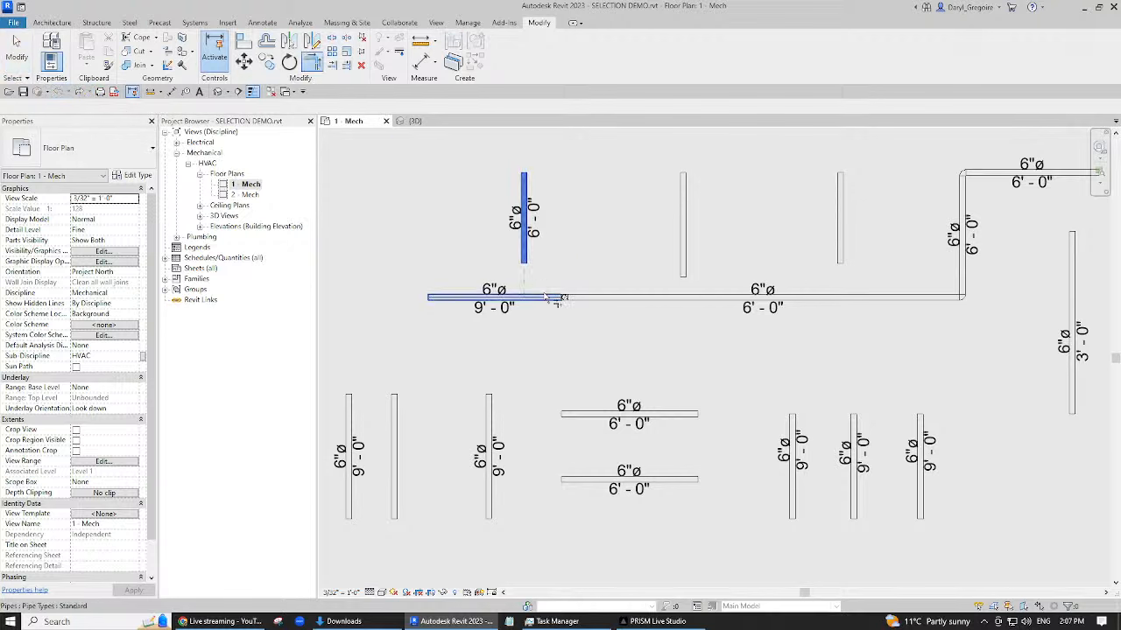
{"action": "left_click", "coordinate": [629, 283]}
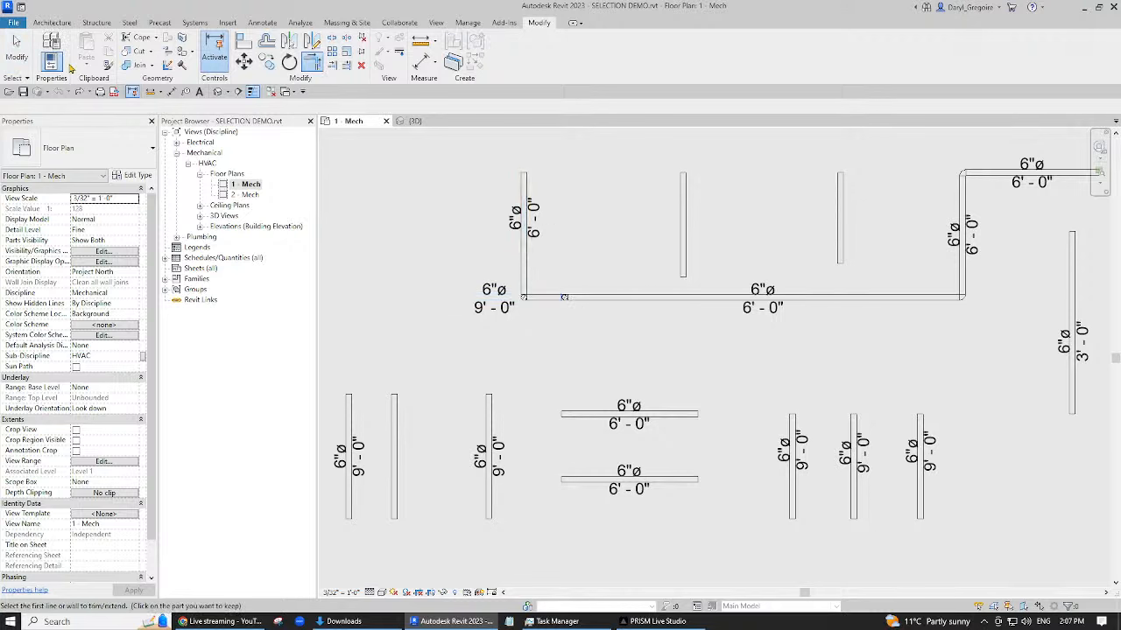
{"action": "key", "text": "Escape"}
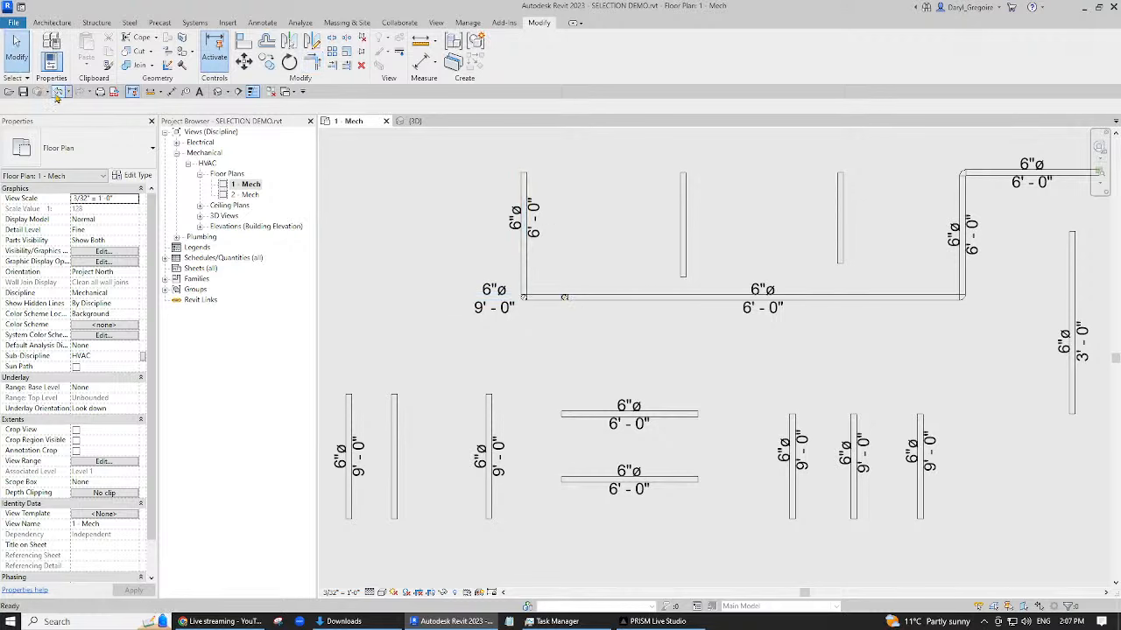
- Extend both short horizontal 6' - 0" pipes to the adjacent 9' - 0" vertical pipe with Trim/Extend Single Element
{"action": "scroll", "coordinate": [601, 335], "scroll_direction": "down", "scroll_amount": 1}
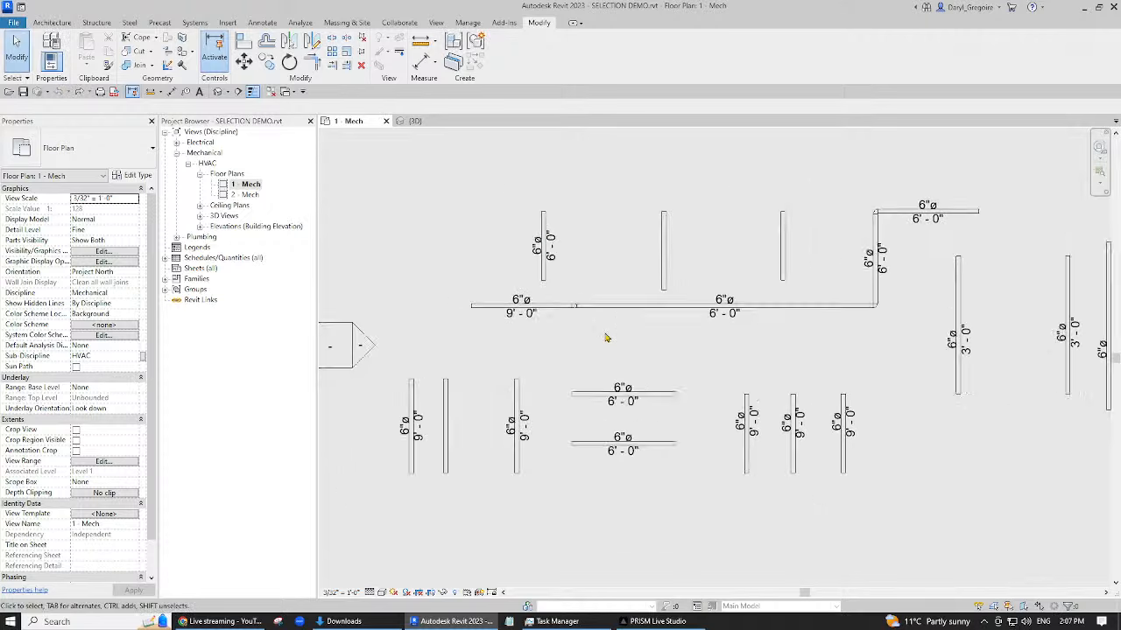
{"action": "middle_click_drag", "start_coordinate": [603, 335], "coordinate": [520, 294]}
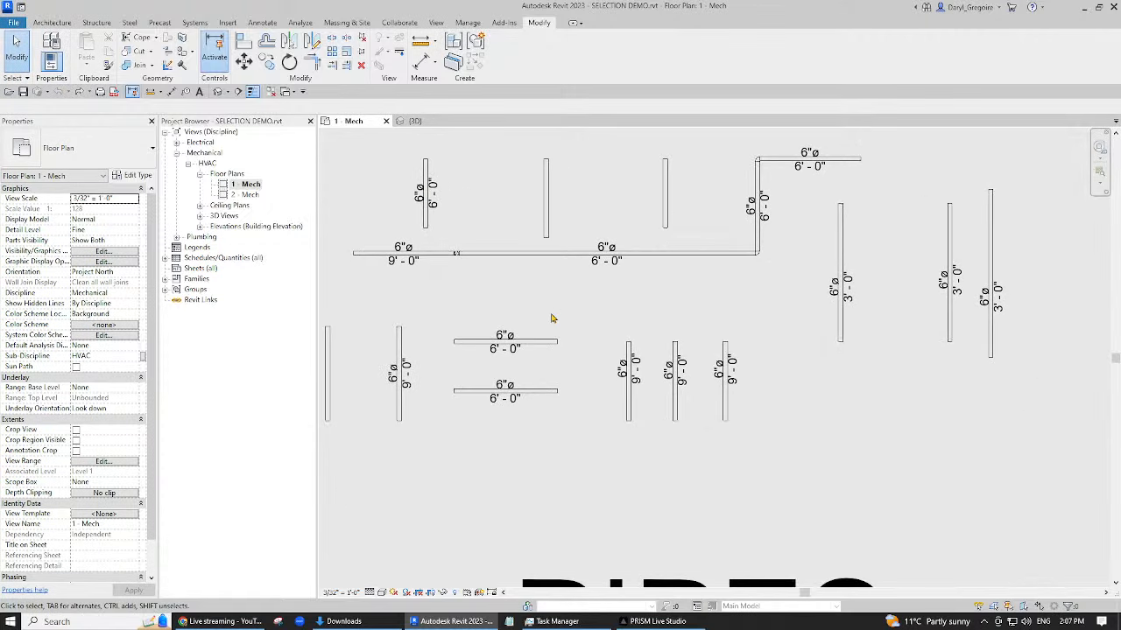
{"action": "left_click", "coordinate": [332, 65]}
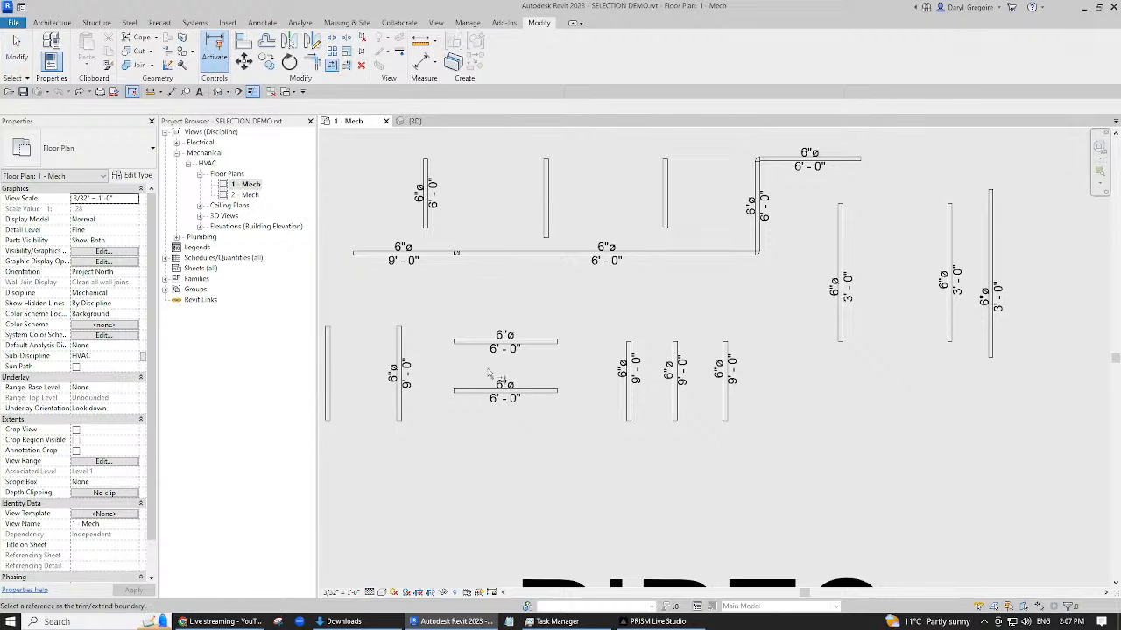
{"action": "left_click", "coordinate": [399, 341]}
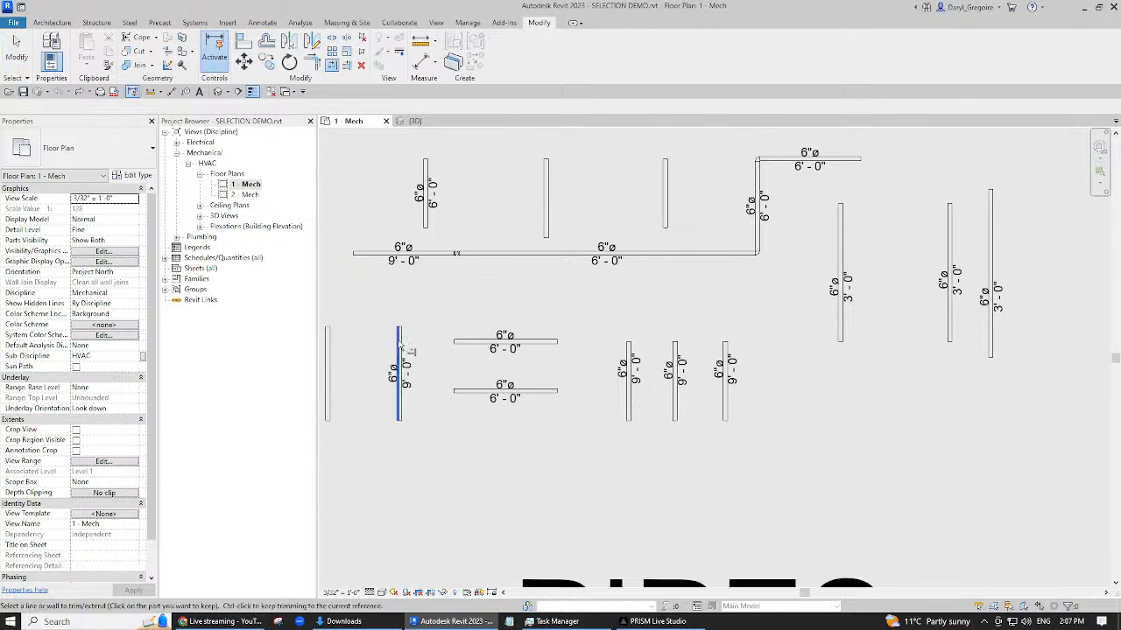
{"action": "left_click", "coordinate": [495, 408]}
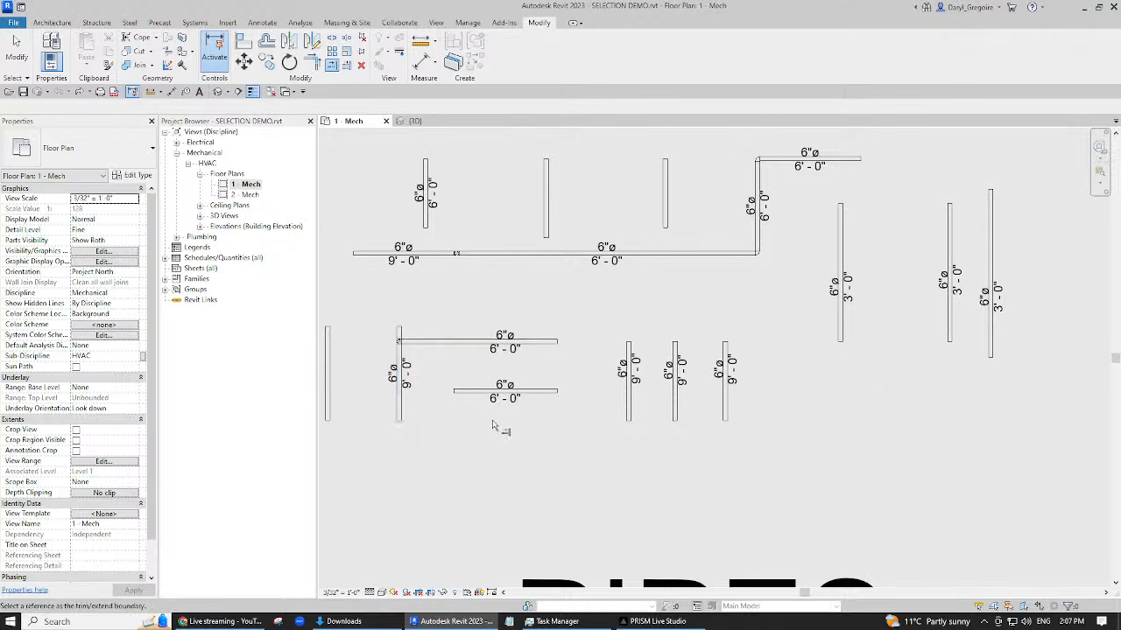
{"action": "left_click", "coordinate": [399, 412]}
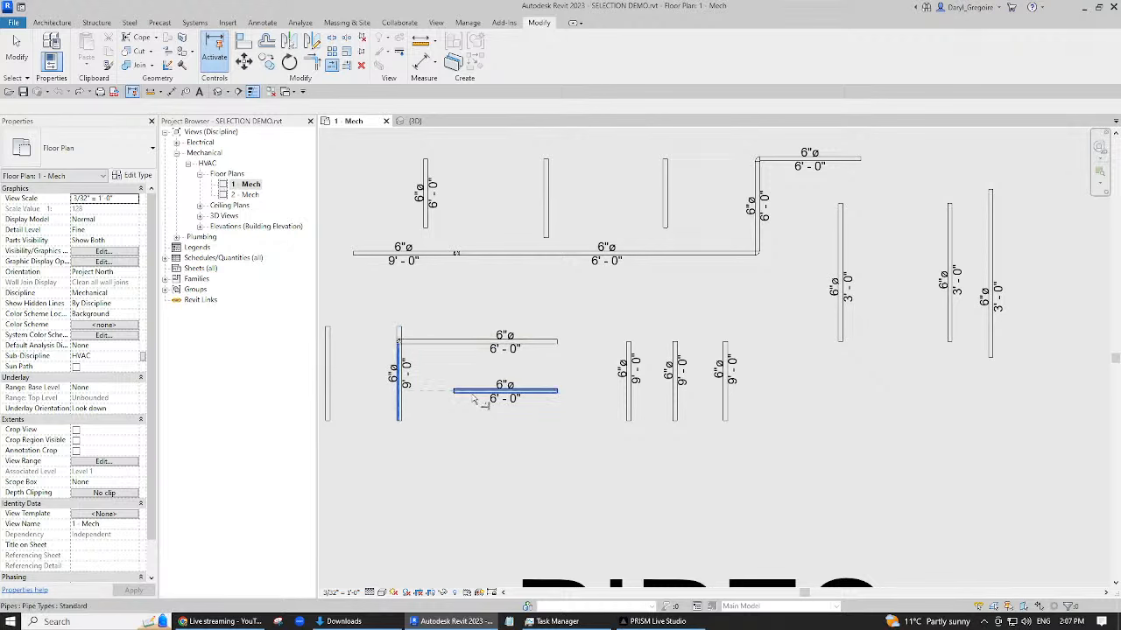
{"action": "left_click", "coordinate": [480, 433]}
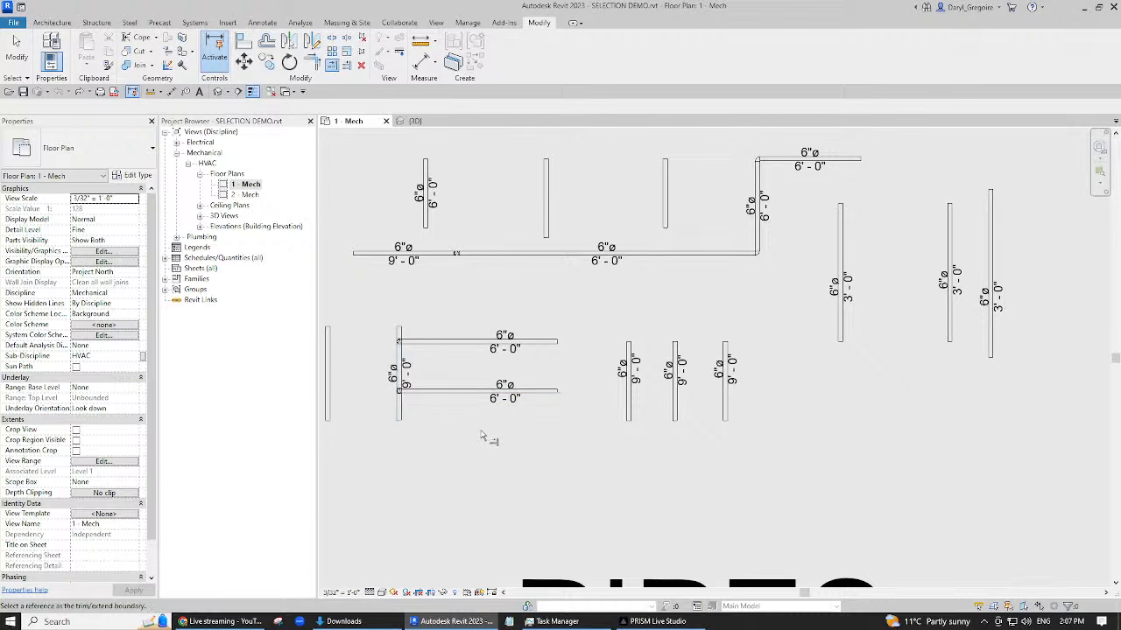
- Extend the three 9' - 0" vertical pipes below the main run one by one to its 6' - 0" segment
{"action": "left_click", "coordinate": [613, 254]}
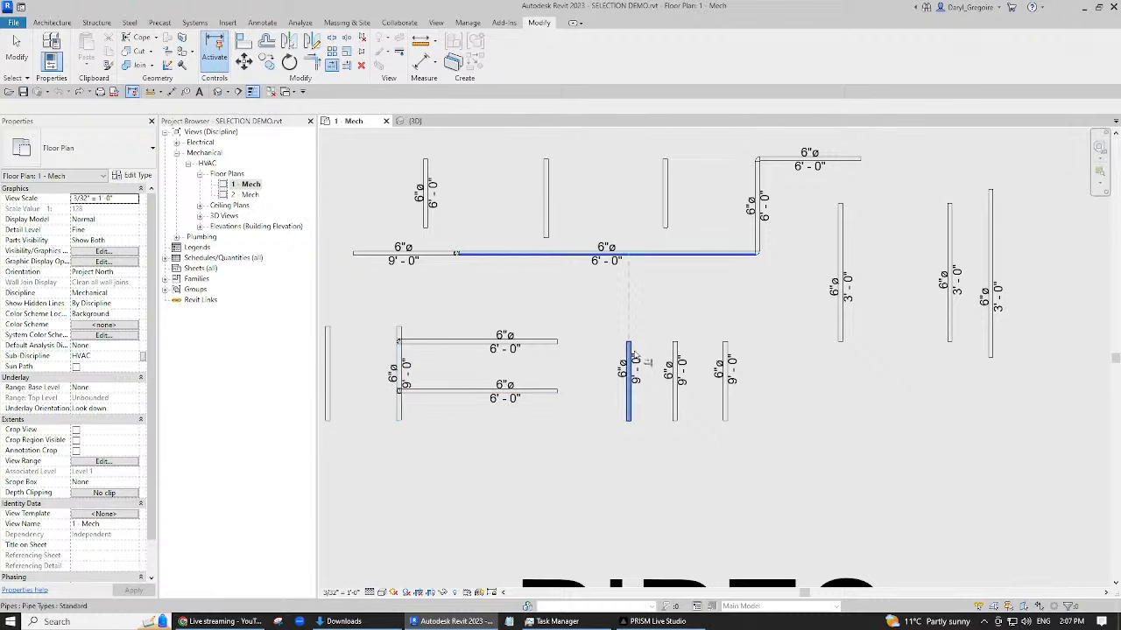
{"action": "left_click", "coordinate": [632, 359]}
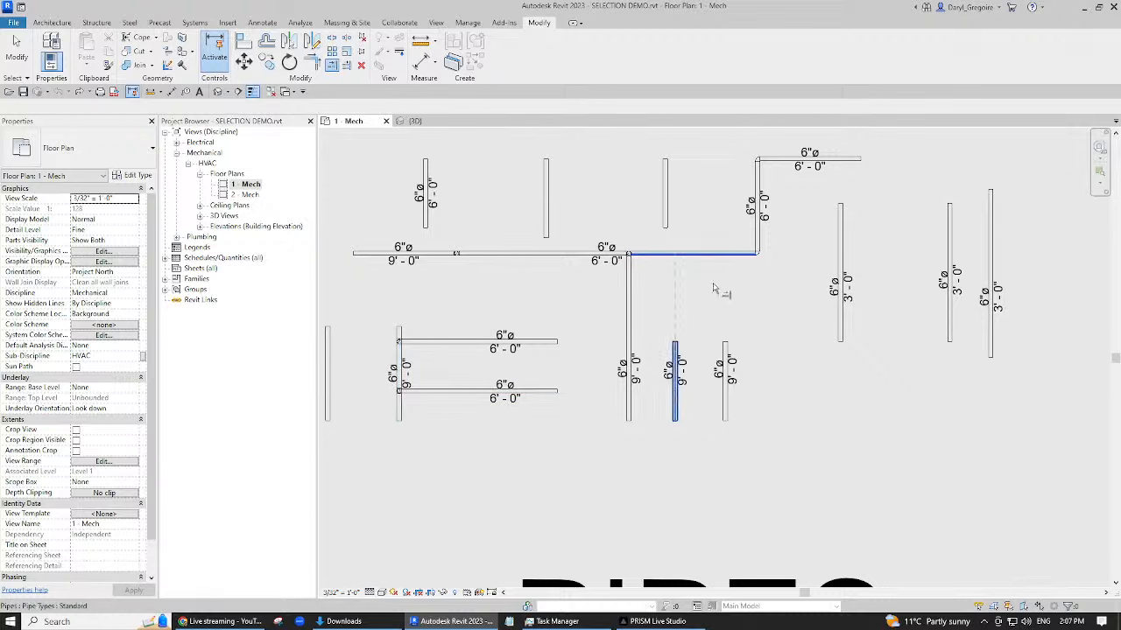
{"action": "left_click", "coordinate": [714, 289]}
{"action": "left_click", "coordinate": [732, 346]}
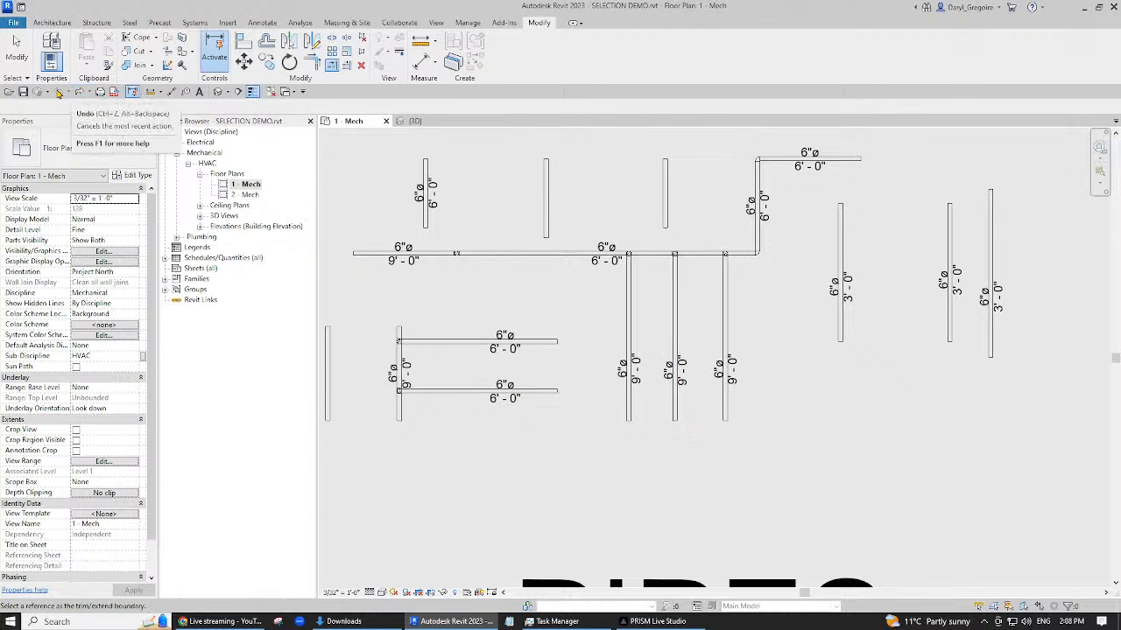
- Undo all the single-element extensions of the three vertical pipes and the two horizontal pipes
{"action": "key", "text": "Escape"}
{"action": "left_click", "coordinate": [58, 92]}
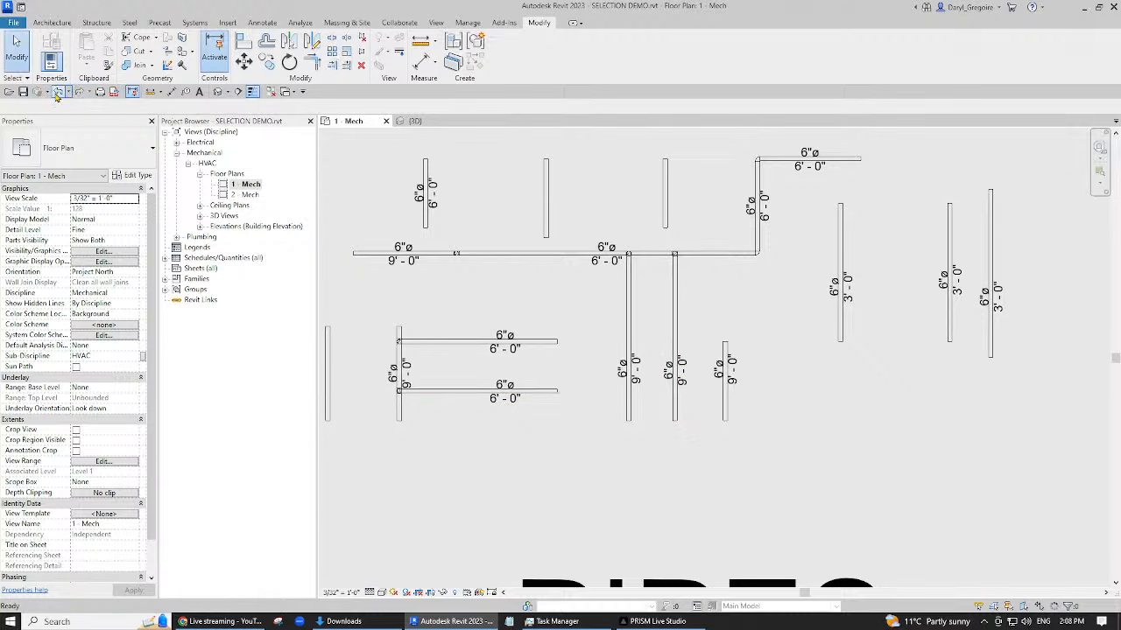
{"action": "left_click", "coordinate": [57, 92]}
{"action": "left_click", "coordinate": [58, 92]}
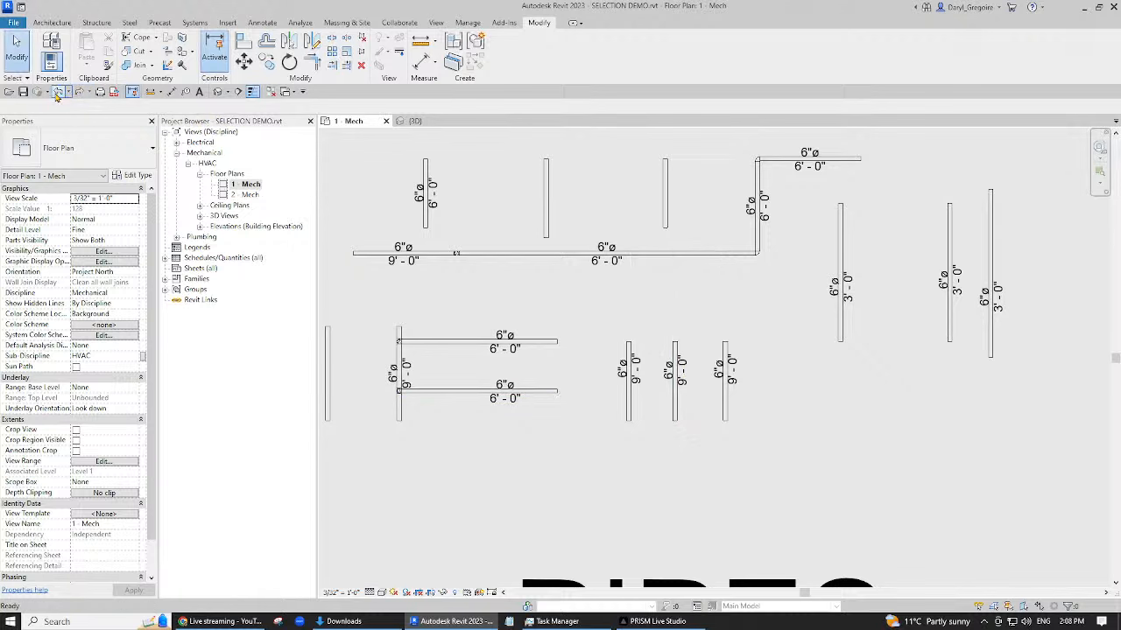
{"action": "left_click", "coordinate": [57, 92]}
{"action": "left_click", "coordinate": [58, 92]}
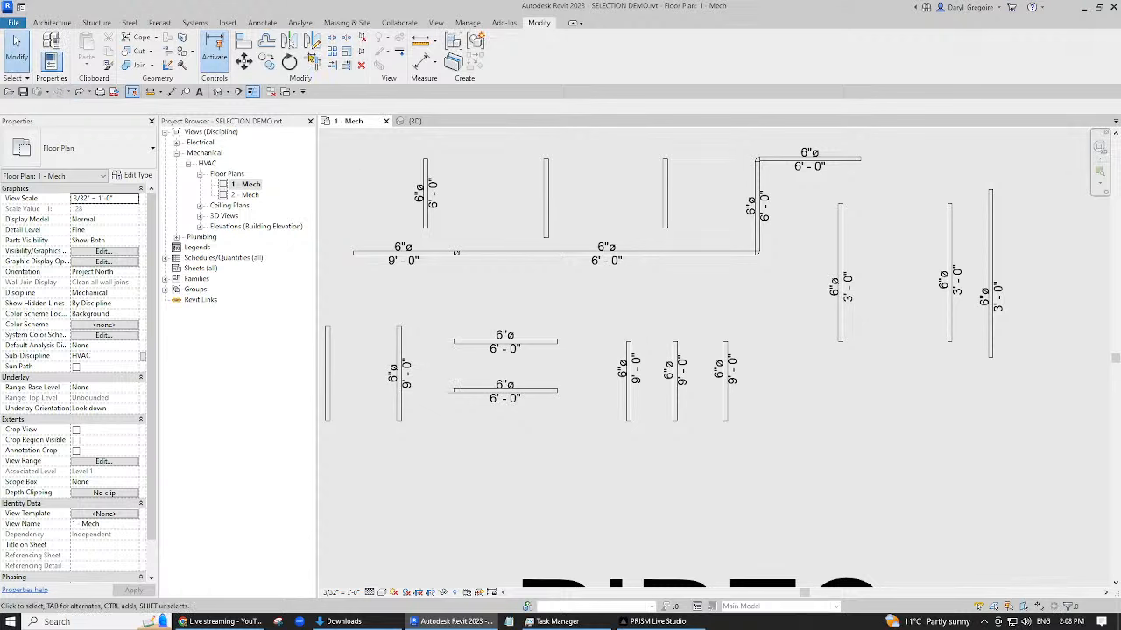
- Using Trim/Extend Multiple Elements, extend the three 9' - 0" vertical pipes to the main run and the two horizontal pipes to their adjacent vertical pipe
{"action": "left_click", "coordinate": [333, 66]}
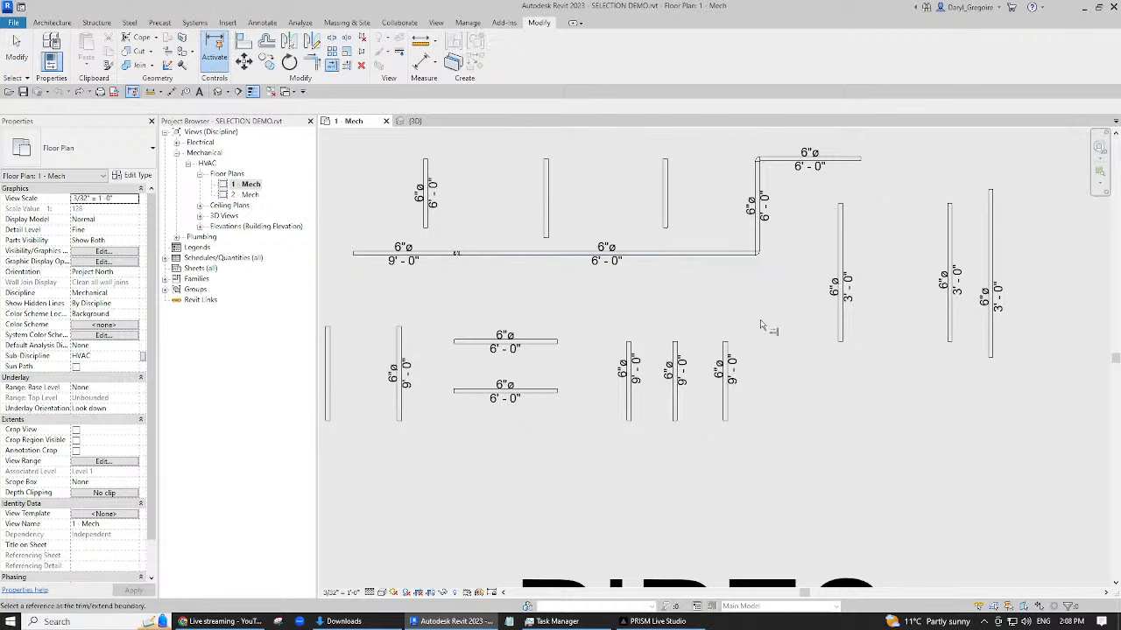
{"action": "key", "text": "Escape"}
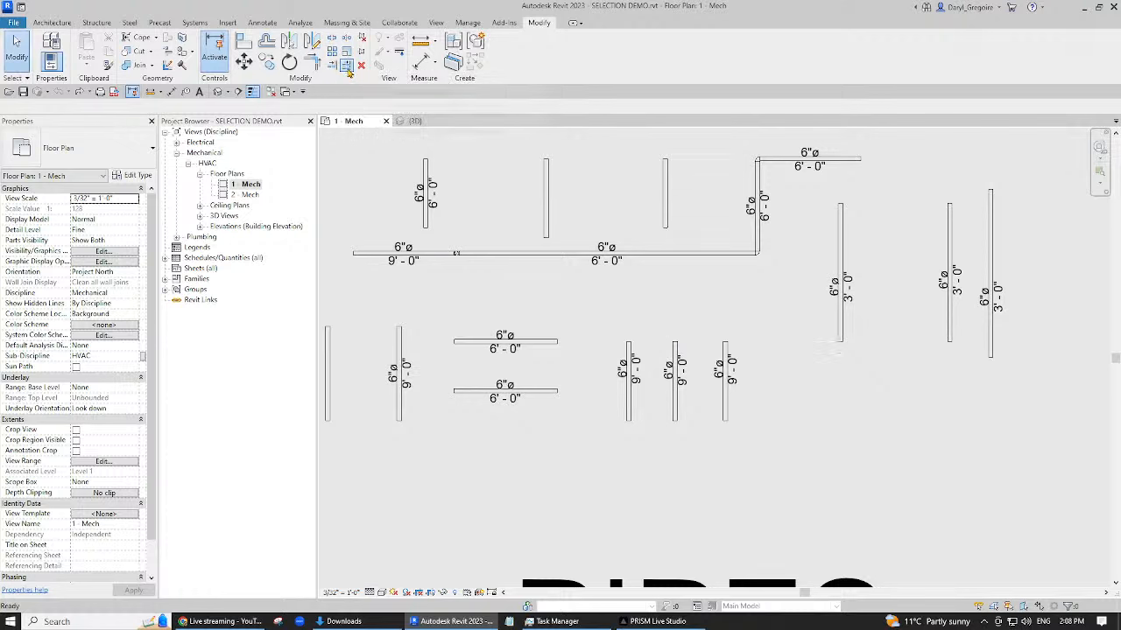
{"action": "left_click", "coordinate": [347, 65]}
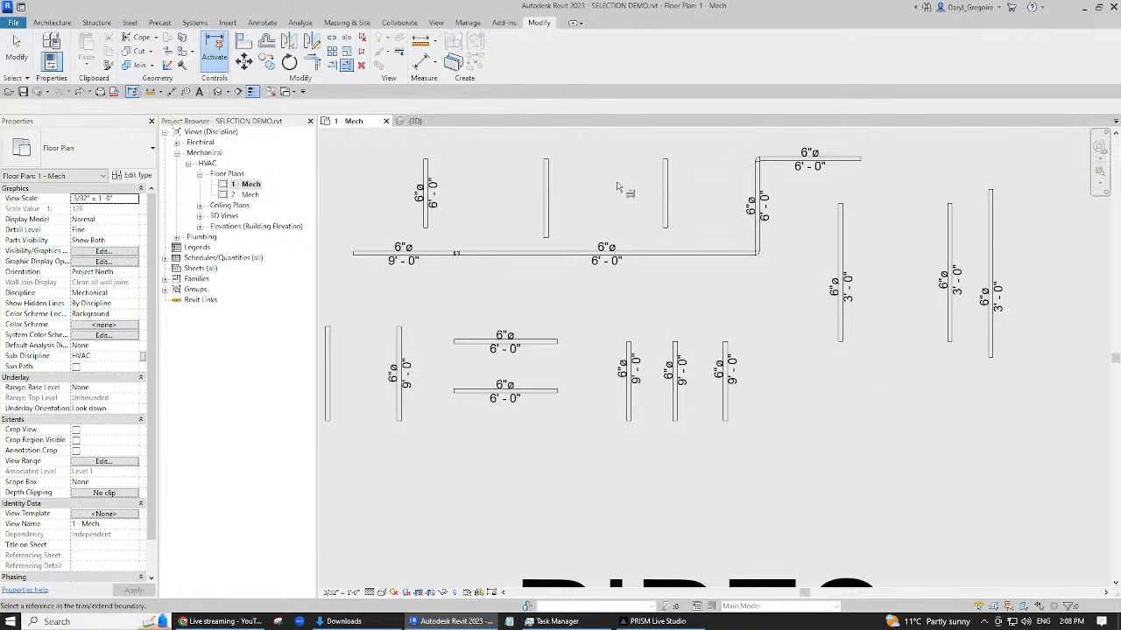
{"action": "left_click", "coordinate": [688, 254]}
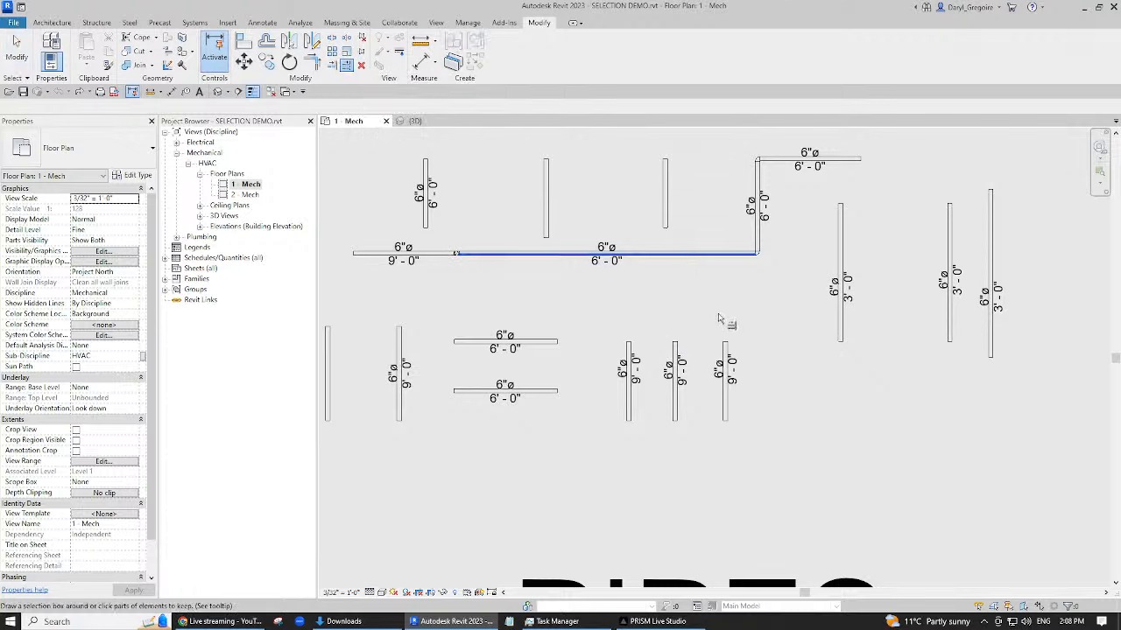
{"action": "left_click_drag", "start_coordinate": [759, 329], "coordinate": [605, 350]}
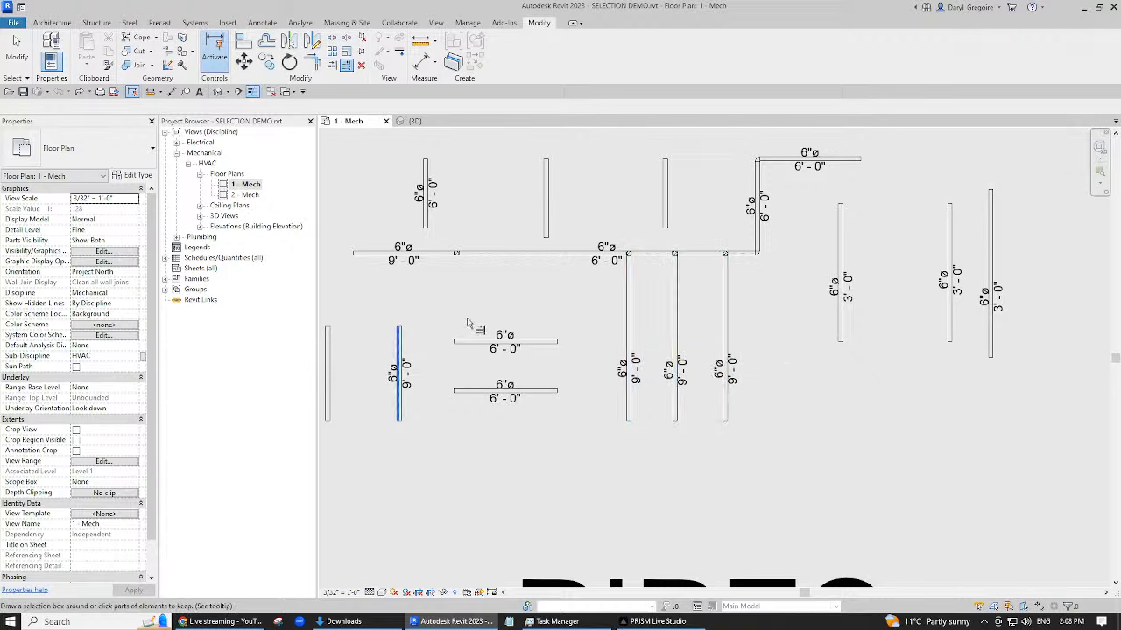
{"action": "left_click_drag", "start_coordinate": [467, 317], "coordinate": [439, 421]}
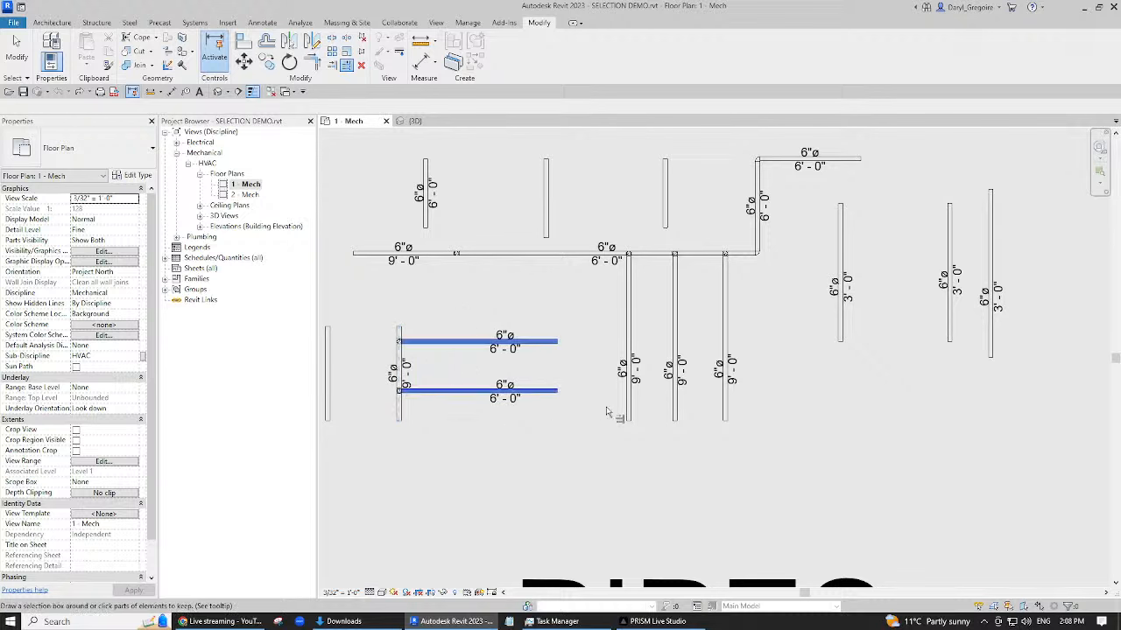
- Extend the three 3' - 0" vertical pipes together to the main run's upper 6' - 0" horizontal segment with Trim/Extend Multiple Elements
{"action": "left_click", "coordinate": [842, 160]}
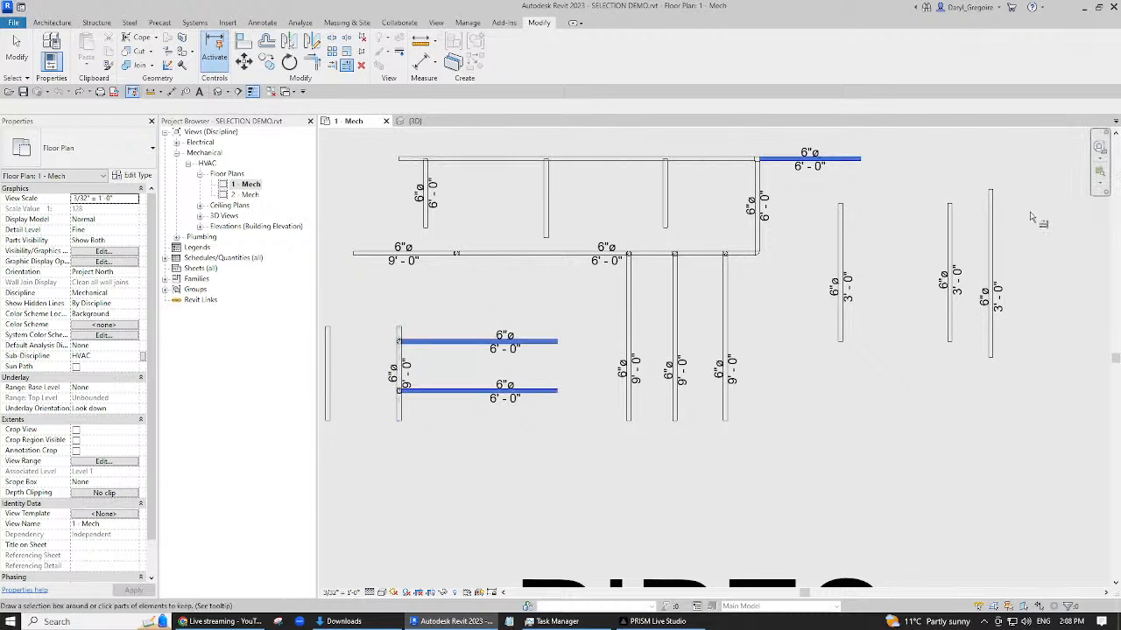
{"action": "left_click_drag", "start_coordinate": [1031, 210], "coordinate": [899, 240]}
{"action": "left_click_drag", "start_coordinate": [823, 254], "coordinate": [823, 254]}
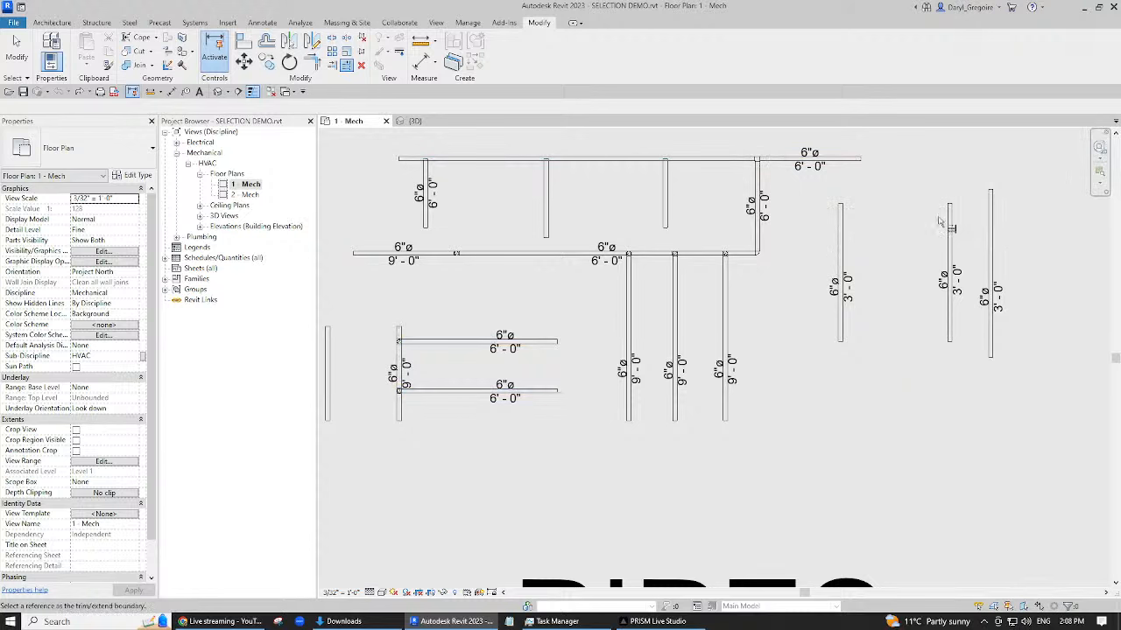
{"action": "left_click", "coordinate": [863, 161]}
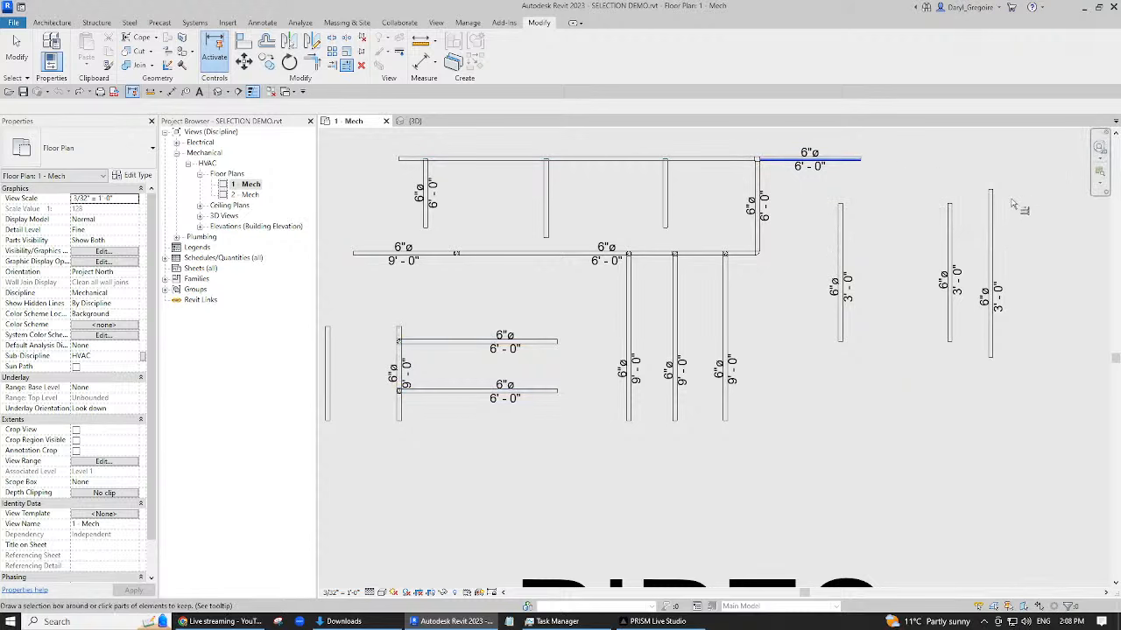
{"action": "left_click_drag", "start_coordinate": [1014, 204], "coordinate": [817, 214]}
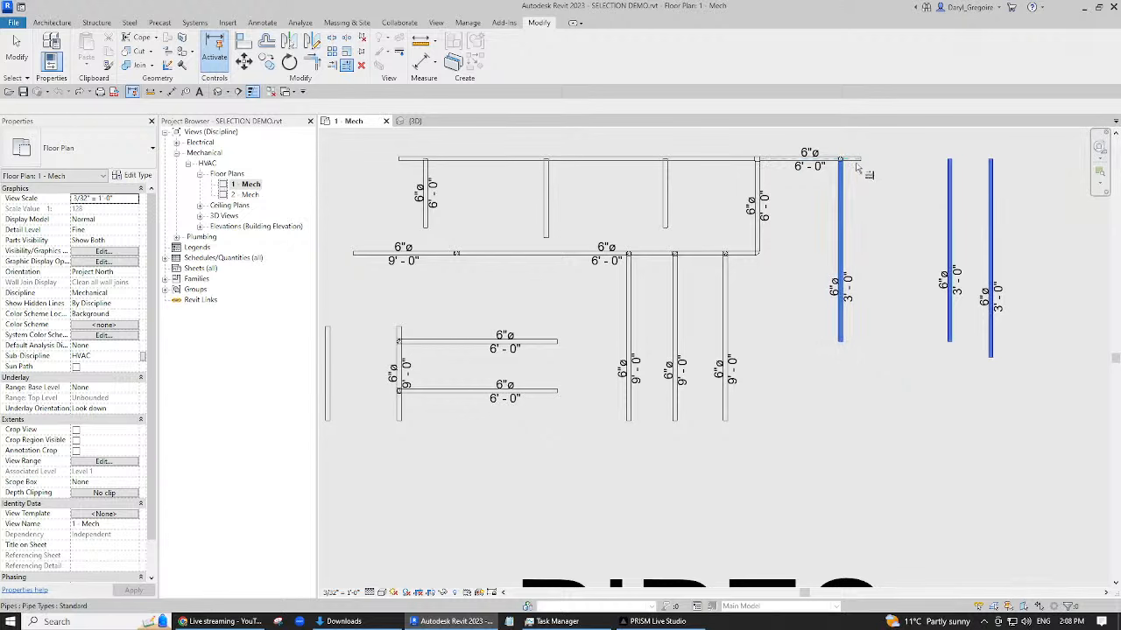
{"action": "left_click", "coordinate": [887, 210]}
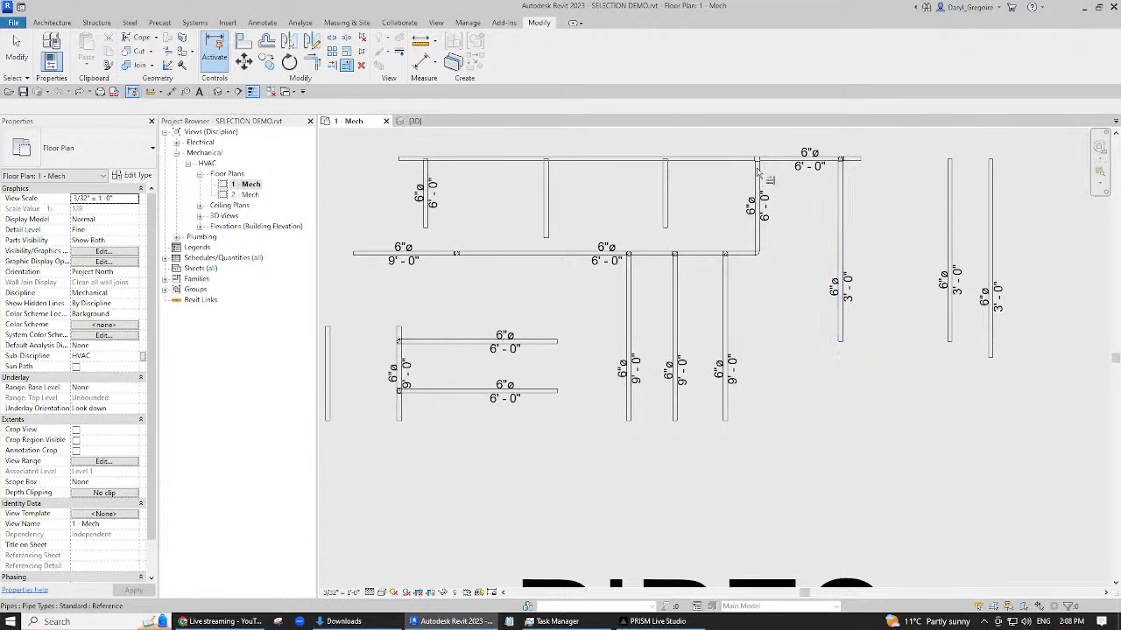
{"action": "key", "text": "Escape"}
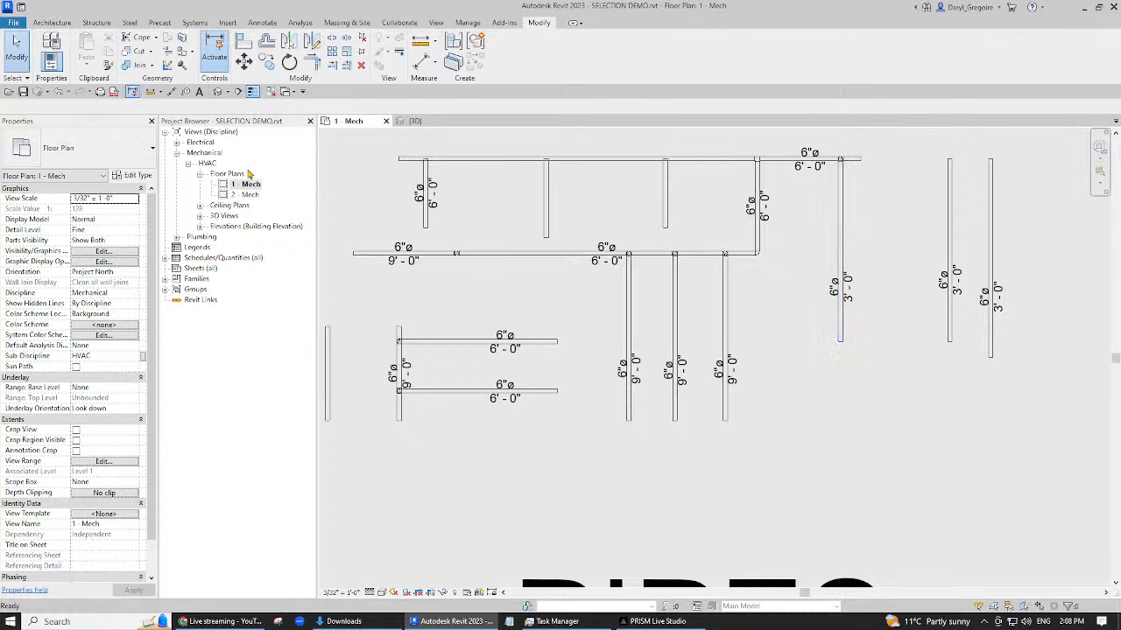
- Undo all the multiple-element pipe extensions
{"action": "left_click", "coordinate": [59, 93]}
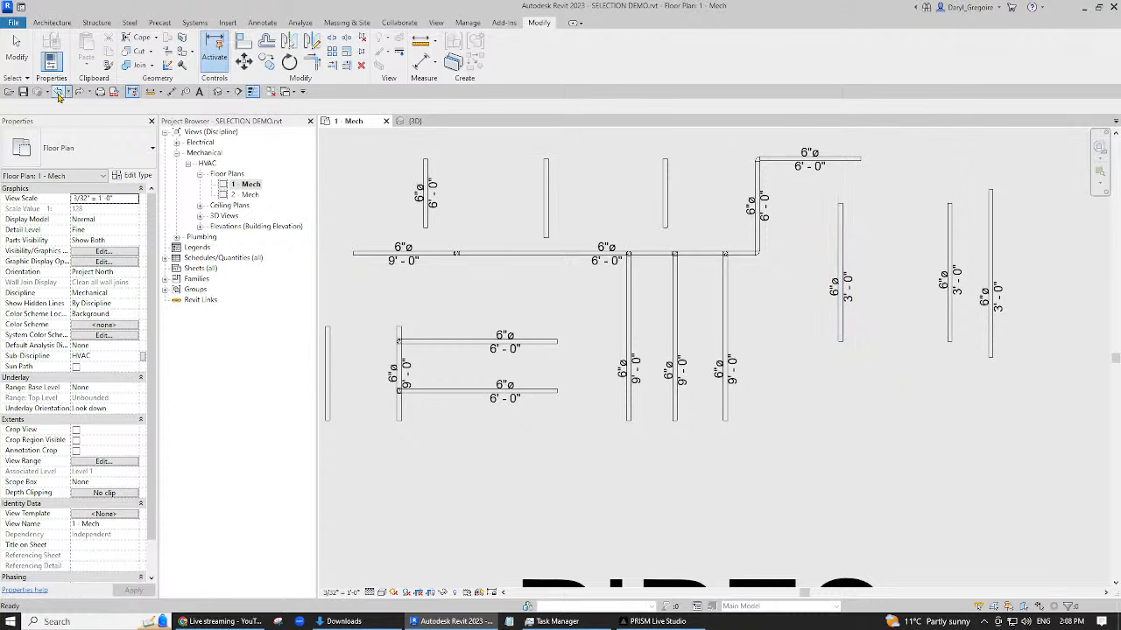
{"action": "left_click", "coordinate": [58, 92]}
{"action": "left_click", "coordinate": [58, 93]}
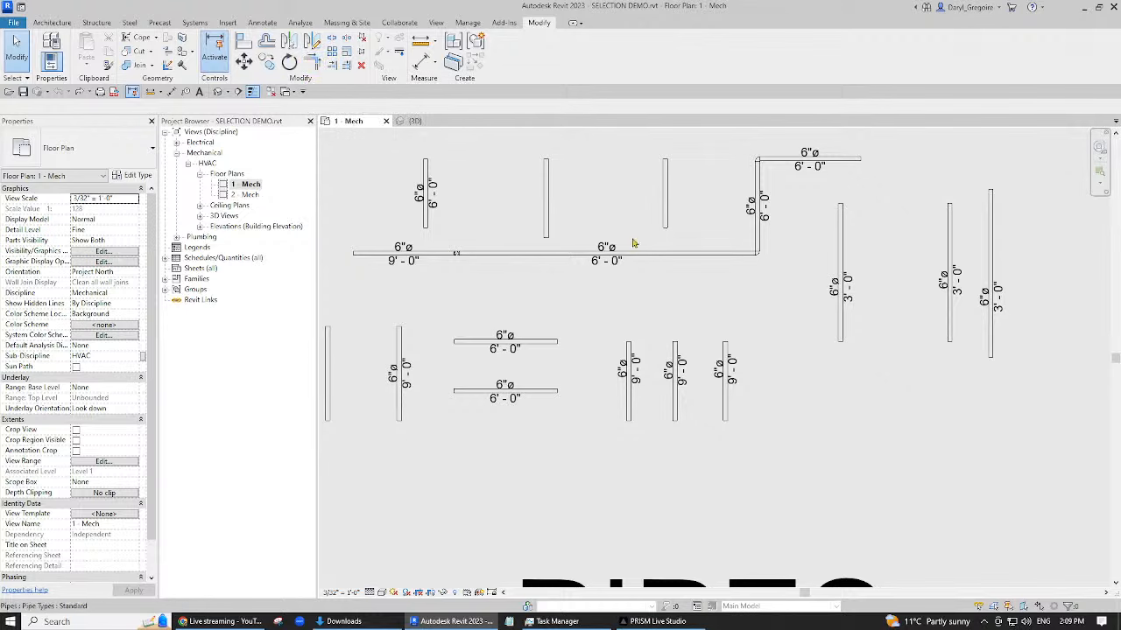
- Join the lower 4' - 0" duct and the vertical 9' - 0" duct with Trim/Extend to Corner, and undo that corner
{"action": "scroll", "coordinate": [709, 283], "scroll_direction": "down", "scroll_amount": 3}
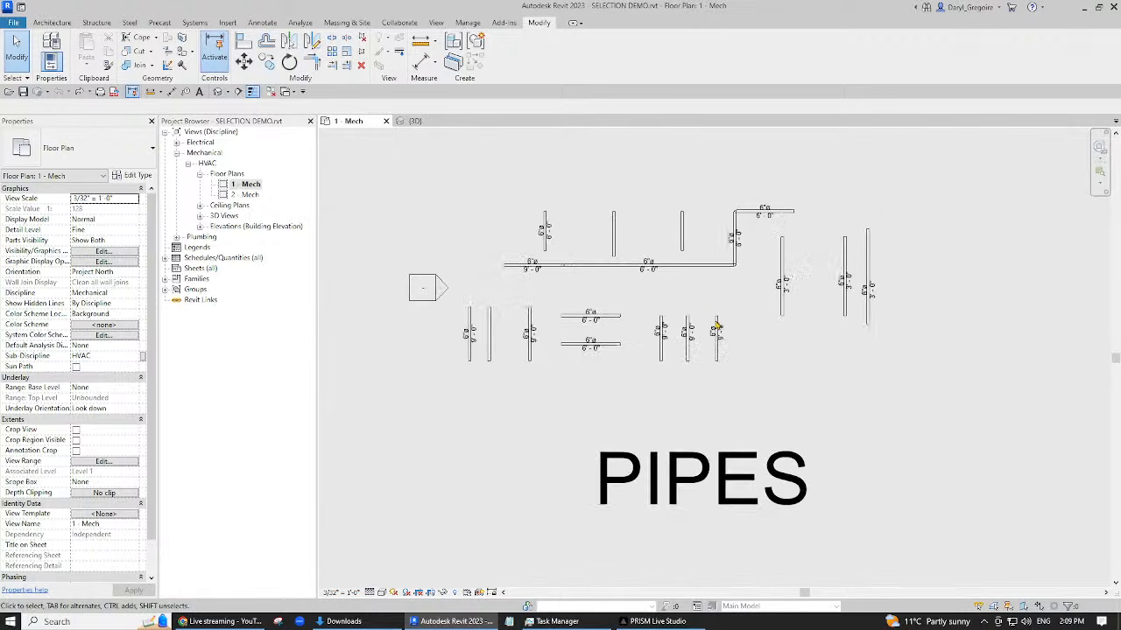
{"action": "middle_click_drag", "start_coordinate": [752, 396], "coordinate": [654, 284]}
{"action": "scroll", "coordinate": [654, 284], "scroll_direction": "down", "scroll_amount": 4}
{"action": "middle_click_drag", "start_coordinate": [813, 424], "coordinate": [662, 324]}
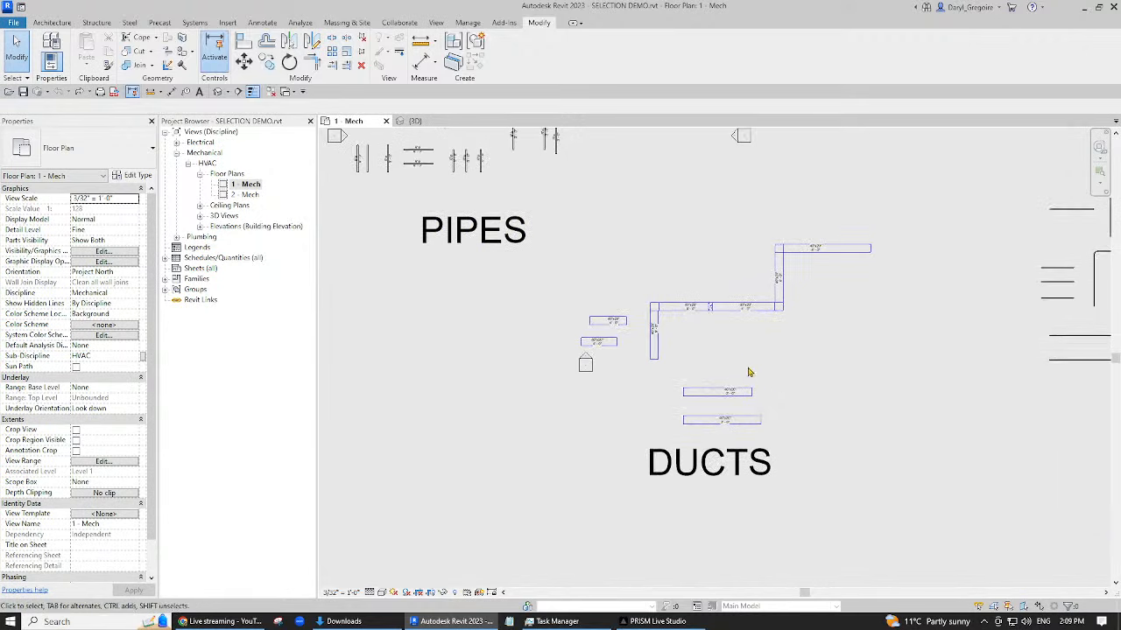
{"action": "scroll", "coordinate": [747, 372], "scroll_direction": "up", "scroll_amount": 3}
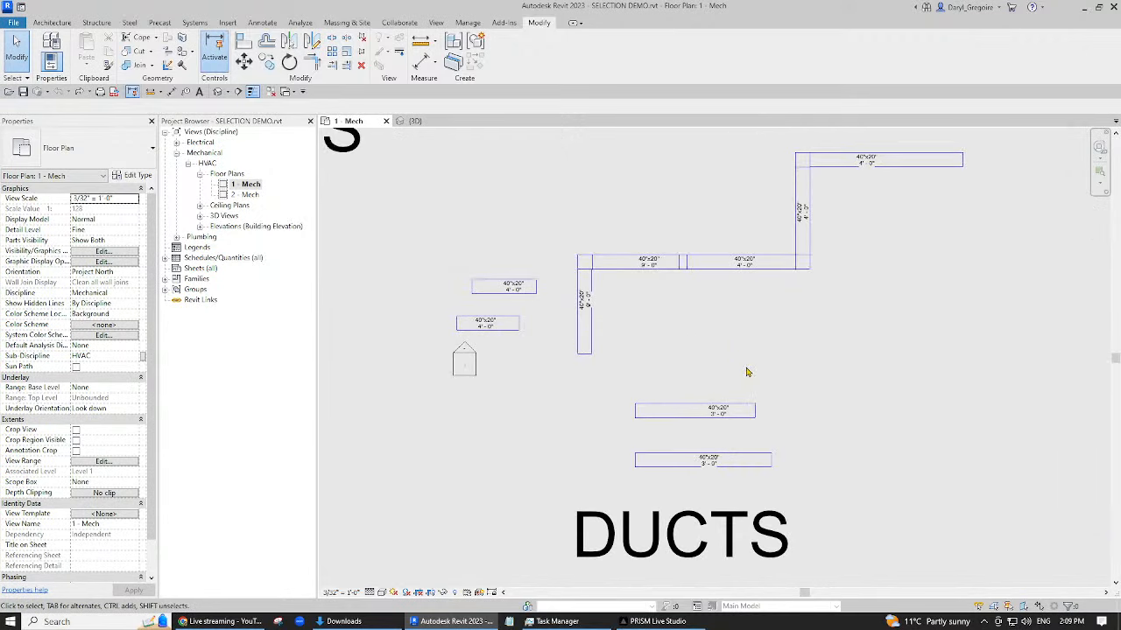
{"action": "left_click", "coordinate": [313, 61]}
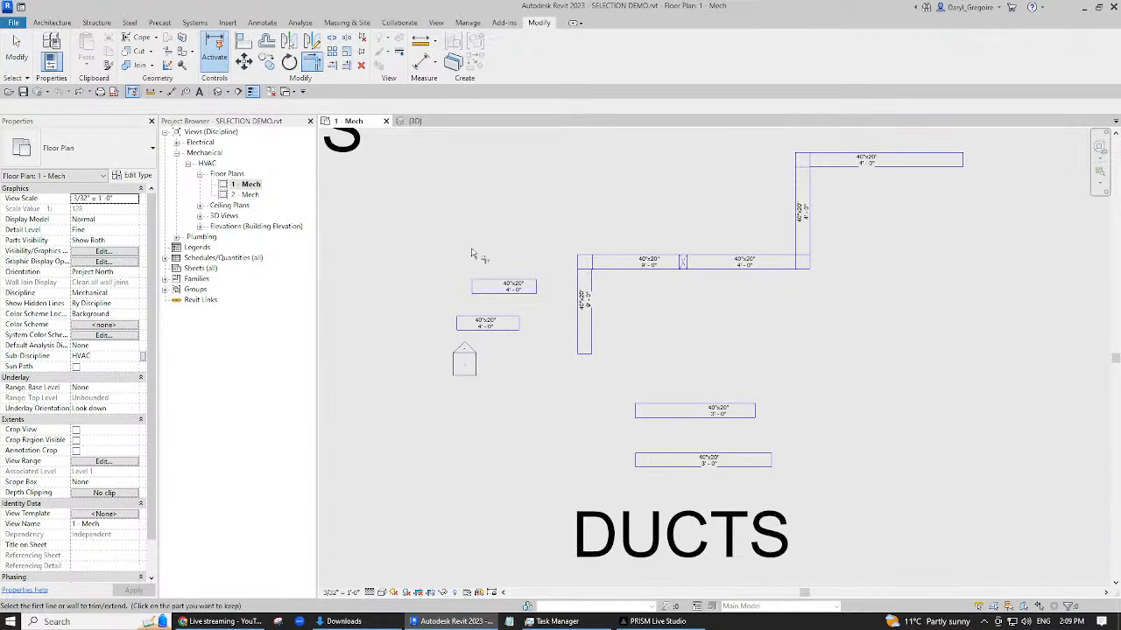
{"action": "left_click", "coordinate": [493, 329]}
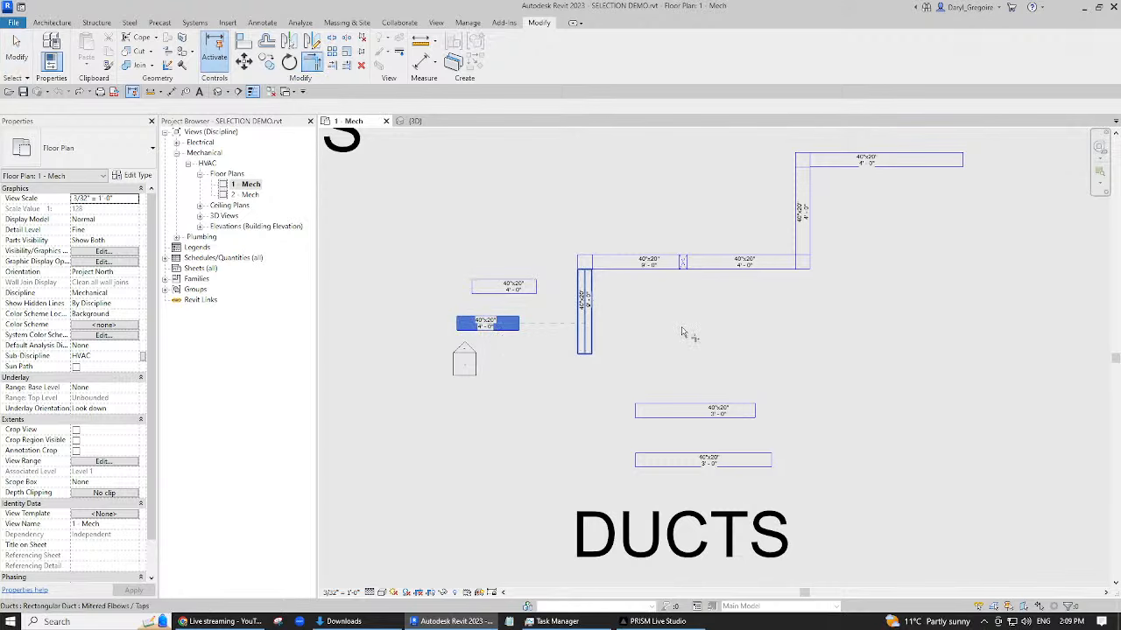
{"action": "scroll", "coordinate": [582, 334], "scroll_direction": "up", "scroll_amount": 3}
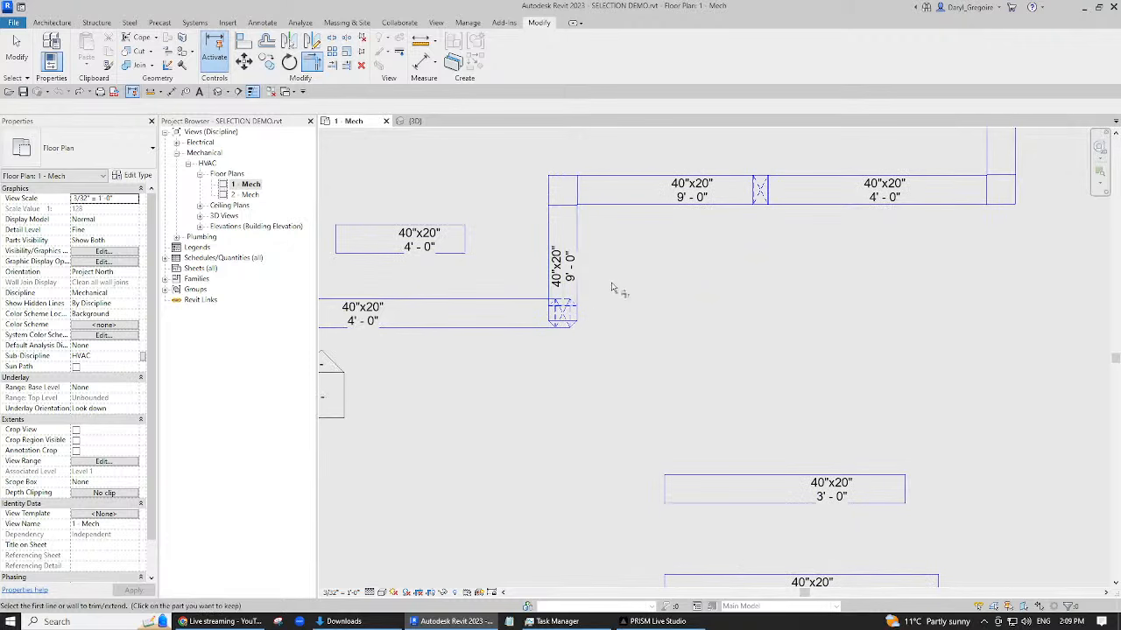
{"action": "key", "text": "Escape"}
{"action": "left_click", "coordinate": [60, 93]}
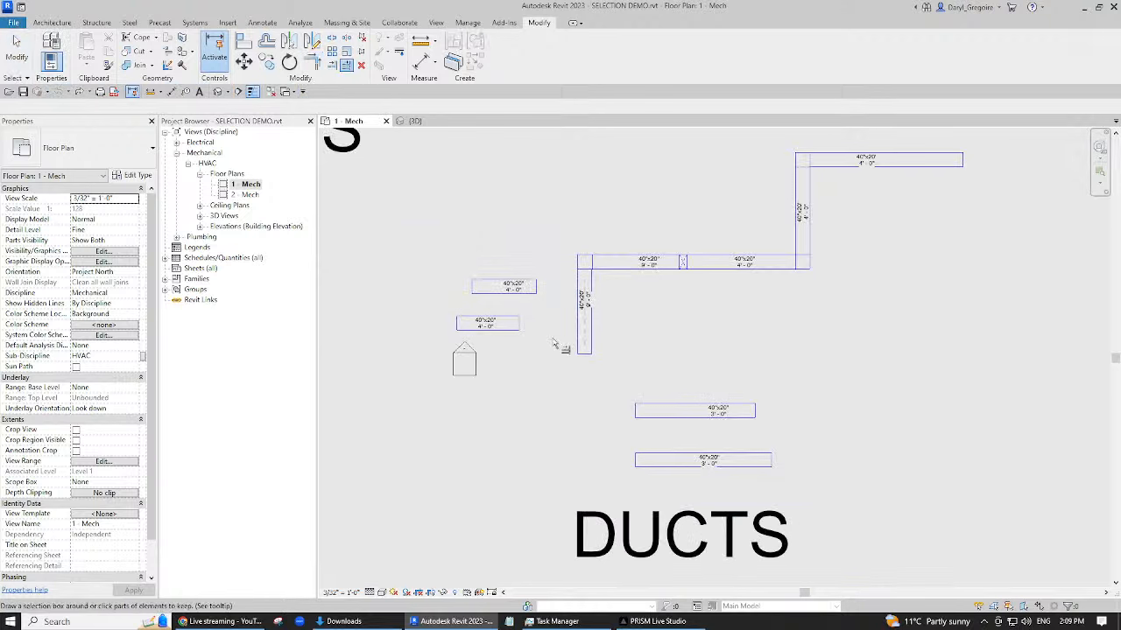
- Using Trim/Extend Multiple Elements, extend the two 4' - 0" ducts and the two 3' - 0" ducts to the vertical 9' - 0" duct
{"action": "left_click_drag", "start_coordinate": [544, 230], "coordinate": [510, 378]}
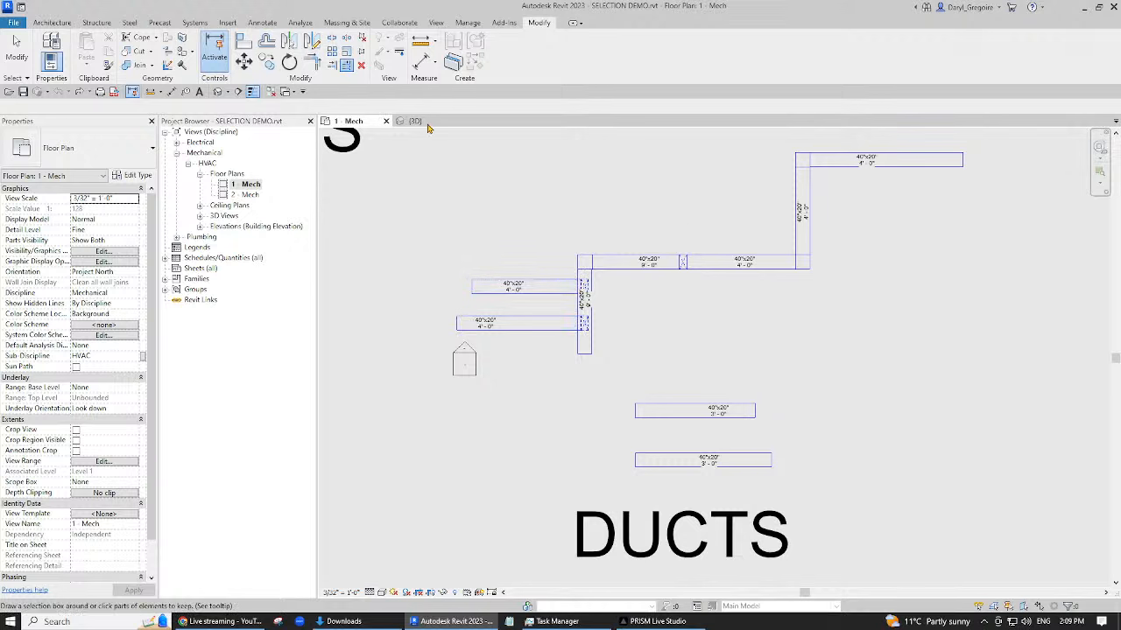
{"action": "left_click", "coordinate": [348, 67]}
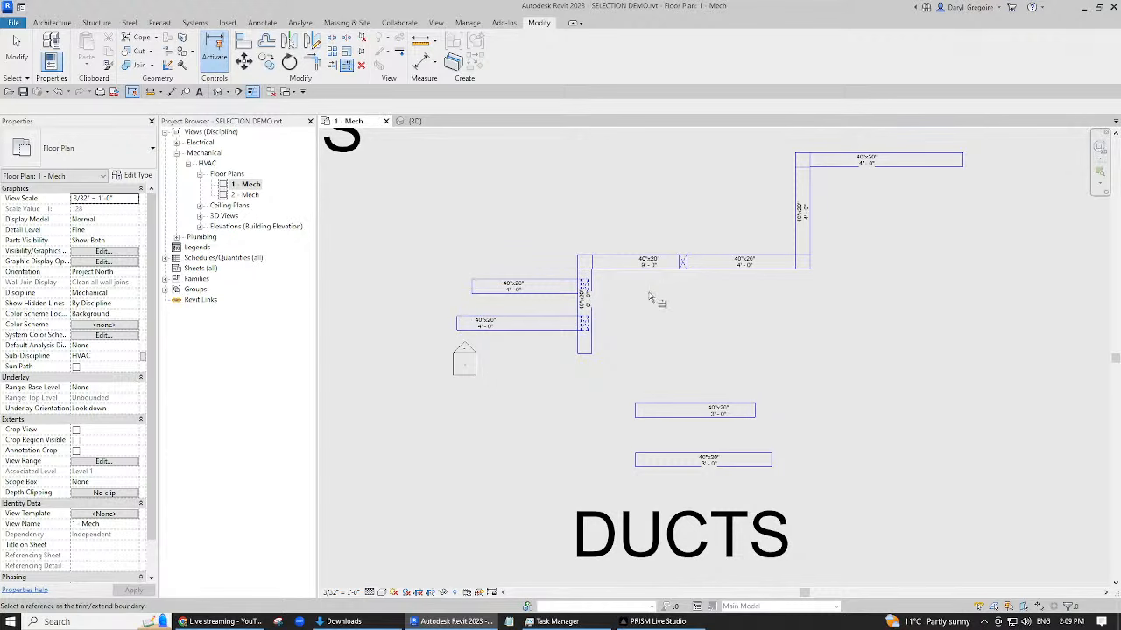
{"action": "left_click", "coordinate": [706, 276]}
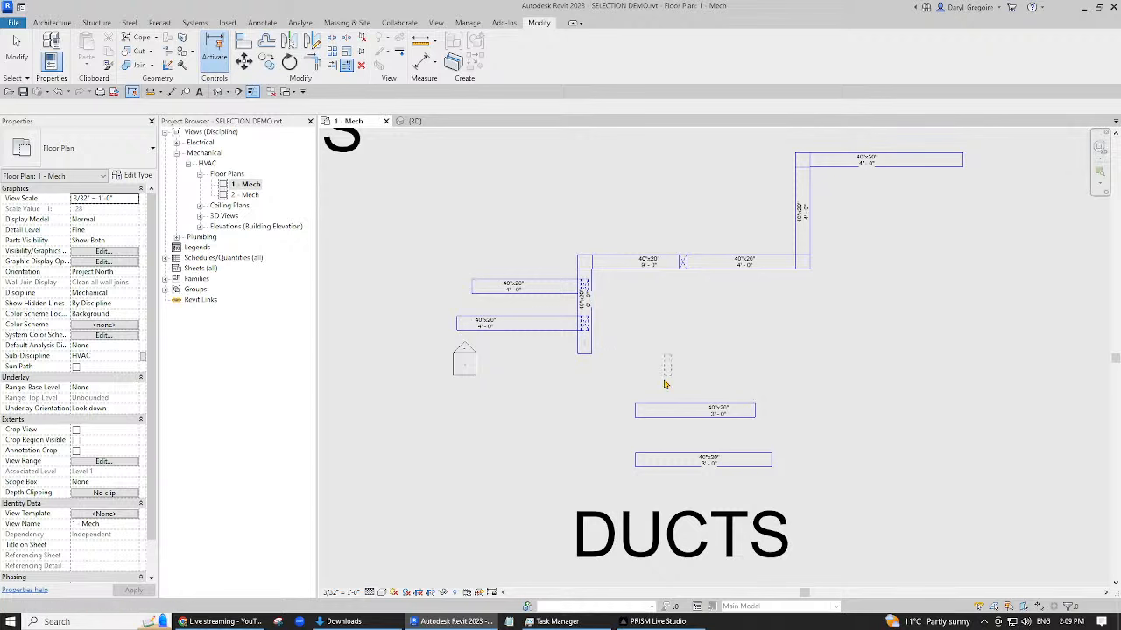
{"action": "left_click_drag", "start_coordinate": [667, 382], "coordinate": [629, 484]}
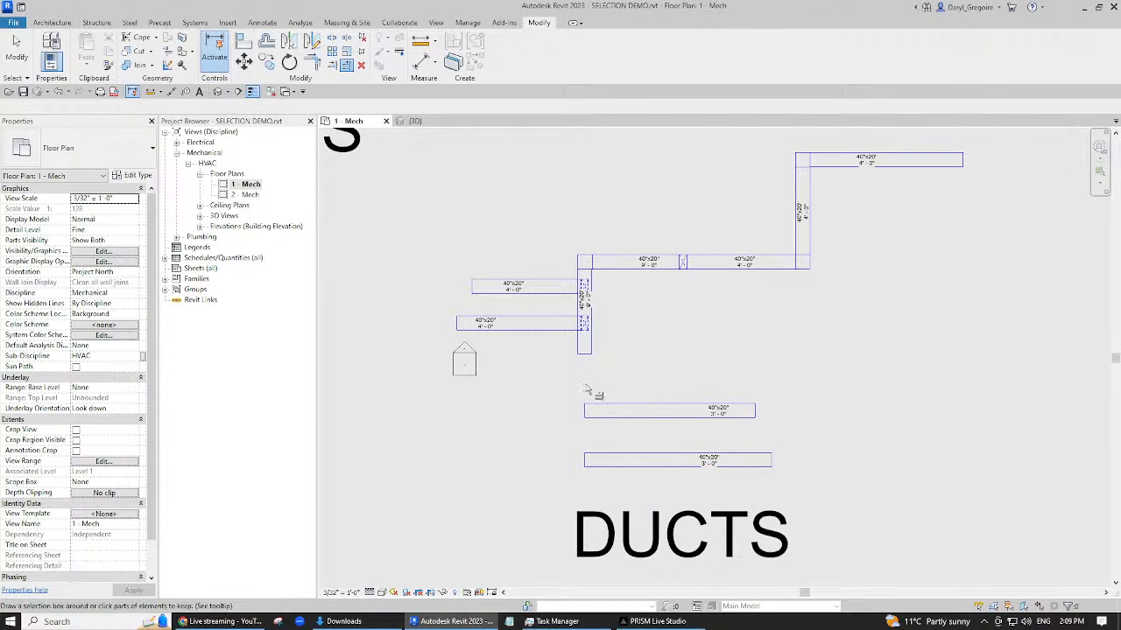
- In the conduit layout, join the lowest and highest of the three short horizontal conduits to the adjacent vertical conduit with Trim/Extend to Corner
{"action": "scroll", "coordinate": [850, 376], "scroll_direction": "down", "scroll_amount": 4}
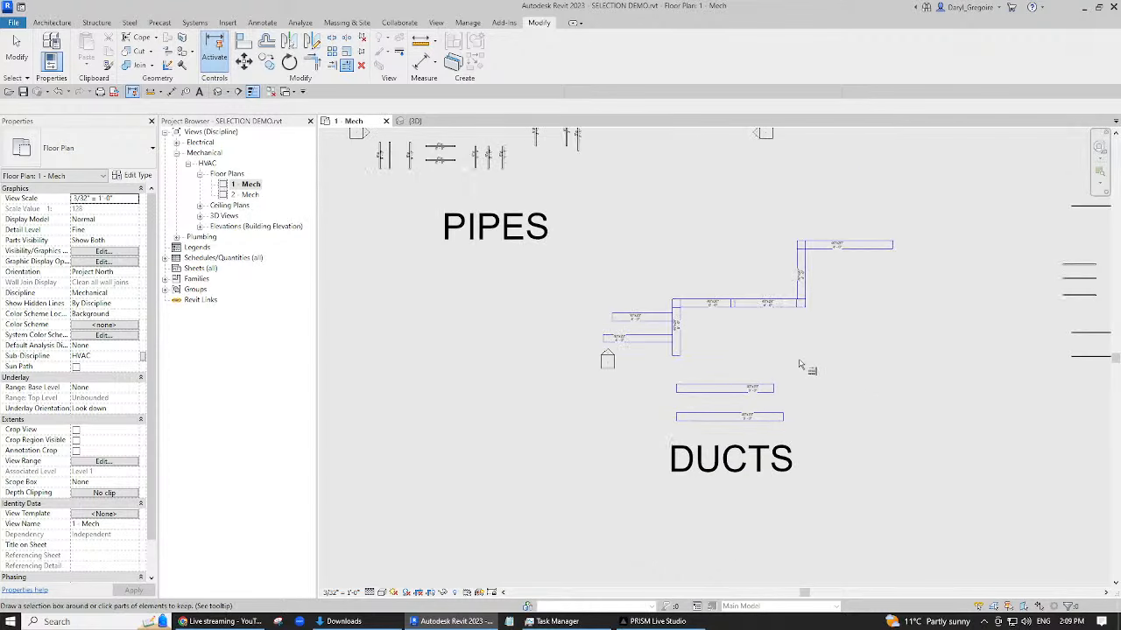
{"action": "middle_click_drag", "start_coordinate": [832, 381], "coordinate": [650, 364]}
{"action": "scroll", "coordinate": [761, 314], "scroll_direction": "up", "scroll_amount": 3}
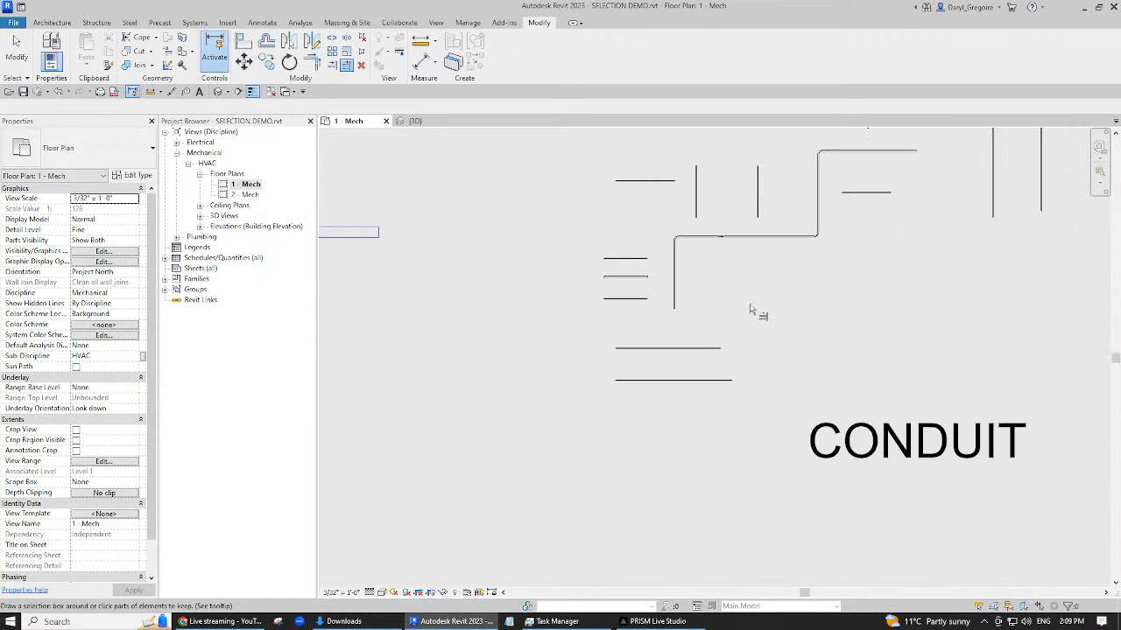
{"action": "left_click", "coordinate": [312, 61]}
{"action": "left_click", "coordinate": [579, 325]}
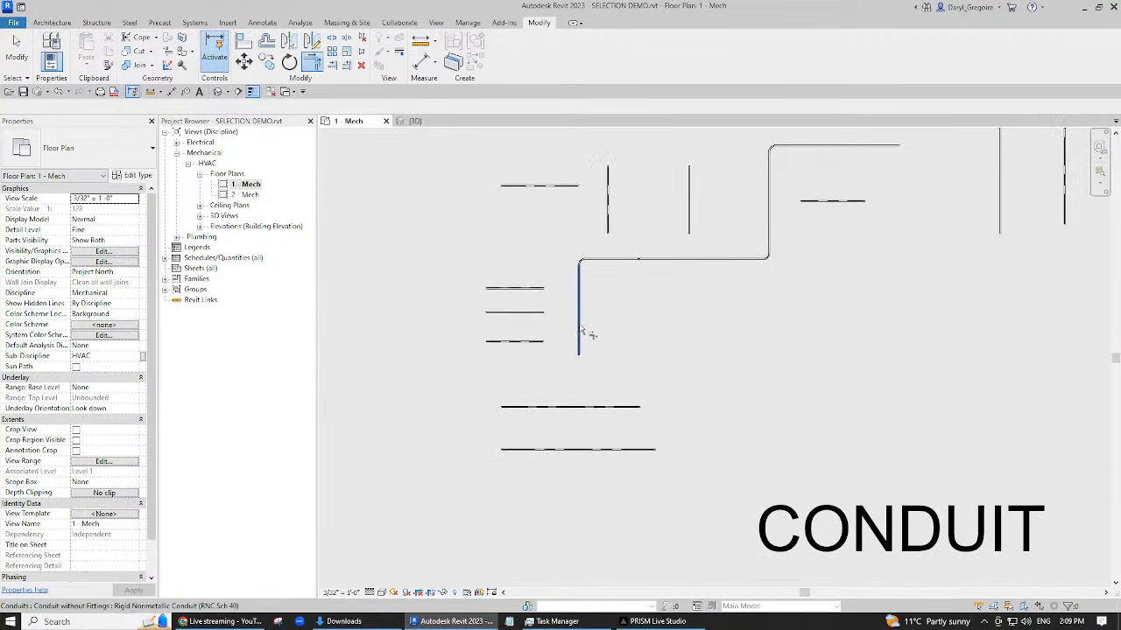
{"action": "left_click", "coordinate": [536, 340]}
{"action": "left_click", "coordinate": [493, 287]}
{"action": "left_click", "coordinate": [581, 305]}
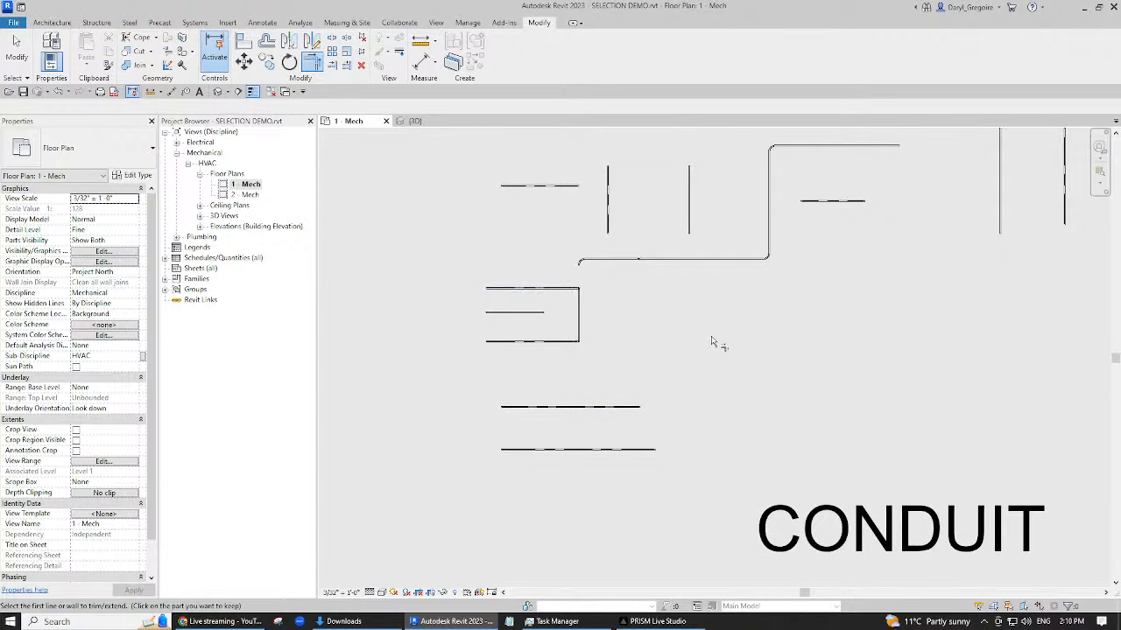
- Examine the two new conduit corners in plan and in the 3D view, including the vertical offset between the differing elevations
{"action": "scroll", "coordinate": [579, 291], "scroll_direction": "up", "scroll_amount": 5}
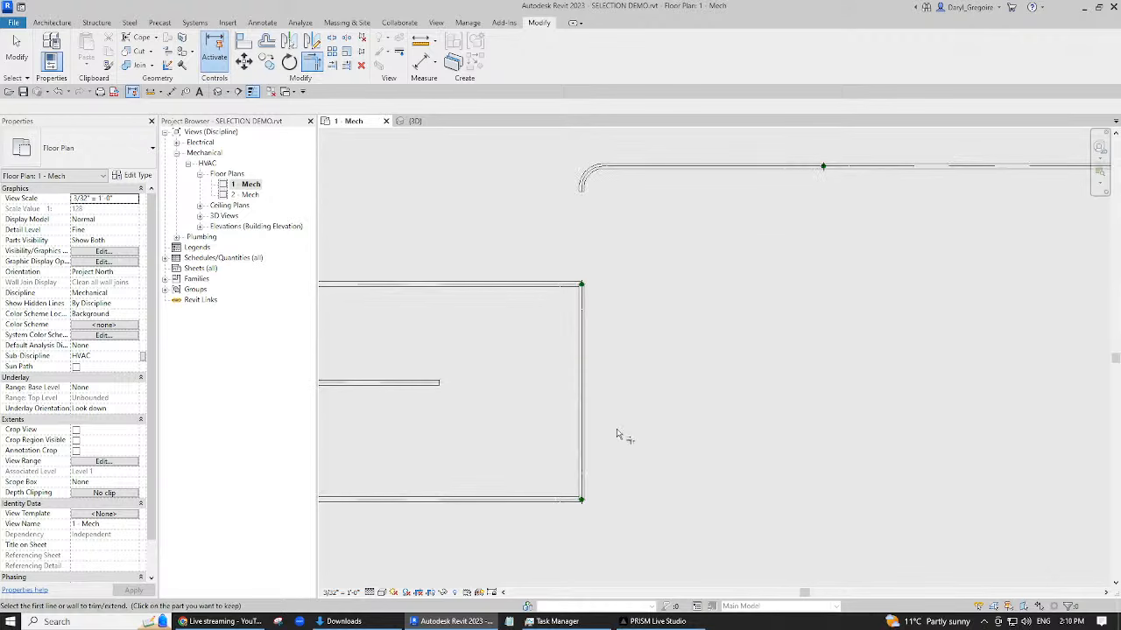
{"action": "scroll", "coordinate": [602, 293], "scroll_direction": "up", "scroll_amount": 3}
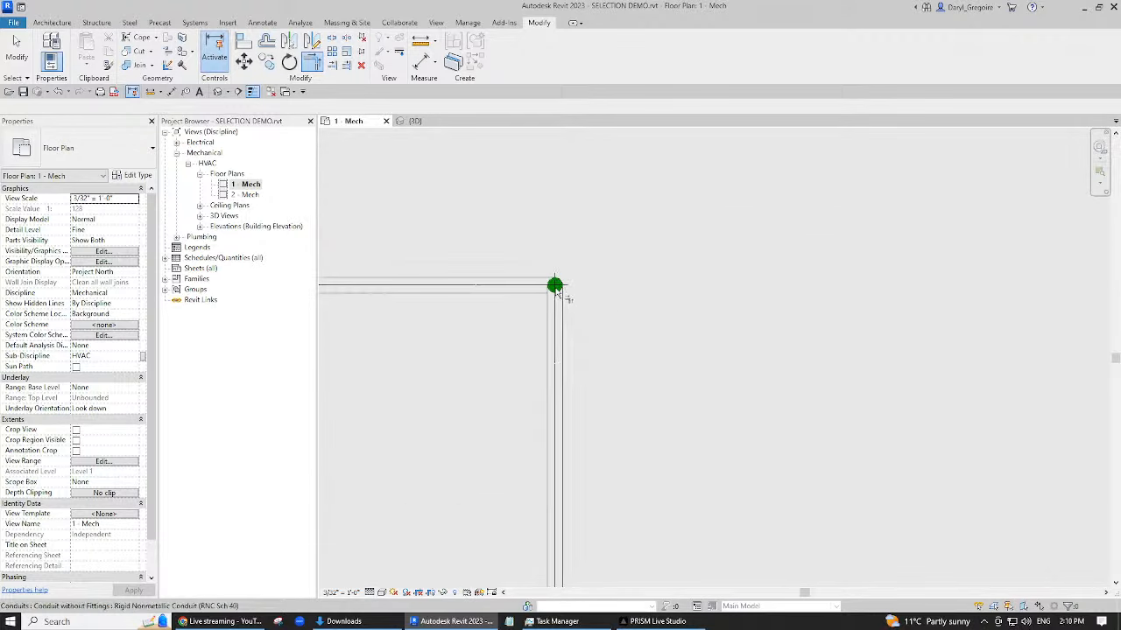
{"action": "scroll", "coordinate": [555, 289], "scroll_direction": "down", "scroll_amount": 3}
{"action": "key", "text": "Escape"}
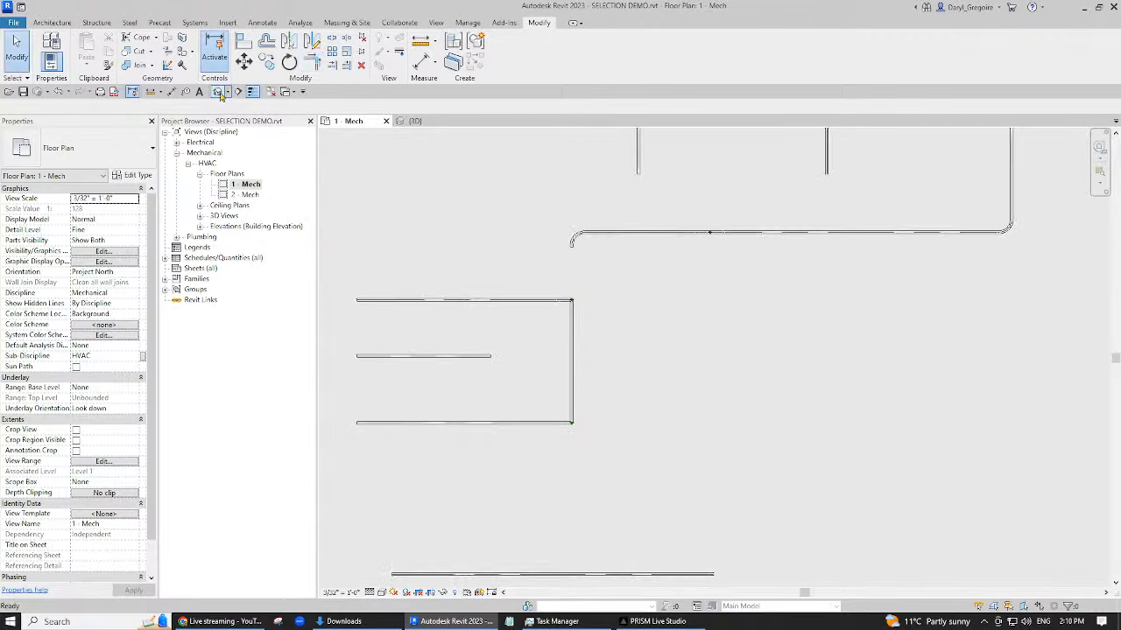
{"action": "left_click", "coordinate": [217, 92]}
{"action": "scroll", "coordinate": [758, 350], "scroll_direction": "down", "scroll_amount": 5}
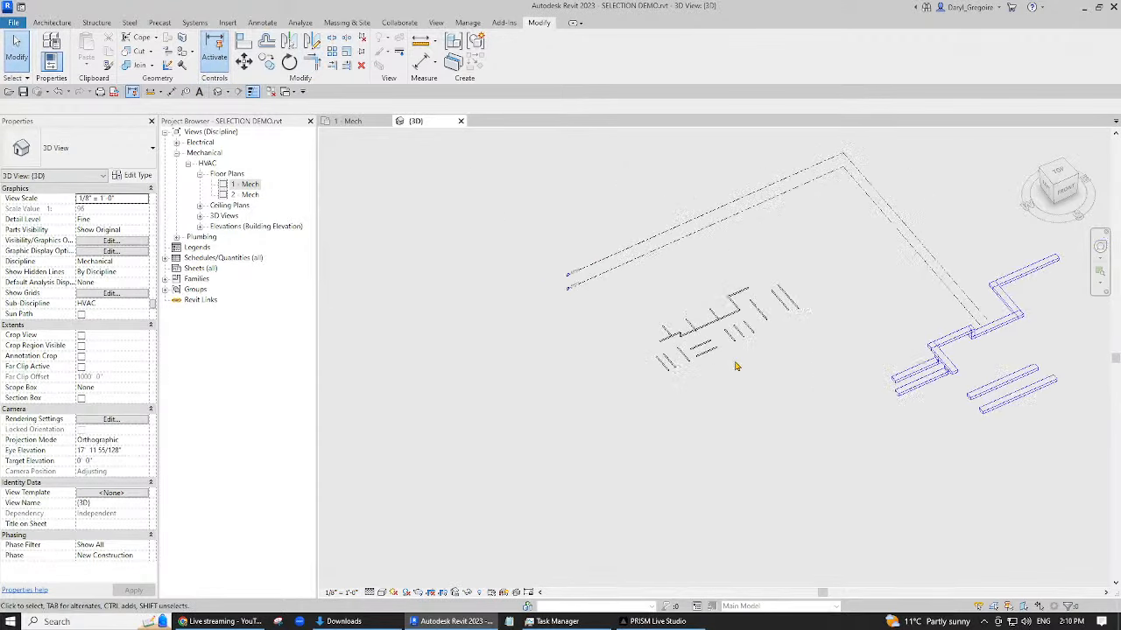
{"action": "scroll", "coordinate": [735, 366], "scroll_direction": "down", "scroll_amount": 3}
{"action": "middle_click_drag", "start_coordinate": [733, 417], "coordinate": [478, 468]}
{"action": "scroll", "coordinate": [705, 328], "scroll_direction": "up", "scroll_amount": 5}
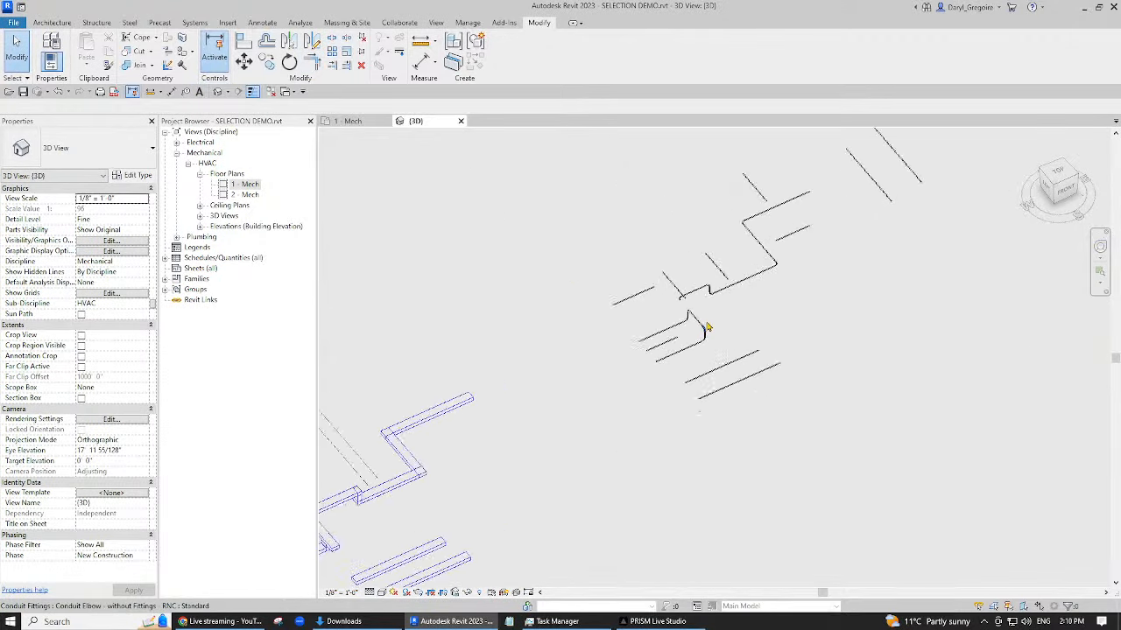
{"action": "left_click", "coordinate": [677, 412]}
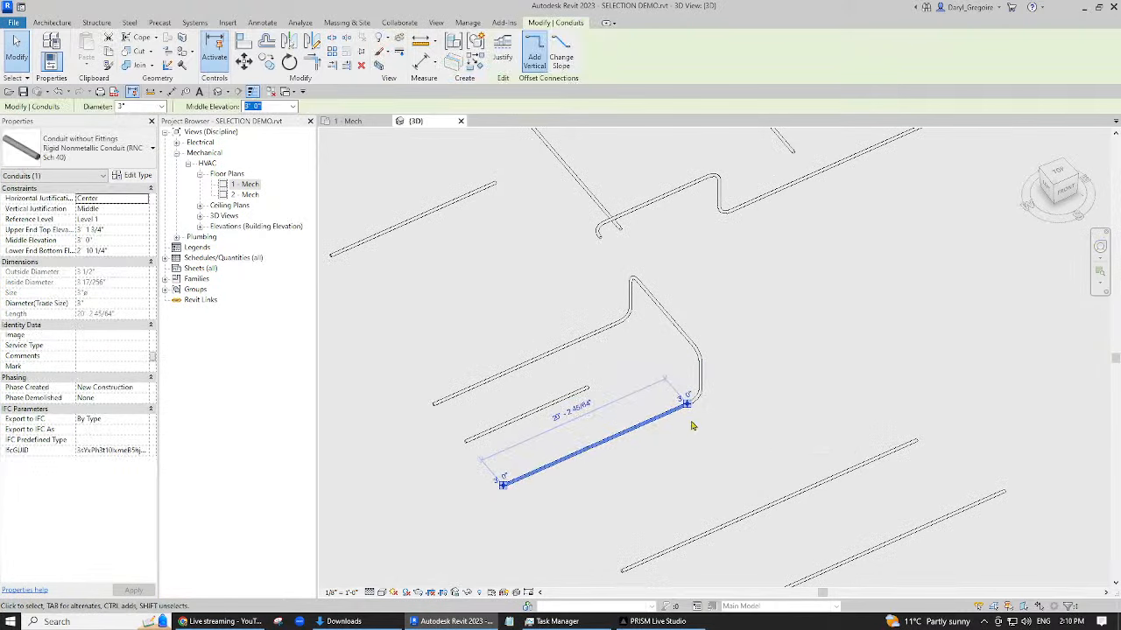
{"action": "middle_click_drag", "start_coordinate": [680, 413], "coordinate": [701, 372], "text": "shift"}
{"action": "scroll", "coordinate": [648, 289], "scroll_direction": "up", "scroll_amount": 2}
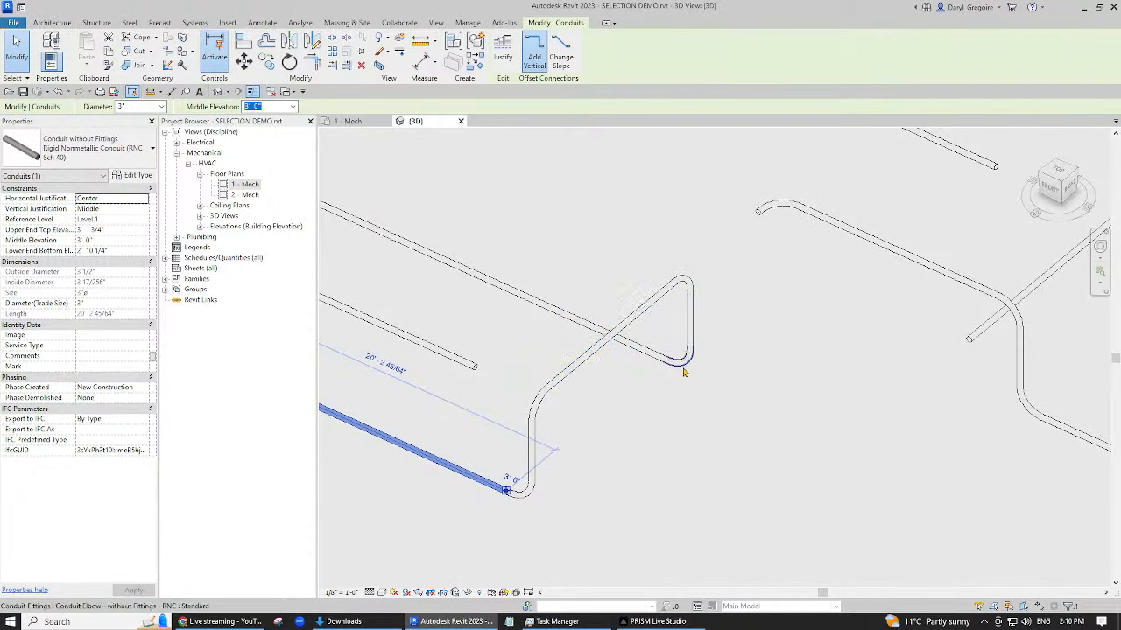
{"action": "left_click_drag", "start_coordinate": [654, 263], "coordinate": [723, 438]}
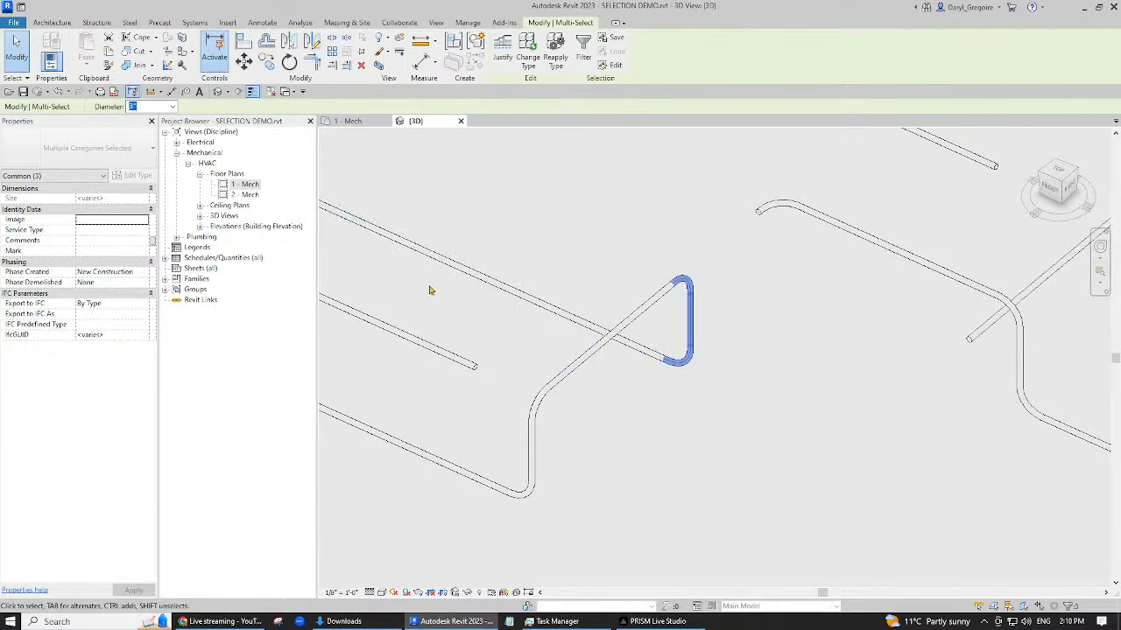
- Return to the 1 - Mech floor plan and extend the vertical conduit nearest the main run's riser segment down to the lower horizontal run with Trim/Extend Multiple Elements
{"action": "double_click", "coordinate": [250, 185]}
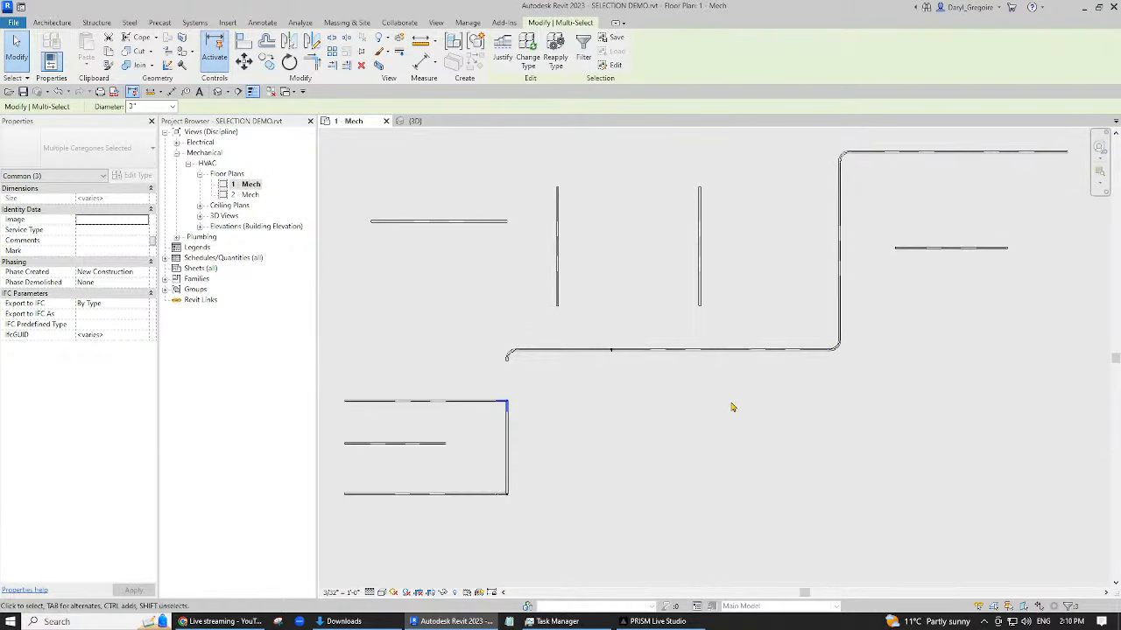
{"action": "left_click", "coordinate": [710, 360]}
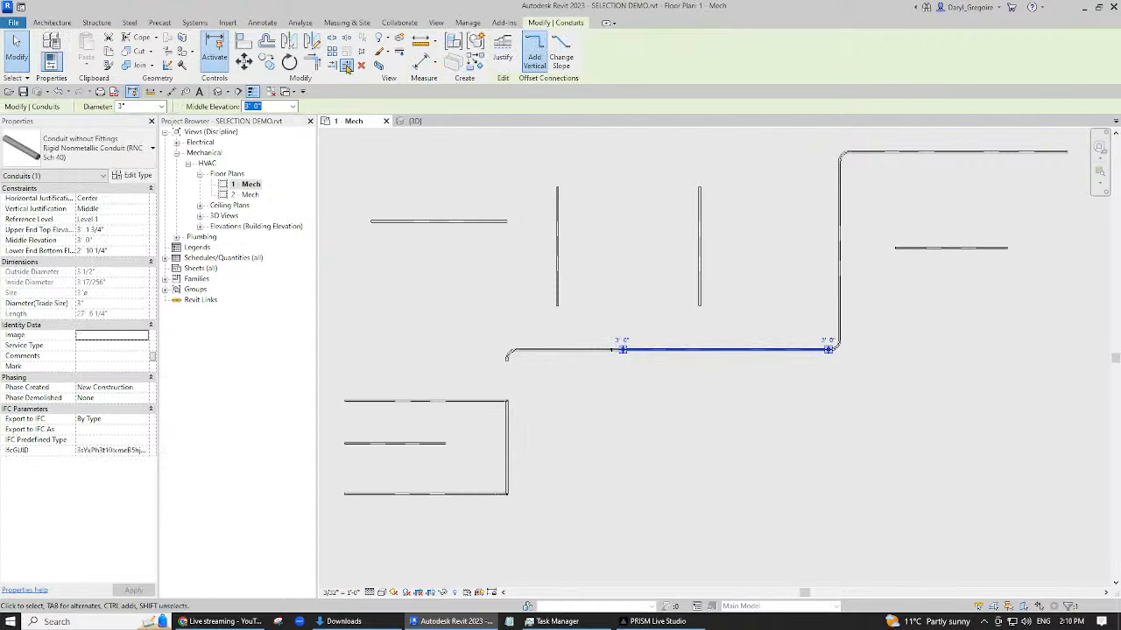
{"action": "left_click", "coordinate": [671, 255]}
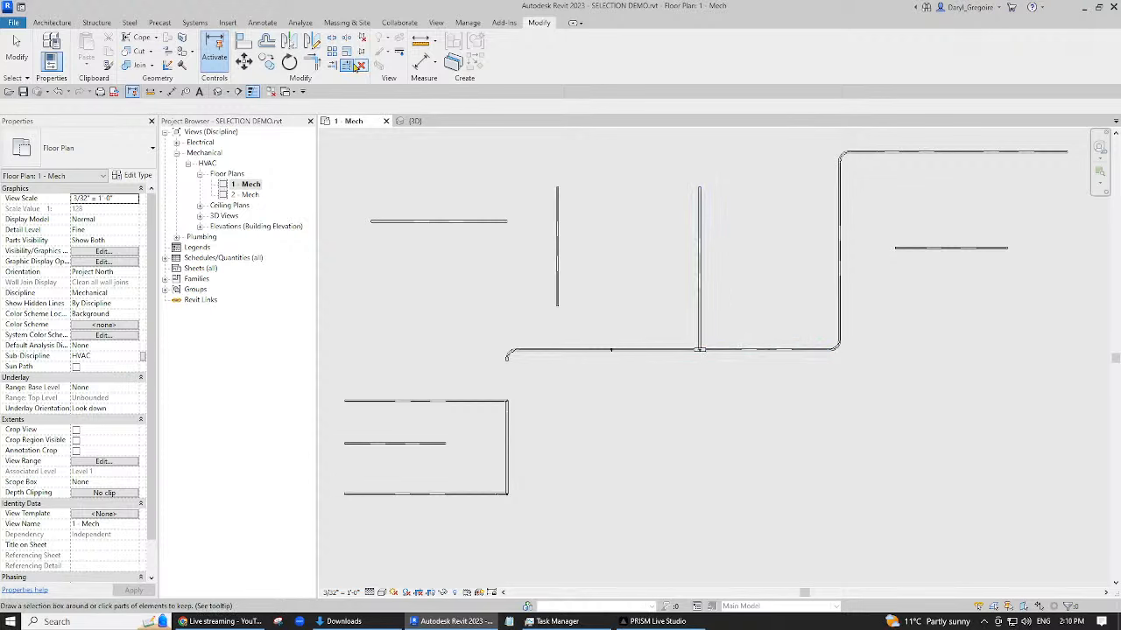
- Extend the horizontal conduits on both sides of the main run's vertical segment to it with Trim/Extend Multiple Elements
{"action": "left_click", "coordinate": [843, 226]}
{"action": "left_click", "coordinate": [892, 248]}
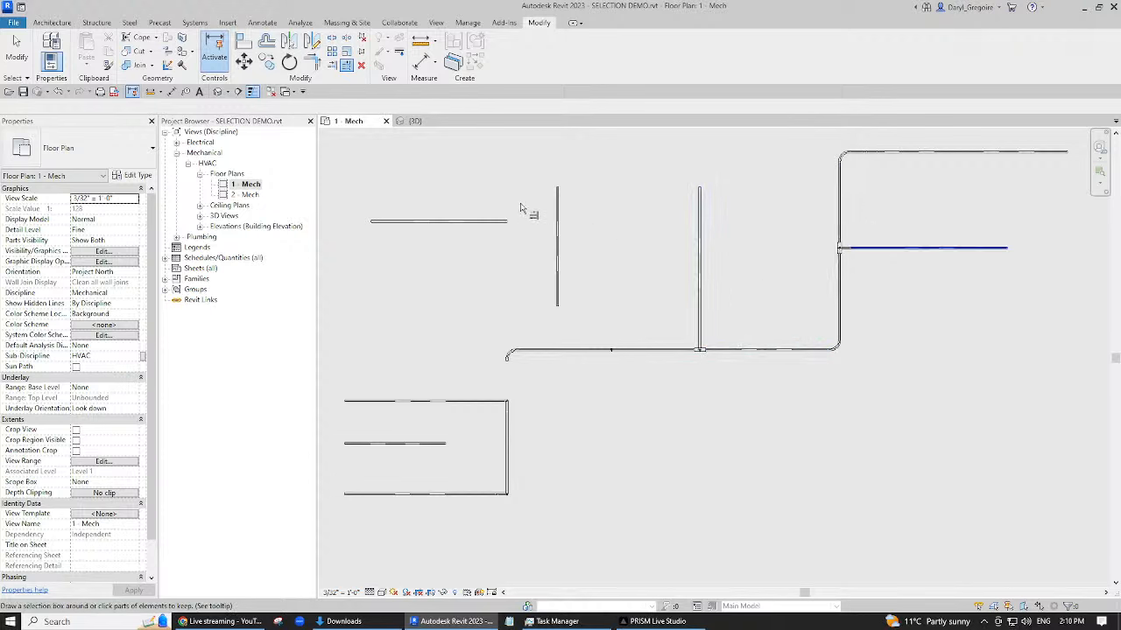
{"action": "left_click", "coordinate": [496, 224]}
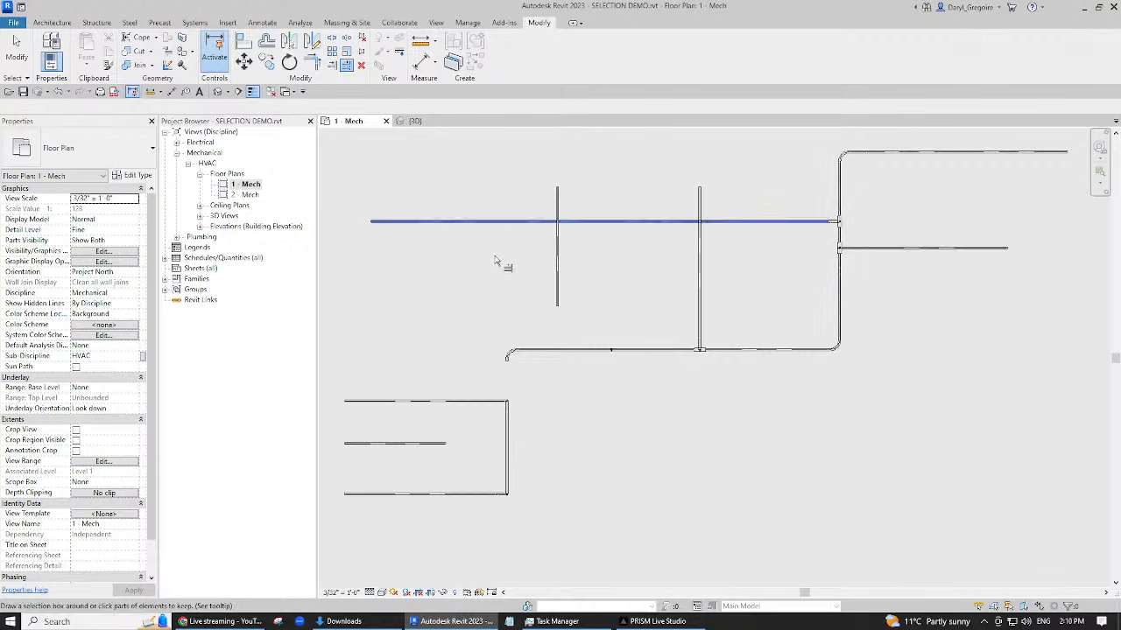
{"action": "scroll", "coordinate": [872, 232], "scroll_direction": "up", "scroll_amount": 3}
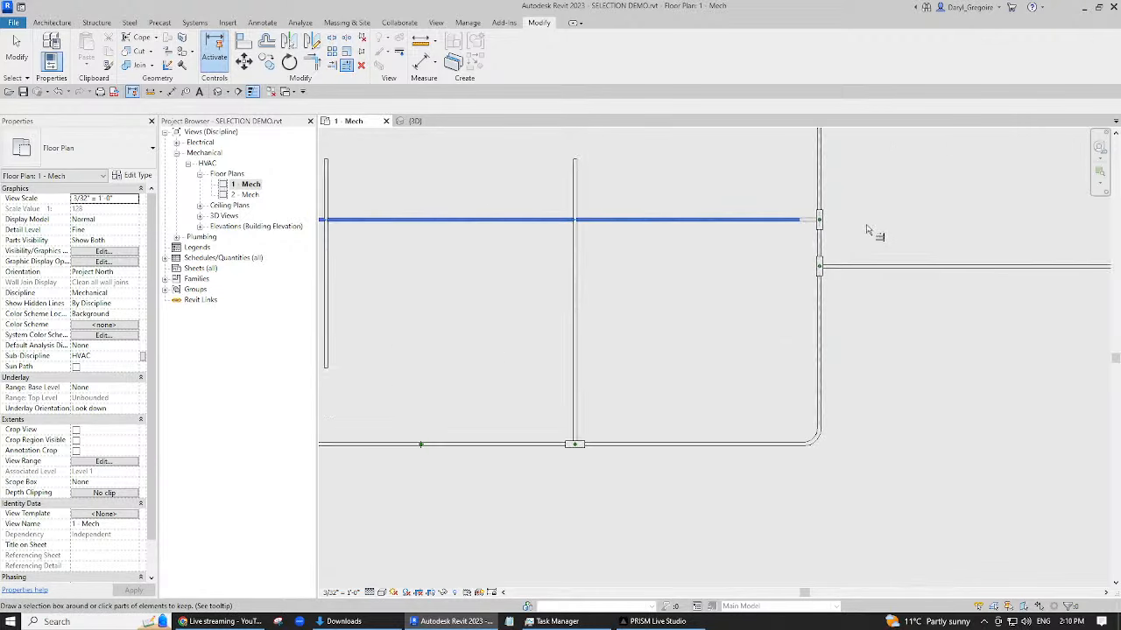
{"action": "key", "text": "Escape"}
{"action": "scroll", "coordinate": [843, 233], "scroll_direction": "up", "scroll_amount": 2}
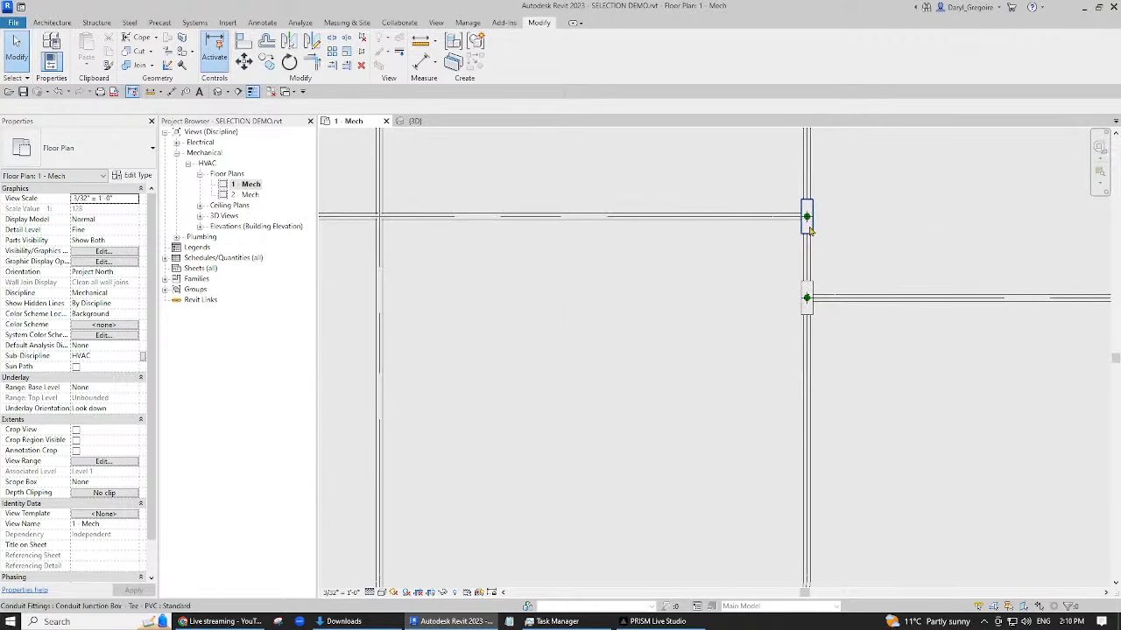
- Using the main run's upper horizontal conduit as boundary, trim the two long vertical conduits beyond its end and extend the vertical conduit above to it
{"action": "scroll", "coordinate": [415, 182], "scroll_direction": "down", "scroll_amount": 5}
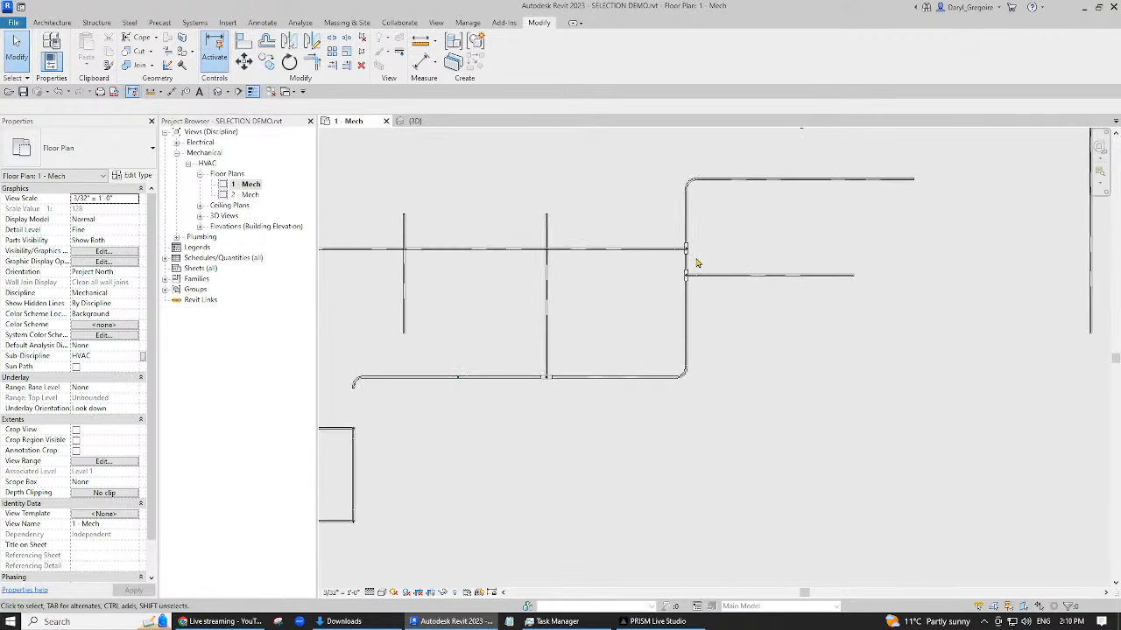
{"action": "scroll", "coordinate": [698, 262], "scroll_direction": "down", "scroll_amount": 2}
{"action": "middle_click_drag", "start_coordinate": [771, 308], "coordinate": [629, 377]}
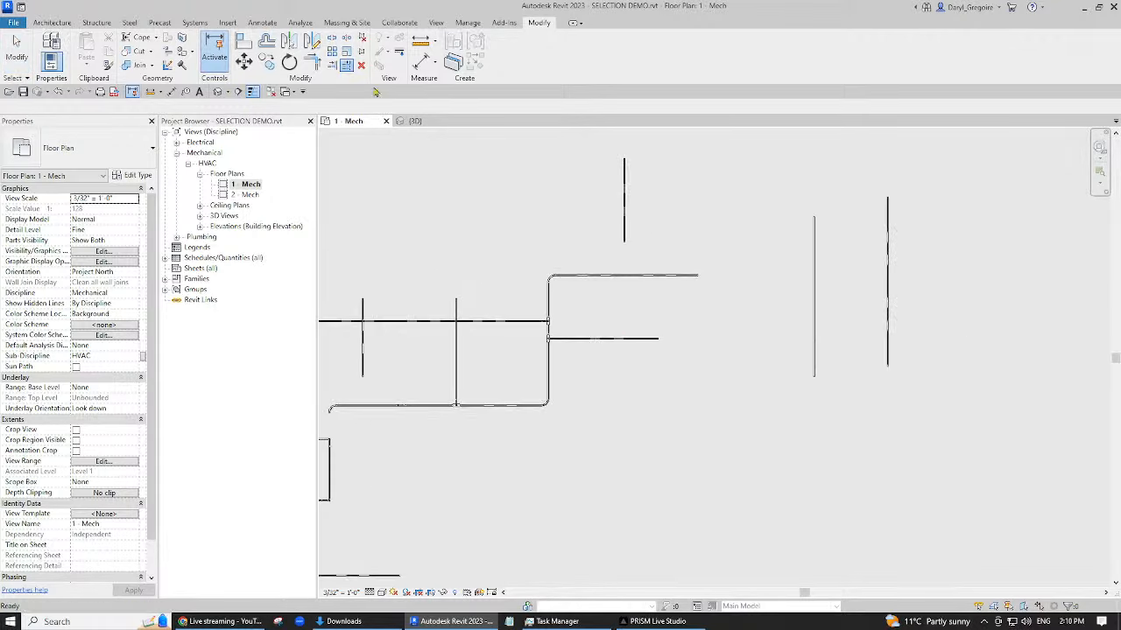
{"action": "left_click", "coordinate": [633, 276]}
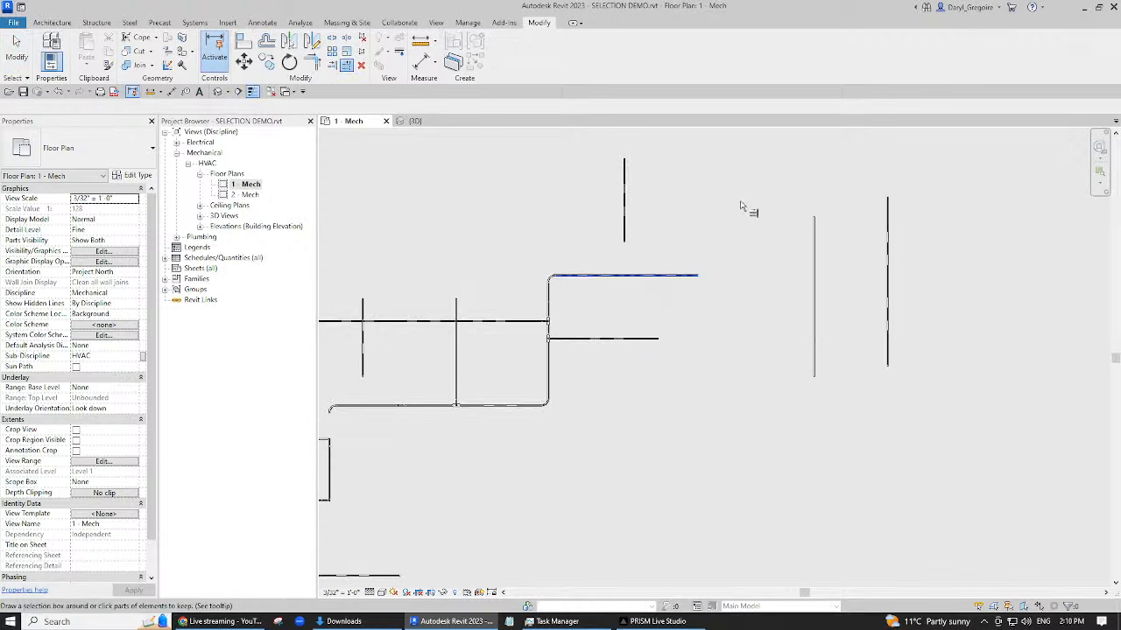
{"action": "left_click", "coordinate": [888, 215]}
{"action": "left_click", "coordinate": [814, 243]}
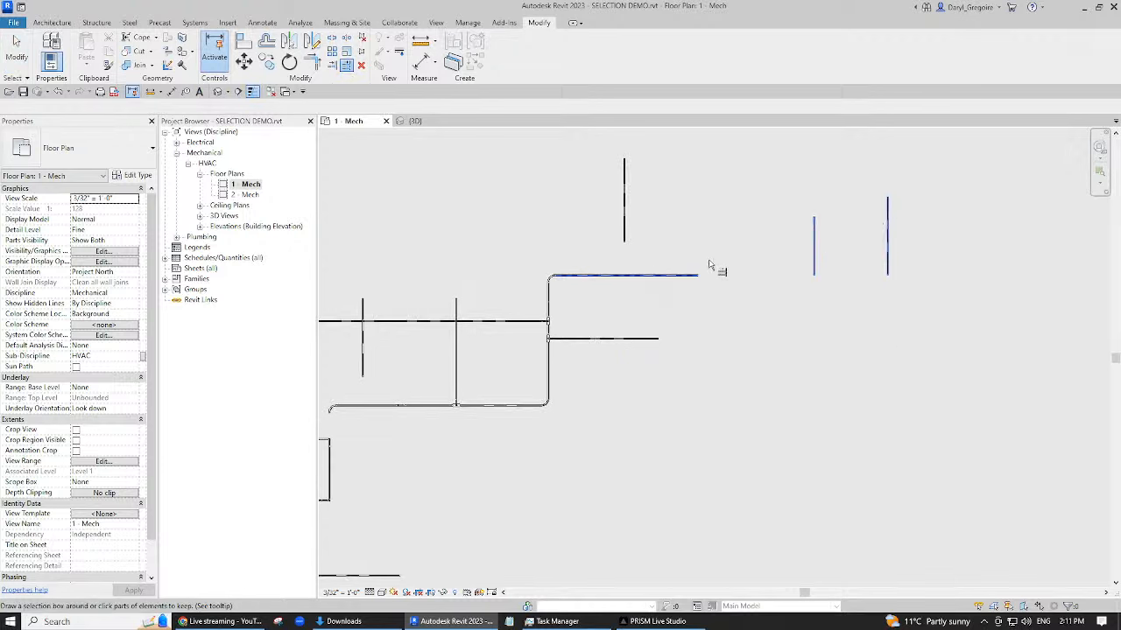
{"action": "left_click", "coordinate": [625, 226]}
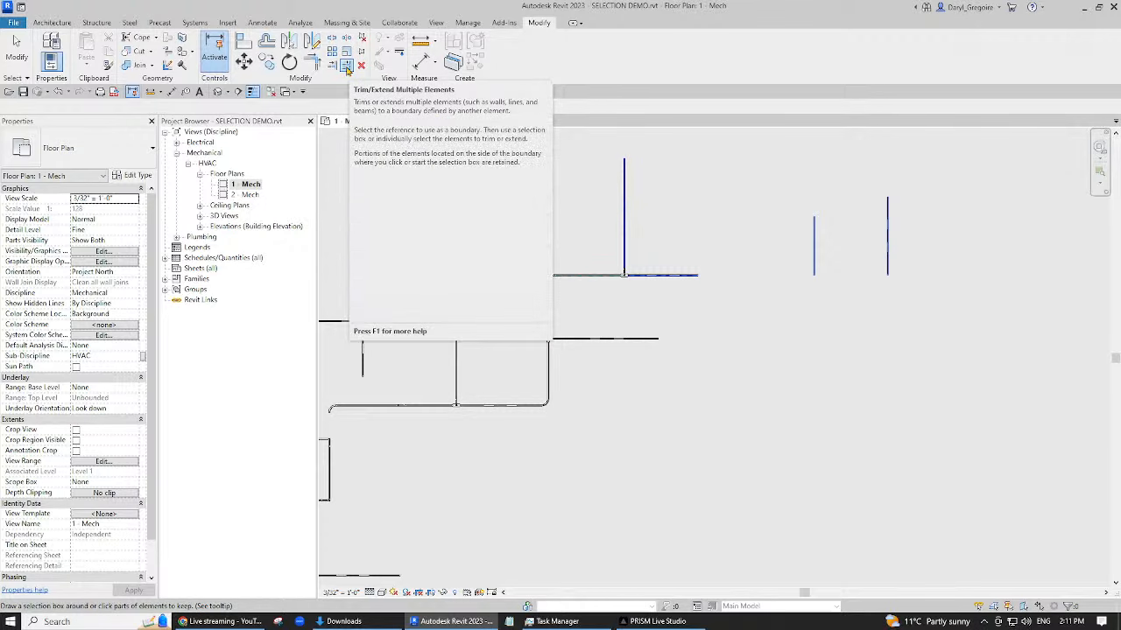
- Leave the trim tool and undo the last extension of the upper vertical conduit and the trims of the two long vertical conduits
{"action": "key", "text": "Escape"}
{"action": "key", "text": "Escape"}
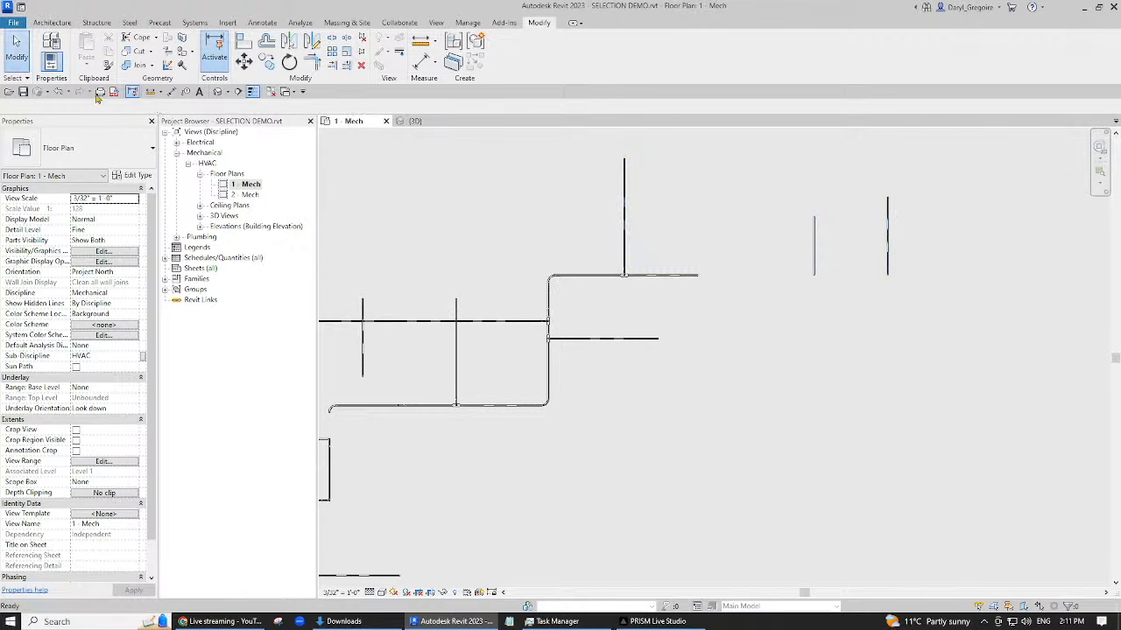
{"action": "left_click", "coordinate": [58, 91]}
{"action": "left_click", "coordinate": [57, 91]}
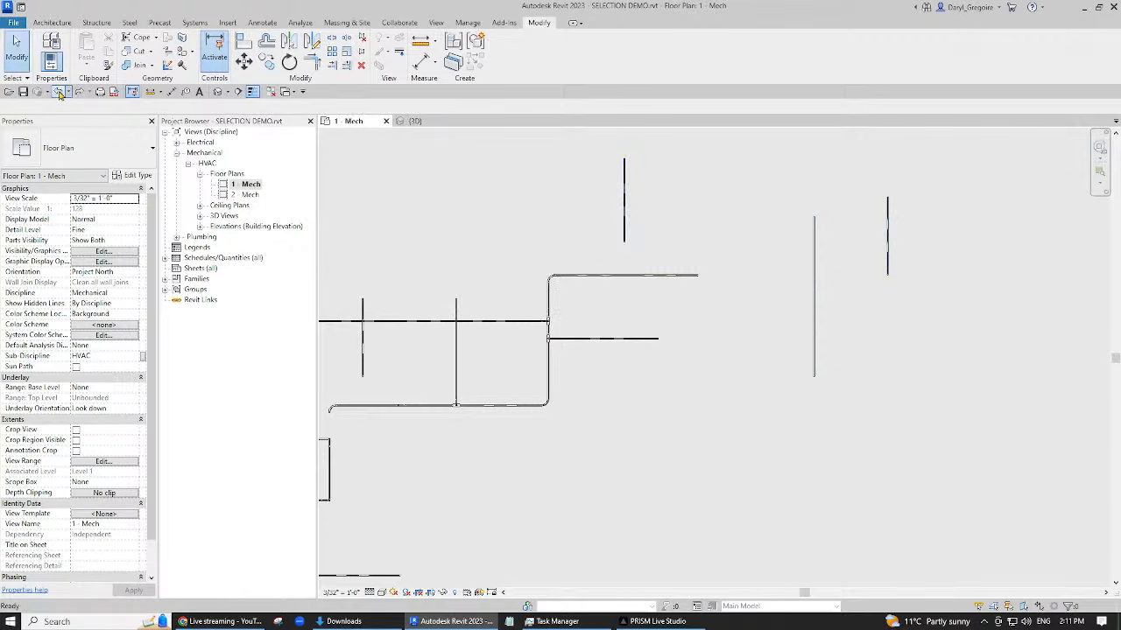
{"action": "left_click", "coordinate": [58, 91]}
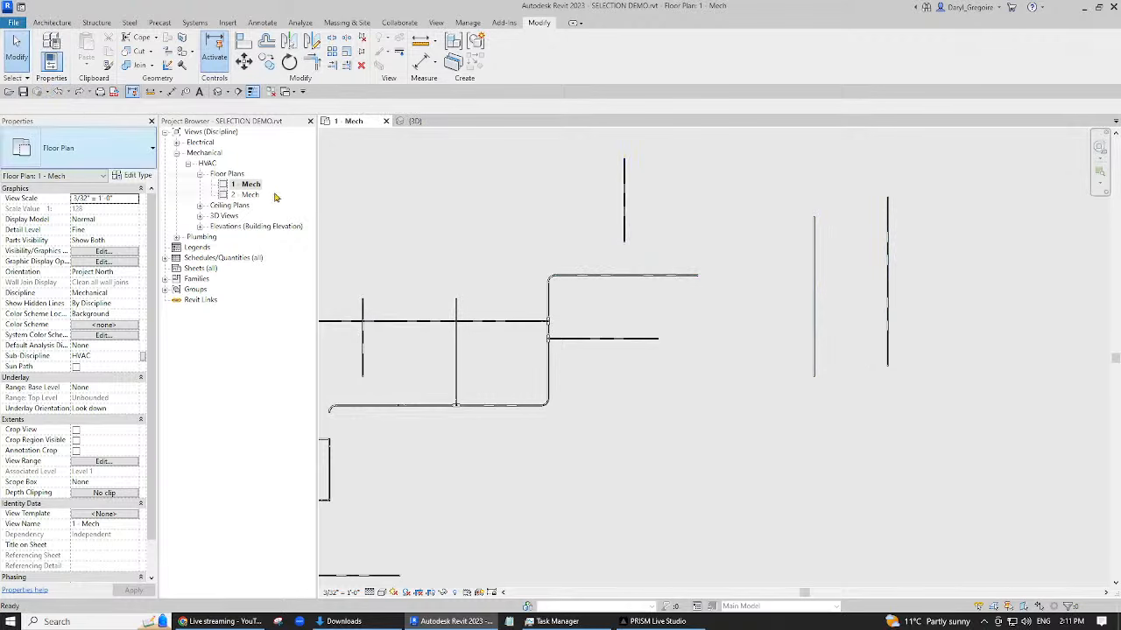
- Trim the two long vertical conduits with Trim/Extend Multiple Elements against the main run's upper horizontal conduit, keeping their lower portions
{"action": "left_click", "coordinate": [347, 66]}
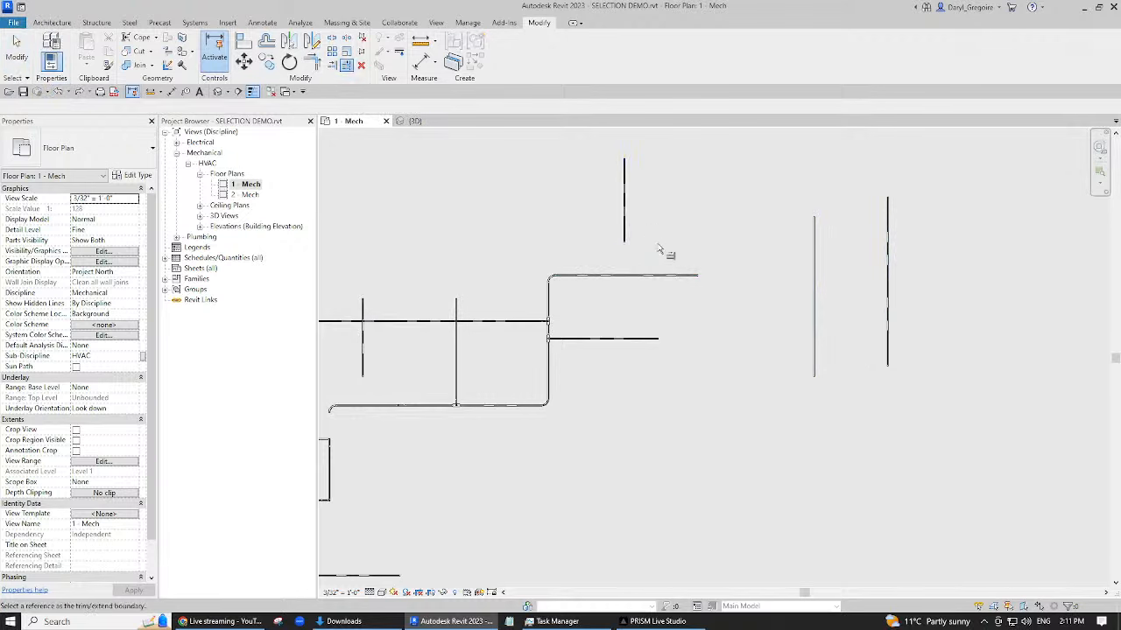
{"action": "left_click", "coordinate": [660, 274]}
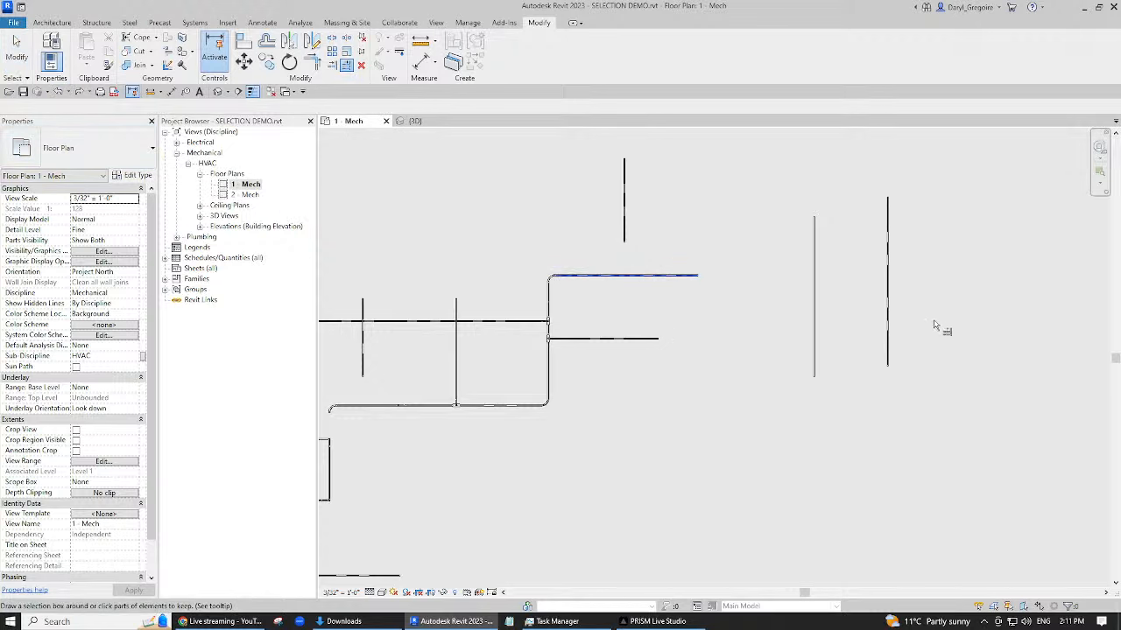
{"action": "left_click_drag", "start_coordinate": [935, 319], "coordinate": [797, 375]}
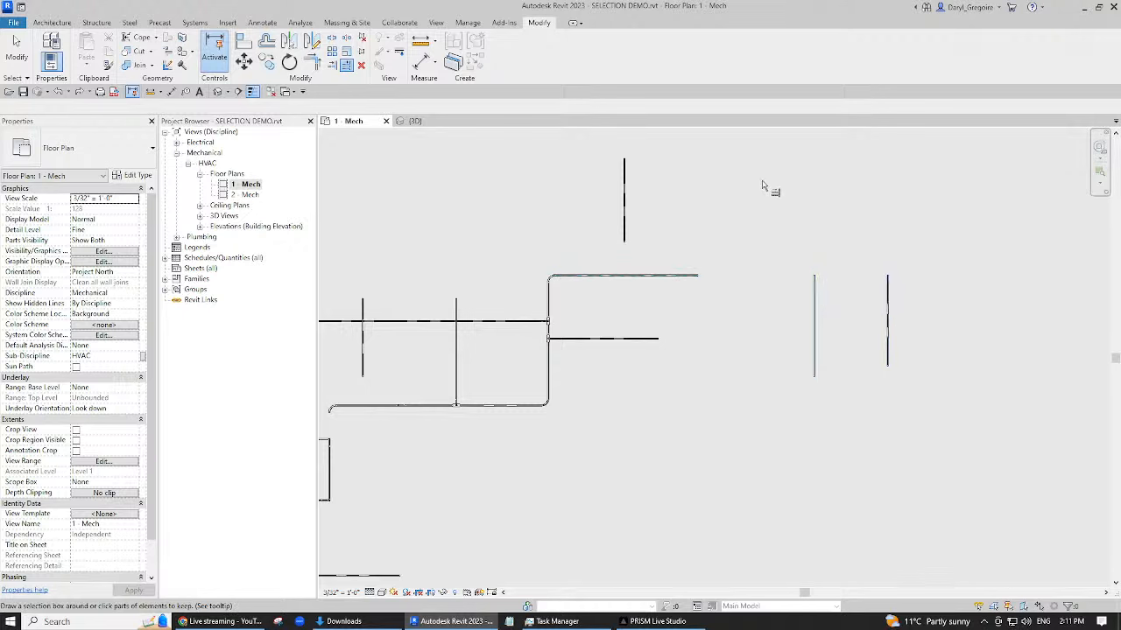
- Using the separate vertical conduit above the main run as boundary, trim the two horizontal conduits below it, keeping their portions nearest the riser
{"action": "left_click", "coordinate": [625, 206]}
{"action": "left_click", "coordinate": [589, 277]}
{"action": "left_click", "coordinate": [624, 208]}
- Trim the nearer long vertical conduit to the line of the horizontal branch and extend the farther one to the lower horizontal run's line
{"action": "left_click", "coordinate": [547, 322]}
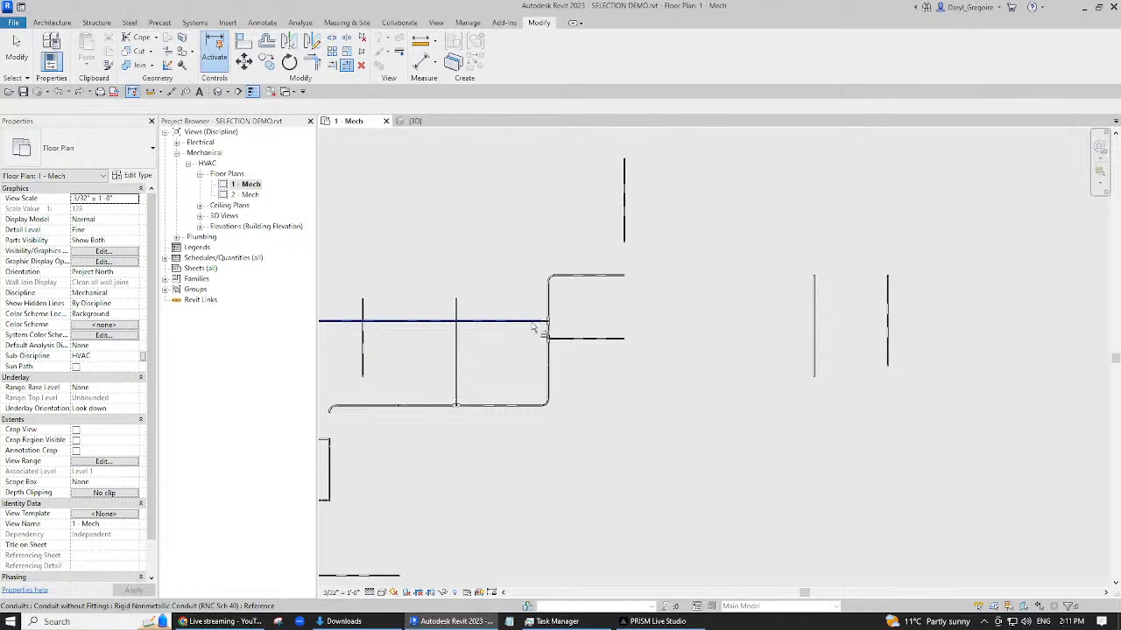
{"action": "left_click", "coordinate": [813, 287]}
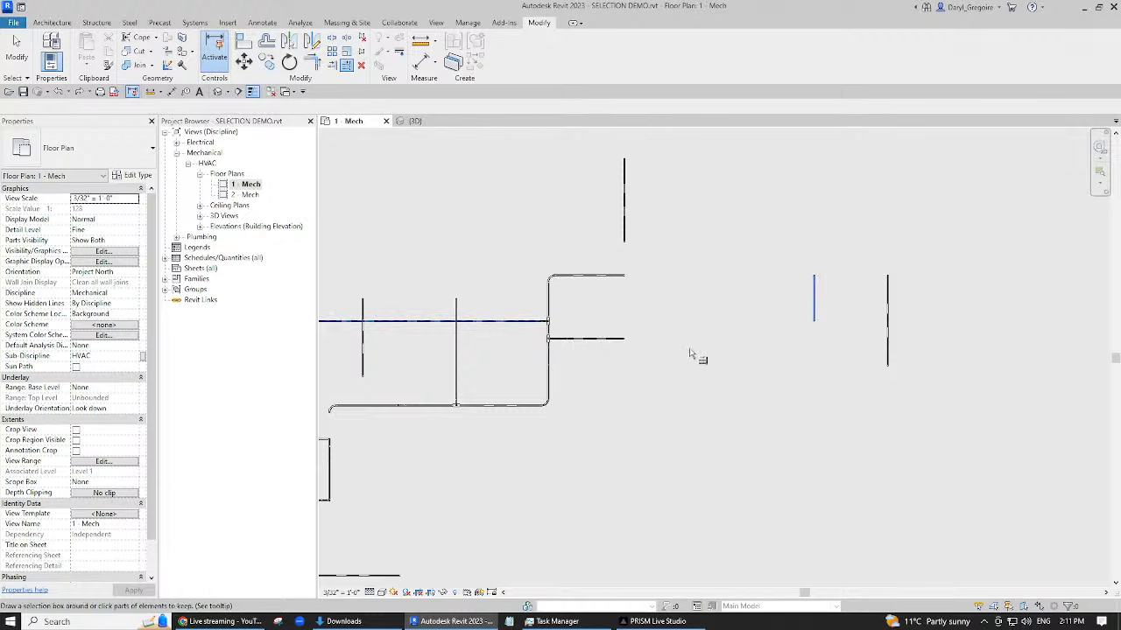
{"action": "left_click", "coordinate": [707, 295]}
{"action": "left_click", "coordinate": [888, 324]}
{"action": "left_click", "coordinate": [525, 222]}
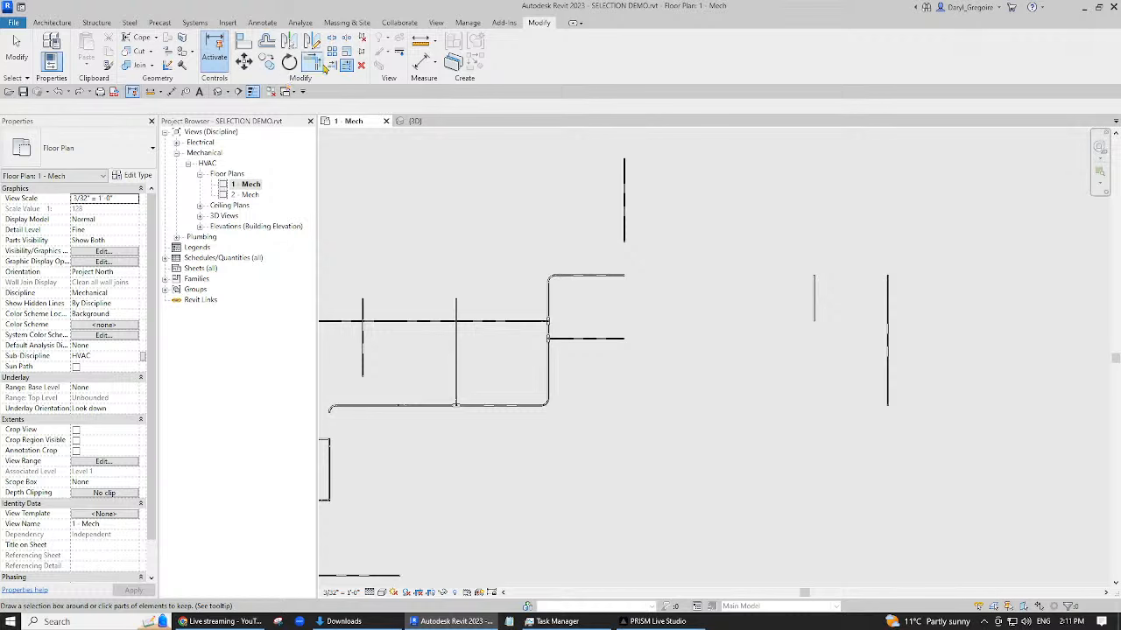
{"action": "key", "text": "Escape"}
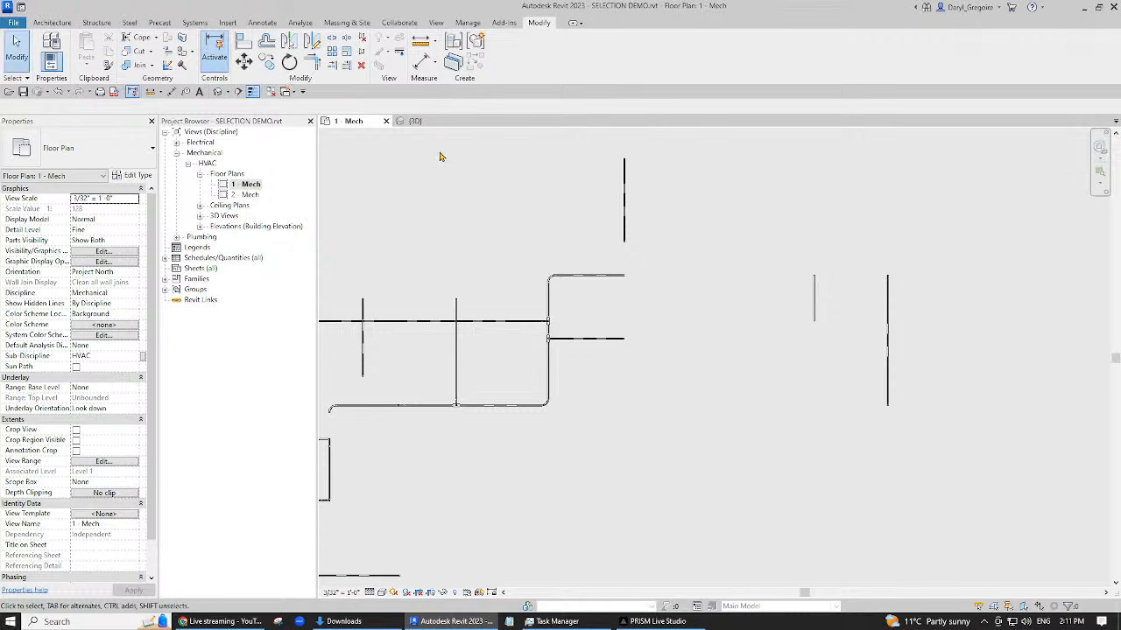
- Extend the two trimmed horizontal conduits to the nearer detached vertical conduit with Trim/Extend Multiple Elements
{"action": "left_click", "coordinate": [348, 67]}
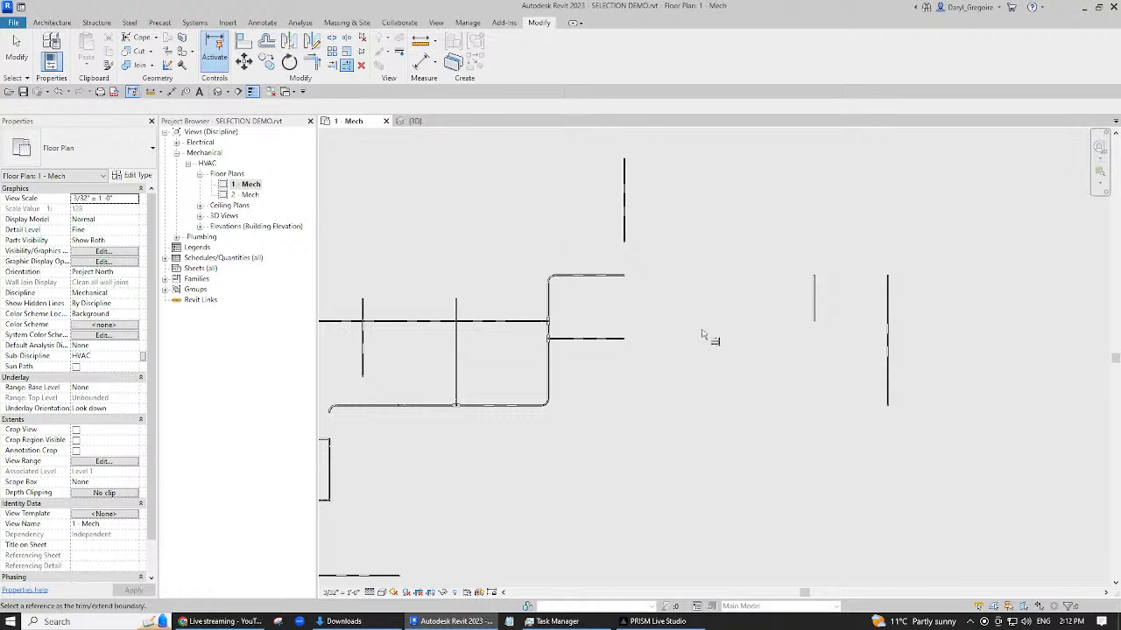
{"action": "left_click", "coordinate": [813, 316]}
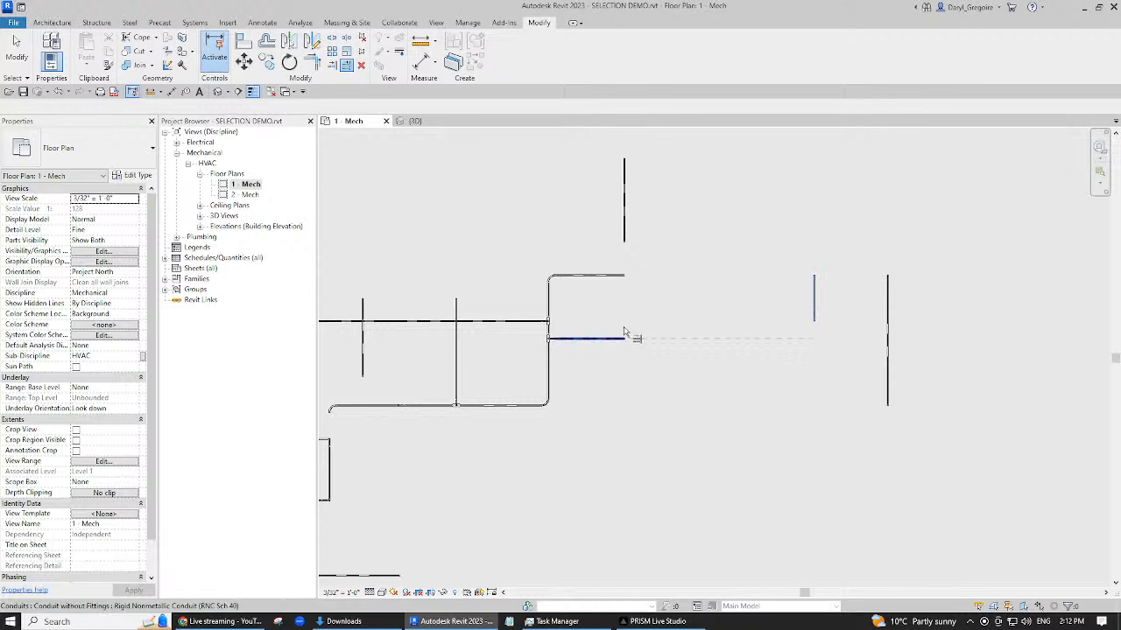
{"action": "left_click_drag", "start_coordinate": [644, 273], "coordinate": [604, 368]}
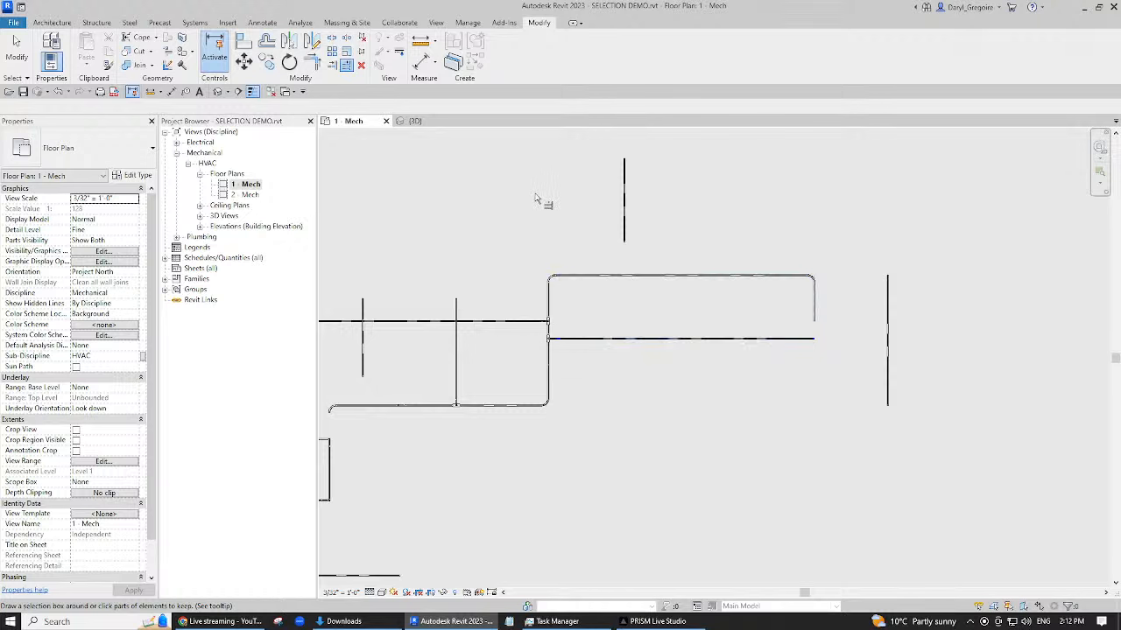
- Extend the vertical conduit above down to the upper horizontal conduit and trim the farthest vertical conduit against the horizontal conduit below, keeping its lower portion
{"action": "left_click", "coordinate": [689, 277]}
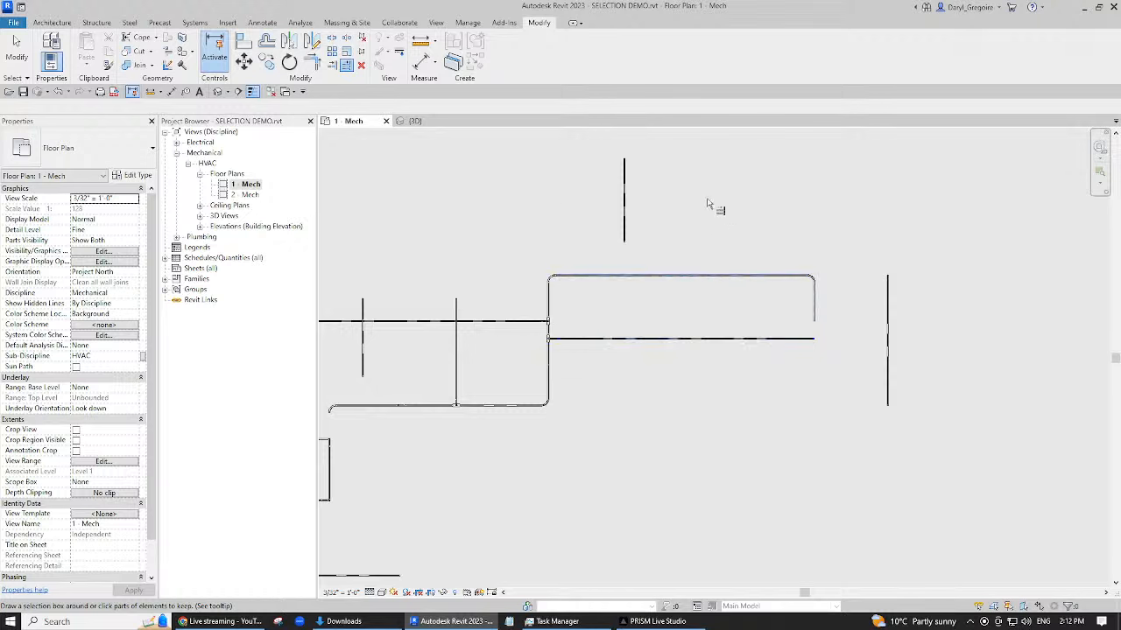
{"action": "left_click", "coordinate": [625, 208]}
{"action": "left_click", "coordinate": [720, 338]}
{"action": "left_click", "coordinate": [889, 379]}
- In the cable tray layout, extend the main run's lower vertical tray to the upper of the two long horizontal trays with Trim/Extend Multiple Elements
{"action": "scroll", "coordinate": [663, 258], "scroll_direction": "down", "scroll_amount": 4}
{"action": "scroll", "coordinate": [666, 289], "scroll_direction": "up", "scroll_amount": 3}
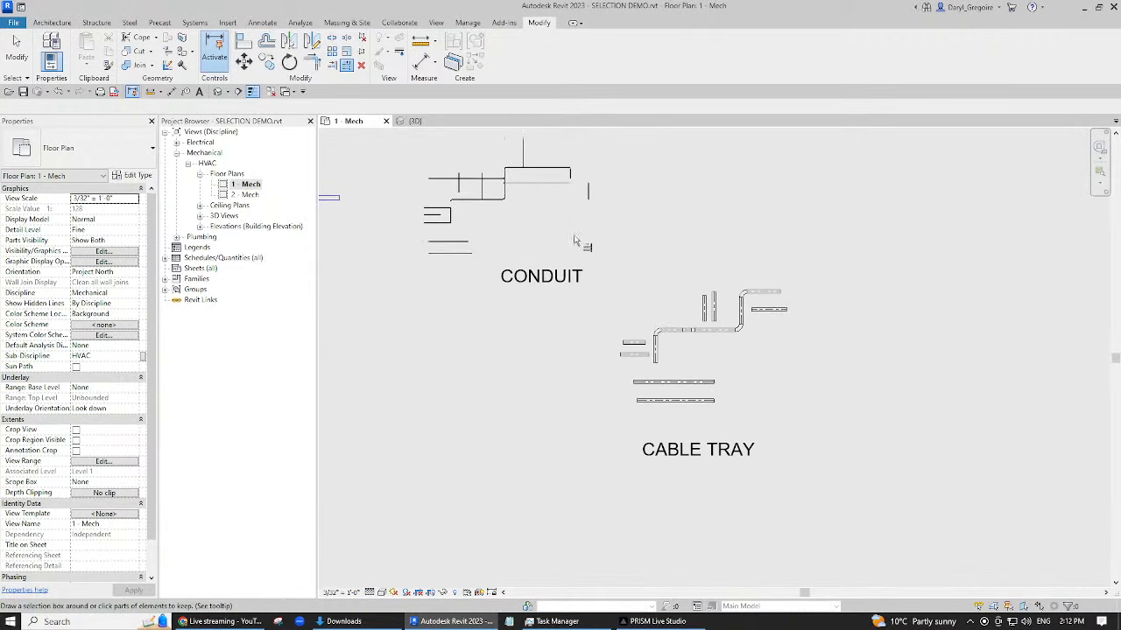
{"action": "scroll", "coordinate": [692, 368], "scroll_direction": "up", "scroll_amount": 2}
{"action": "key", "text": "Escape"}
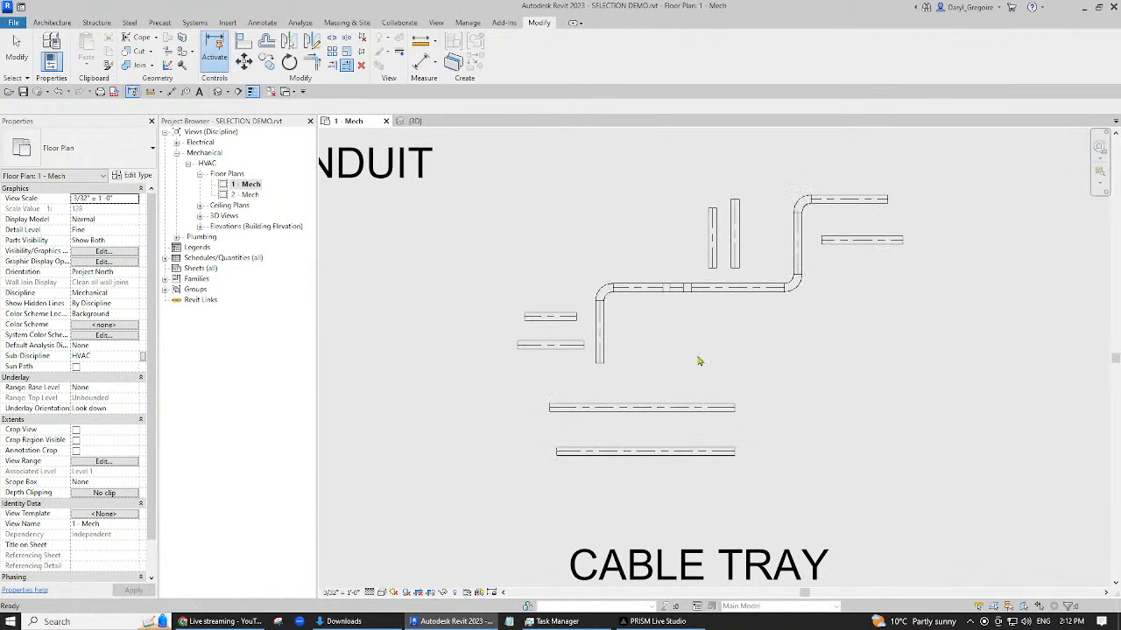
{"action": "scroll", "coordinate": [665, 350], "scroll_direction": "up", "scroll_amount": 1}
{"action": "scroll", "coordinate": [637, 343], "scroll_direction": "up", "scroll_amount": 1}
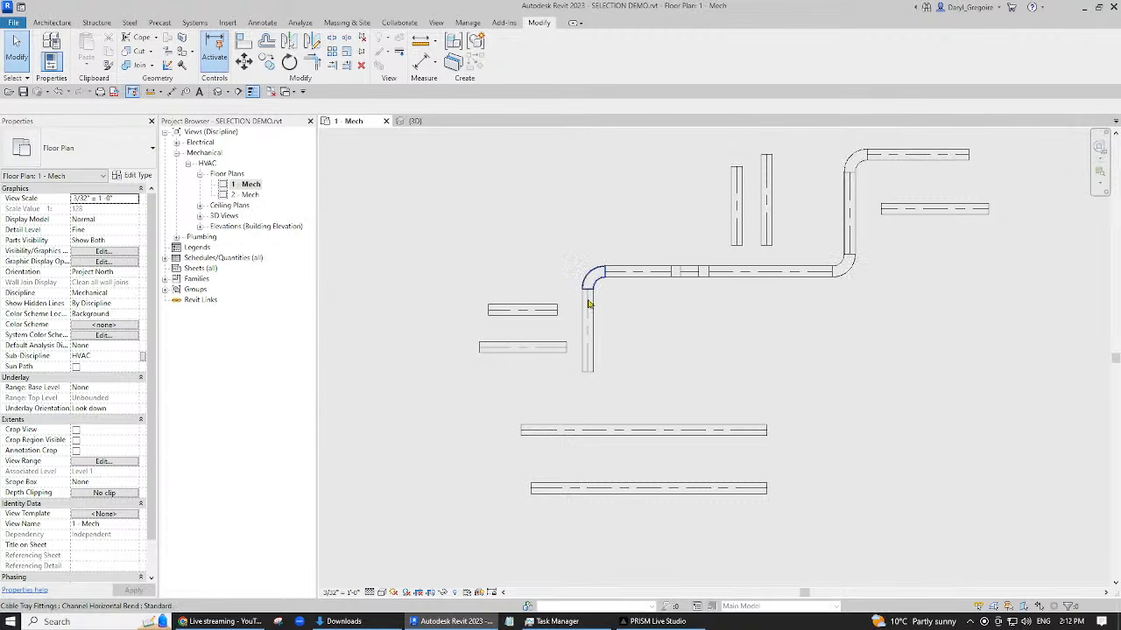
{"action": "middle_click_drag", "start_coordinate": [645, 300], "coordinate": [625, 257]}
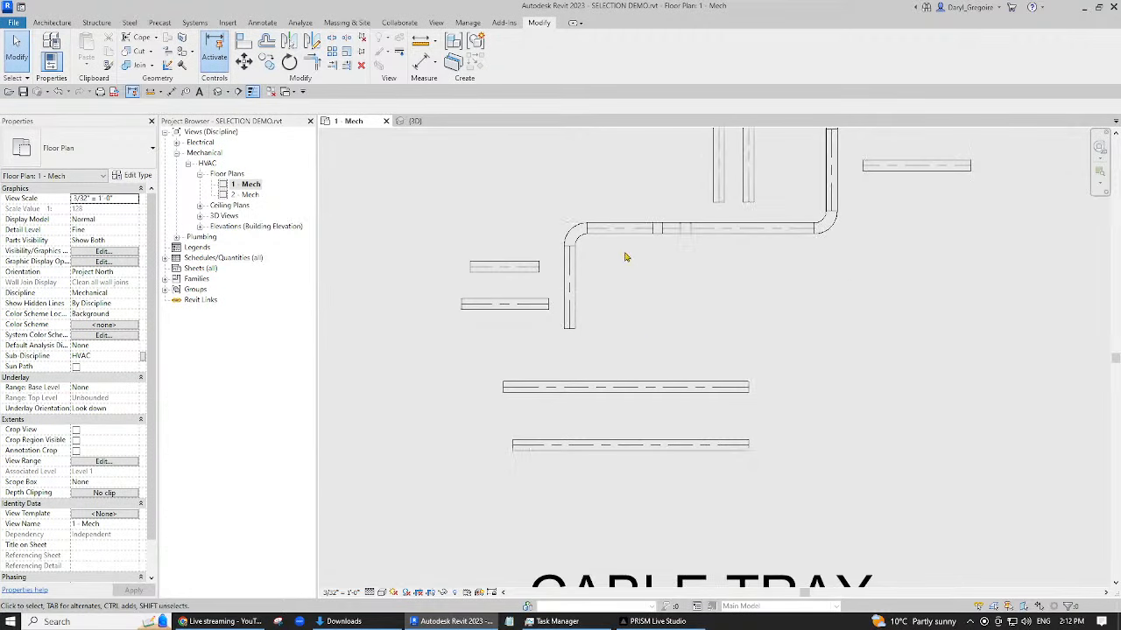
{"action": "left_click", "coordinate": [347, 65]}
{"action": "left_click", "coordinate": [616, 388]}
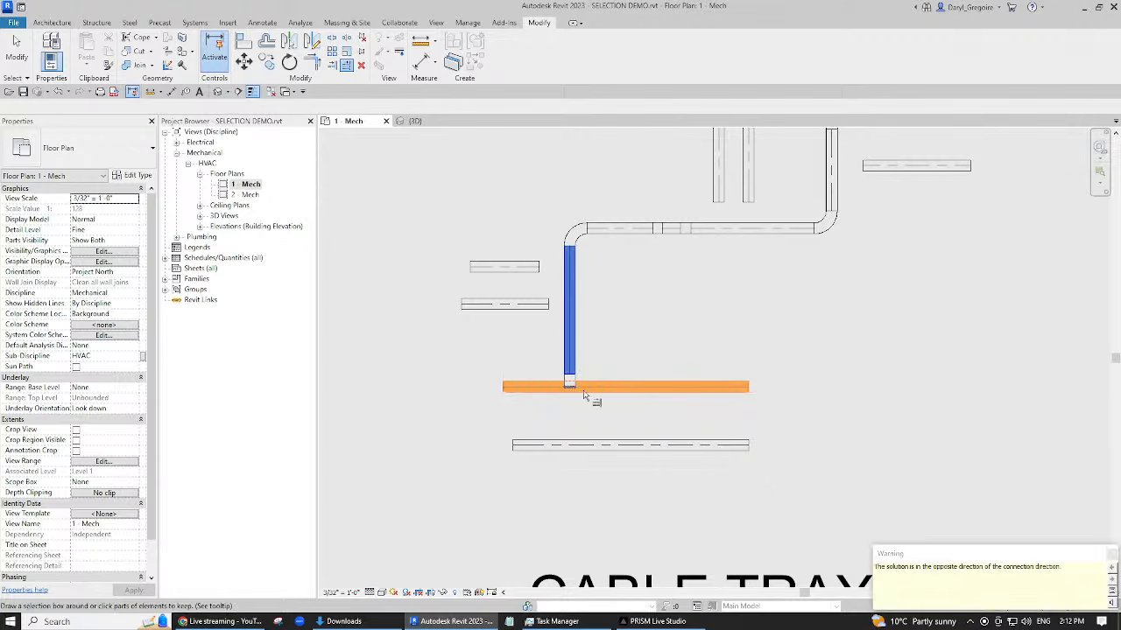
- Examine the end of the extended cable tray at the long horizontal tray in plan and in the 3D view
{"action": "scroll", "coordinate": [560, 398], "scroll_direction": "up", "scroll_amount": 4}
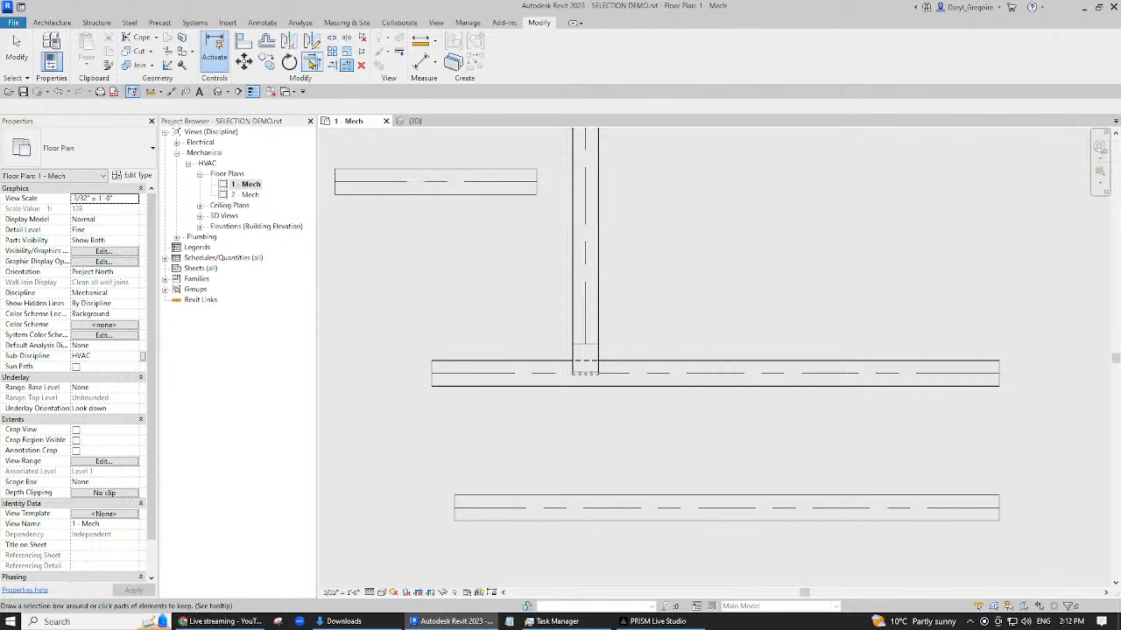
{"action": "left_click", "coordinate": [220, 94]}
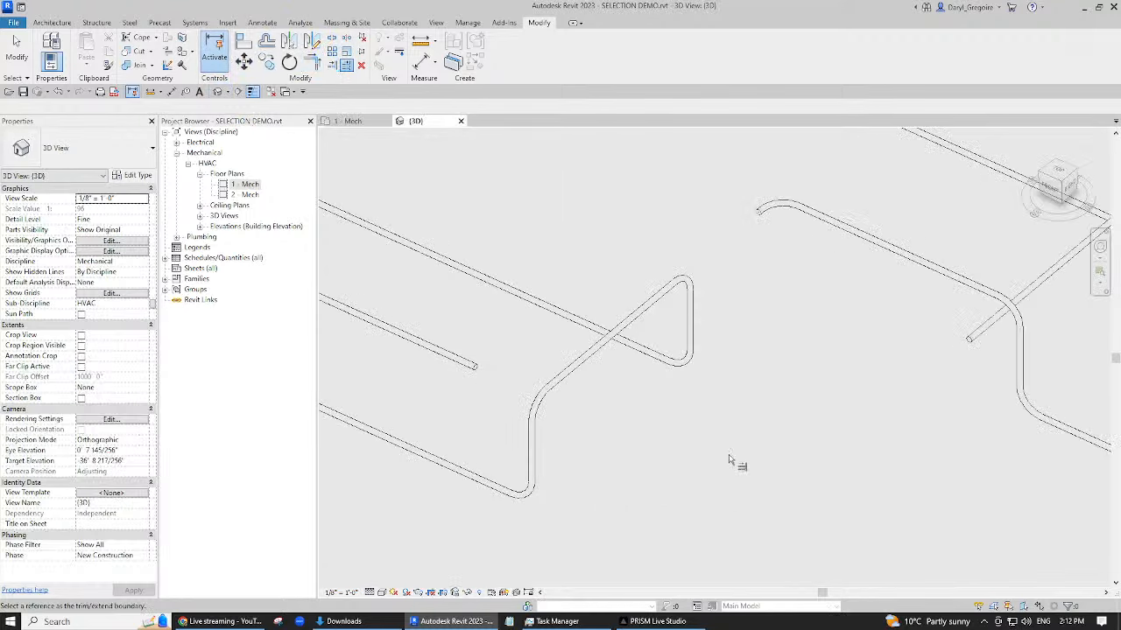
{"action": "scroll", "coordinate": [719, 456], "scroll_direction": "down", "scroll_amount": 8}
{"action": "scroll", "coordinate": [719, 456], "scroll_direction": "down", "scroll_amount": 5}
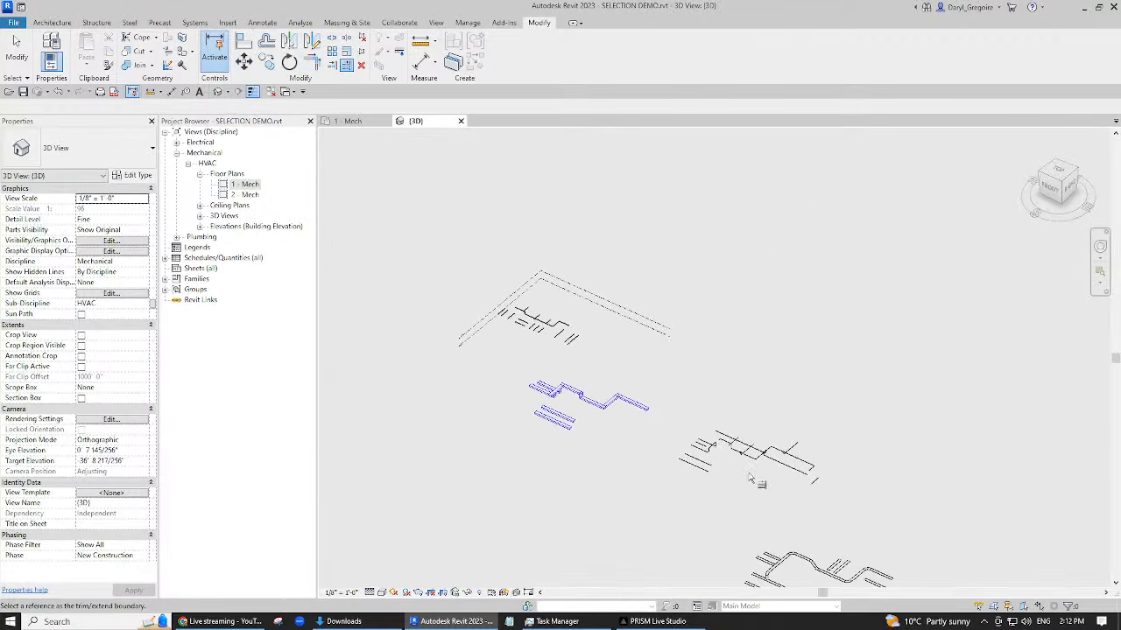
{"action": "middle_click_drag", "start_coordinate": [750, 479], "coordinate": [528, 241]}
{"action": "scroll", "coordinate": [528, 330], "scroll_direction": "up", "scroll_amount": 8}
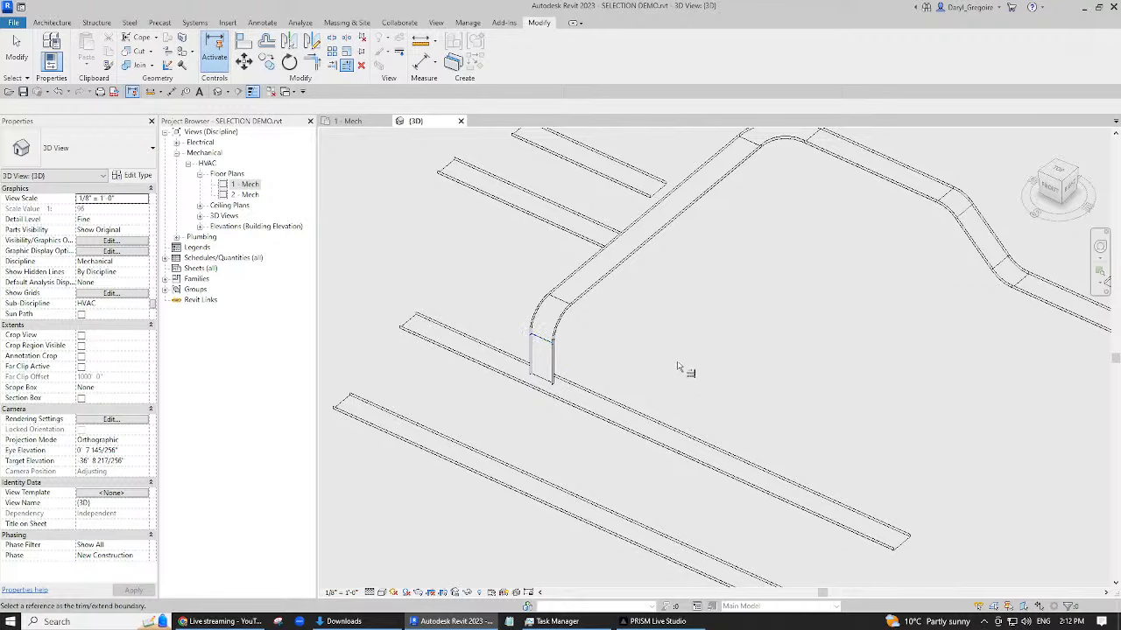
{"action": "scroll", "coordinate": [678, 367], "scroll_direction": "down", "scroll_amount": 3}
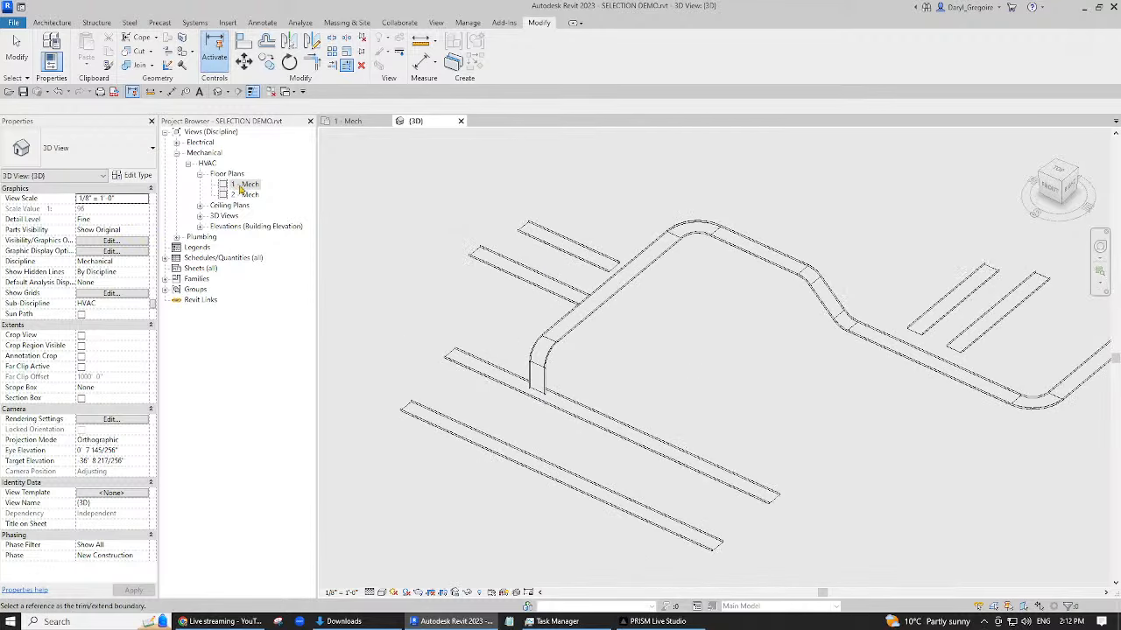
- Return to the 1 - Mech floor plan and extend the two short horizontal cable trays to the vertical tray with Trim/Extend Multiple Elements
{"action": "double_click", "coordinate": [248, 185]}
{"action": "scroll", "coordinate": [611, 377], "scroll_direction": "down", "scroll_amount": 3}
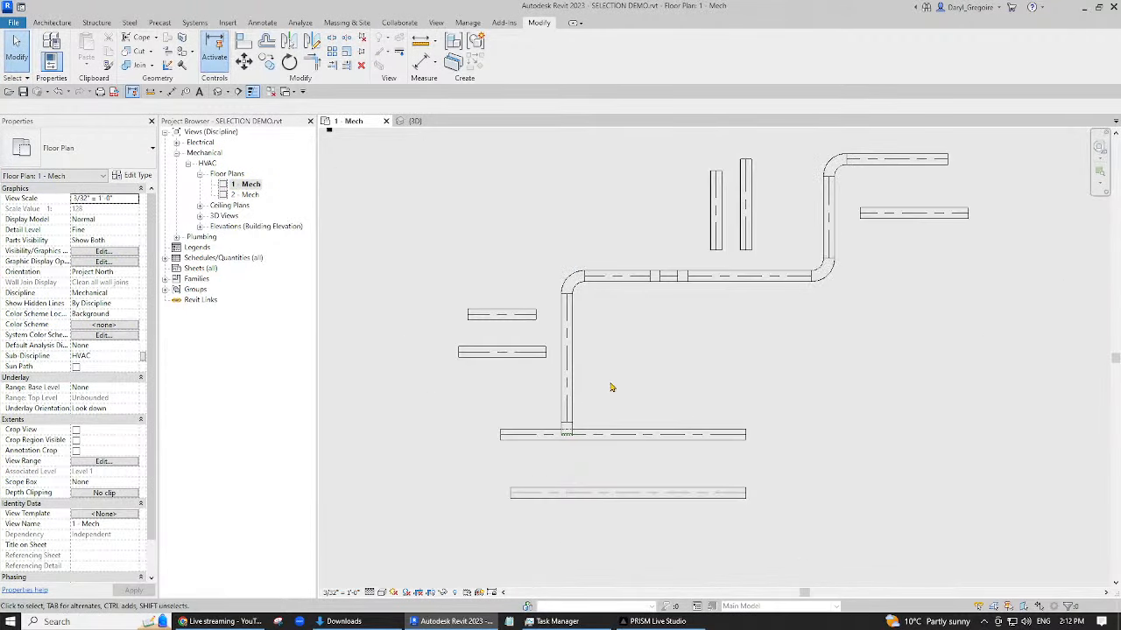
{"action": "left_click", "coordinate": [346, 70]}
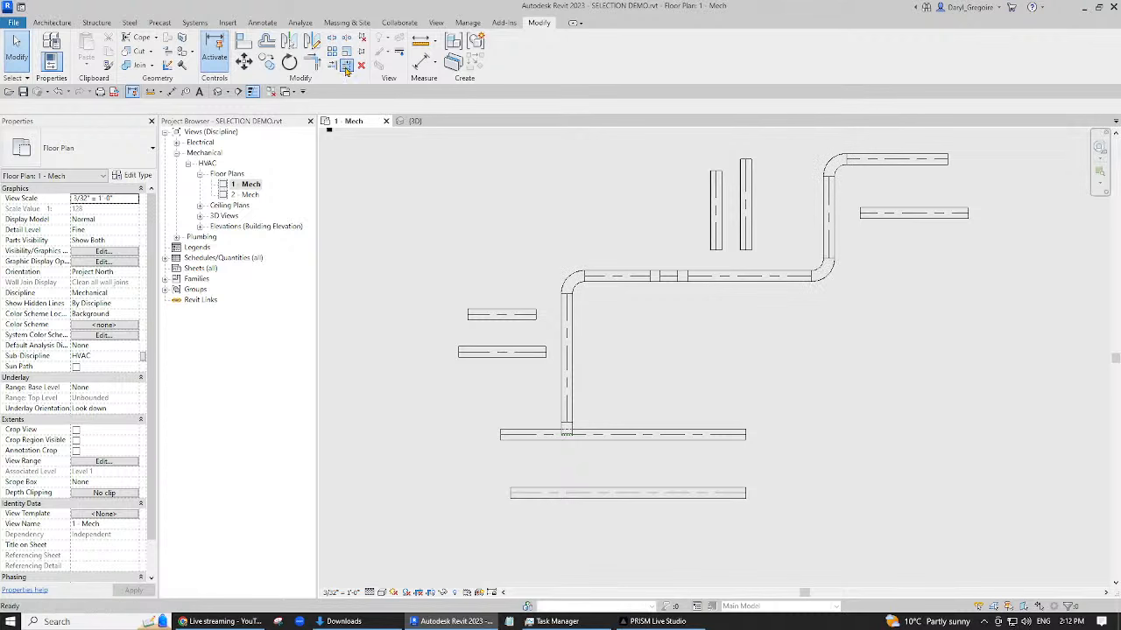
{"action": "left_click_drag", "start_coordinate": [545, 287], "coordinate": [520, 384]}
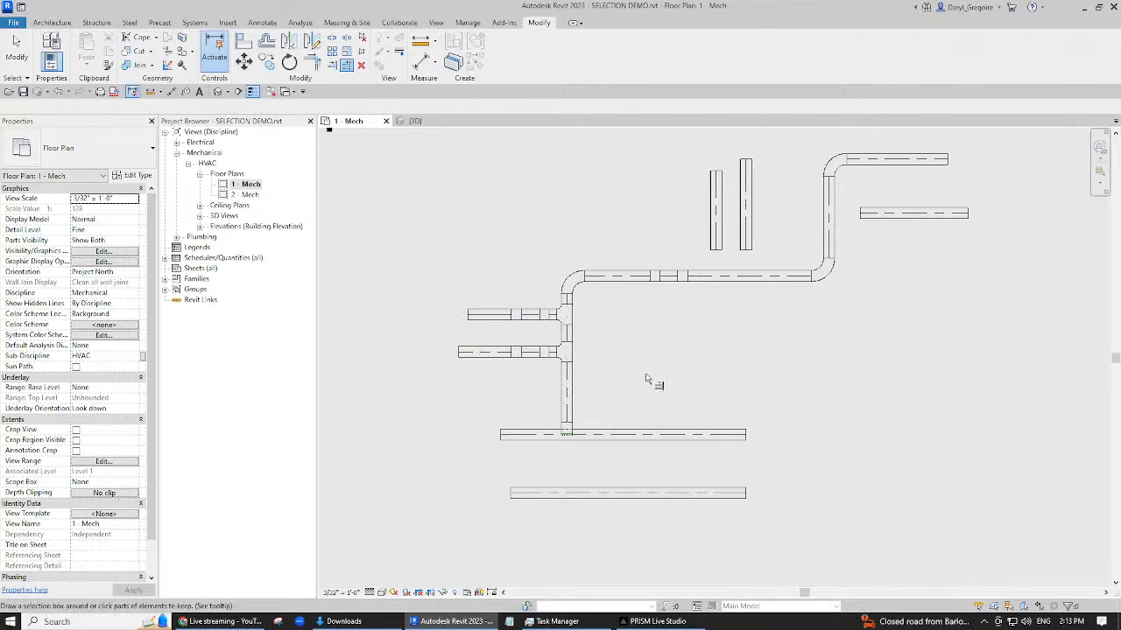
- Examine the two new cable tray branch connections in plan and 3D, then inspect the elevation of the branch nearest the run's end
{"action": "scroll", "coordinate": [582, 332], "scroll_direction": "up", "scroll_amount": 3}
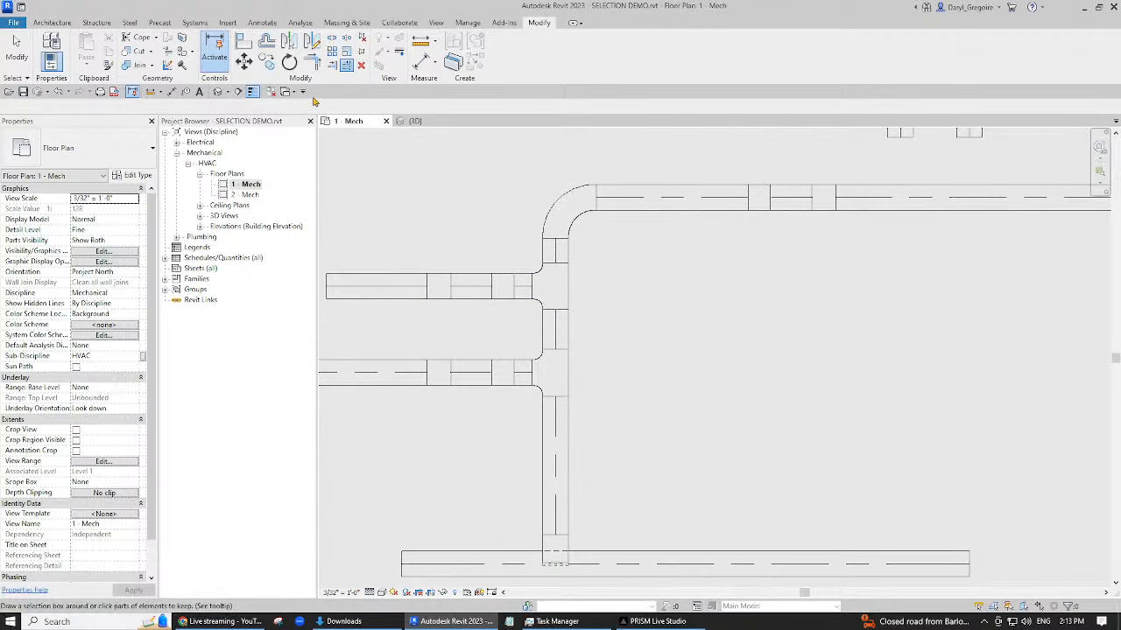
{"action": "left_click", "coordinate": [412, 121]}
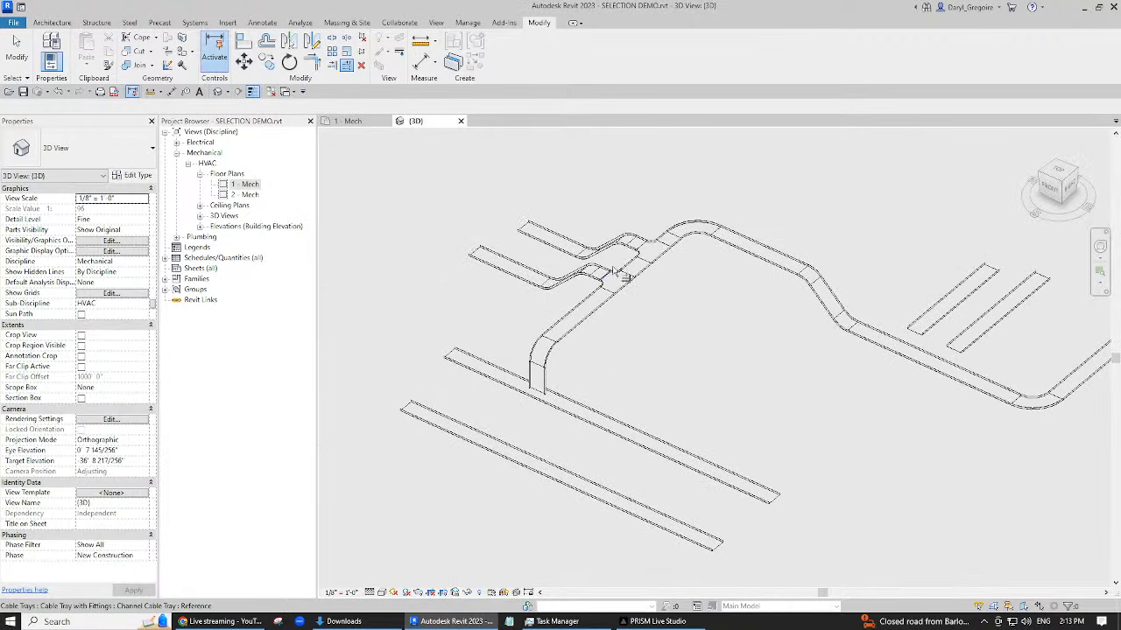
{"action": "scroll", "coordinate": [617, 278], "scroll_direction": "up", "scroll_amount": 2}
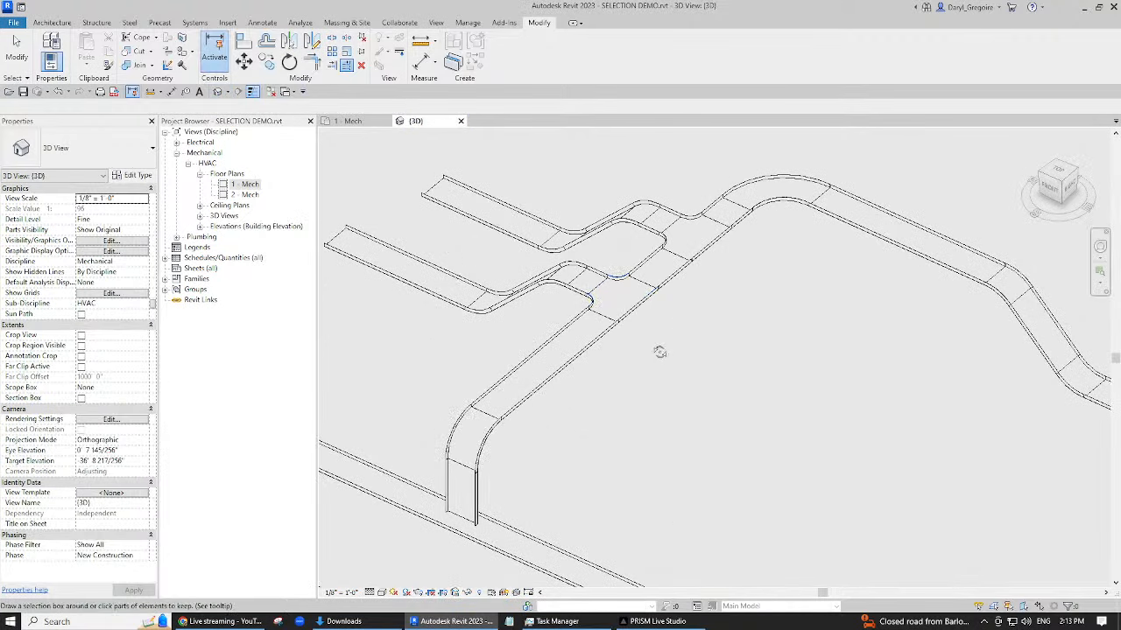
{"action": "middle_click_drag", "start_coordinate": [659, 351], "coordinate": [374, 381], "text": "shift"}
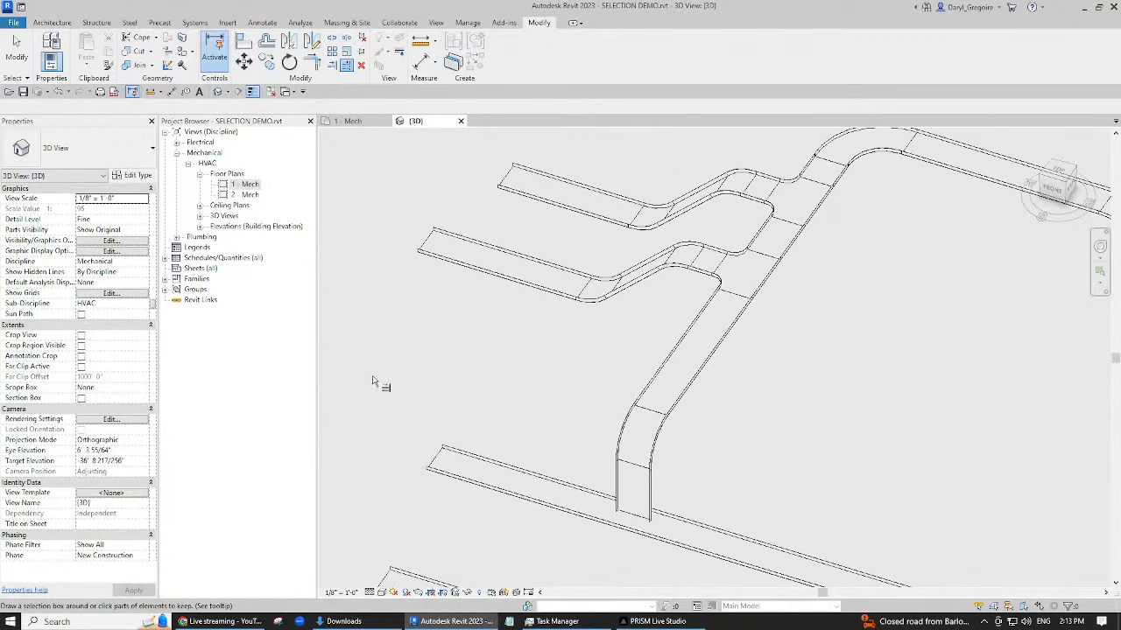
{"action": "middle_click_drag", "start_coordinate": [735, 295], "coordinate": [707, 352]}
{"action": "left_click", "coordinate": [614, 312]}
{"action": "left_click_drag", "start_coordinate": [644, 322], "coordinate": [643, 322]}
{"action": "left_click", "coordinate": [645, 322]}
{"action": "middle_click_drag", "start_coordinate": [676, 314], "coordinate": [849, 269]}
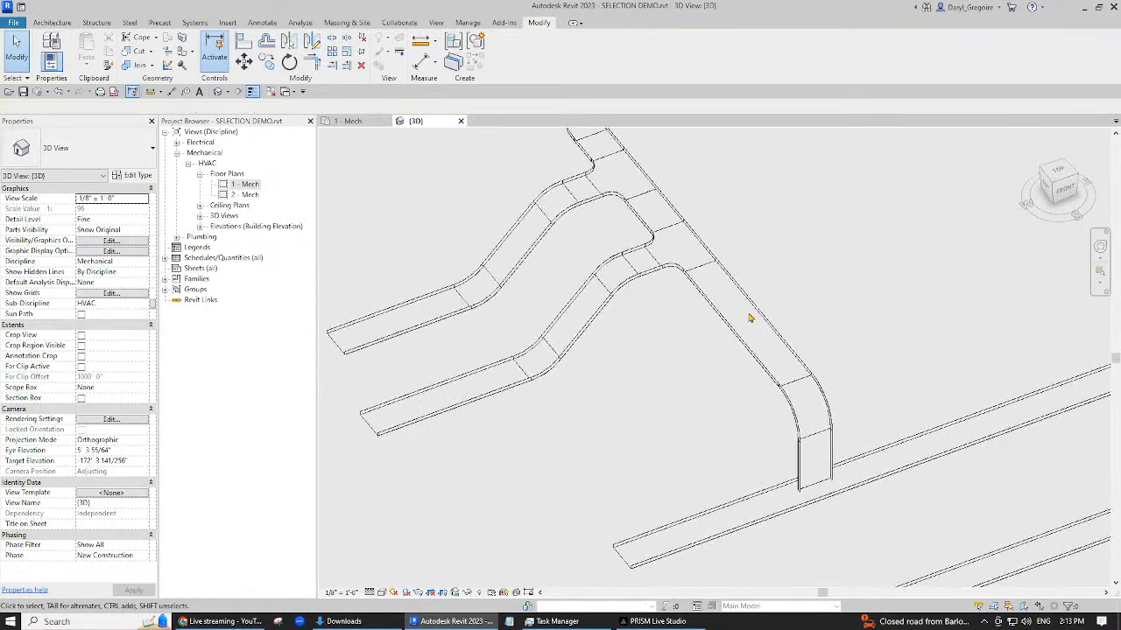
{"action": "scroll", "coordinate": [750, 318], "scroll_direction": "down", "scroll_amount": 2}
{"action": "left_click", "coordinate": [554, 384]}
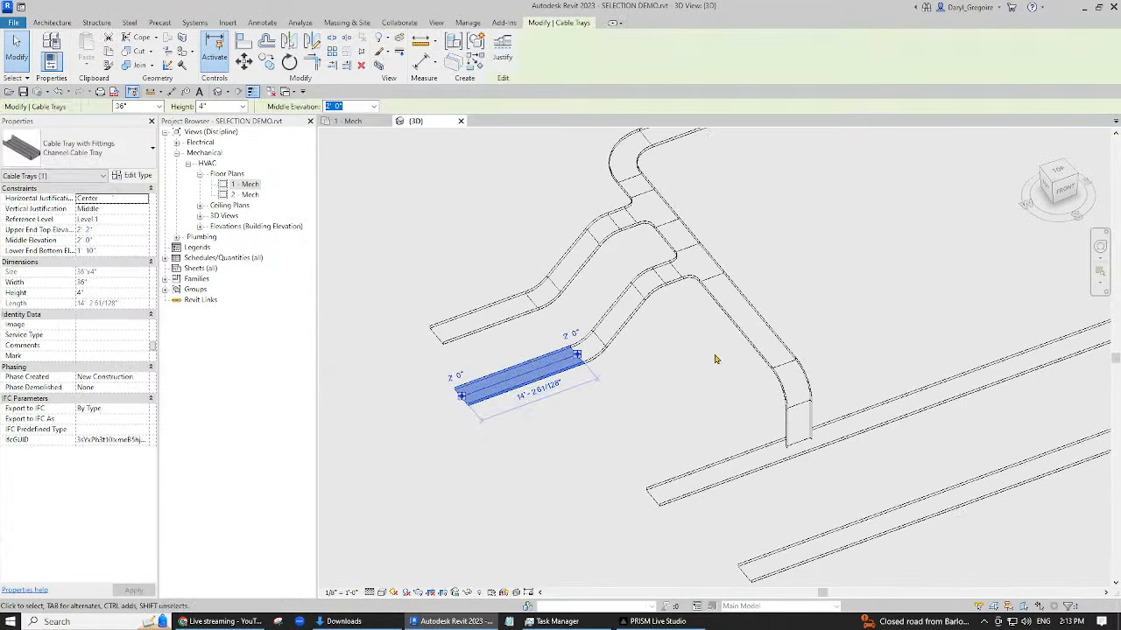
{"action": "left_click", "coordinate": [654, 422]}
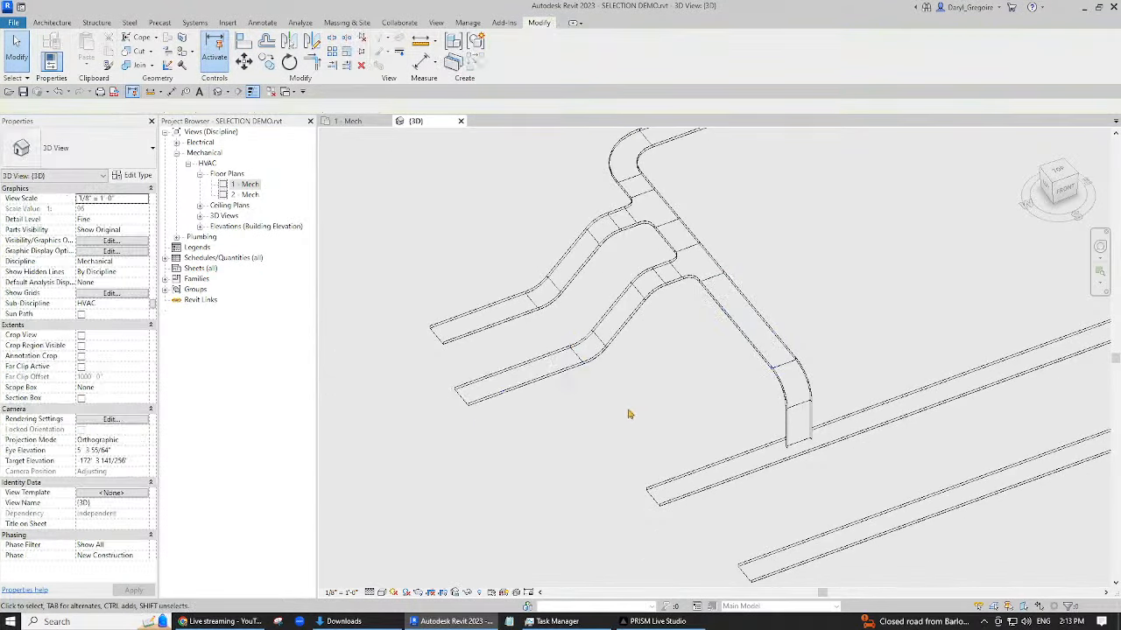
- Delete the bends, sloped tray piece and tee connecting the branch nearest the run's end to the main cable tray
{"action": "left_click_drag", "start_coordinate": [505, 437], "coordinate": [760, 187]}
{"action": "left_click", "coordinate": [790, 183]}
{"action": "left_click_drag", "start_coordinate": [552, 393], "coordinate": [681, 295]}
{"action": "key", "text": "Delete"}
{"action": "left_click", "coordinate": [602, 344]}
{"action": "key", "text": "Delete"}
{"action": "left_click_drag", "start_coordinate": [612, 320], "coordinate": [742, 243]}
{"action": "key", "text": "Delete"}
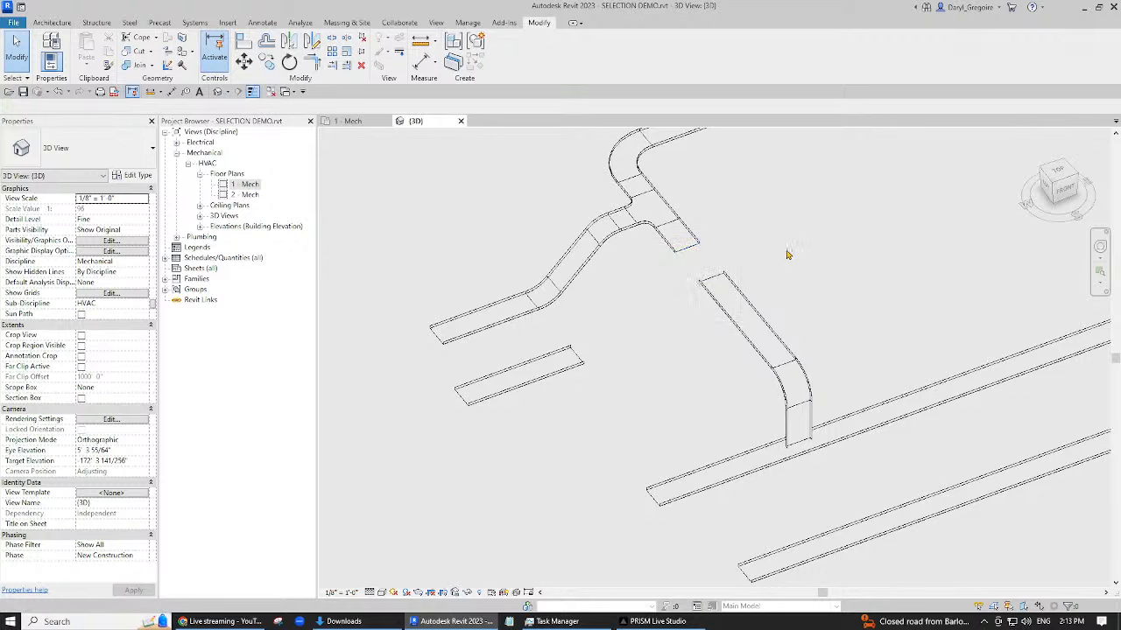
- Rejoin the separated pieces of the main cable tray with Trim/Extend to Corner, closing the gap where the tee was deleted
{"action": "key", "text": "t"}
{"action": "key", "text": "r"}
{"action": "left_click", "coordinate": [674, 240]}
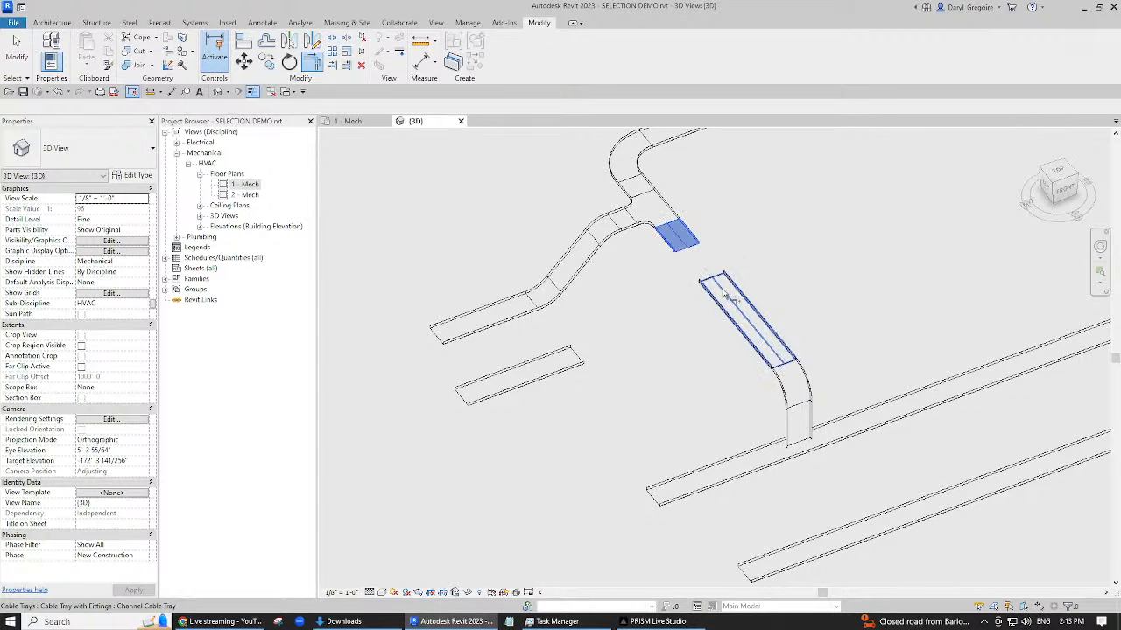
{"action": "left_click", "coordinate": [735, 302]}
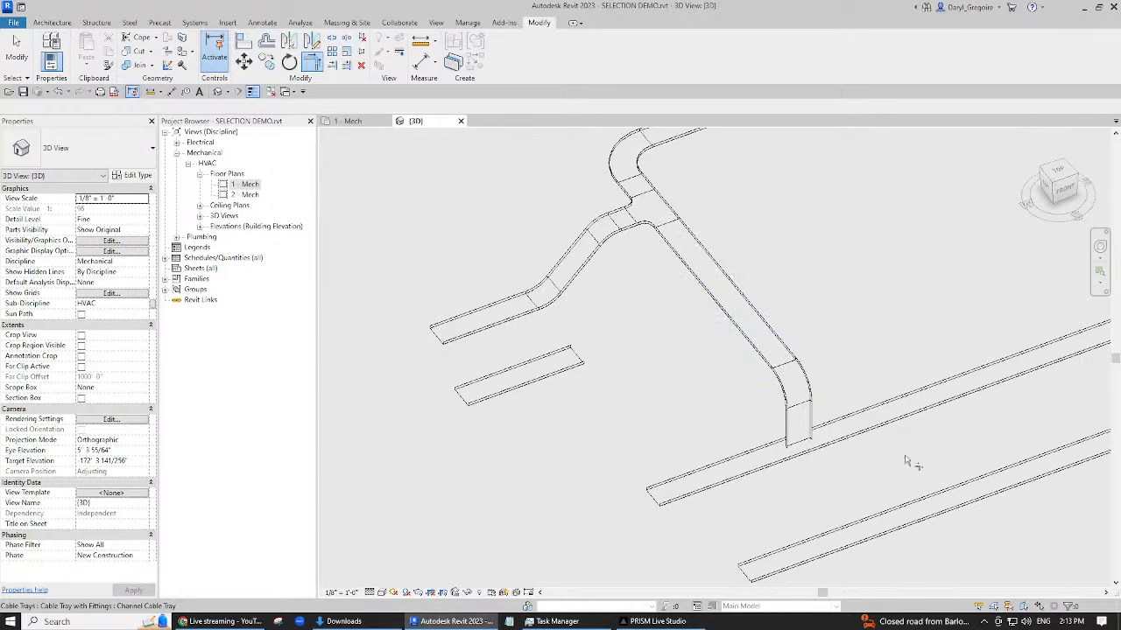
- Set the computer's speaker volume to 15
{"action": "left_click", "coordinate": [1025, 622]}
{"action": "left_click_drag", "start_coordinate": [1058, 596], "coordinate": [971, 596]}
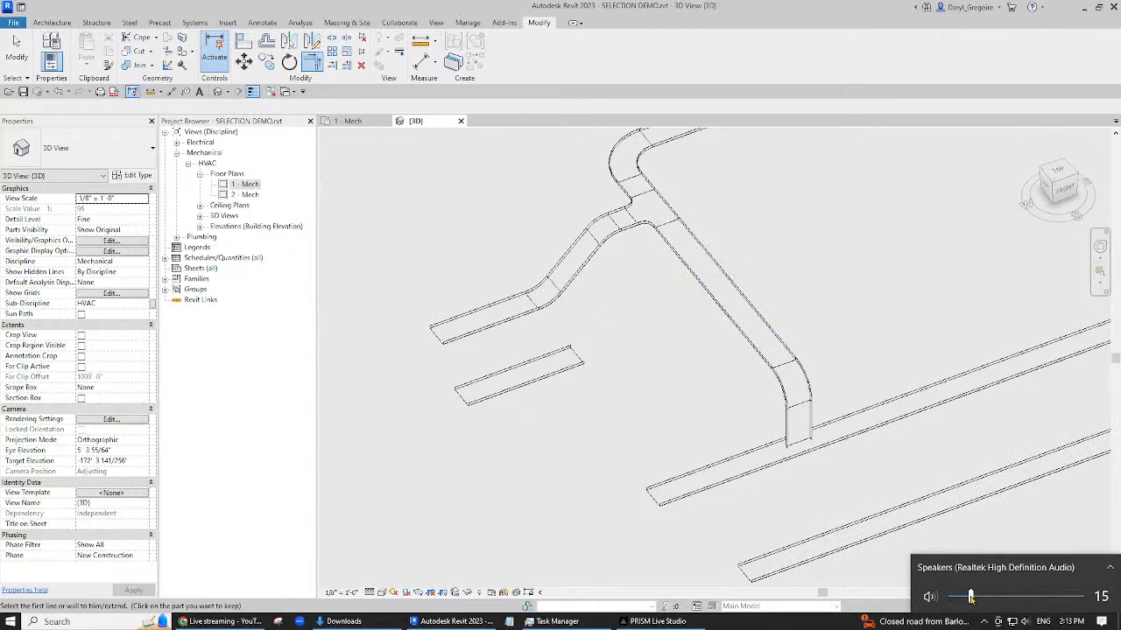
{"action": "left_click", "coordinate": [875, 323]}
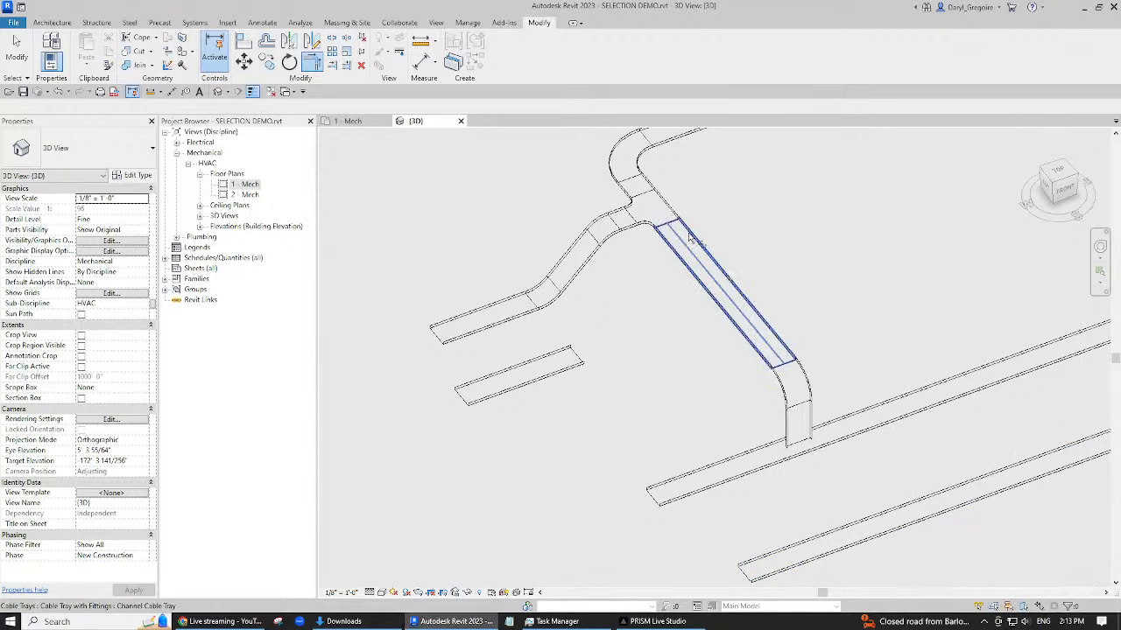
- Set the detached short branch cable tray's middle elevation to 0
{"action": "key", "text": "Escape"}
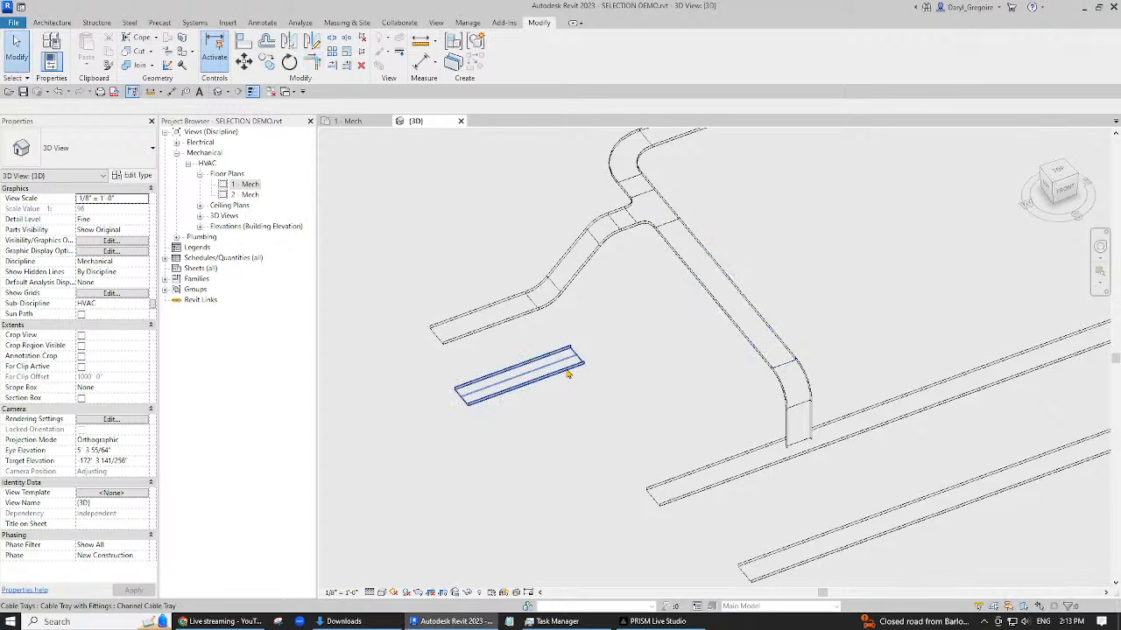
{"action": "left_click", "coordinate": [519, 377]}
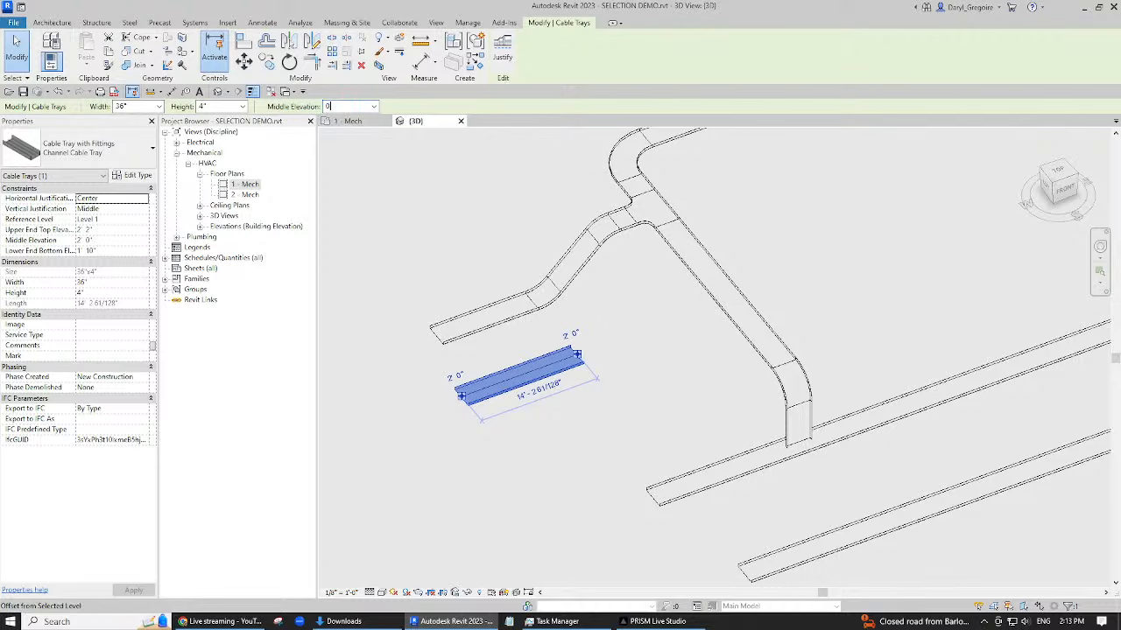
{"action": "key", "text": "Escape"}
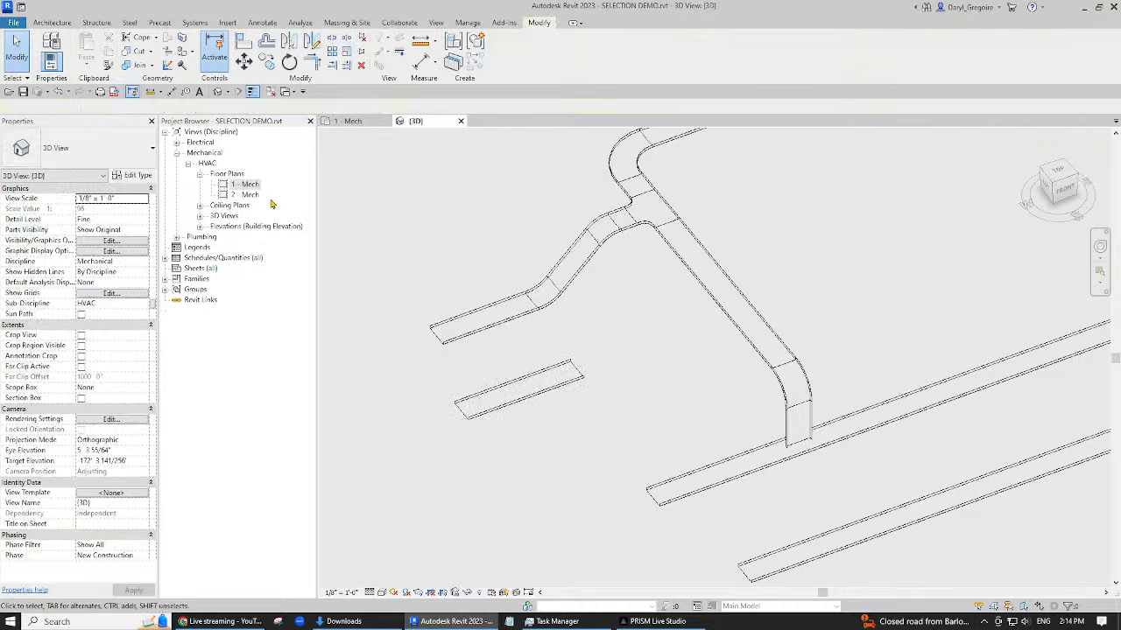
- Open the 1 - Mech floor plan and extend the lowered branch tray to the vertical main tray with Trim/Extend Multiple Elements
{"action": "double_click", "coordinate": [249, 185]}
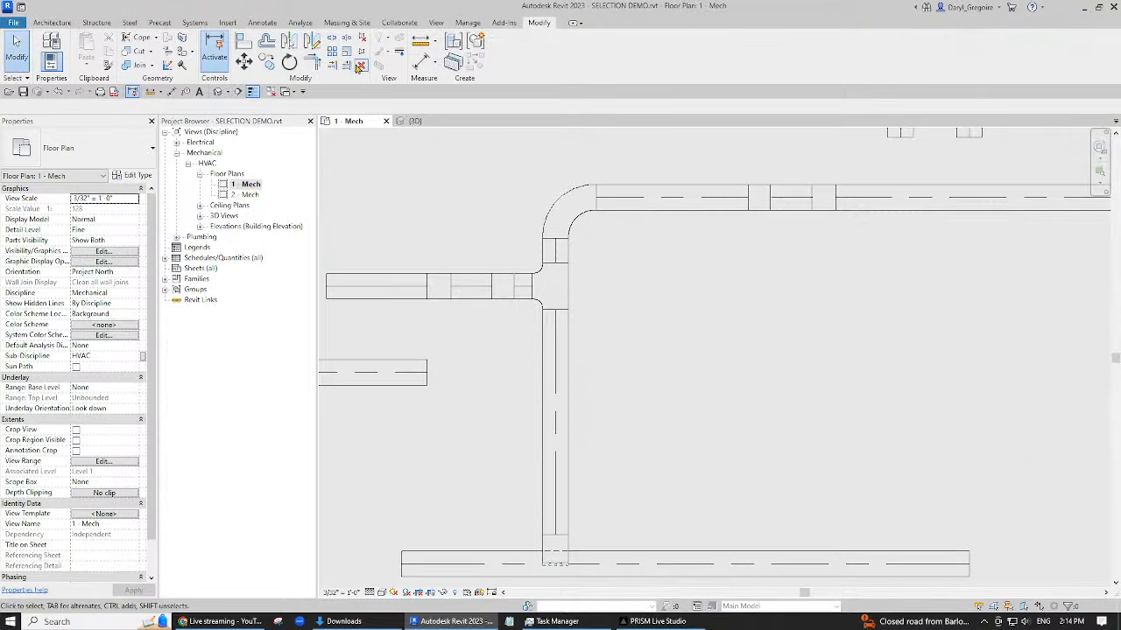
{"action": "left_click", "coordinate": [555, 386]}
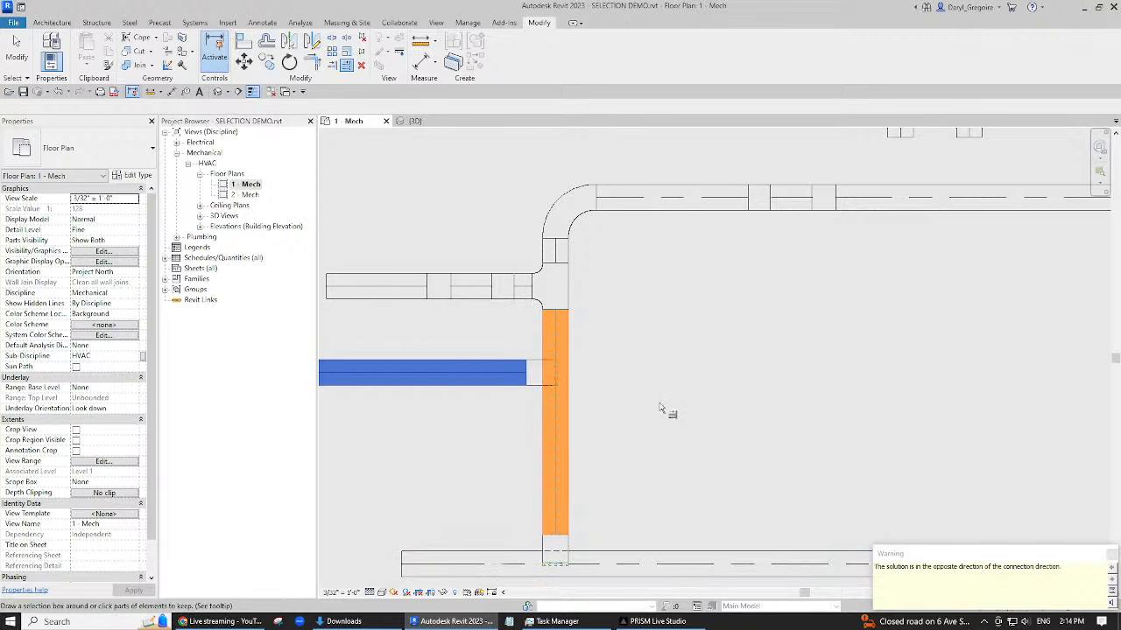
{"action": "key", "text": "Escape"}
{"action": "key", "text": "Escape"}
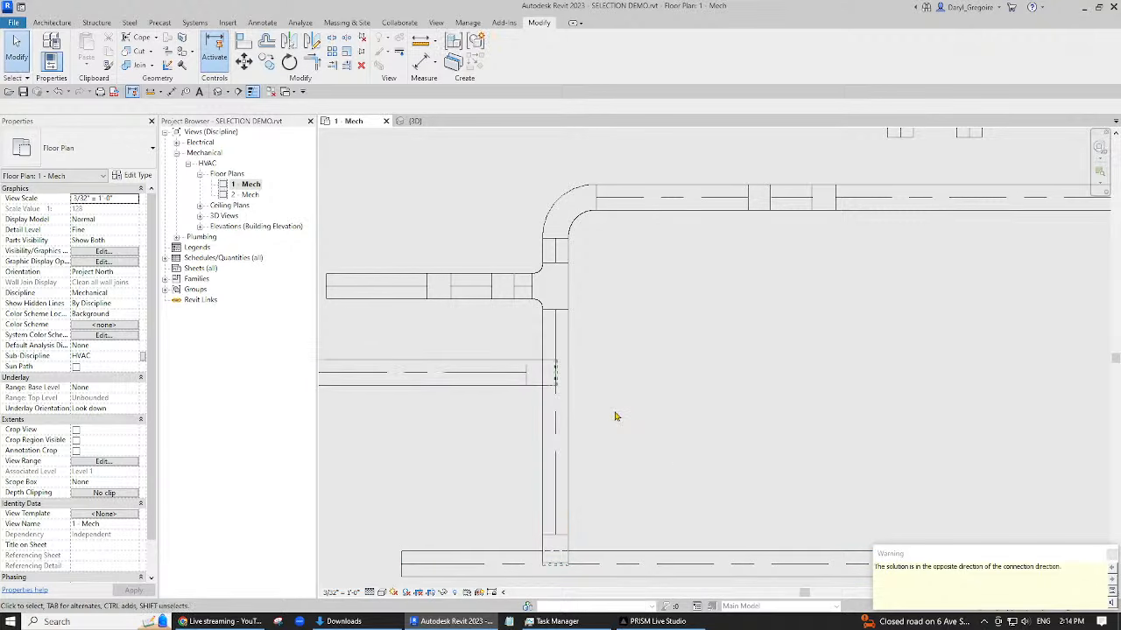
- Examine in the 3D view how the lowered branch meets the main tray, and compare it with the other branch's tee and bends
{"action": "left_click", "coordinate": [220, 93]}
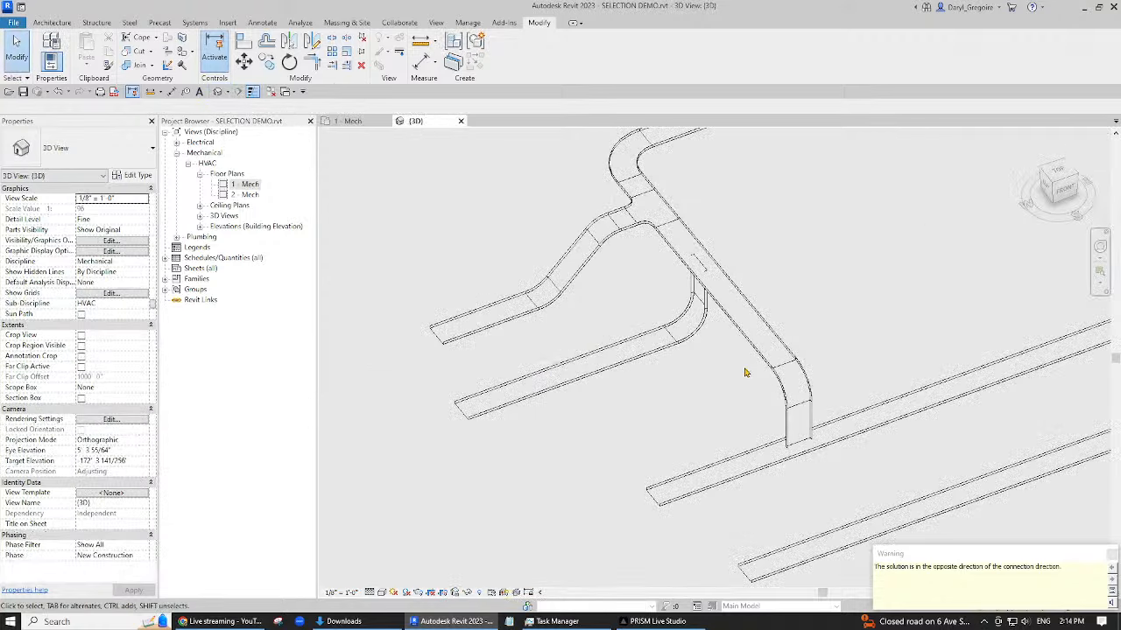
{"action": "scroll", "coordinate": [736, 356], "scroll_direction": "up", "scroll_amount": 2}
{"action": "middle_click_drag", "start_coordinate": [681, 380], "coordinate": [648, 429]}
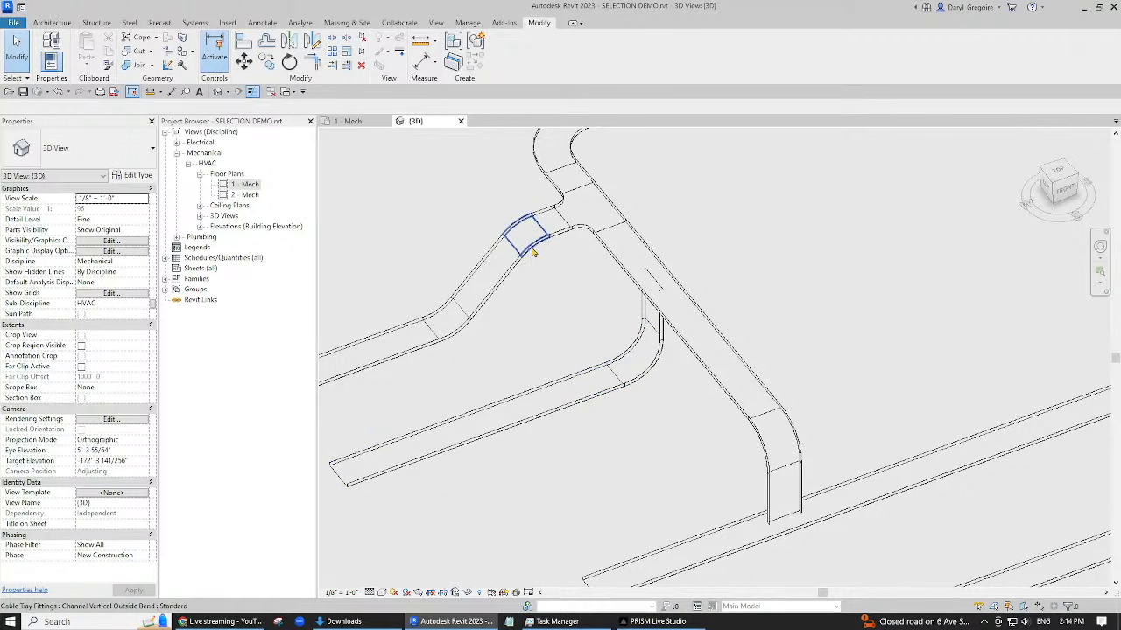
{"action": "left_click", "coordinate": [582, 209]}
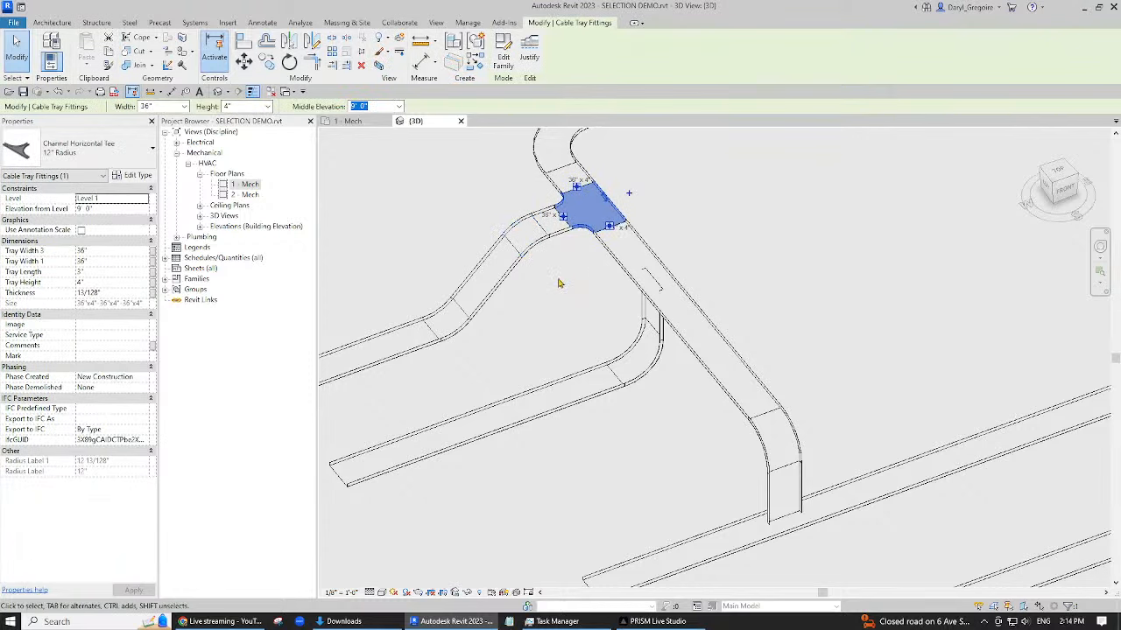
{"action": "key", "text": "Escape"}
{"action": "left_click_drag", "start_coordinate": [399, 378], "coordinate": [617, 205]}
{"action": "key", "text": "Escape"}
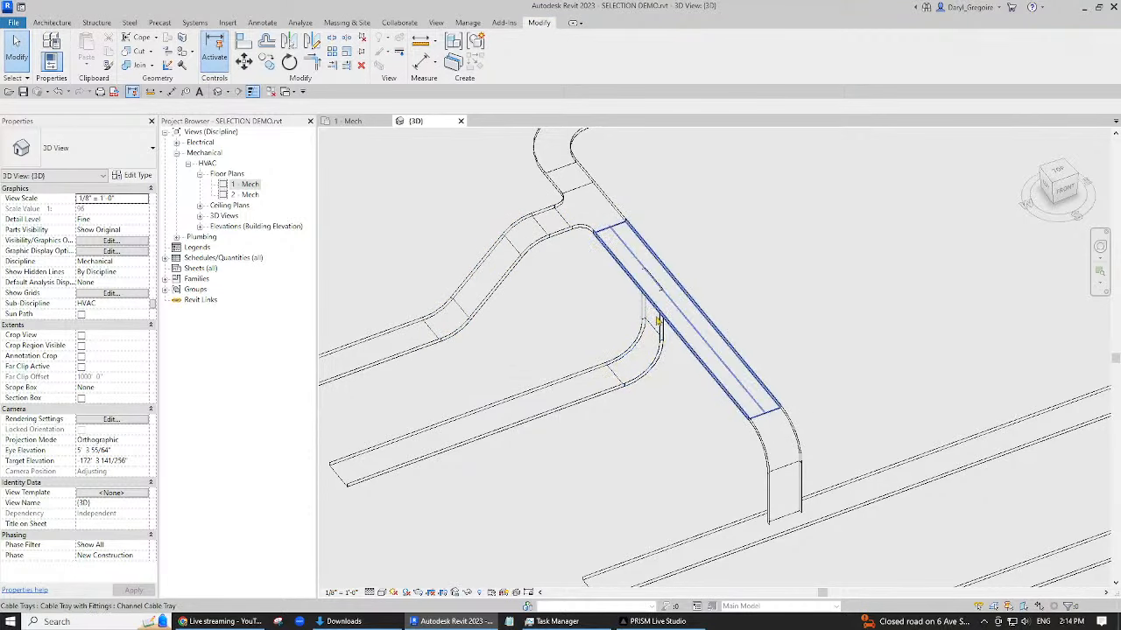
- Survey the duct, conduit and cable tray runs in the 3D view, ending on the cable trays seen from another side
{"action": "scroll", "coordinate": [619, 412], "scroll_direction": "down", "scroll_amount": 2}
{"action": "scroll", "coordinate": [619, 412], "scroll_direction": "down", "scroll_amount": 5}
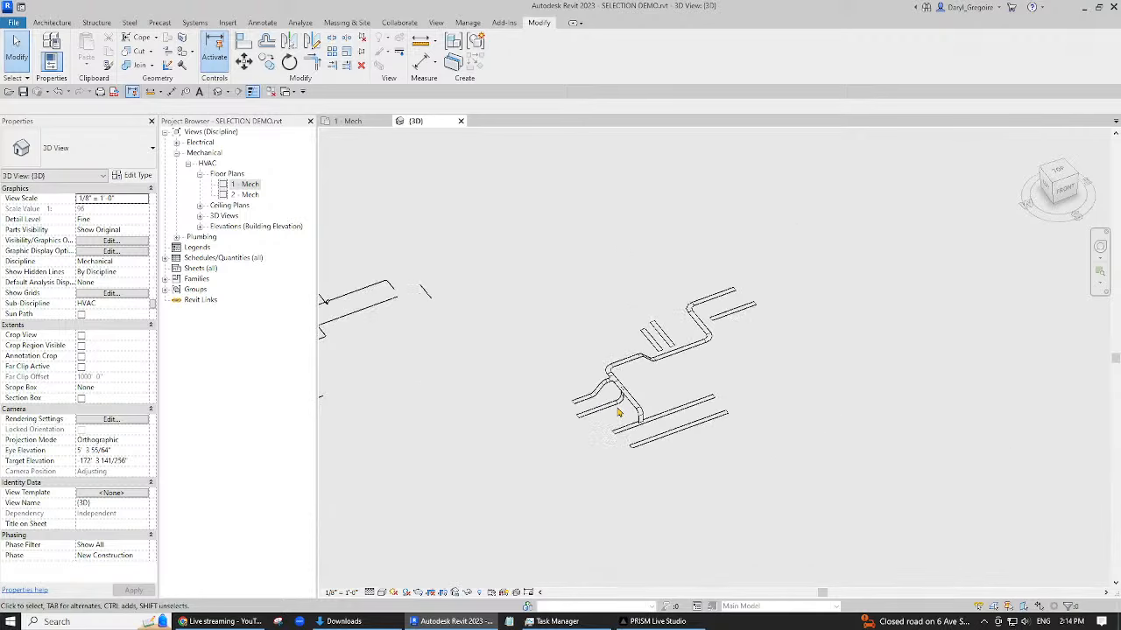
{"action": "middle_click_drag", "start_coordinate": [595, 402], "coordinate": [708, 396]}
{"action": "scroll", "coordinate": [709, 397], "scroll_direction": "down", "scroll_amount": 2}
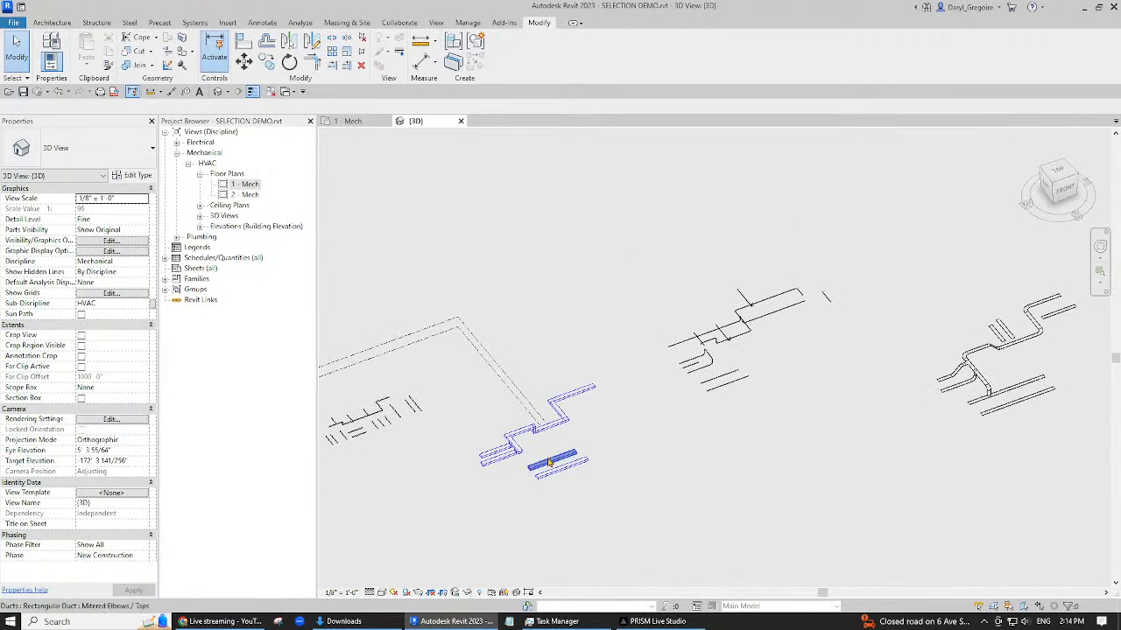
{"action": "middle_click_drag", "start_coordinate": [801, 414], "coordinate": [613, 438]}
{"action": "scroll", "coordinate": [874, 395], "scroll_direction": "up", "scroll_amount": 2}
{"action": "scroll", "coordinate": [856, 408], "scroll_direction": "up", "scroll_amount": 2}
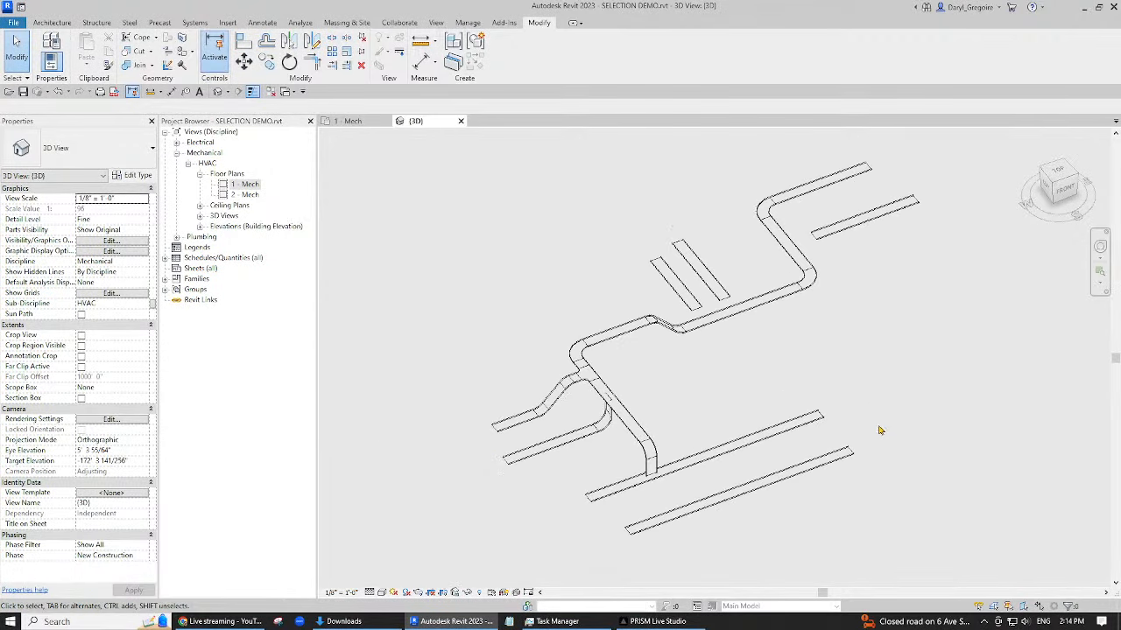
{"action": "scroll", "coordinate": [795, 418], "scroll_direction": "down", "scroll_amount": 2}
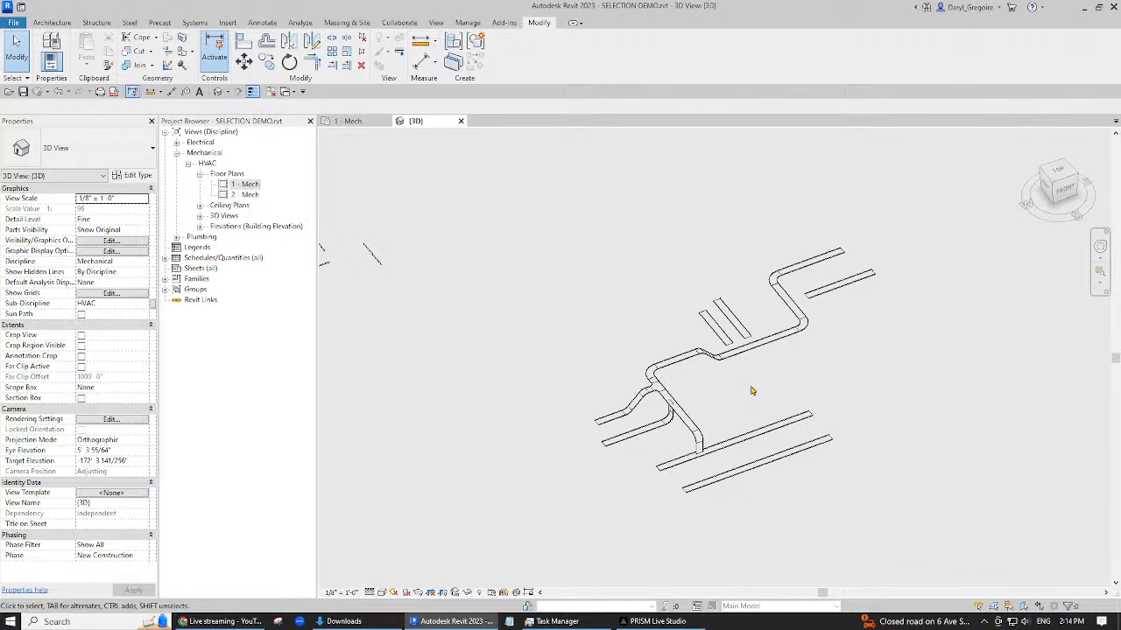
{"action": "middle_click_drag", "start_coordinate": [751, 392], "coordinate": [678, 431], "text": "shift"}
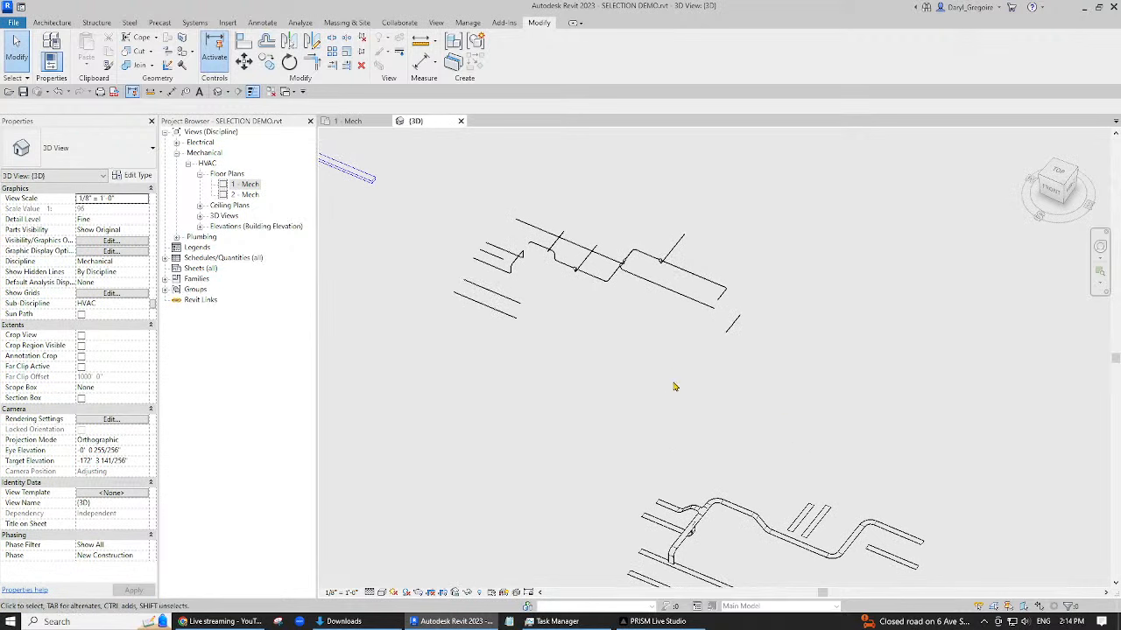
{"action": "scroll", "coordinate": [745, 418], "scroll_direction": "up", "scroll_amount": 2}
{"action": "middle_click_drag", "start_coordinate": [726, 408], "coordinate": [621, 275]}
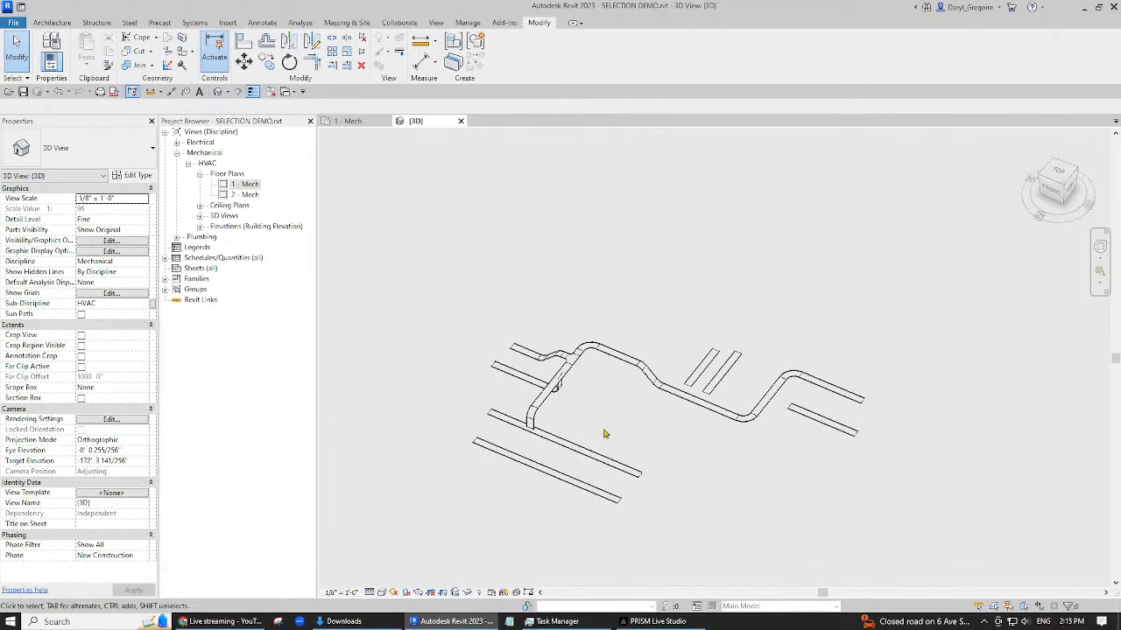
- Select the outermost long cable tray on its own, and select the main-run segment before the sloped offset instead
{"action": "left_click", "coordinate": [587, 490]}
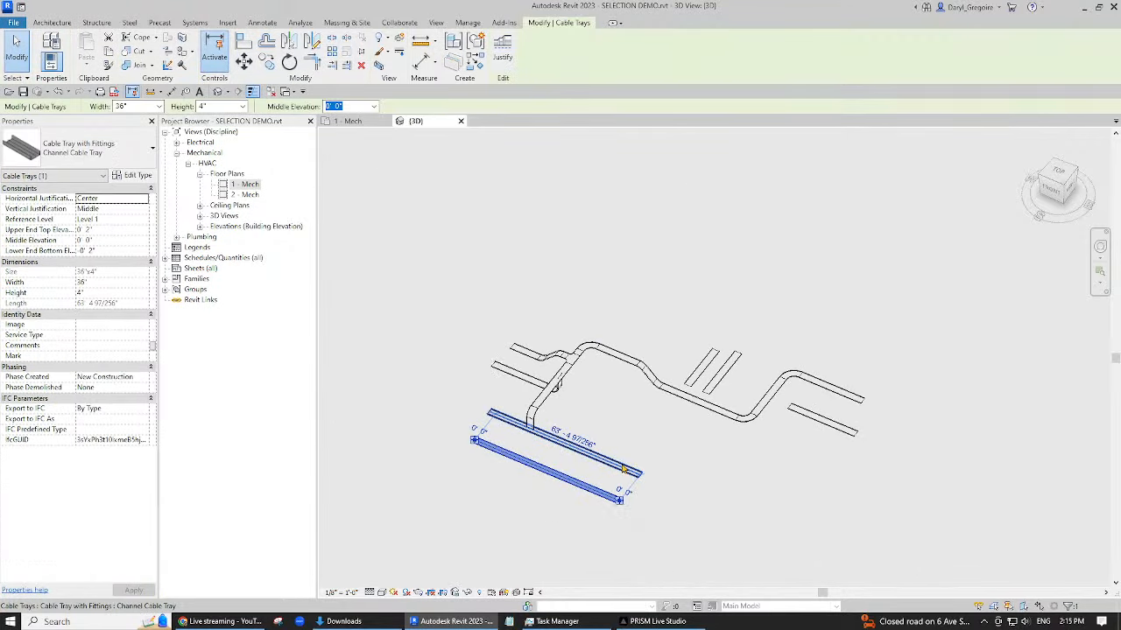
{"action": "left_click", "coordinate": [706, 408]}
{"action": "left_click", "coordinate": [617, 355]}
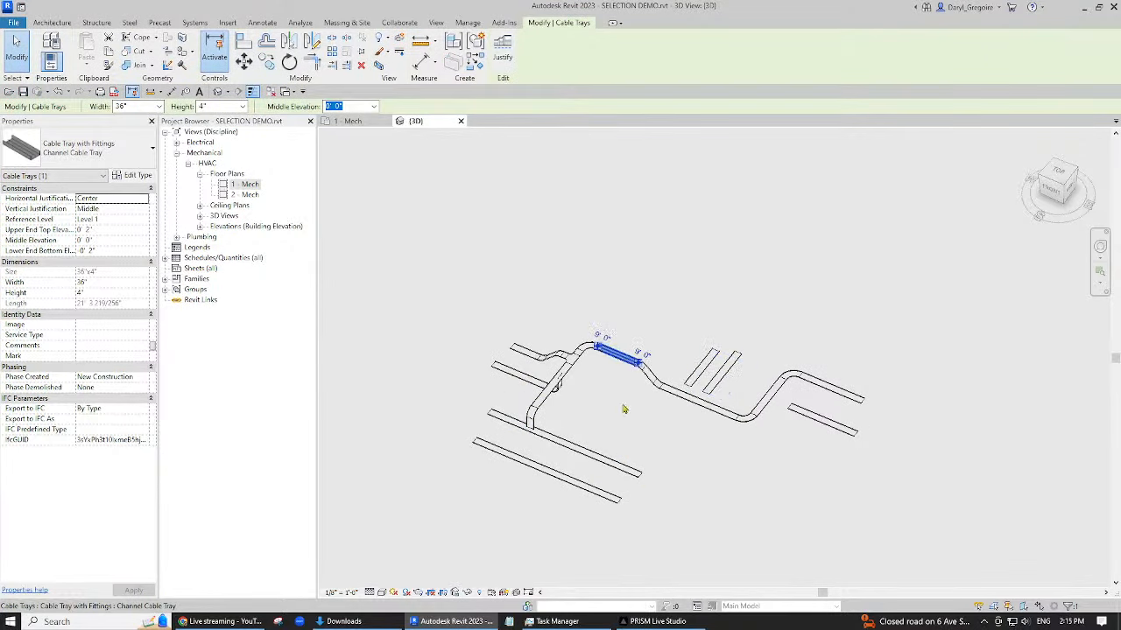
- Select the separate tray beside the run's far end and add two main-run segments and the two short parallel trays to the selection
{"action": "left_click", "coordinate": [804, 422]}
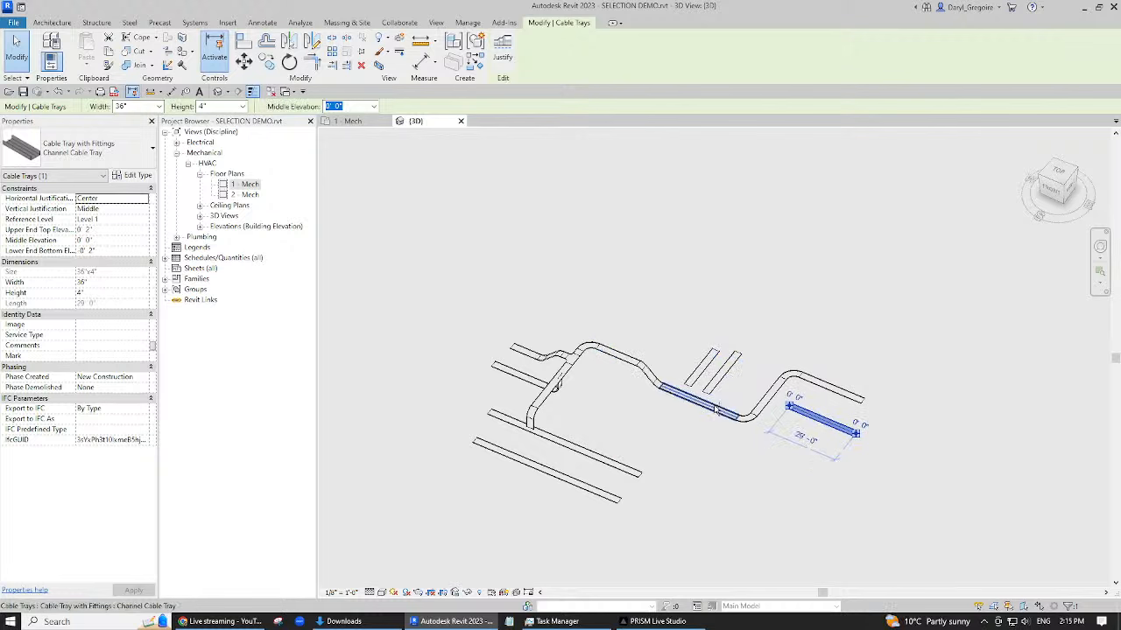
{"action": "left_click", "coordinate": [660, 392], "text": "ctrl"}
{"action": "left_click", "coordinate": [624, 360], "text": "ctrl"}
{"action": "left_click", "coordinate": [704, 368], "text": "ctrl"}
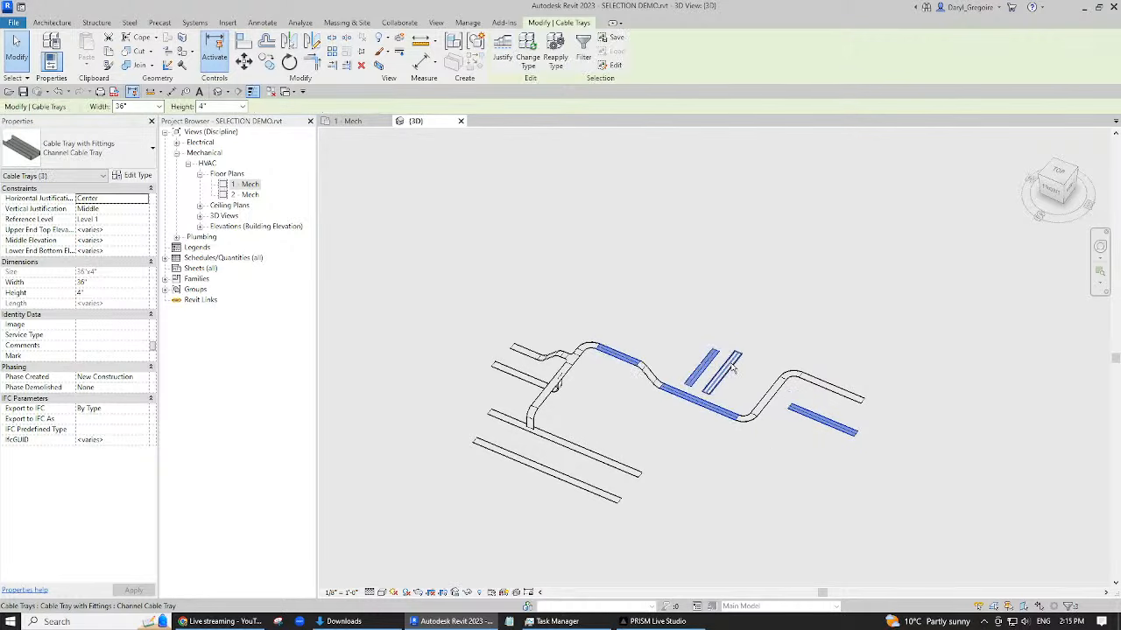
{"action": "left_click", "coordinate": [728, 370], "text": "ctrl"}
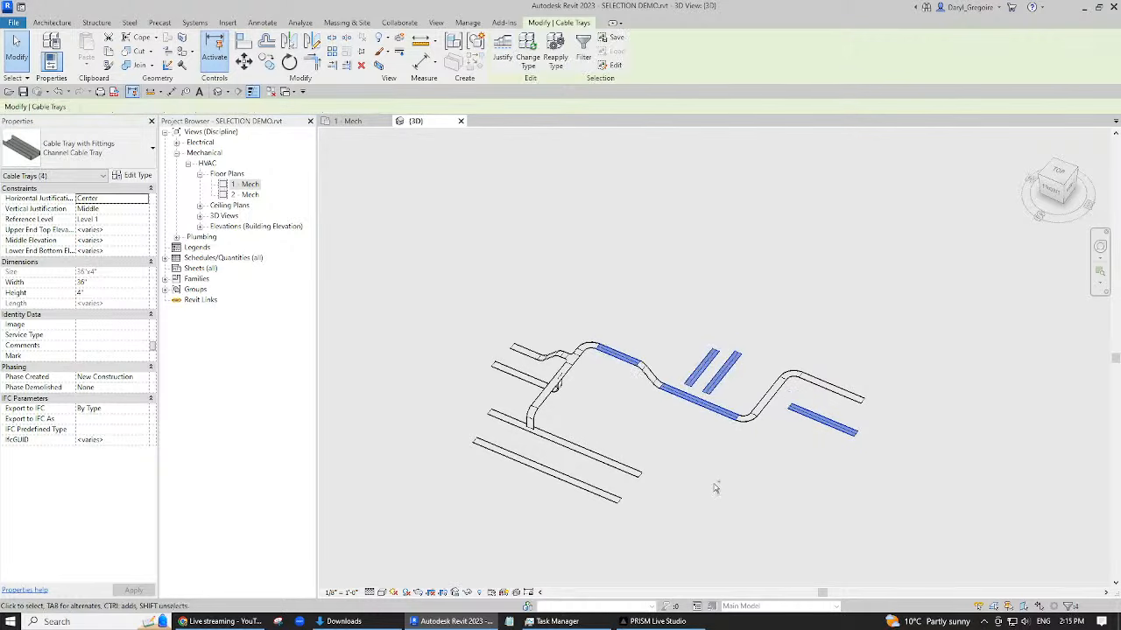
- Remove the two short parallel trays from the selection, add and remove individual main-run and long trays, and clear the selection
{"action": "left_click", "coordinate": [706, 405], "text": "shift"}
{"action": "left_click", "coordinate": [720, 374], "text": "shift"}
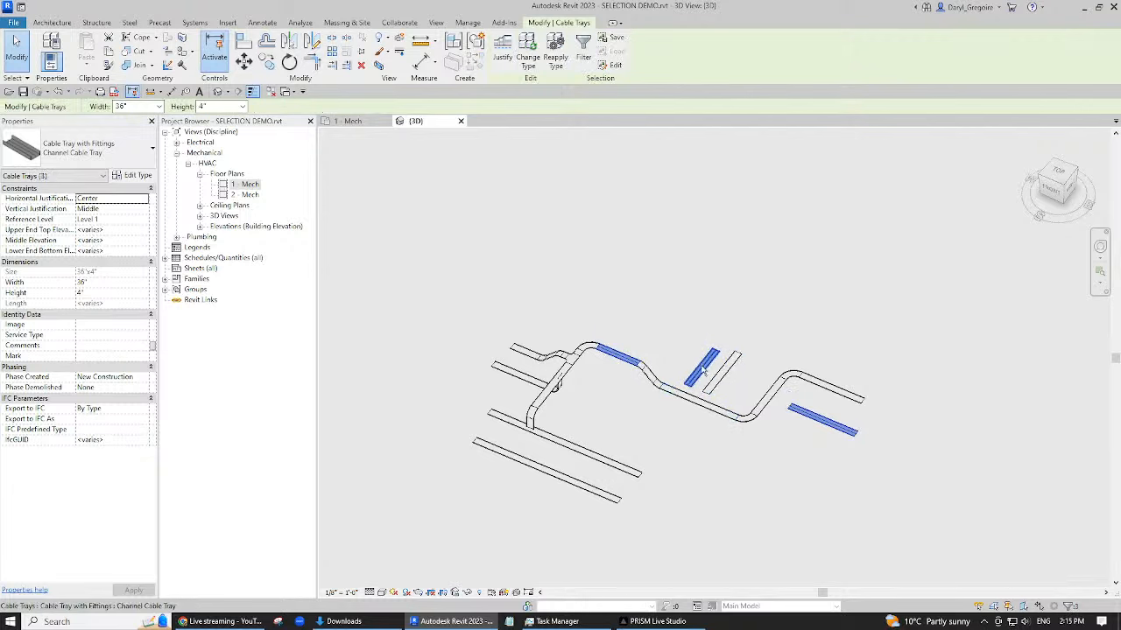
{"action": "left_click", "coordinate": [701, 370], "text": "shift"}
{"action": "left_click", "coordinate": [679, 396], "text": "ctrl"}
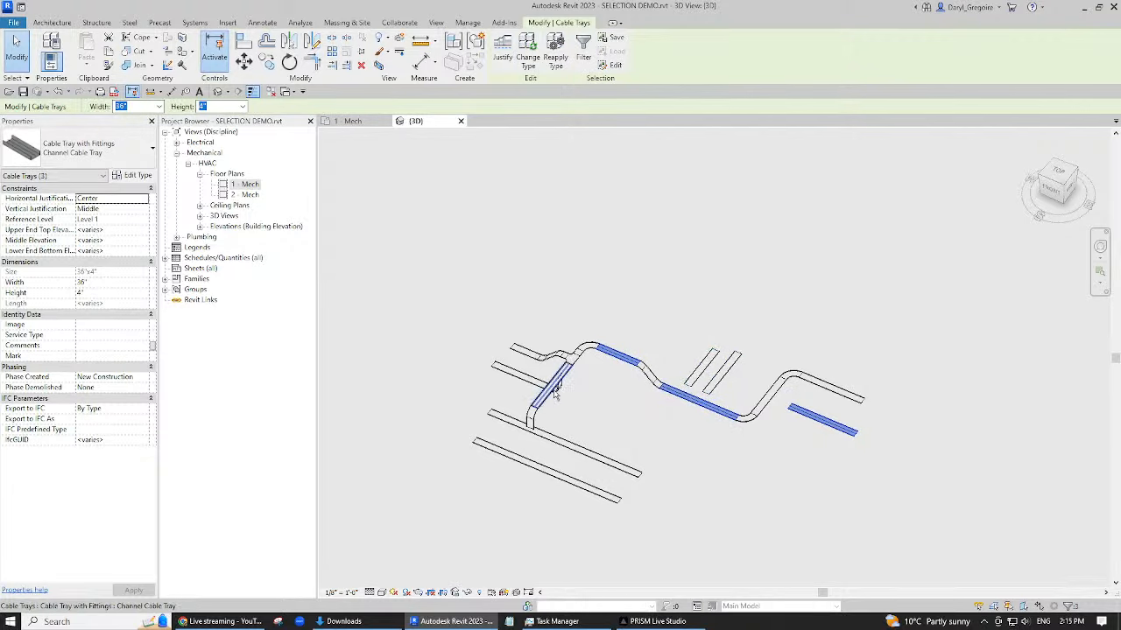
{"action": "left_click", "coordinate": [553, 442], "text": "ctrl"}
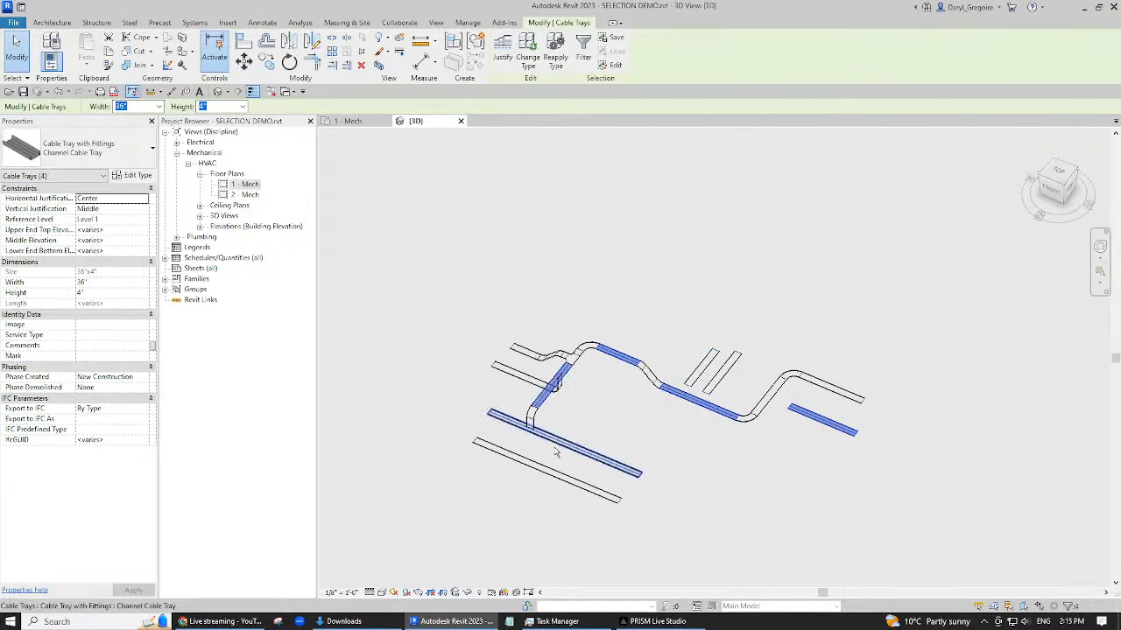
{"action": "left_click", "coordinate": [547, 404], "text": "shift"}
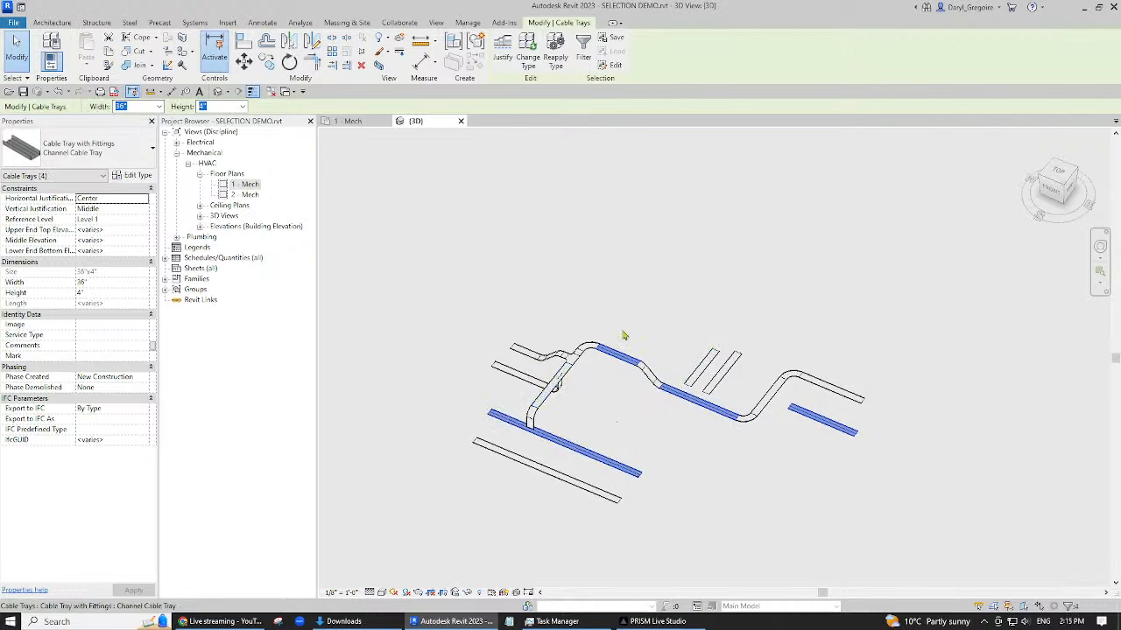
{"action": "left_click", "coordinate": [624, 232]}
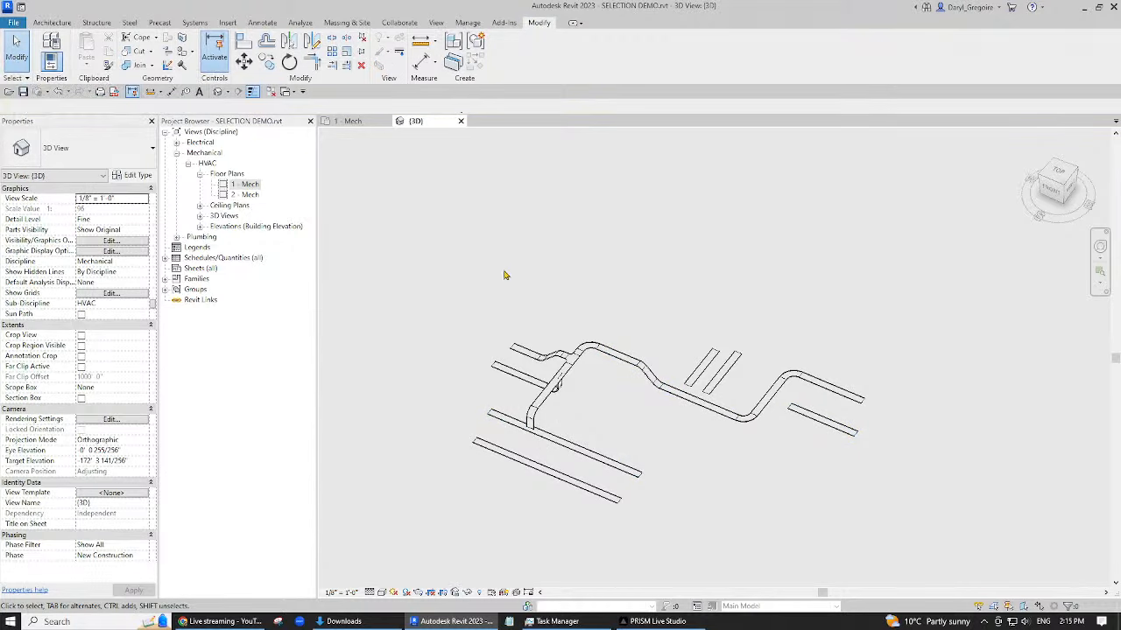
- Draw trial selection boxes in both directions over empty space and around the two tray ends at the run's far end
{"action": "left_click_drag", "start_coordinate": [449, 211], "coordinate": [552, 286]}
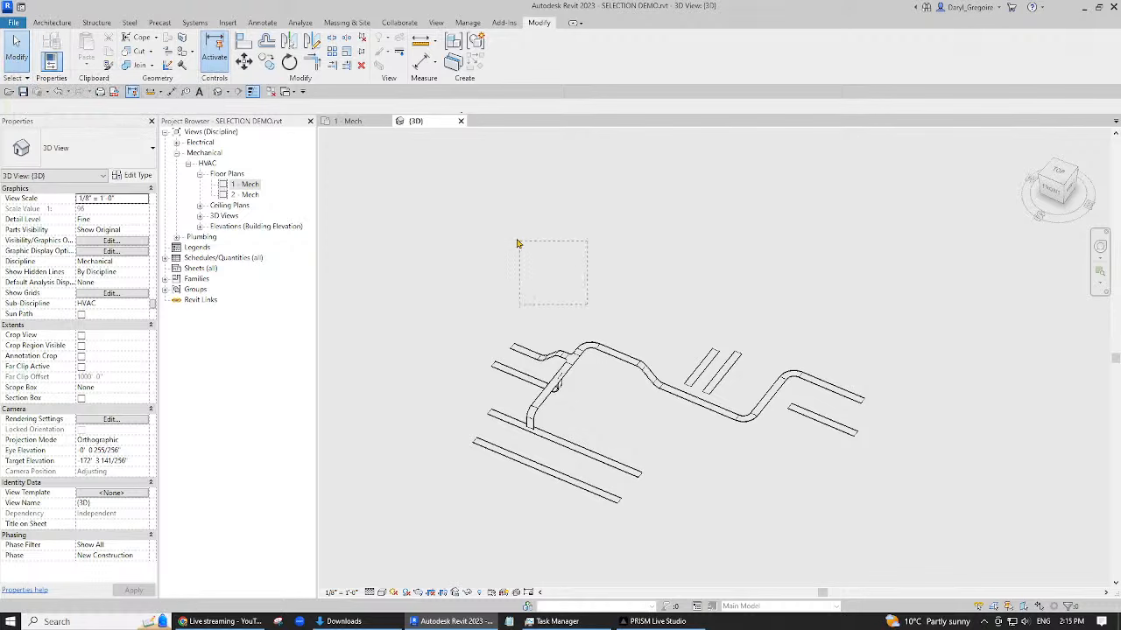
{"action": "left_click_drag", "start_coordinate": [890, 357], "coordinate": [829, 433]}
{"action": "left_click_drag", "start_coordinate": [773, 474], "coordinate": [867, 422]}
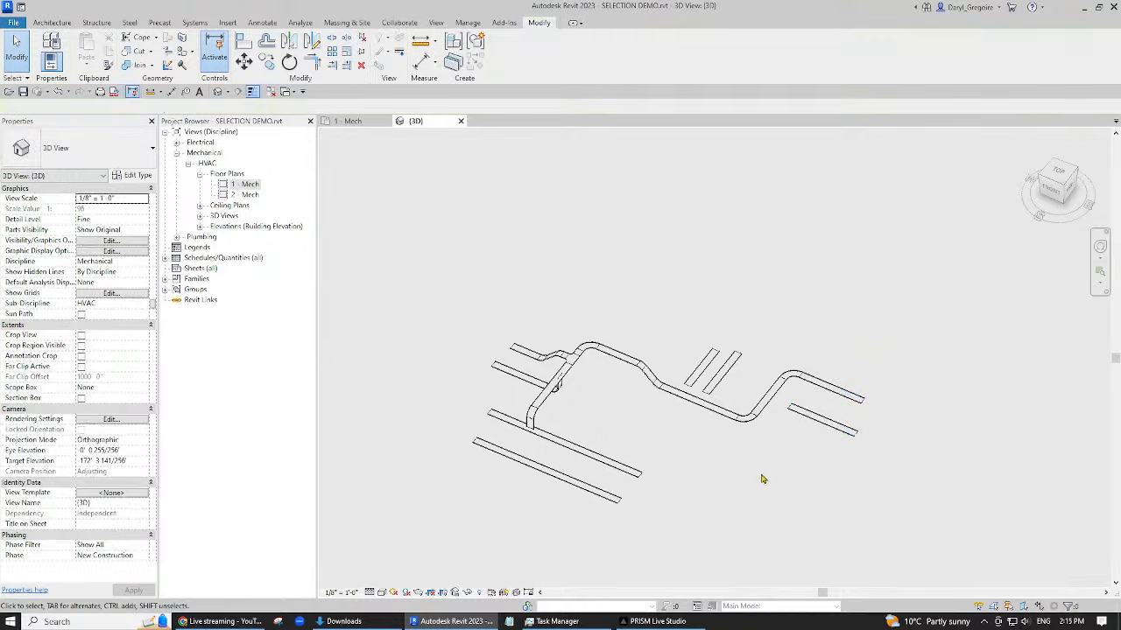
- Window-select the far-end trays and elbows with progressively larger boxes, draw a crossing box over the middle trays, and clear the selection
{"action": "left_click_drag", "start_coordinate": [761, 474], "coordinate": [893, 352]}
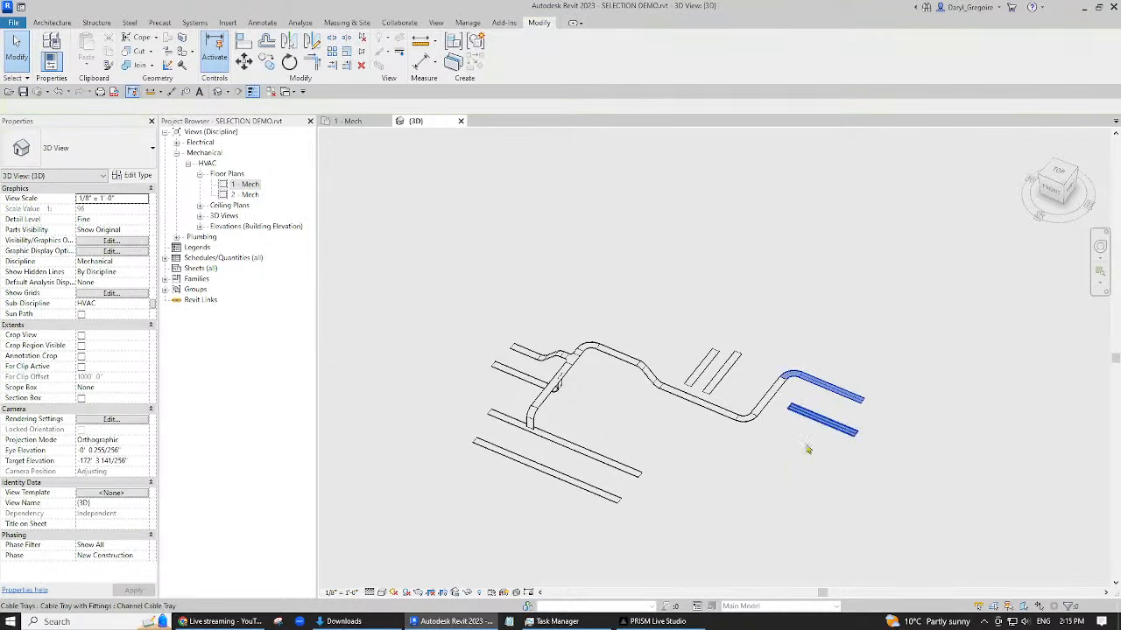
{"action": "left_click_drag", "start_coordinate": [728, 502], "coordinate": [915, 348]}
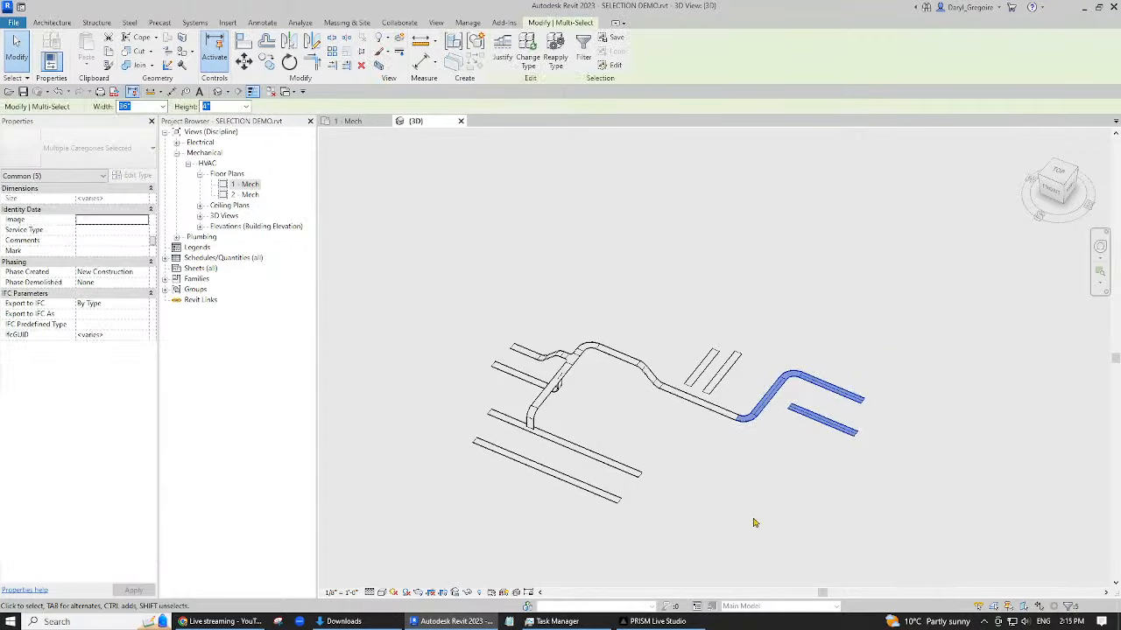
{"action": "left_click_drag", "start_coordinate": [718, 514], "coordinate": [630, 370]}
{"action": "left_click", "coordinate": [706, 458]}
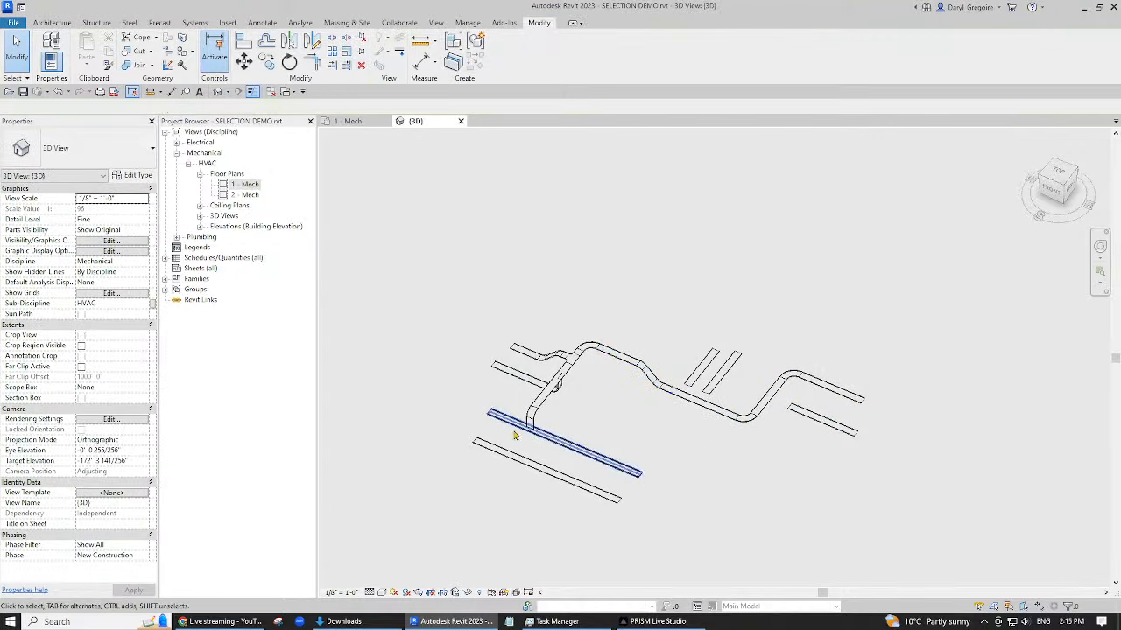
- Window-select the entire cable tray layout, and subtract the far-end segments, upper corner segments, one long tray and the two short parallel trays with crossing boxes
{"action": "left_click_drag", "start_coordinate": [420, 270], "coordinate": [942, 576]}
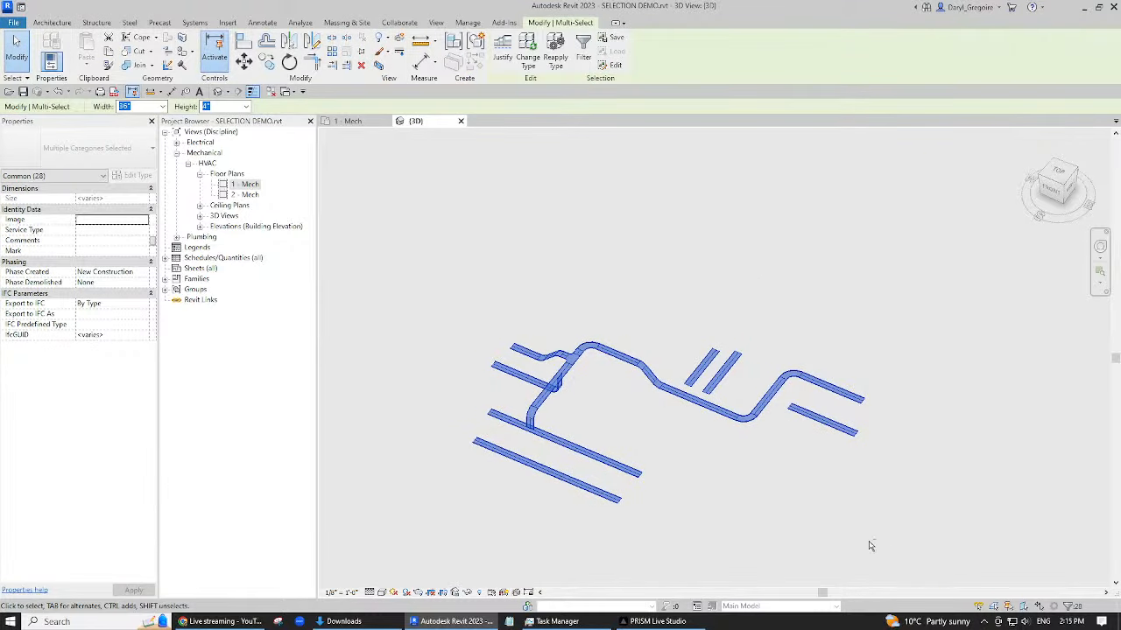
{"action": "left_click_drag", "start_coordinate": [864, 340], "coordinate": [774, 391]}
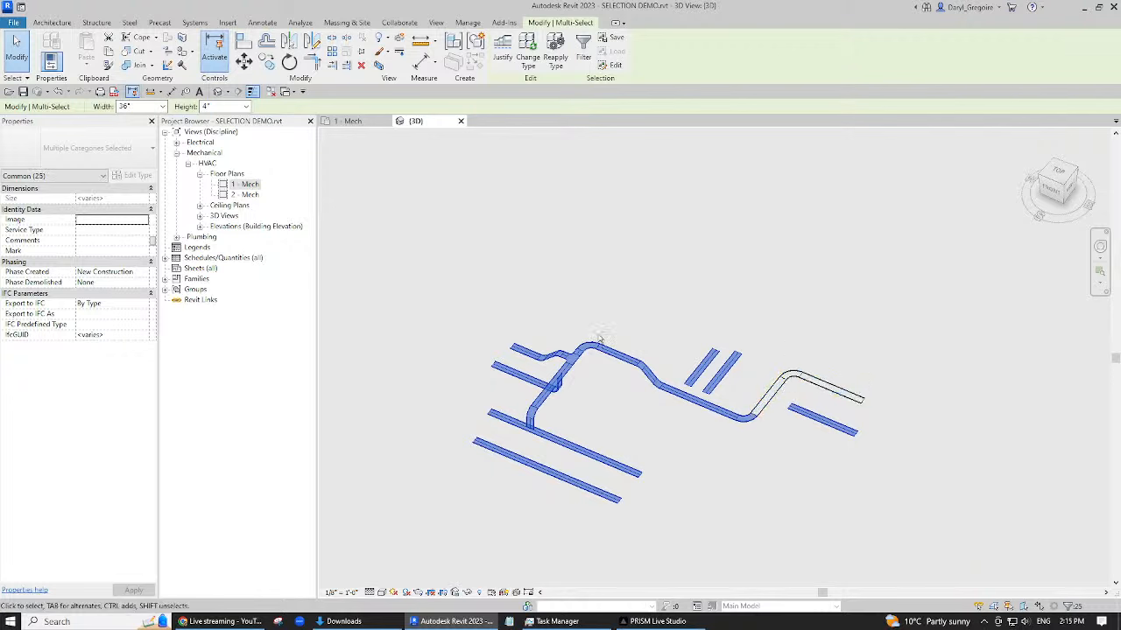
{"action": "left_click_drag", "start_coordinate": [617, 321], "coordinate": [582, 355], "text": "shift"}
{"action": "left_click_drag", "start_coordinate": [615, 439], "coordinate": [585, 470], "text": "shift"}
{"action": "left_click_drag", "start_coordinate": [743, 347], "coordinate": [675, 396], "text": "shift"}
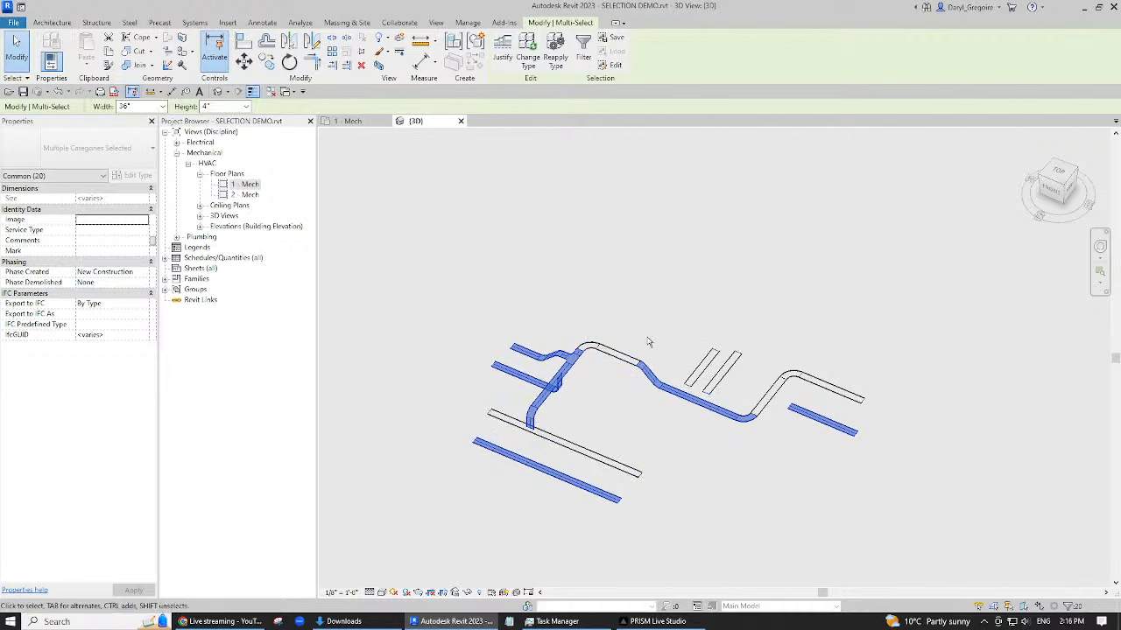
- Add the upper corner segments back with crossing boxes and the two short parallel trays with a window box, and clear the selection
{"action": "left_click_drag", "start_coordinate": [649, 338], "coordinate": [620, 368]}
{"action": "left_click_drag", "start_coordinate": [607, 318], "coordinate": [585, 354], "text": "ctrl"}
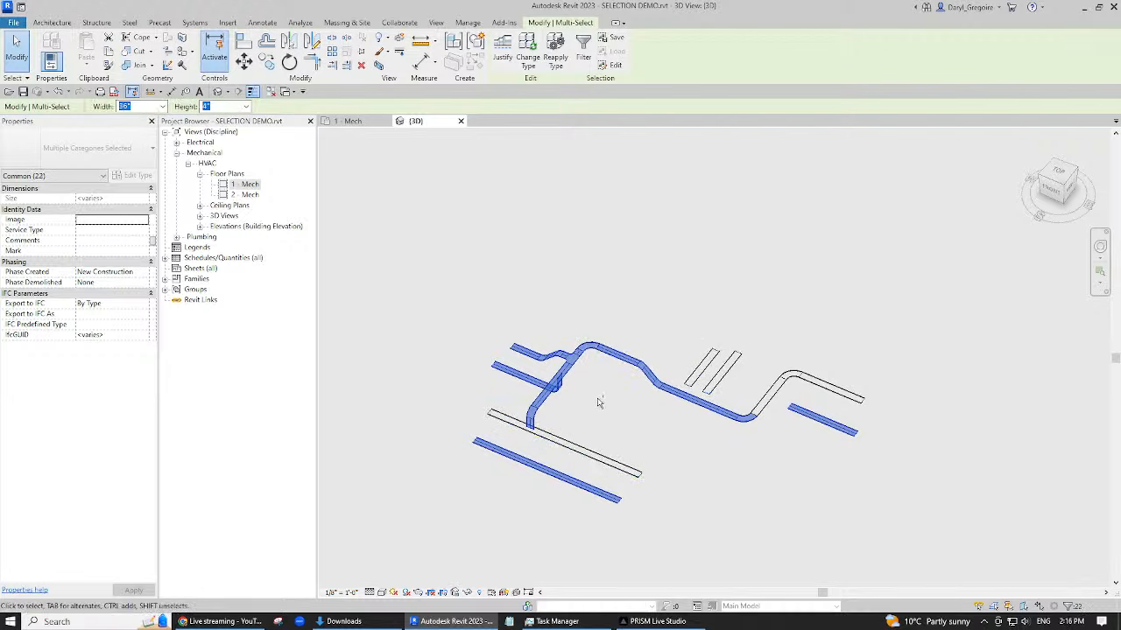
{"action": "left_click_drag", "start_coordinate": [598, 411], "coordinate": [688, 331], "text": "shift"}
{"action": "left_click_drag", "start_coordinate": [646, 429], "coordinate": [774, 300], "text": "ctrl"}
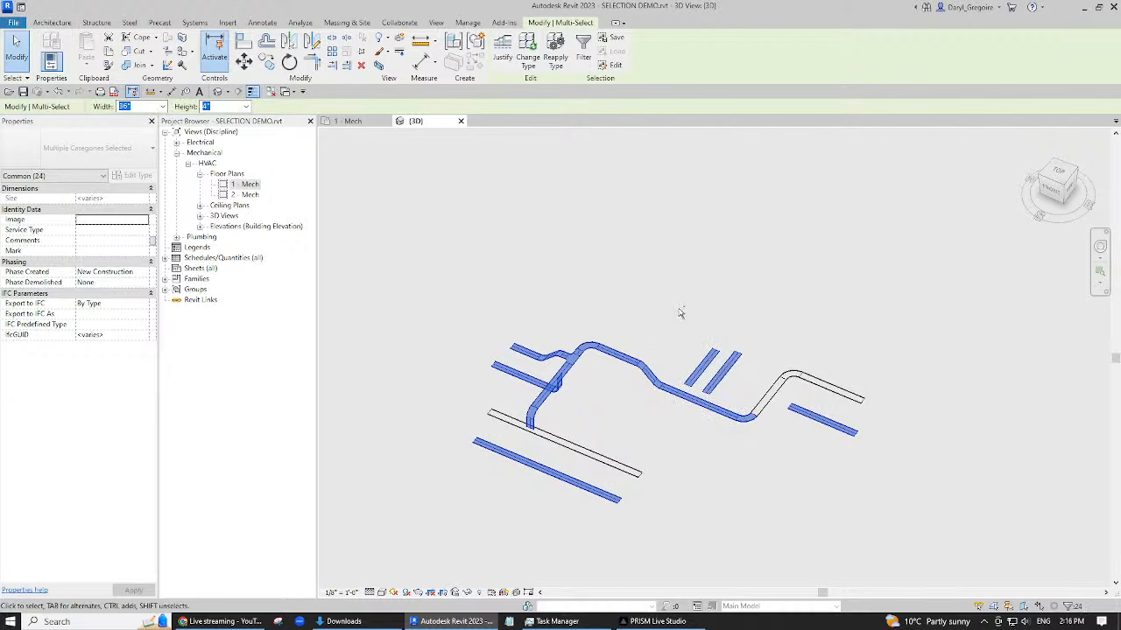
{"action": "mouse_move", "coordinate": [678, 308]}
{"action": "left_mouse_down", "text": "ctrl"}
{"action": "mouse_move", "coordinate": [756, 252]}
{"action": "mouse_move", "coordinate": [688, 299]}
{"action": "left_mouse_up", "text": "ctrl"}
{"action": "left_click", "coordinate": [578, 281]}
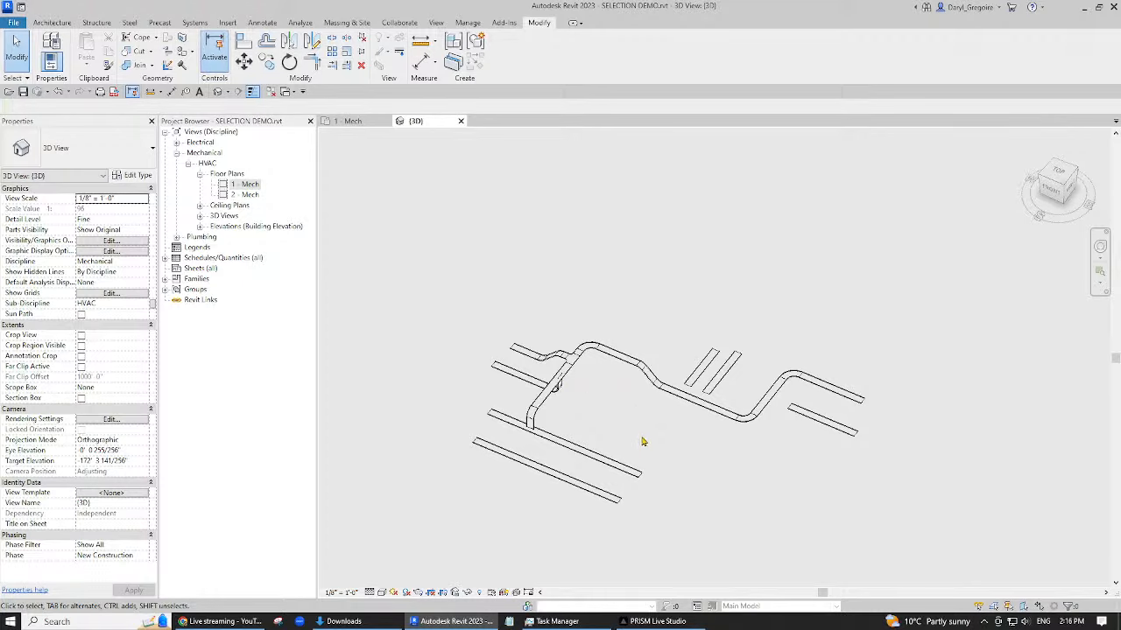
- Cycle the pre-selection highlight through the overlapping trays and fittings at the horizontal tee, from single elements to the branch and the network
{"action": "middle_click_drag", "start_coordinate": [642, 441], "coordinate": [552, 409], "text": "shift"}
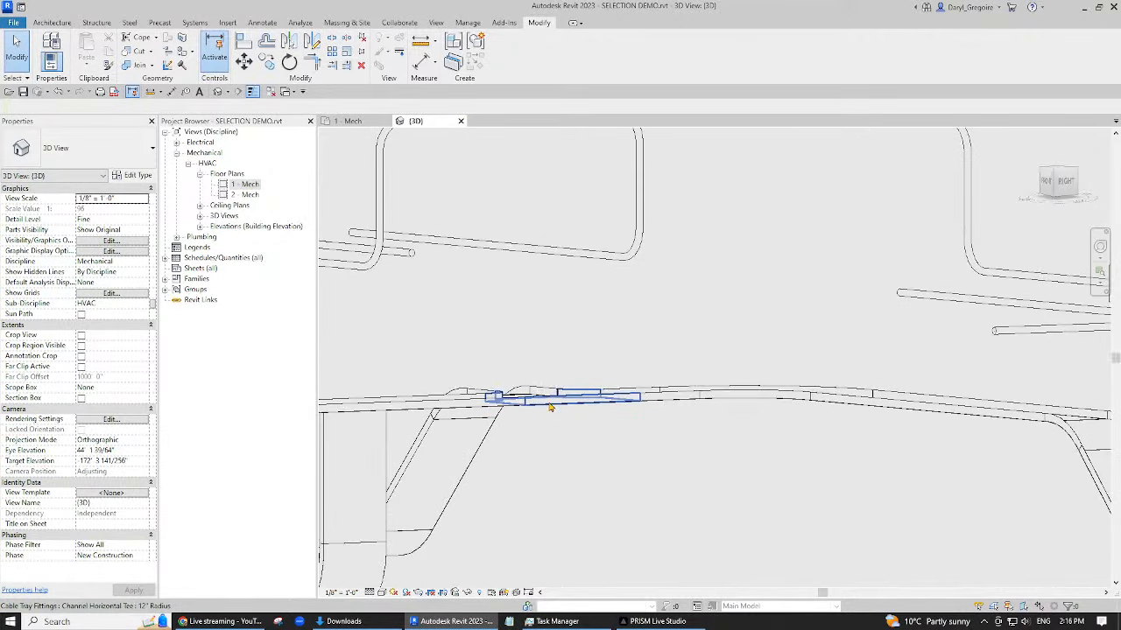
{"action": "key", "text": "Tab"}
{"action": "key", "text": "Tab"}
{"action": "key", "text": "Tab"}
{"action": "key", "text": "Tab"}
{"action": "key", "text": "Tab"}
{"action": "key", "text": "Tab"}
{"action": "key", "text": "Tab"}
{"action": "key", "text": "Tab"}
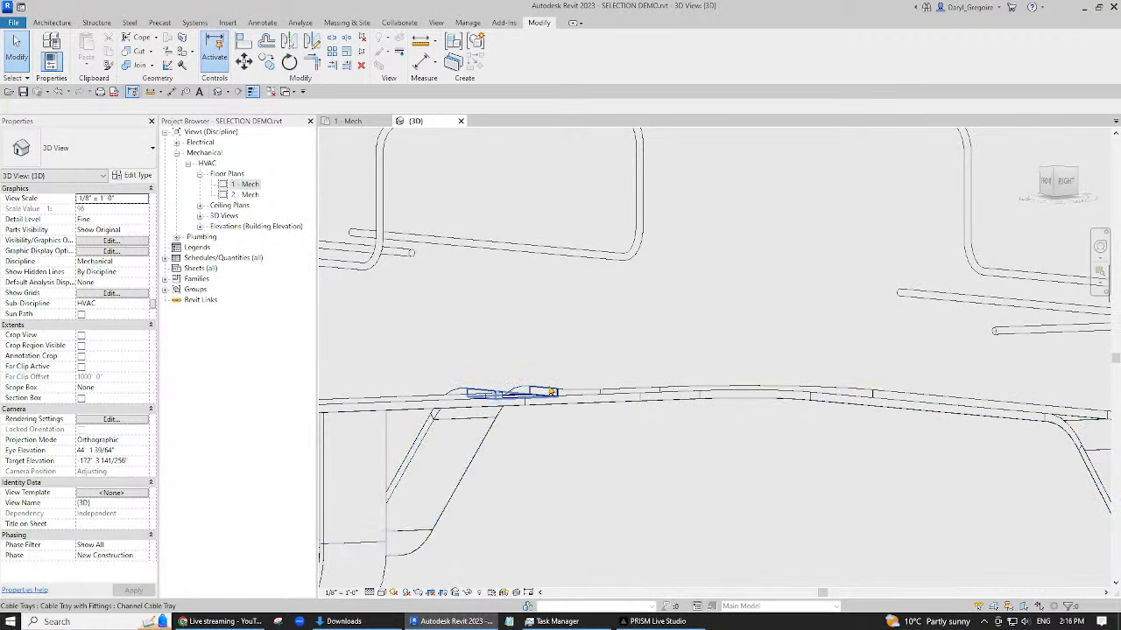
{"action": "key", "text": "Tab"}
{"action": "key", "text": "Tab"}
{"action": "key", "text": "Tab"}
{"action": "key", "text": "Tab"}
{"action": "key", "text": "Tab"}
{"action": "key", "text": "Tab"}
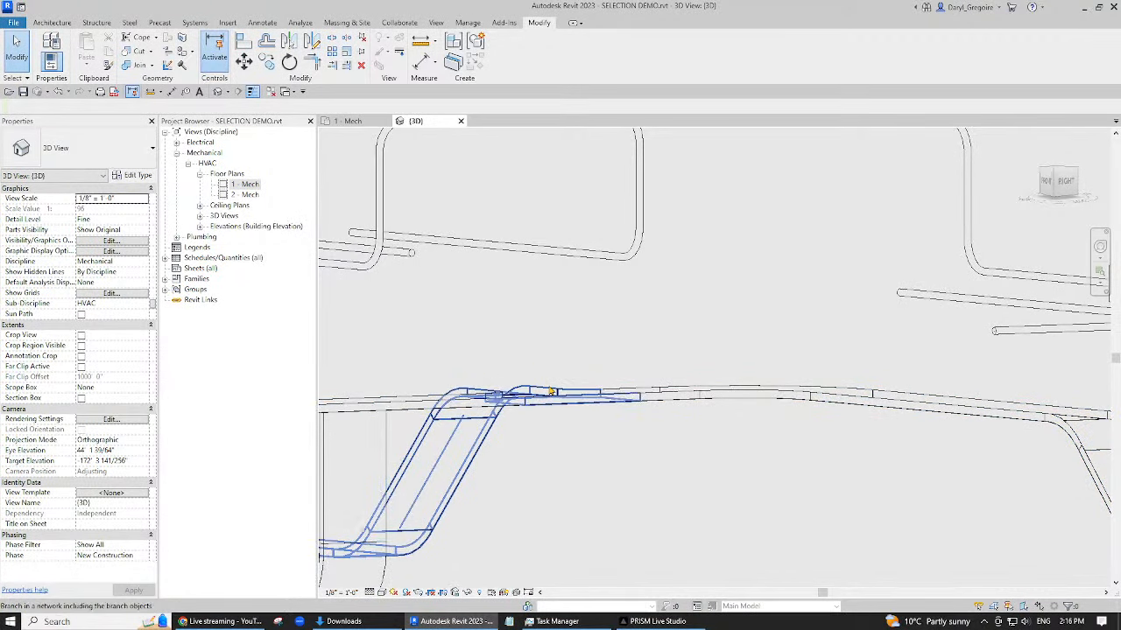
{"action": "key", "text": "Tab"}
{"action": "key", "text": "Tab"}
{"action": "key", "text": "Tab"}
{"action": "key", "text": "Tab"}
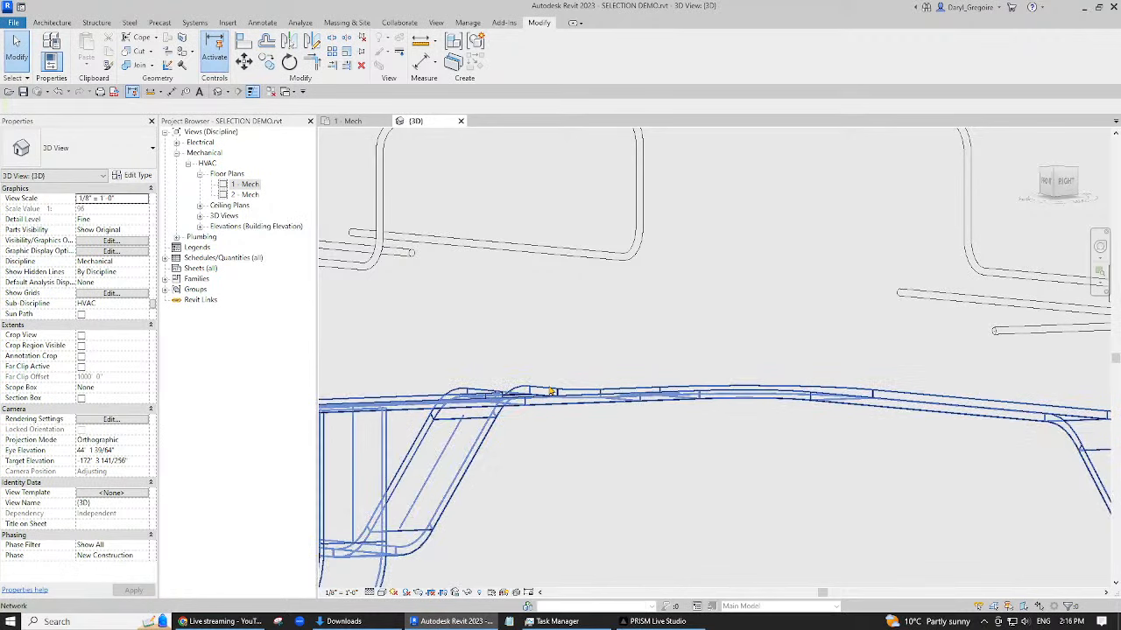
{"action": "key", "text": "Tab"}
{"action": "key", "text": "Tab"}
{"action": "key", "text": "Tab"}
{"action": "key", "text": "Tab"}
{"action": "scroll", "coordinate": [552, 433], "scroll_direction": "down", "scroll_amount": 4}
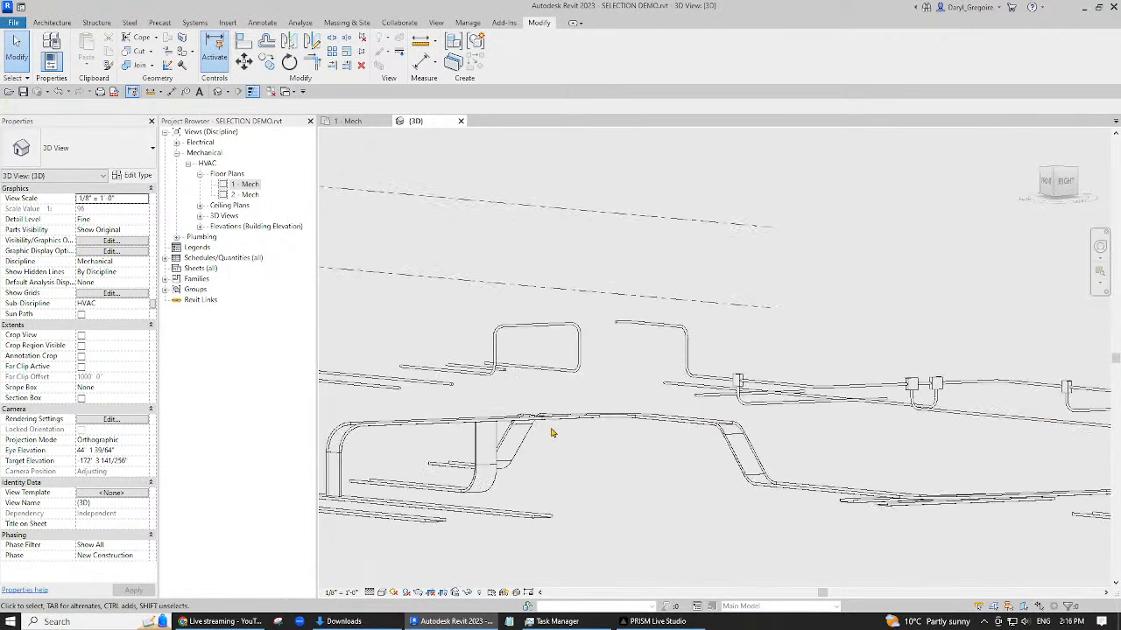
- Return to an isometric view and expand the highlight from the horizontal tee to its whole connected tray network
{"action": "middle_click_drag", "start_coordinate": [551, 433], "coordinate": [618, 376], "text": "shift"}
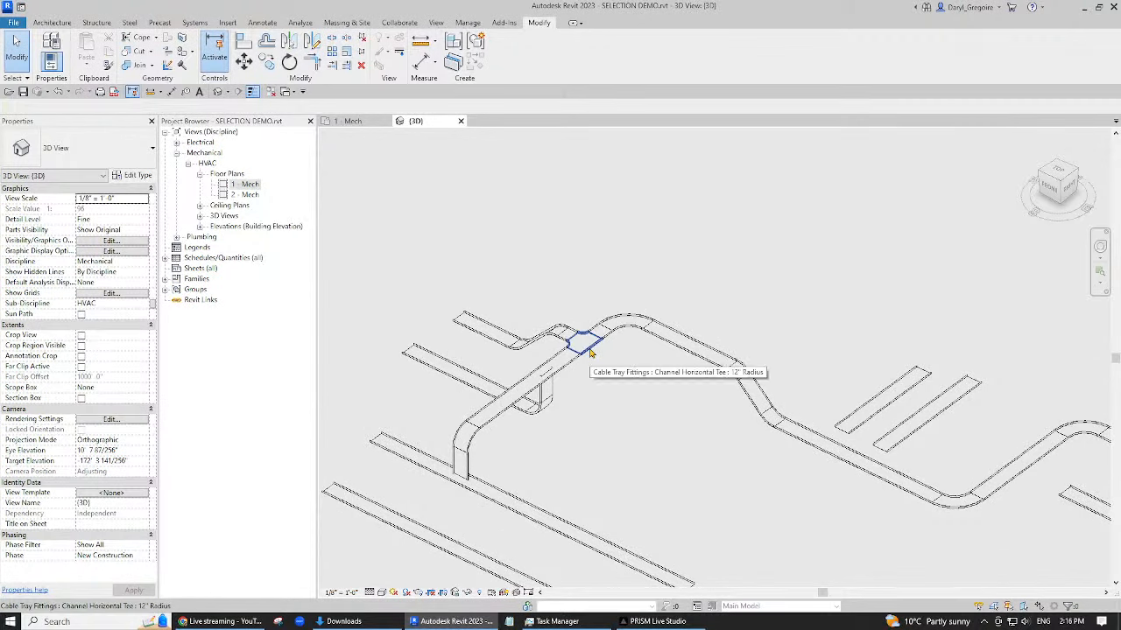
{"action": "key", "text": "Tab"}
{"action": "key", "text": "Tab"}
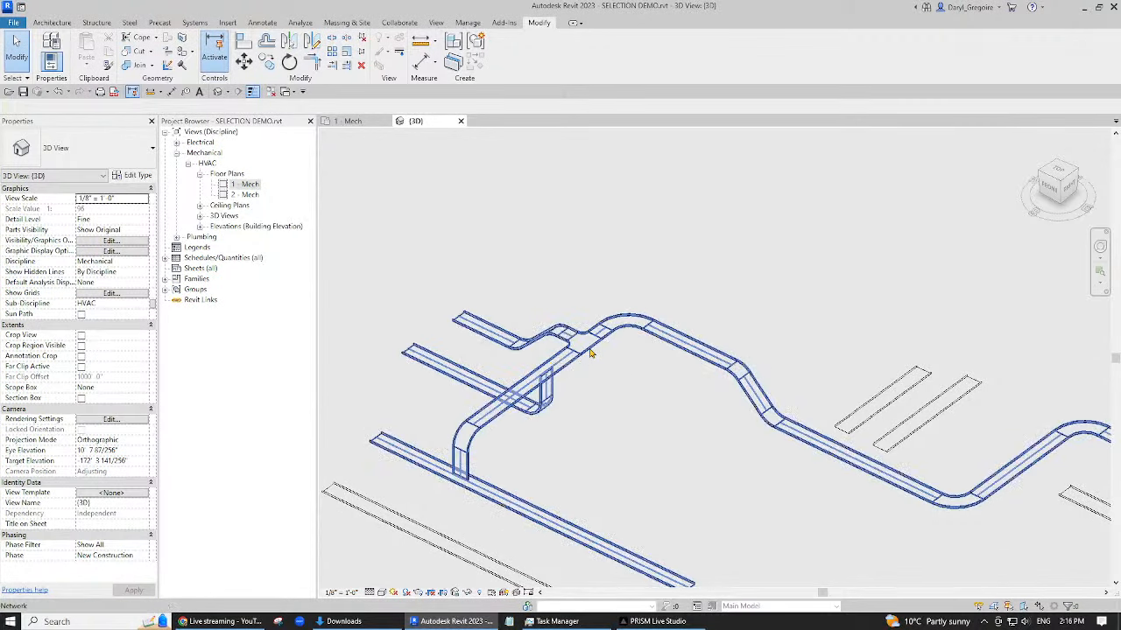
{"action": "scroll", "coordinate": [591, 353], "scroll_direction": "down", "scroll_amount": 3}
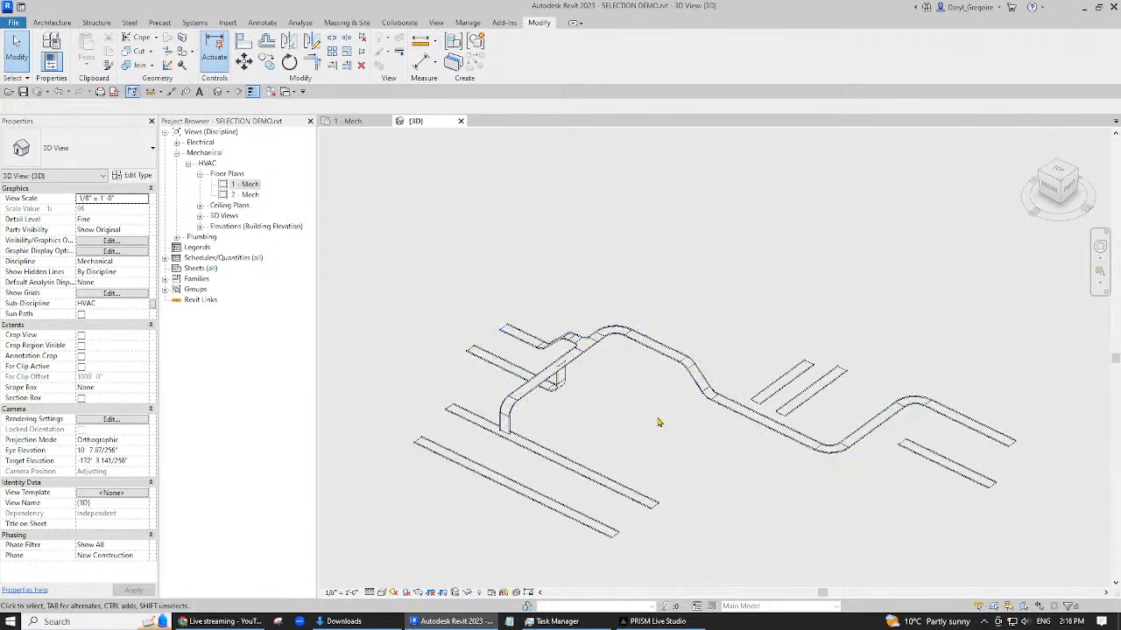
- Expand the highlight from the upper main-run tray to its branch and whole network, select that network, and clear the selection
{"action": "key", "text": "Tab"}
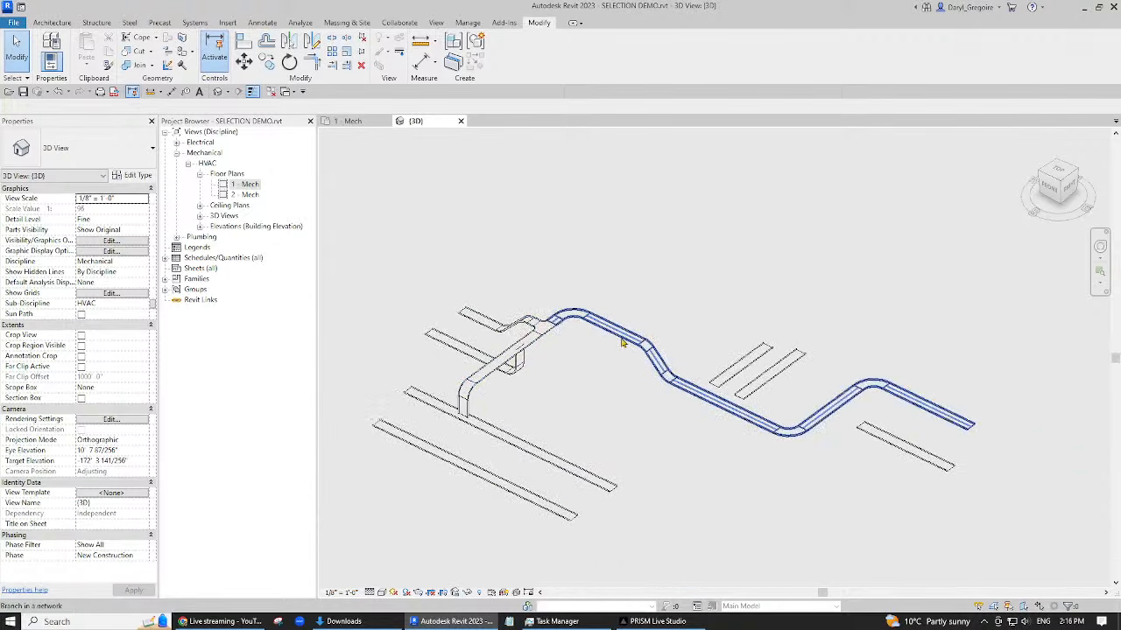
{"action": "key", "text": "Tab"}
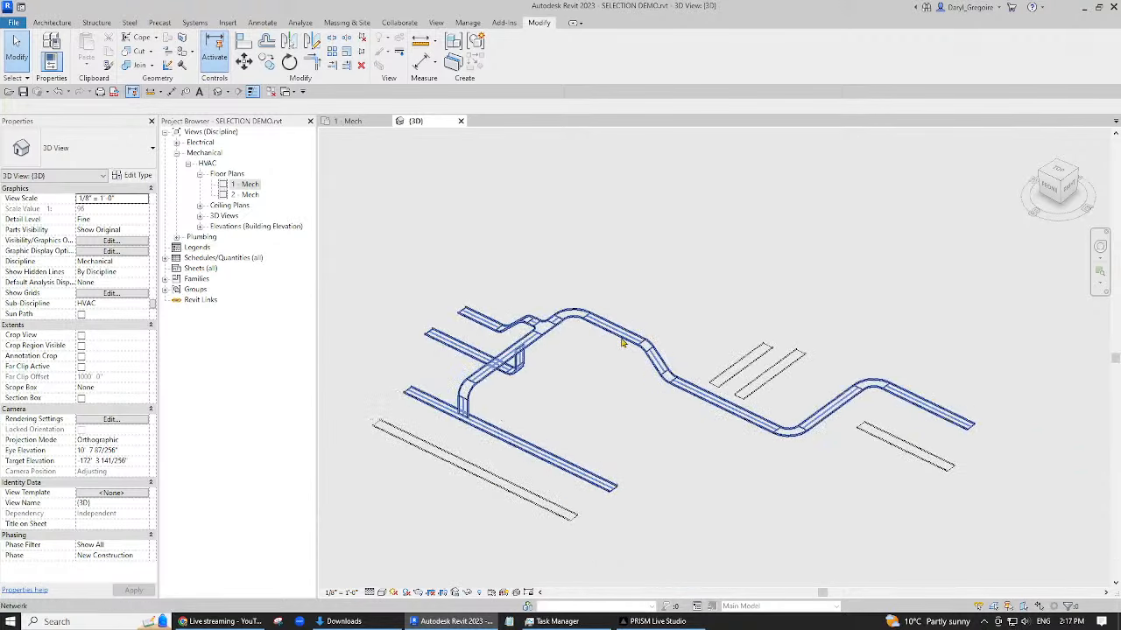
{"action": "left_click", "coordinate": [601, 408]}
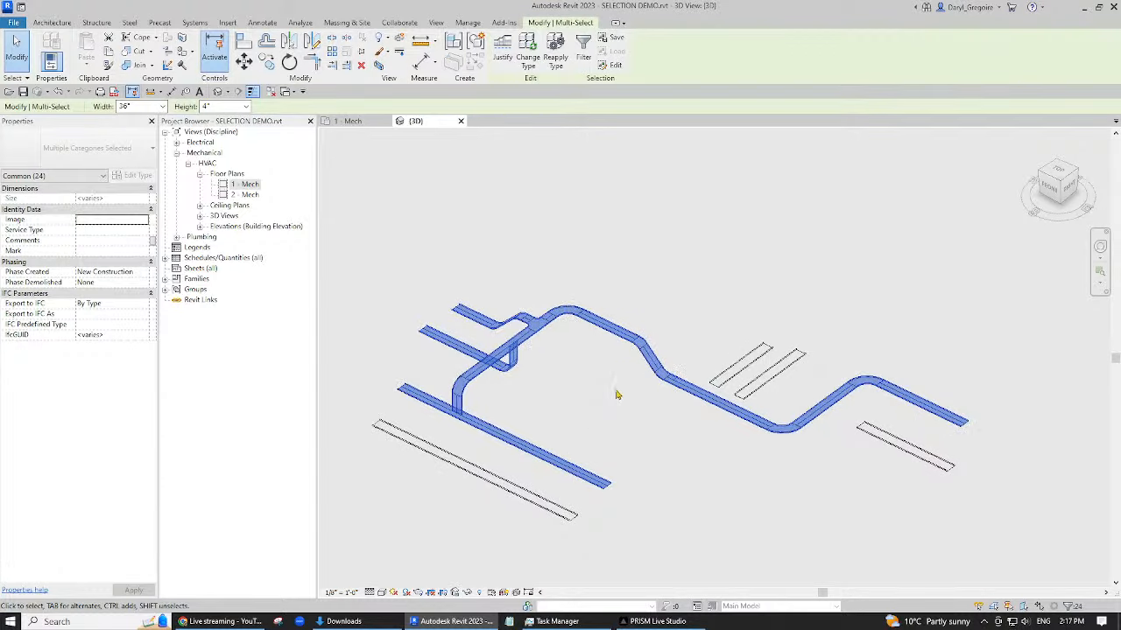
{"action": "key", "text": "Escape"}
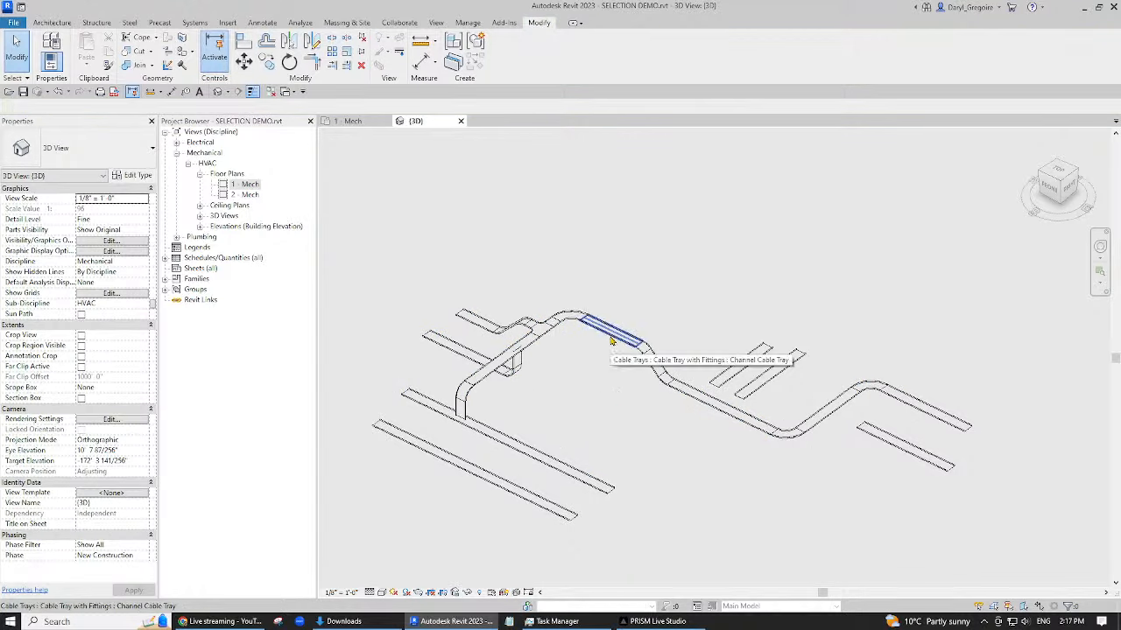
- Select the whole connected tray network again starting from the upper straight tray, and clear the selection
{"action": "key", "text": "Tab"}
{"action": "key", "text": "Tab"}
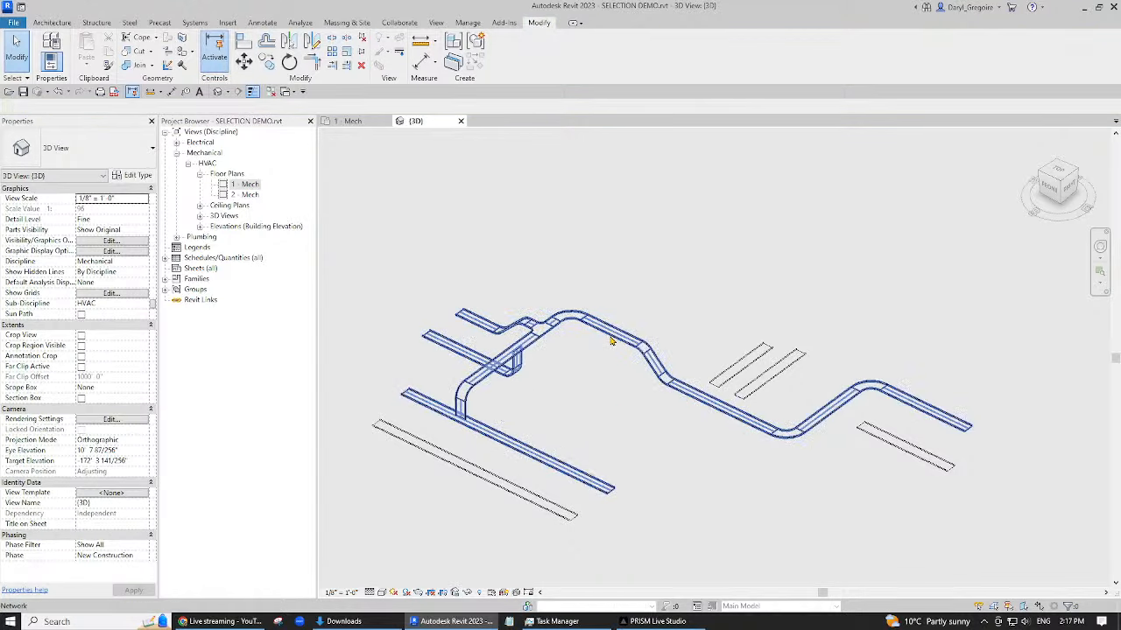
{"action": "left_click", "coordinate": [611, 341]}
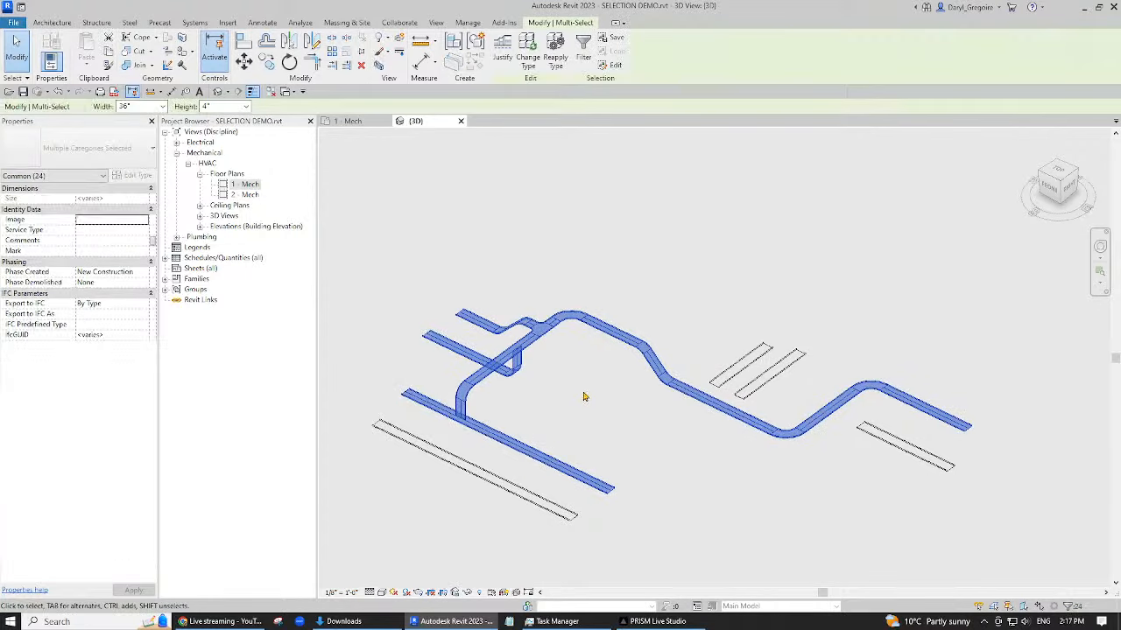
{"action": "left_click", "coordinate": [647, 318], "text": "shift"}
{"action": "left_click", "coordinate": [652, 251]}
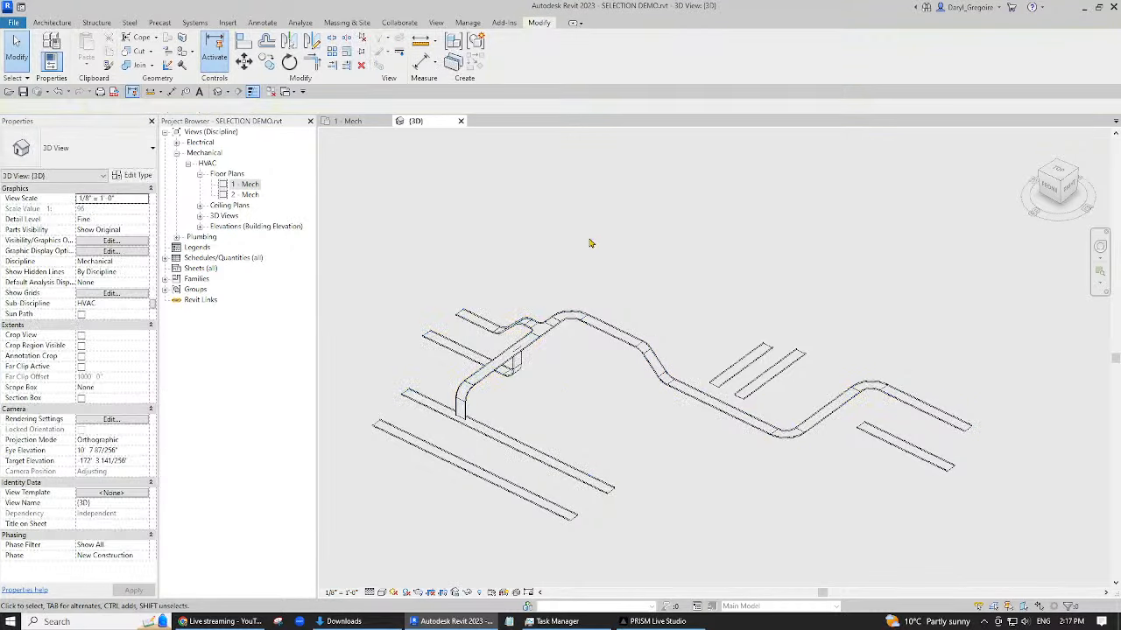
- Select the tray run between the side branch's vertical inside bend and the main run's lower horizontal bend, and clear the selection
{"action": "left_click", "coordinate": [498, 338]}
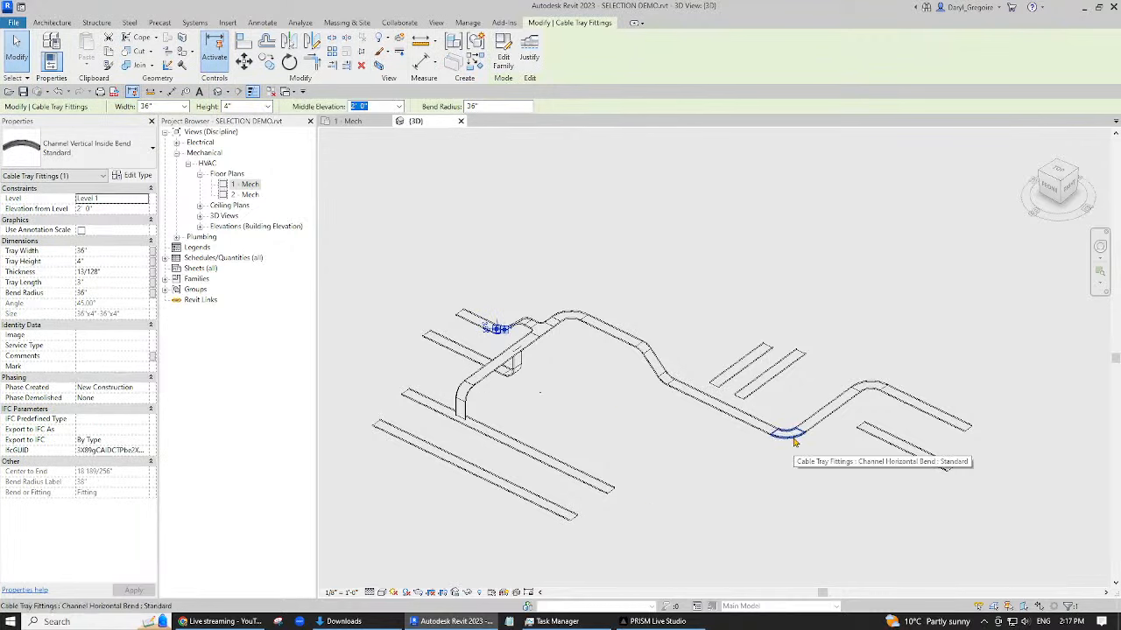
{"action": "key", "text": "Tab"}
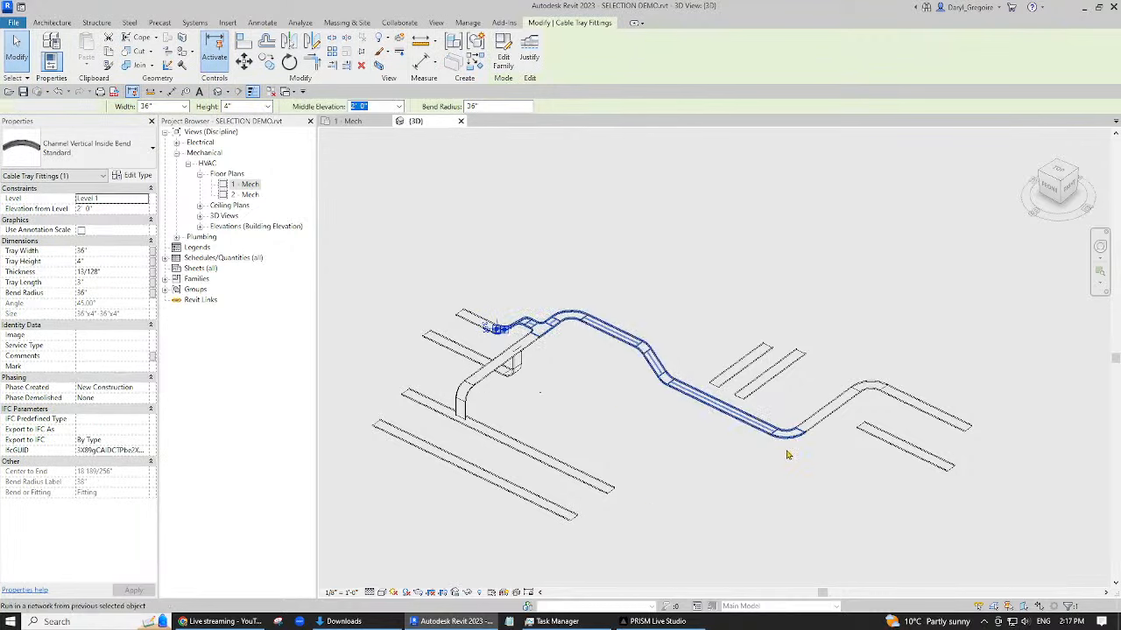
{"action": "left_click", "coordinate": [792, 444]}
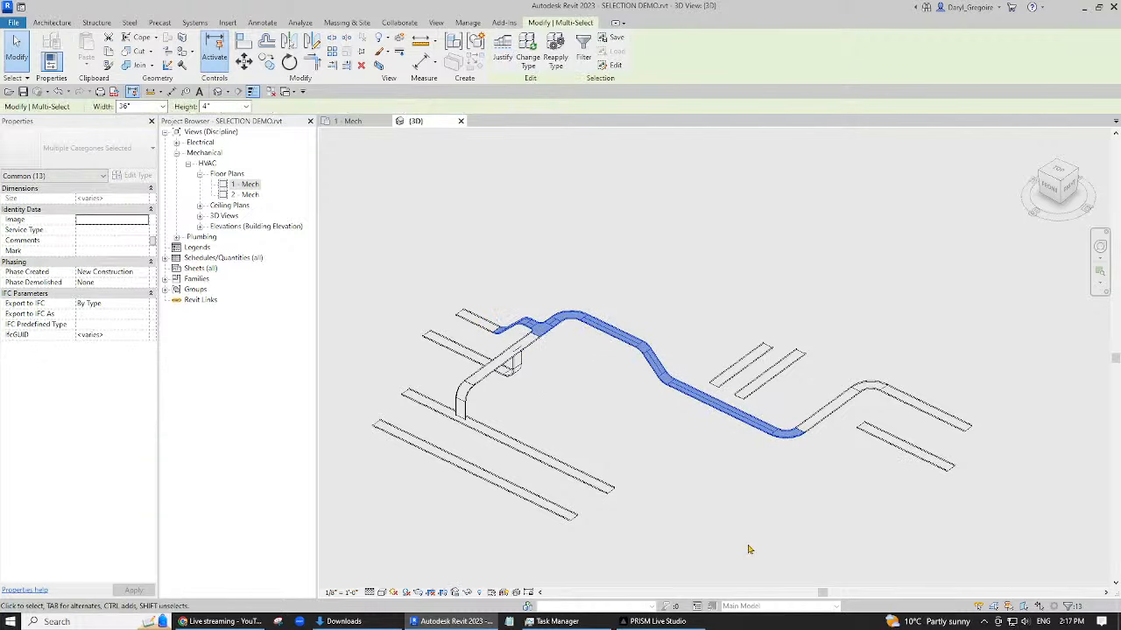
{"action": "left_click", "coordinate": [711, 481]}
- Select the duct run between the outer branch duct and the duct at the main run's far end, and clear the selection
{"action": "scroll", "coordinate": [709, 480], "scroll_direction": "down", "scroll_amount": 4}
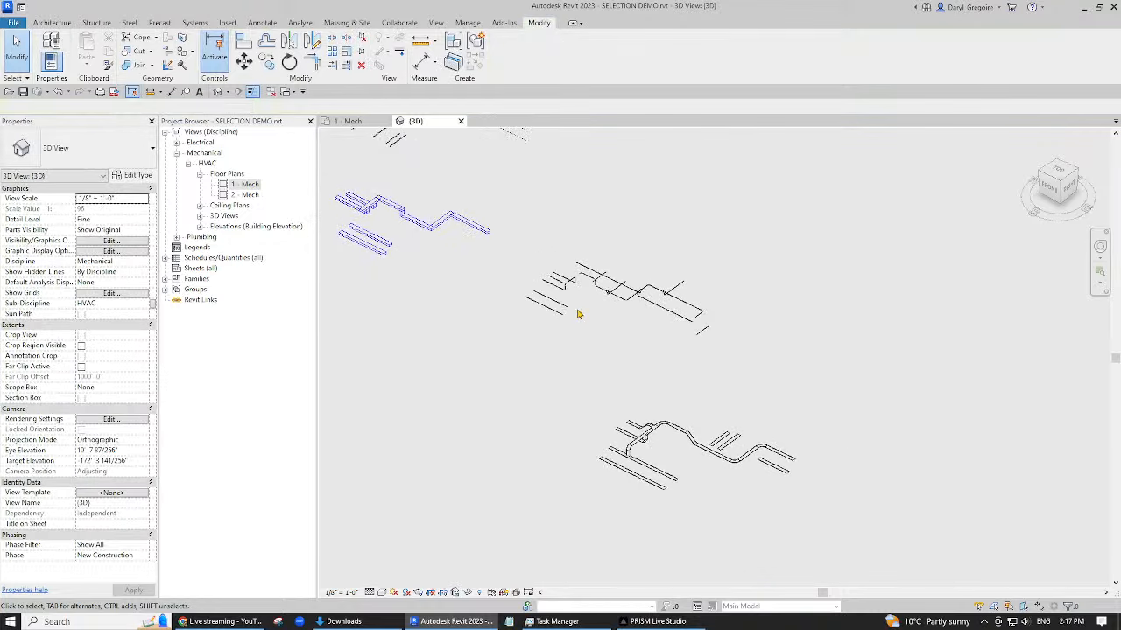
{"action": "scroll", "coordinate": [500, 333], "scroll_direction": "up", "scroll_amount": 6}
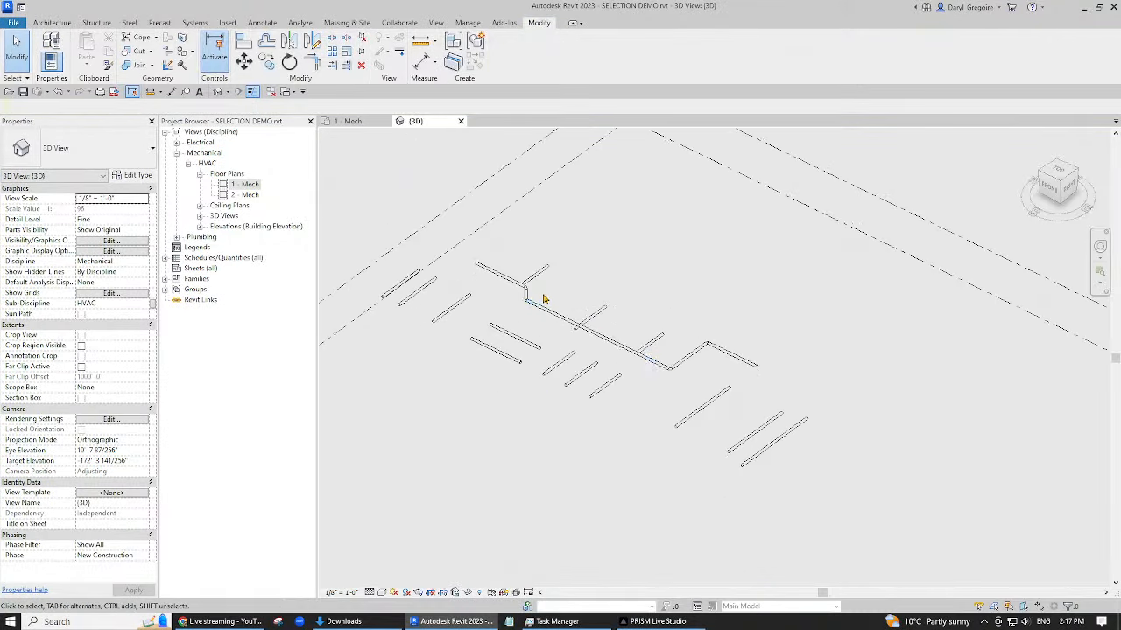
{"action": "middle_click_drag", "start_coordinate": [701, 342], "coordinate": [788, 306]}
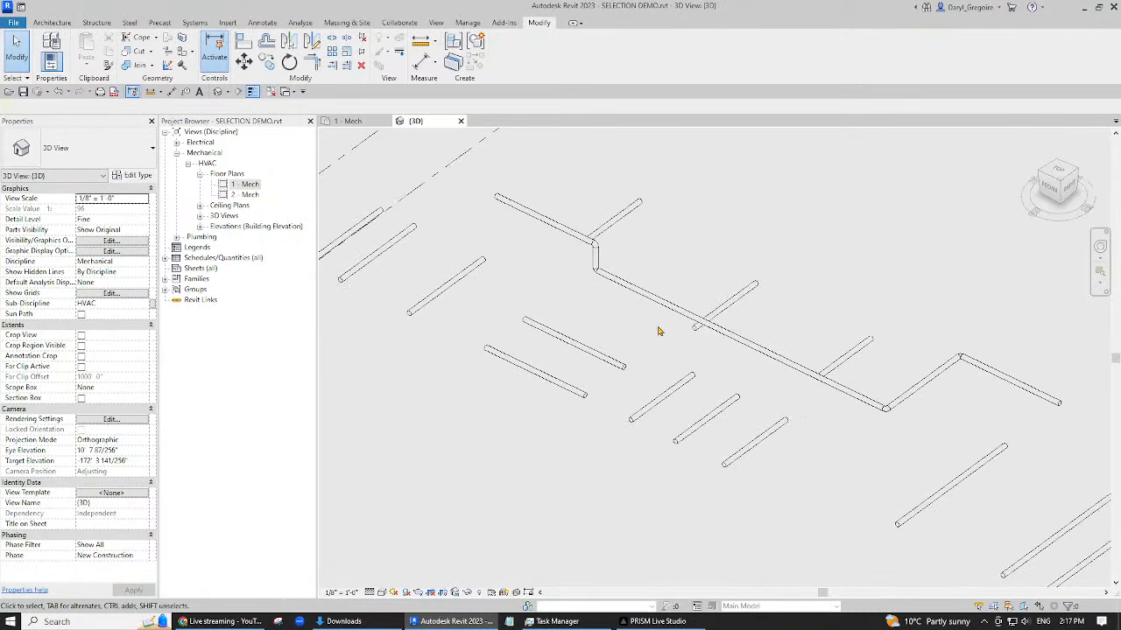
{"action": "scroll", "coordinate": [749, 470], "scroll_direction": "down", "scroll_amount": 3}
{"action": "middle_click_drag", "start_coordinate": [858, 491], "coordinate": [463, 263]}
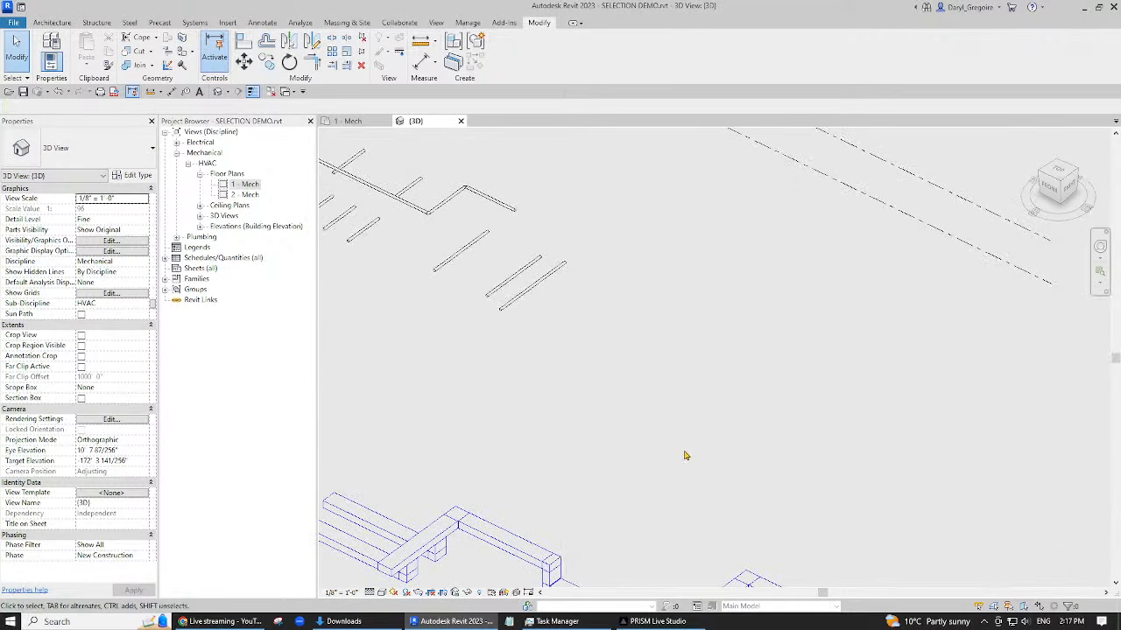
{"action": "middle_click_drag", "start_coordinate": [679, 499], "coordinate": [613, 322]}
{"action": "middle_click_drag", "start_coordinate": [539, 380], "coordinate": [718, 380]}
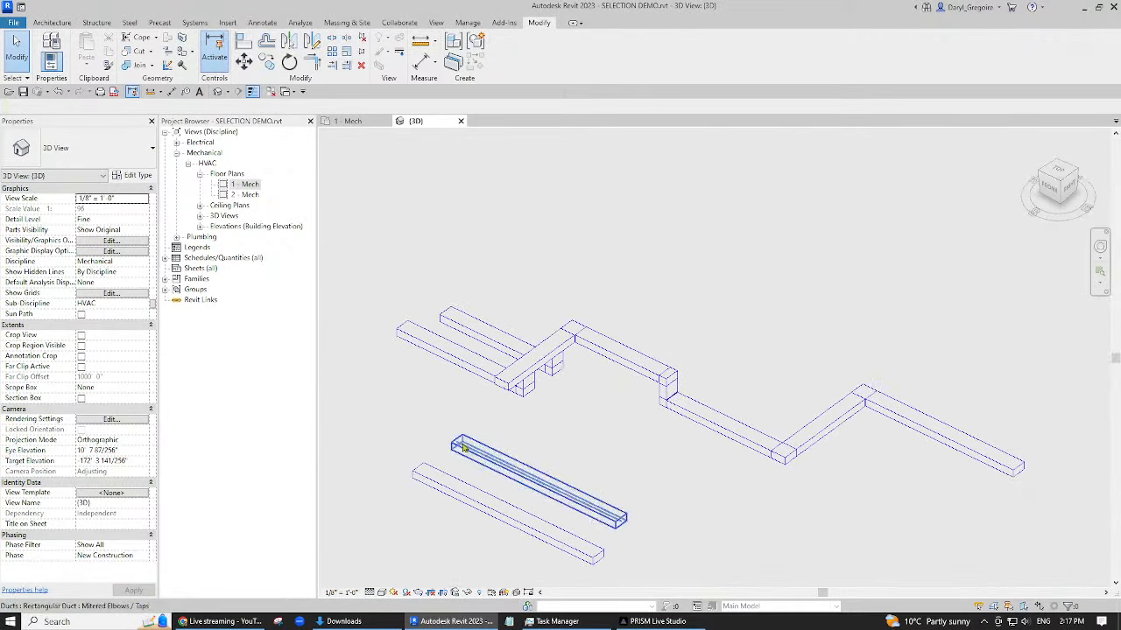
{"action": "left_click", "coordinate": [481, 482]}
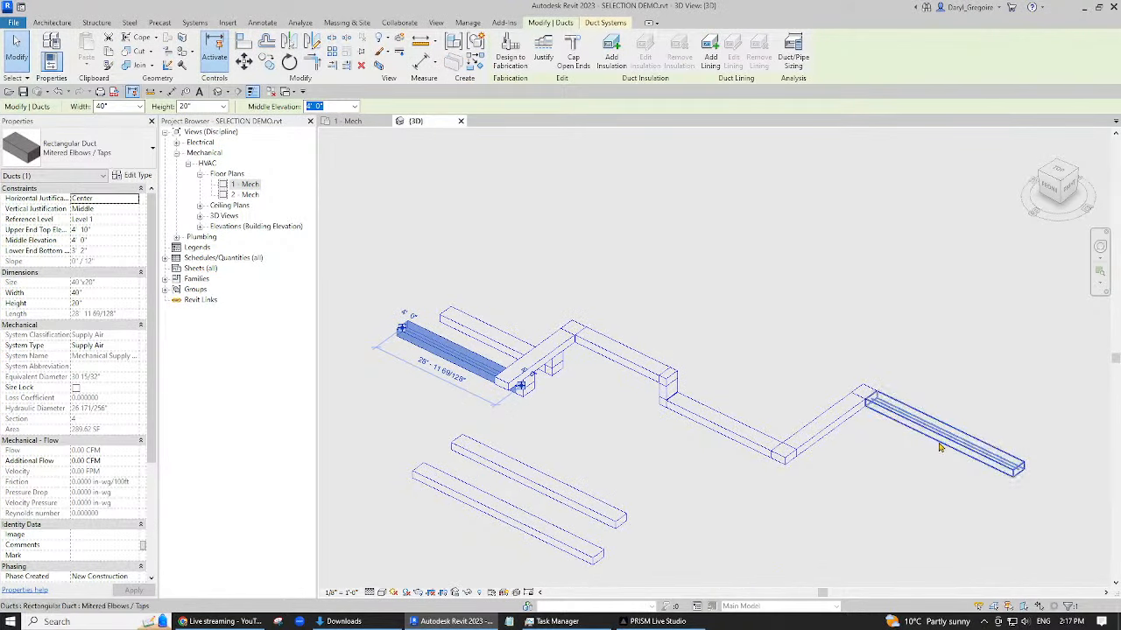
{"action": "key", "text": "Tab"}
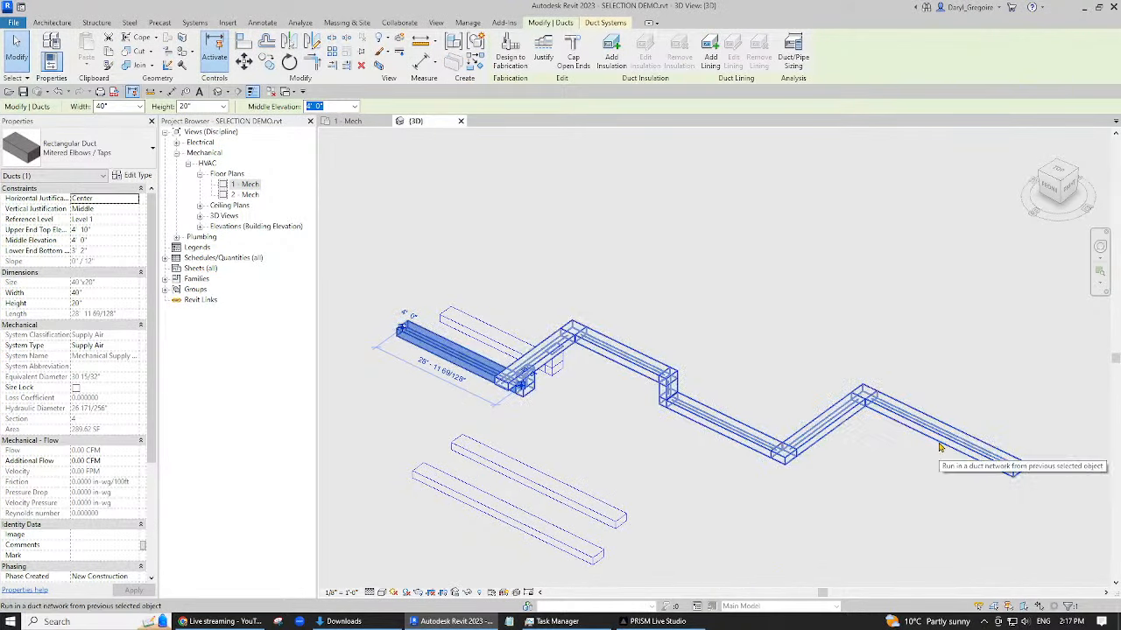
{"action": "left_click", "coordinate": [870, 500]}
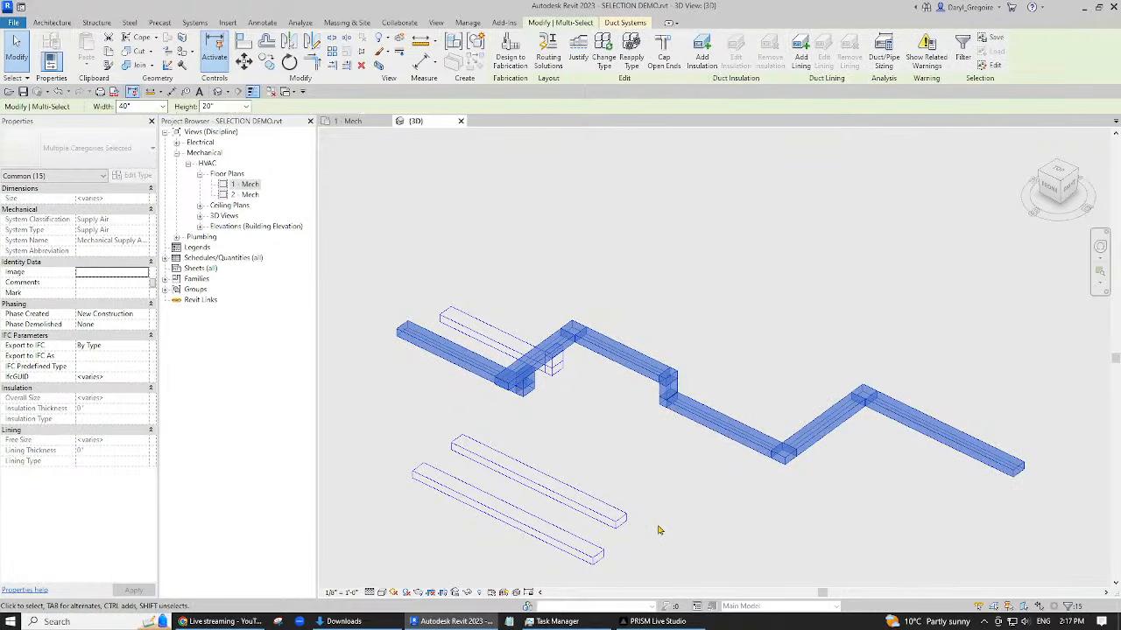
{"action": "left_click", "coordinate": [611, 460]}
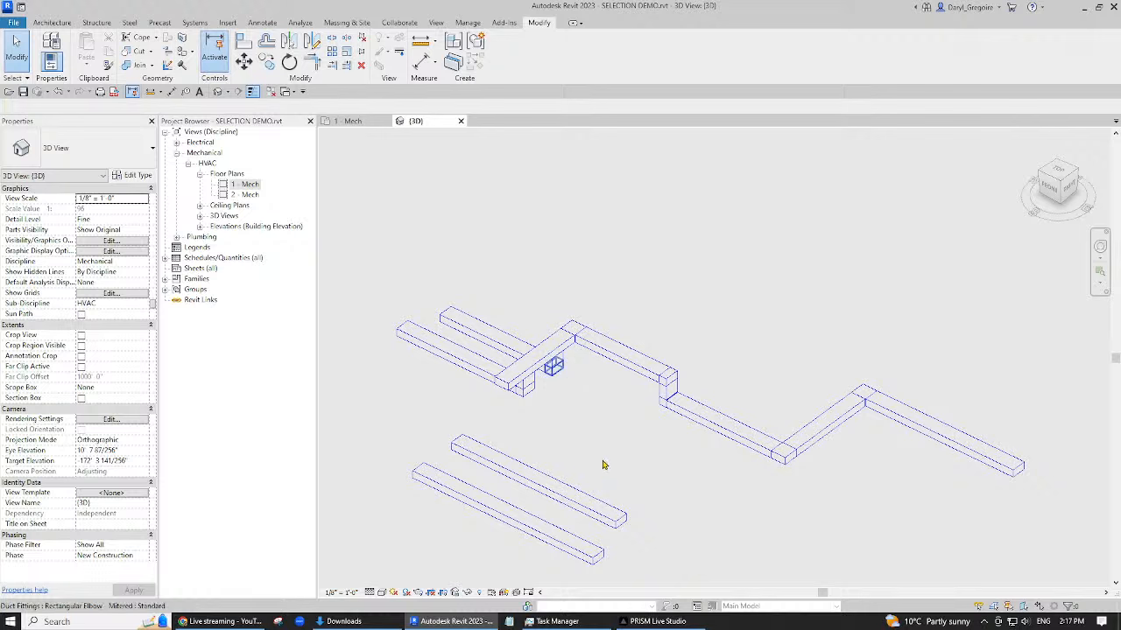
- Select the mitered elbow beneath the inner branch and the duct run from it to the elbow above the vertical drop
{"action": "left_click", "coordinate": [553, 366]}
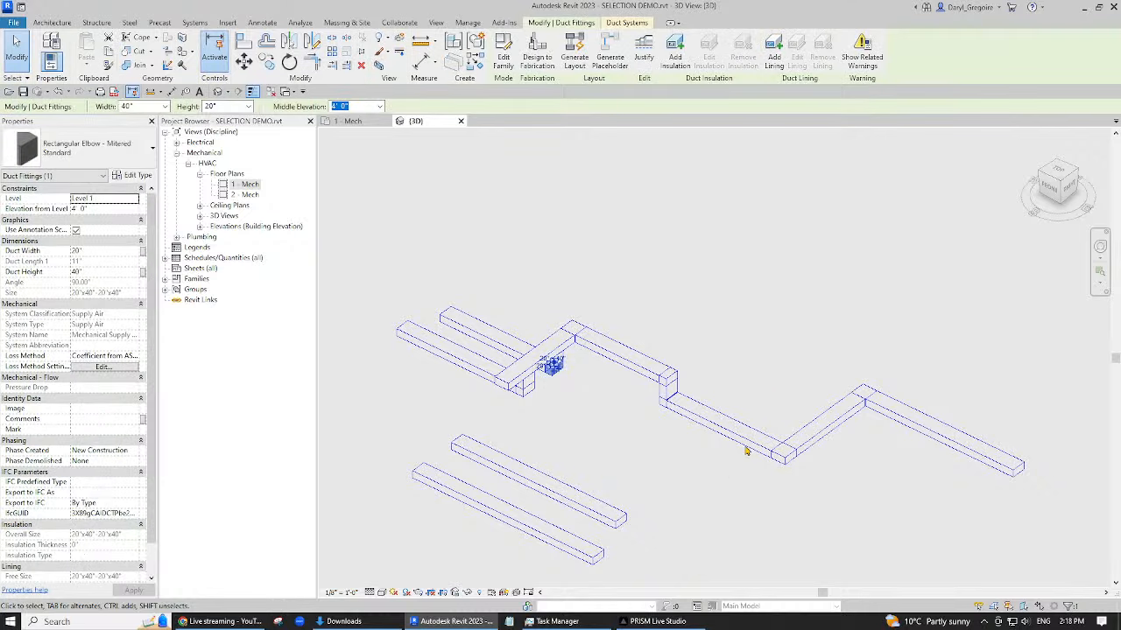
{"action": "key", "text": "Tab"}
{"action": "left_click", "coordinate": [681, 374]}
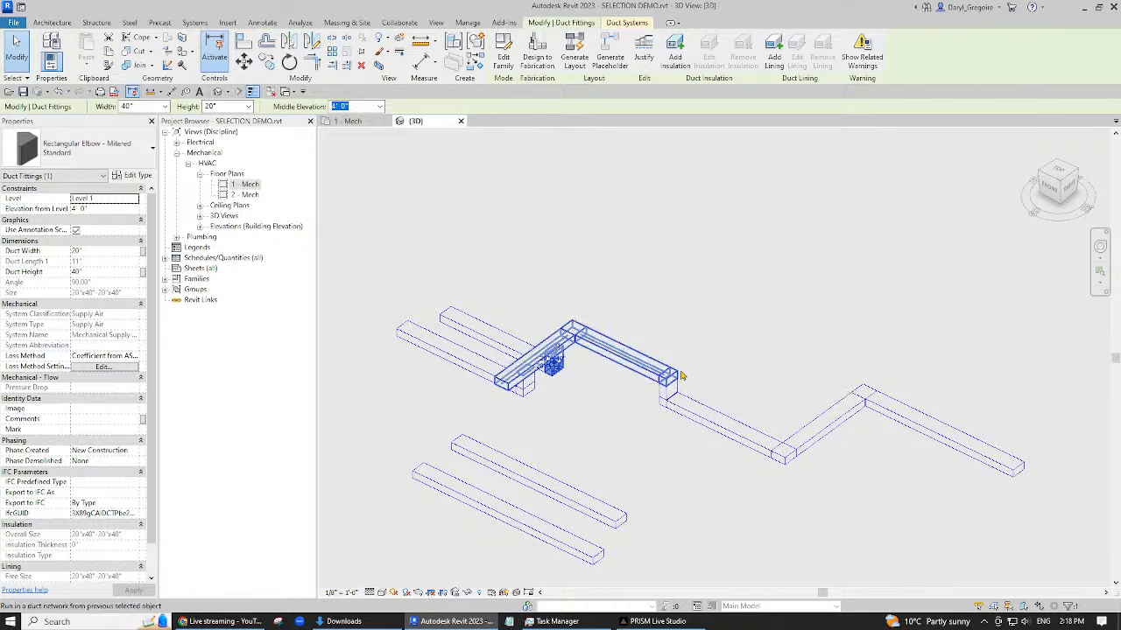
- Select the conduit run from the far branch conduit through the junction boxes to the next parallel branch conduit, and clear the selection
{"action": "left_click", "coordinate": [758, 354]}
{"action": "scroll", "coordinate": [758, 355], "scroll_direction": "down", "scroll_amount": 5}
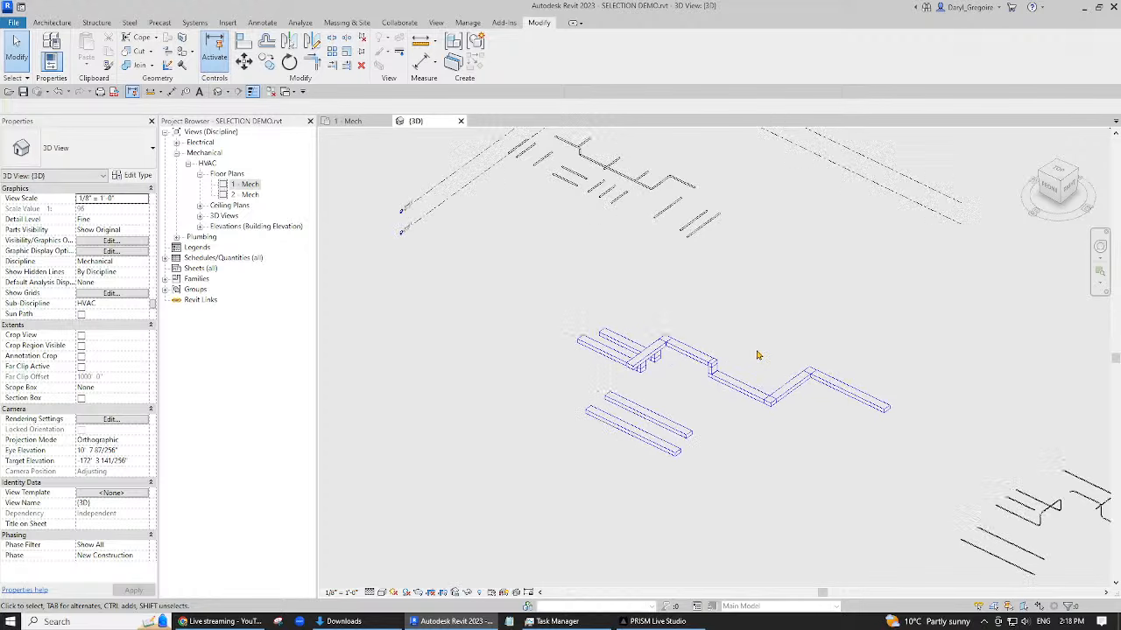
{"action": "scroll", "coordinate": [1037, 473], "scroll_direction": "up", "scroll_amount": 4}
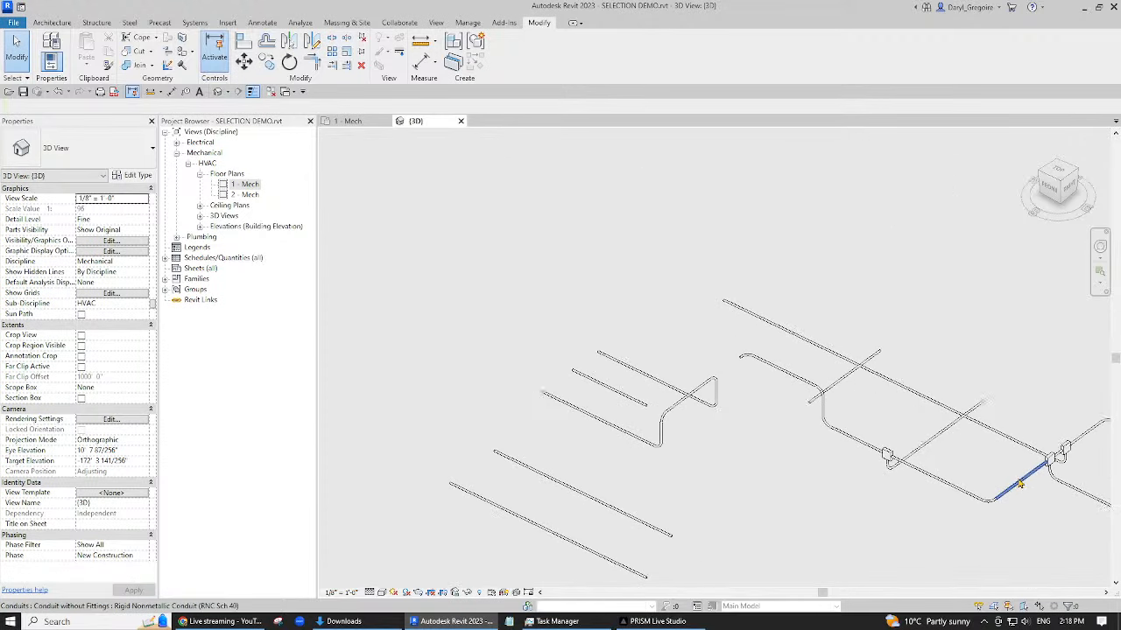
{"action": "scroll", "coordinate": [700, 424], "scroll_direction": "up", "scroll_amount": 3}
{"action": "middle_click_drag", "start_coordinate": [757, 482], "coordinate": [774, 466]}
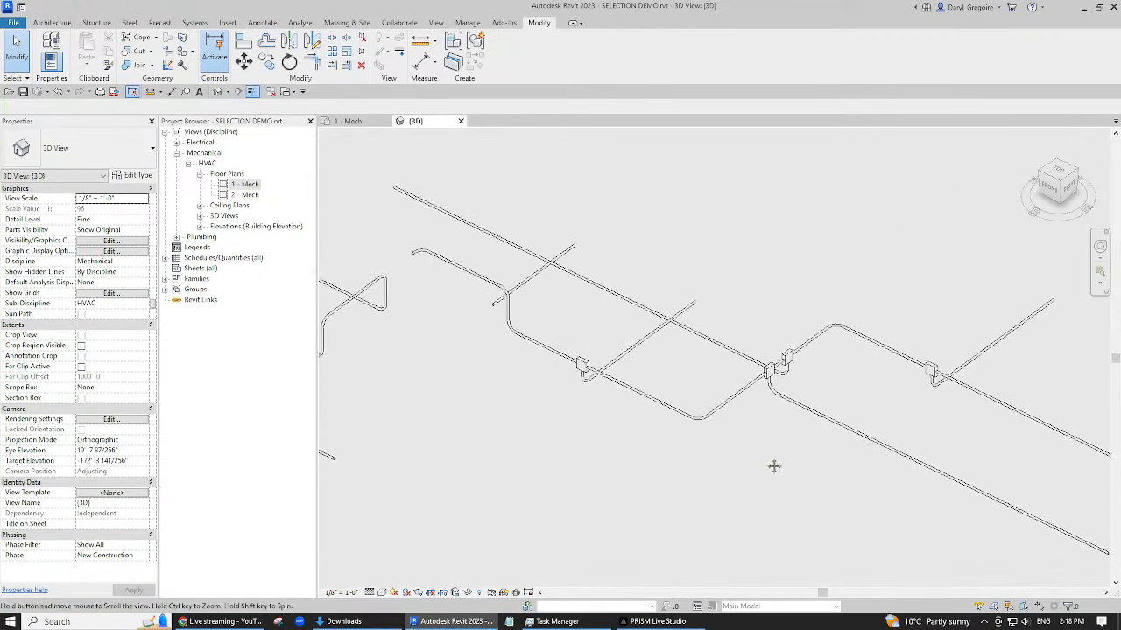
{"action": "left_click", "coordinate": [1020, 335]}
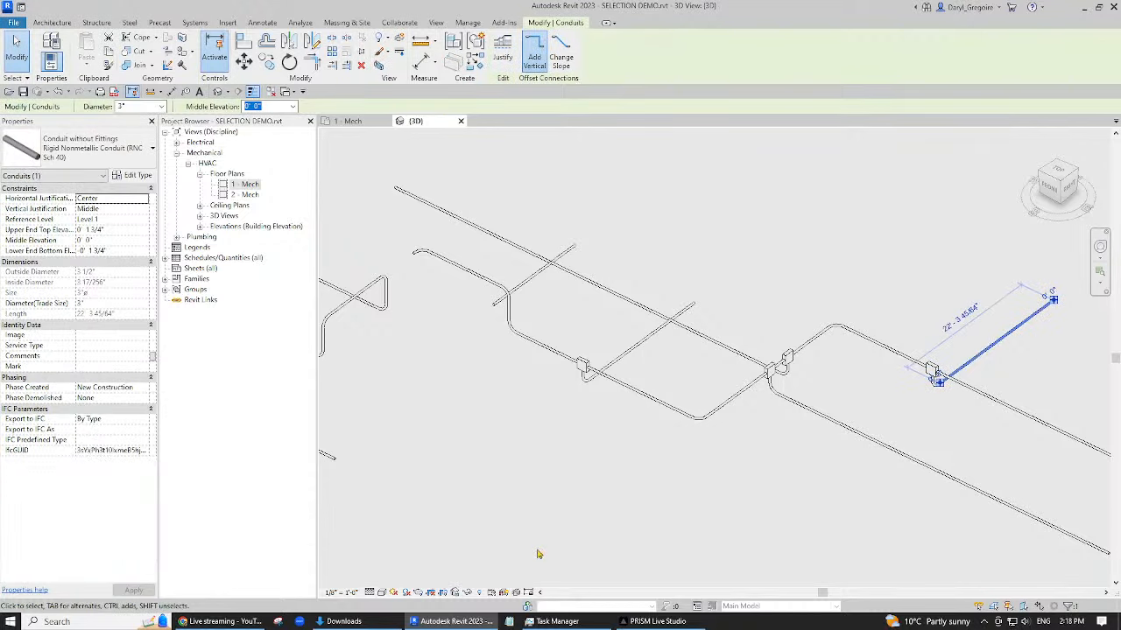
{"action": "key", "text": "Tab"}
{"action": "left_click", "coordinate": [698, 309]}
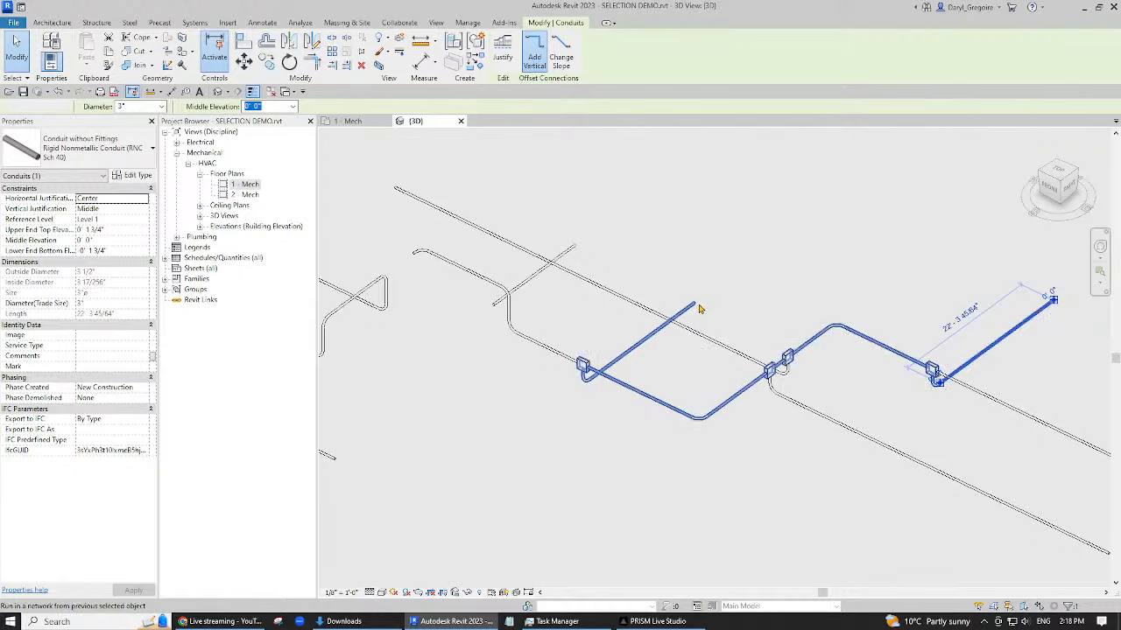
{"action": "left_click", "coordinate": [783, 266]}
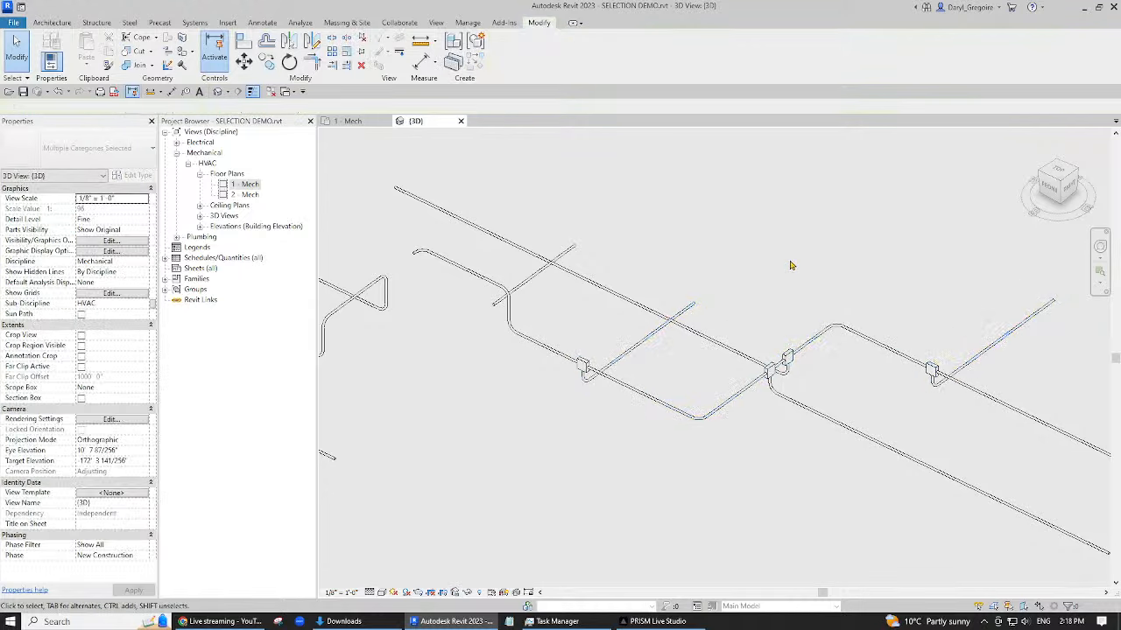
- Select the conduit run between the first tee junction box on the lower line and the upper box of the central pair, and clear the selection
{"action": "middle_click_drag", "start_coordinate": [730, 254], "coordinate": [910, 256]}
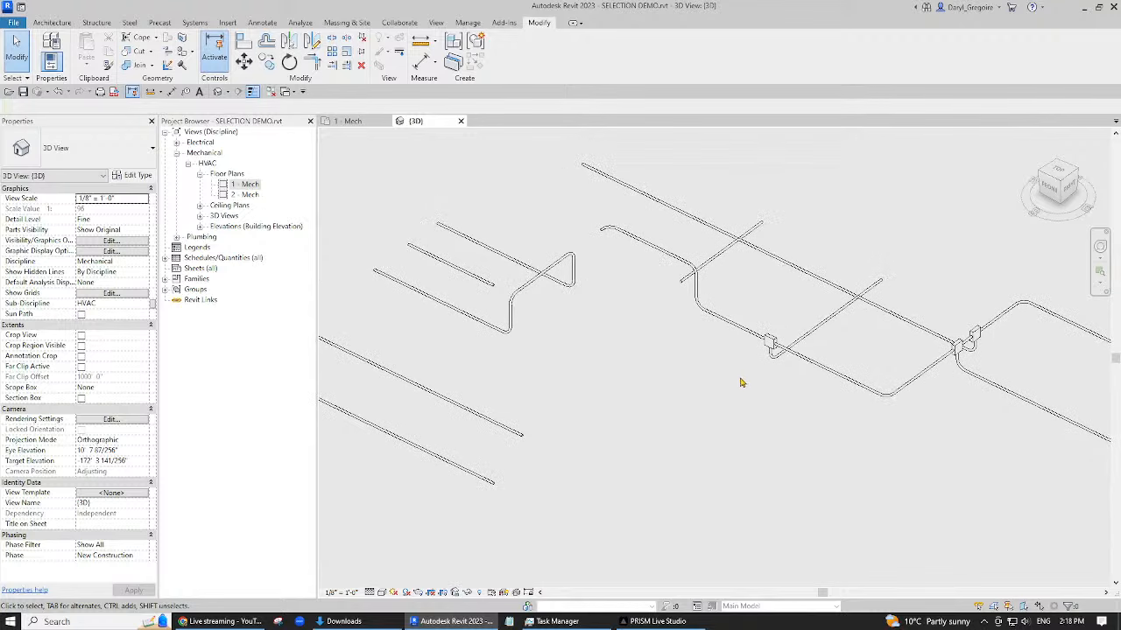
{"action": "left_click", "coordinate": [770, 341]}
{"action": "middle_click_drag", "start_coordinate": [739, 453], "coordinate": [568, 450]}
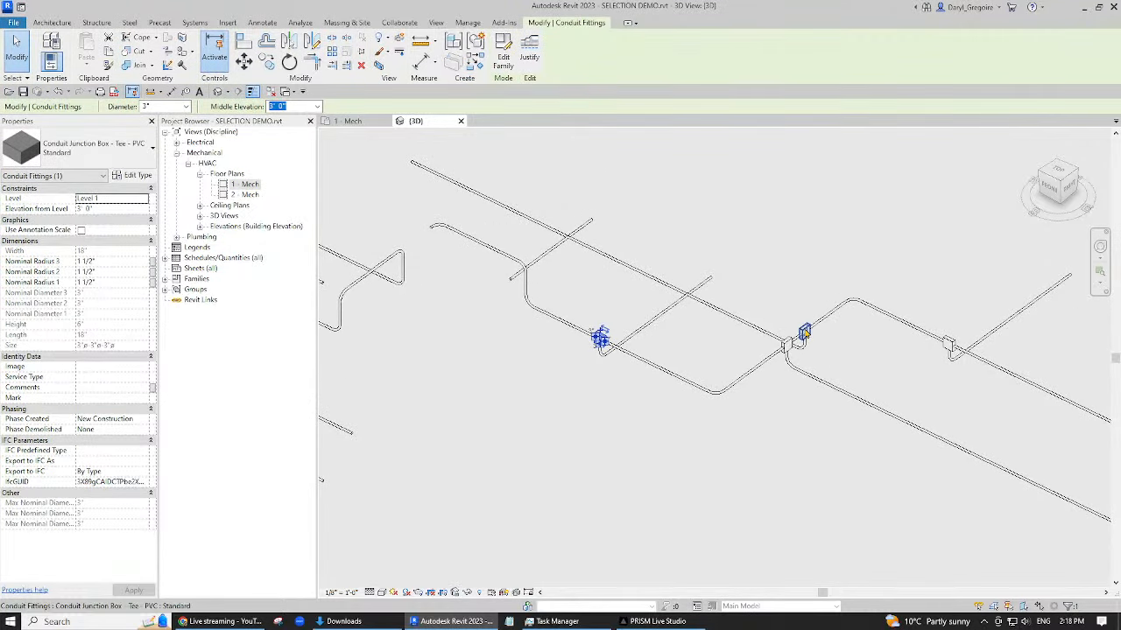
{"action": "key", "text": "Tab"}
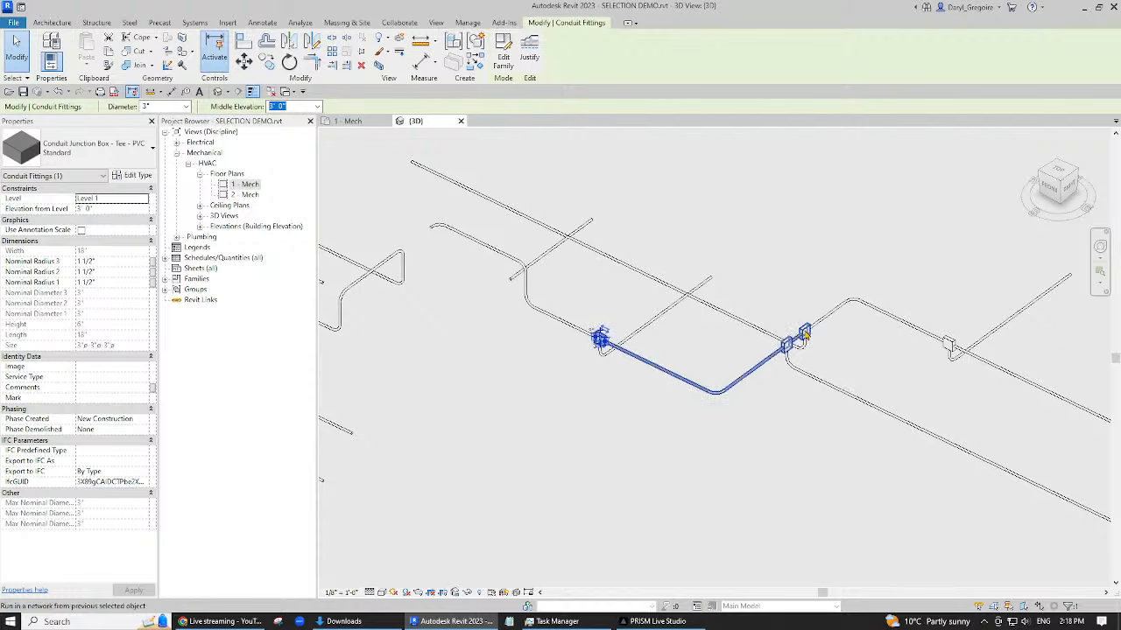
{"action": "left_click", "coordinate": [804, 332]}
{"action": "left_click", "coordinate": [859, 378]}
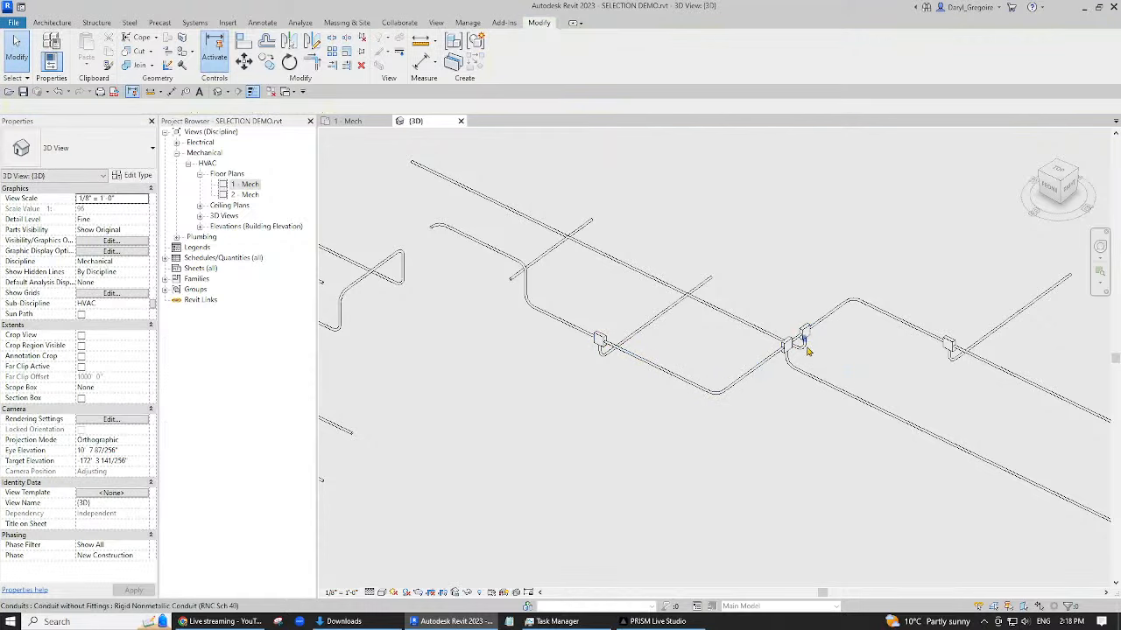
- Select the run from the short vertical conduit below the central junction box to the lower line's upper straight conduit, and clear the selection
{"action": "left_click", "coordinate": [804, 344]}
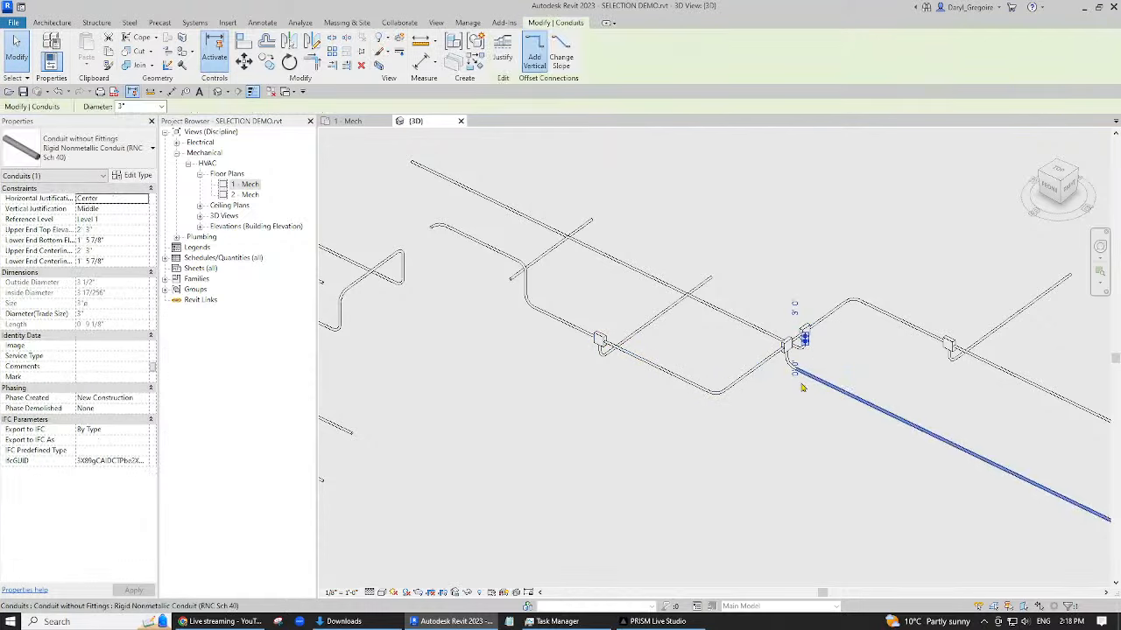
{"action": "key", "text": "Tab"}
{"action": "left_click", "coordinate": [493, 254]}
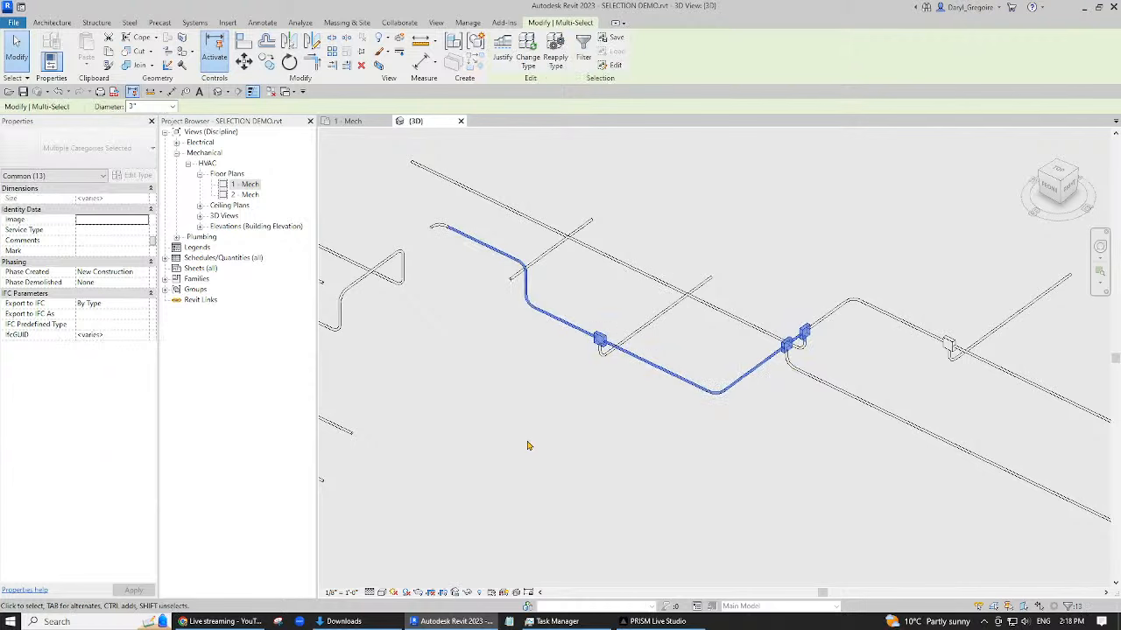
{"action": "left_click", "coordinate": [652, 445]}
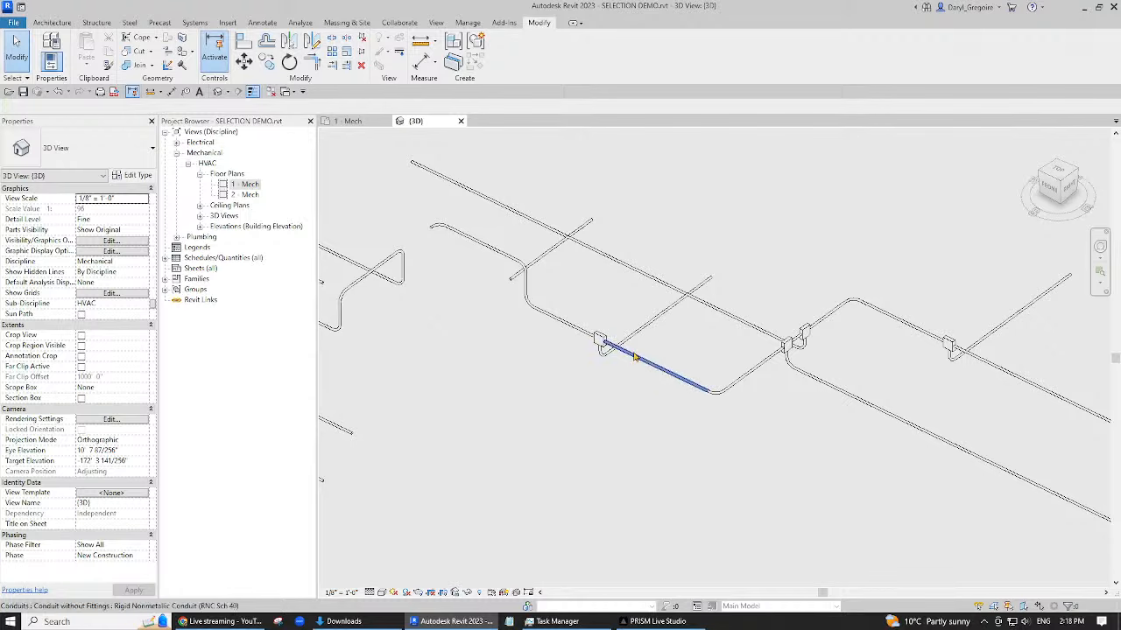
- Restore the previous conduit run selection twice with Select Previous, clearing the selection each time
{"action": "middle_click_drag", "start_coordinate": [675, 240], "coordinate": [652, 225]}
{"action": "right_click", "coordinate": [633, 204]}
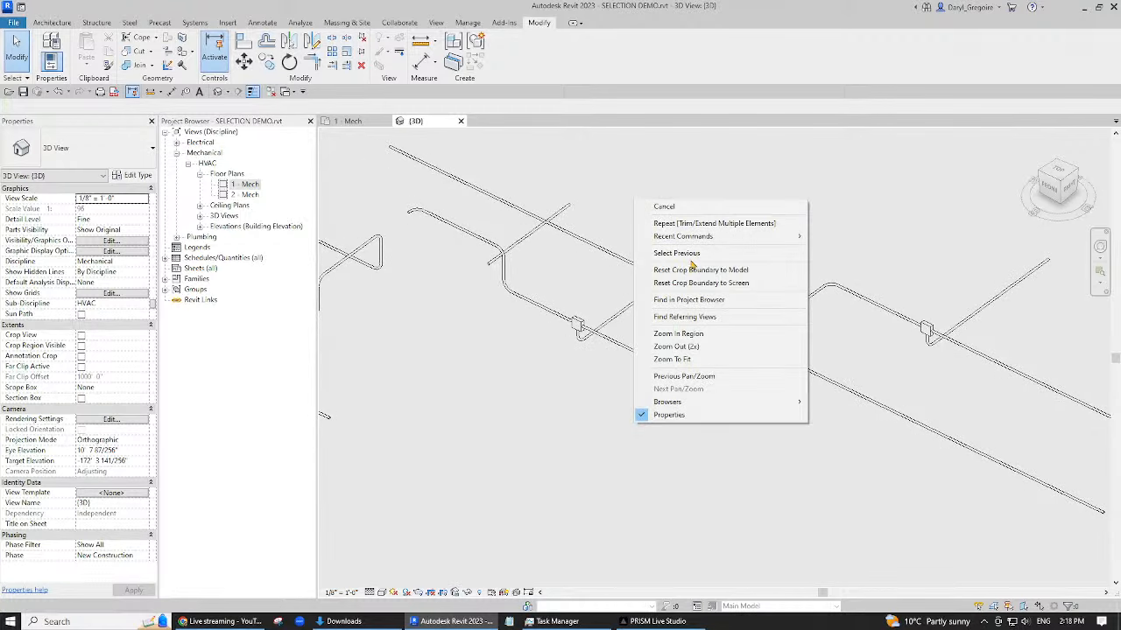
{"action": "left_click", "coordinate": [648, 254]}
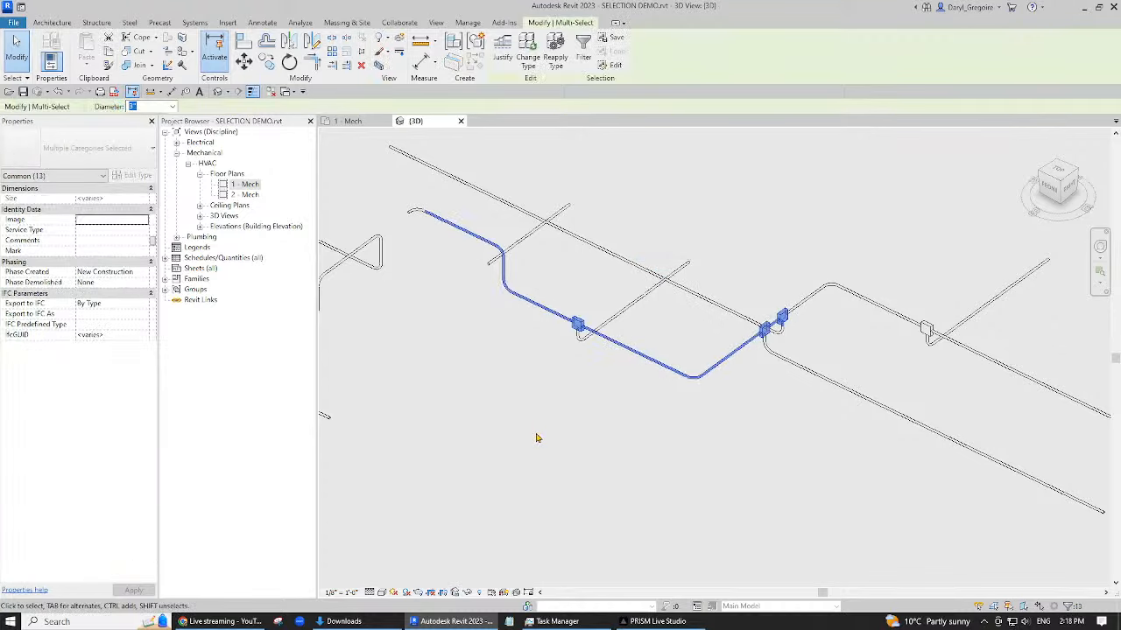
{"action": "left_click", "coordinate": [561, 391]}
{"action": "right_click", "coordinate": [645, 187]}
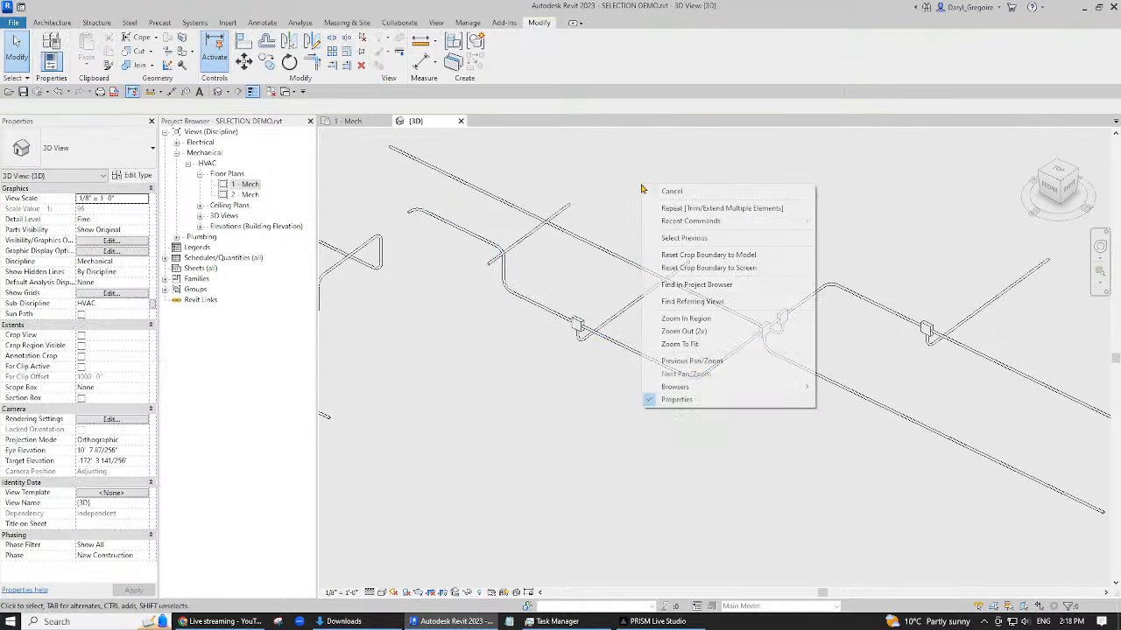
{"action": "left_click", "coordinate": [692, 242]}
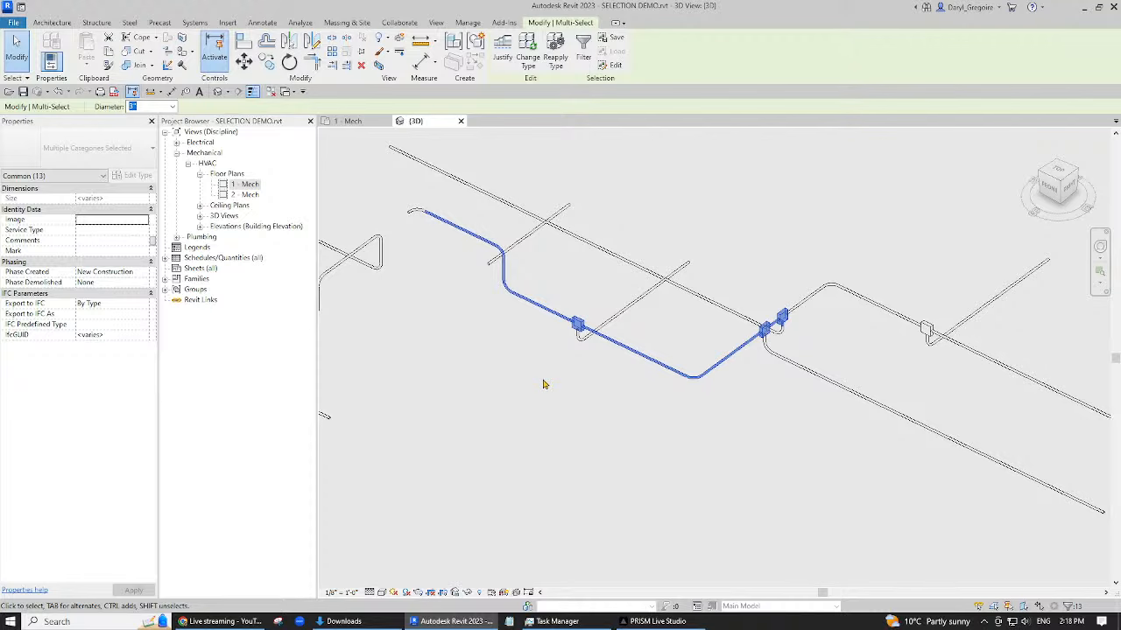
{"action": "left_click", "coordinate": [542, 384]}
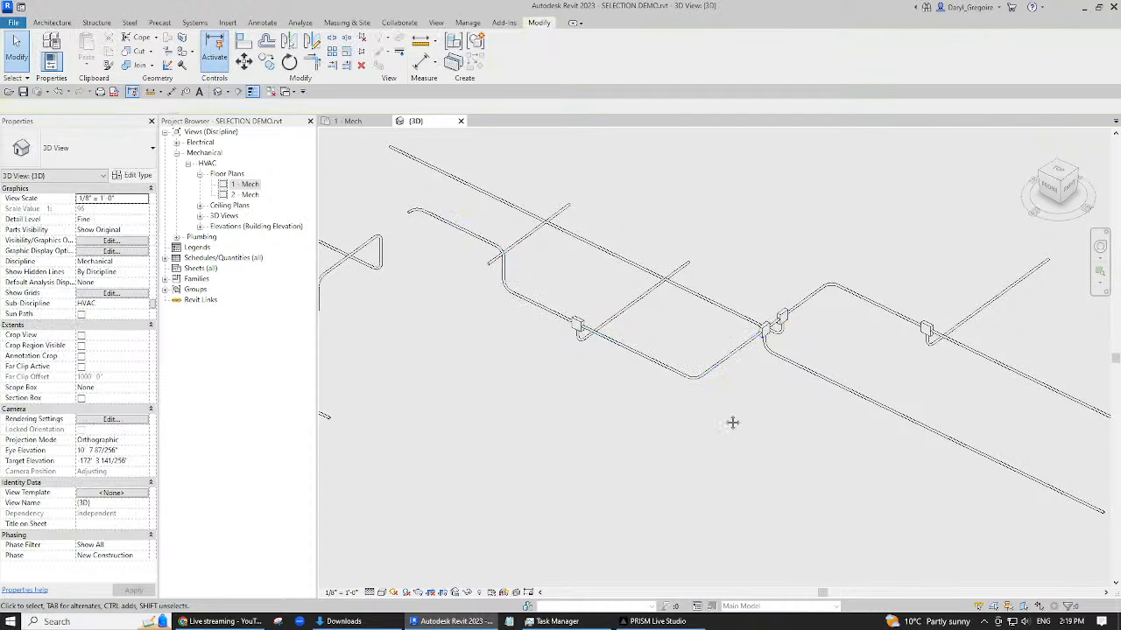
- Select all instances in the entire project of the PVC tee conduit junction box, starting from the box on the lower line, and clear the selection
{"action": "middle_click_drag", "start_coordinate": [733, 423], "coordinate": [704, 419]}
{"action": "left_click", "coordinate": [552, 321]}
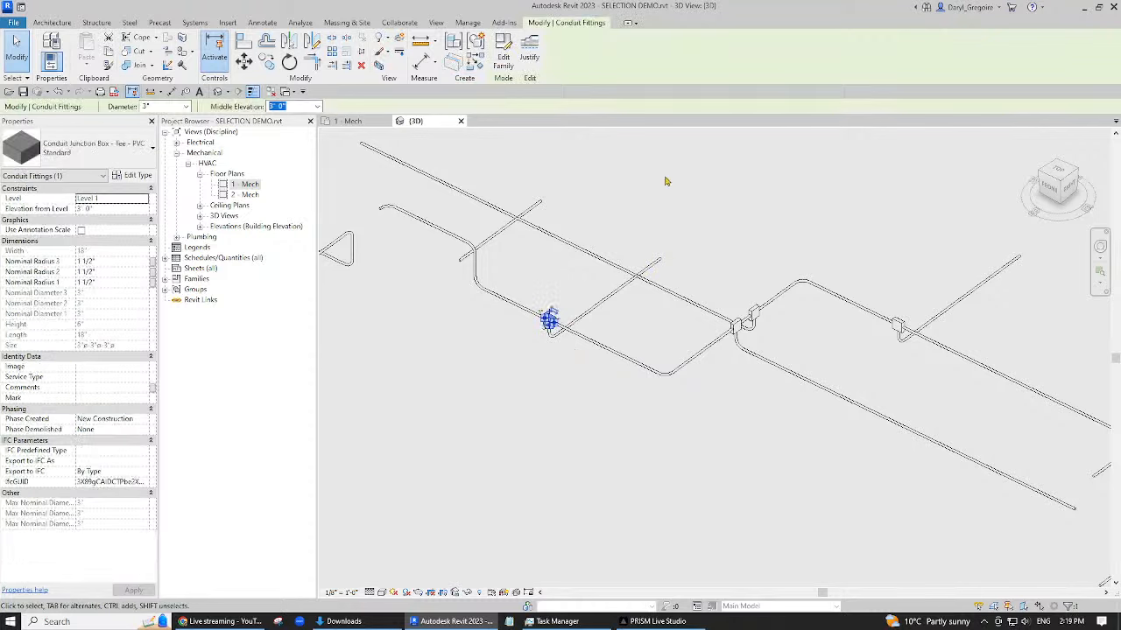
{"action": "right_click", "coordinate": [634, 183]}
{"action": "mouse_move", "coordinate": [708, 305]}
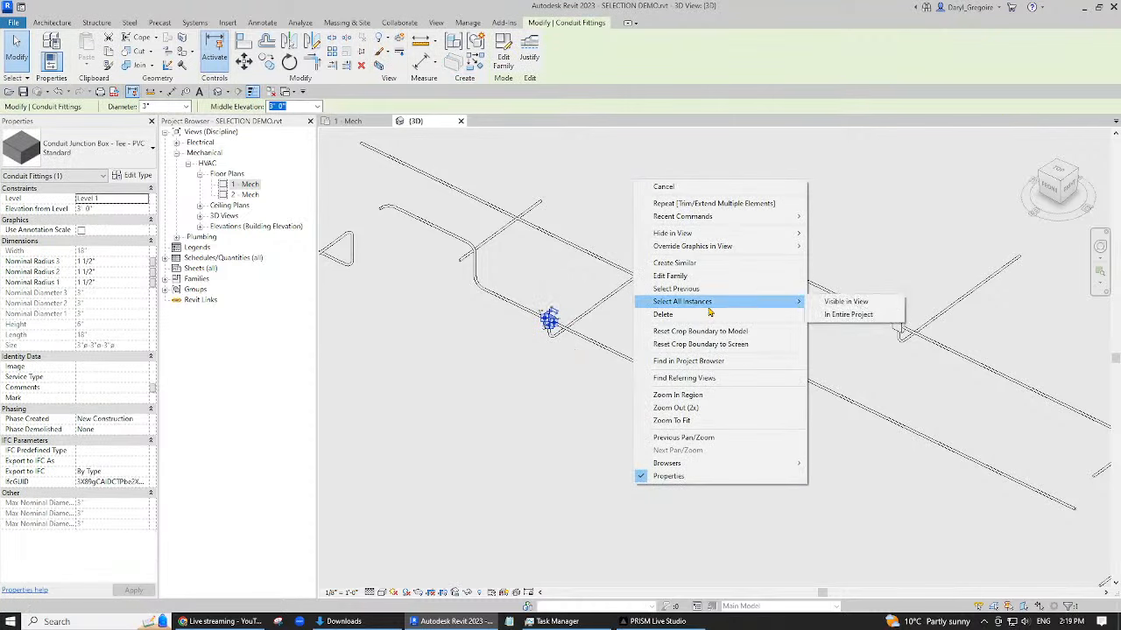
{"action": "left_click", "coordinate": [863, 315]}
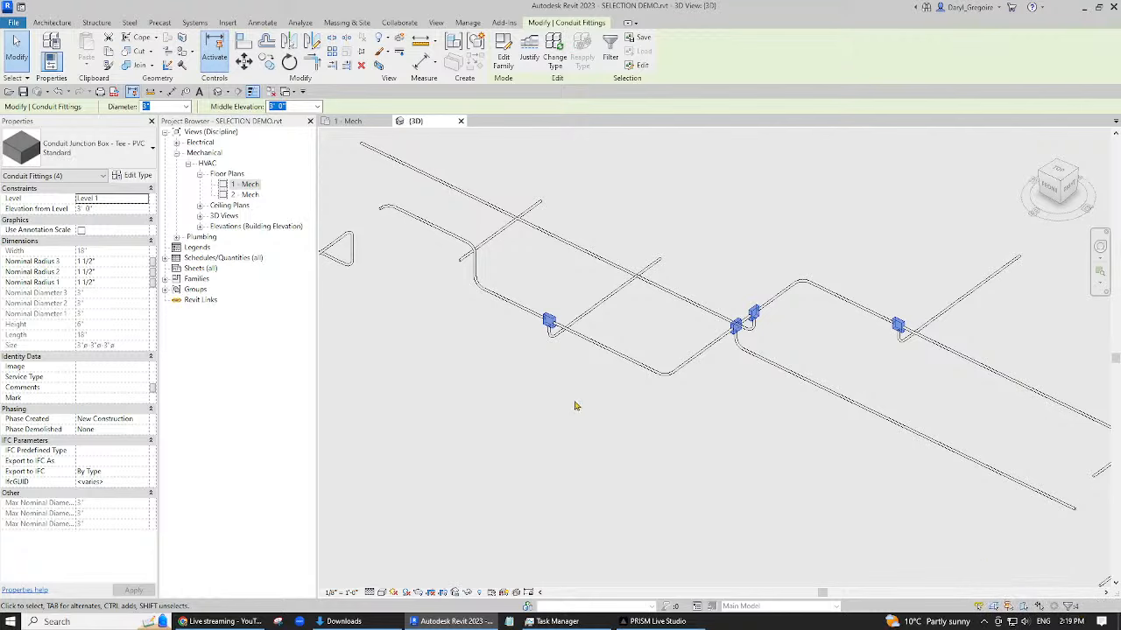
{"action": "scroll", "coordinate": [575, 407], "scroll_direction": "down", "scroll_amount": 5}
{"action": "middle_click_drag", "start_coordinate": [560, 429], "coordinate": [647, 437]}
{"action": "left_click", "coordinate": [620, 444]}
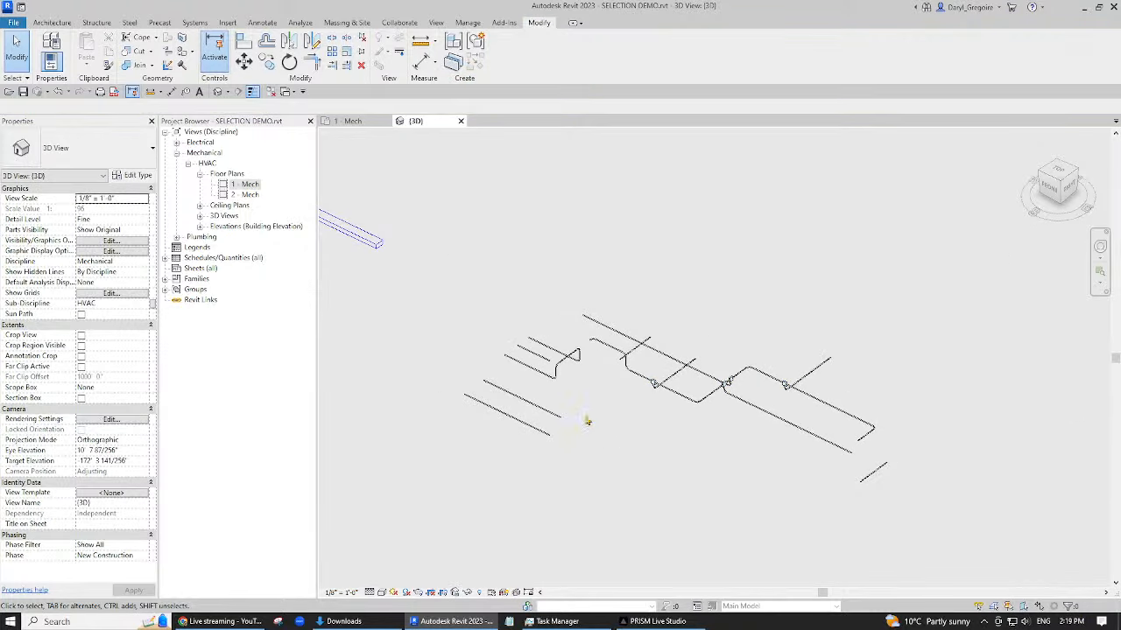
- Select all instances in the entire project of the RNC conduit elbow at the small offset run, and clear the selection
{"action": "left_click", "coordinate": [562, 370]}
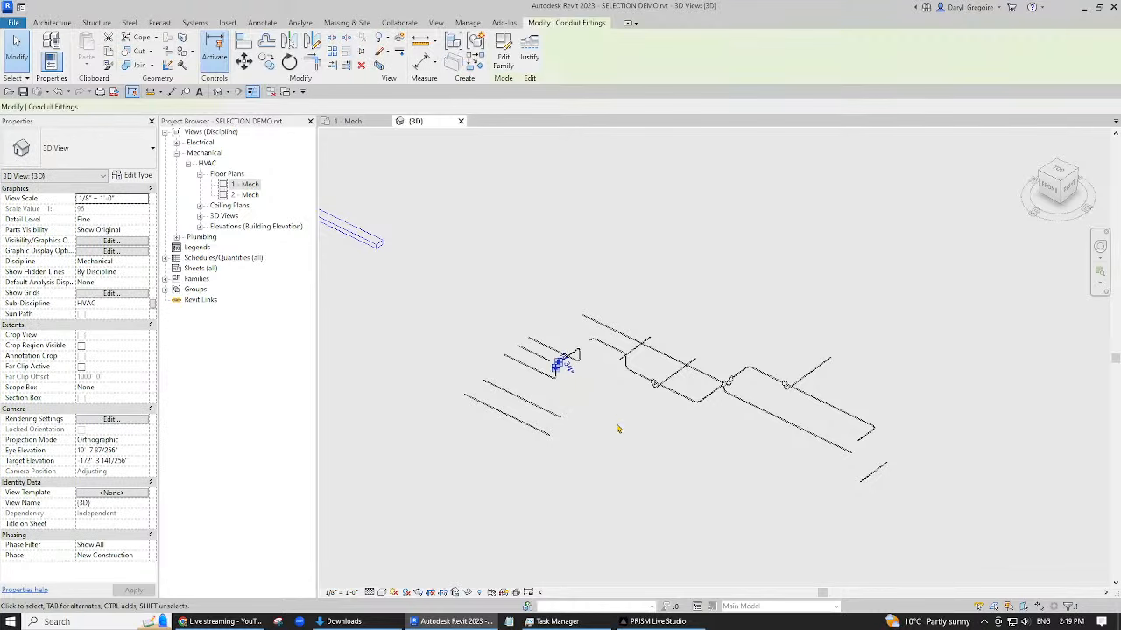
{"action": "right_click", "coordinate": [581, 194]}
{"action": "mouse_move", "coordinate": [639, 312]}
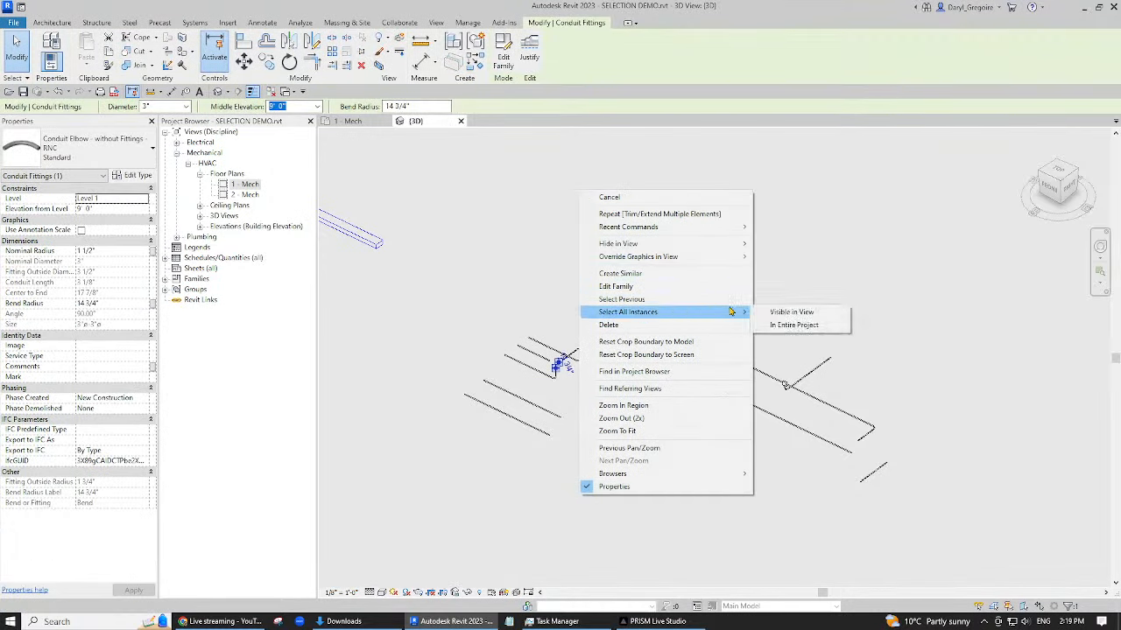
{"action": "left_click", "coordinate": [815, 327]}
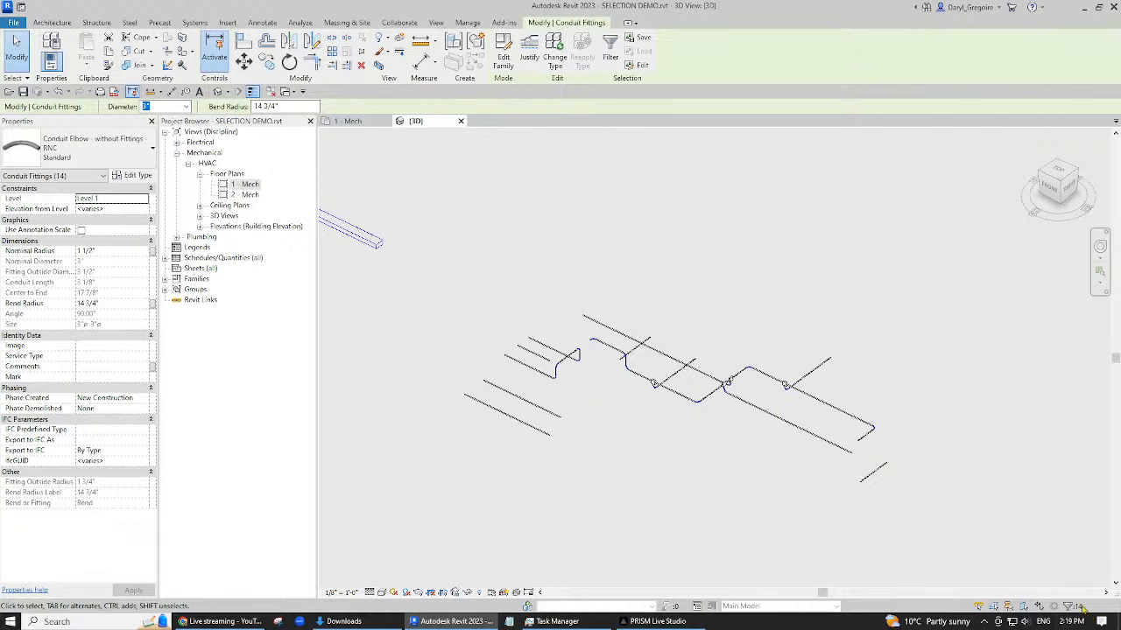
{"action": "key", "text": "Escape"}
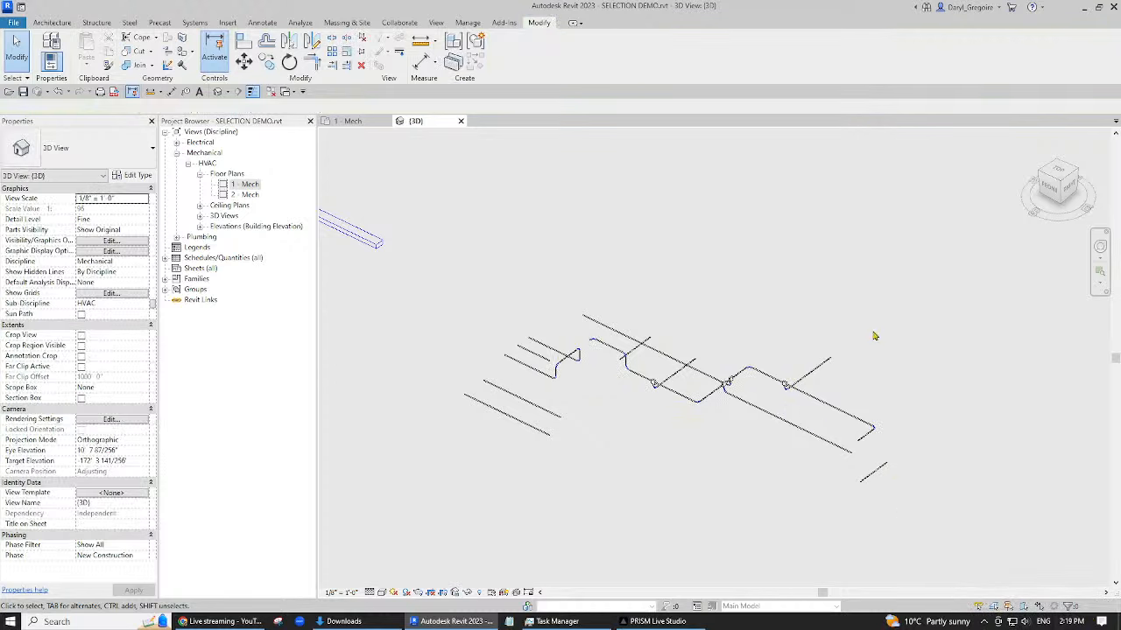
- From the project's conduit fitting families, select all instances of Conduit Coupling - Steel, type Standard, in the entire project, and return to the 3D view
{"action": "left_click", "coordinate": [174, 279]}
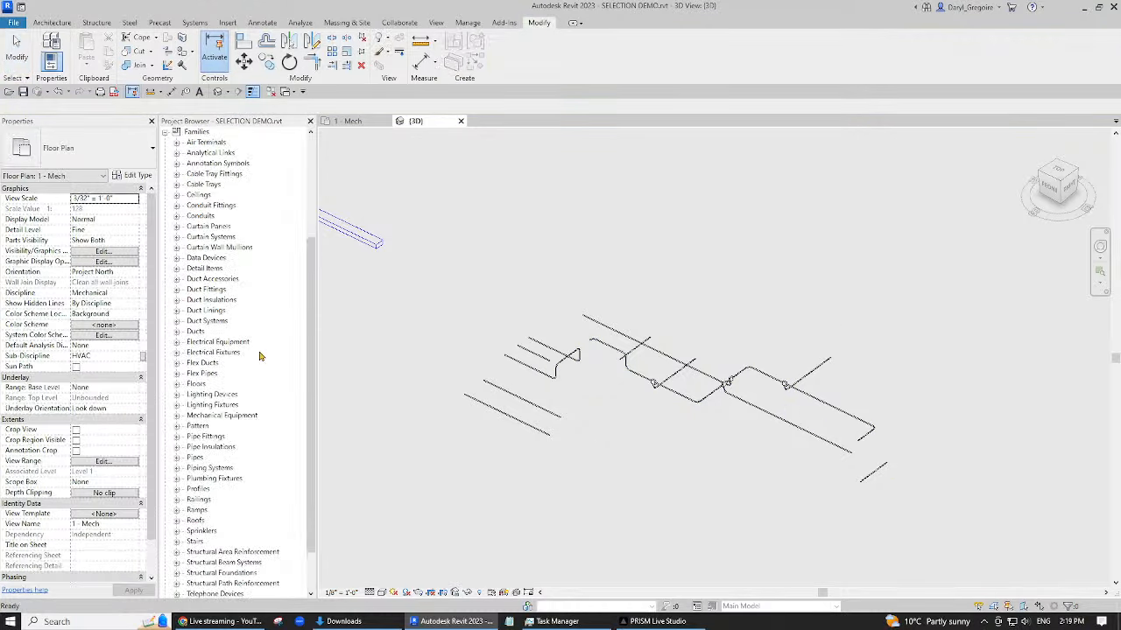
{"action": "left_click", "coordinate": [177, 205]}
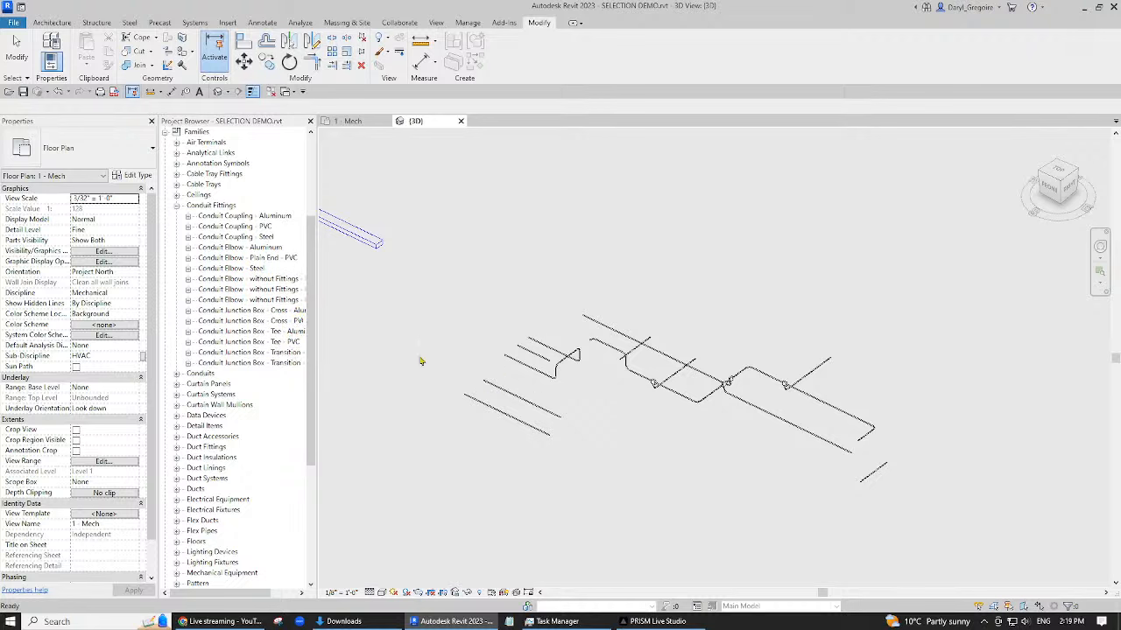
{"action": "left_click", "coordinate": [188, 237]}
{"action": "left_click", "coordinate": [223, 248]}
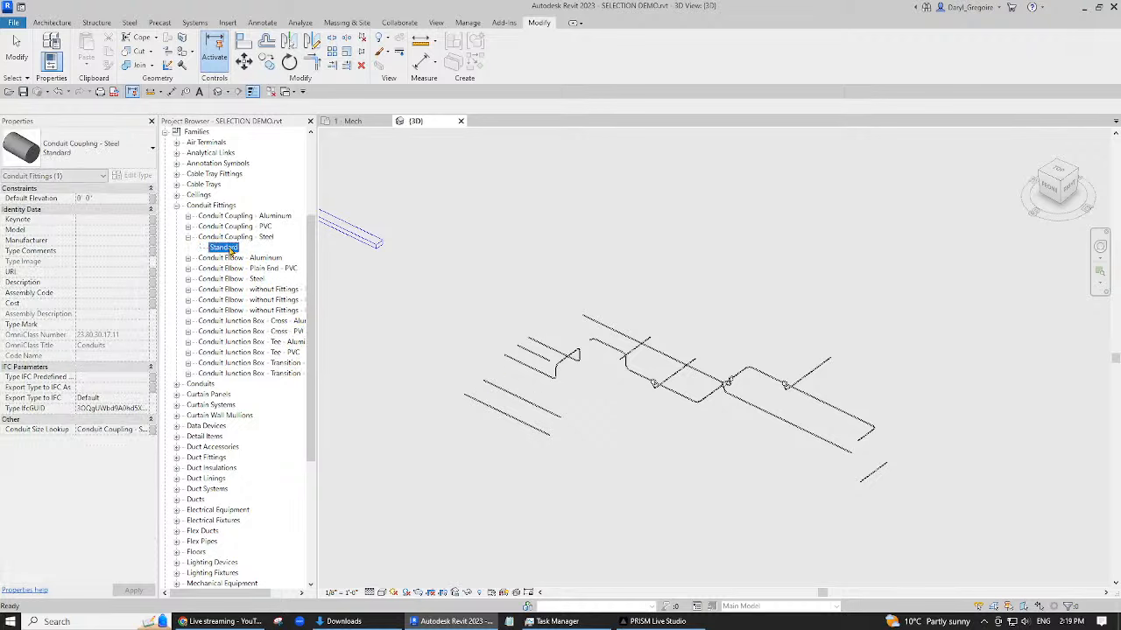
{"action": "right_click", "coordinate": [226, 248]}
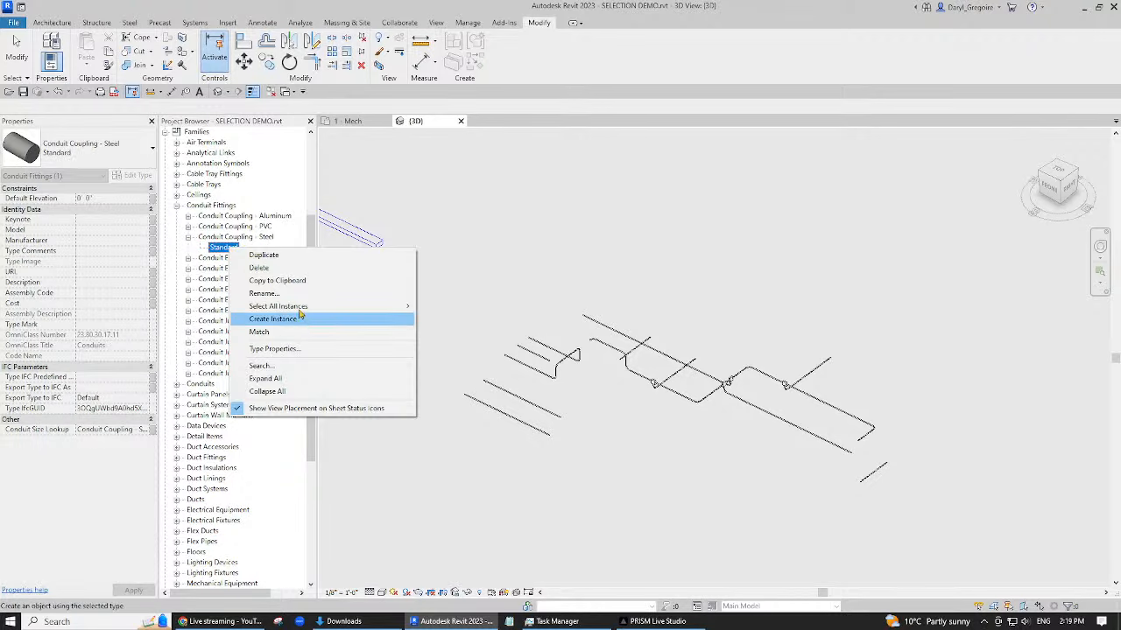
{"action": "mouse_move", "coordinate": [302, 309]}
{"action": "left_click", "coordinate": [457, 319]}
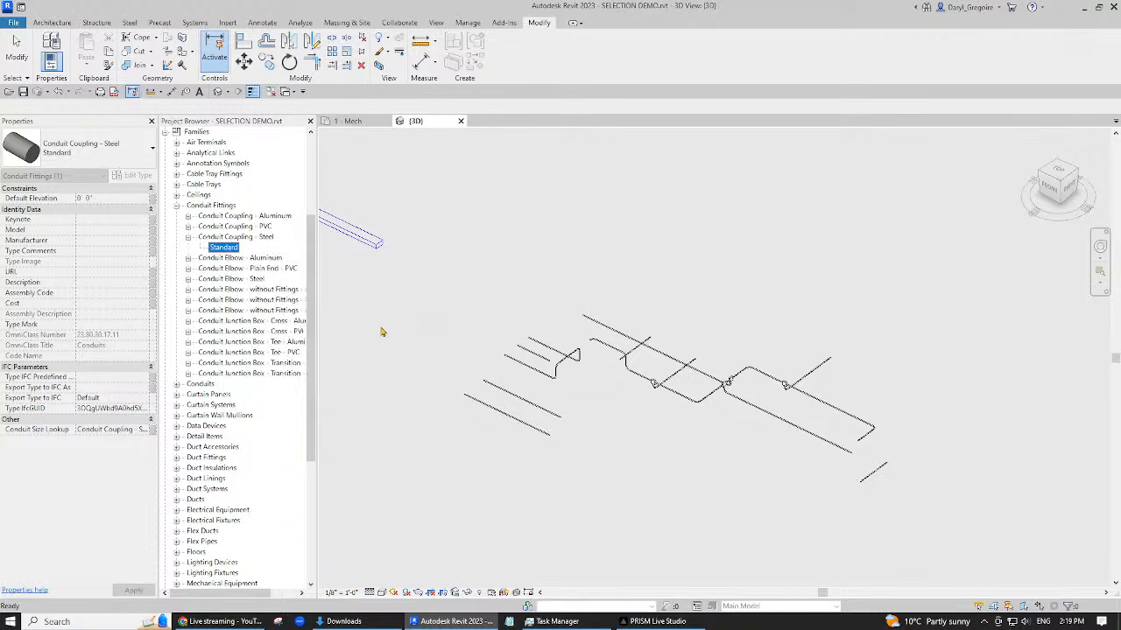
{"action": "left_click", "coordinate": [429, 325]}
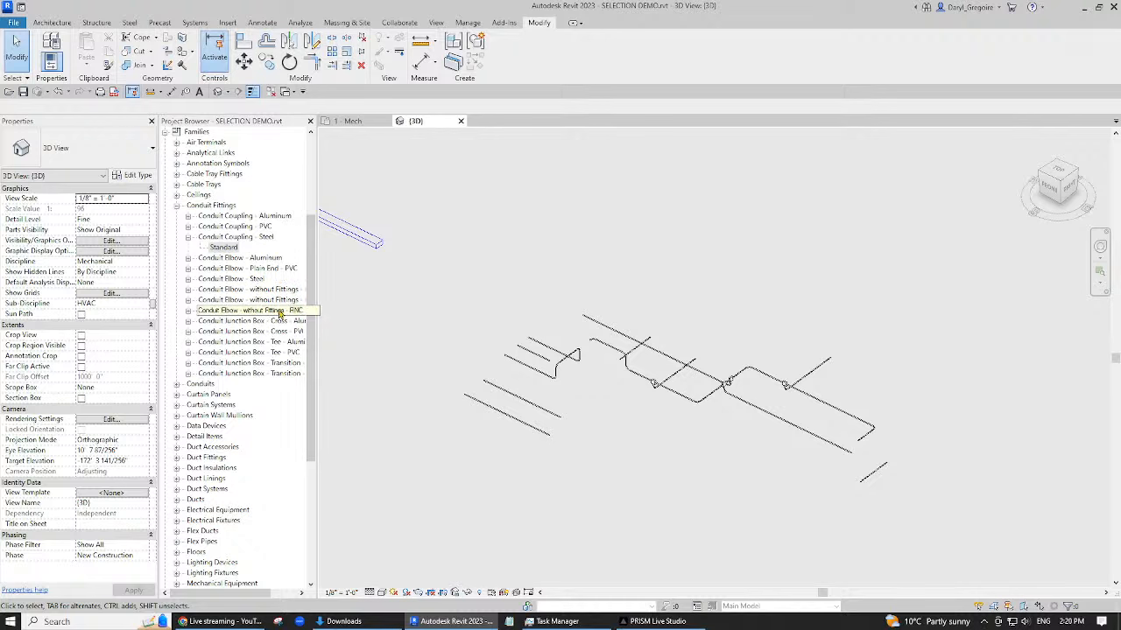
- From the project's conduit fitting families, select all instances of Conduit Elbow - without Fittings - RNC, type Standard, in the entire project
{"action": "left_click", "coordinate": [188, 311]}
{"action": "left_click", "coordinate": [223, 322]}
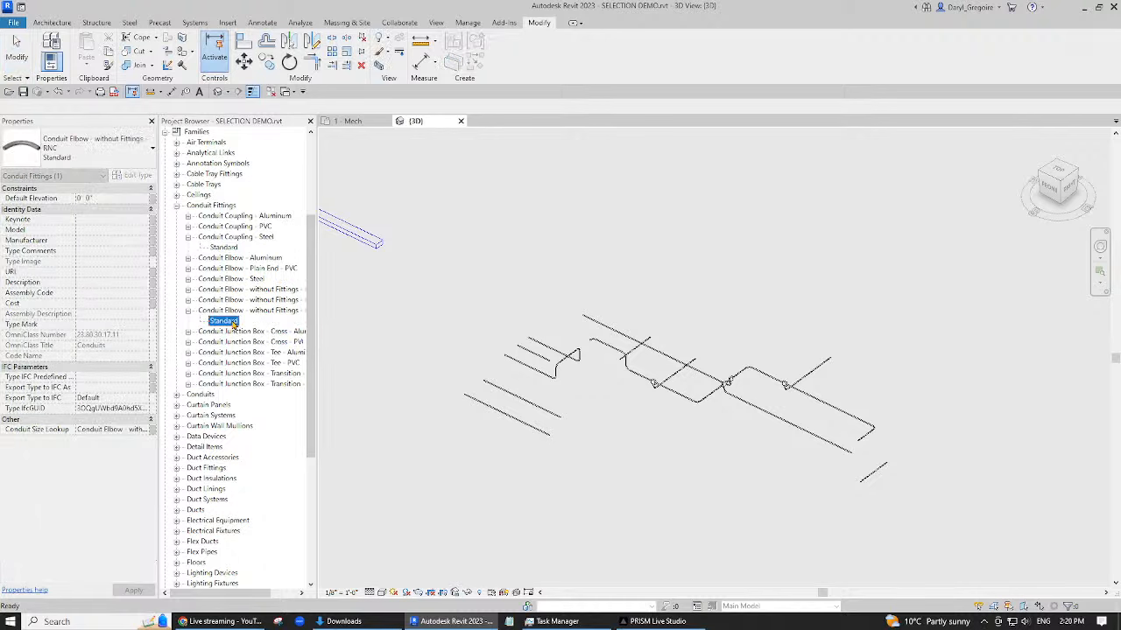
{"action": "right_click", "coordinate": [226, 323]}
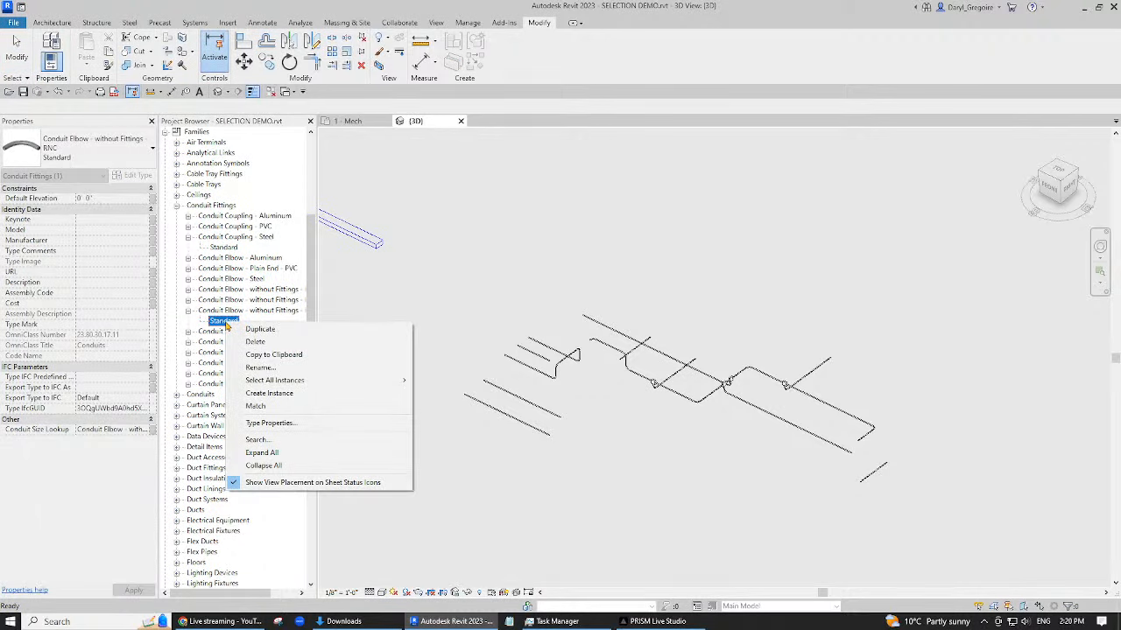
{"action": "mouse_move", "coordinate": [368, 380]}
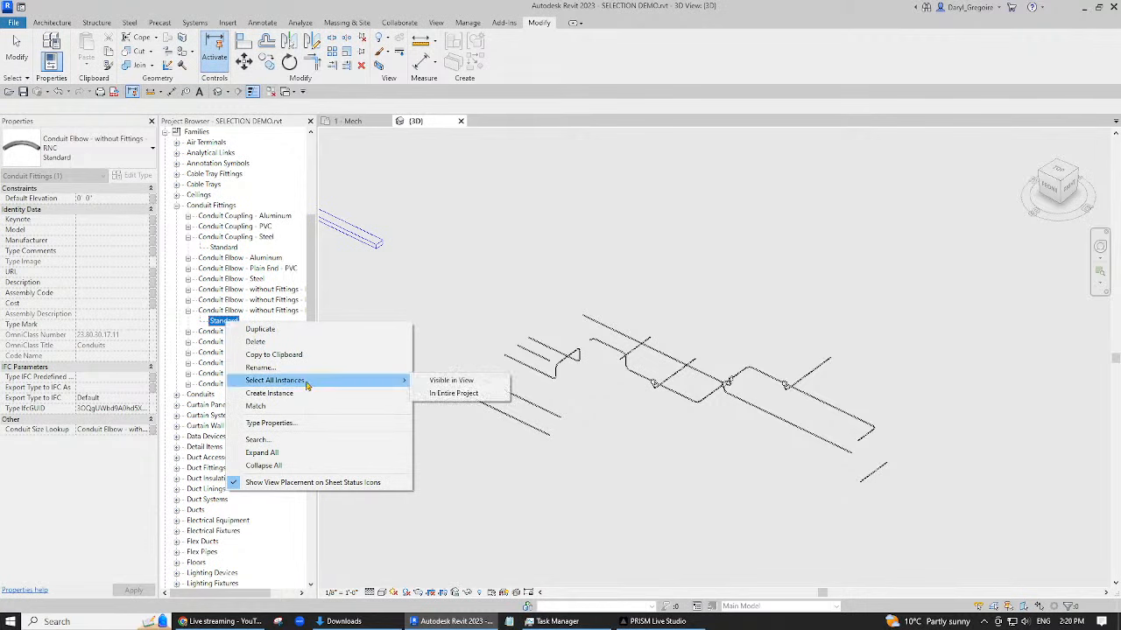
{"action": "left_click", "coordinate": [454, 395]}
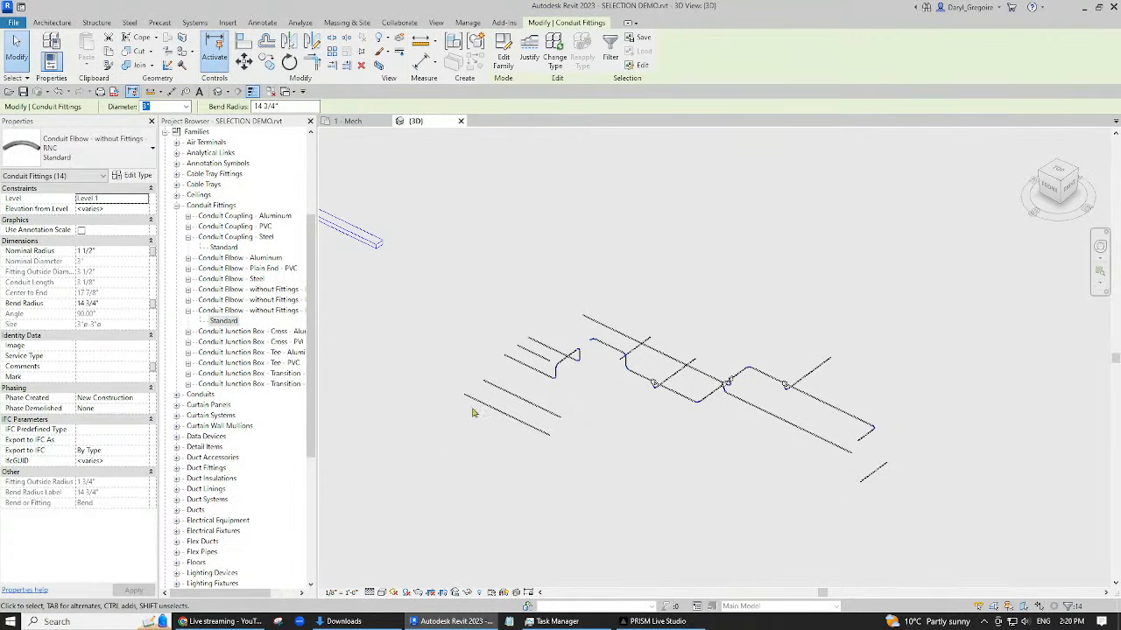
{"action": "scroll", "coordinate": [578, 375], "scroll_direction": "up", "scroll_amount": 5}
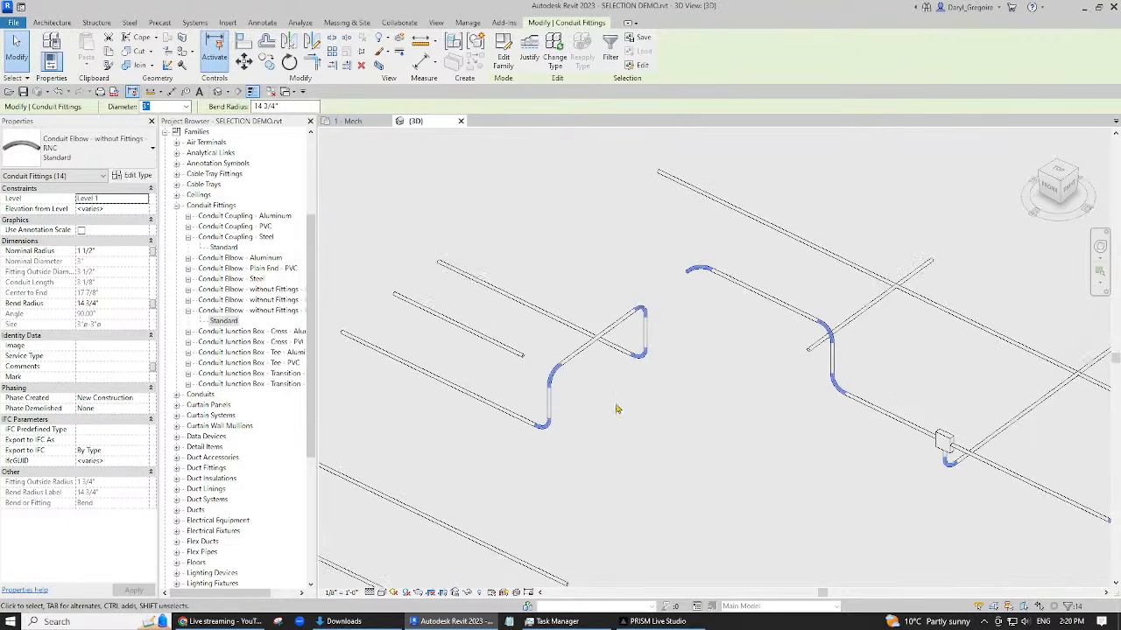
- Repeat Select All Instances for the Standard type of the RNC conduit elbow without fittings, and clear the selection
{"action": "right_click", "coordinate": [220, 322]}
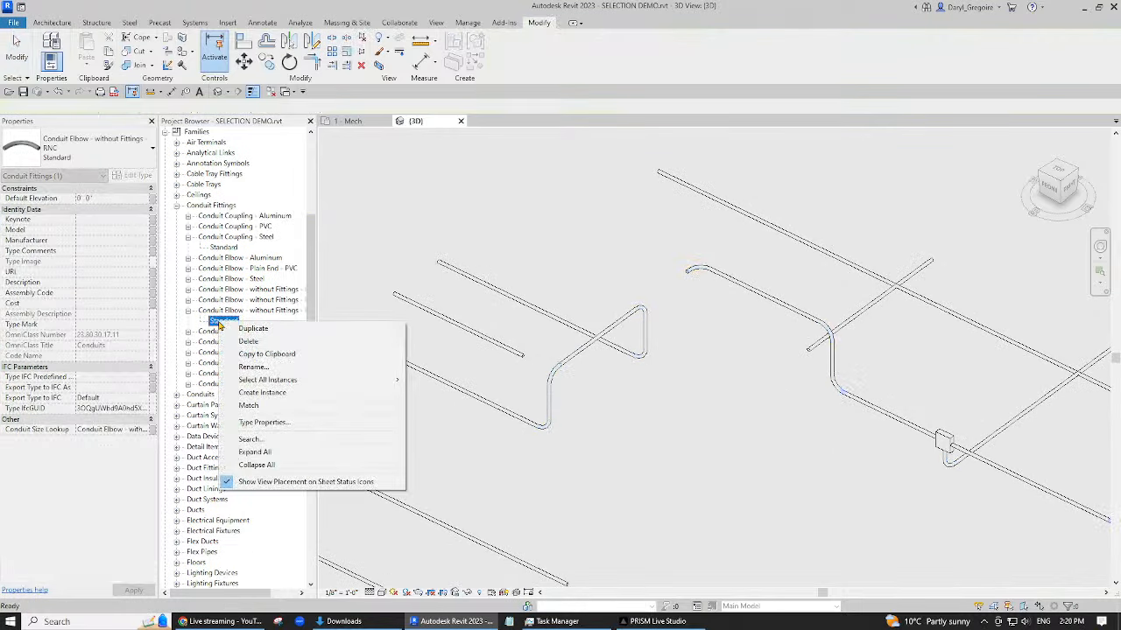
{"action": "mouse_move", "coordinate": [287, 381]}
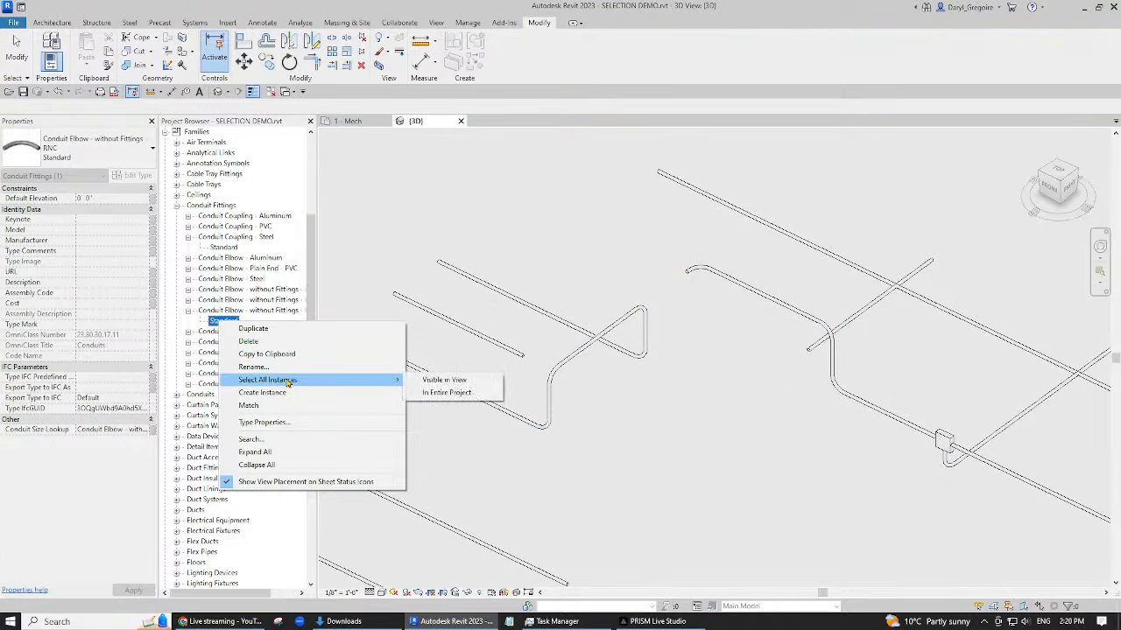
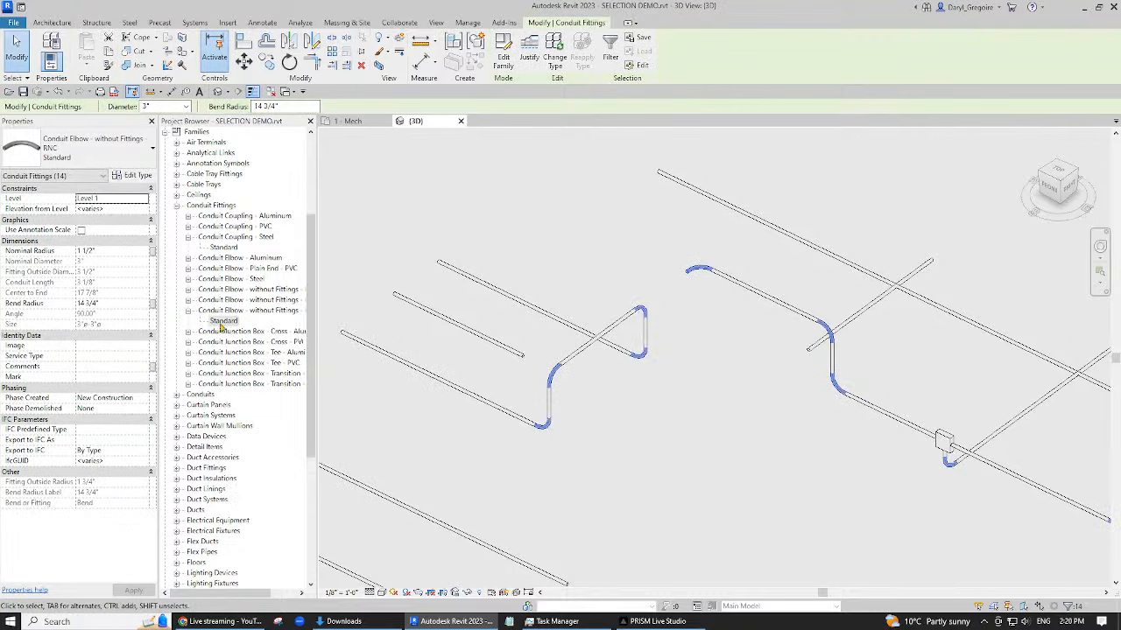
{"action": "scroll", "coordinate": [221, 326], "scroll_direction": "down", "scroll_amount": 1}
{"action": "scroll", "coordinate": [651, 472], "scroll_direction": "down", "scroll_amount": 4}
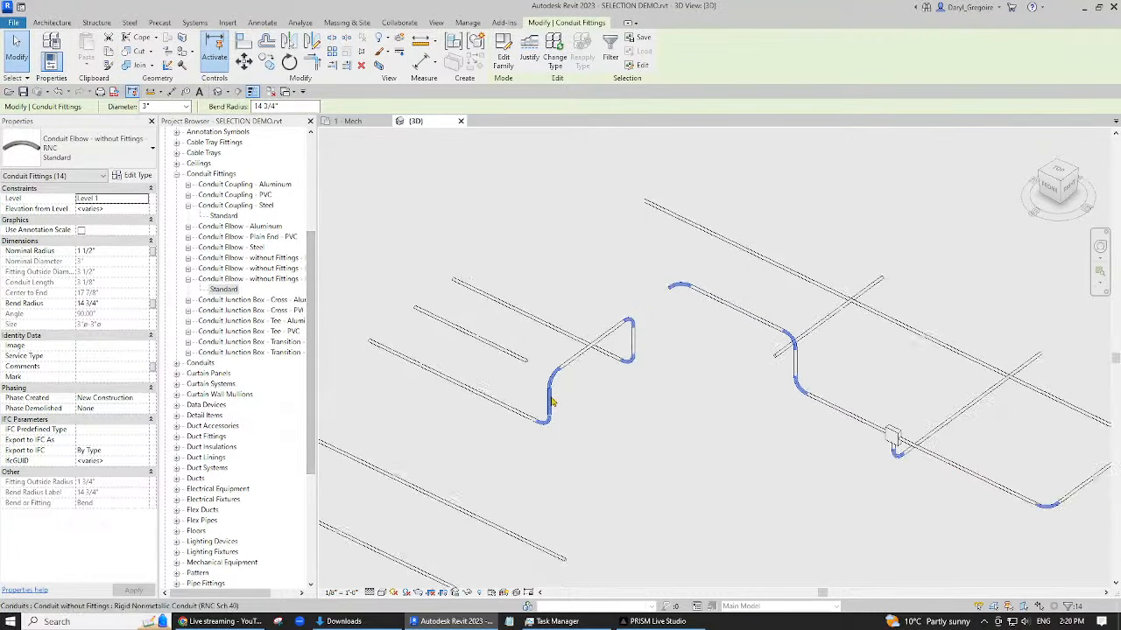
{"action": "middle_click_drag", "start_coordinate": [651, 472], "coordinate": [563, 402]}
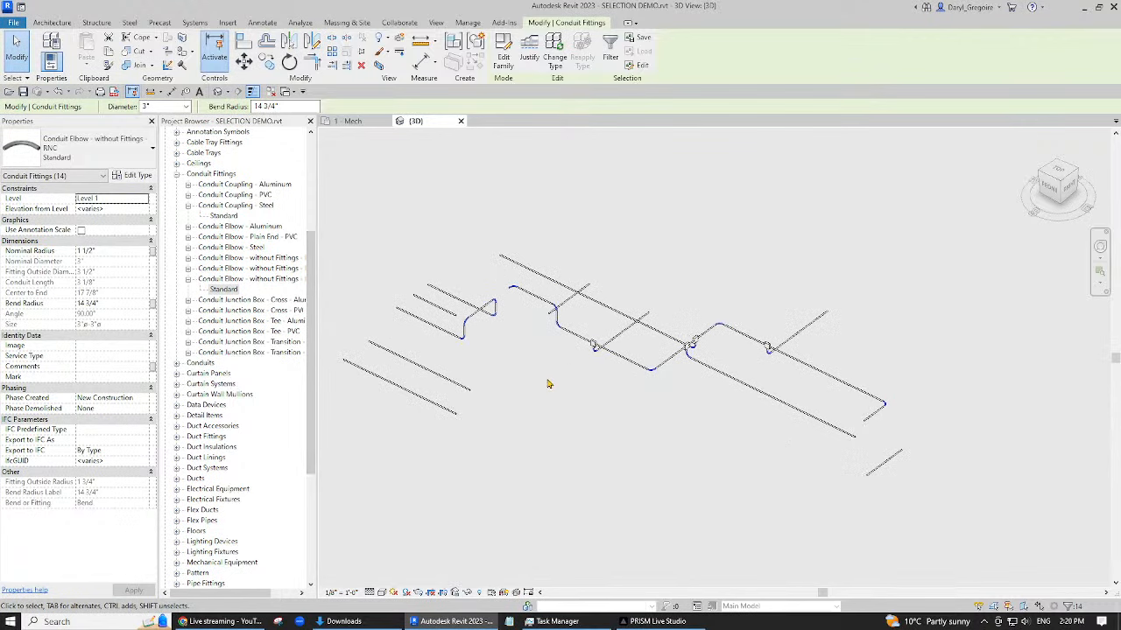
{"action": "left_click", "coordinate": [550, 380]}
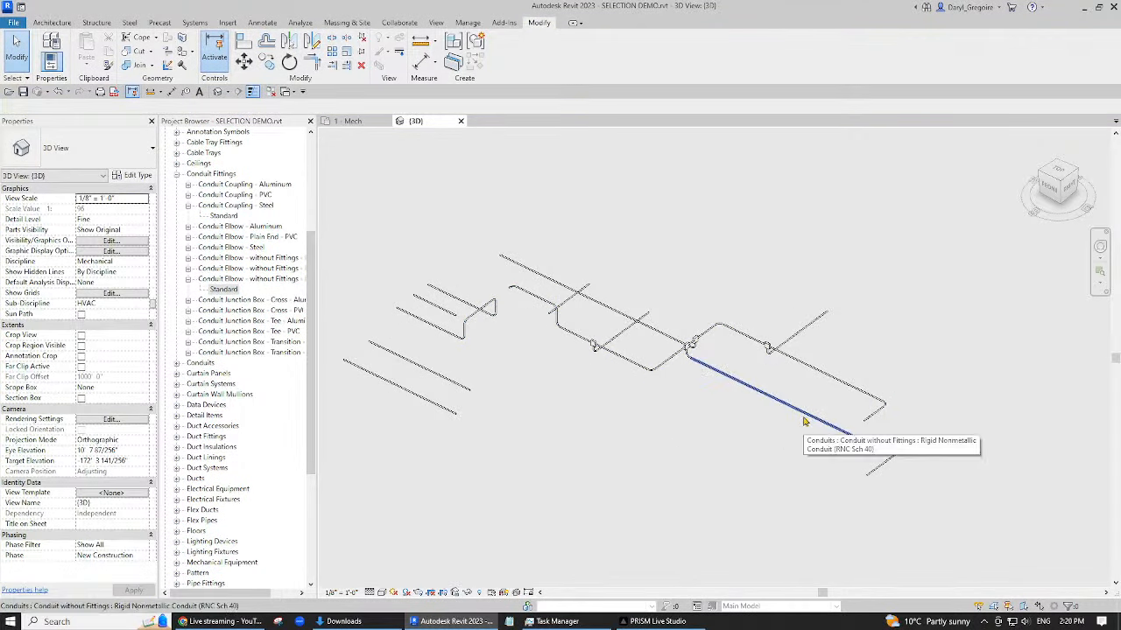
- Select the whole connected conduit network from its lower line, save the selection as "Conduit 001", and clear the selection
{"action": "key", "text": "Tab"}
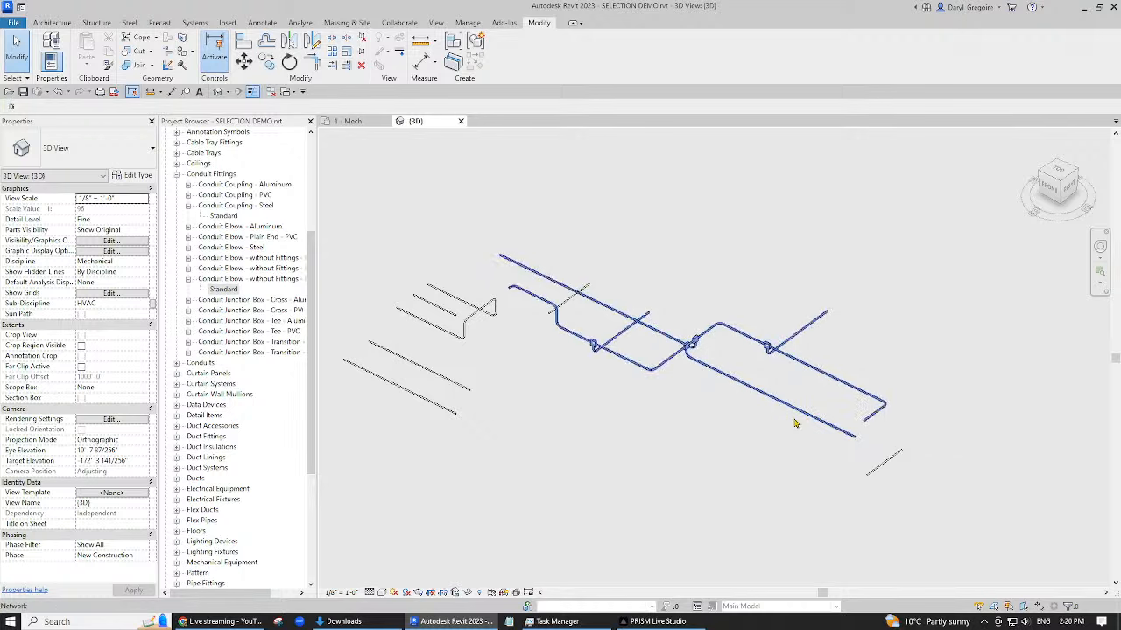
{"action": "left_click", "coordinate": [795, 421]}
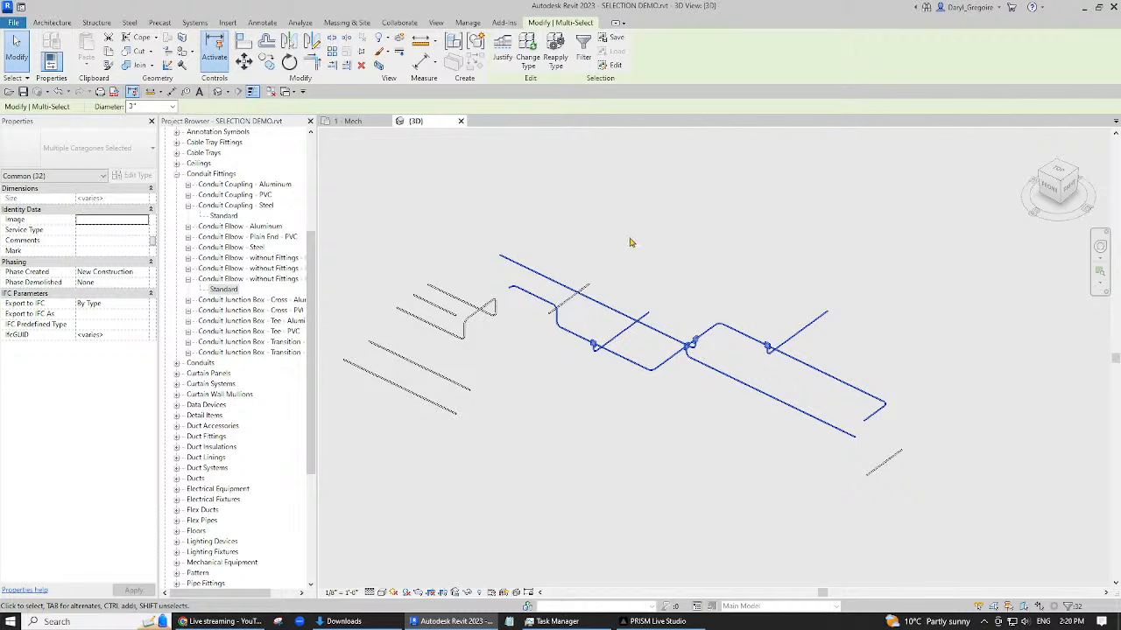
{"action": "left_click", "coordinate": [617, 40]}
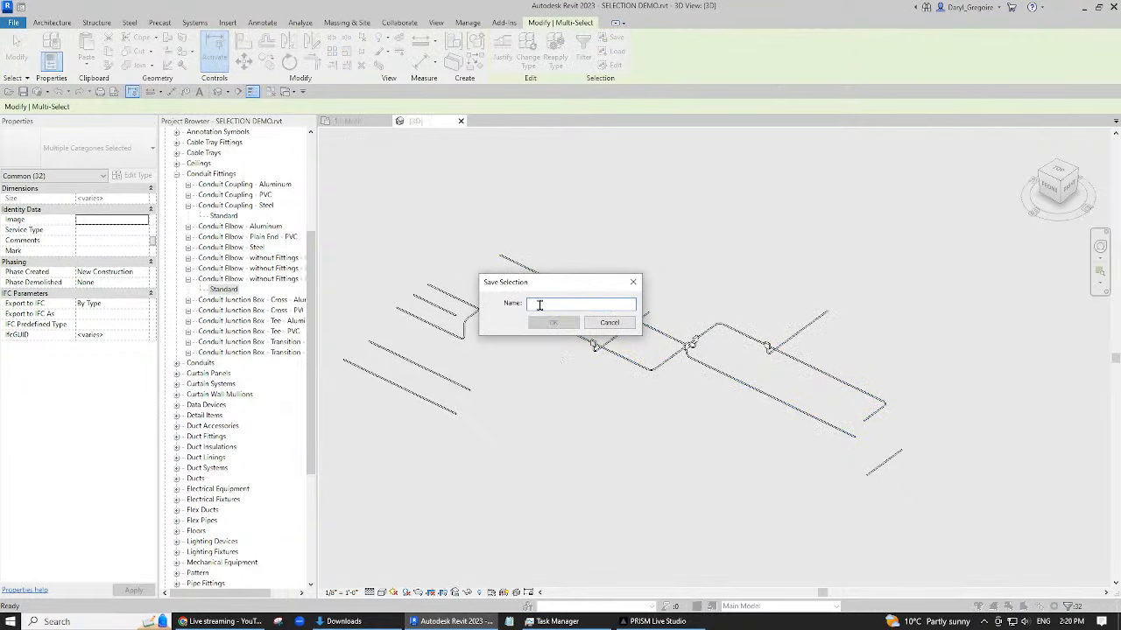
{"action": "type", "text": "conduit 001"}
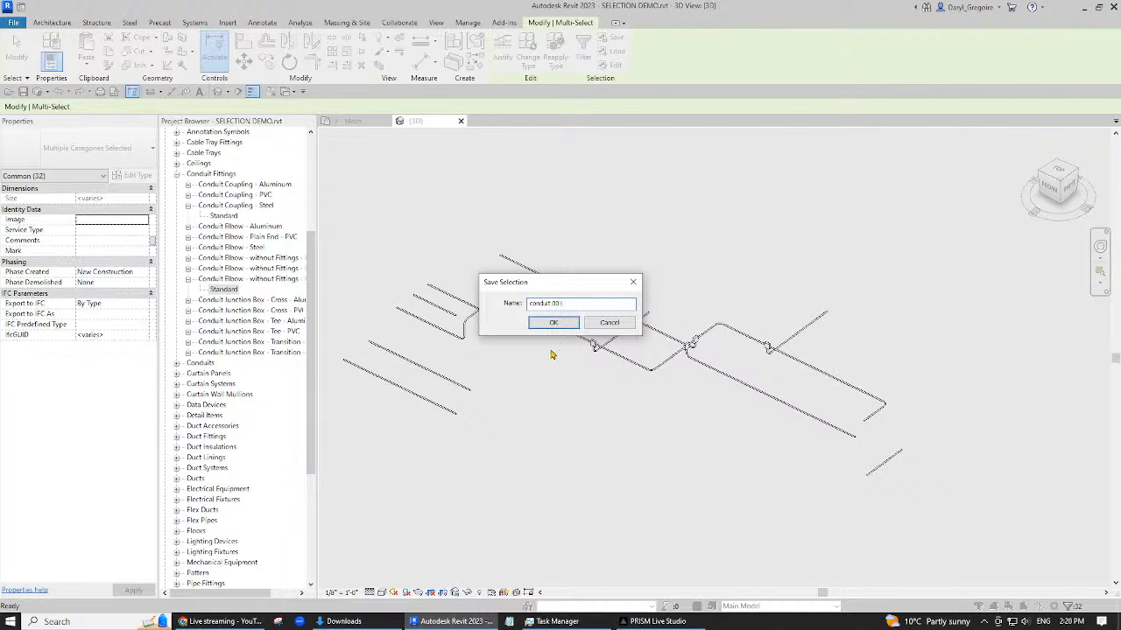
{"action": "left_click_drag", "start_coordinate": [533, 303], "coordinate": [488, 305]}
{"action": "type", "text": "C"}
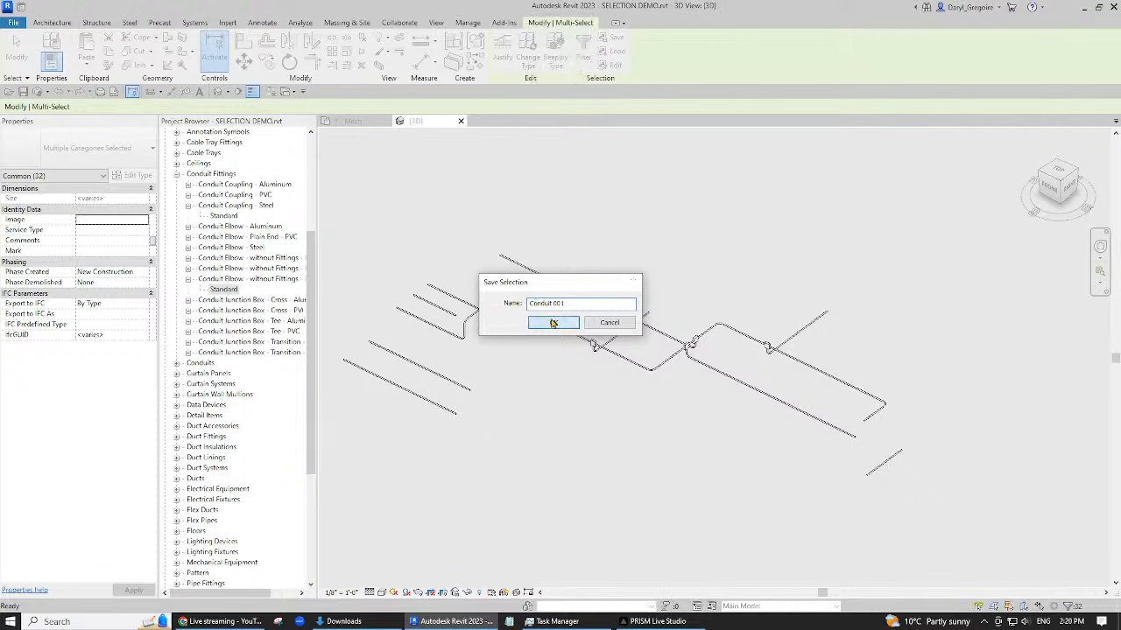
{"action": "left_click", "coordinate": [553, 324]}
{"action": "left_click", "coordinate": [698, 209]}
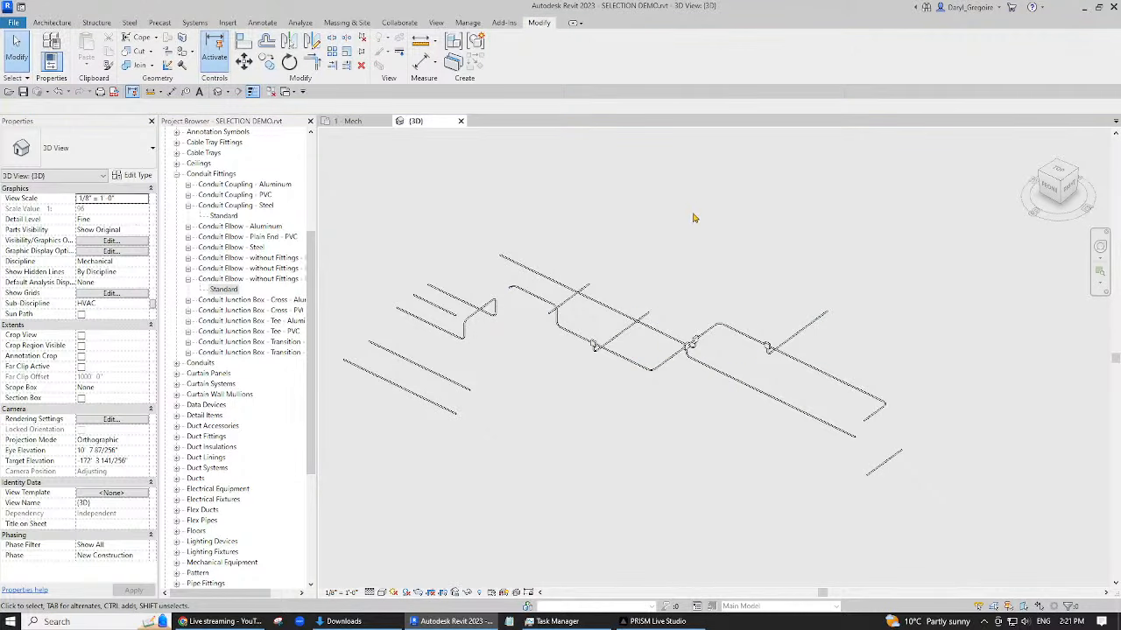
- Load the saved selection Conduit 001 to reselect the conduit network, and clear the selection
{"action": "scroll", "coordinate": [692, 215], "scroll_direction": "down", "scroll_amount": 5}
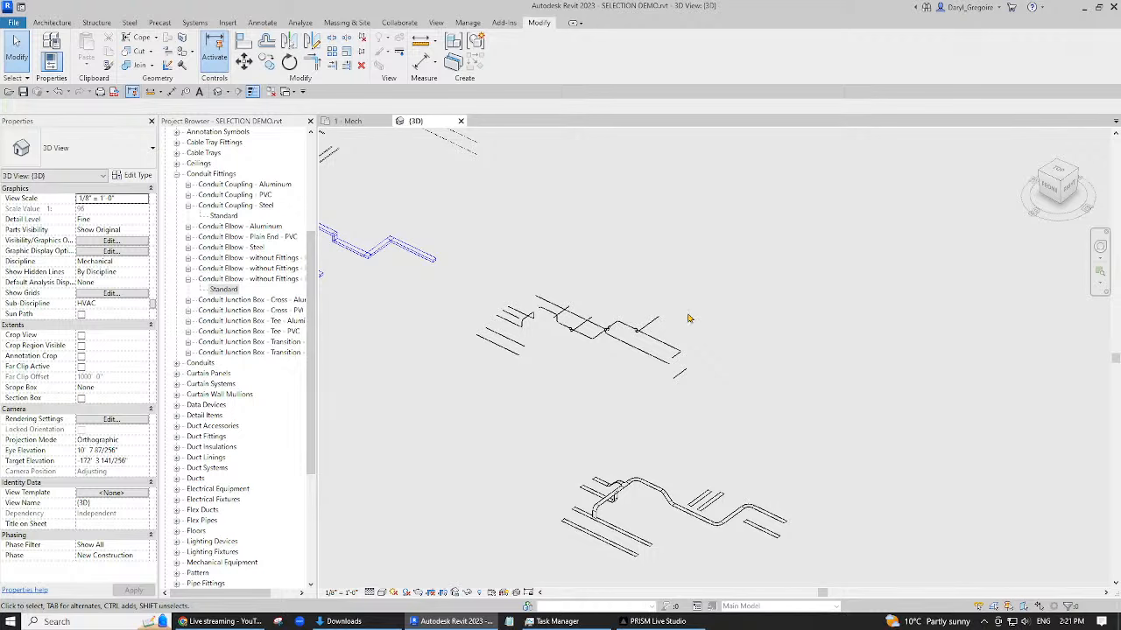
{"action": "middle_click_drag", "start_coordinate": [762, 261], "coordinate": [740, 268]}
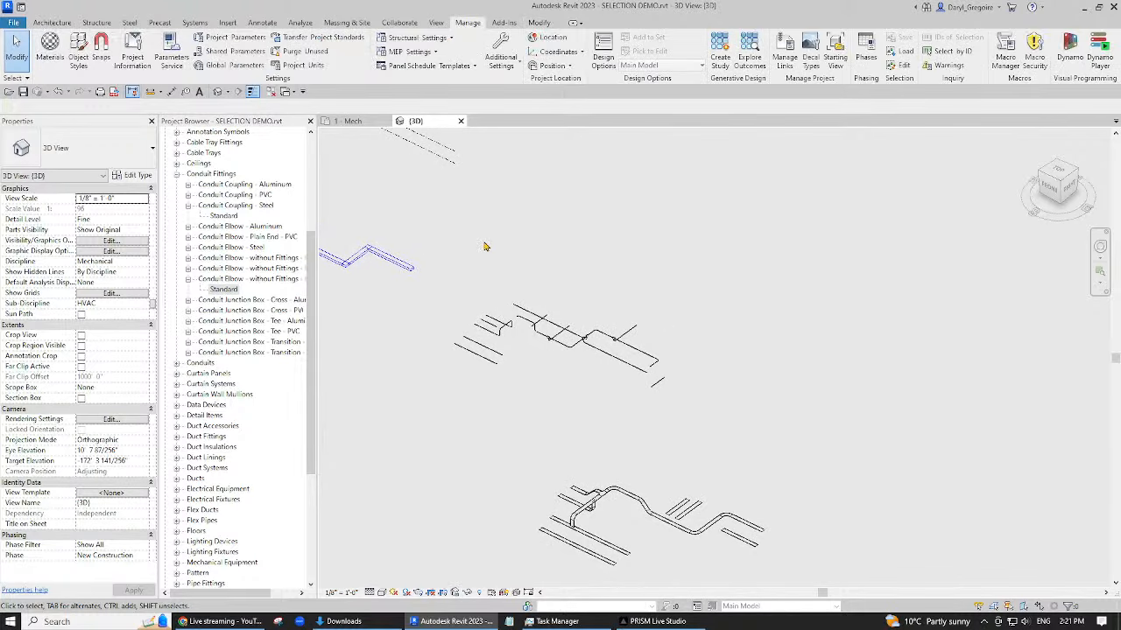
{"action": "left_click", "coordinate": [903, 52]}
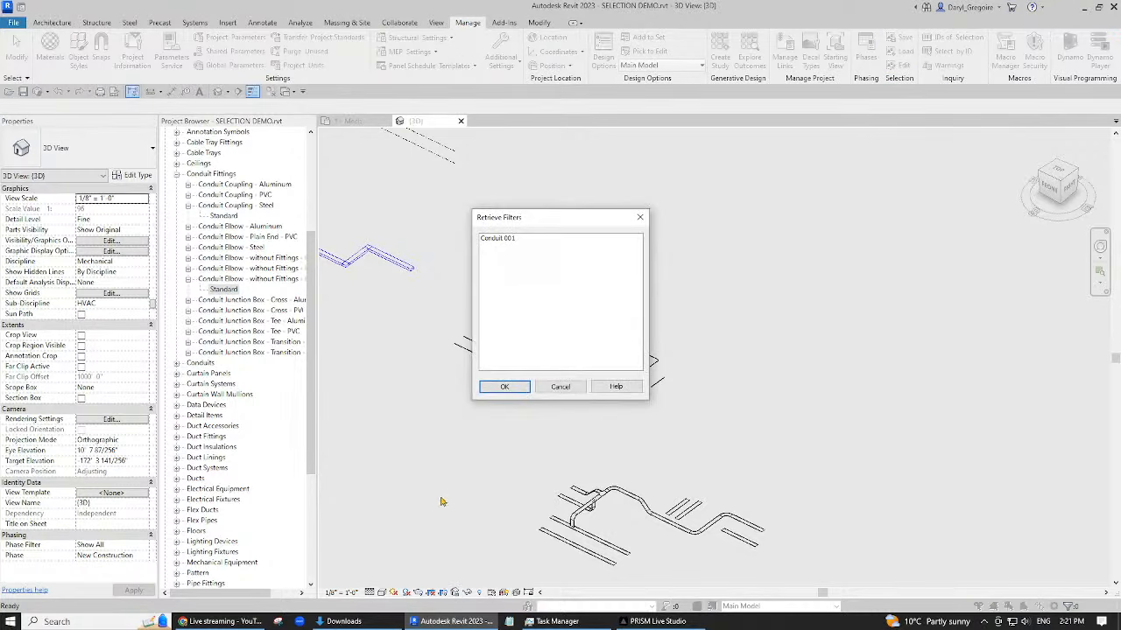
{"action": "left_click", "coordinate": [507, 243]}
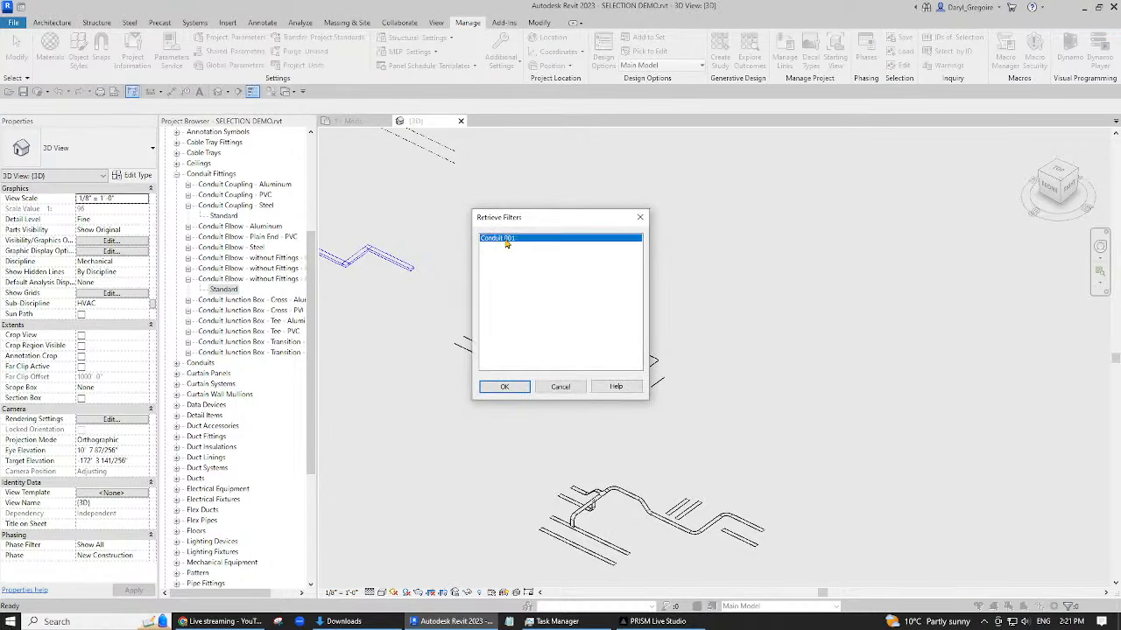
{"action": "left_click", "coordinate": [504, 386]}
{"action": "scroll", "coordinate": [598, 388], "scroll_direction": "up", "scroll_amount": 5}
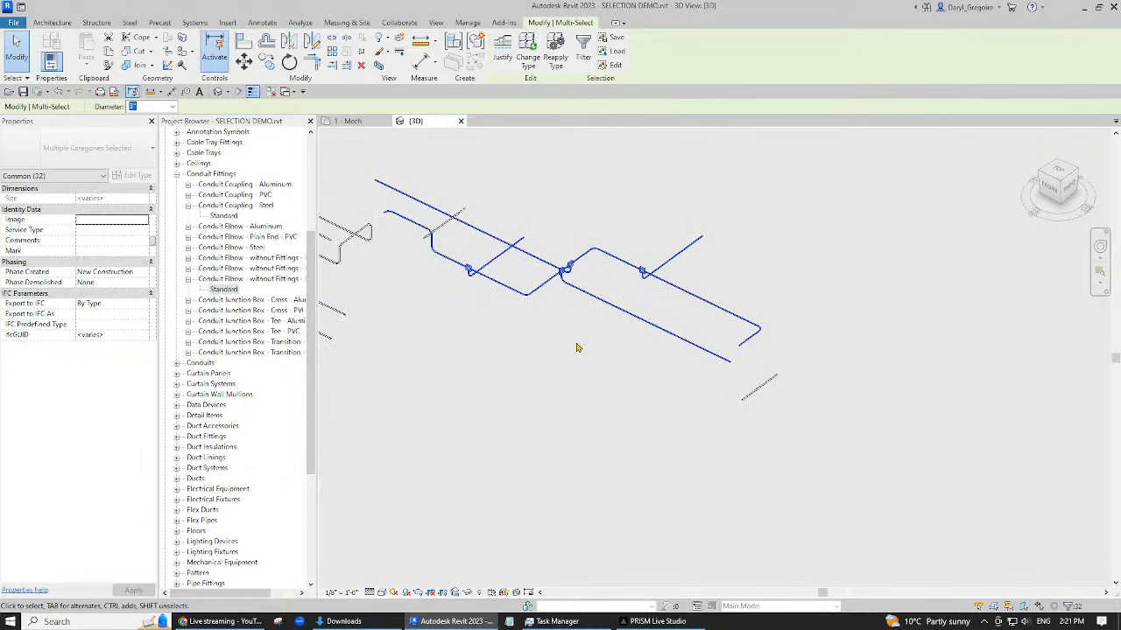
{"action": "key", "text": "Escape"}
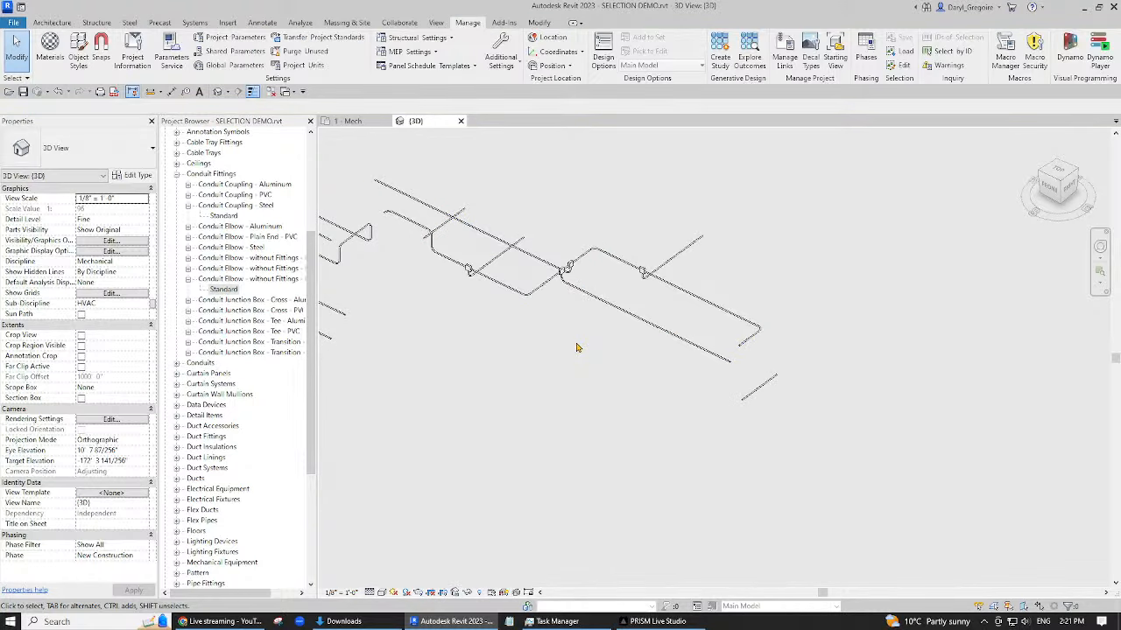
- Select the cable tray run's two branches, tee, bends and straight sections through the sloped offset piece, leaving out the vertical drop's bend
{"action": "scroll", "coordinate": [575, 350], "scroll_direction": "down", "scroll_amount": 3}
{"action": "middle_click_drag", "start_coordinate": [615, 458], "coordinate": [517, 298]}
{"action": "scroll", "coordinate": [553, 396], "scroll_direction": "up", "scroll_amount": 3}
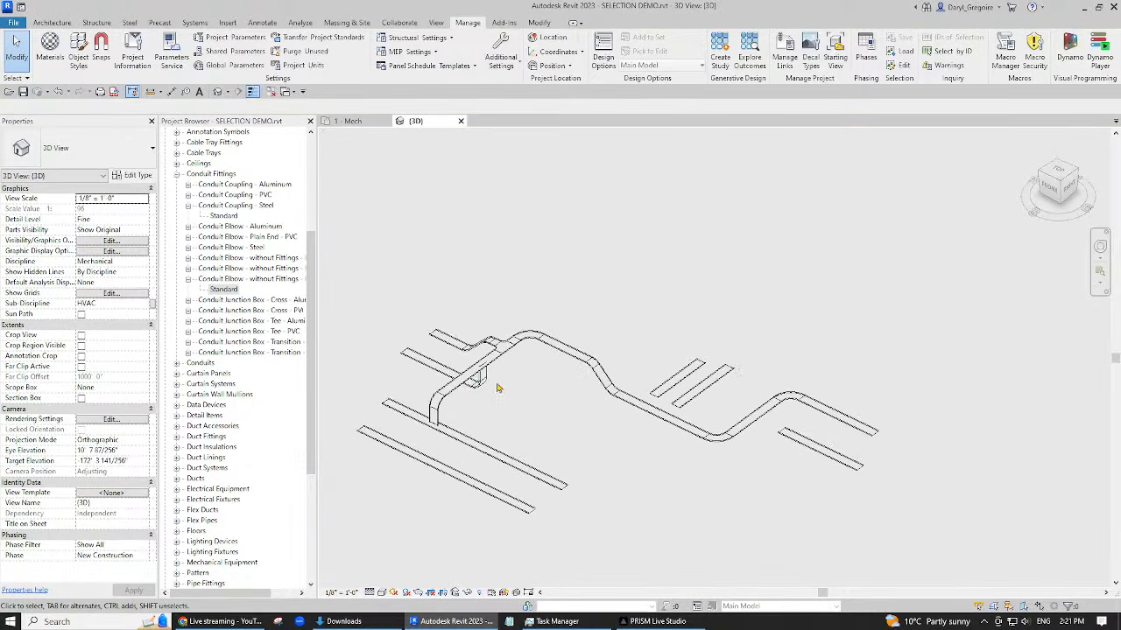
{"action": "left_click", "coordinate": [425, 369]}
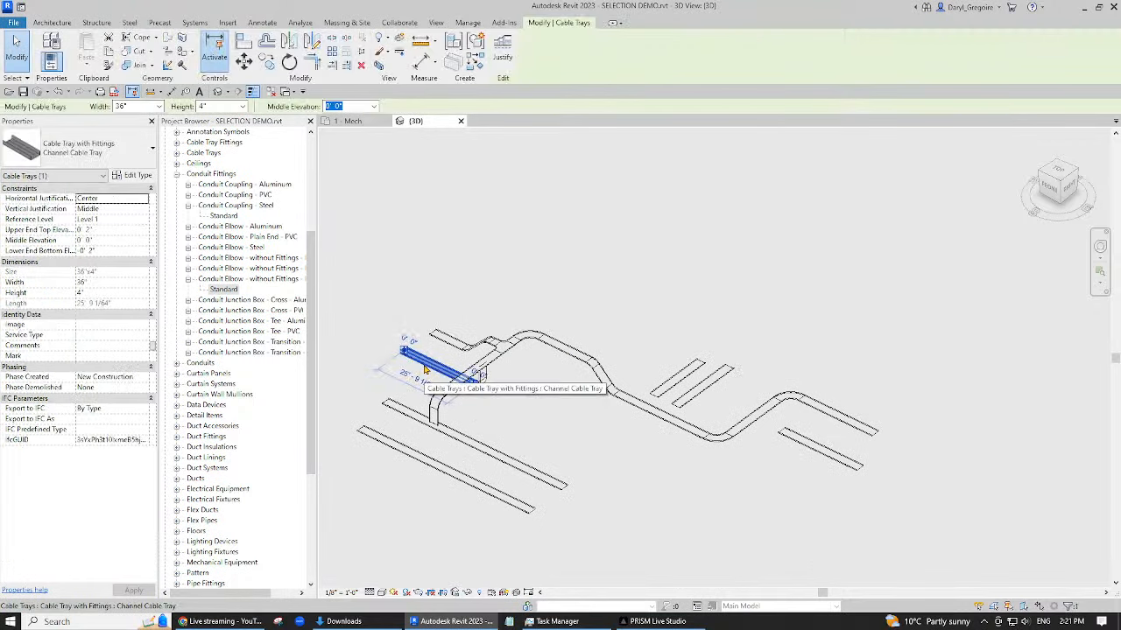
{"action": "left_click_drag", "start_coordinate": [378, 299], "coordinate": [578, 422]}
{"action": "left_click", "coordinate": [594, 361], "text": "ctrl"}
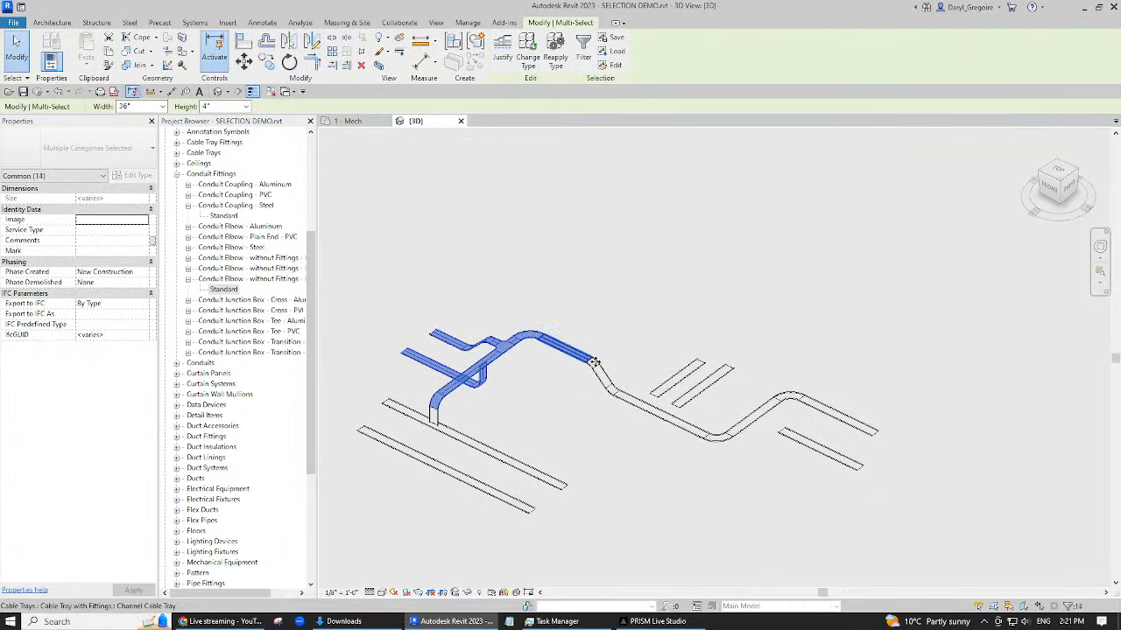
{"action": "scroll", "coordinate": [592, 373], "scroll_direction": "up", "scroll_amount": 2}
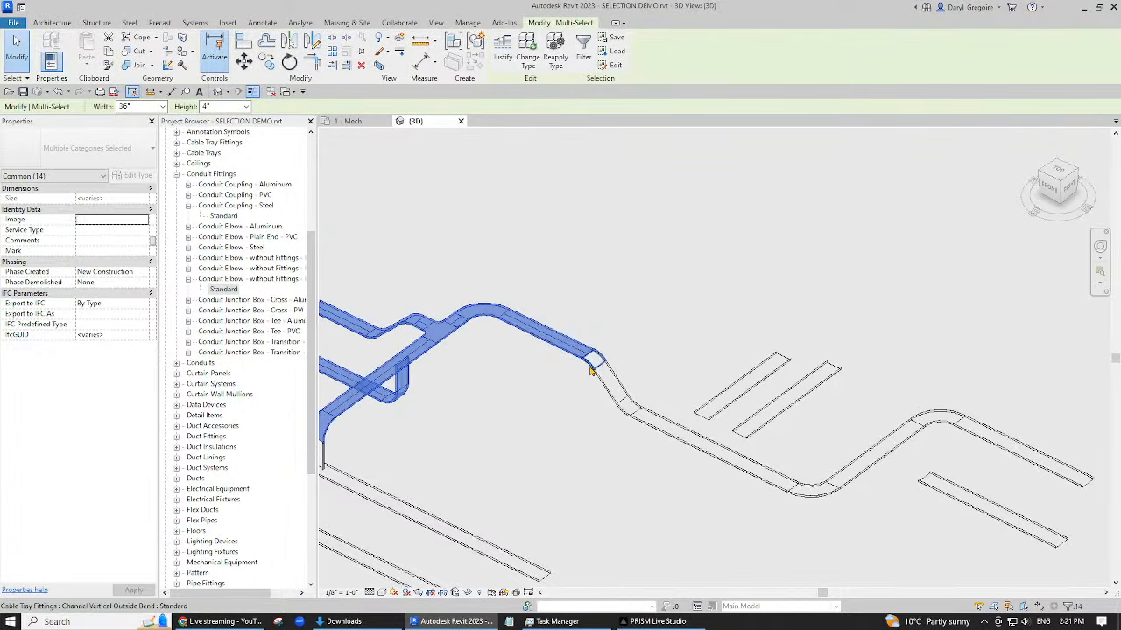
{"action": "left_click", "coordinate": [594, 366]}
{"action": "left_click_drag", "start_coordinate": [611, 286], "coordinate": [354, 426]}
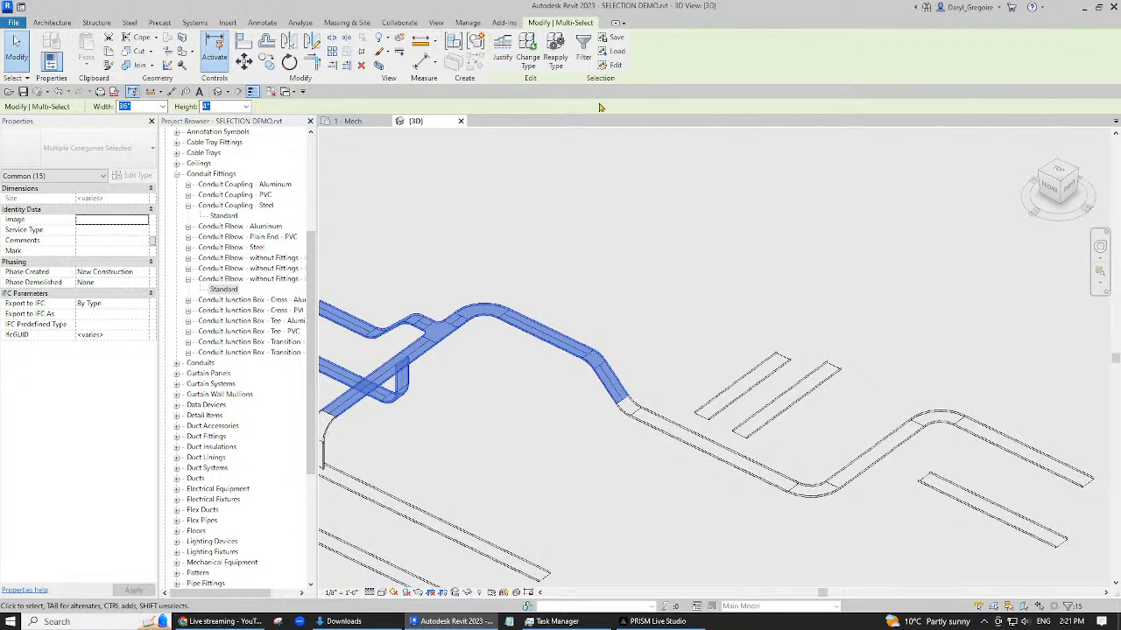
- Save the selected cable tray pieces as "SELECTION CABLE TRAY 1" and clear the selection
{"action": "left_click", "coordinate": [616, 37]}
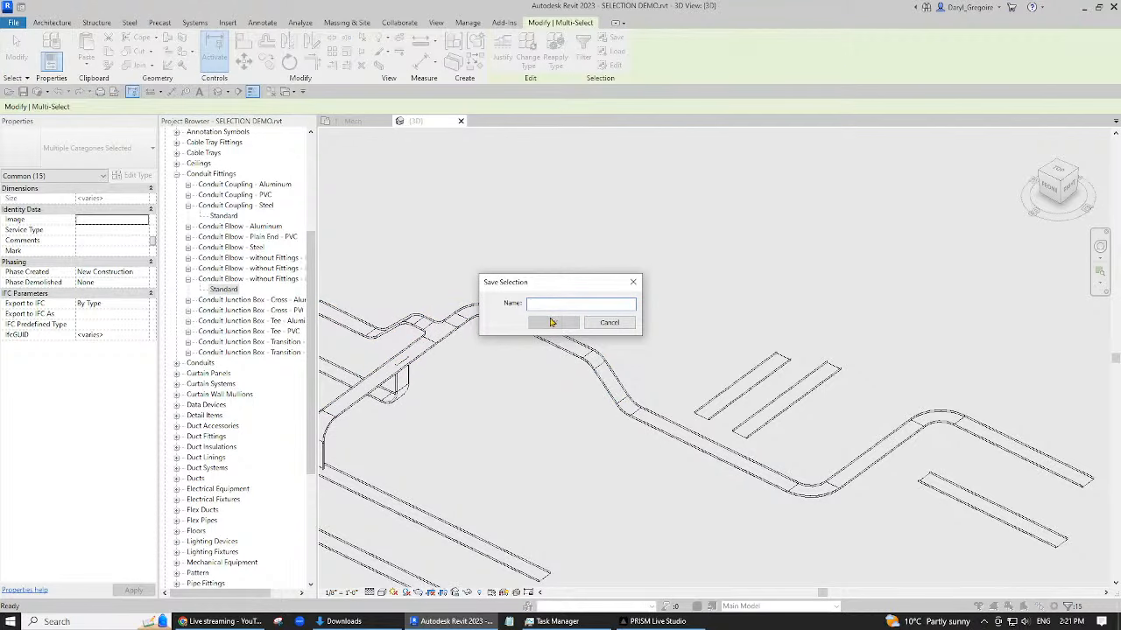
{"action": "type", "text": "SF"}
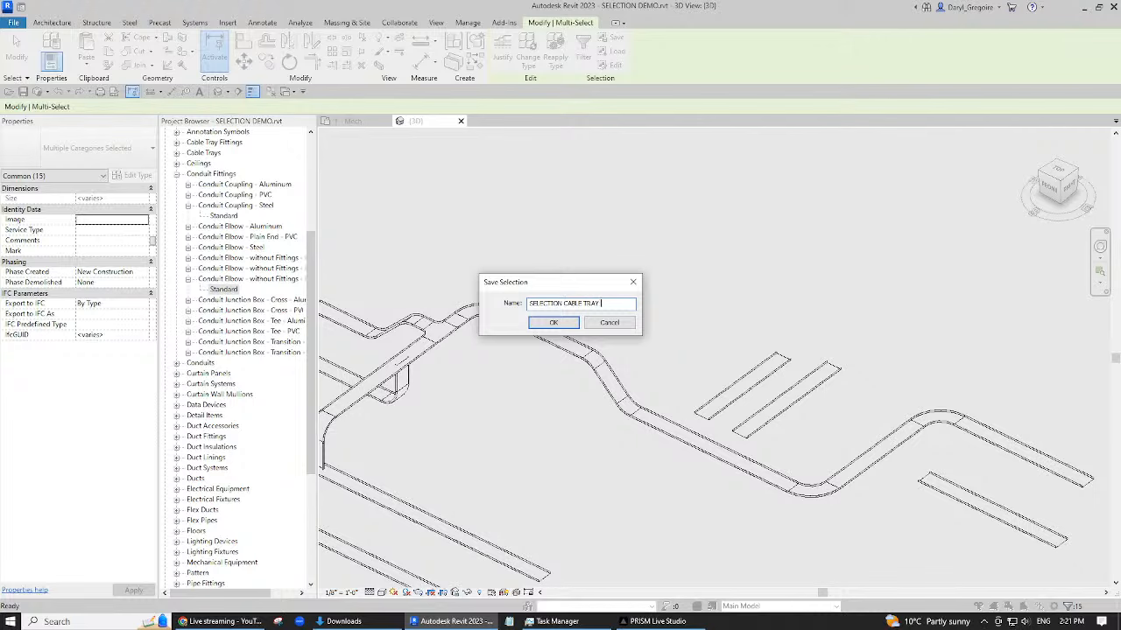
{"action": "type", "text": "LECTION CABLE TRAY 1"}
{"action": "left_click", "coordinate": [553, 322]}
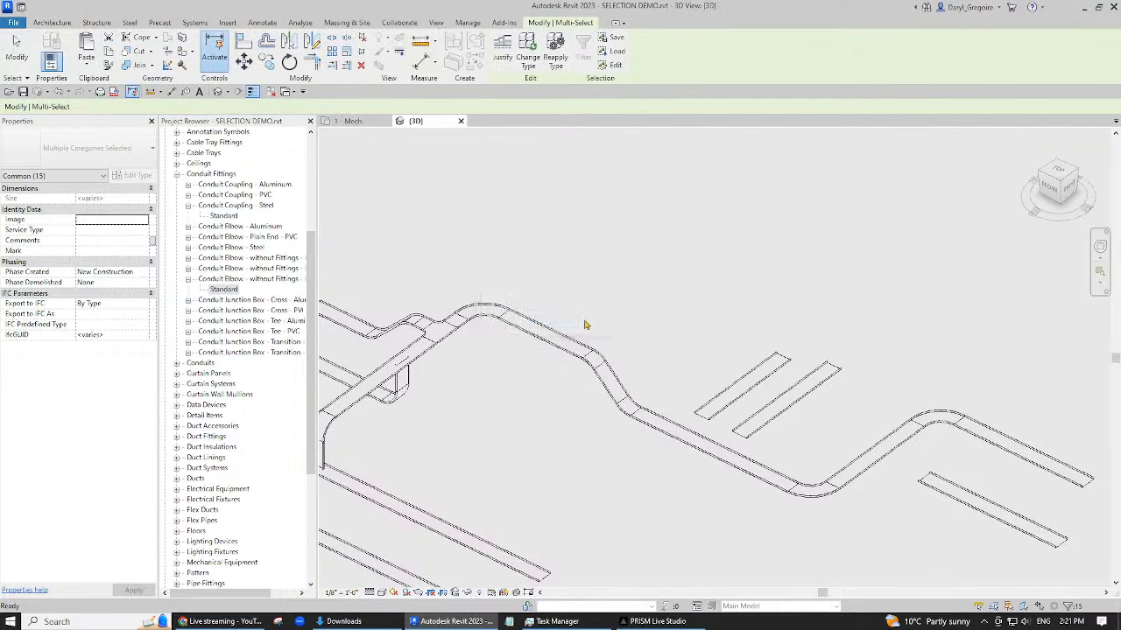
{"action": "key", "text": "Escape"}
{"action": "scroll", "coordinate": [627, 304], "scroll_direction": "down", "scroll_amount": 2}
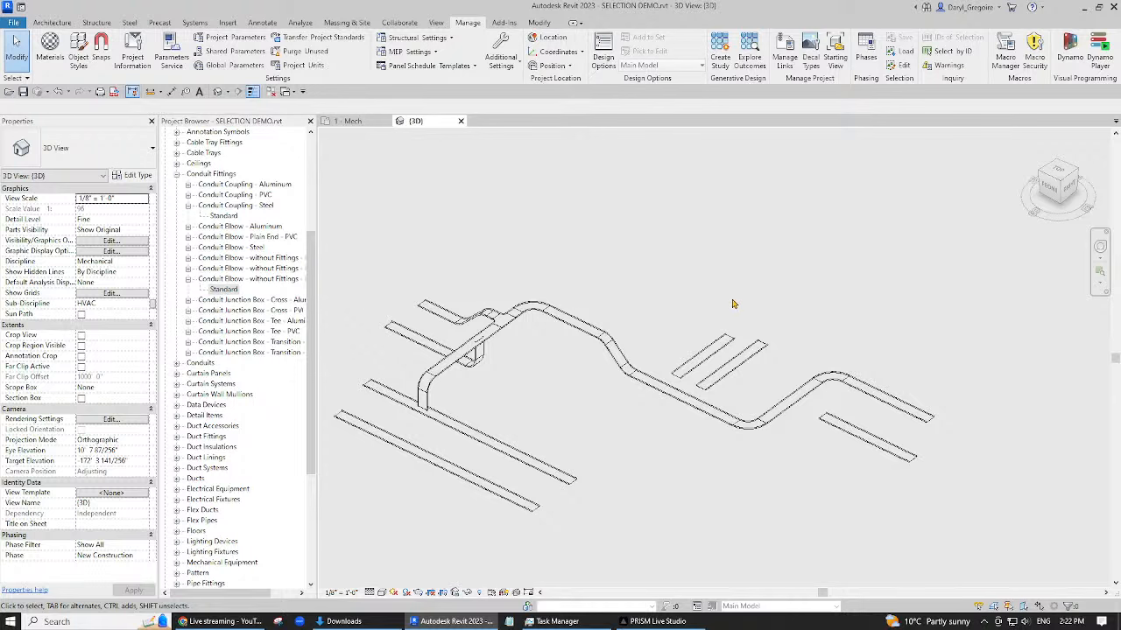
- Load the saved selection SELECTION CABLE TRAY 1 to reselect the cable tray pieces
{"action": "left_click", "coordinate": [900, 51]}
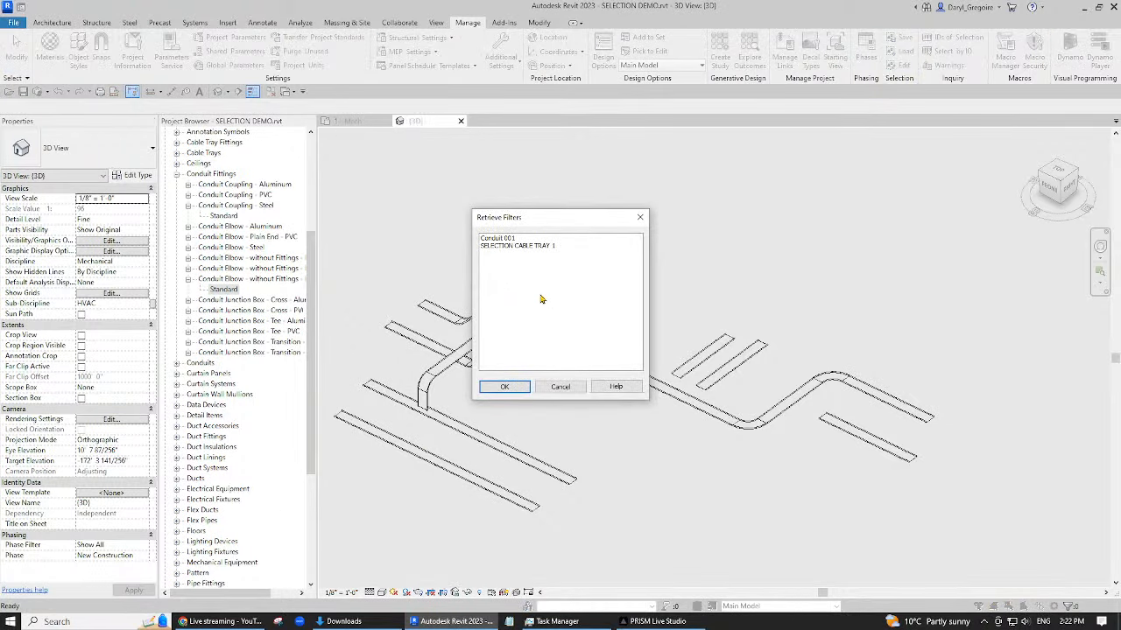
{"action": "left_click", "coordinate": [514, 247]}
{"action": "left_click", "coordinate": [505, 387]}
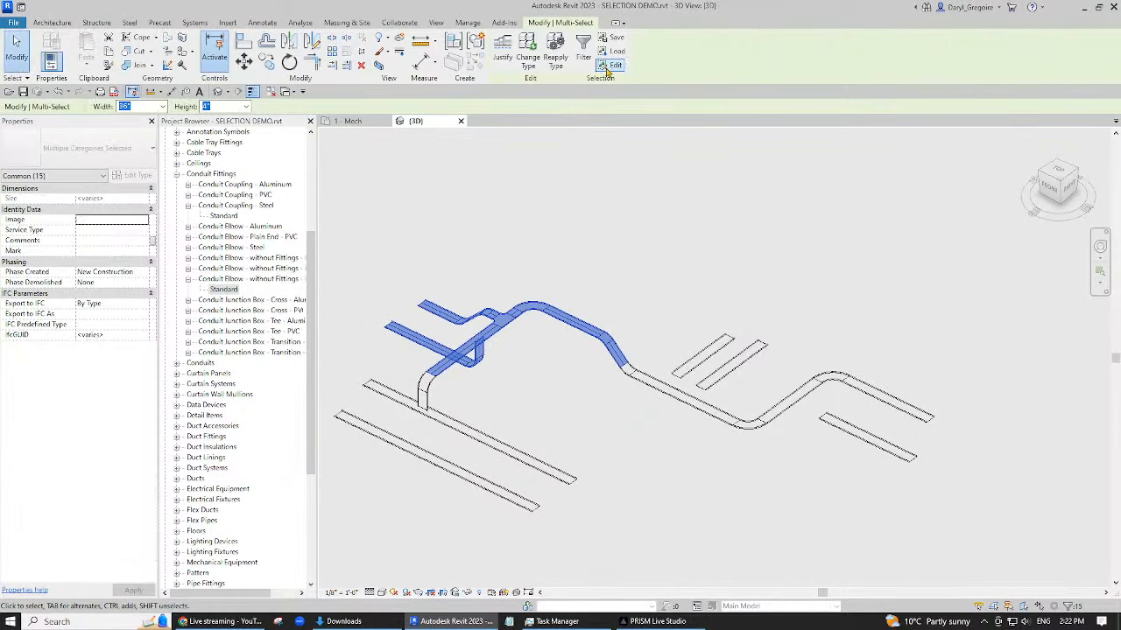
- Edit the selection set SELECTION CABLE TRAY 1, adding the vertical drop, its bend and the long straight tray beneath it
{"action": "left_click", "coordinate": [608, 68]}
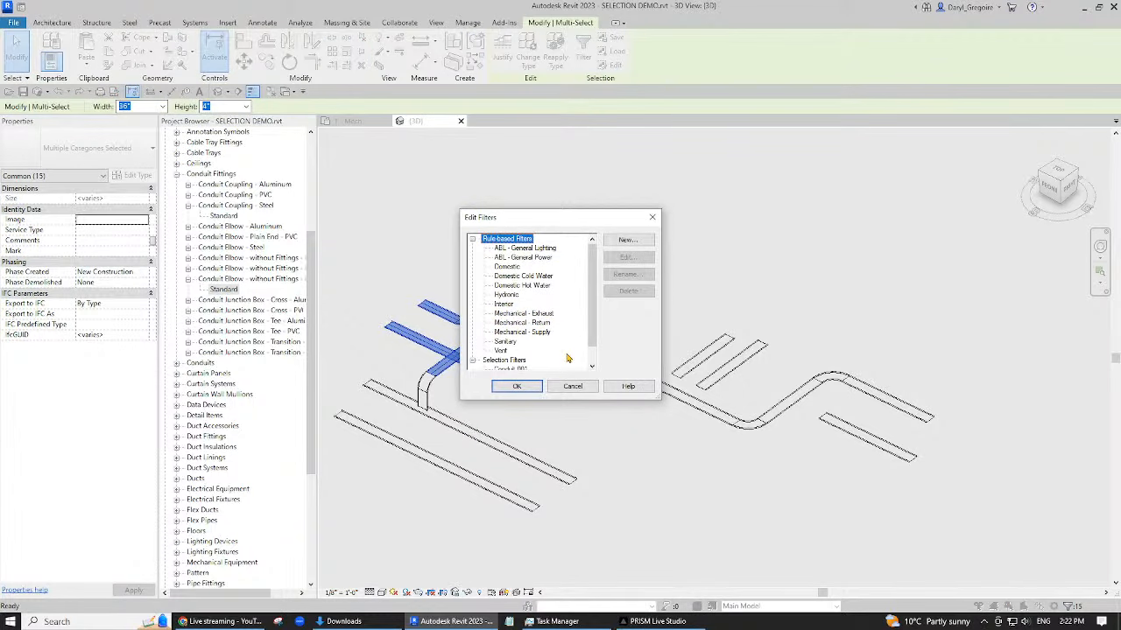
{"action": "left_click_drag", "start_coordinate": [588, 345], "coordinate": [594, 366]}
{"action": "left_click", "coordinate": [530, 360]}
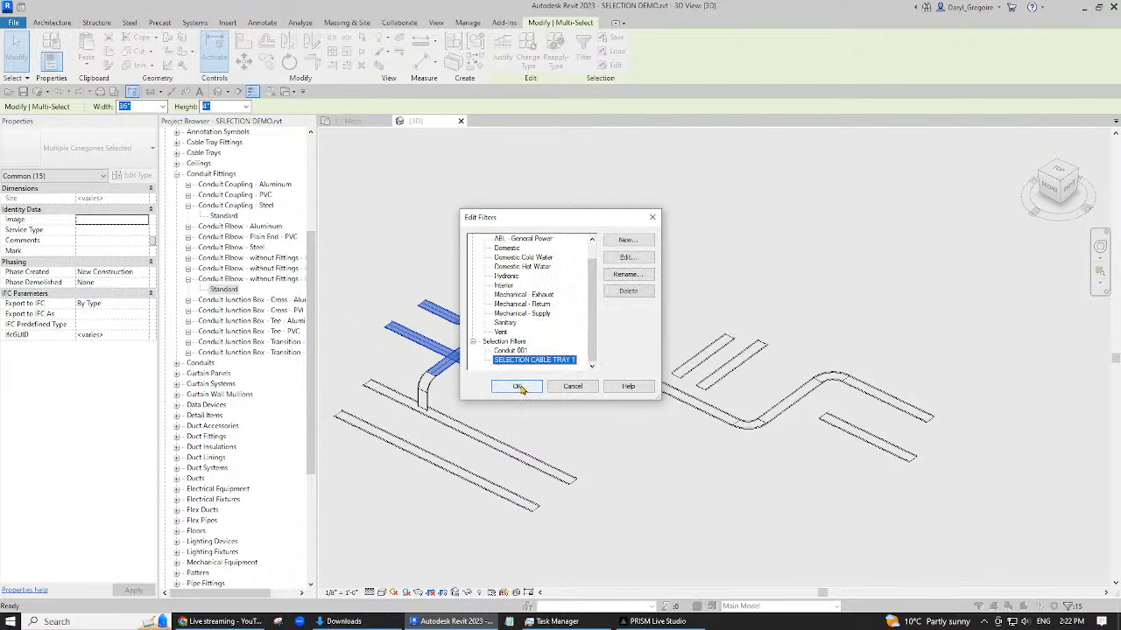
{"action": "left_click", "coordinate": [627, 257]}
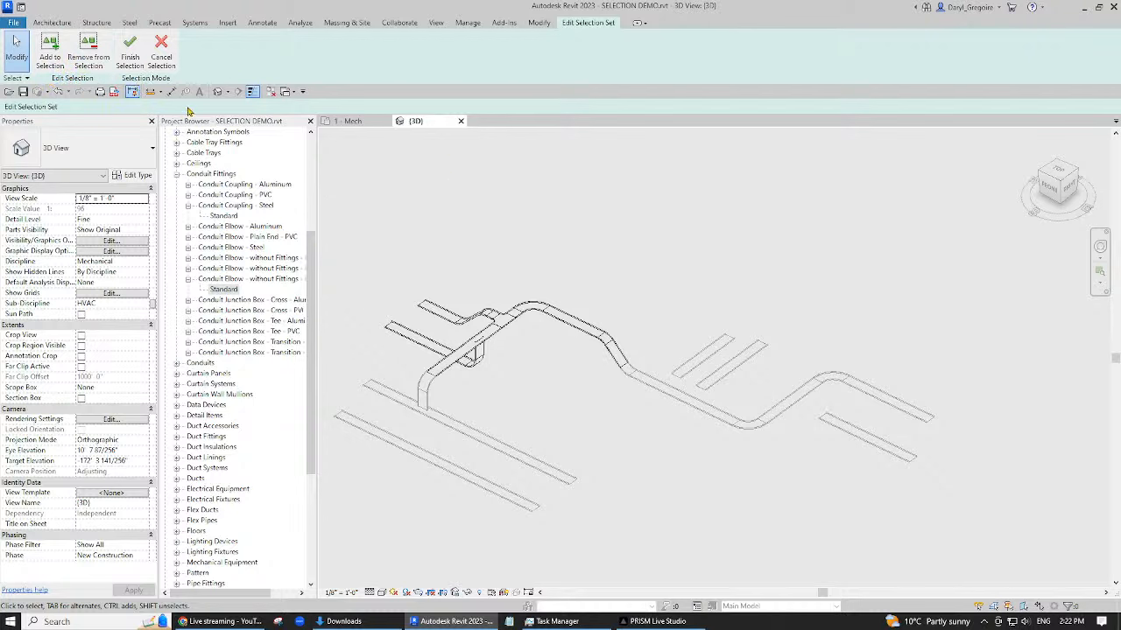
{"action": "left_click", "coordinate": [50, 52]}
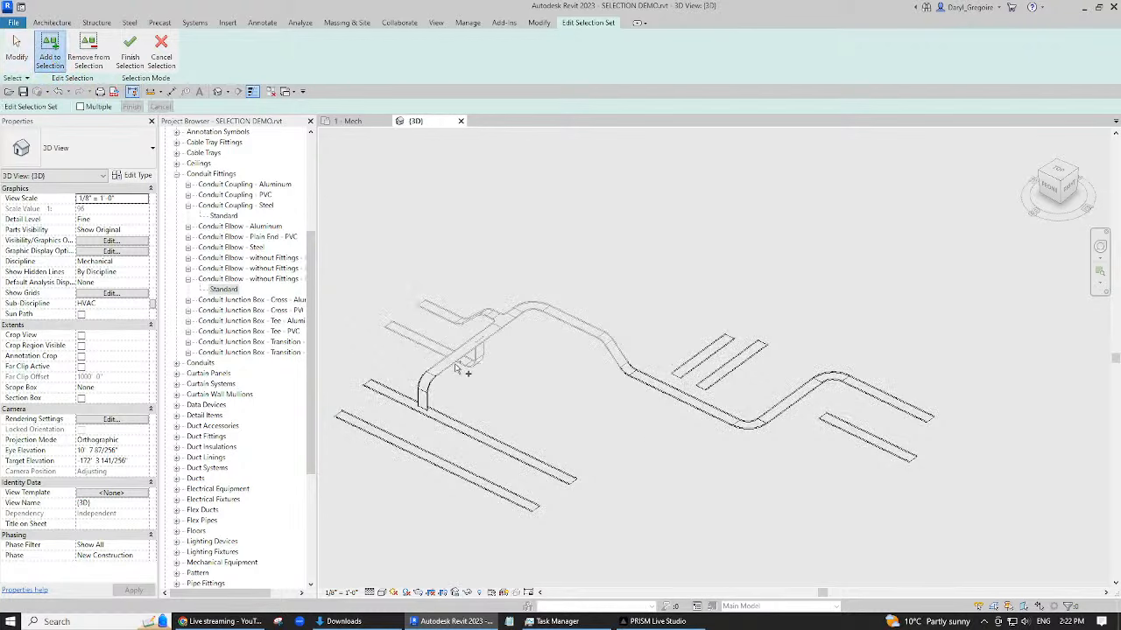
{"action": "left_click", "coordinate": [449, 418]}
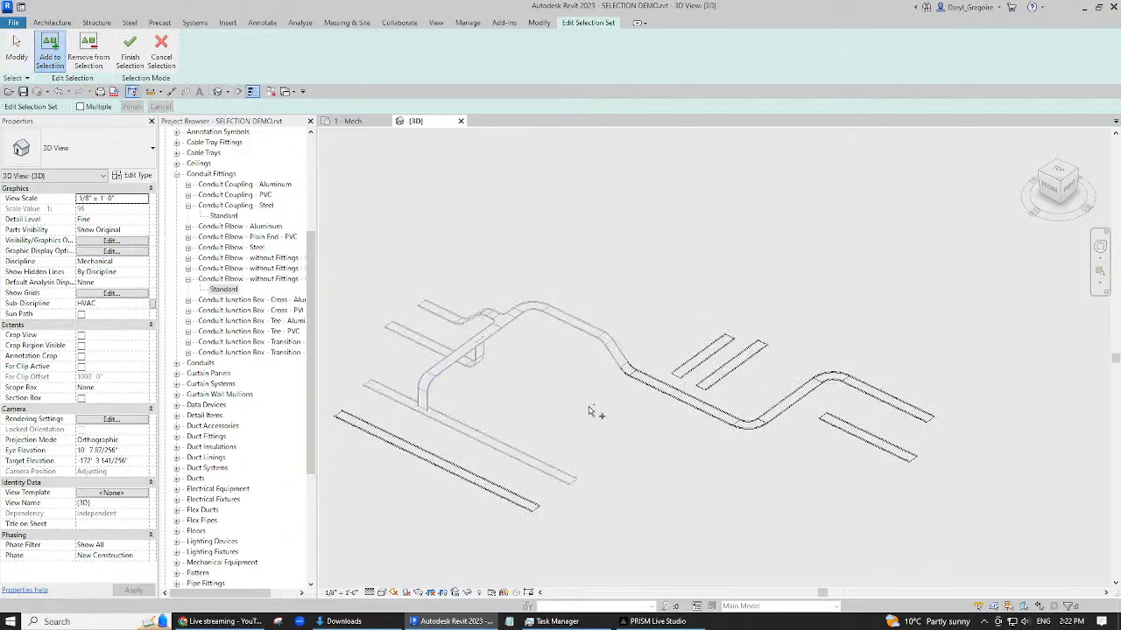
{"action": "left_click", "coordinate": [129, 51]}
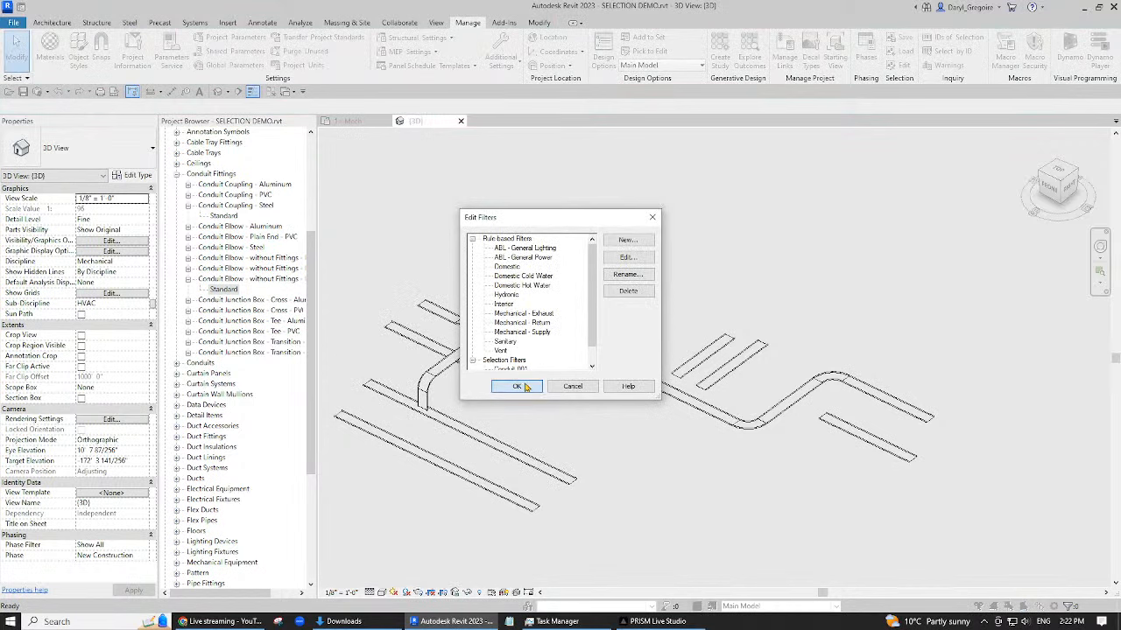
{"action": "left_click", "coordinate": [517, 388]}
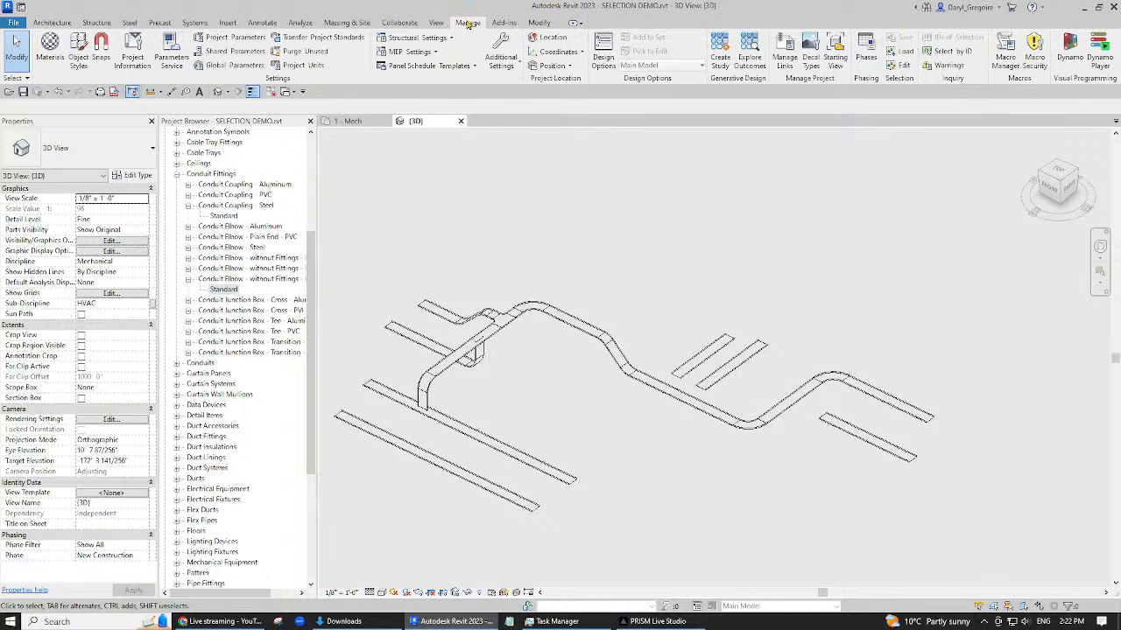
- Load the edited set SELECTION CABLE TRAY 1 to select the cable tray run with its added pieces
{"action": "left_click", "coordinate": [903, 51]}
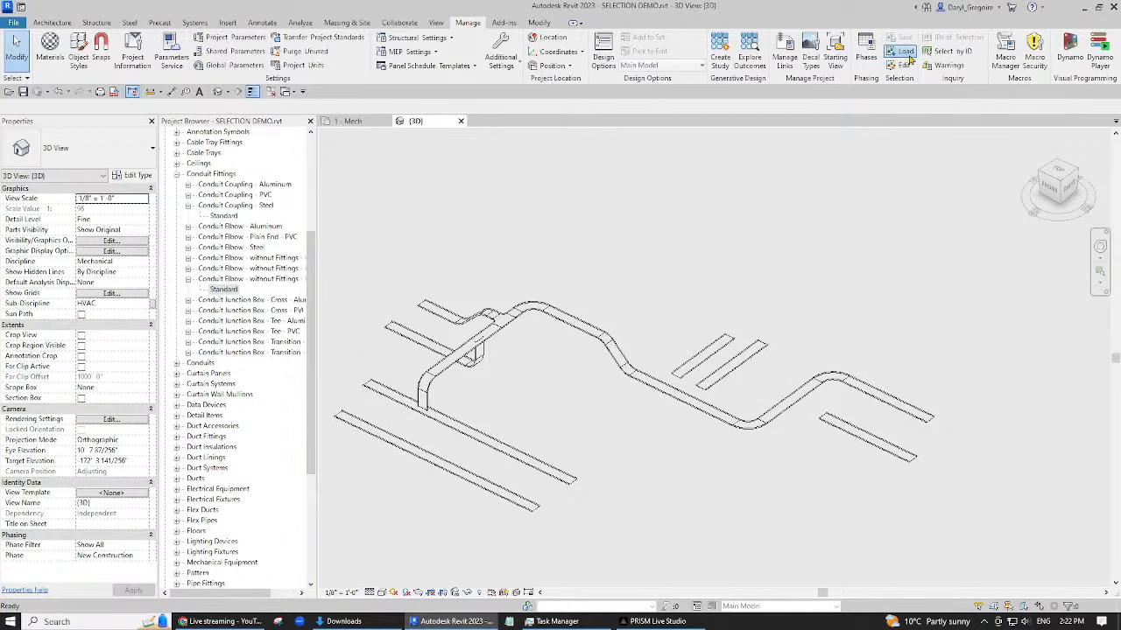
{"action": "left_click", "coordinate": [525, 249]}
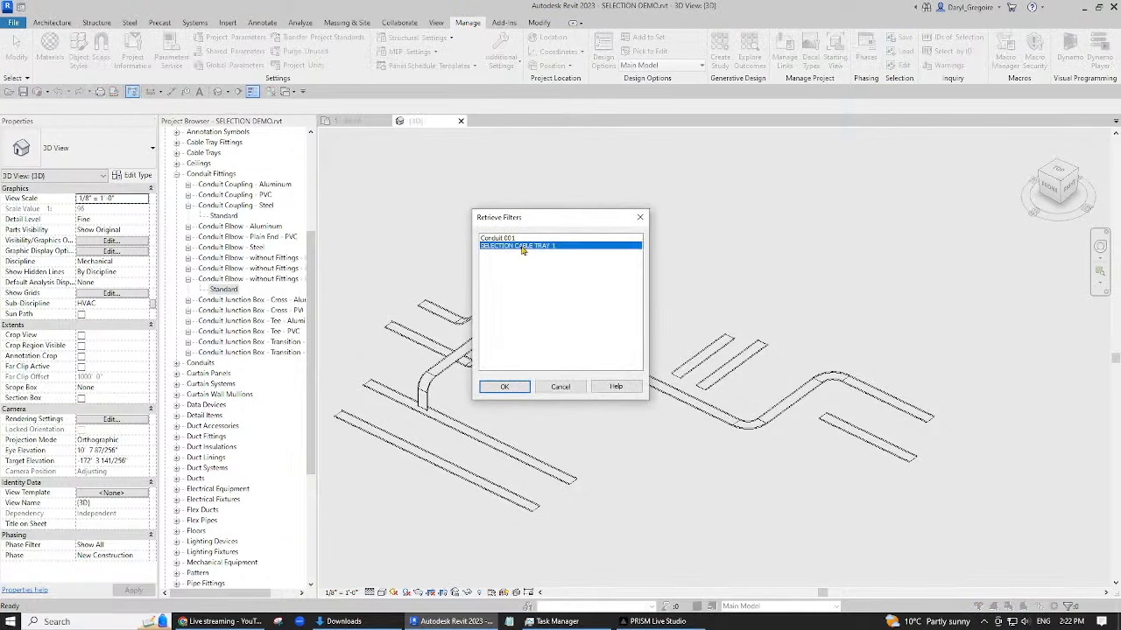
{"action": "key", "text": "Return"}
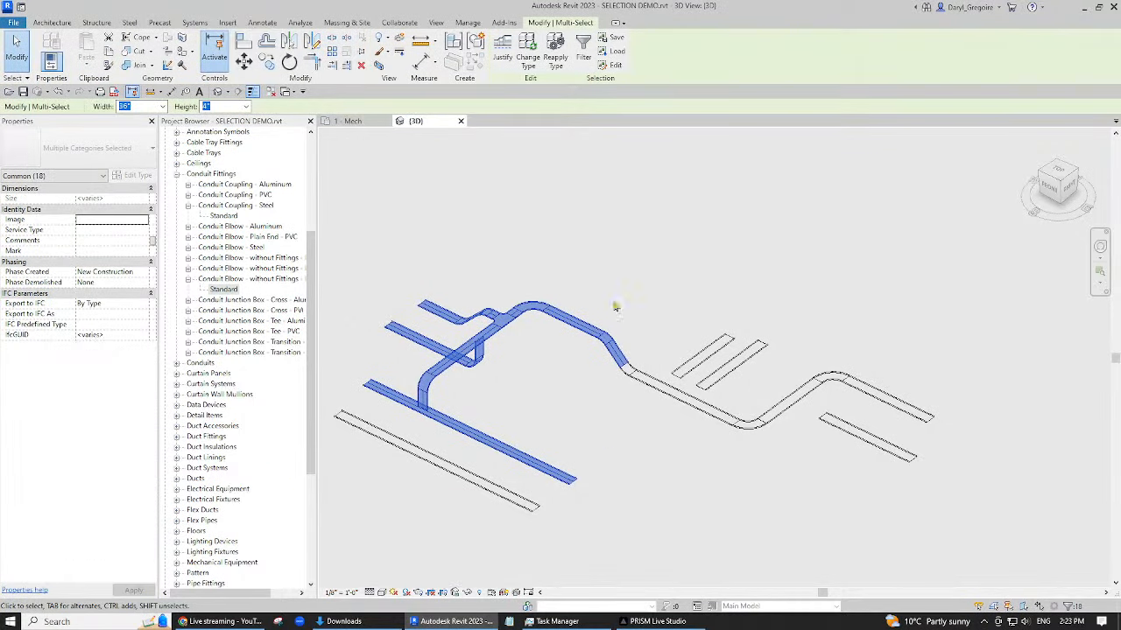
- Remove the vertical drop, its bend, the long tray beneath it and the two straight branch trays from SELECTION CABLE TRAY 1
{"action": "left_click", "coordinate": [616, 65]}
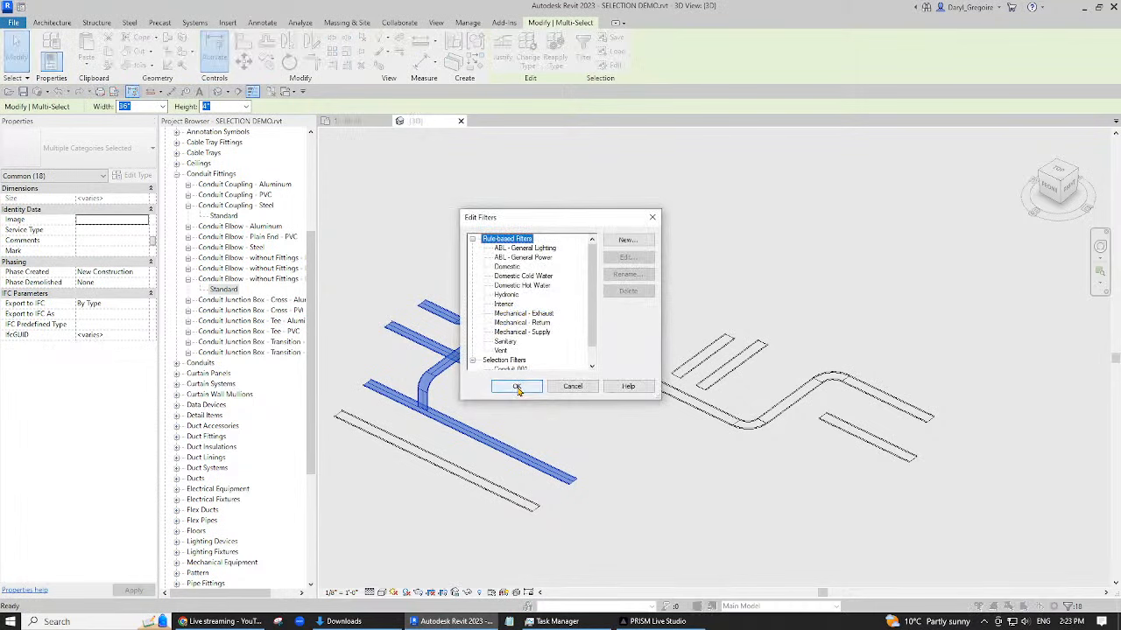
{"action": "scroll", "coordinate": [514, 359], "scroll_direction": "down", "scroll_amount": 1}
{"action": "left_click", "coordinate": [534, 360]}
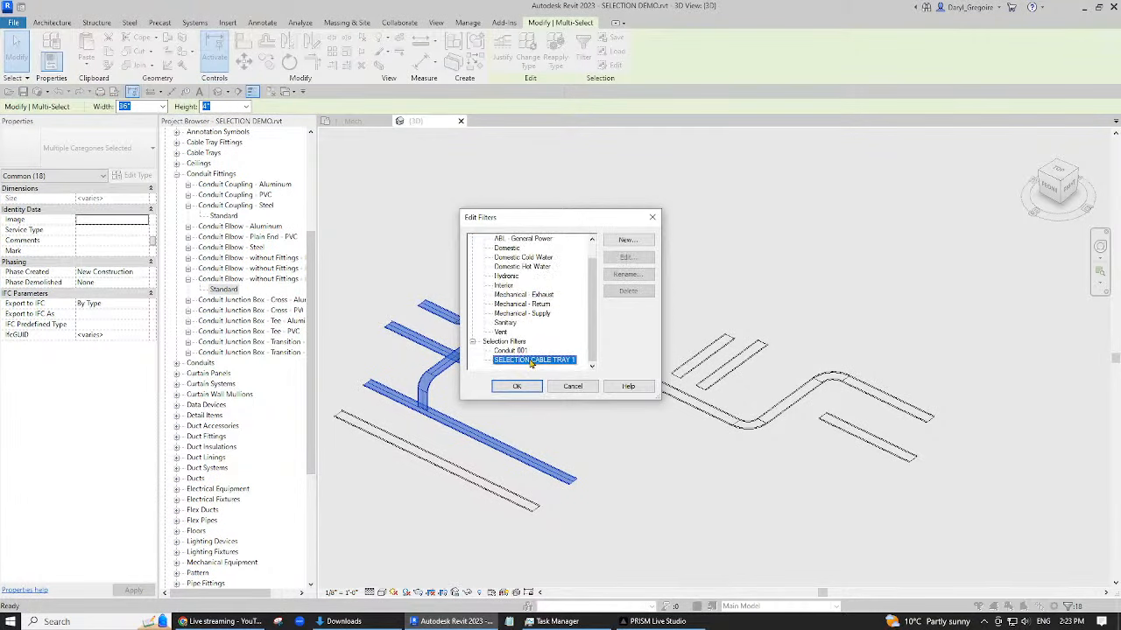
{"action": "left_click", "coordinate": [629, 258]}
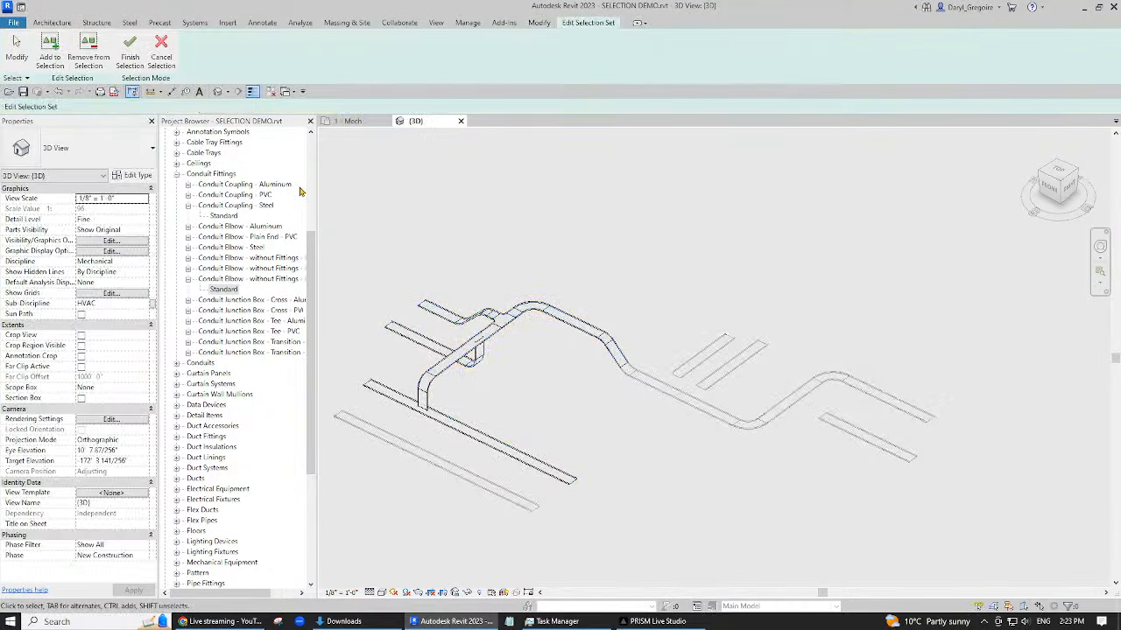
{"action": "left_click", "coordinate": [89, 54]}
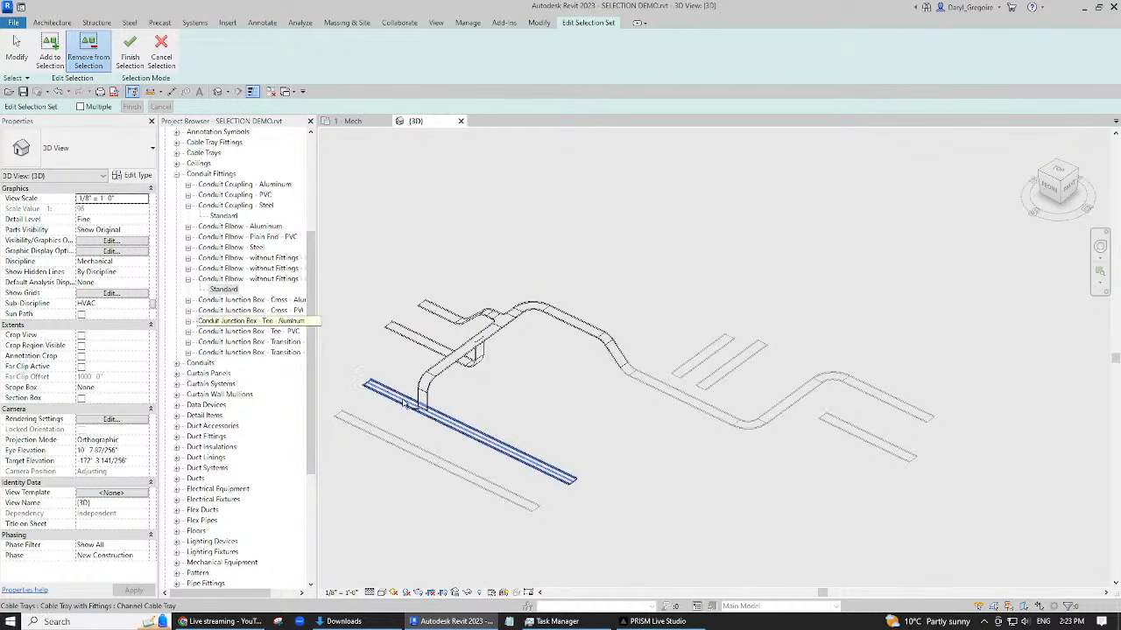
{"action": "left_click", "coordinate": [429, 392]}
{"action": "left_click", "coordinate": [476, 363]}
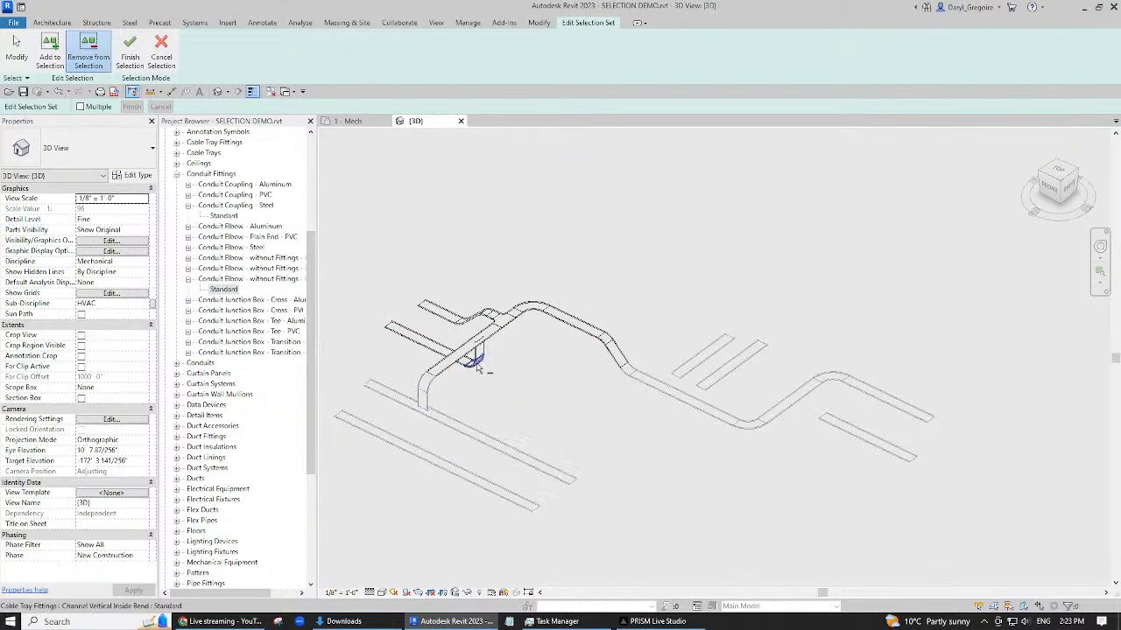
{"action": "left_click", "coordinate": [424, 339]}
{"action": "left_click", "coordinate": [445, 311]}
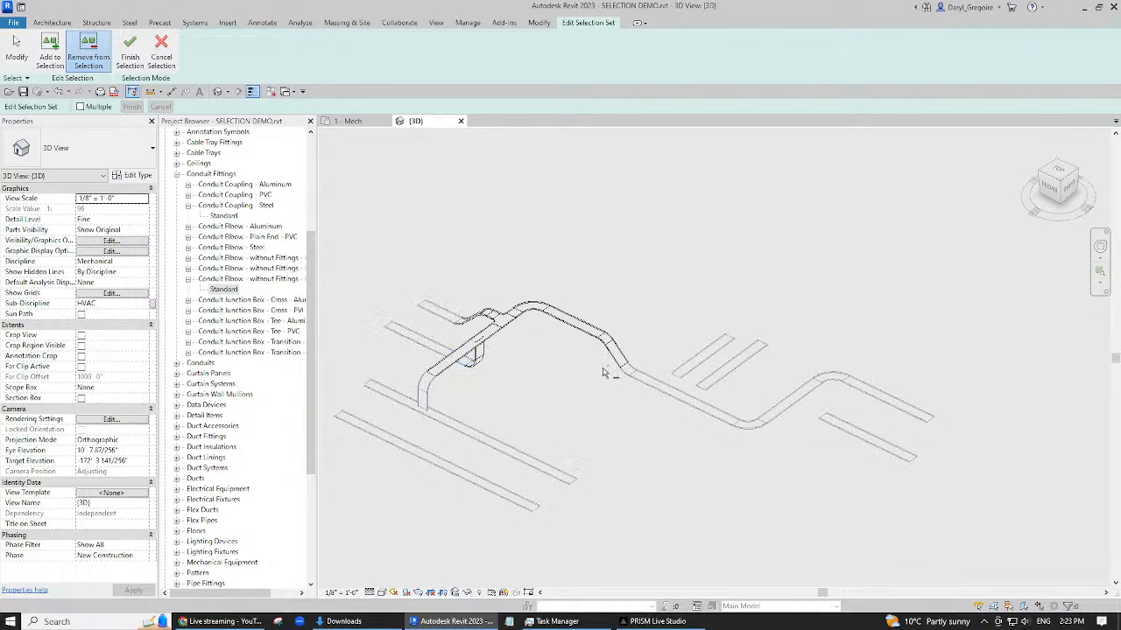
{"action": "left_click", "coordinate": [130, 52]}
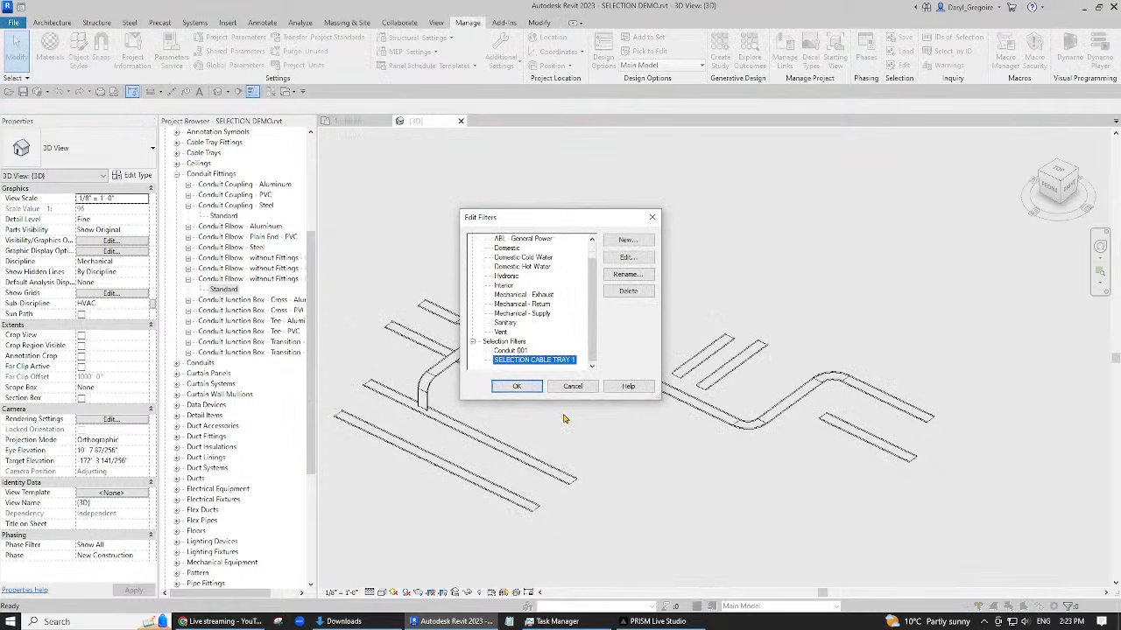
{"action": "left_click", "coordinate": [517, 390]}
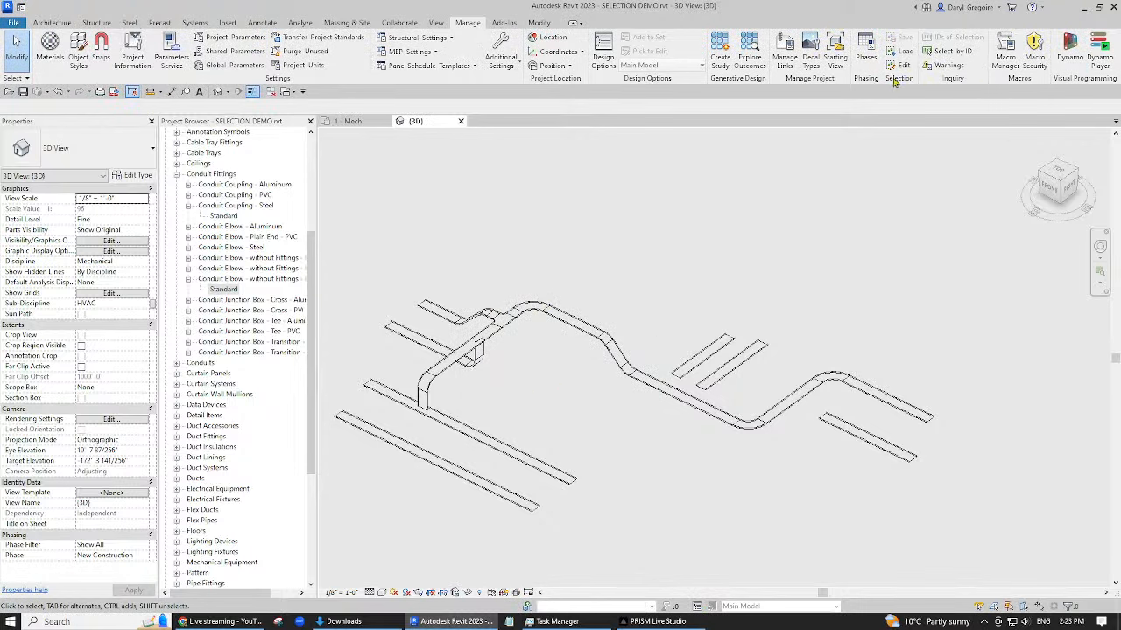
- Load SELECTION CABLE TRAY 1 again to check the reduced set, and clear the selection
{"action": "left_click", "coordinate": [904, 50]}
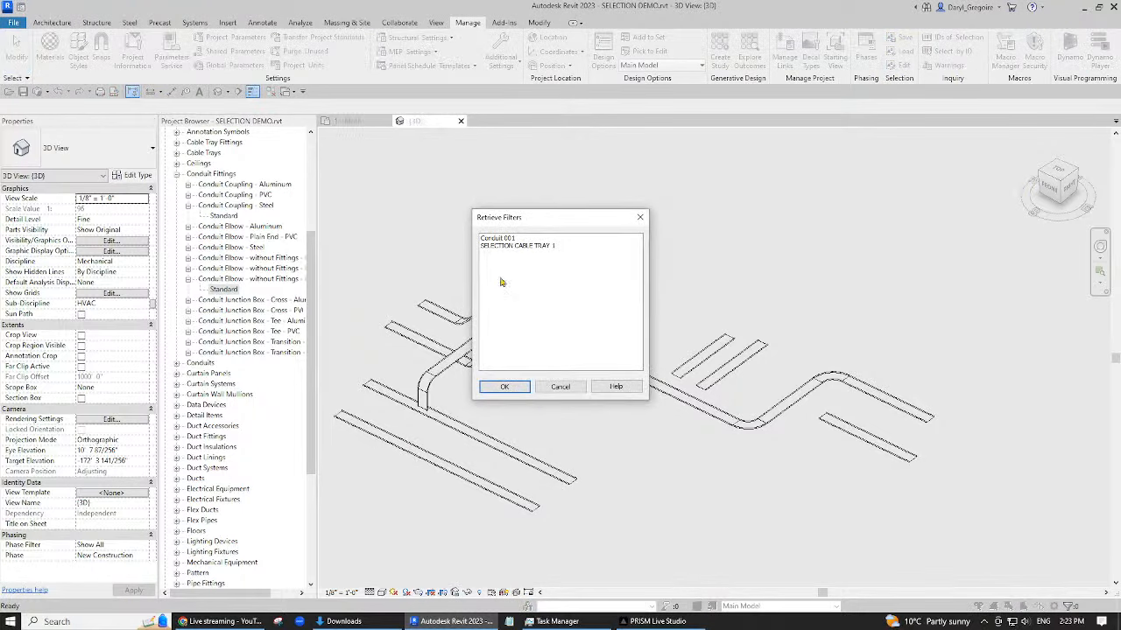
{"action": "left_click", "coordinate": [522, 247]}
{"action": "left_click", "coordinate": [507, 387]}
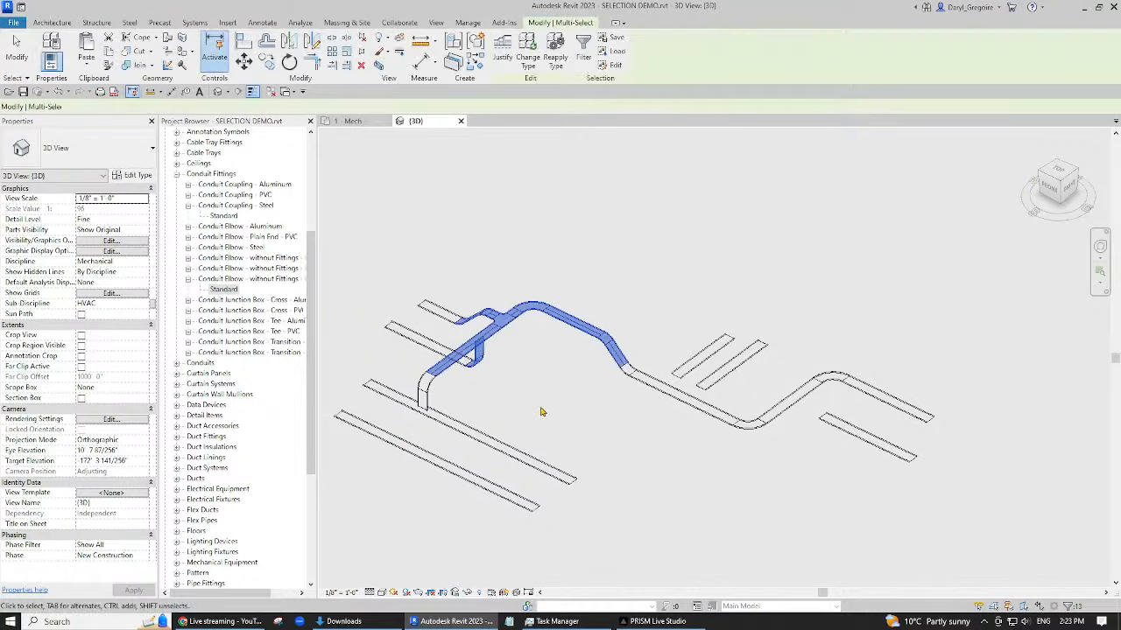
{"action": "left_click", "coordinate": [541, 417]}
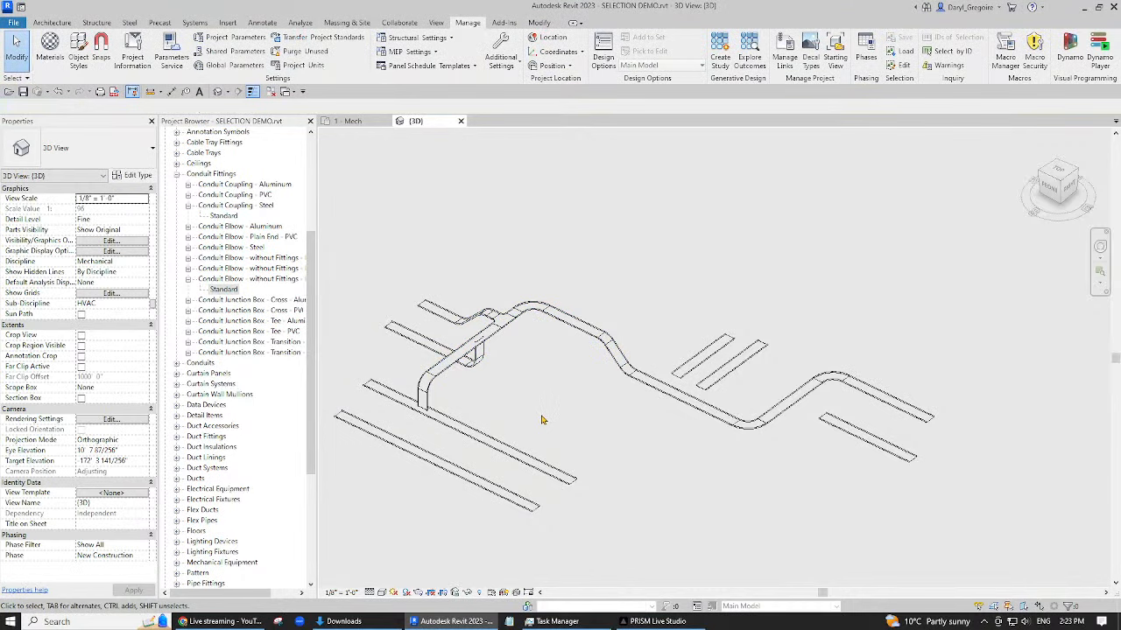
{"action": "scroll", "coordinate": [500, 325], "scroll_direction": "down", "scroll_amount": 5}
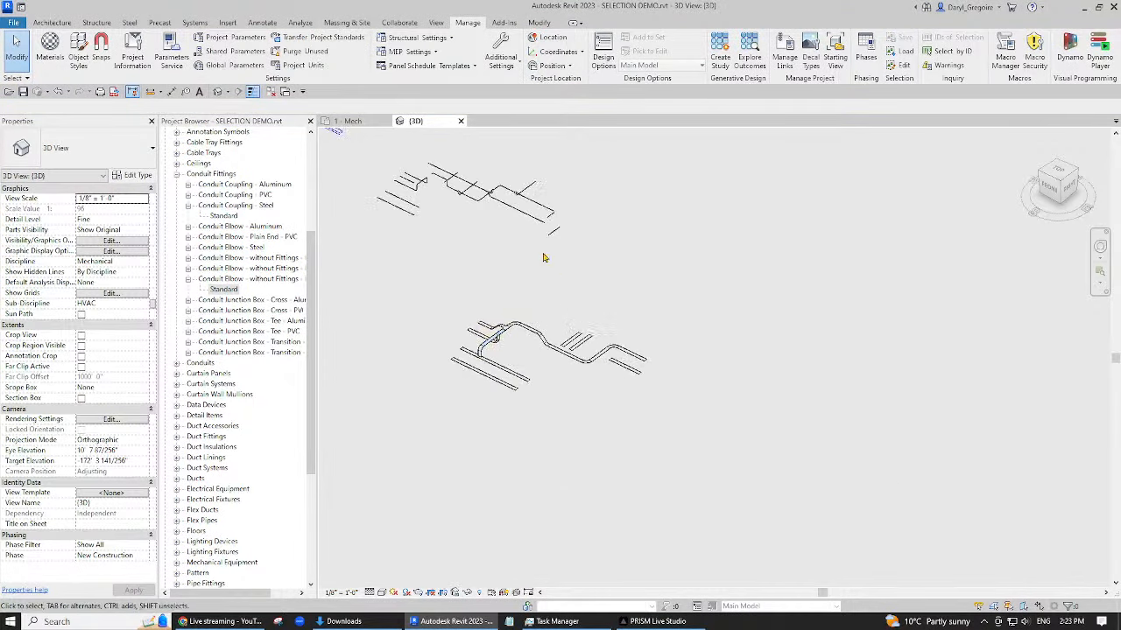
{"action": "scroll", "coordinate": [679, 332], "scroll_direction": "down", "scroll_amount": 2}
{"action": "scroll", "coordinate": [653, 343], "scroll_direction": "down", "scroll_amount": 2}
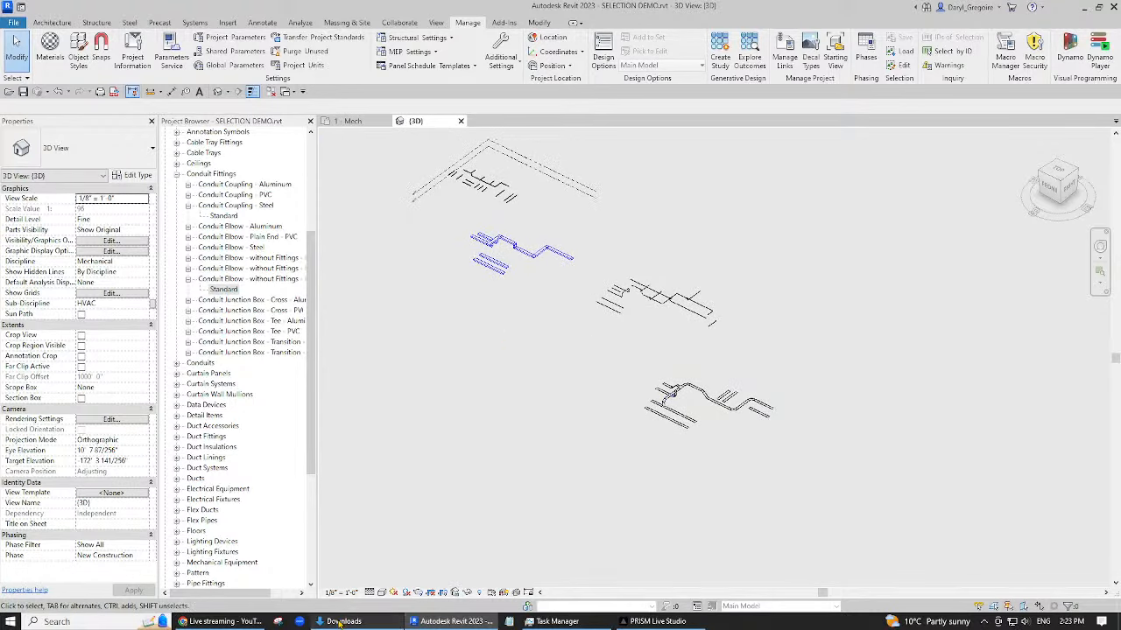
- Switch to PRISM Live Studio and the YouTube live stream pages to check the stream and its chat, and return to Revit
{"action": "mouse_move", "coordinate": [337, 623]}
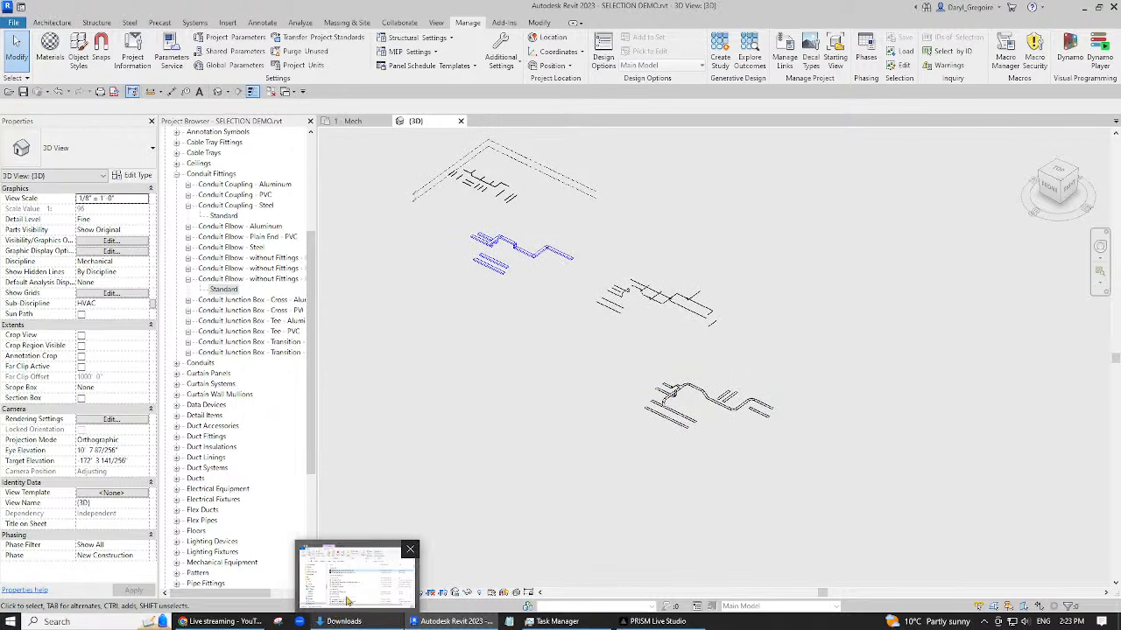
{"action": "left_click", "coordinate": [659, 623]}
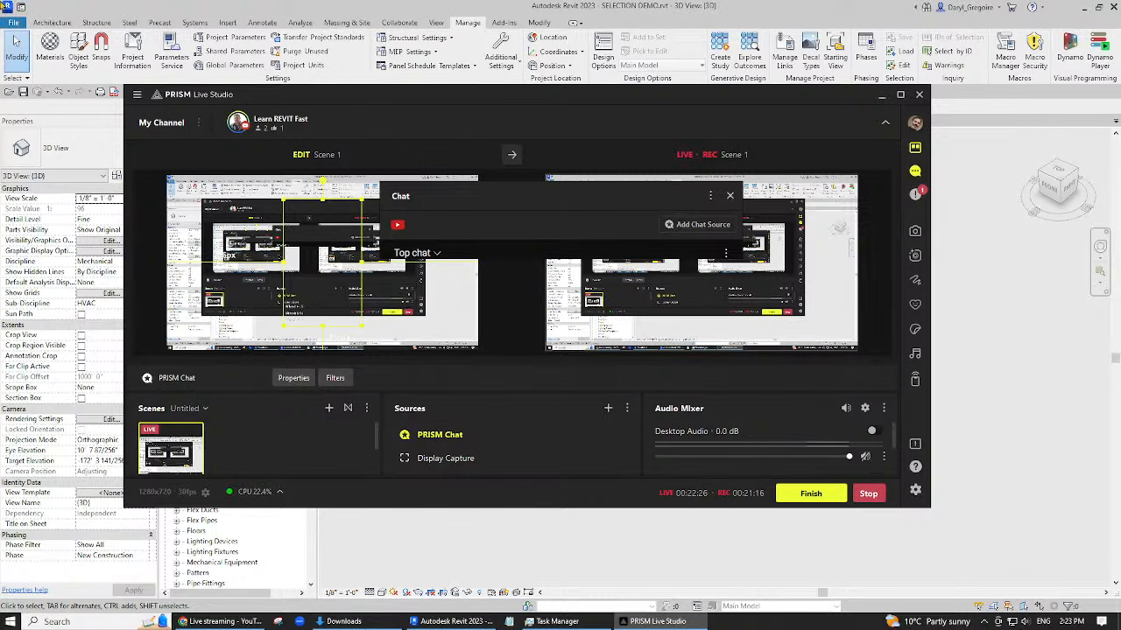
{"action": "mouse_move", "coordinate": [221, 619]}
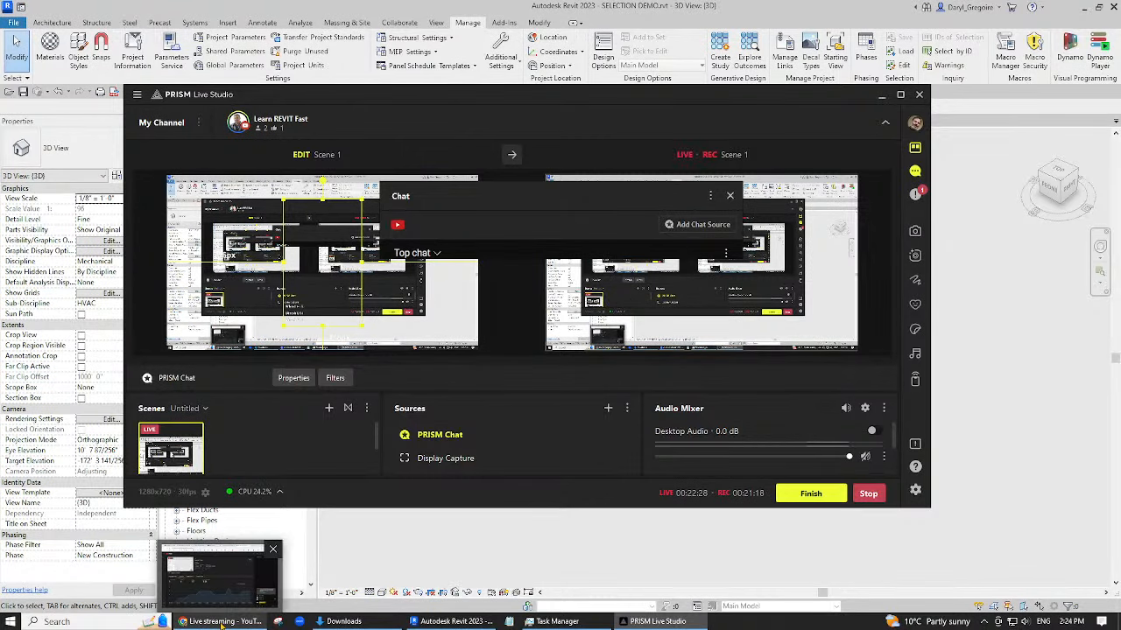
{"action": "left_click", "coordinate": [174, 622]}
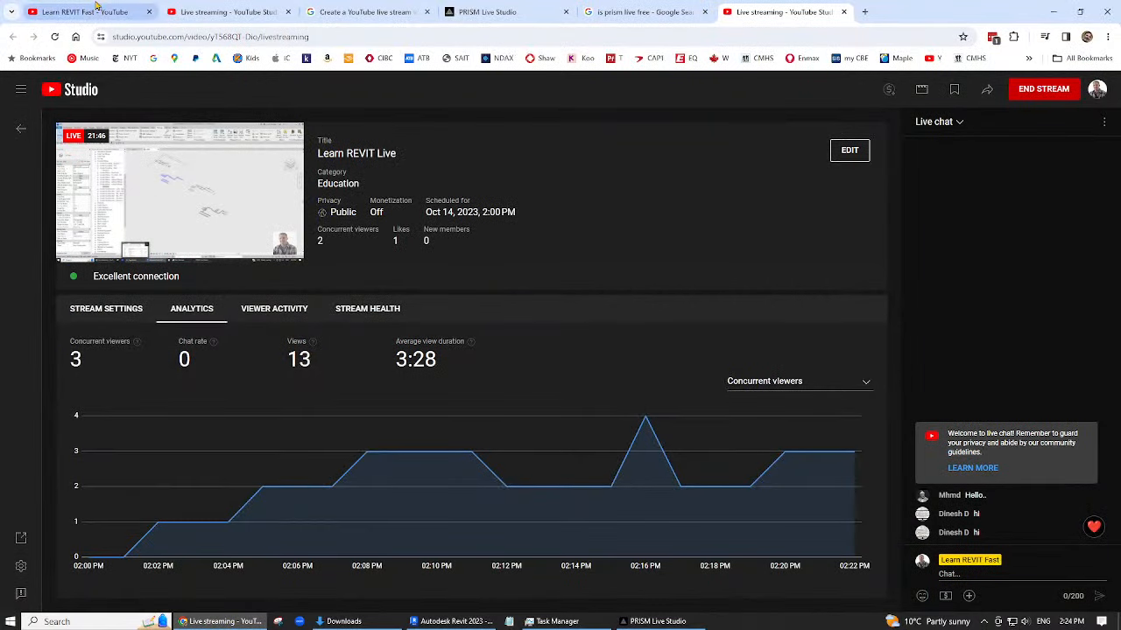
{"action": "left_click", "coordinate": [70, 14]}
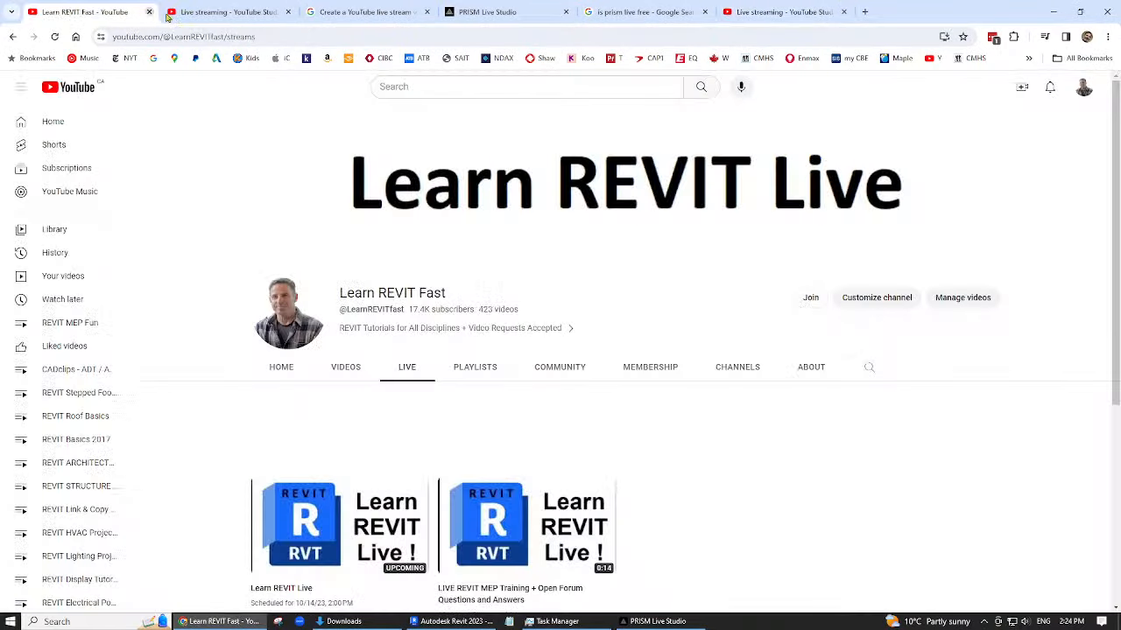
{"action": "left_click", "coordinate": [191, 12]}
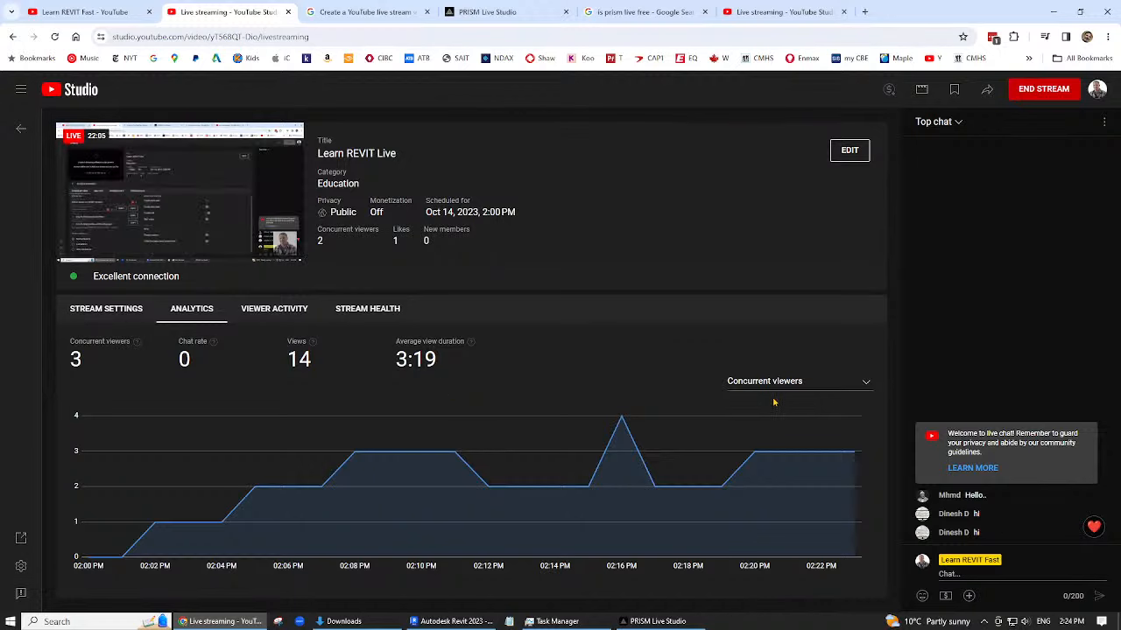
{"action": "left_click", "coordinate": [1052, 18]}
{"action": "left_click", "coordinate": [883, 98]}
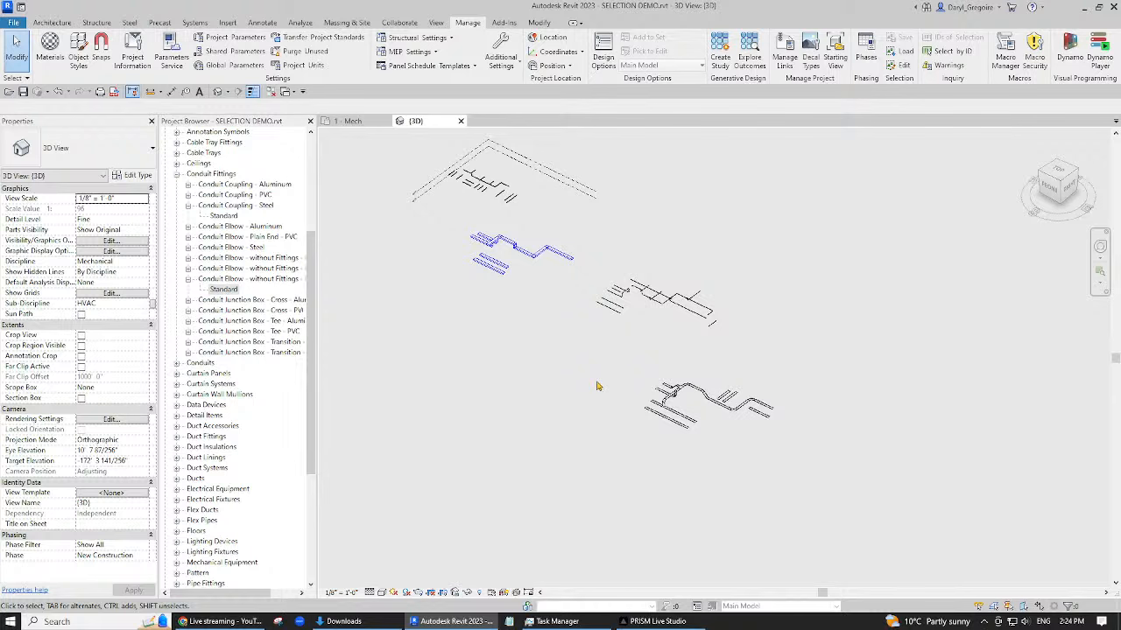
{"action": "middle_click_drag", "start_coordinate": [597, 387], "coordinate": [628, 421]}
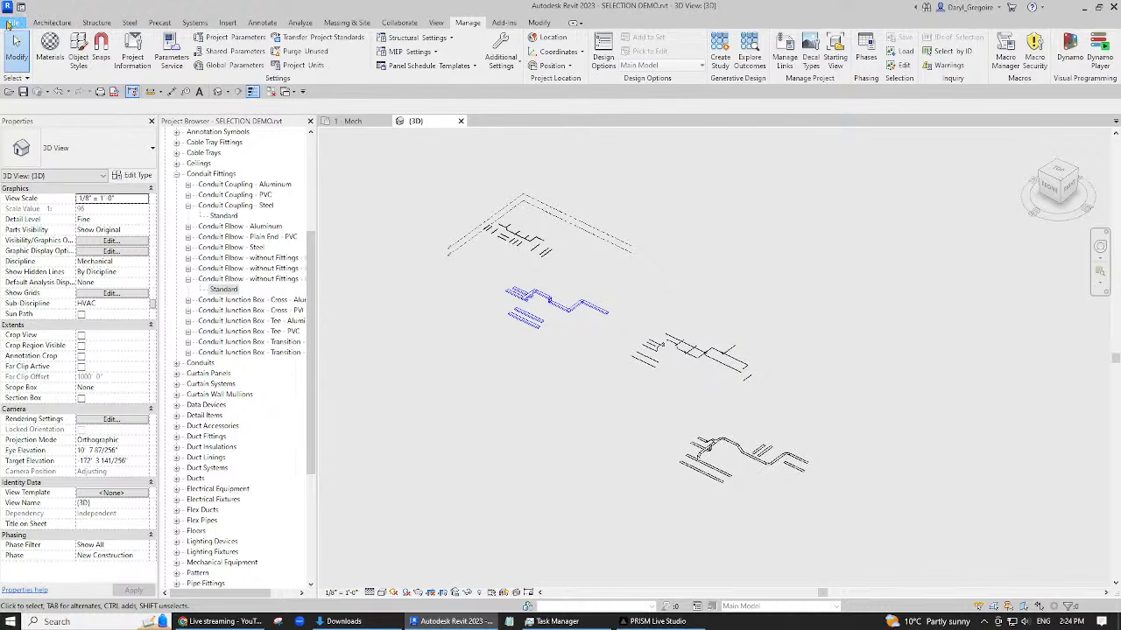
{"action": "left_click", "coordinate": [12, 24]}
{"action": "left_click", "coordinate": [27, 258]}
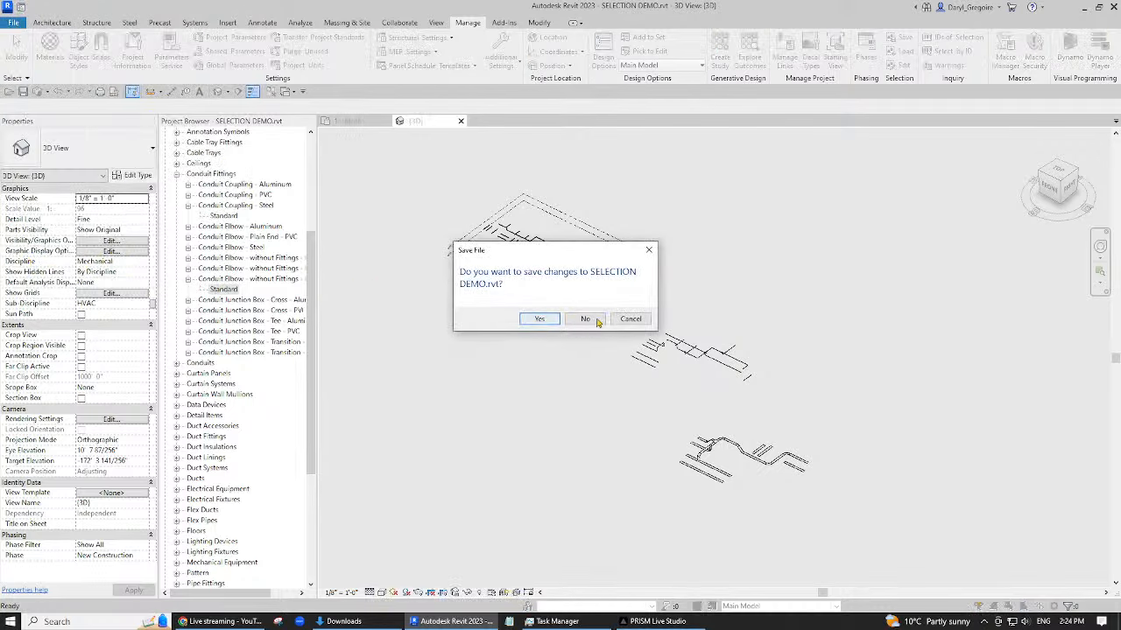
{"action": "left_click", "coordinate": [642, 320]}
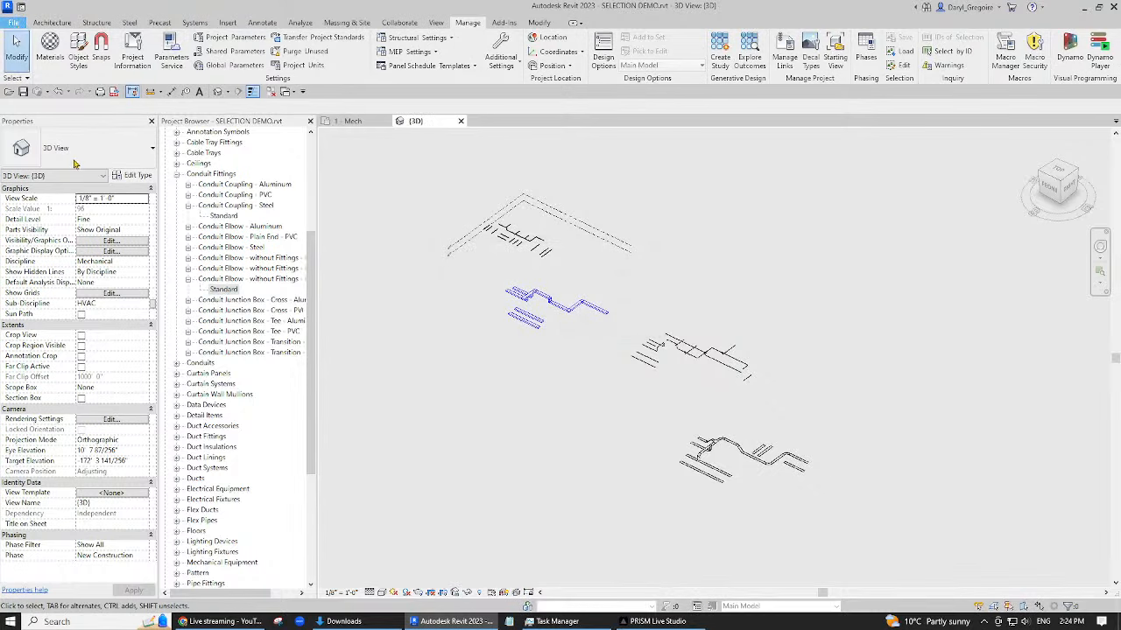
- Save the project under the new name SELECTION DEMO COMPLETE in the LIVE OCT 14 2023 folder
{"action": "left_click", "coordinate": [14, 23]}
{"action": "mouse_move", "coordinate": [43, 159]}
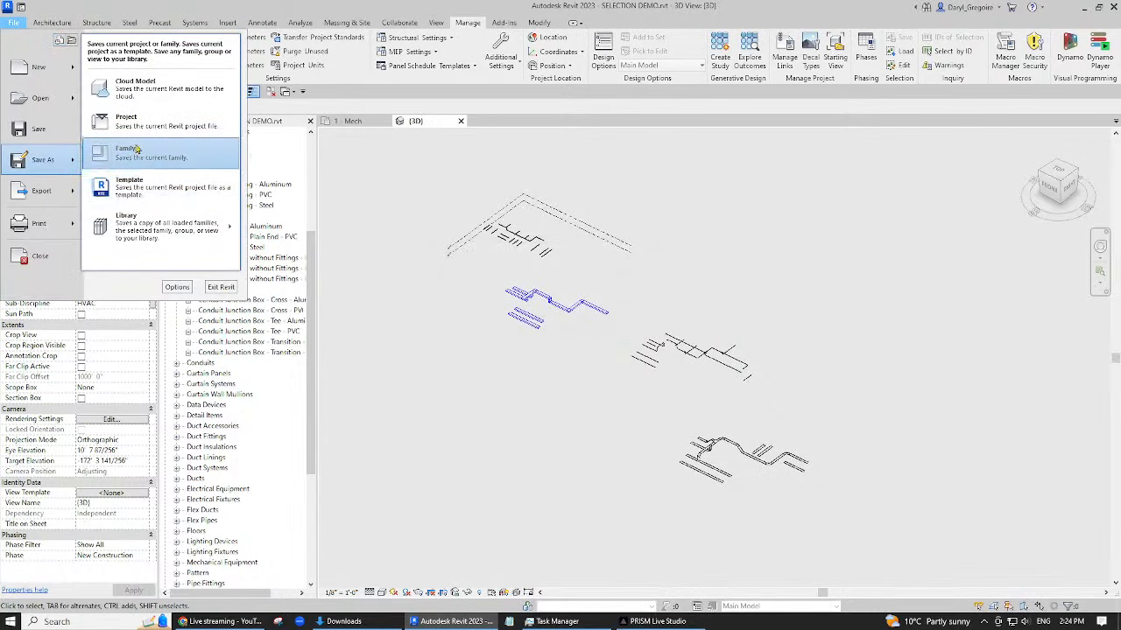
{"action": "left_click", "coordinate": [14, 24]}
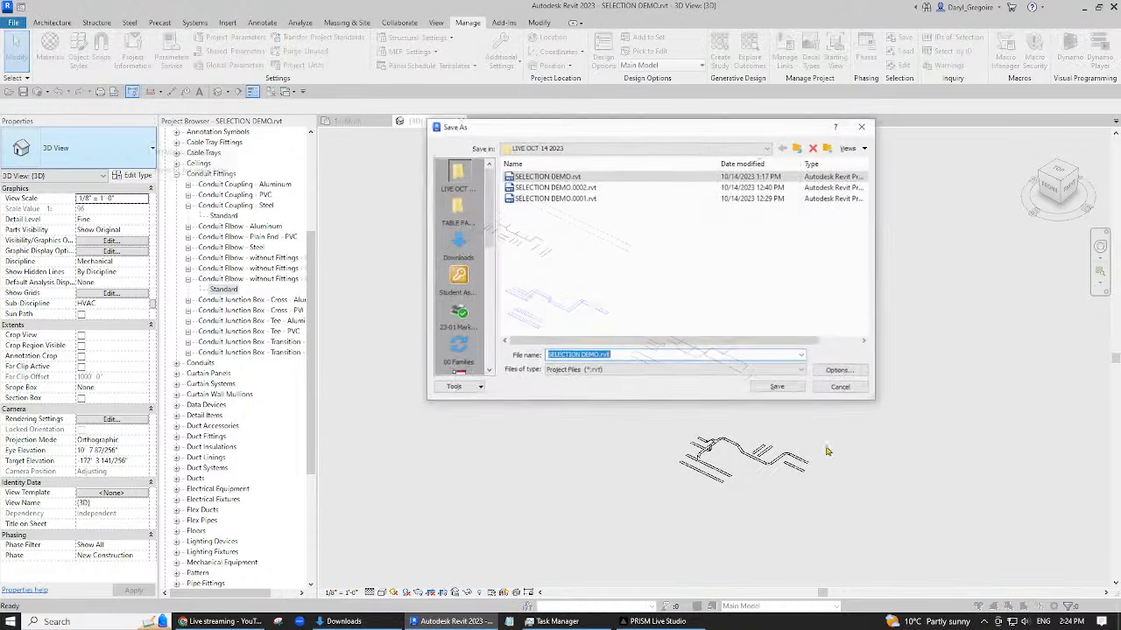
{"action": "left_click", "coordinate": [650, 354]}
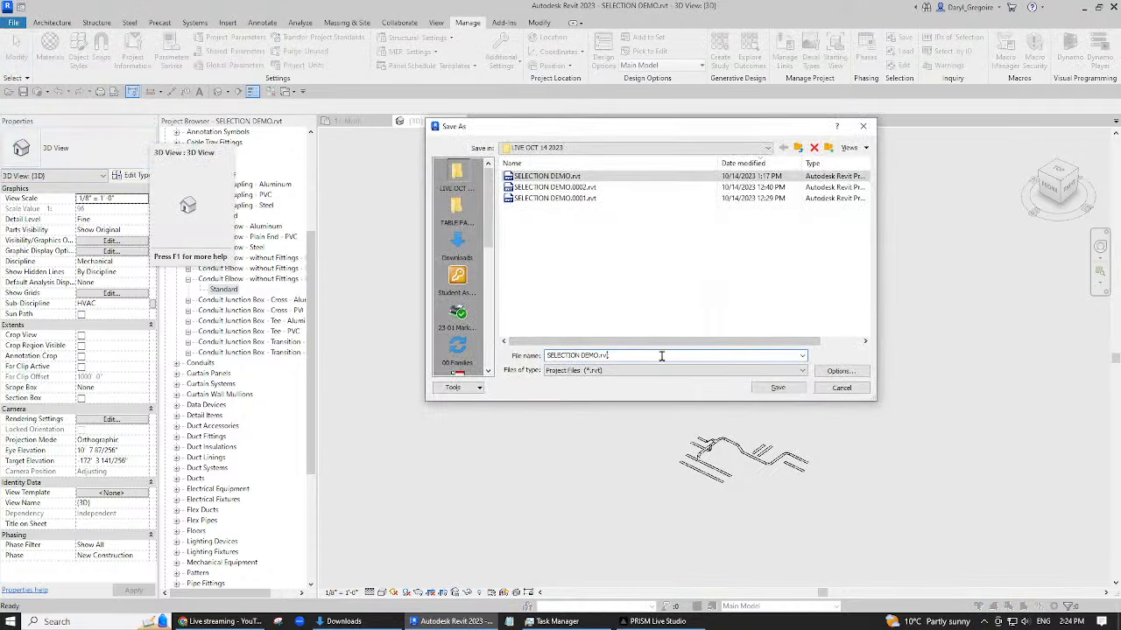
{"action": "key", "text": "Left"}
{"action": "key", "text": "Left"}
{"action": "key", "text": "Left"}
{"action": "key", "text": "Left"}
{"action": "type", "text": "COM"}
{"action": "left_click", "coordinate": [785, 387]}
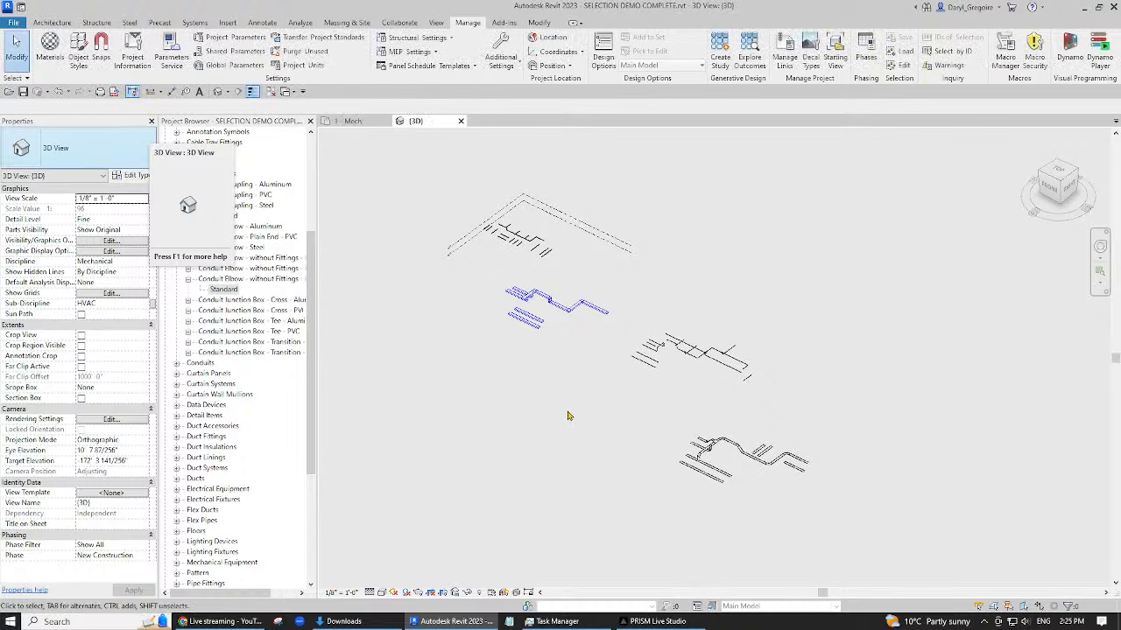
- Close the saved project and create a new project from the Imperial-Architectural Template
{"action": "left_click", "coordinate": [13, 22]}
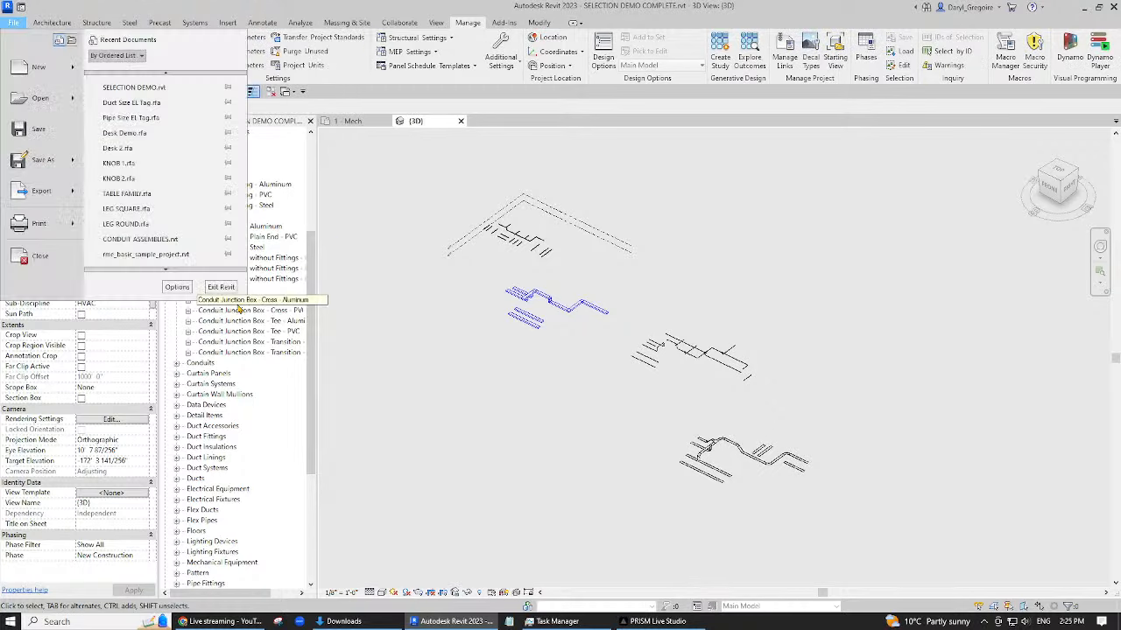
{"action": "left_click", "coordinate": [35, 256]}
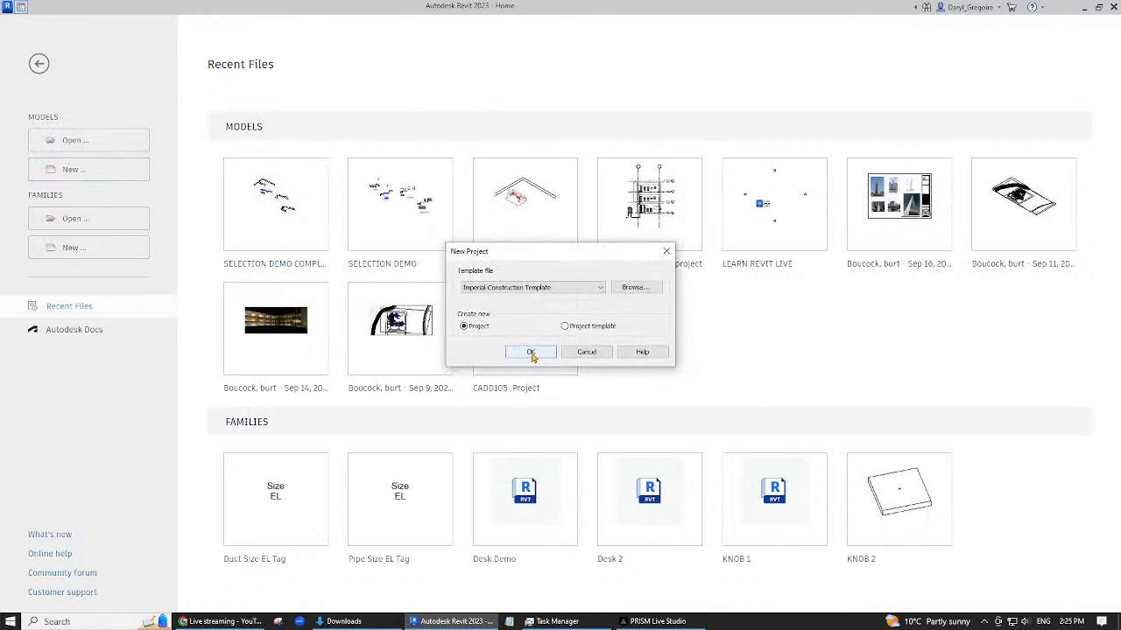
{"action": "left_click", "coordinate": [542, 290]}
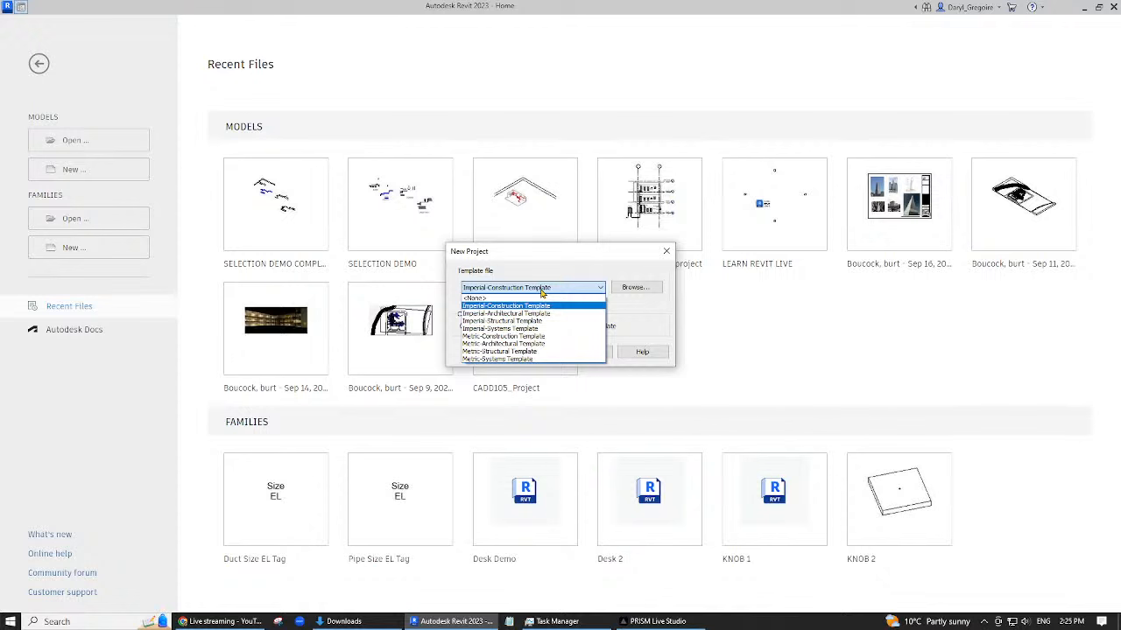
{"action": "left_click", "coordinate": [548, 314]}
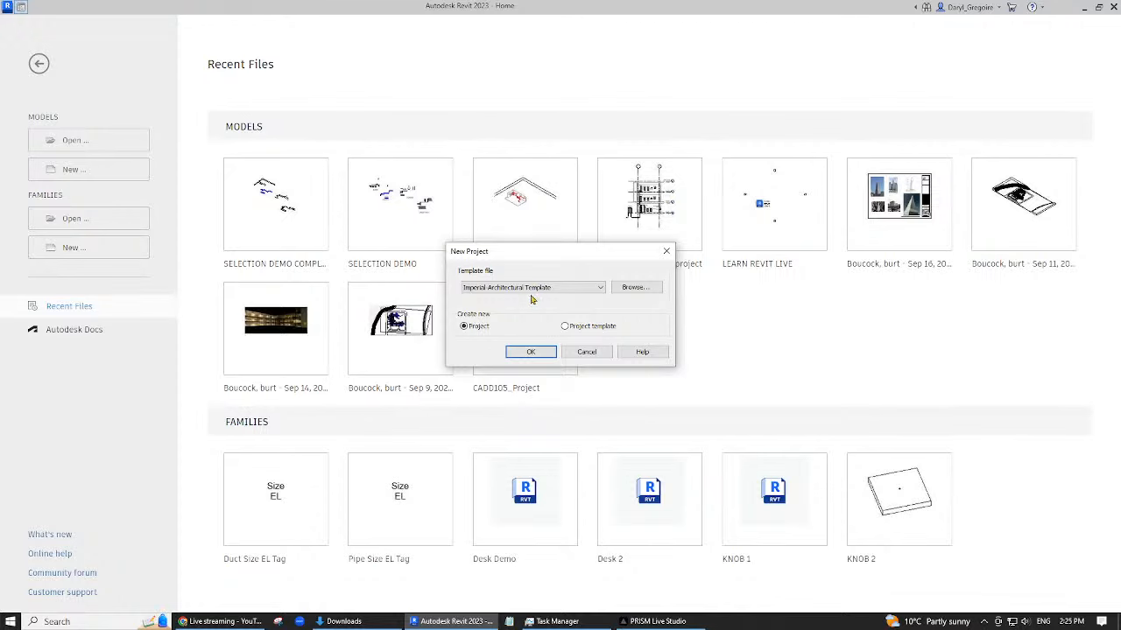
{"action": "left_click", "coordinate": [540, 352]}
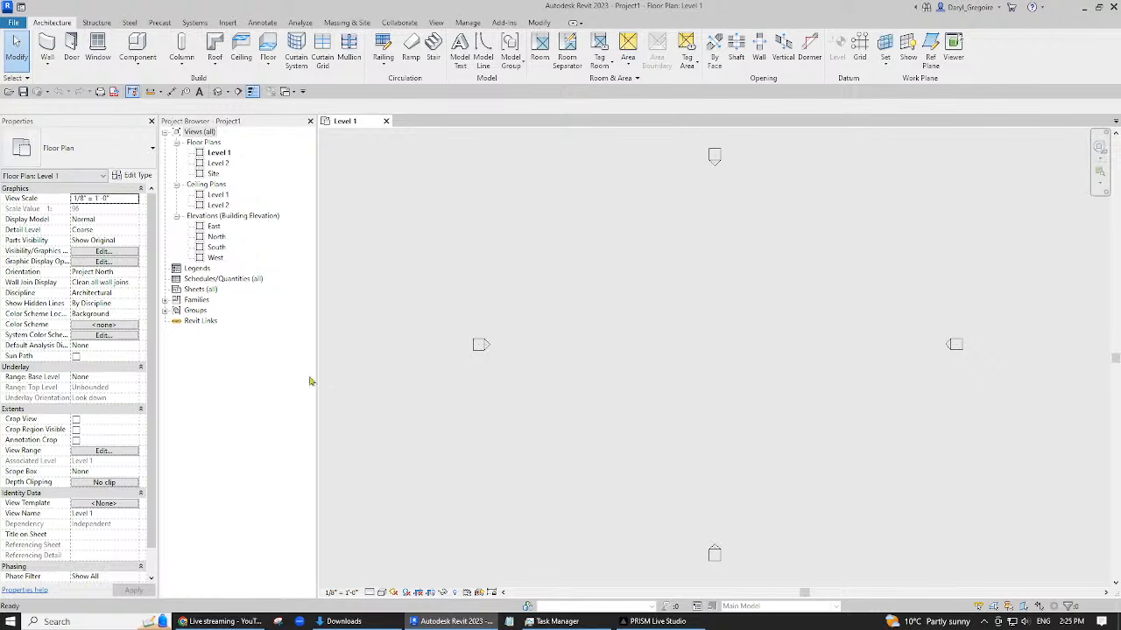
- Place one 60" x 30" Desk from the Furniture families near the middle of the Level 1 plan
{"action": "left_click", "coordinate": [164, 301]}
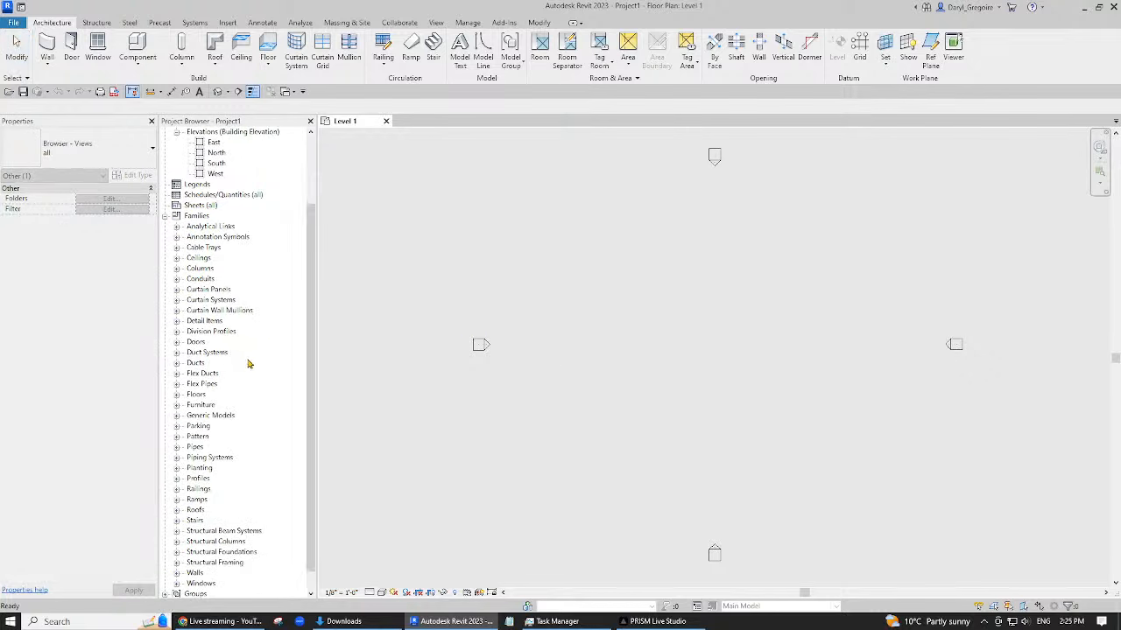
{"action": "left_click", "coordinate": [177, 405]}
{"action": "left_click", "coordinate": [189, 416]}
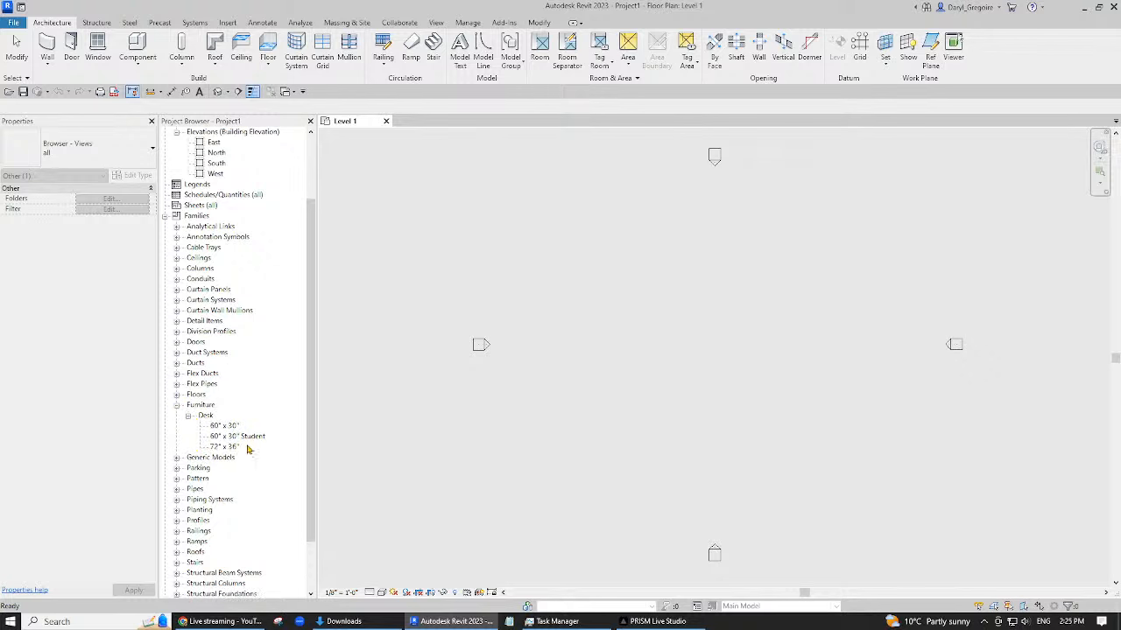
{"action": "left_click", "coordinate": [225, 427]}
{"action": "left_click_drag", "start_coordinate": [225, 428], "coordinate": [686, 357]}
{"action": "scroll", "coordinate": [686, 357], "scroll_direction": "up", "scroll_amount": 2}
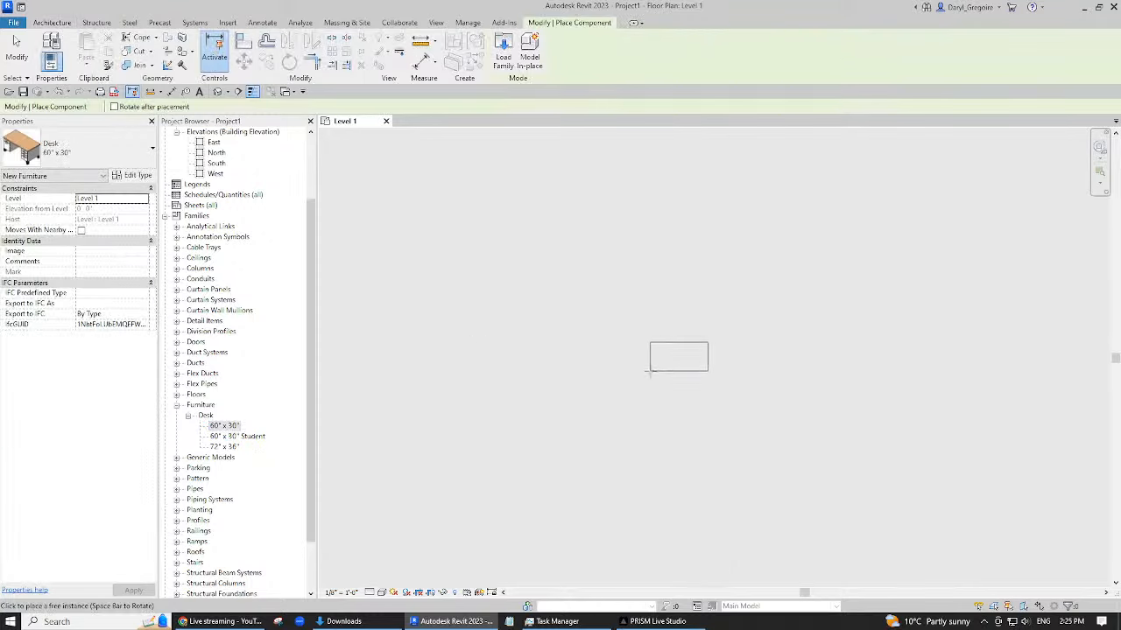
{"action": "key", "text": "space"}
{"action": "key", "text": "space"}
{"action": "left_click", "coordinate": [716, 324]}
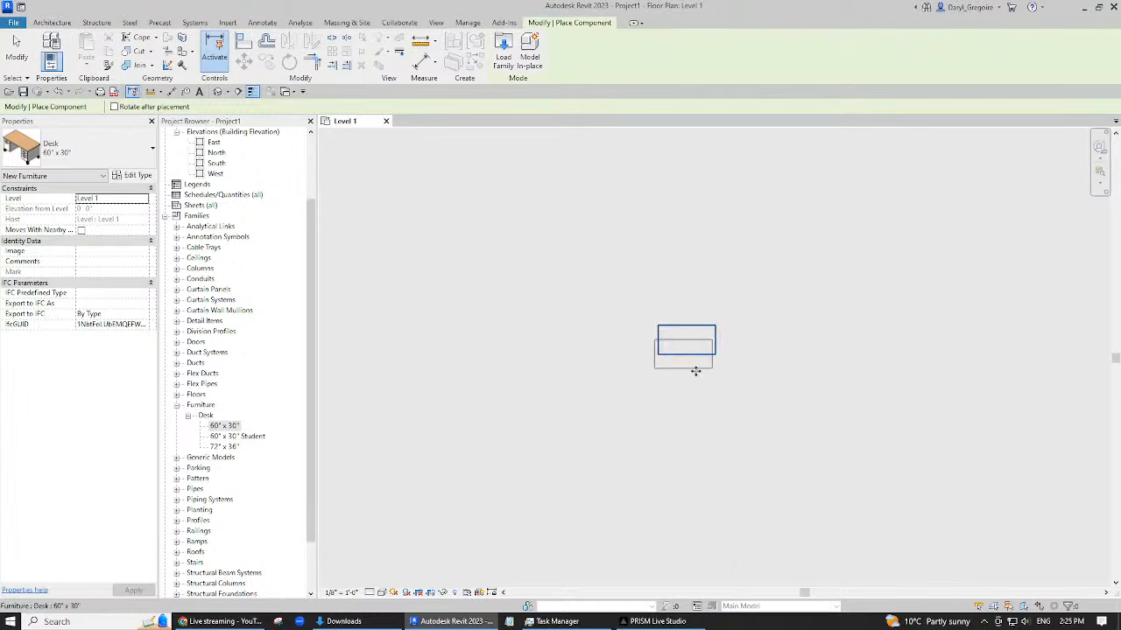
{"action": "key", "text": "Escape"}
{"action": "key", "text": "Escape"}
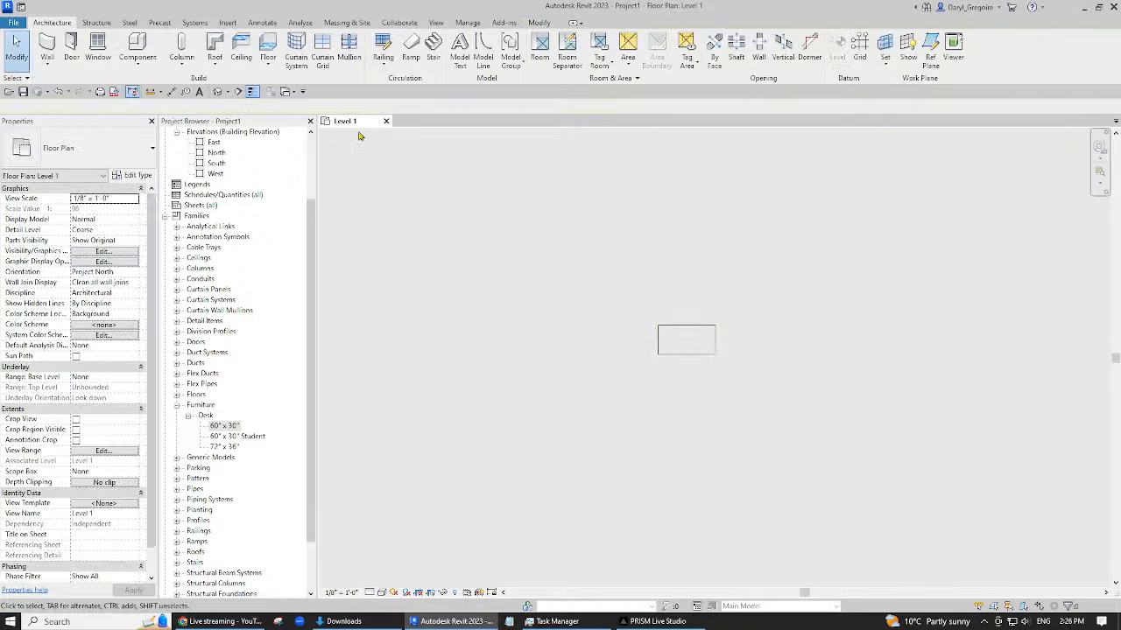
- Open the default 3D view and display the desk in the Shaded visual style
{"action": "left_click", "coordinate": [217, 91]}
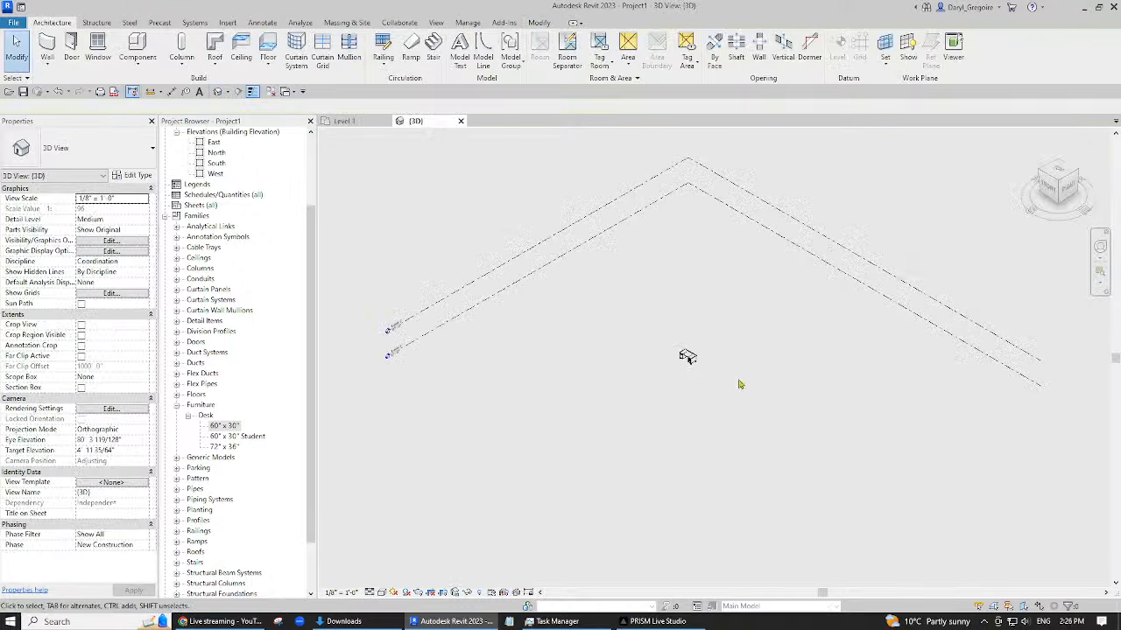
{"action": "scroll", "coordinate": [675, 350], "scroll_direction": "up", "scroll_amount": 5}
{"action": "scroll", "coordinate": [661, 368], "scroll_direction": "up", "scroll_amount": 2}
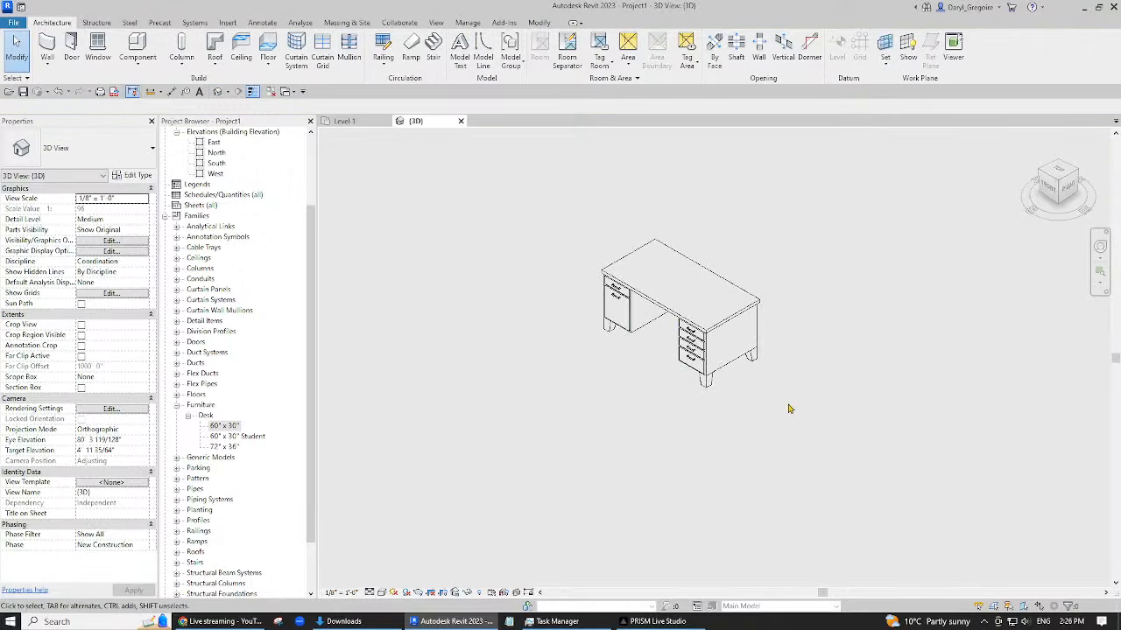
{"action": "left_click", "coordinate": [740, 361]}
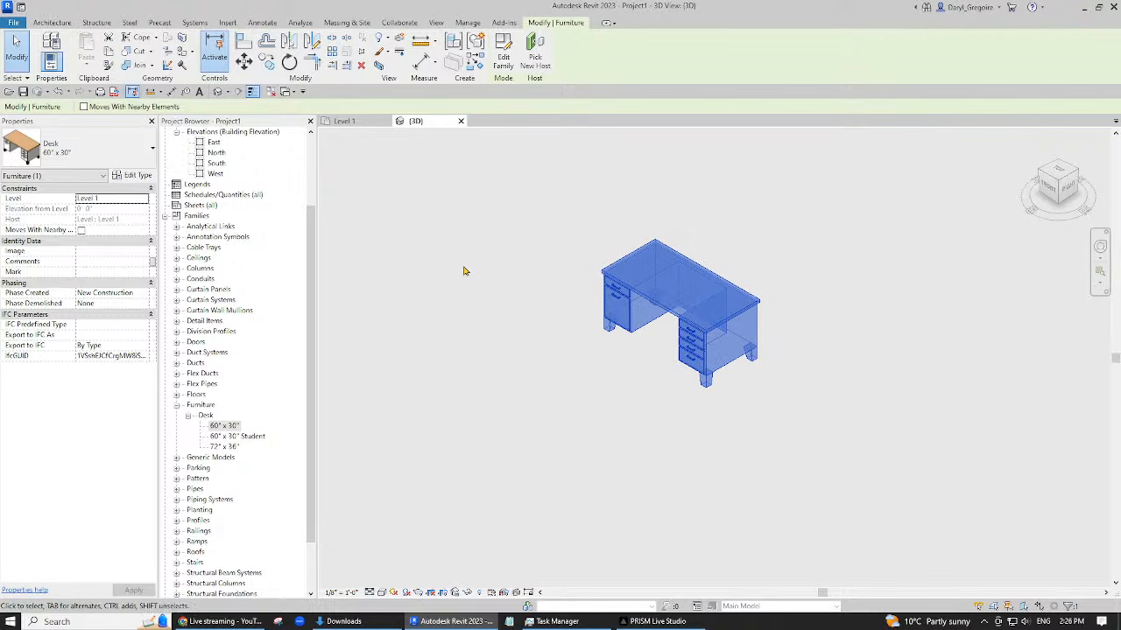
{"action": "left_click", "coordinate": [730, 397]}
{"action": "scroll", "coordinate": [748, 368], "scroll_direction": "up", "scroll_amount": 2}
{"action": "scroll", "coordinate": [749, 368], "scroll_direction": "up", "scroll_amount": 2}
{"action": "middle_click_drag", "start_coordinate": [750, 368], "coordinate": [836, 352], "text": "shift"}
{"action": "scroll", "coordinate": [602, 349], "scroll_direction": "up", "scroll_amount": 1}
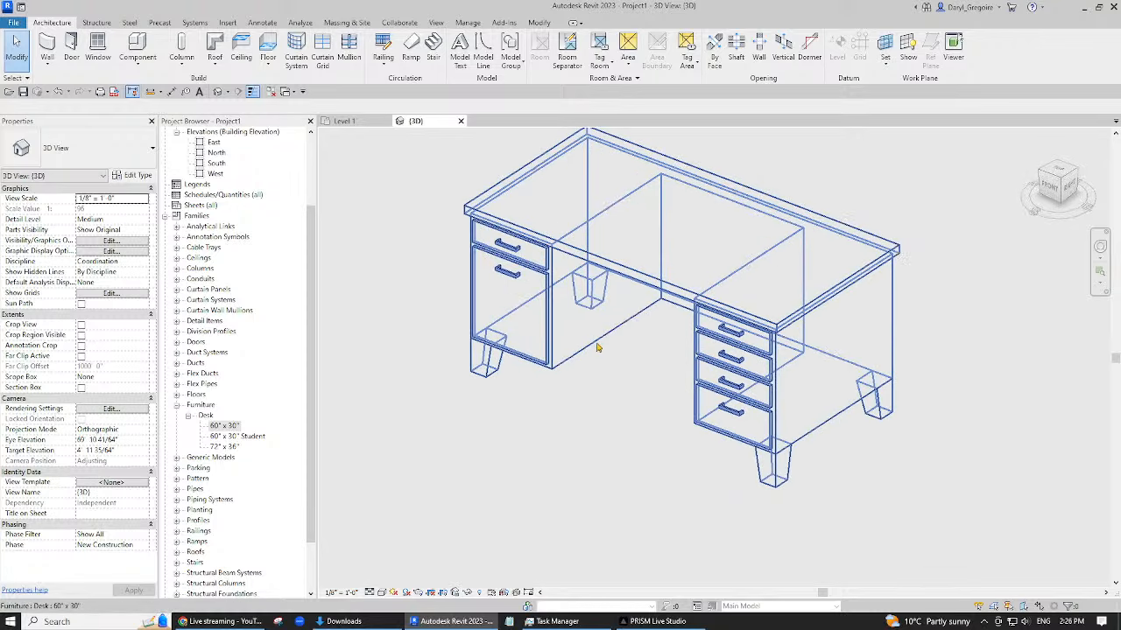
{"action": "key", "text": "s"}
{"action": "key", "text": "d"}
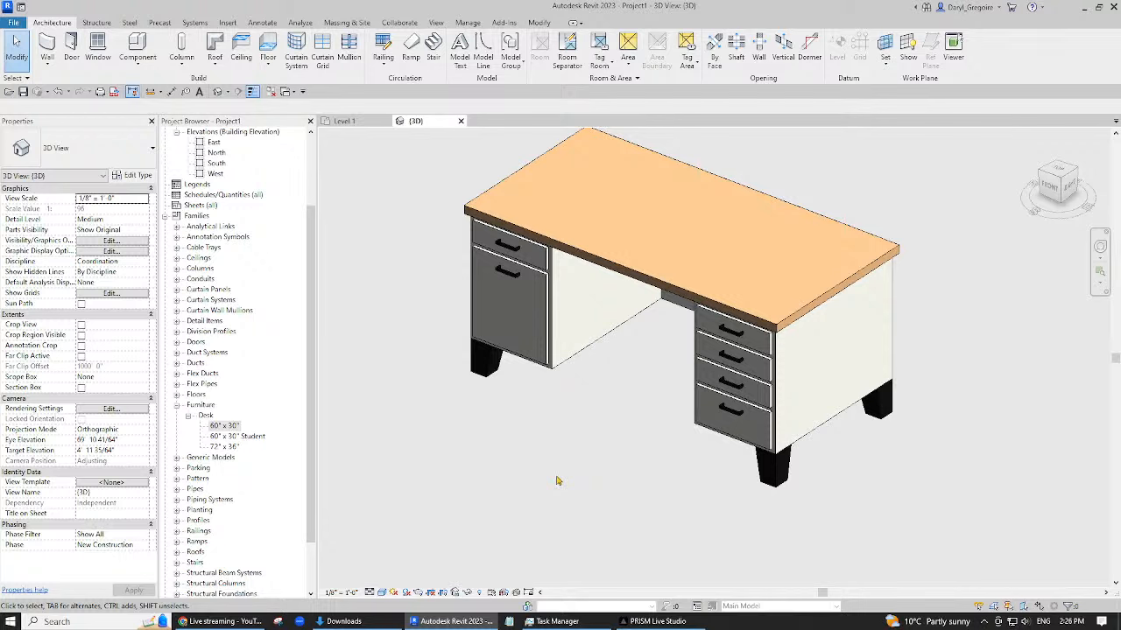
- Examine the desk's type properties and the material assigned to its top, then leave them without changes and clear the selection
{"action": "left_click", "coordinate": [591, 255]}
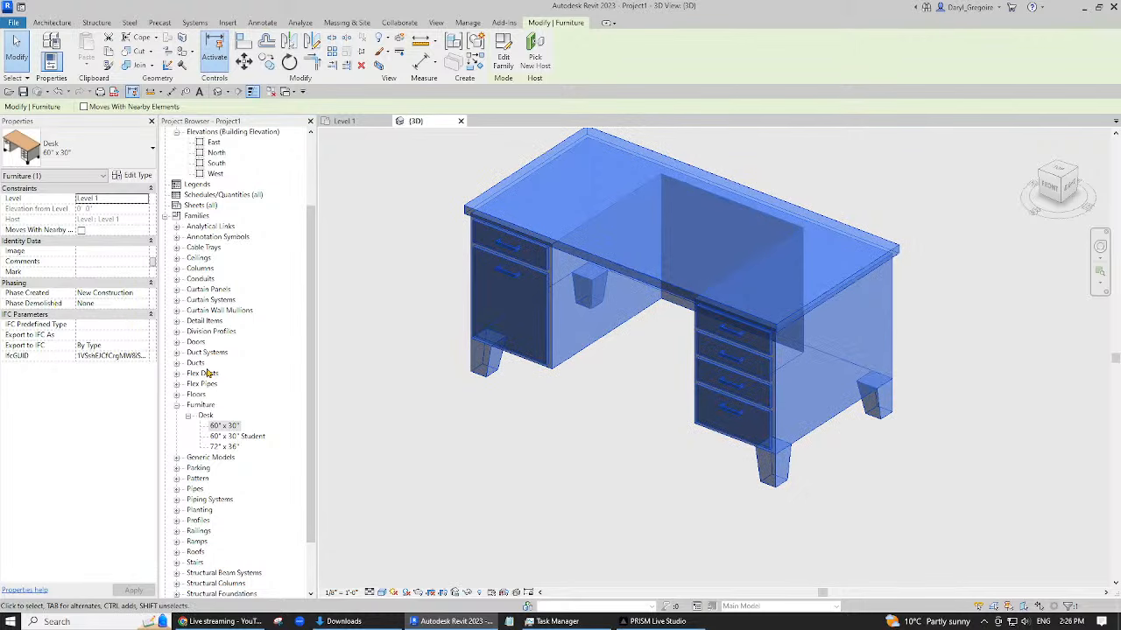
{"action": "left_click", "coordinate": [132, 176]}
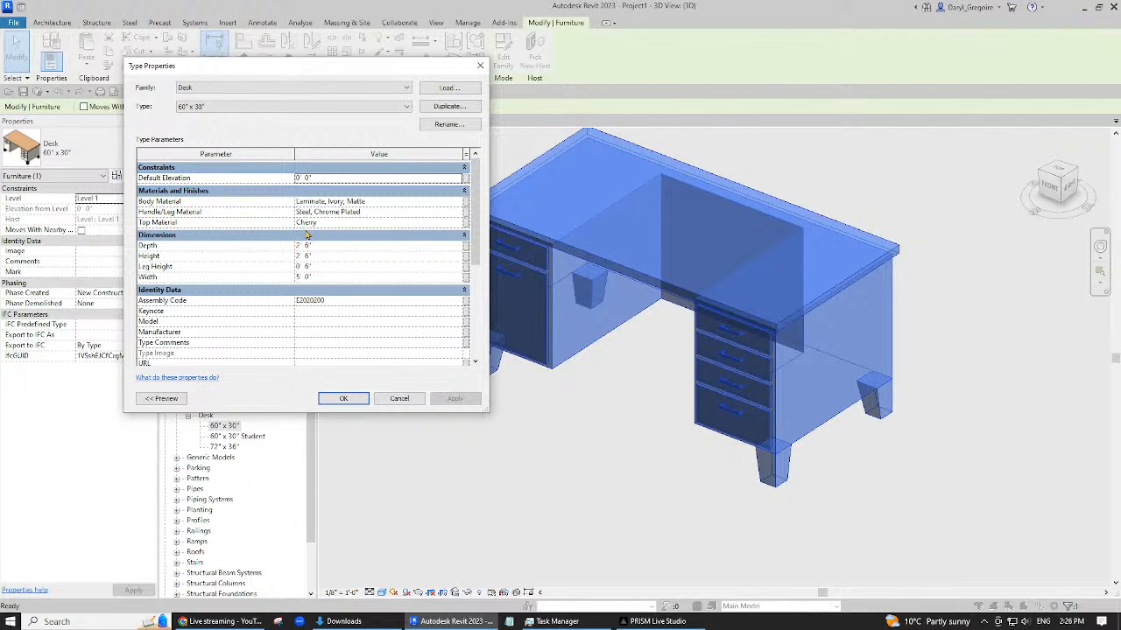
{"action": "left_click", "coordinate": [455, 225]}
{"action": "left_click", "coordinate": [457, 224]}
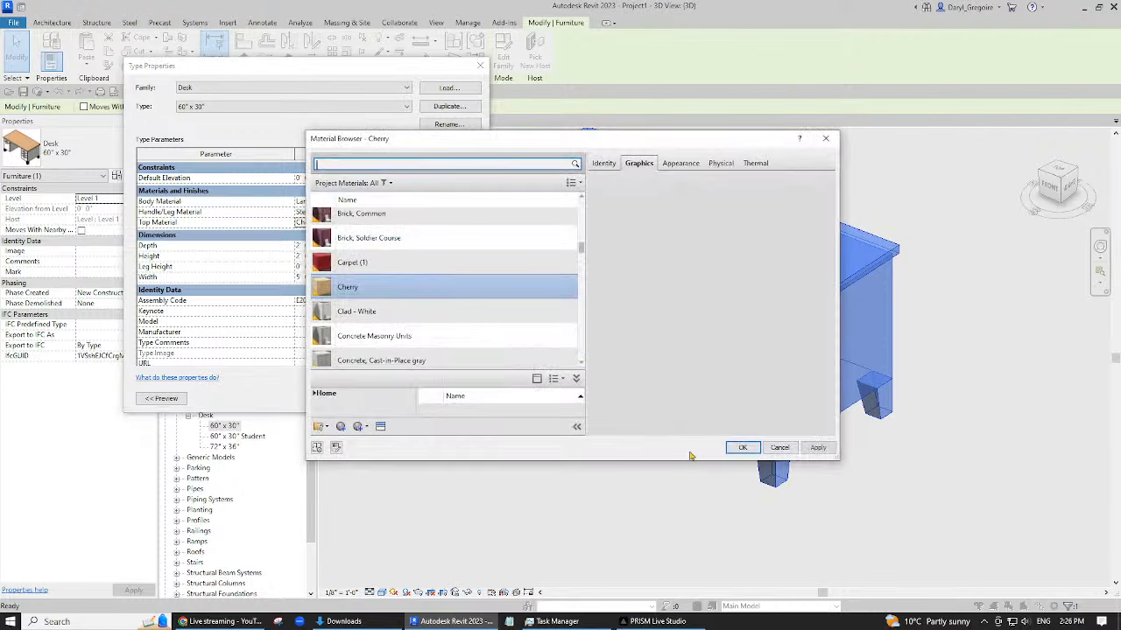
{"action": "left_click", "coordinate": [785, 448]}
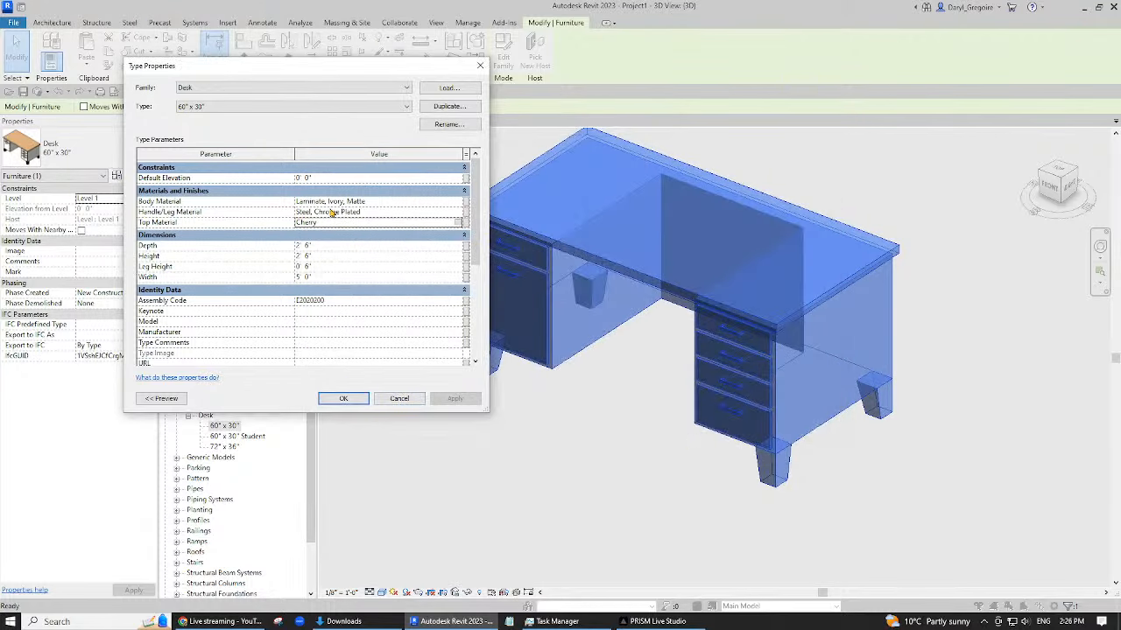
{"action": "left_click", "coordinate": [400, 398]}
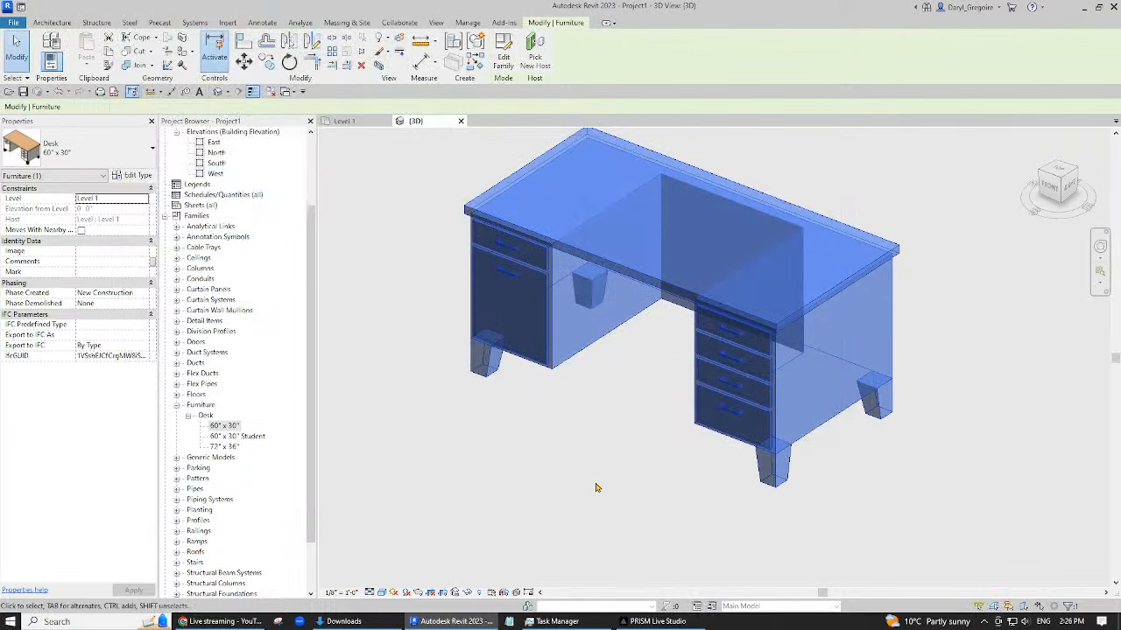
{"action": "left_click", "coordinate": [593, 489]}
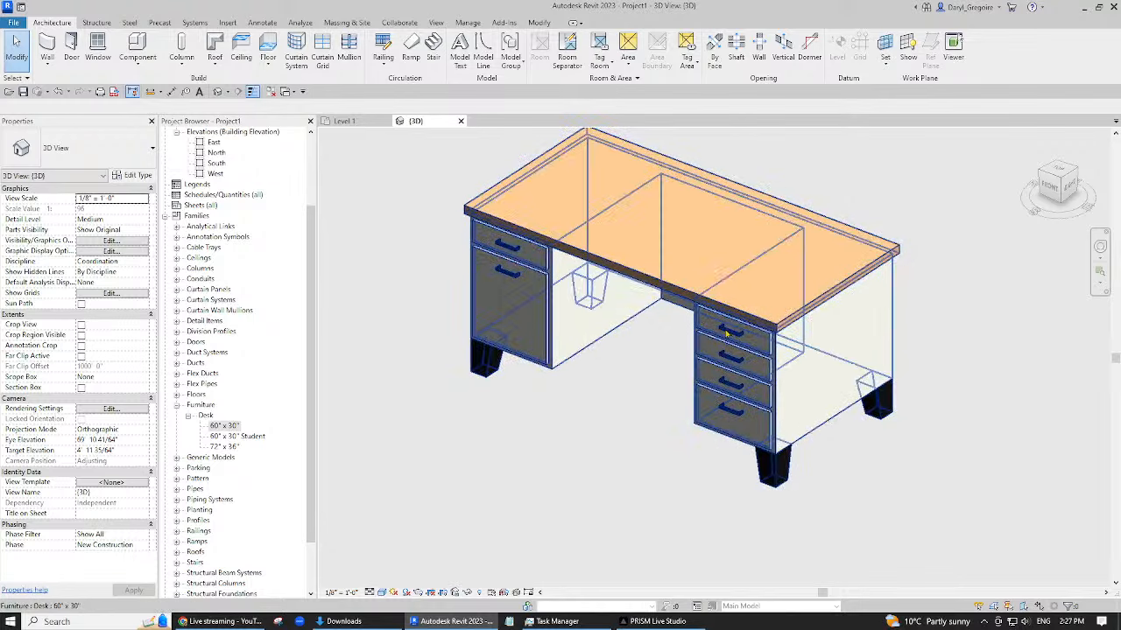
- Open the placed desk's family for editing and view the whole desk in the family's 3D view
{"action": "left_click", "coordinate": [489, 354]}
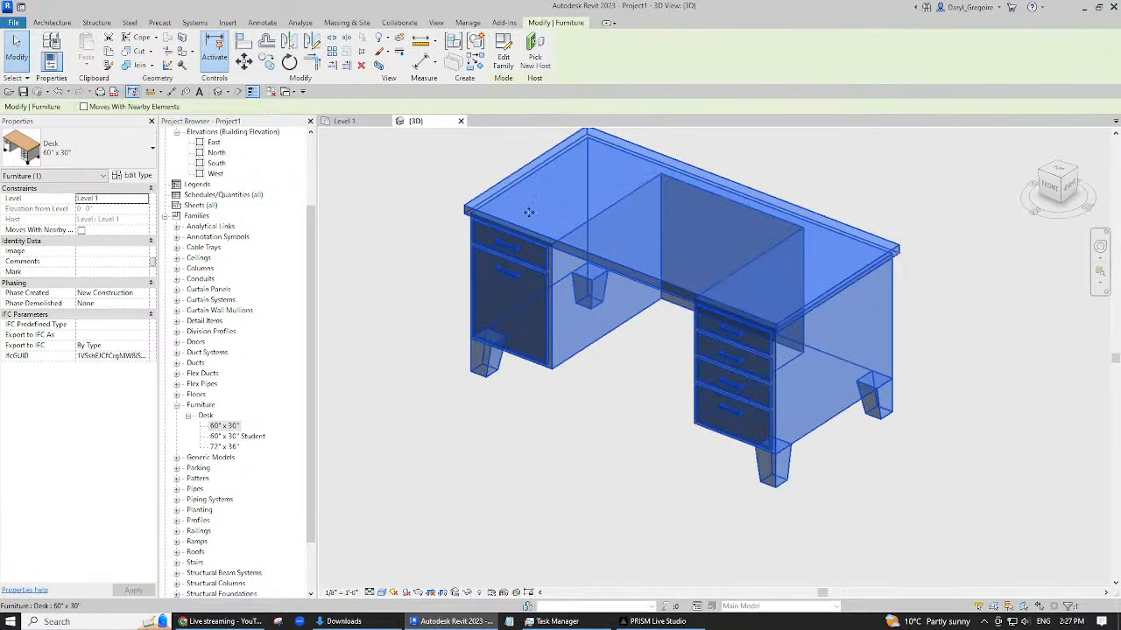
{"action": "left_click", "coordinate": [374, 192]}
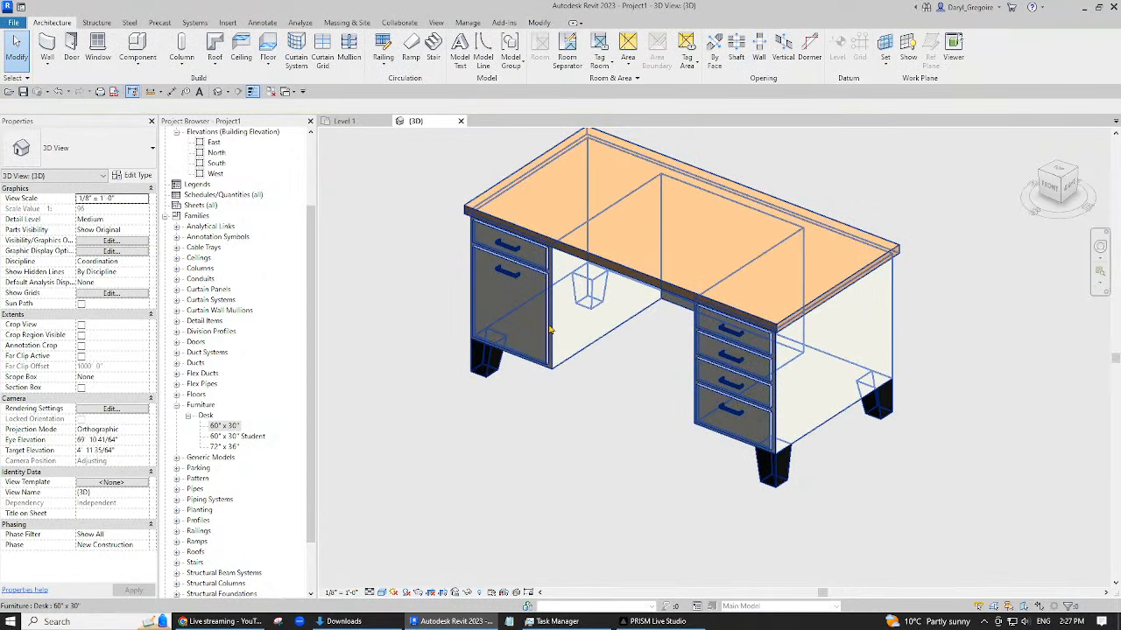
{"action": "left_click", "coordinate": [561, 370]}
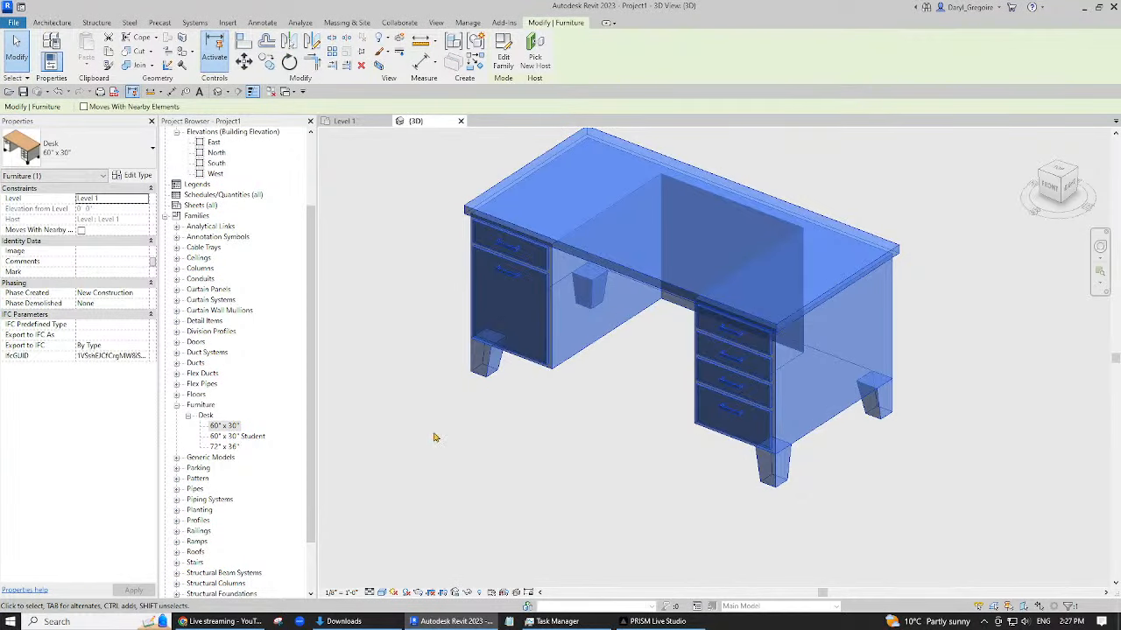
{"action": "left_click", "coordinate": [505, 58]}
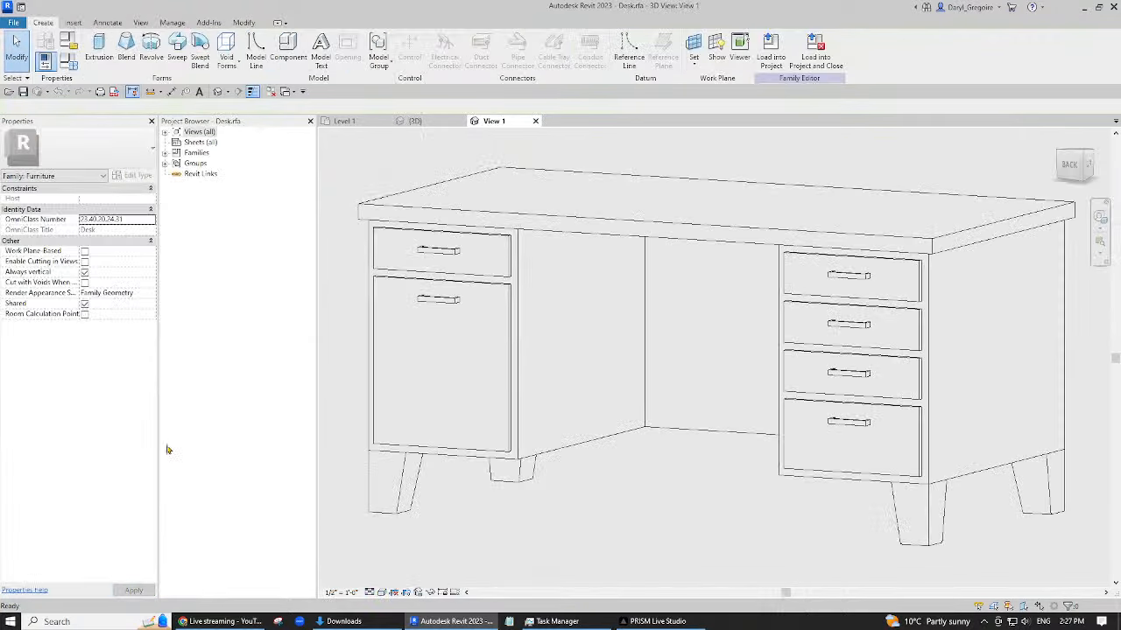
{"action": "scroll", "coordinate": [424, 393], "scroll_direction": "down", "scroll_amount": 4}
{"action": "middle_click_drag", "start_coordinate": [650, 455], "coordinate": [619, 449], "text": "shift"}
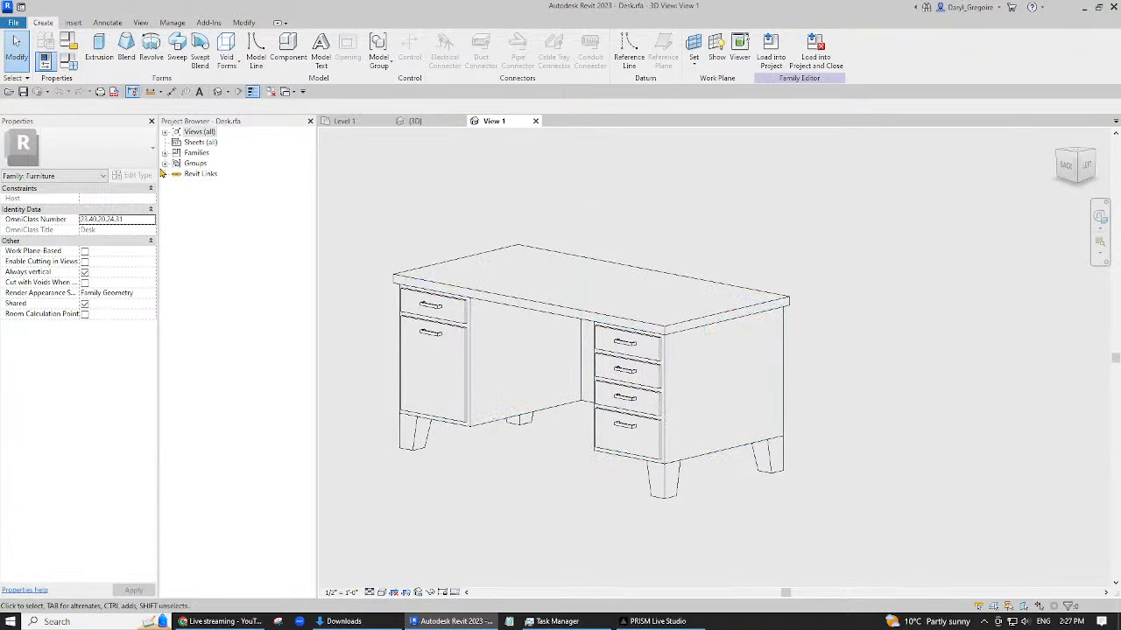
- Start saving the opened desk family as a separate file
{"action": "left_click", "coordinate": [14, 23]}
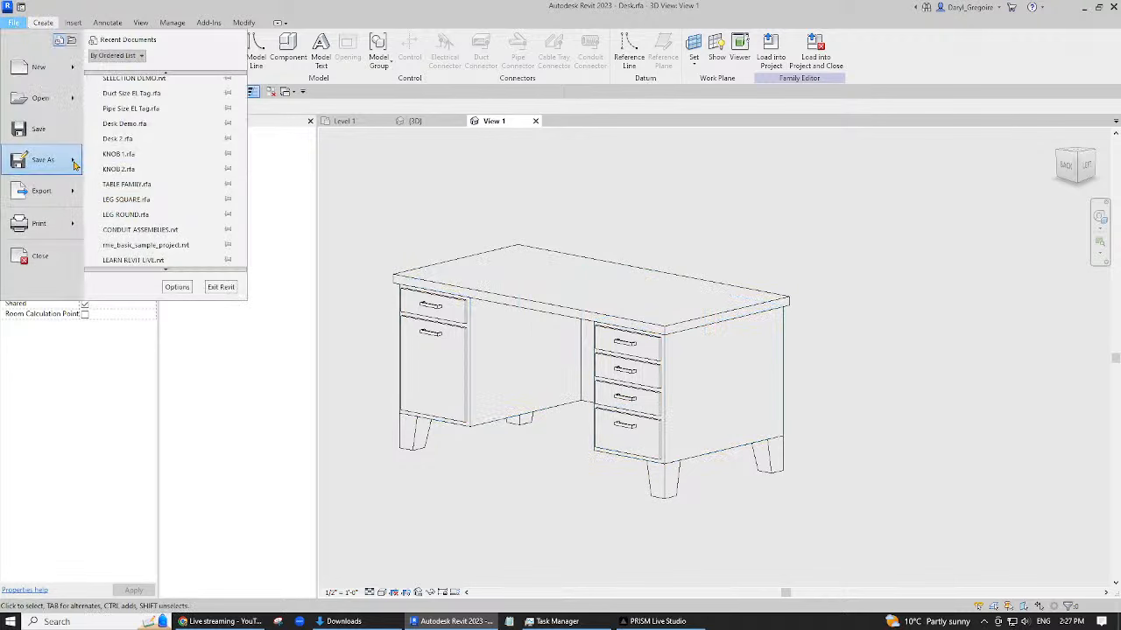
- Save the desk family as a new family file named "Desk WITH KNOB OPTIONS.rfa"
{"action": "mouse_move", "coordinate": [73, 165]}
{"action": "left_click", "coordinate": [134, 161]}
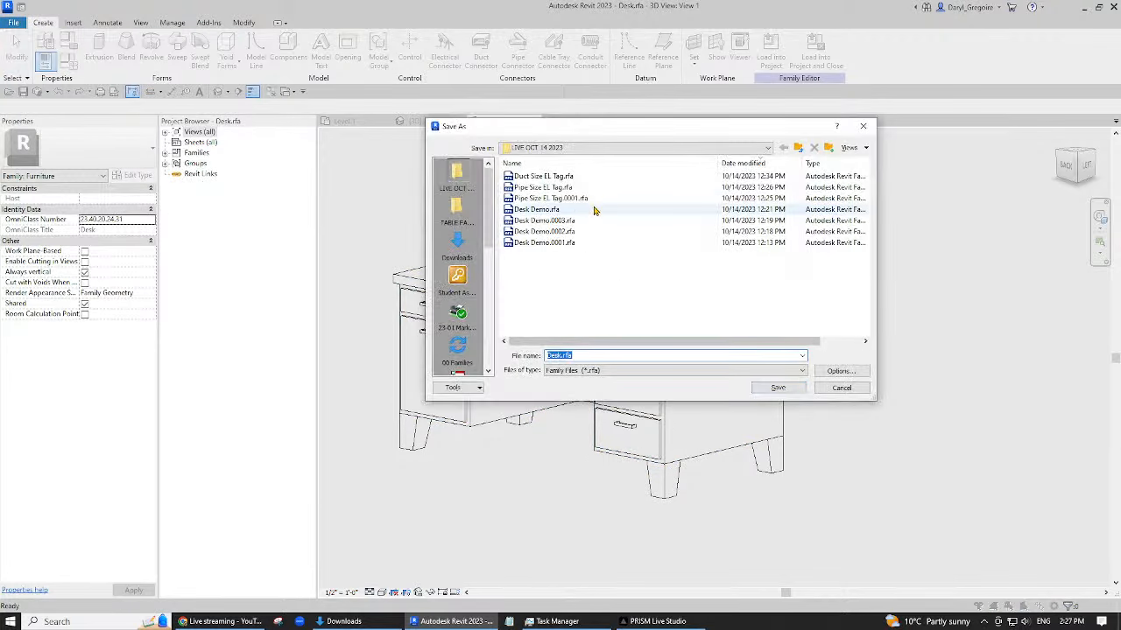
{"action": "left_click", "coordinate": [591, 356]}
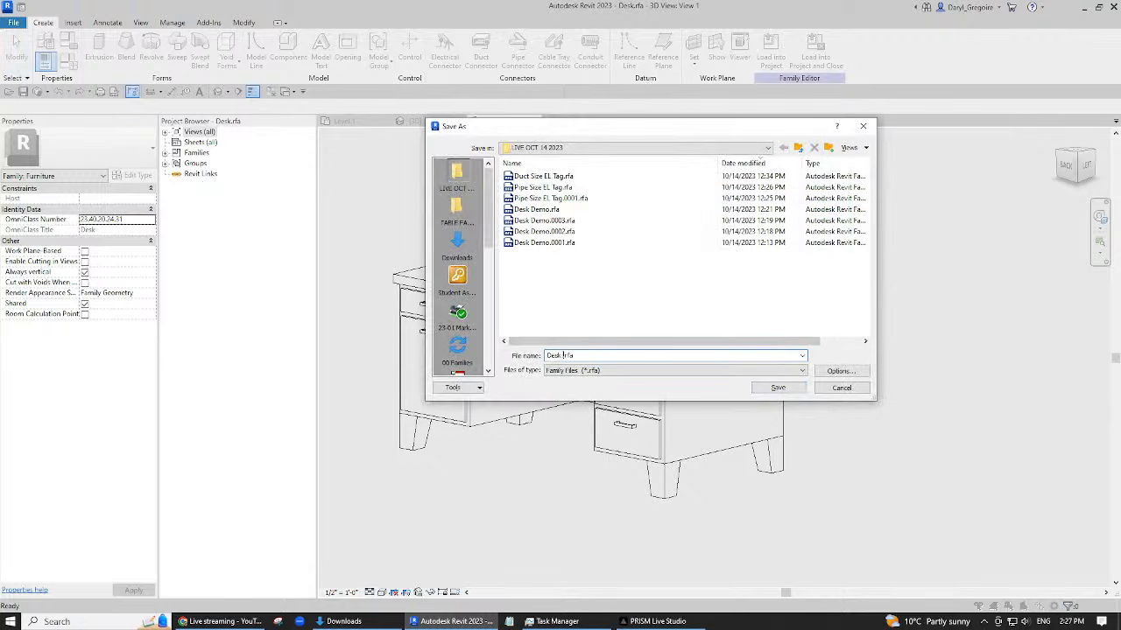
{"action": "type", "text": "WITH KNOB OPTIONS"}
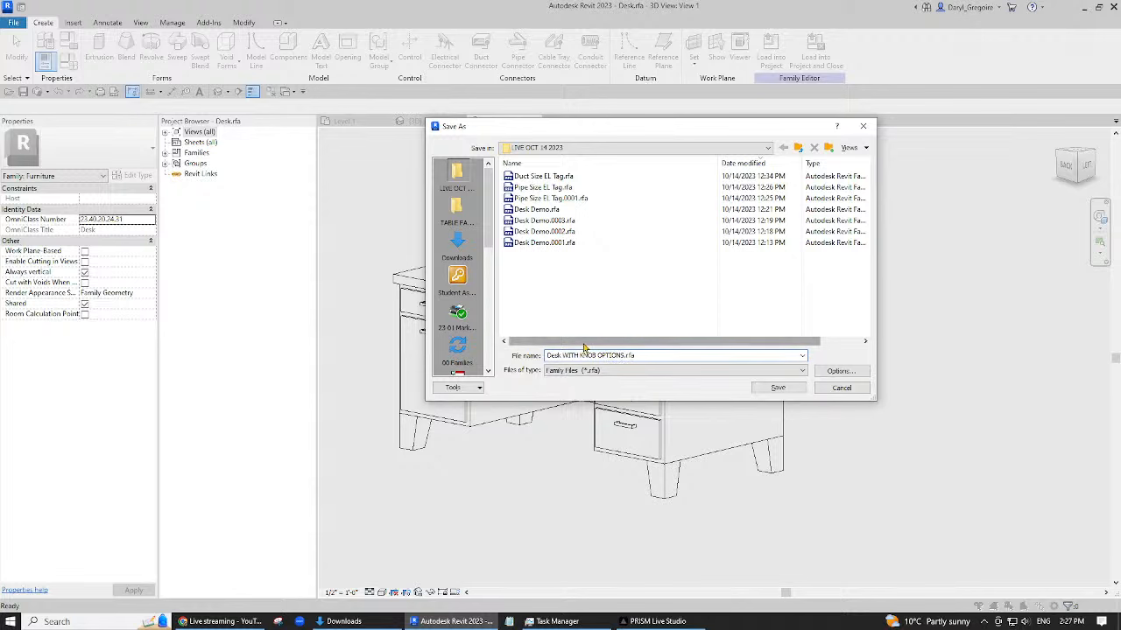
{"action": "left_click", "coordinate": [777, 389]}
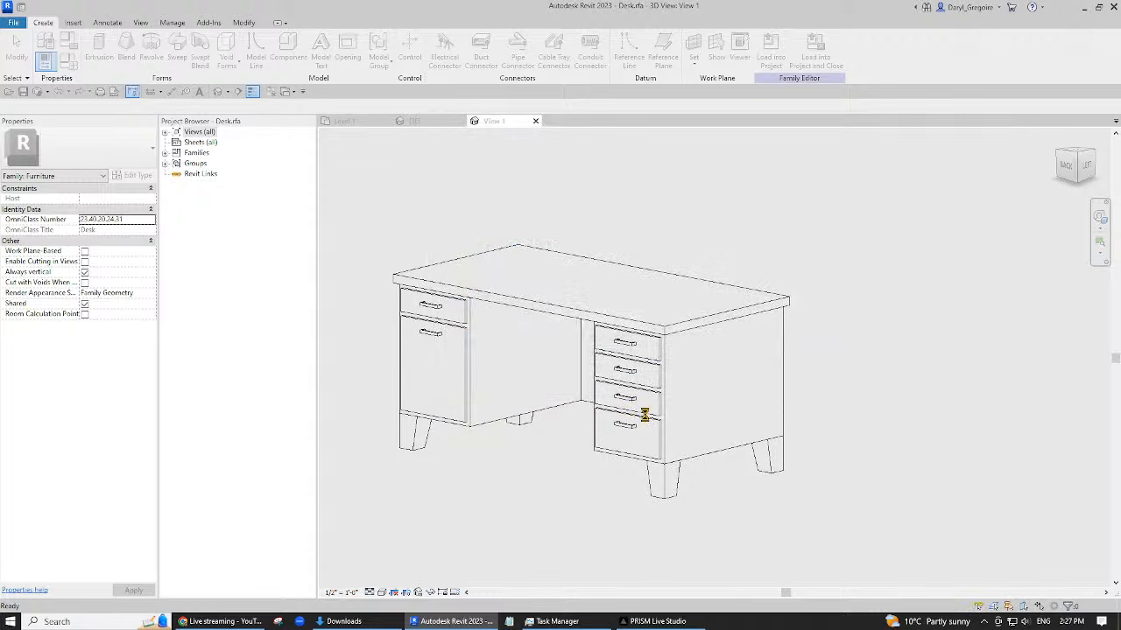
- Delete the existing handles from the drawers on both pedestals of the desk
{"action": "left_click", "coordinate": [429, 306]}
{"action": "key", "text": "Escape"}
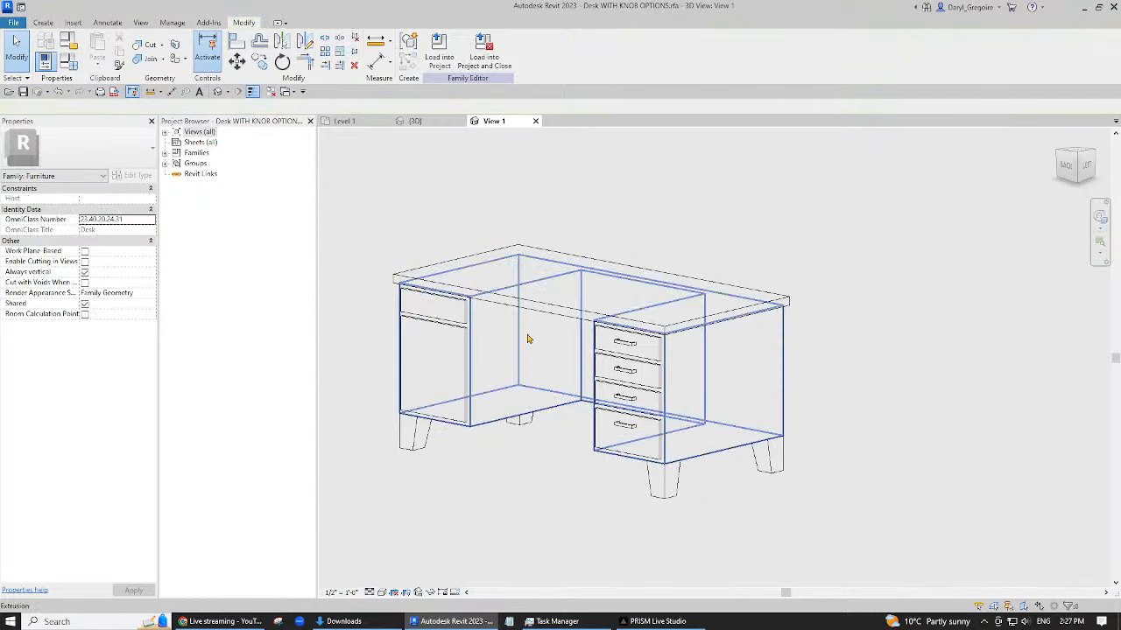
{"action": "left_click", "coordinate": [622, 341]}
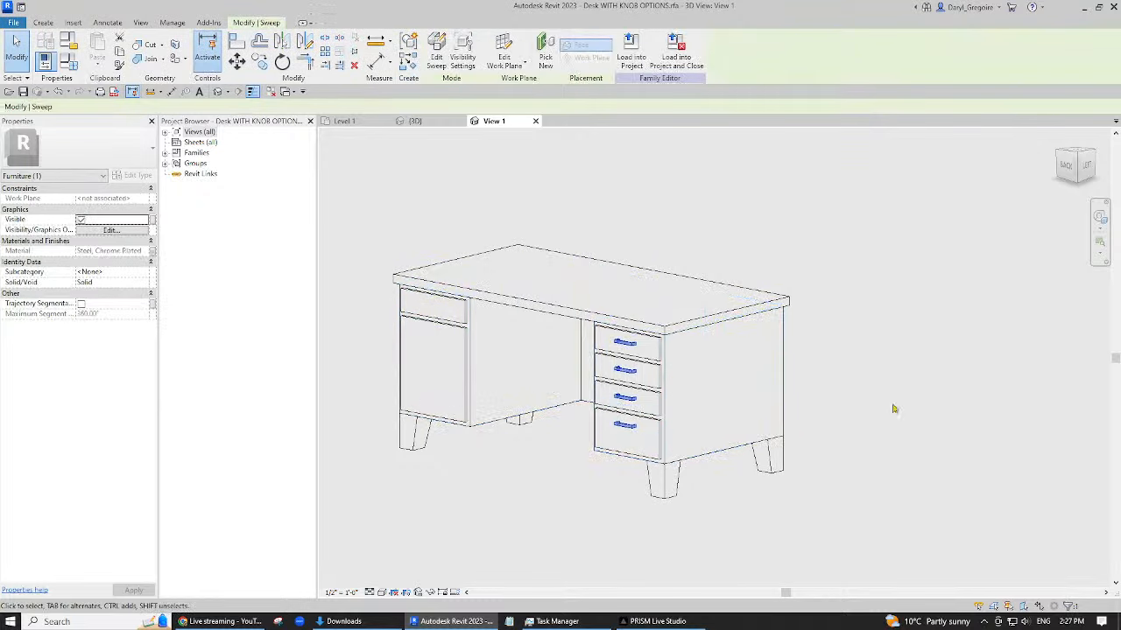
{"action": "key", "text": "Escape"}
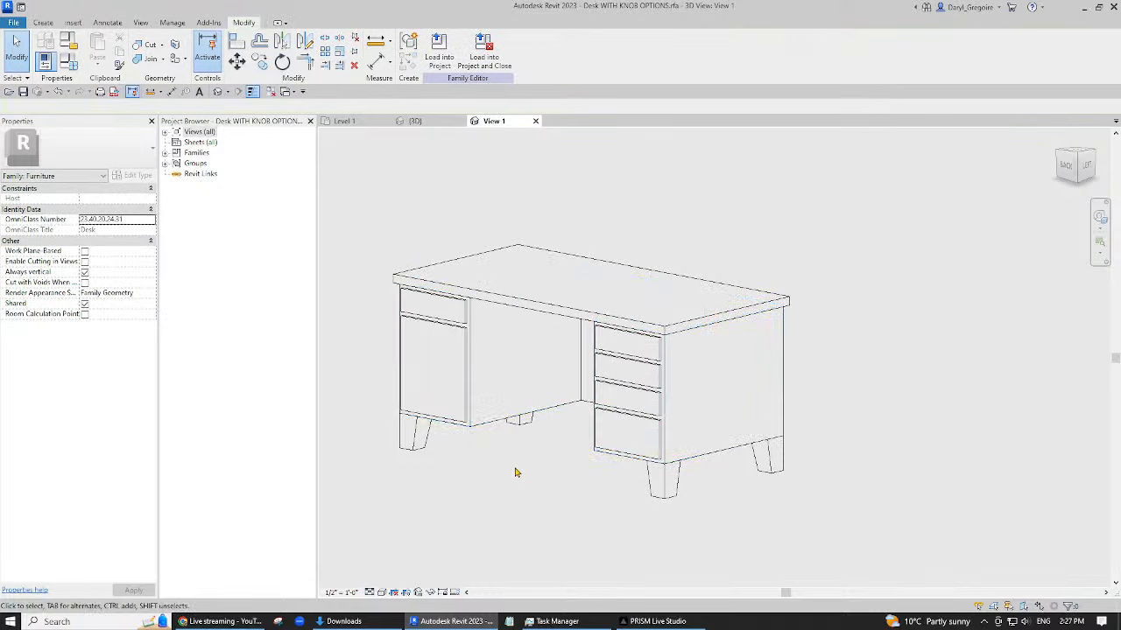
{"action": "middle_click_drag", "start_coordinate": [550, 479], "coordinate": [568, 492]}
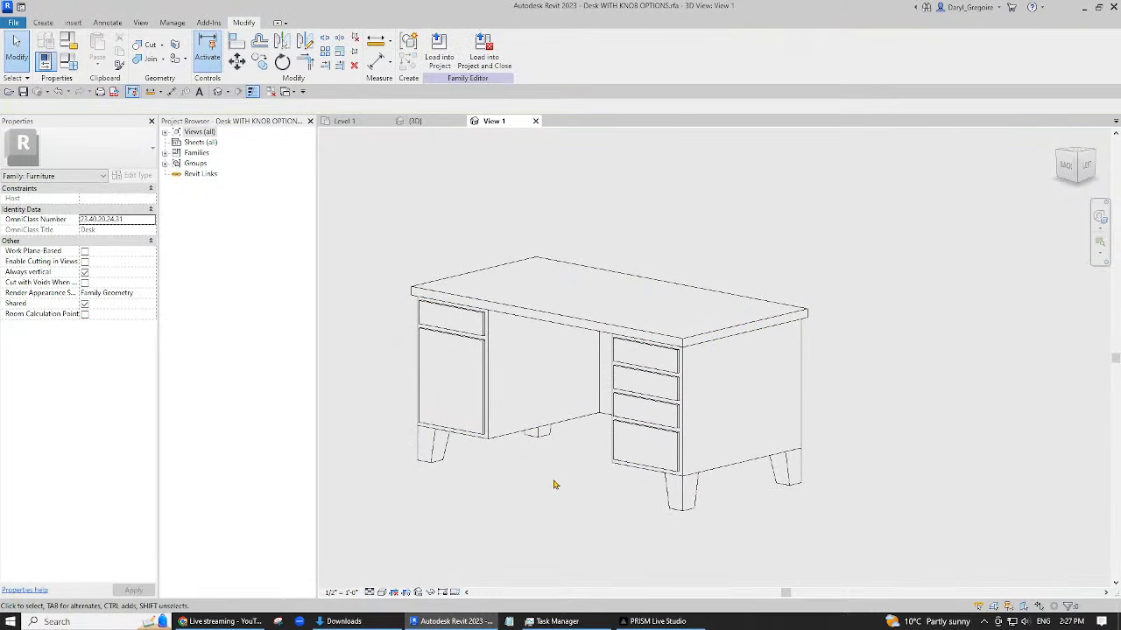
{"action": "middle_click_drag", "start_coordinate": [478, 359], "coordinate": [554, 354]}
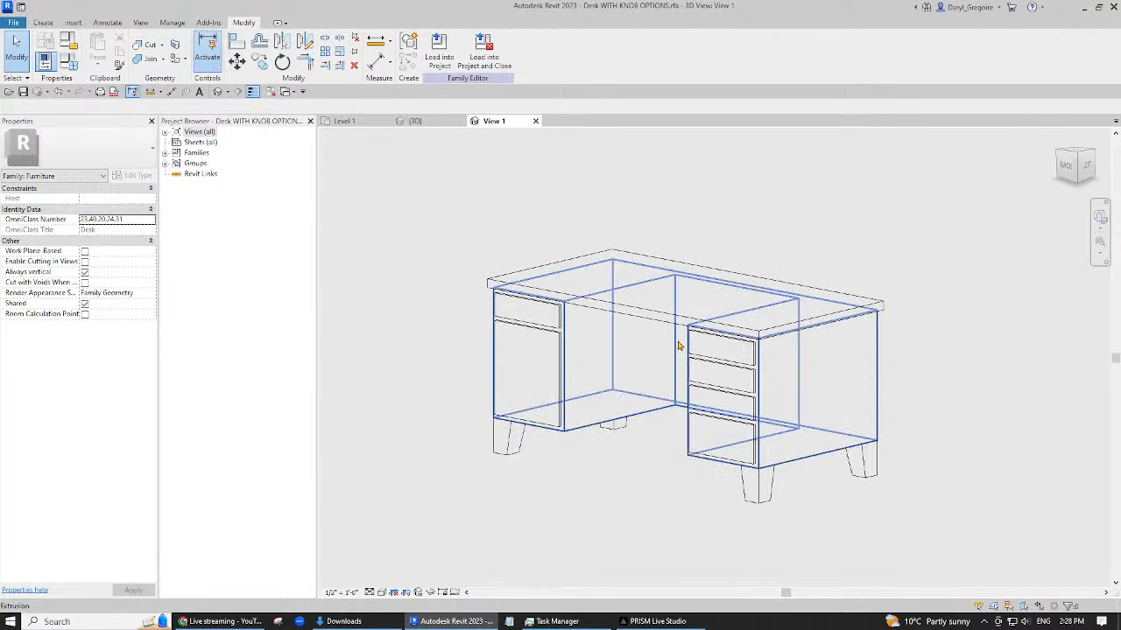
- Create a new family from the "Generic Model face based.rft" template in the English-Imperial folder
{"action": "left_click", "coordinate": [13, 27]}
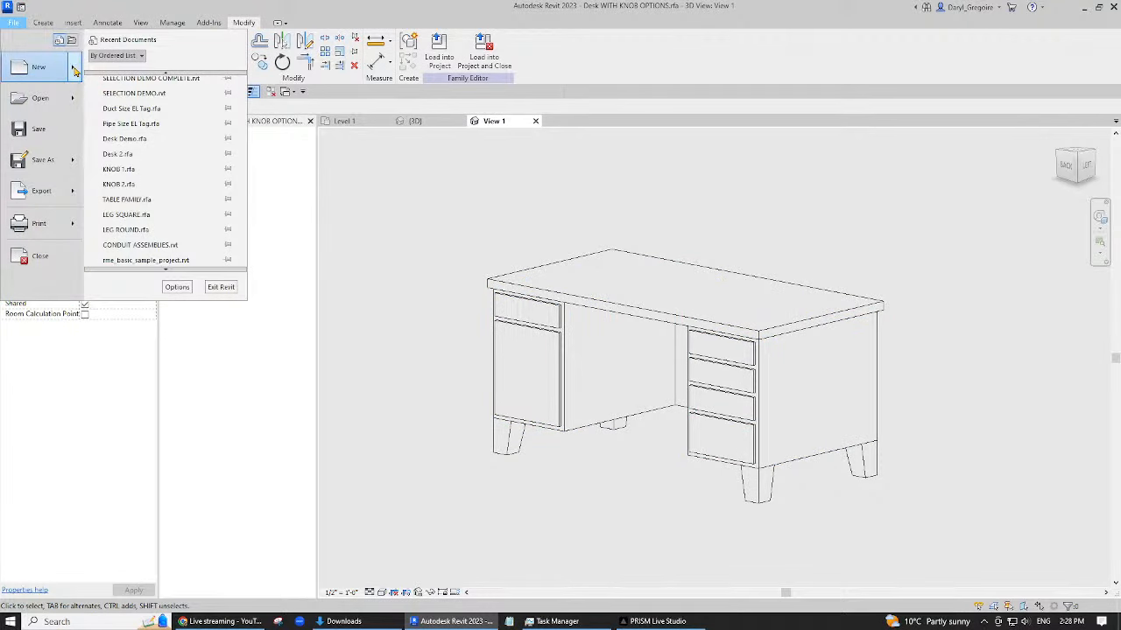
{"action": "mouse_move", "coordinate": [75, 70]}
{"action": "left_click", "coordinate": [136, 110]}
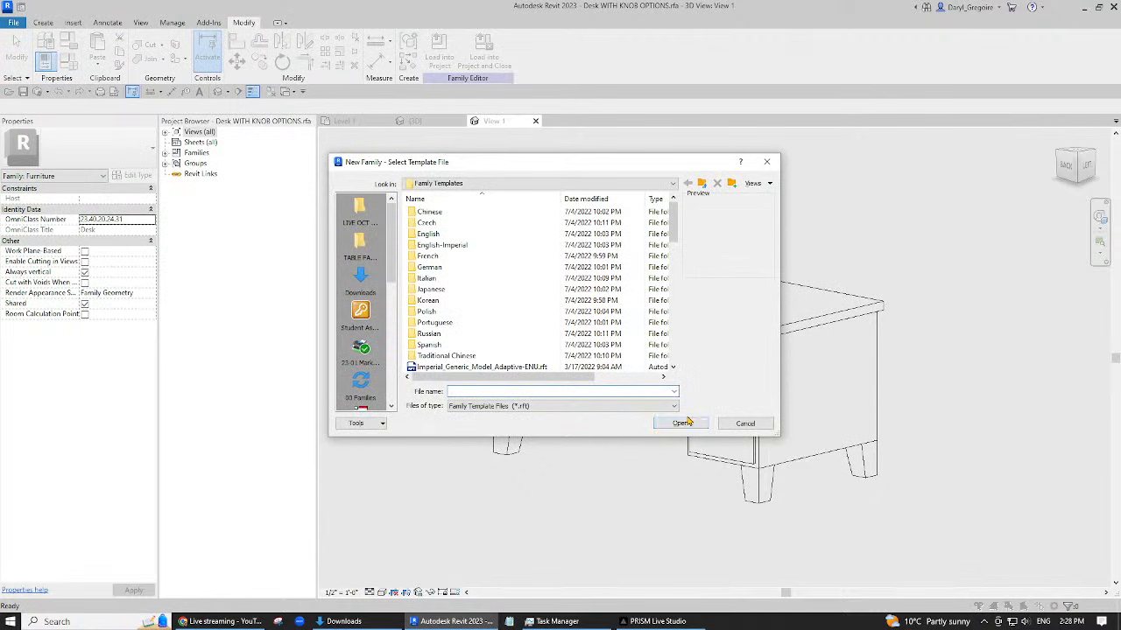
{"action": "double_click", "coordinate": [453, 246]}
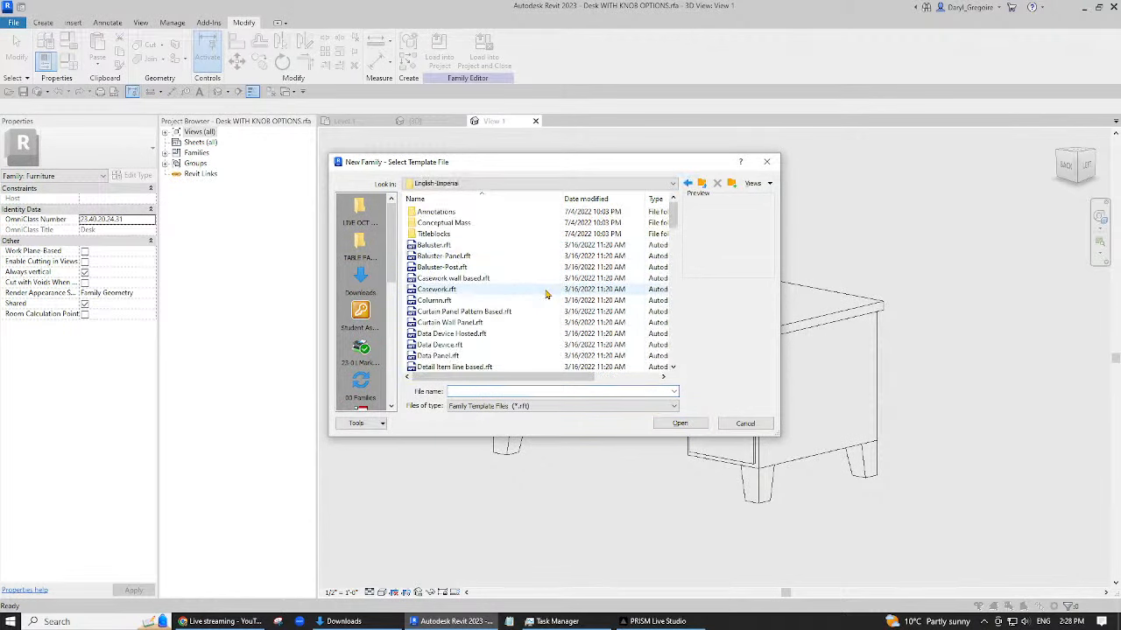
{"action": "scroll", "coordinate": [526, 291], "scroll_direction": "down", "scroll_amount": 2}
{"action": "scroll", "coordinate": [526, 291], "scroll_direction": "down", "scroll_amount": 6}
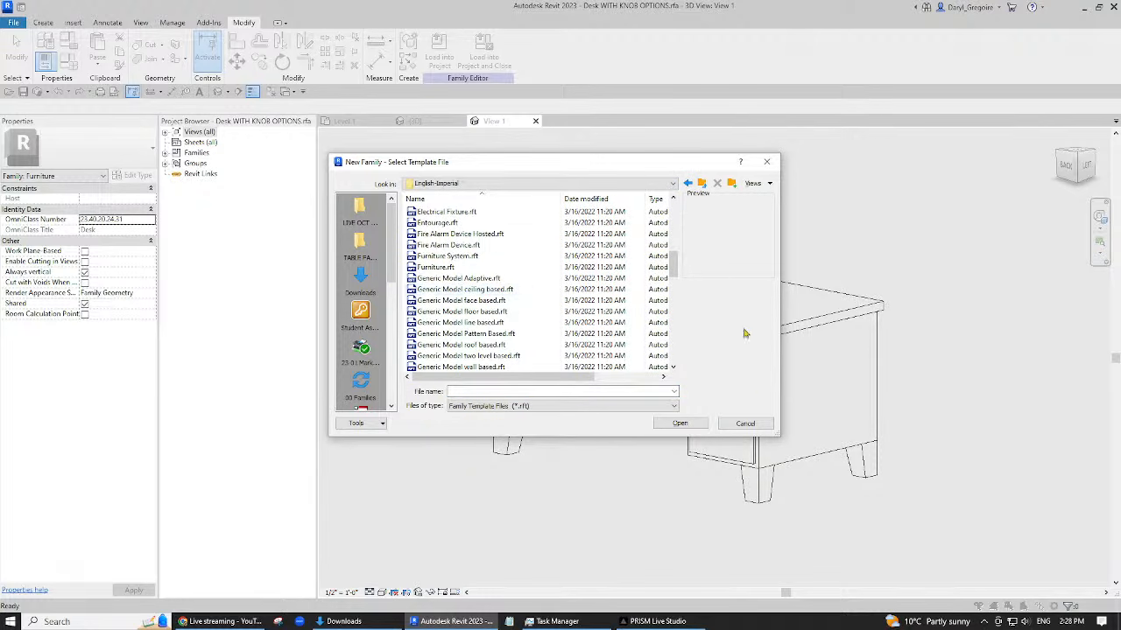
{"action": "left_click_drag", "start_coordinate": [629, 164], "coordinate": [476, 172]}
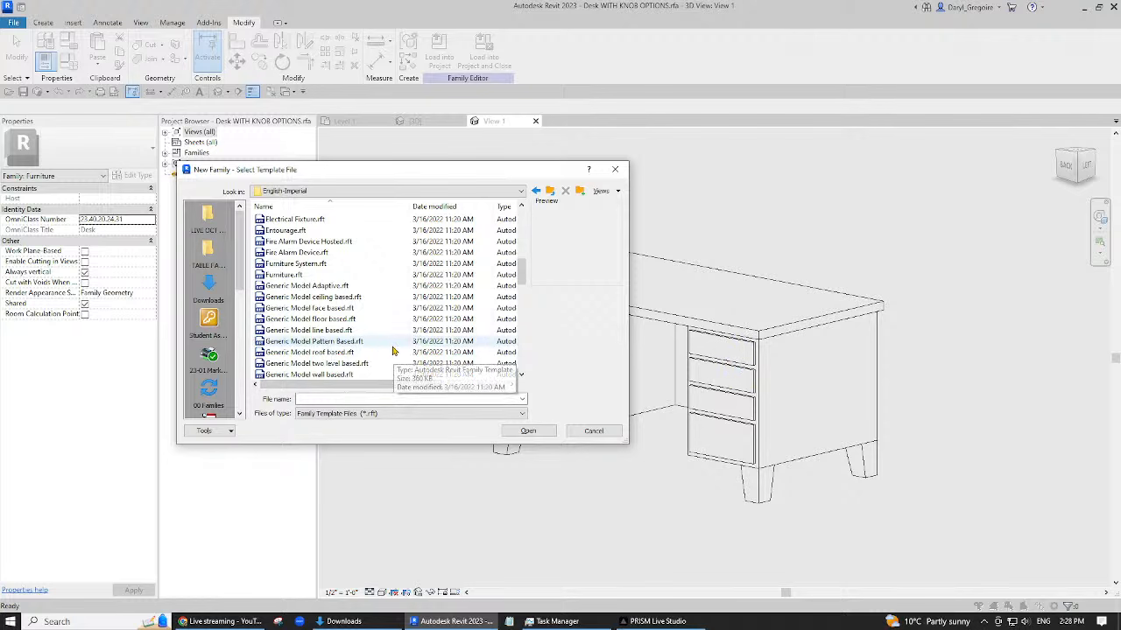
{"action": "scroll", "coordinate": [386, 351], "scroll_direction": "down", "scroll_amount": 1}
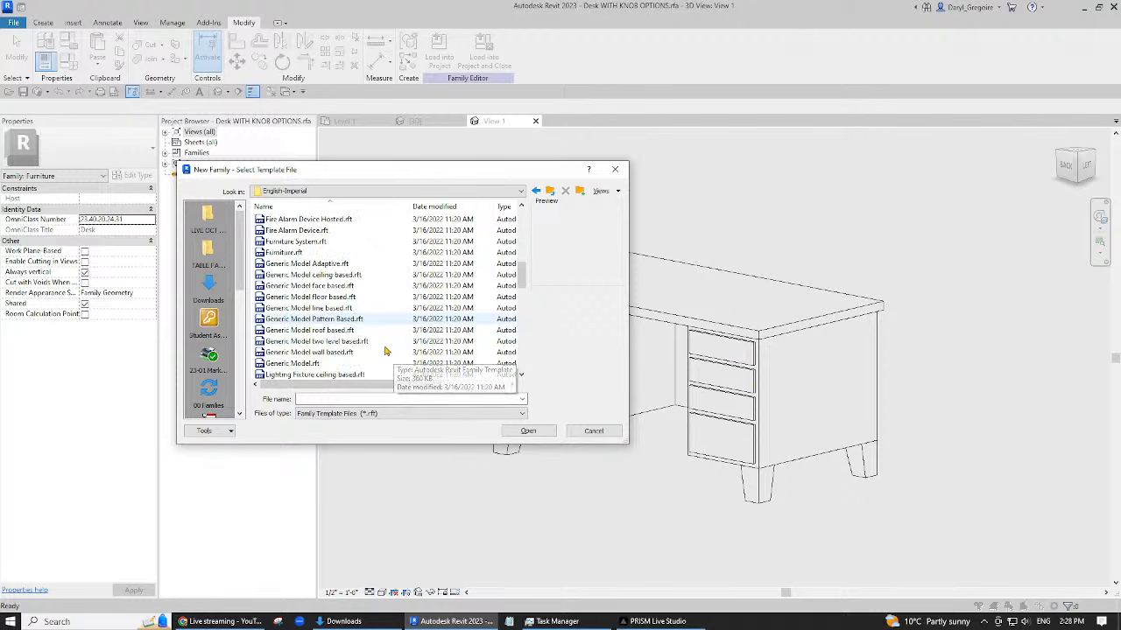
{"action": "left_click", "coordinate": [337, 286]}
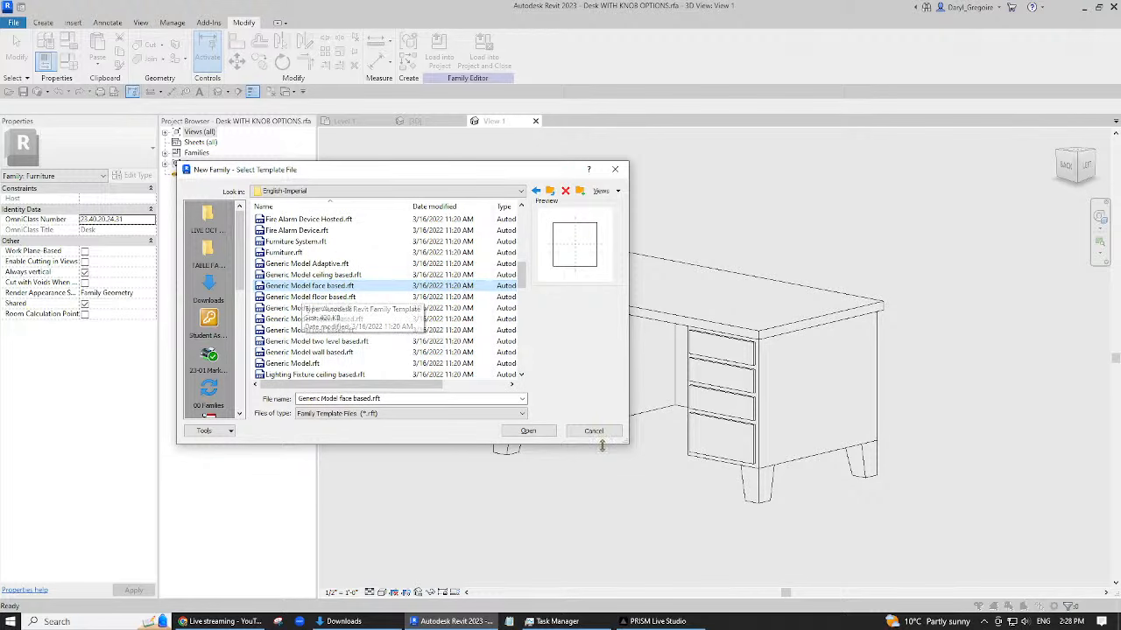
{"action": "left_click", "coordinate": [528, 431]}
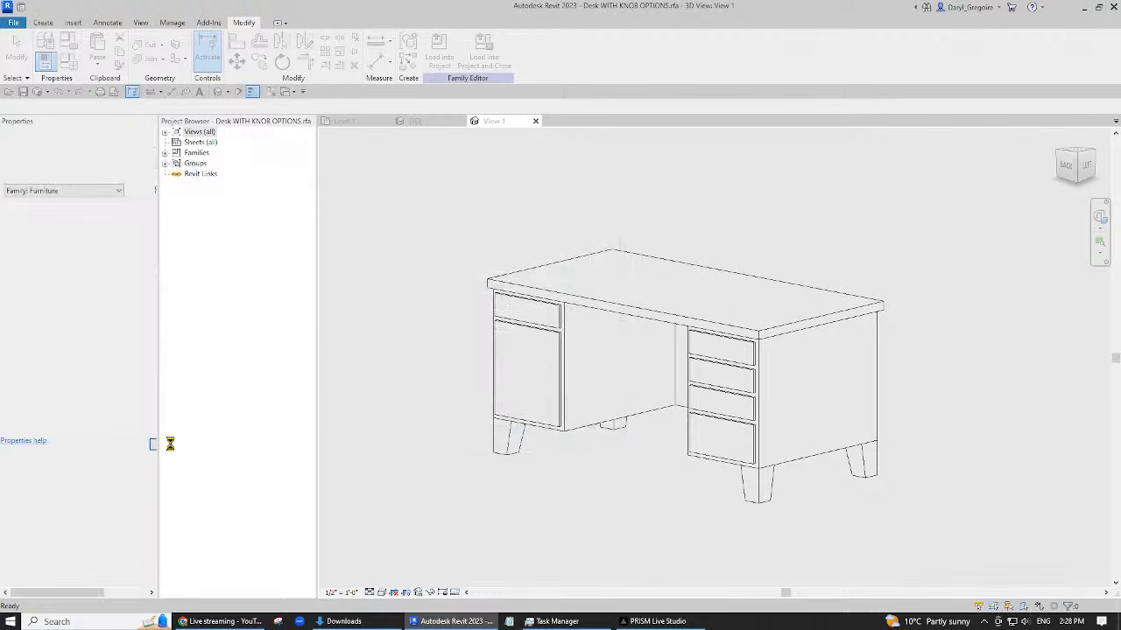
- In the Front elevation, sketch a Revolve half-profile of a knob 2" high, with a 1 1/2" wide, 3/4" thick cap and a narrower 1 1/4" stem
{"action": "scroll", "coordinate": [753, 341], "scroll_direction": "up", "scroll_amount": 4}
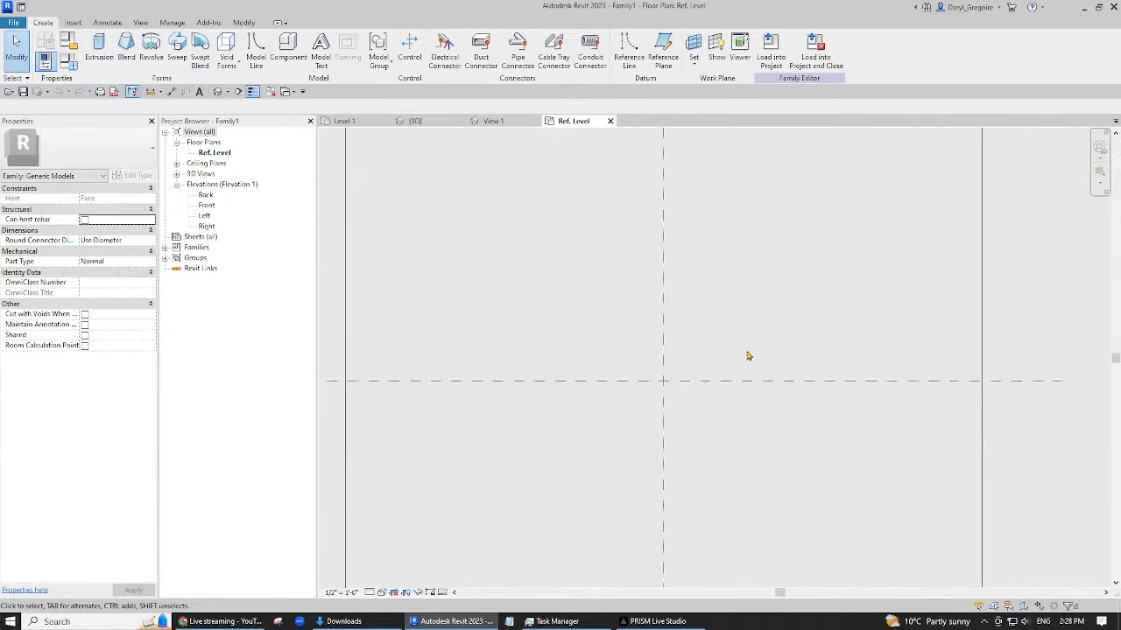
{"action": "double_click", "coordinate": [207, 207]}
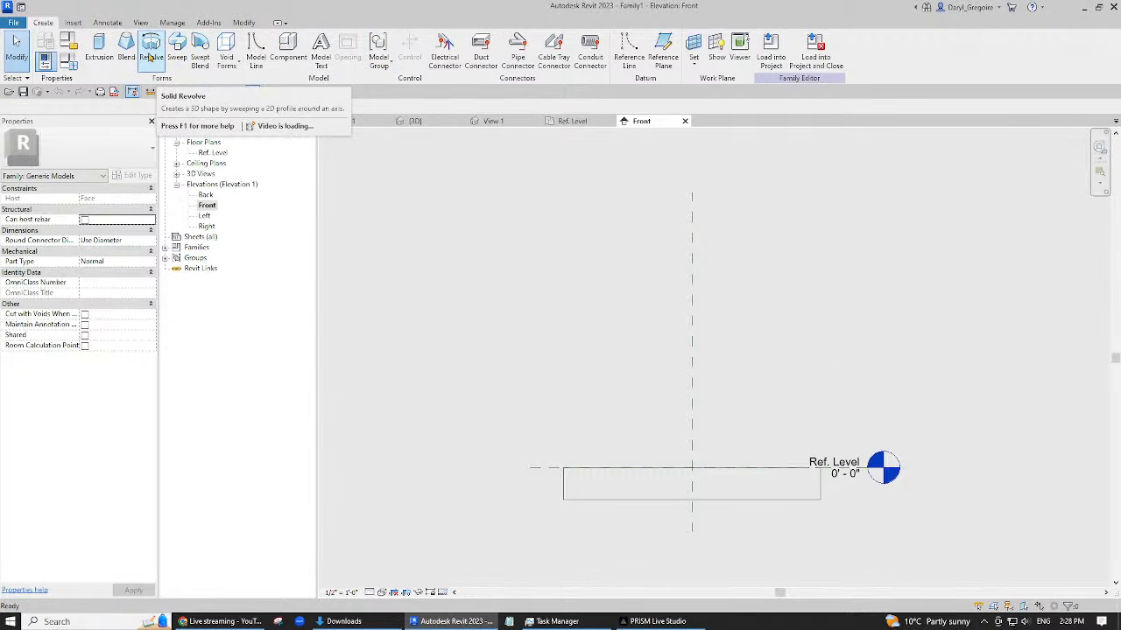
{"action": "left_click", "coordinate": [151, 57]}
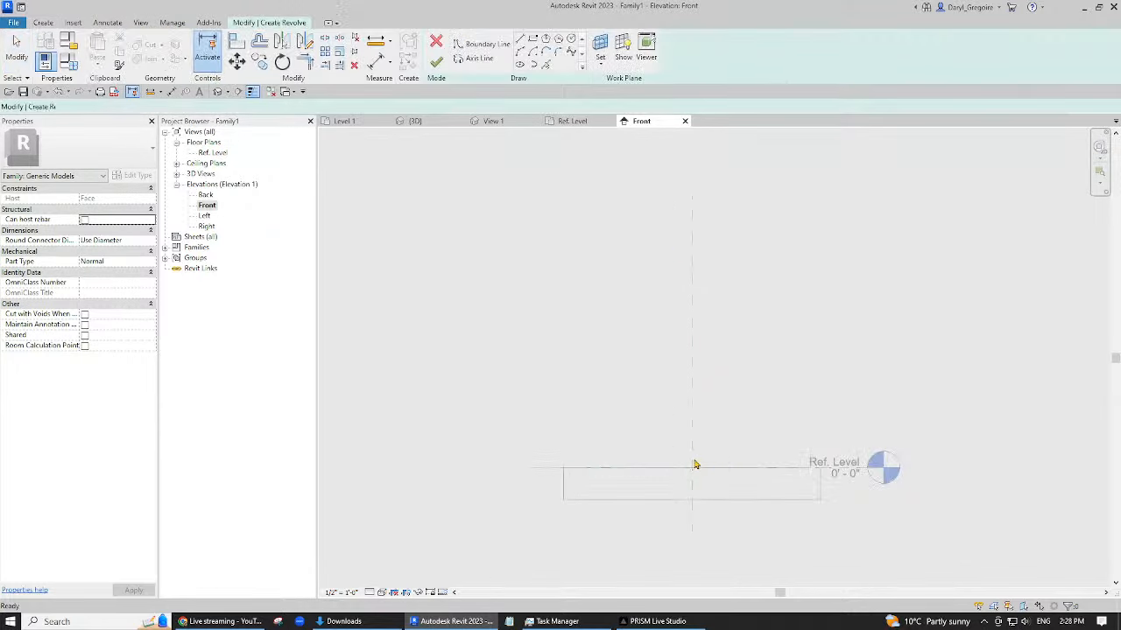
{"action": "scroll", "coordinate": [696, 438], "scroll_direction": "up", "scroll_amount": 5}
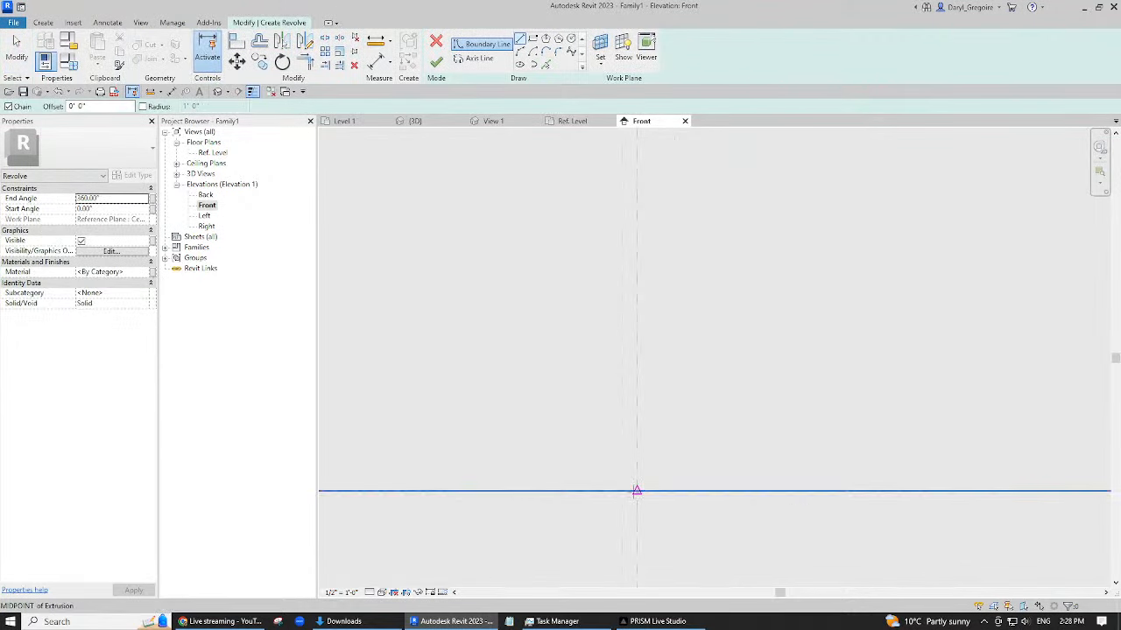
{"action": "left_click", "coordinate": [637, 491]}
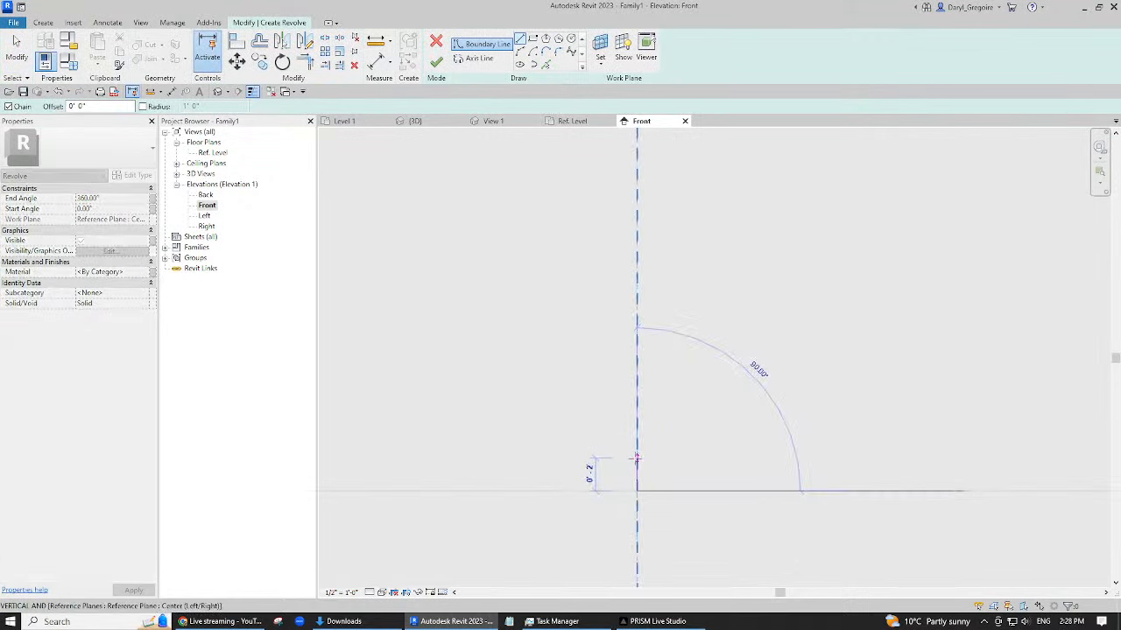
{"action": "left_click", "coordinate": [637, 458]}
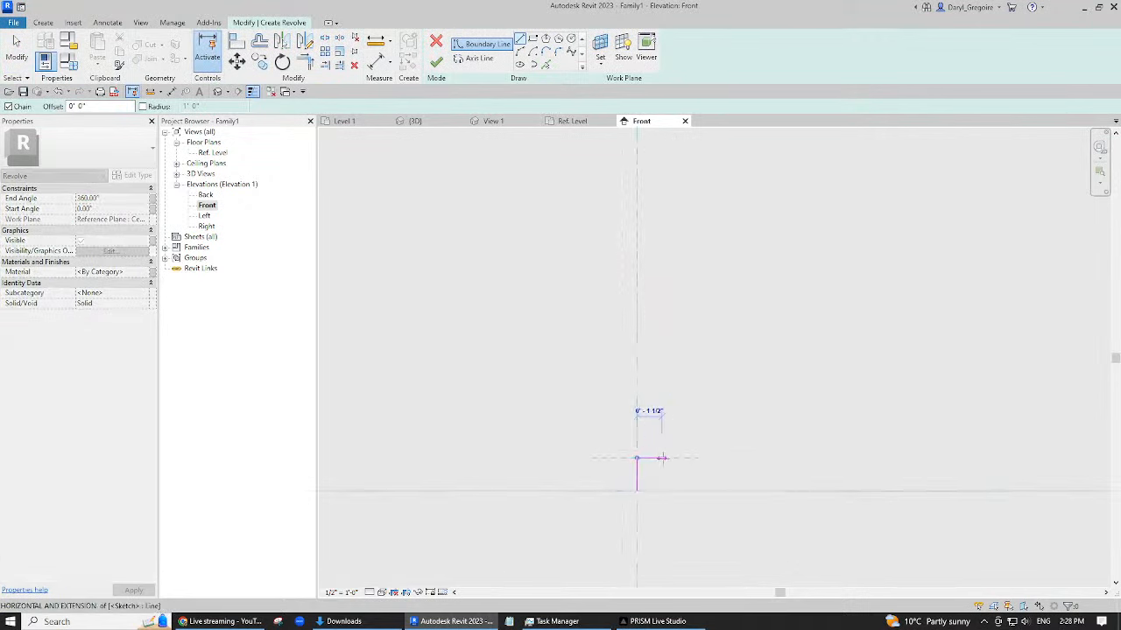
{"action": "left_click", "coordinate": [663, 458]}
{"action": "scroll", "coordinate": [663, 458], "scroll_direction": "up", "scroll_amount": 3}
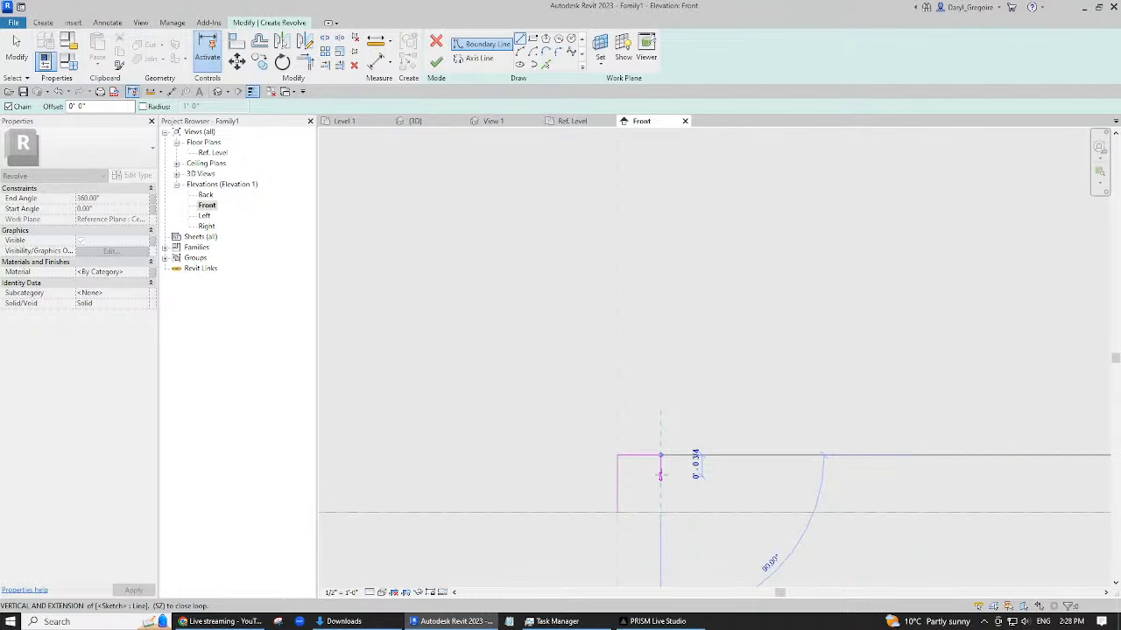
{"action": "left_click", "coordinate": [632, 477]}
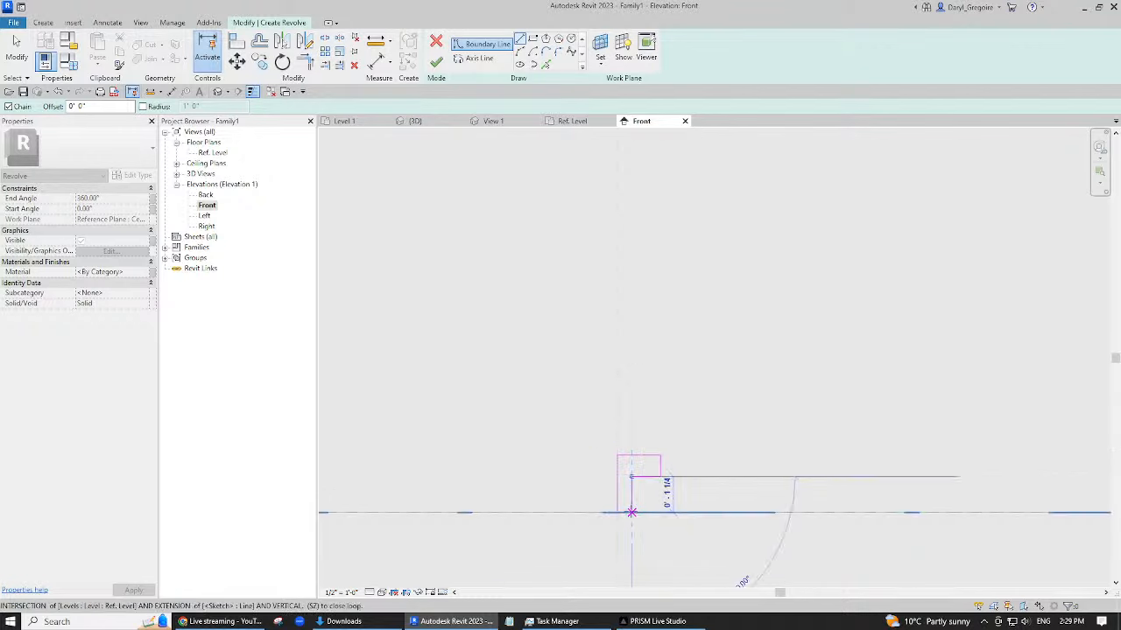
{"action": "left_click", "coordinate": [632, 512]}
{"action": "left_click", "coordinate": [617, 513]}
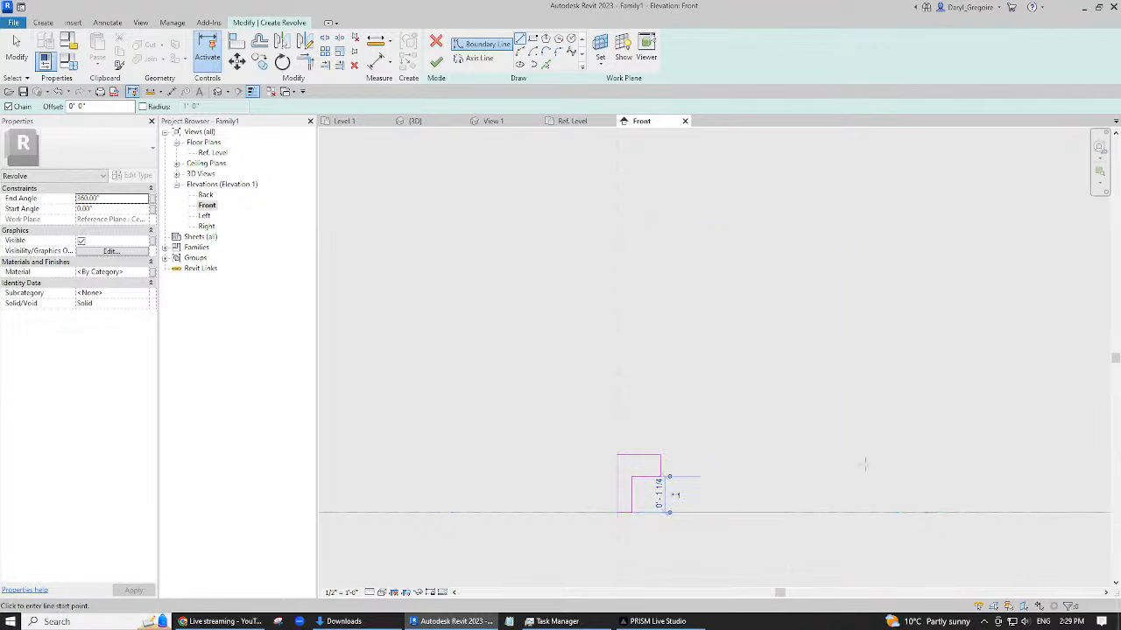
- Draw the revolve axis, about 5 1/4" long, along the Center (Left/Right) reference plane and finish the knob's revolve
{"action": "left_click", "coordinate": [477, 57]}
{"action": "left_click", "coordinate": [617, 412]}
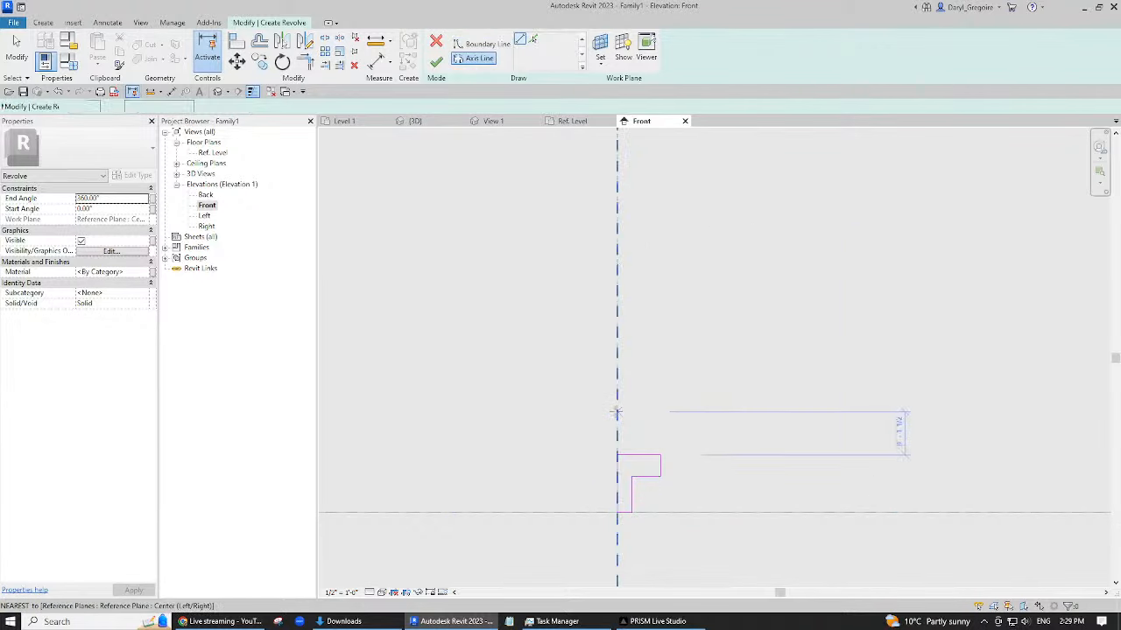
{"action": "left_click", "coordinate": [618, 560]}
{"action": "key", "text": "Escape"}
{"action": "key", "text": "Escape"}
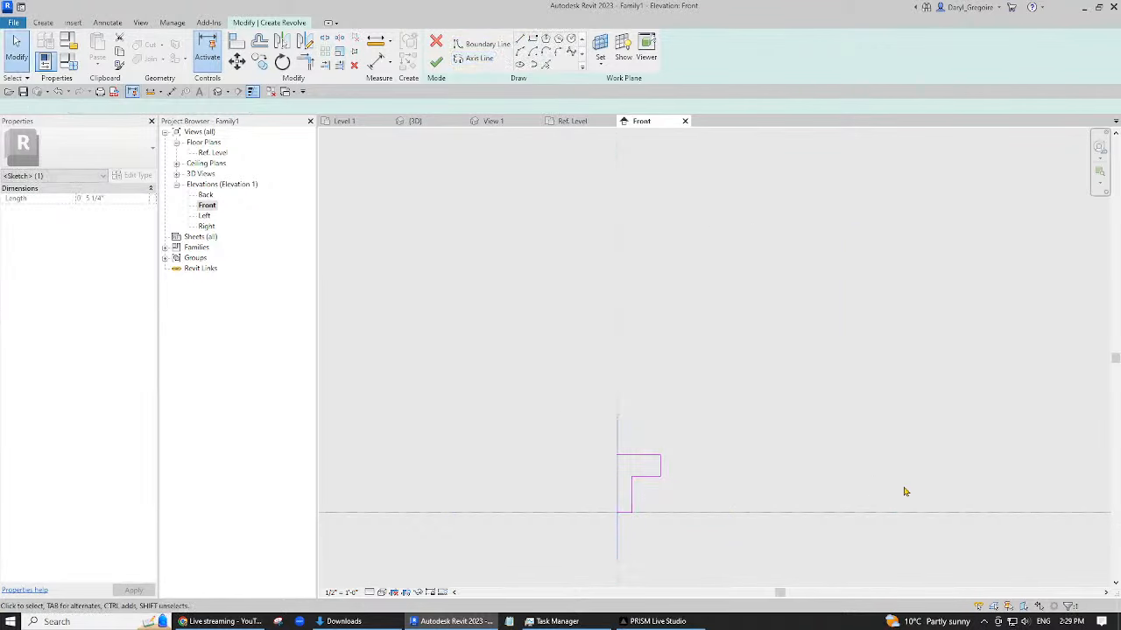
{"action": "left_click", "coordinate": [436, 62]}
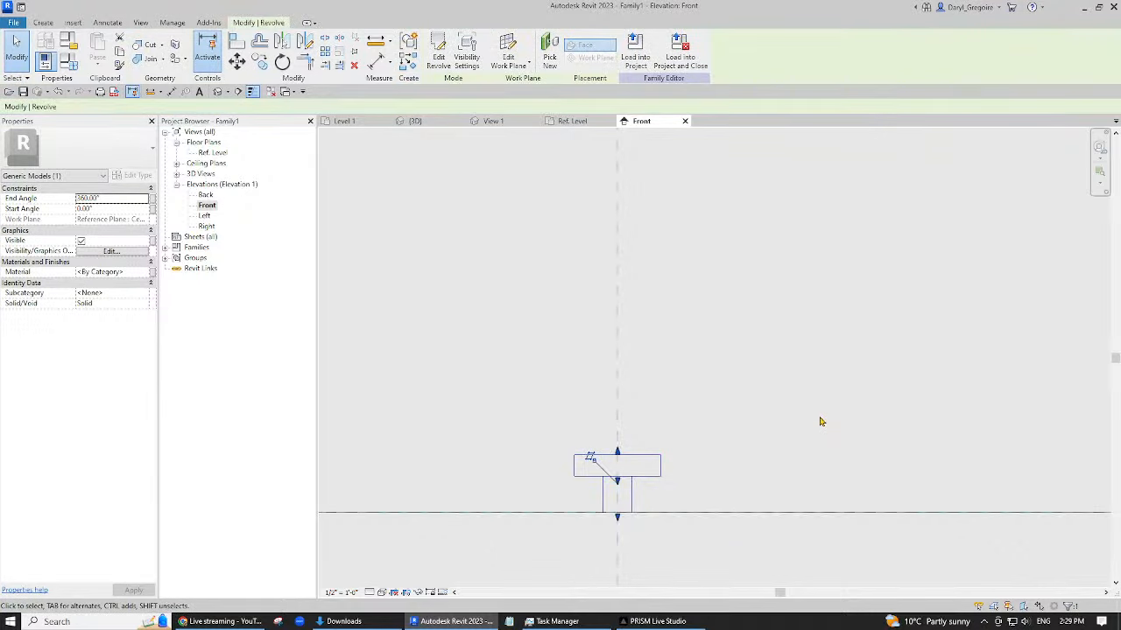
{"action": "key", "text": "Escape"}
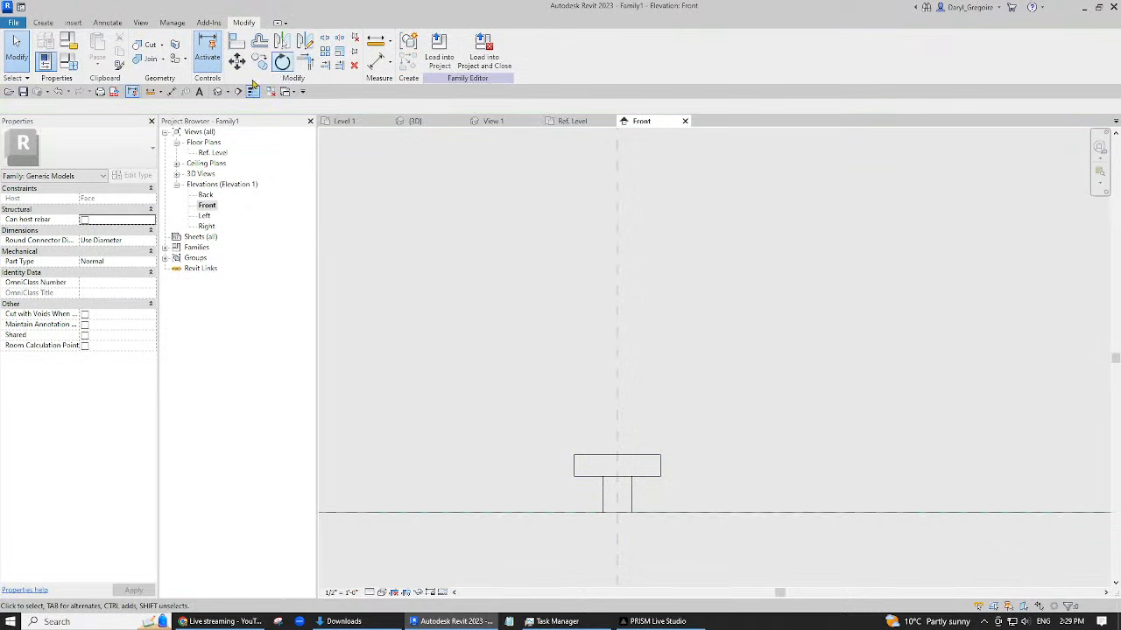
- Open the default 3D view, close the inactive views and inspect the knob up close
{"action": "left_click", "coordinate": [218, 91]}
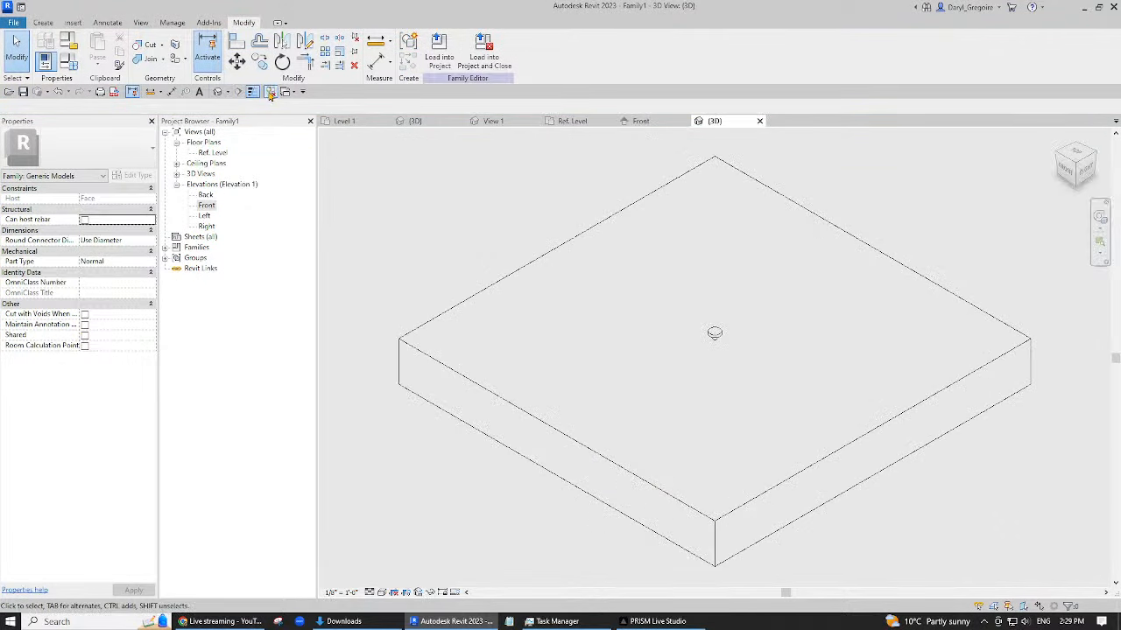
{"action": "left_click", "coordinate": [270, 93]}
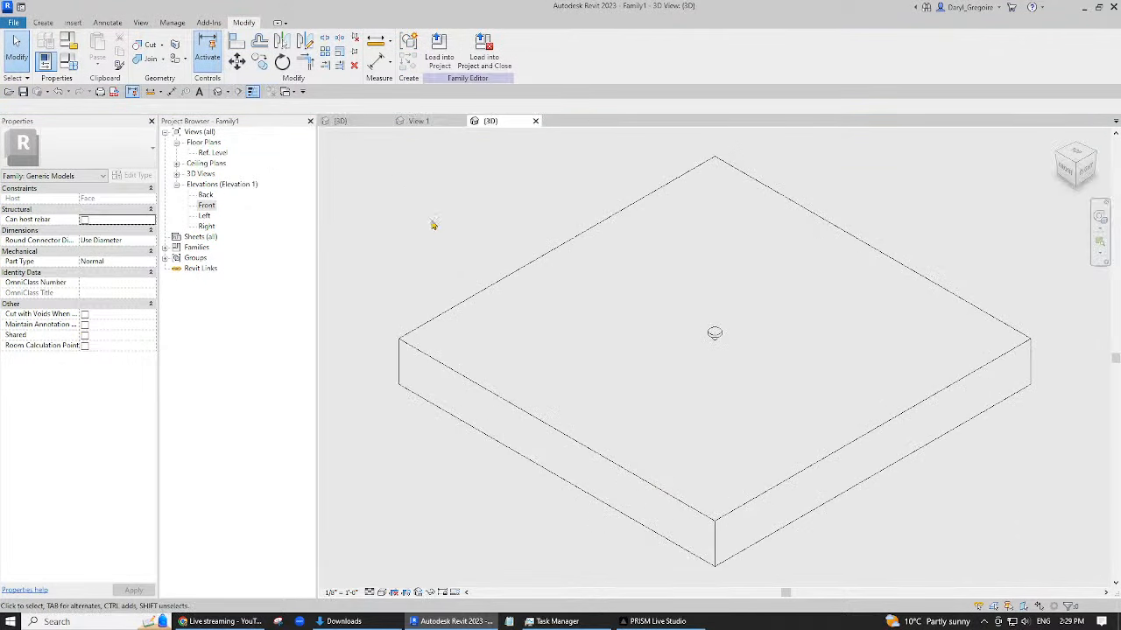
{"action": "scroll", "coordinate": [718, 342], "scroll_direction": "up", "scroll_amount": 6}
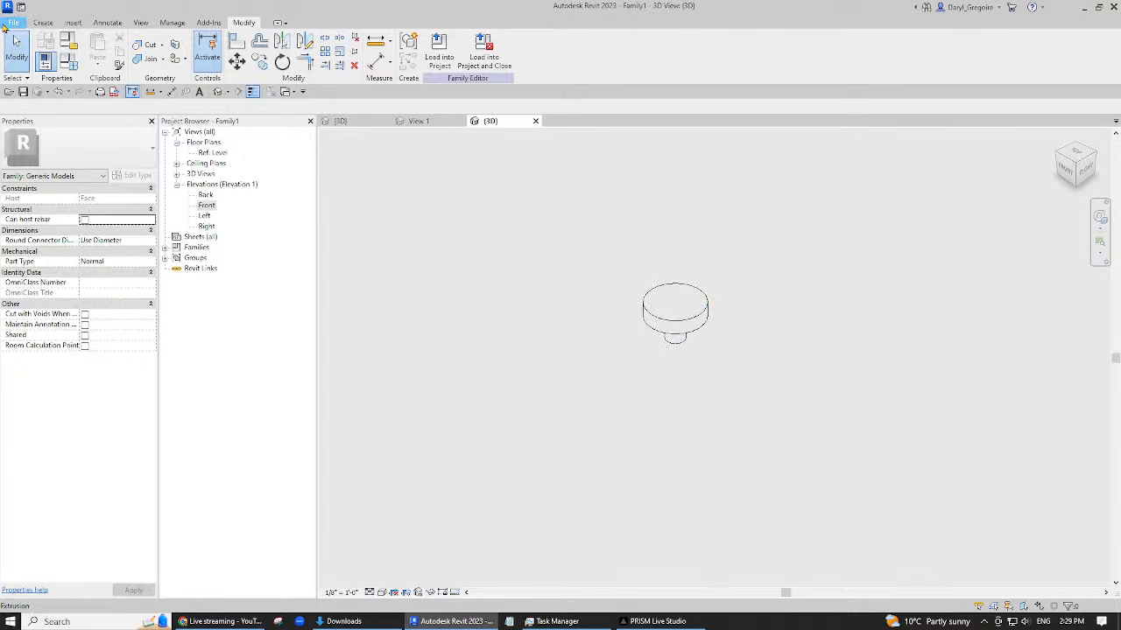
{"action": "left_click", "coordinate": [13, 21]}
{"action": "left_click", "coordinate": [566, 210]}
- Add a family parameter named KNOB MATERIAL as an instance parameter of type Material, grouped under Materials and Finishes
{"action": "left_click", "coordinate": [68, 62]}
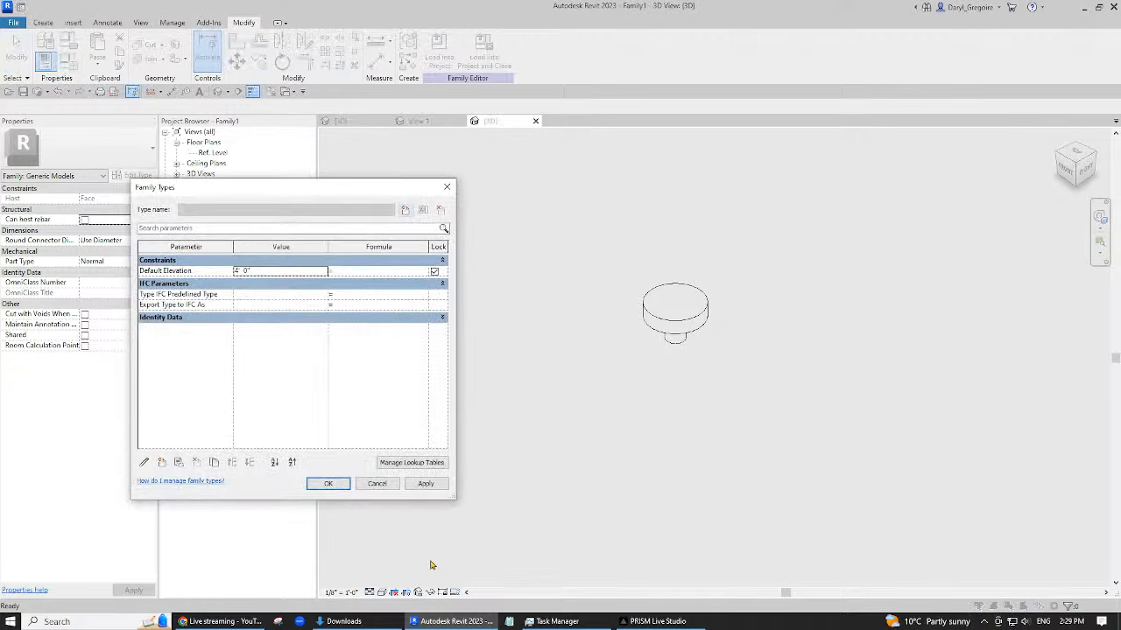
{"action": "left_click", "coordinate": [161, 463]}
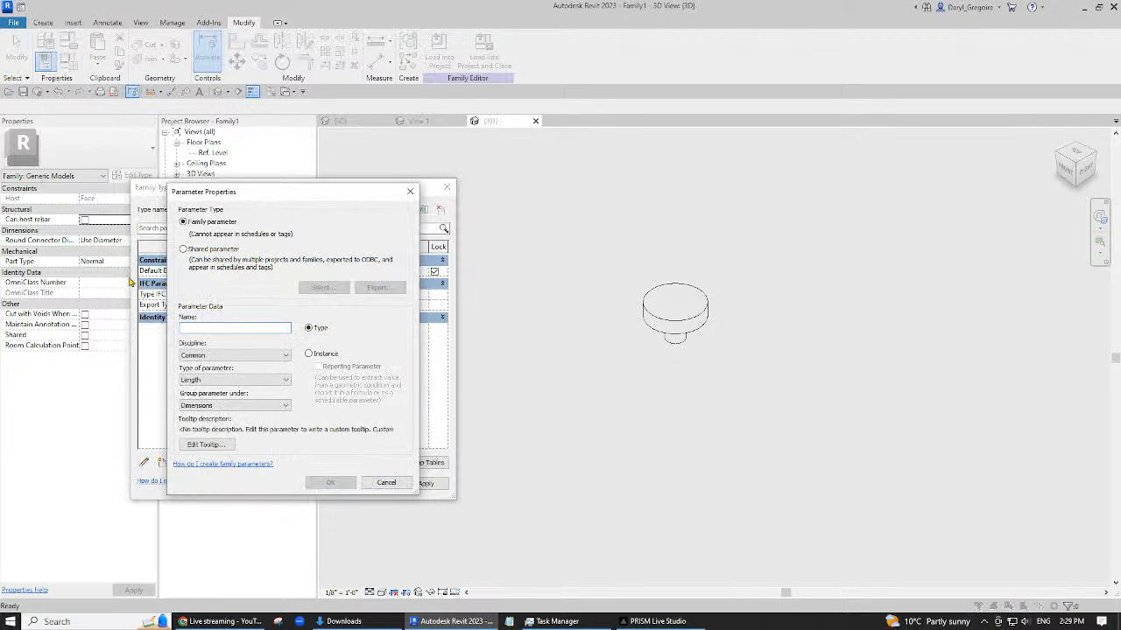
{"action": "key", "text": "Caps_Lock"}
{"action": "key", "text": "Caps_Lock"}
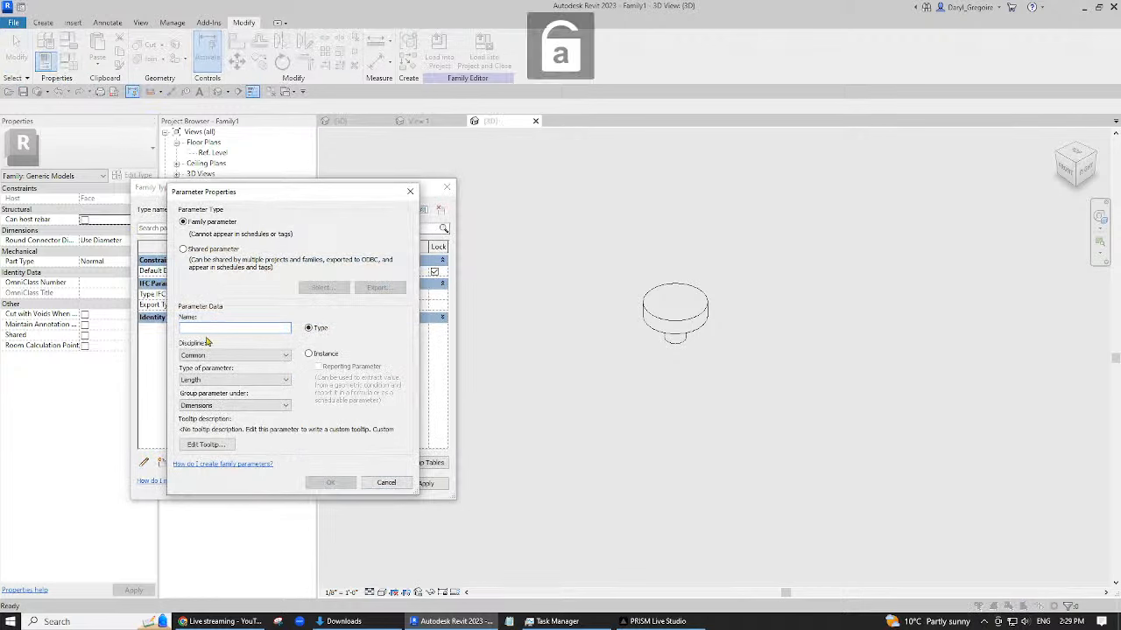
{"action": "type", "text": "KNOB MATERIAL"}
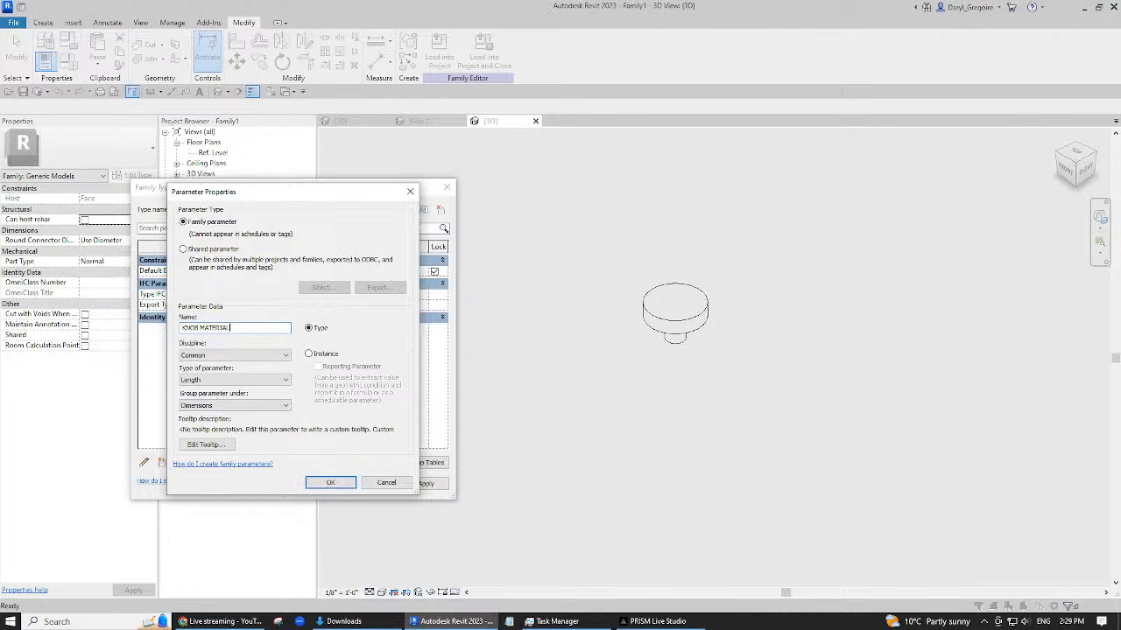
{"action": "left_click", "coordinate": [247, 382]}
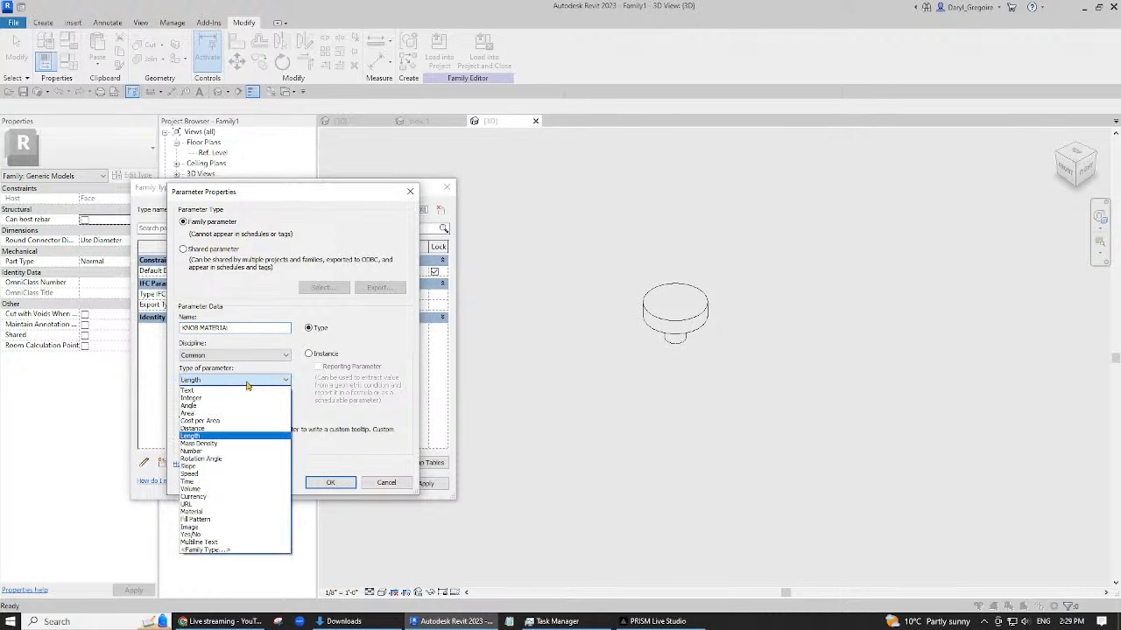
{"action": "left_click", "coordinate": [210, 513]}
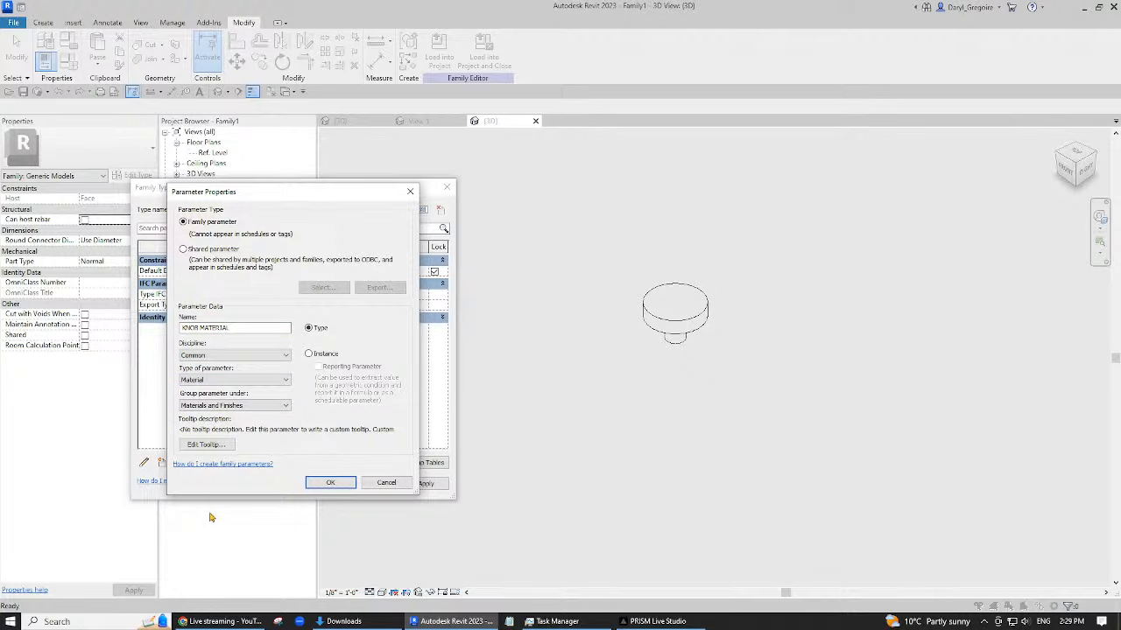
{"action": "left_click", "coordinate": [310, 354]}
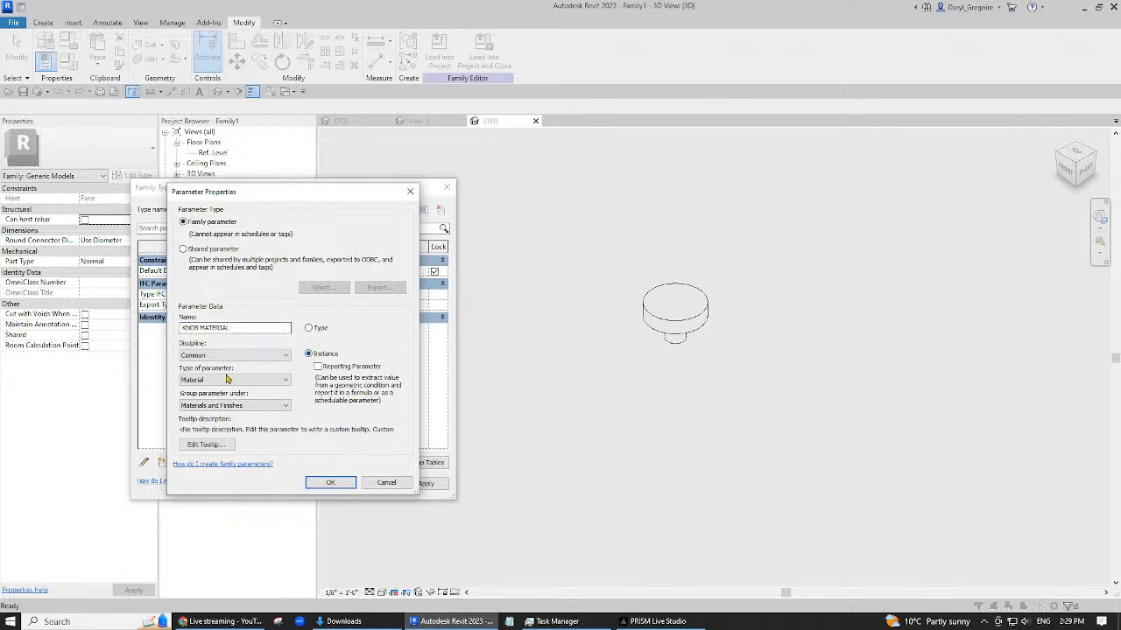
{"action": "left_click", "coordinate": [331, 482]}
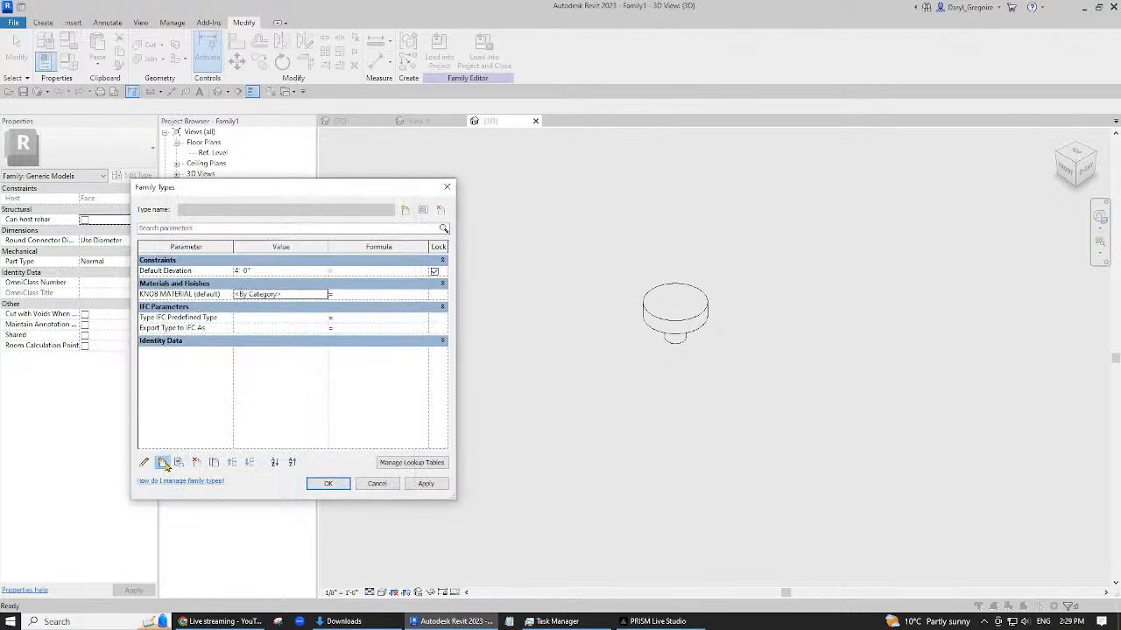
{"action": "left_click", "coordinate": [161, 463]}
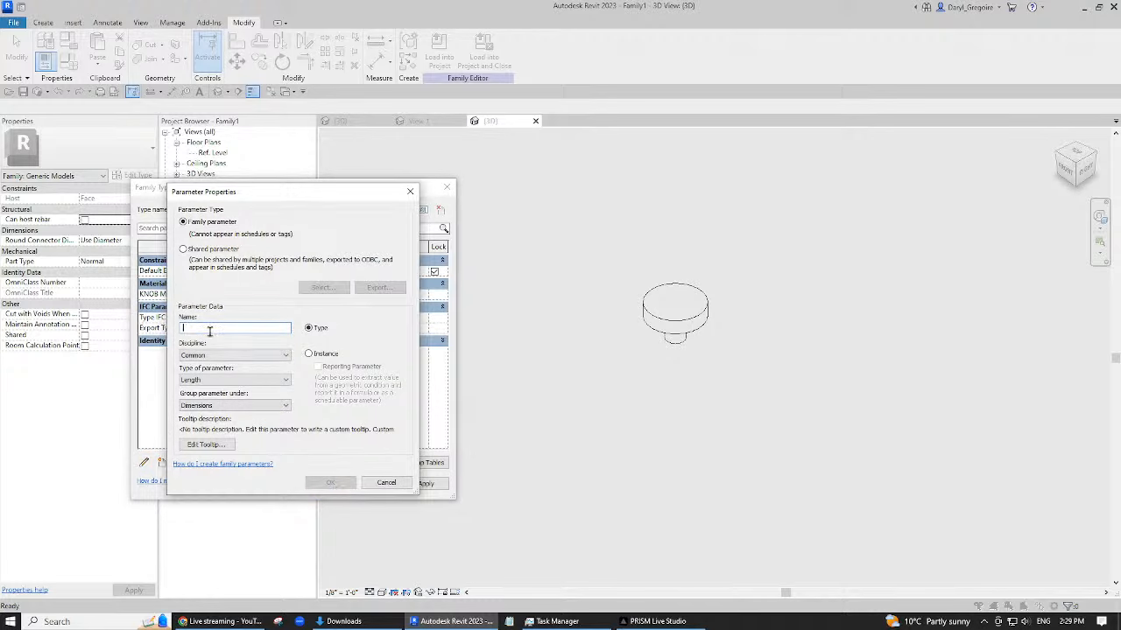
{"action": "type", "text": "KNOB"}
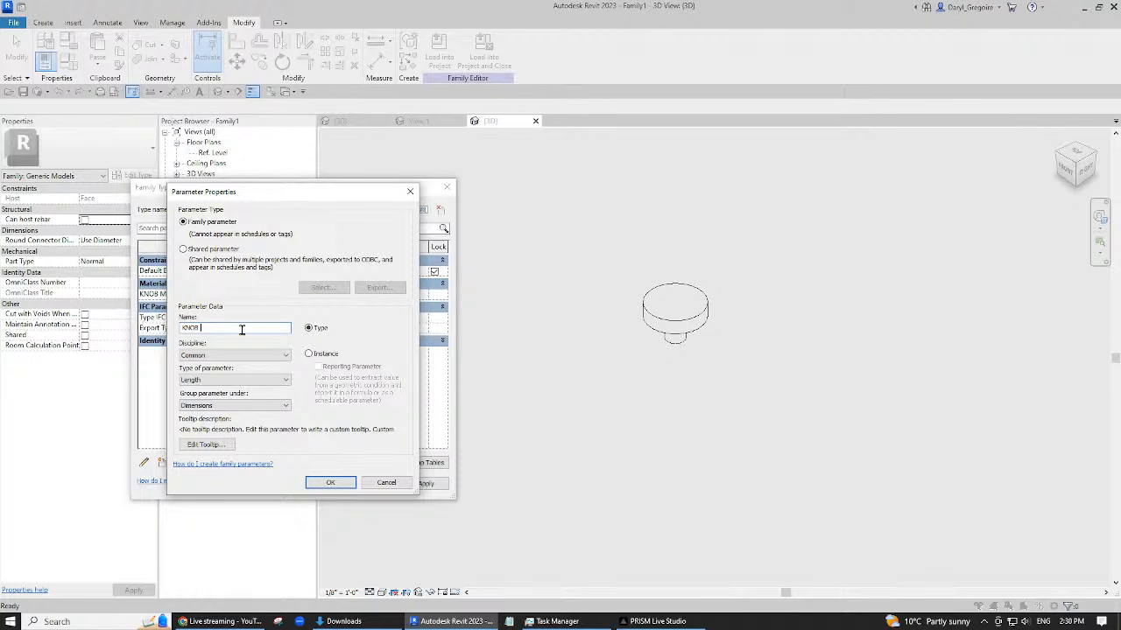
{"action": "key", "text": "BackSpace"}
{"action": "key", "text": "BackSpace"}
{"action": "key", "text": "BackSpace"}
{"action": "key", "text": "BackSpace"}
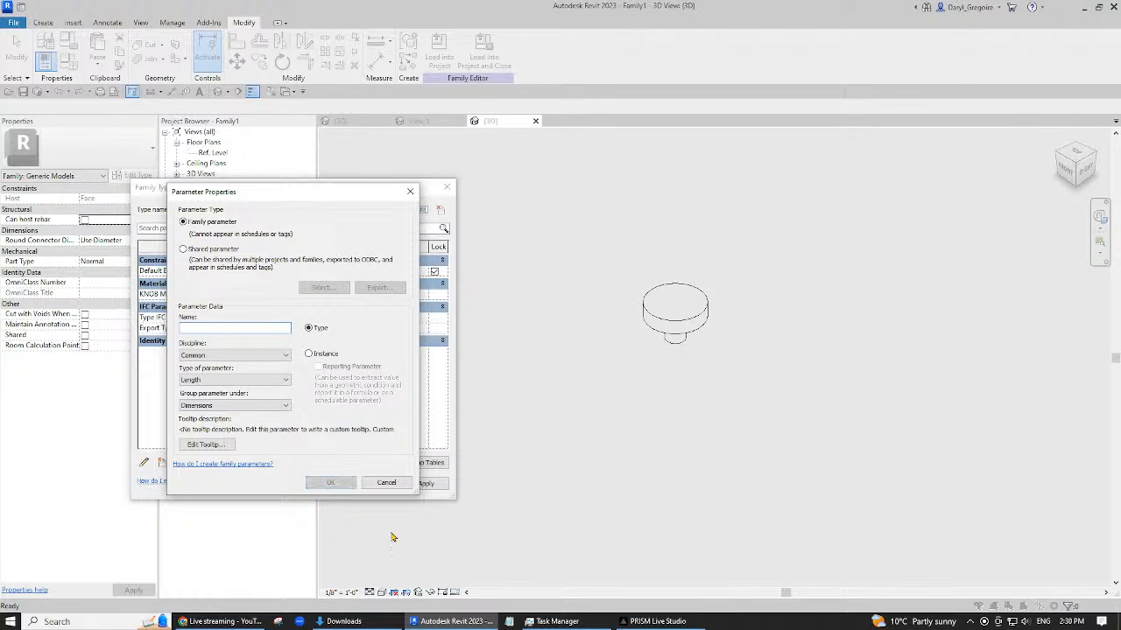
{"action": "left_click", "coordinate": [391, 486]}
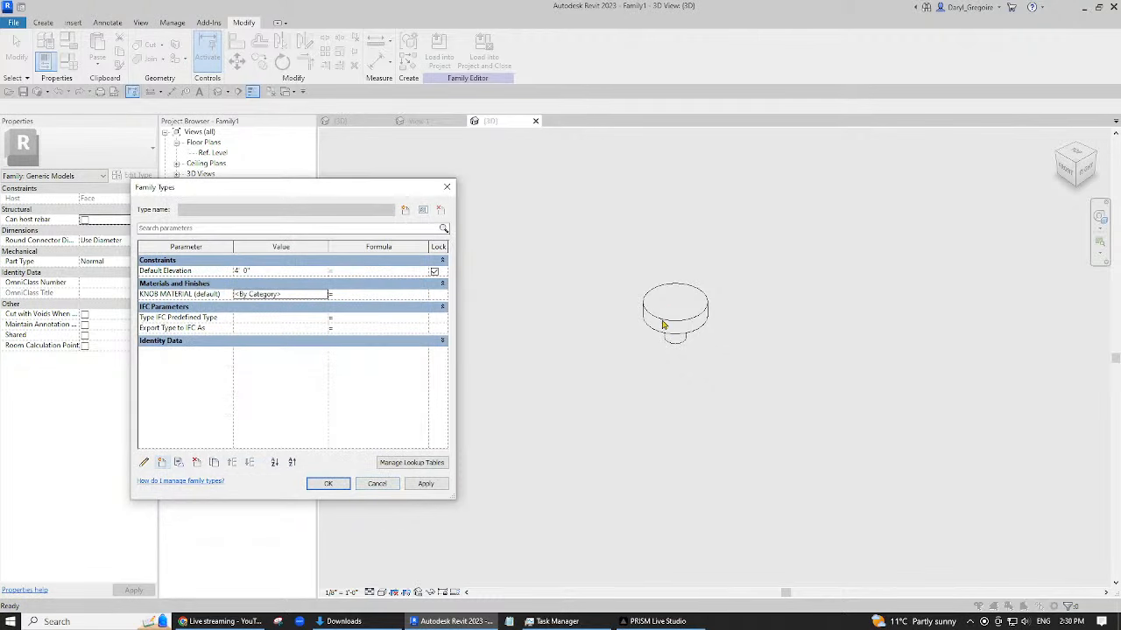
- Accept the family parameters and associate the knob revolve's material with the KNOB MATERIAL parameter
{"action": "left_click", "coordinate": [331, 484]}
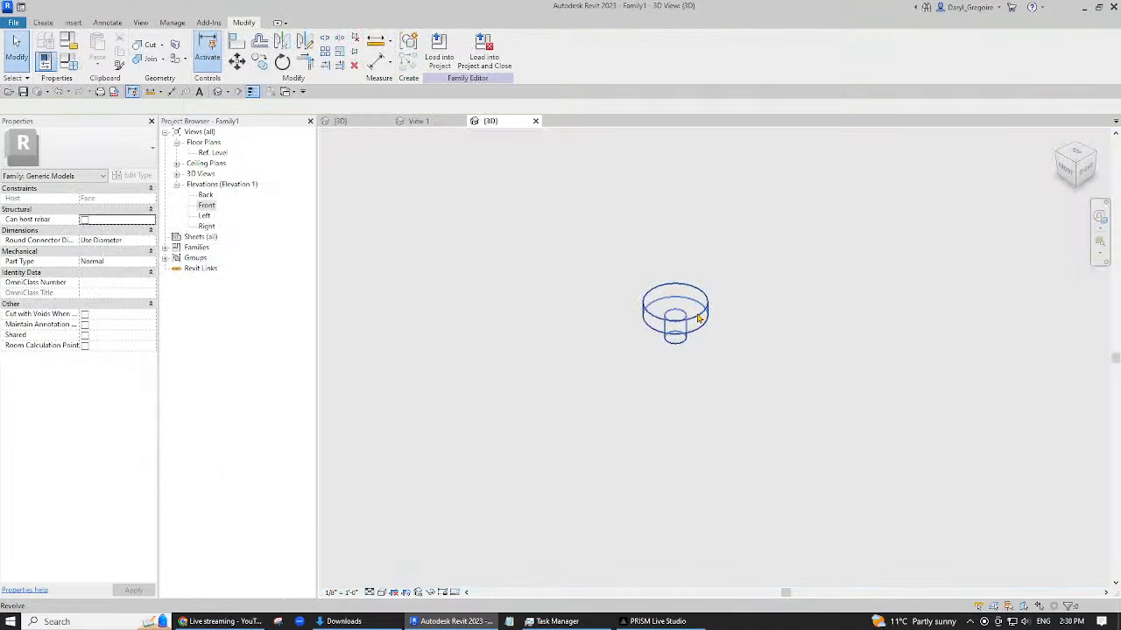
{"action": "left_click", "coordinate": [699, 318]}
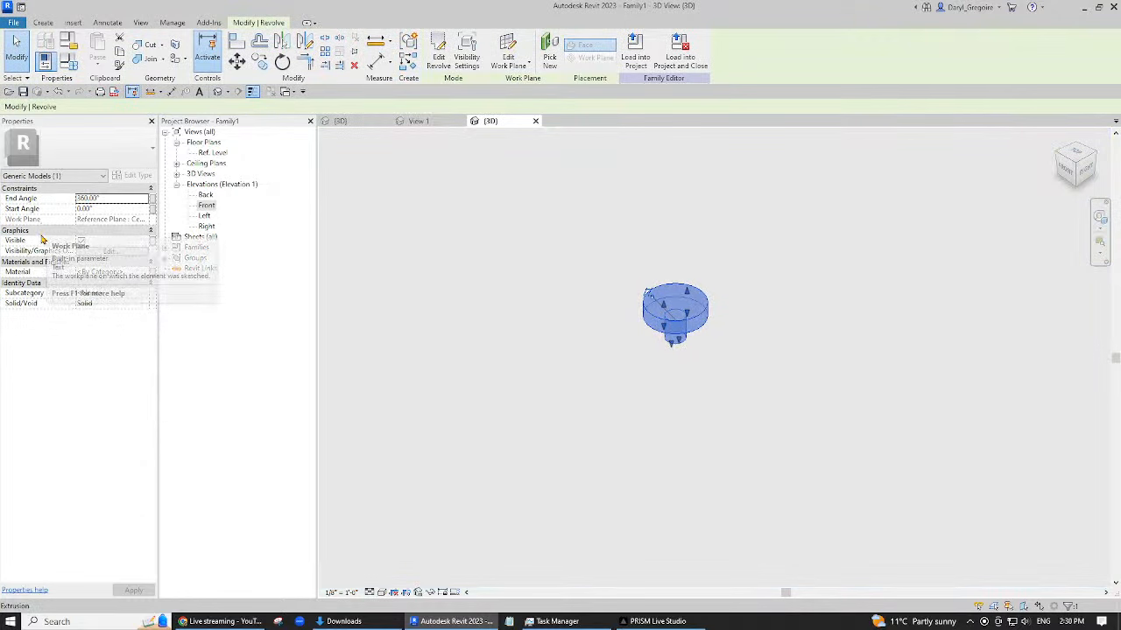
{"action": "left_click", "coordinate": [153, 273]}
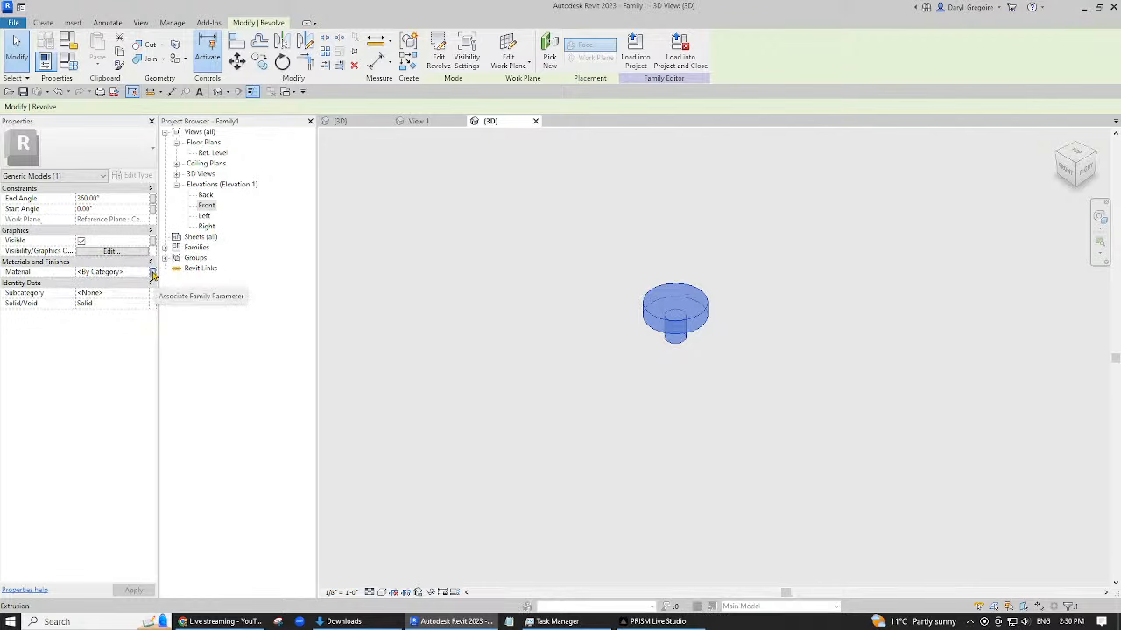
{"action": "left_click", "coordinate": [154, 275]}
{"action": "left_click", "coordinate": [506, 275]}
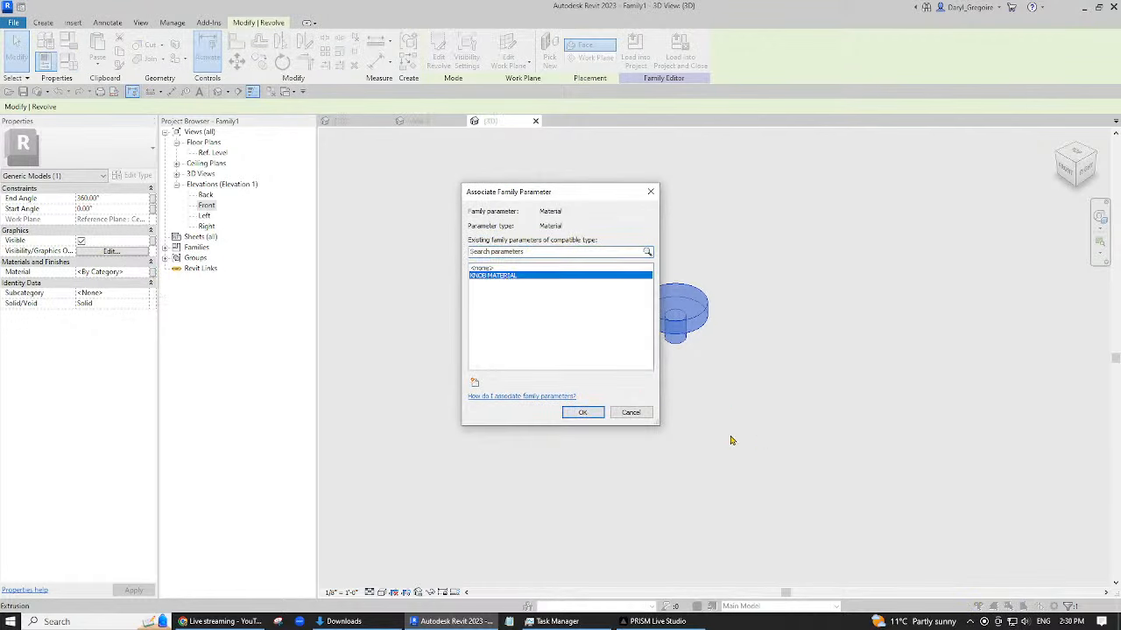
{"action": "left_click", "coordinate": [582, 412]}
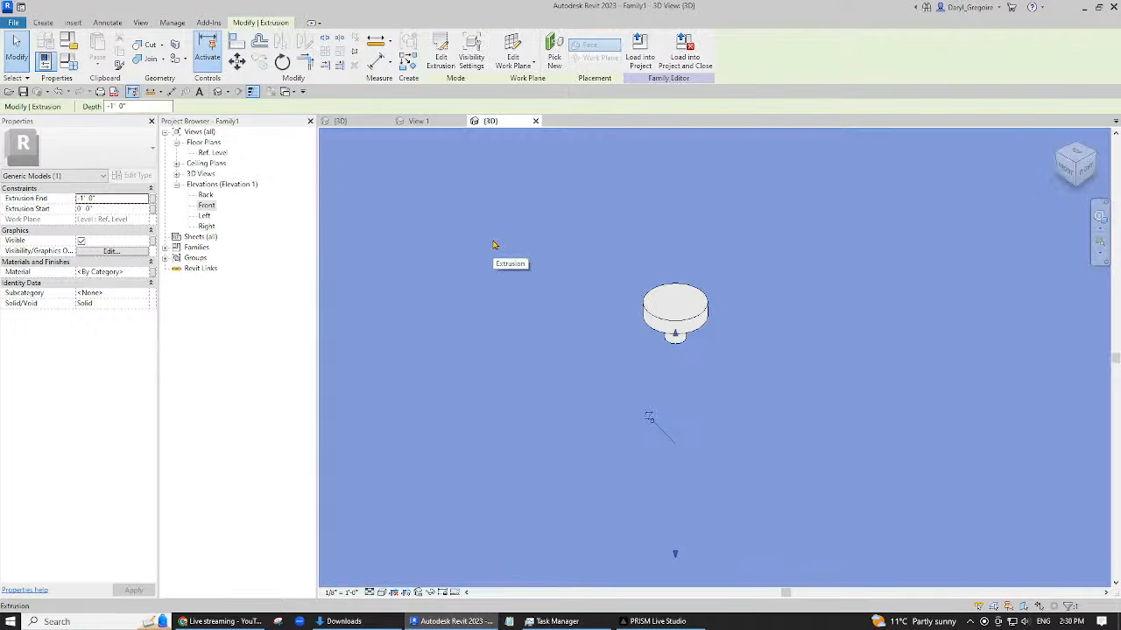
{"action": "left_click", "coordinate": [493, 245]}
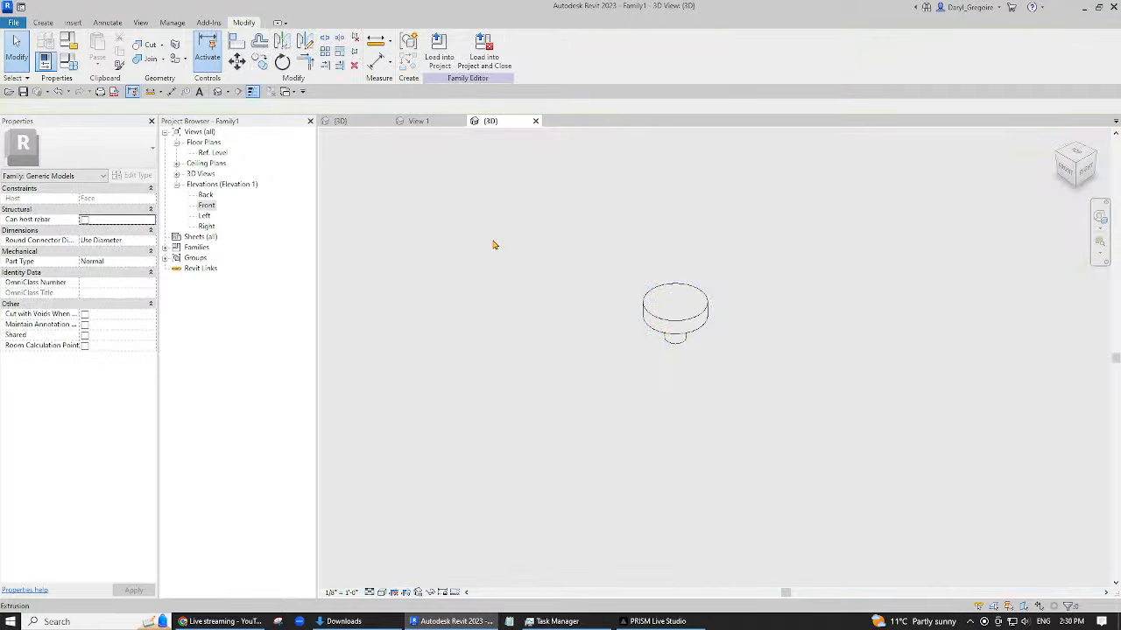
- Save the family as KNOB 1 in the LIVE OCT 14 2023 folder
{"action": "left_click", "coordinate": [23, 92]}
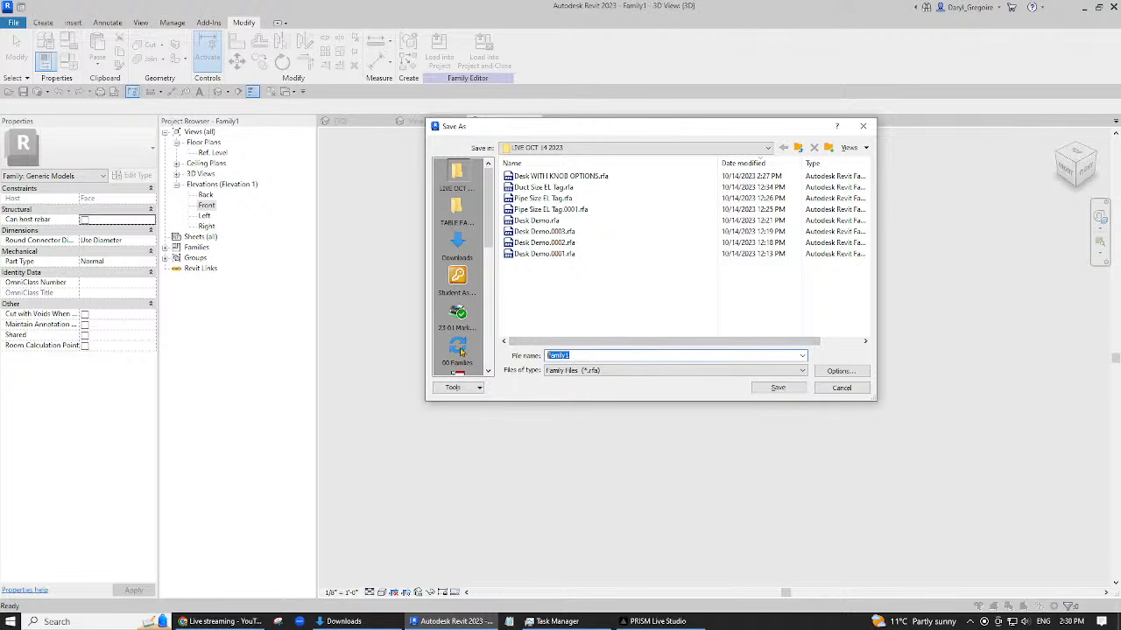
{"action": "type", "text": "KNOB"}
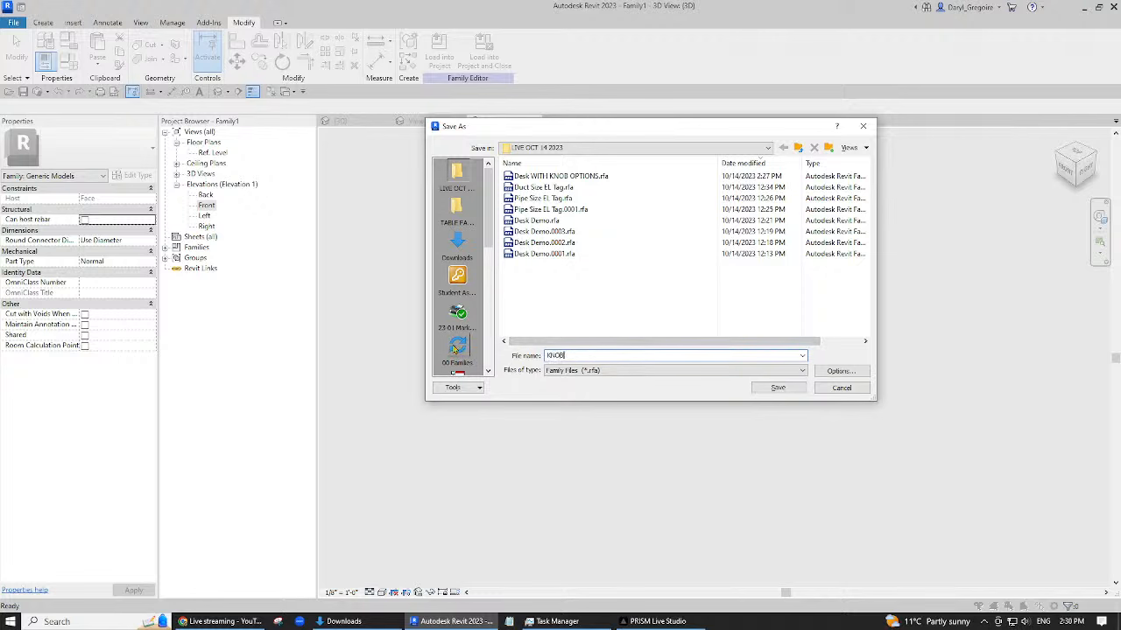
{"action": "type", "text": "1"}
{"action": "left_click", "coordinate": [771, 388]}
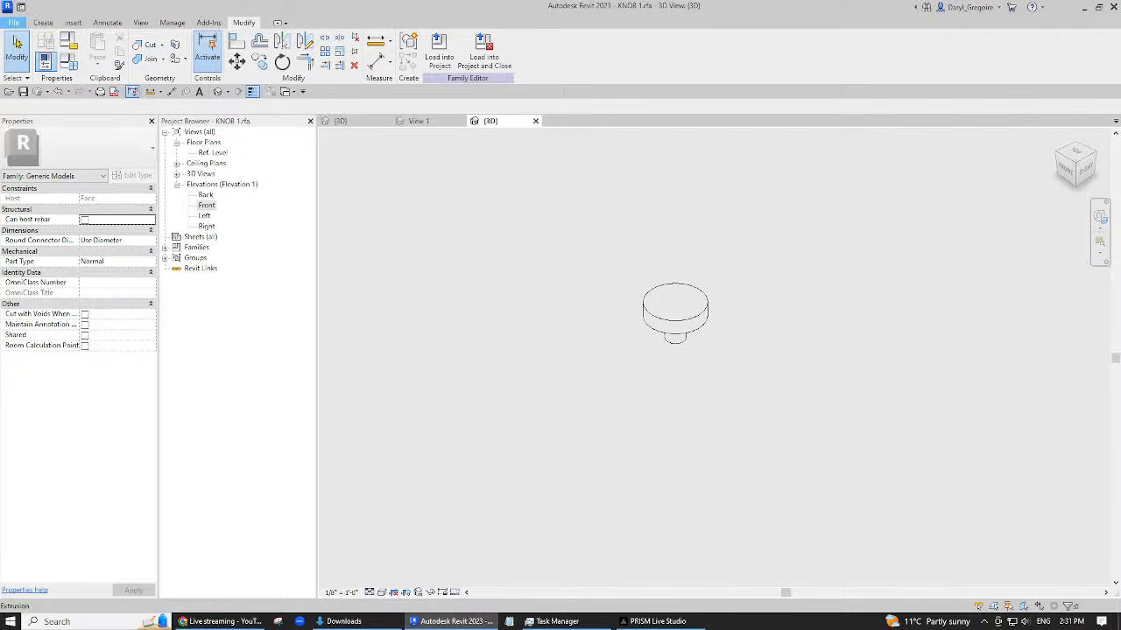
- Save a copy of the knob family as KNOB 2 in the same folder
{"action": "left_click", "coordinate": [14, 22]}
{"action": "mouse_move", "coordinate": [45, 171]}
{"action": "left_click", "coordinate": [132, 156]}
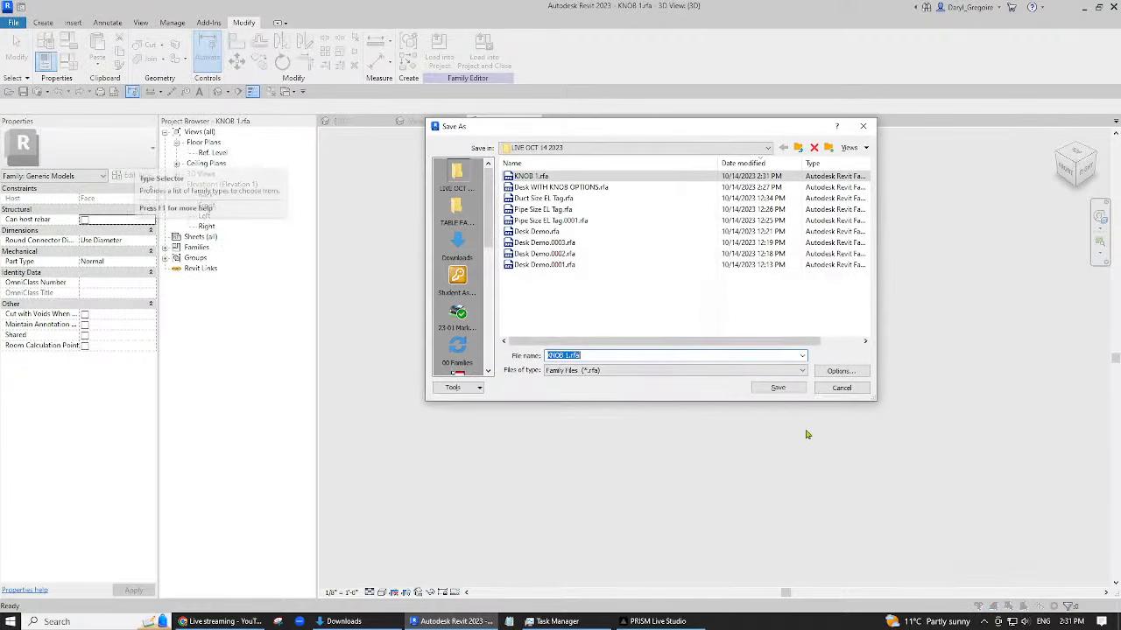
{"action": "left_click", "coordinate": [567, 355]}
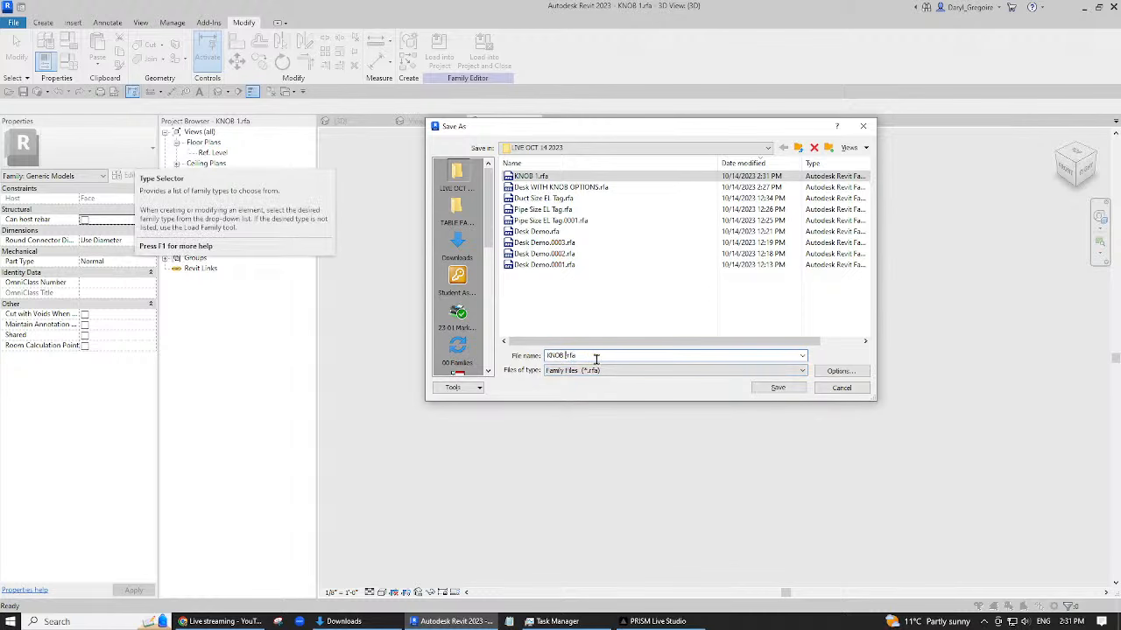
{"action": "type", "text": "2"}
{"action": "left_click", "coordinate": [778, 388]}
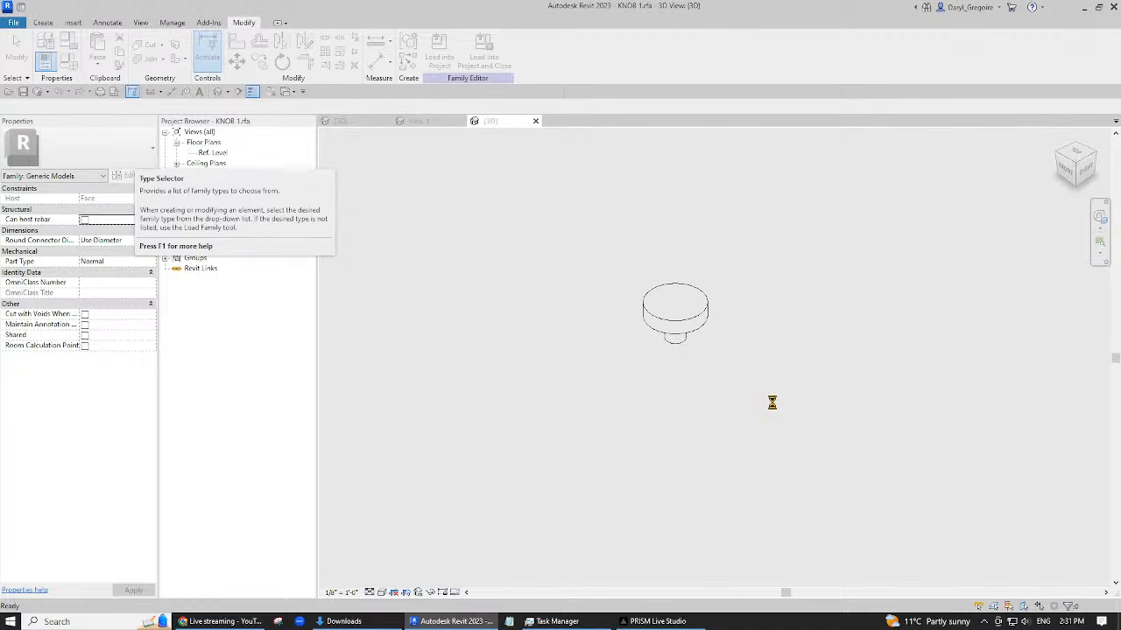
- Open the knob's revolve sketch for editing and show it in the Front elevation
{"action": "left_click", "coordinate": [695, 317]}
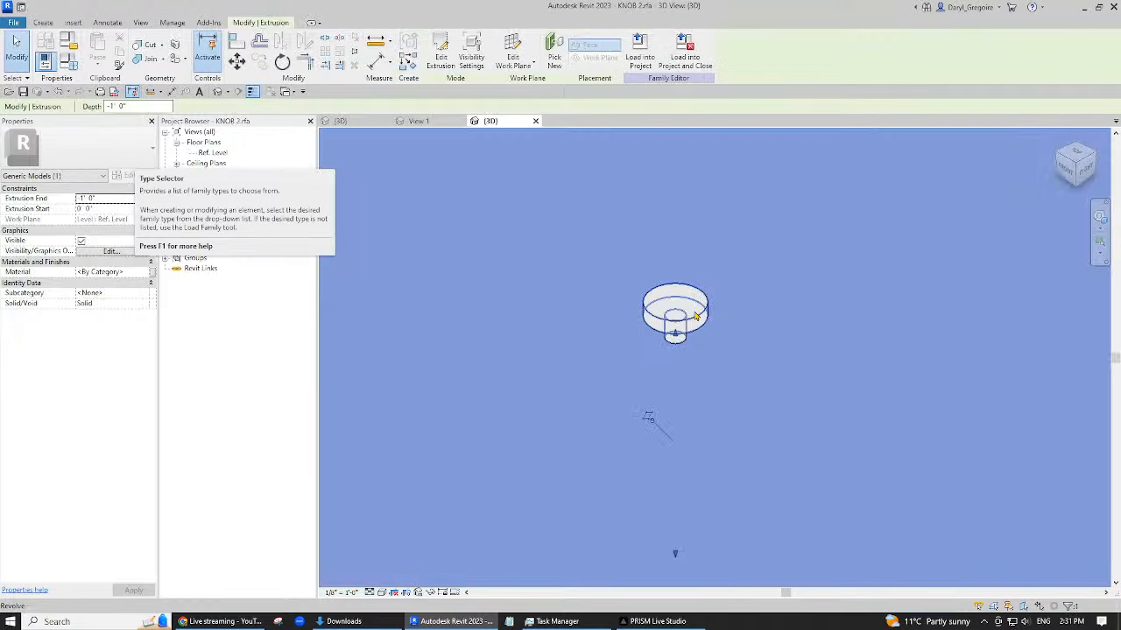
{"action": "left_click", "coordinate": [701, 317]}
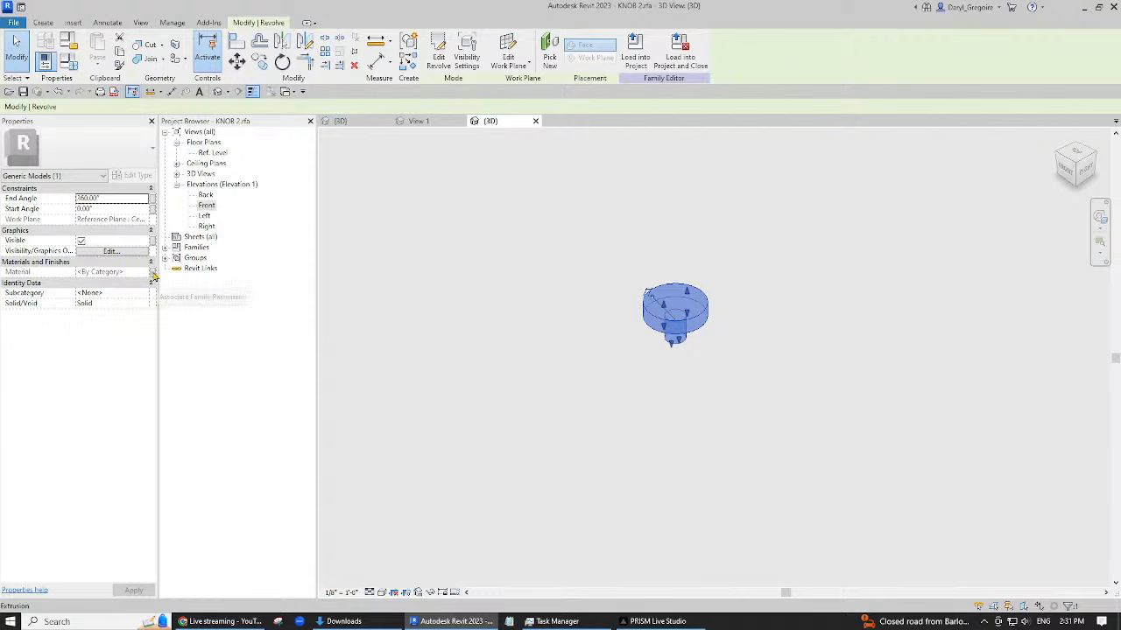
{"action": "left_click", "coordinate": [428, 302]}
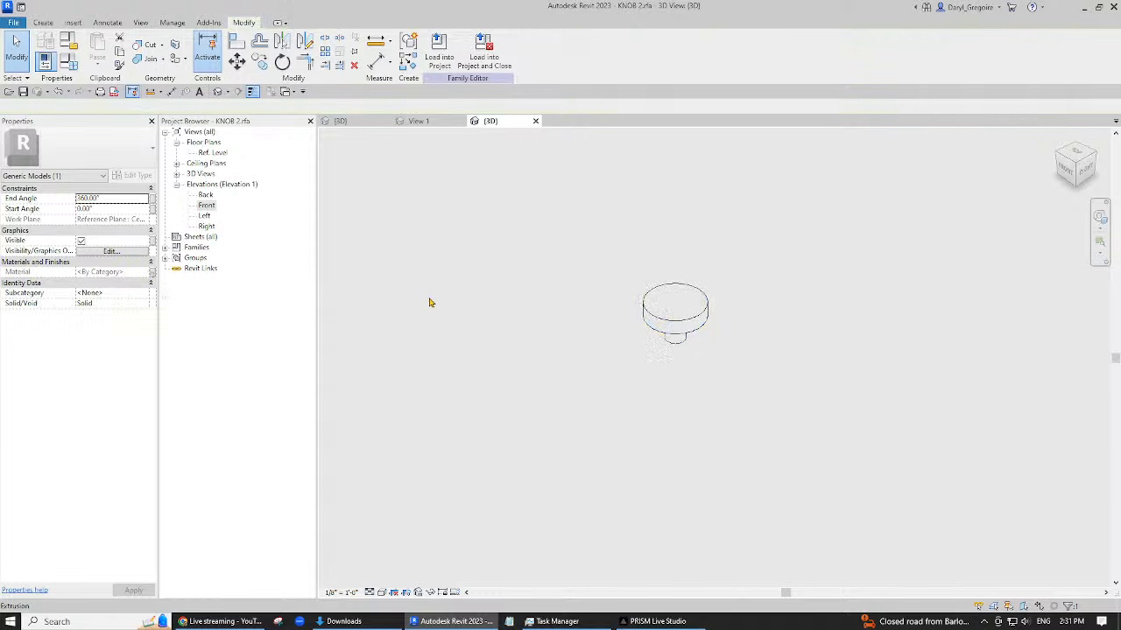
{"action": "left_click", "coordinate": [649, 308]}
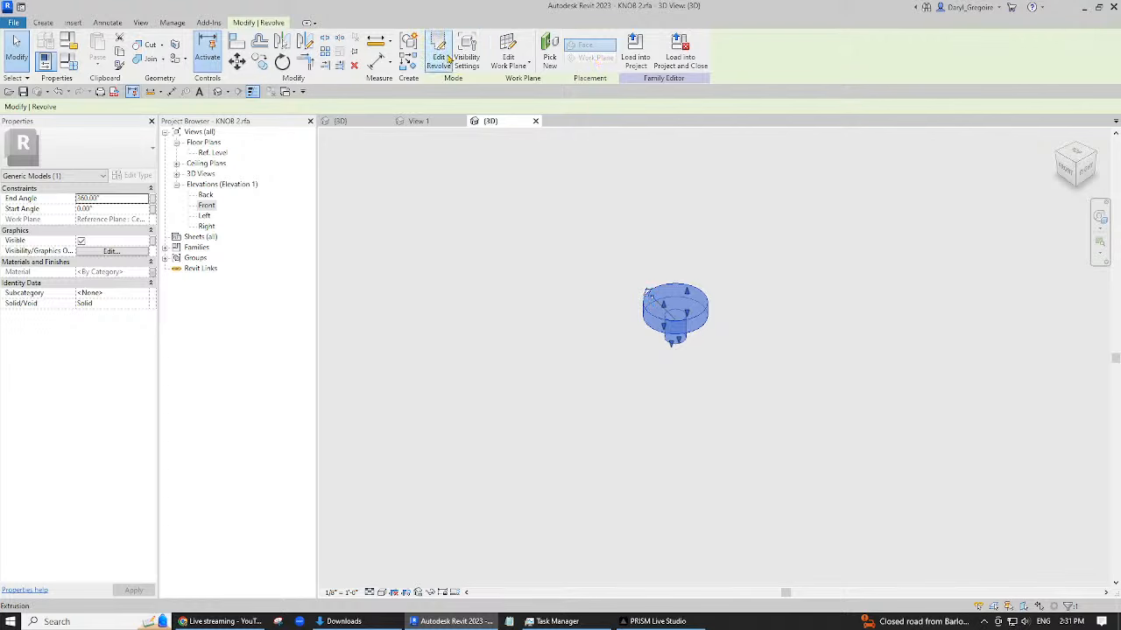
{"action": "left_click", "coordinate": [440, 58]}
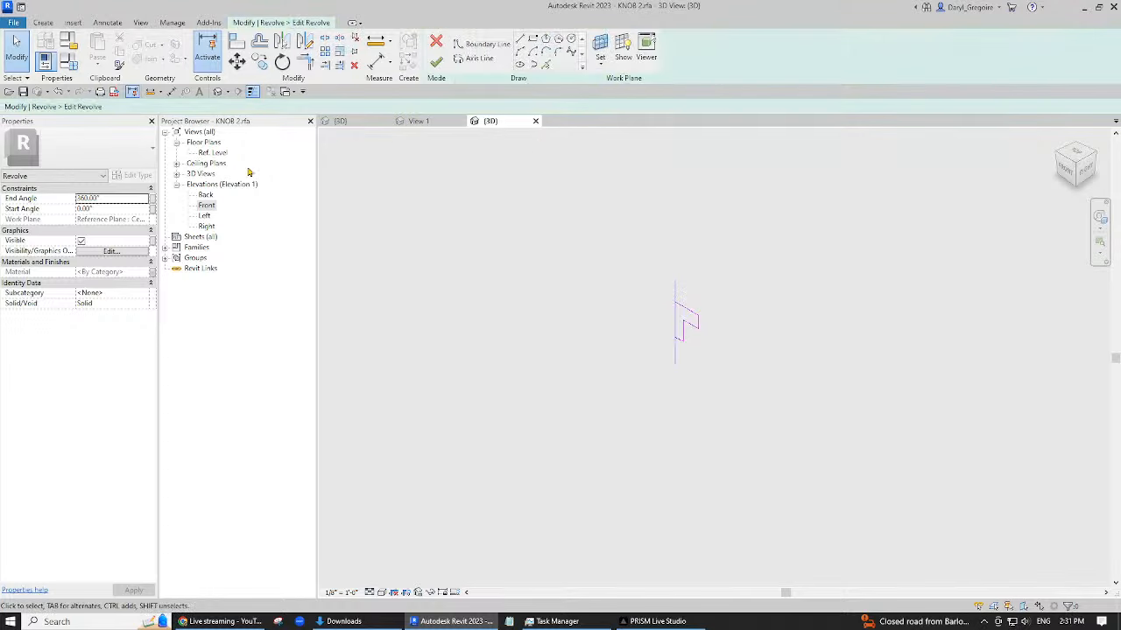
{"action": "double_click", "coordinate": [207, 206]}
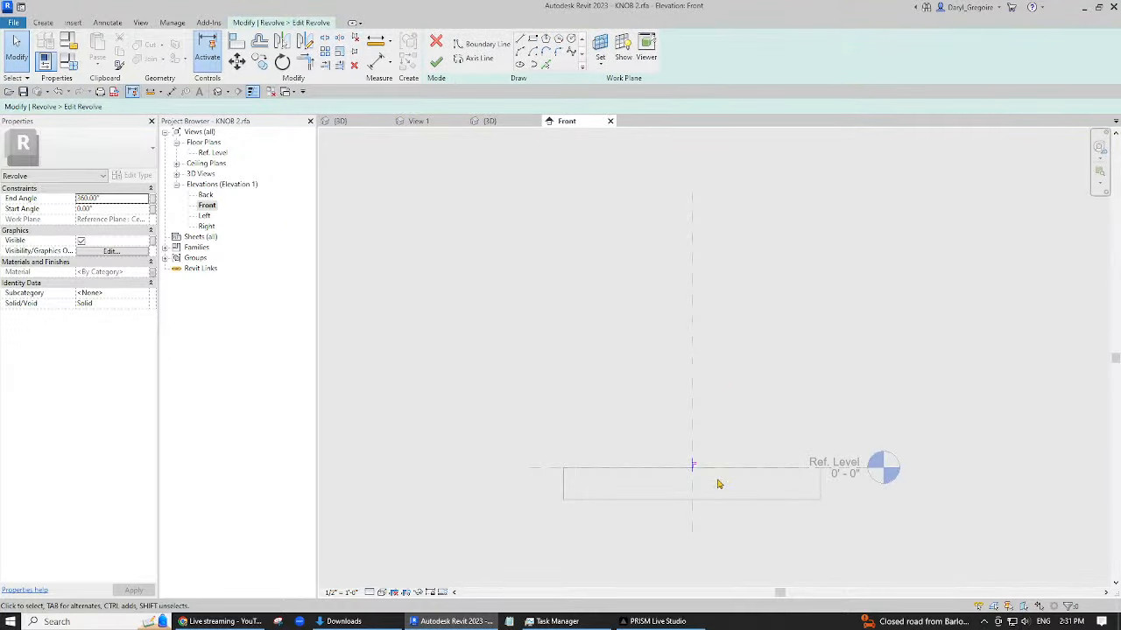
{"action": "scroll", "coordinate": [688, 465], "scroll_direction": "up", "scroll_amount": 5}
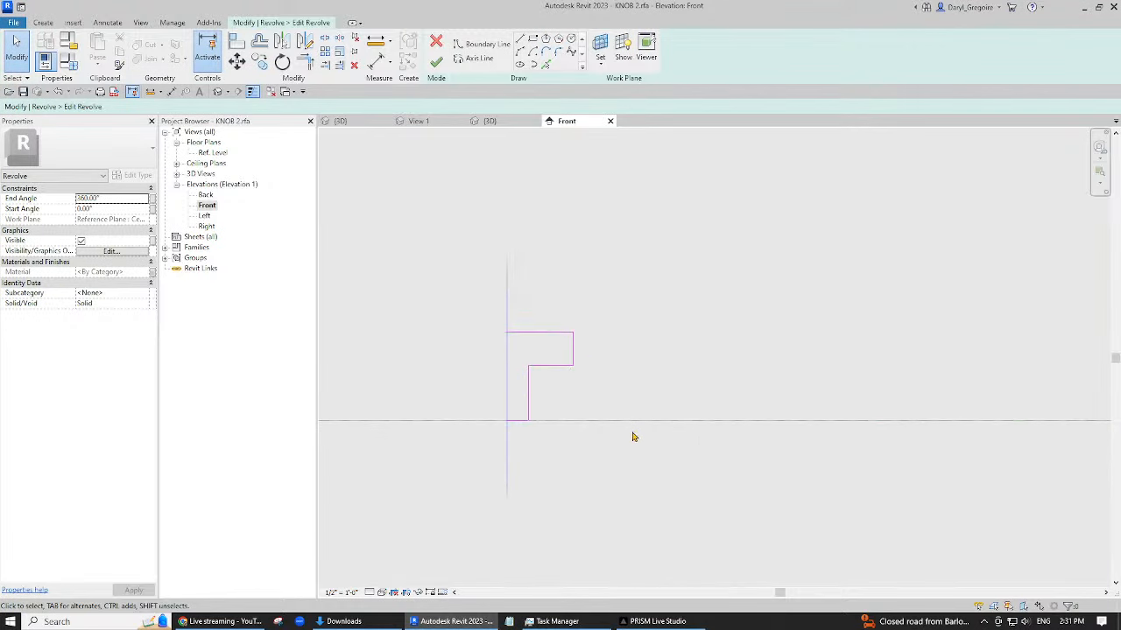
- Delete the cap's outer edge and underside lines from the profile, and shorten its top line to the stem's width
{"action": "left_click", "coordinate": [574, 351]}
{"action": "key", "text": "Delete"}
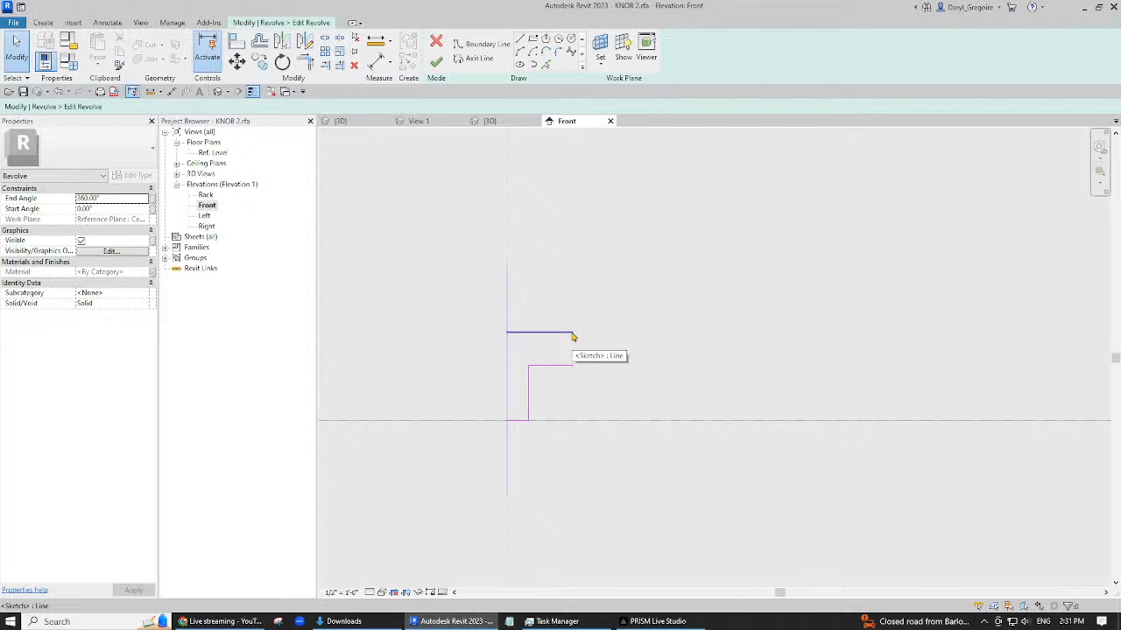
{"action": "left_click", "coordinate": [573, 334]}
{"action": "left_click_drag", "start_coordinate": [573, 333], "coordinate": [528, 333]}
{"action": "left_click", "coordinate": [563, 367]}
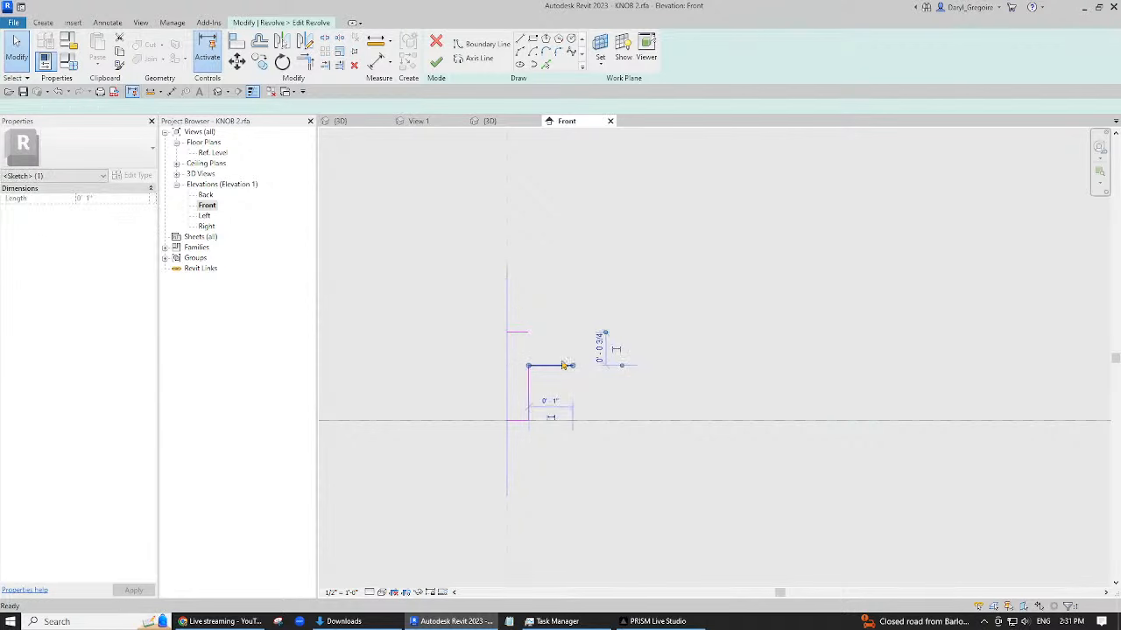
{"action": "key", "text": "Delete"}
- Draw an outward-bulging arc of about 3/8" radius from the profile's top line end to the upper end of the stem line
{"action": "left_click", "coordinate": [521, 50]}
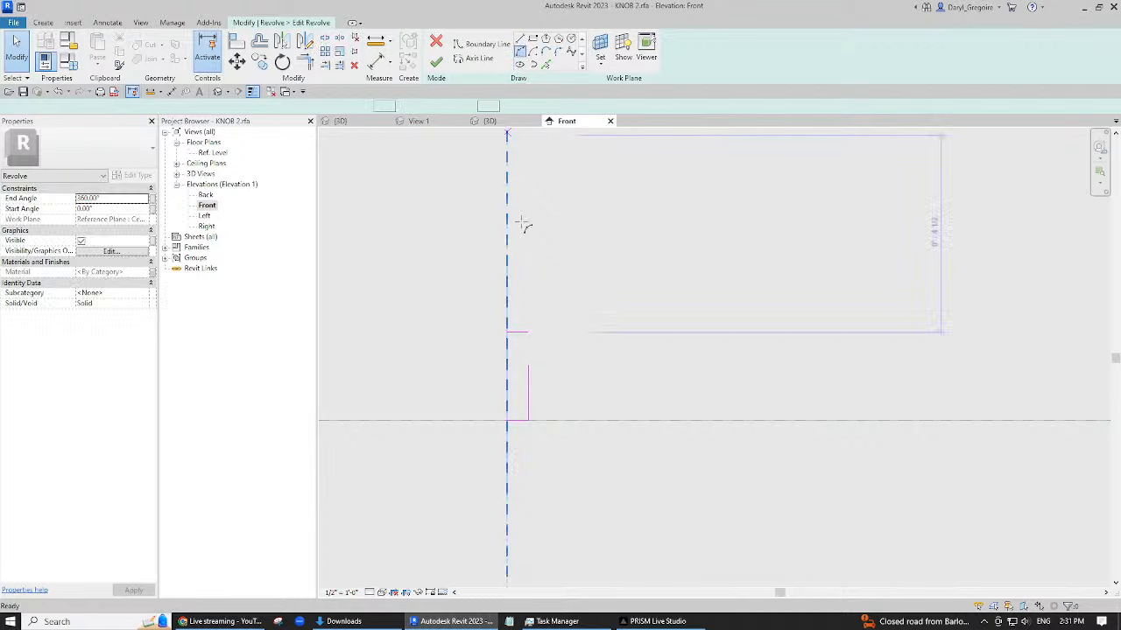
{"action": "left_click", "coordinate": [528, 333]}
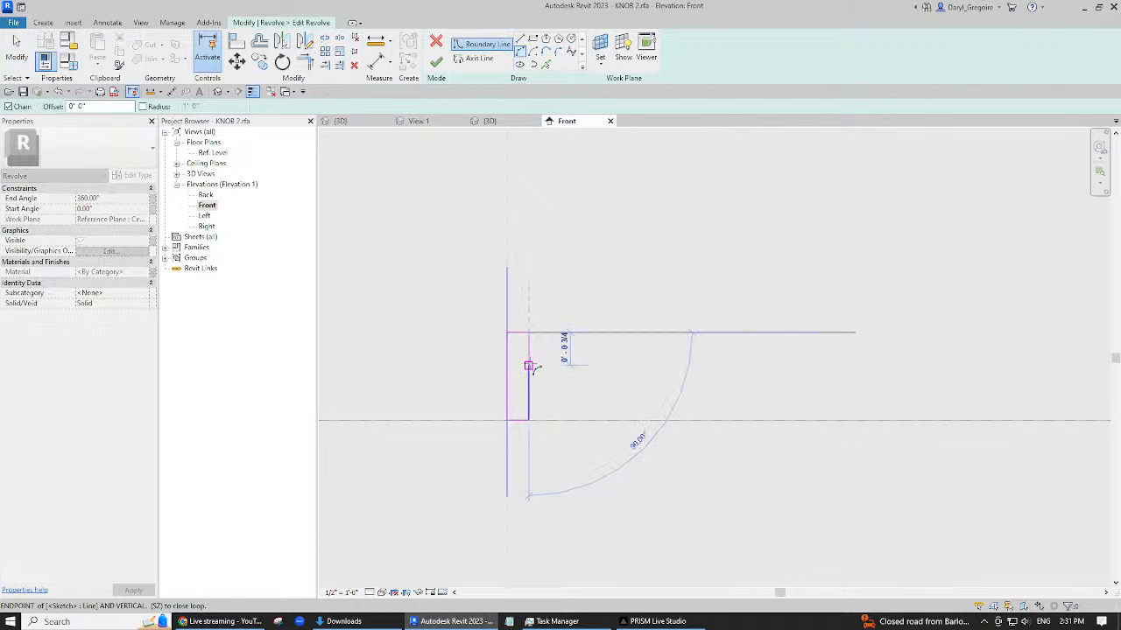
{"action": "left_click", "coordinate": [529, 365]}
{"action": "left_click", "coordinate": [546, 358]}
{"action": "scroll", "coordinate": [565, 337], "scroll_direction": "up", "scroll_amount": 2}
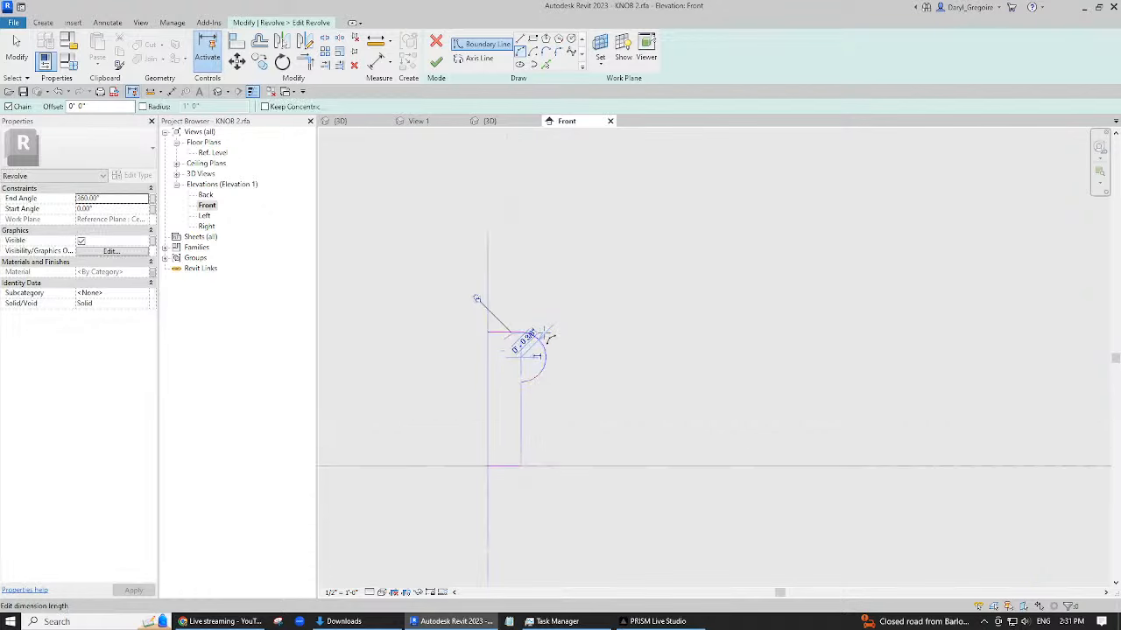
{"action": "scroll", "coordinate": [578, 333], "scroll_direction": "up", "scroll_amount": 2}
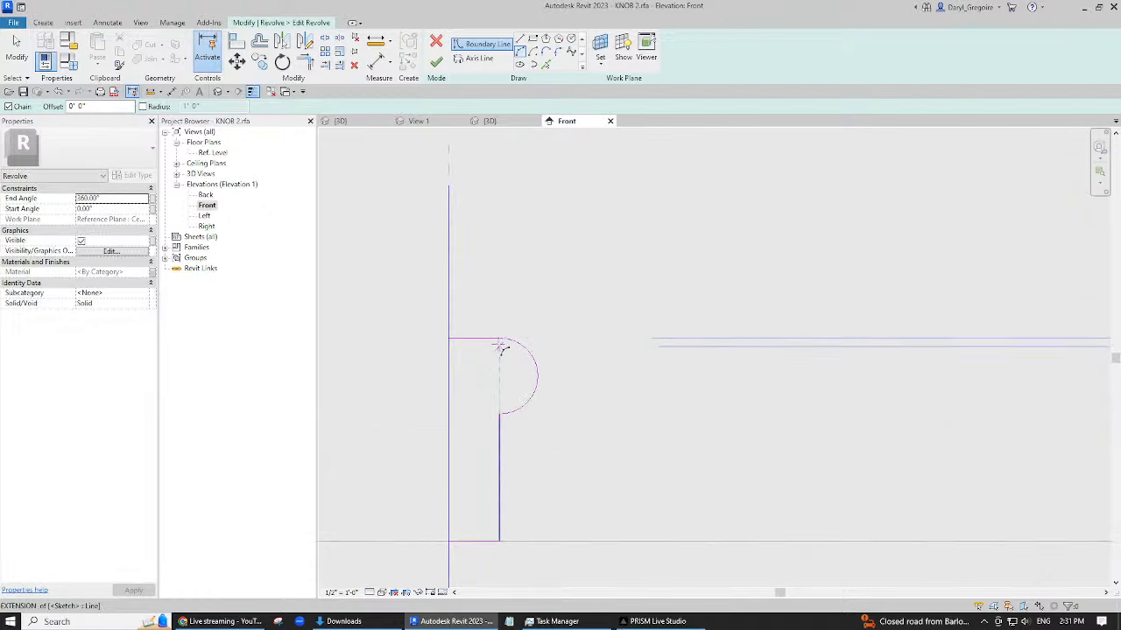
- Replace the profile's straight top line with a shallow arc dipping inward between the rounded edge and the center axis
{"action": "left_click", "coordinate": [500, 338]}
{"action": "left_click", "coordinate": [453, 343]}
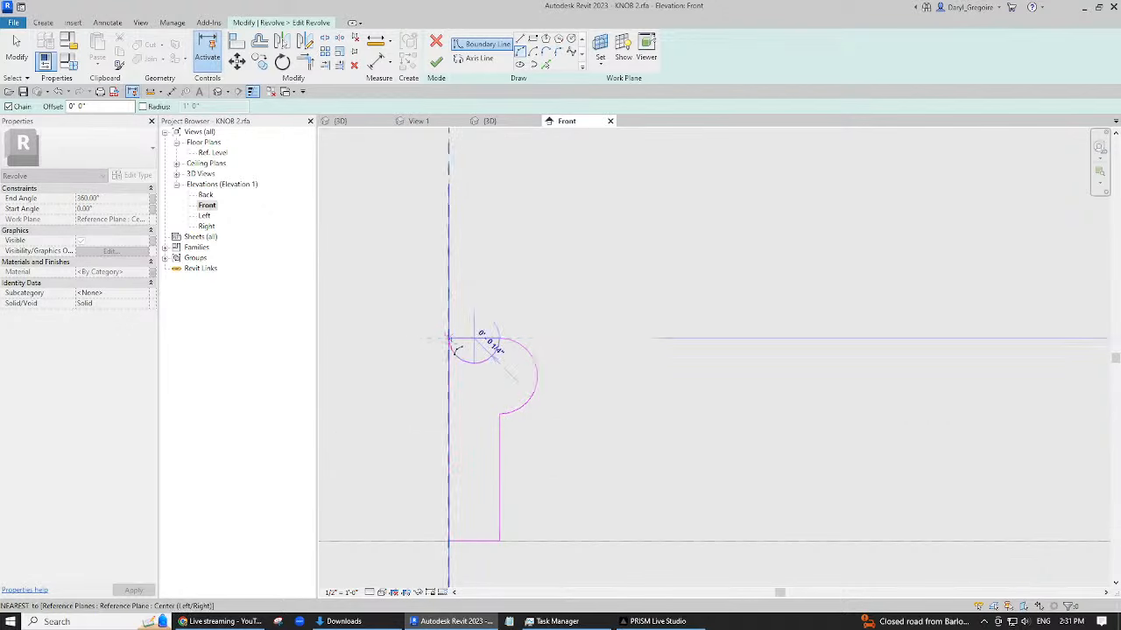
{"action": "left_click", "coordinate": [472, 347]}
{"action": "key", "text": "Escape"}
{"action": "key", "text": "Escape"}
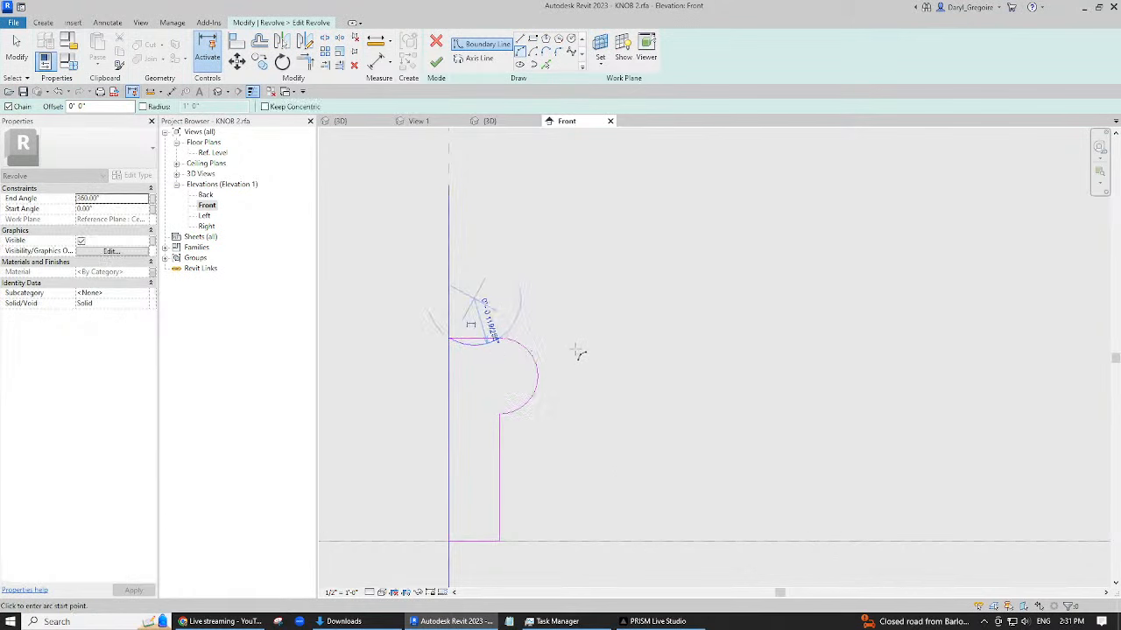
{"action": "left_click", "coordinate": [477, 340]}
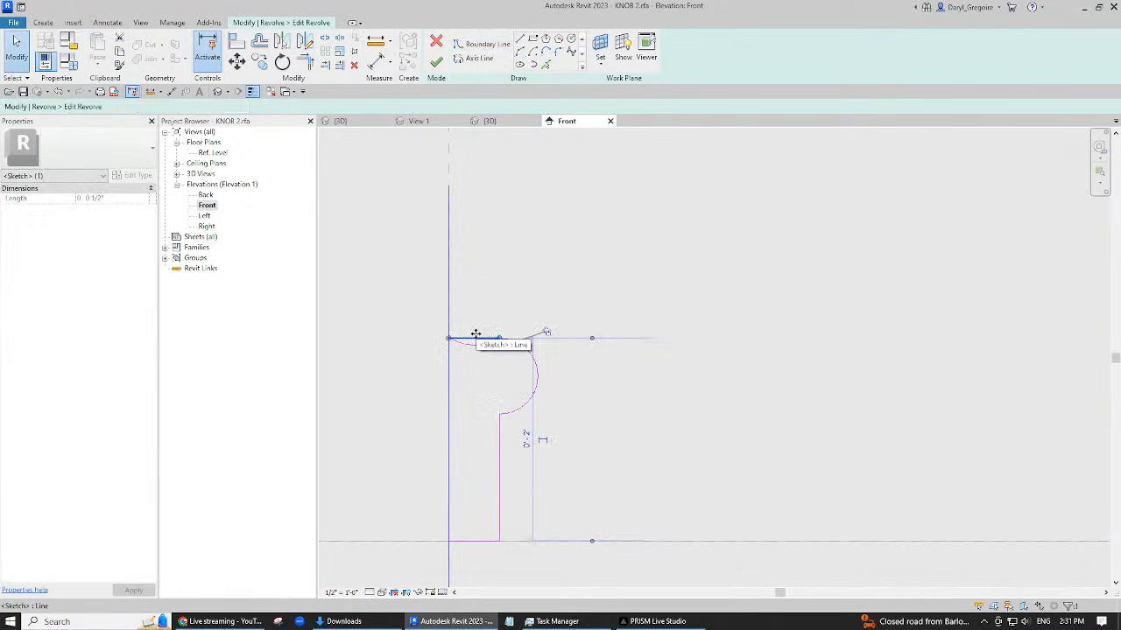
{"action": "key", "text": "Delete"}
{"action": "scroll", "coordinate": [619, 359], "scroll_direction": "down", "scroll_amount": 1}
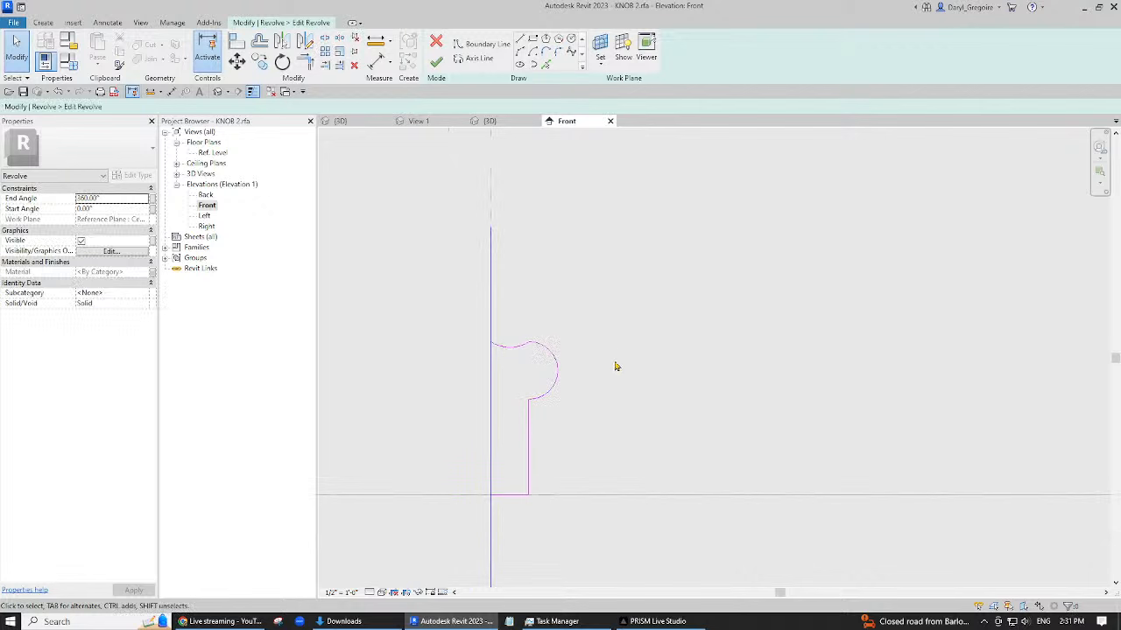
- Finish the revolve sketch and show the reshaped knob in 3D, closing the inactive views
{"action": "left_click", "coordinate": [436, 61]}
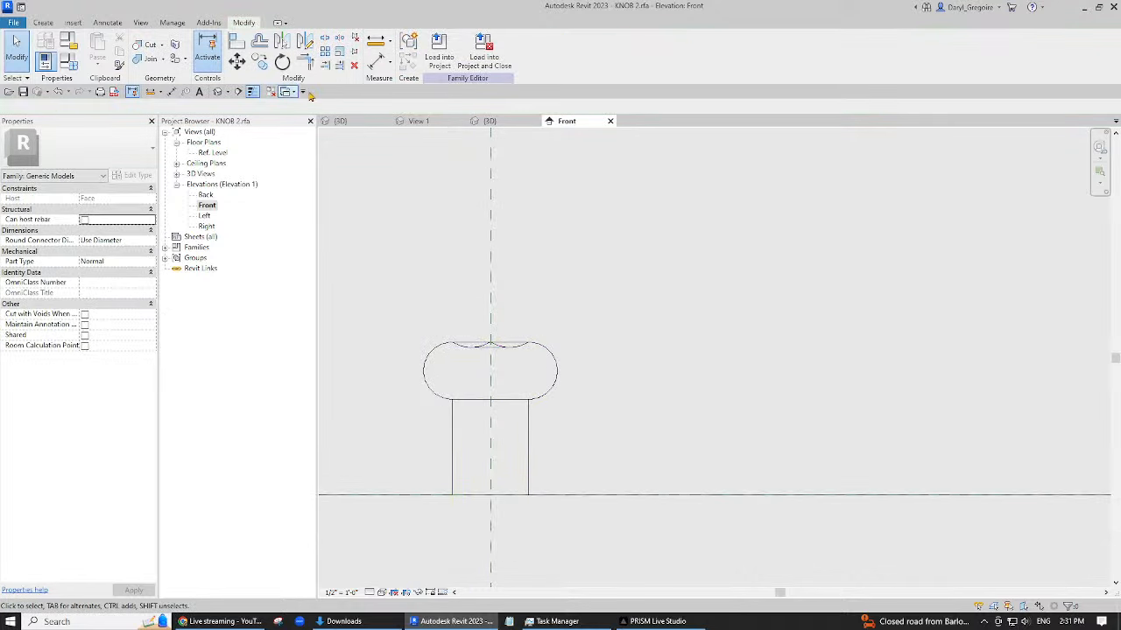
{"action": "left_click", "coordinate": [490, 122]}
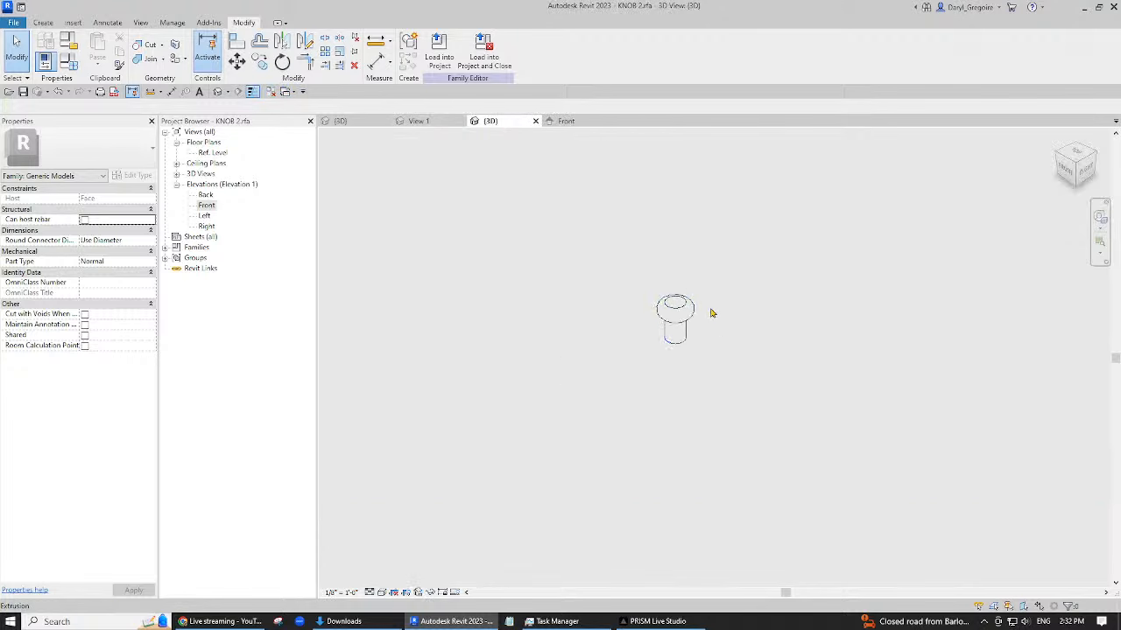
{"action": "scroll", "coordinate": [750, 321], "scroll_direction": "up", "scroll_amount": 2}
{"action": "scroll", "coordinate": [733, 376], "scroll_direction": "down", "scroll_amount": 4}
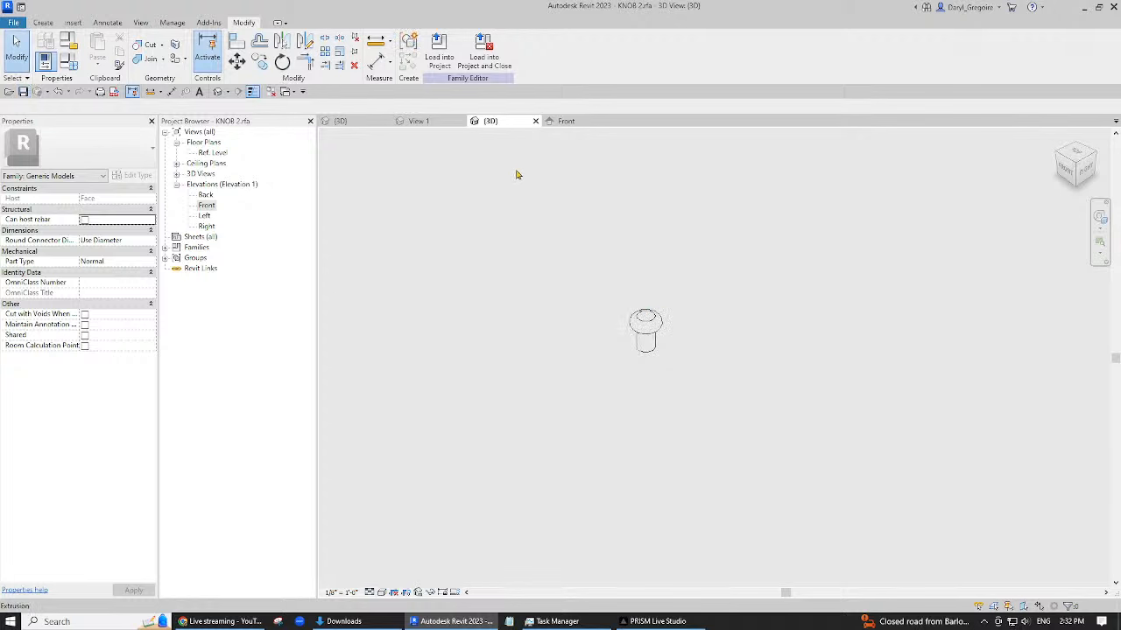
{"action": "left_click", "coordinate": [269, 94]}
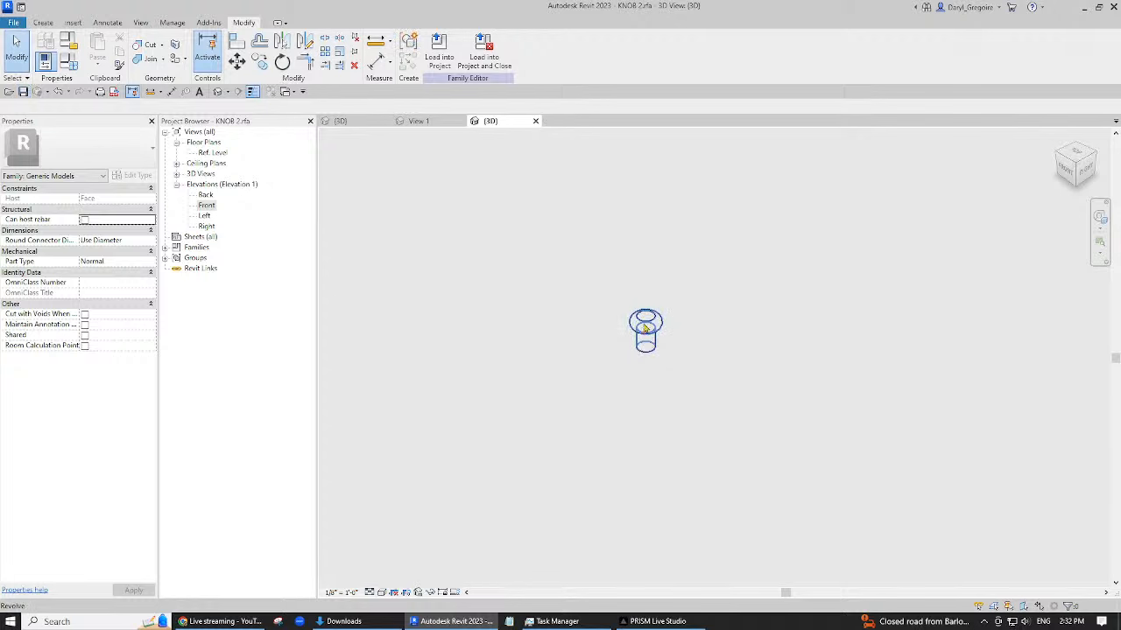
- Load the KNOB 2 family into Desk WITH KNOB OPTIONS.rfa
{"action": "left_click", "coordinate": [439, 51]}
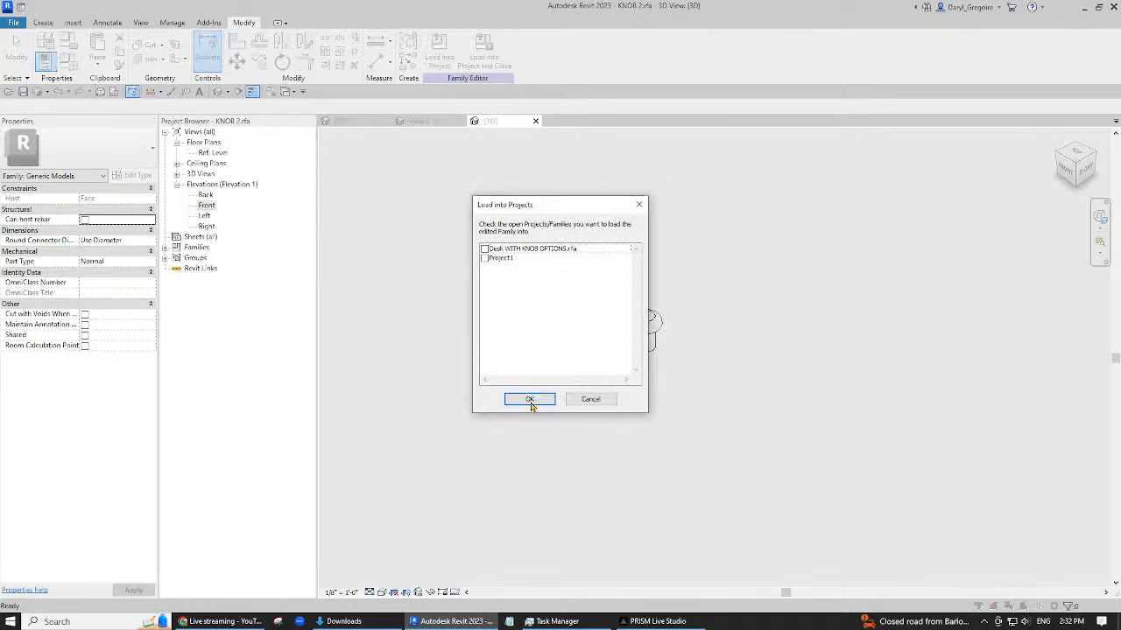
{"action": "left_click", "coordinate": [485, 258]}
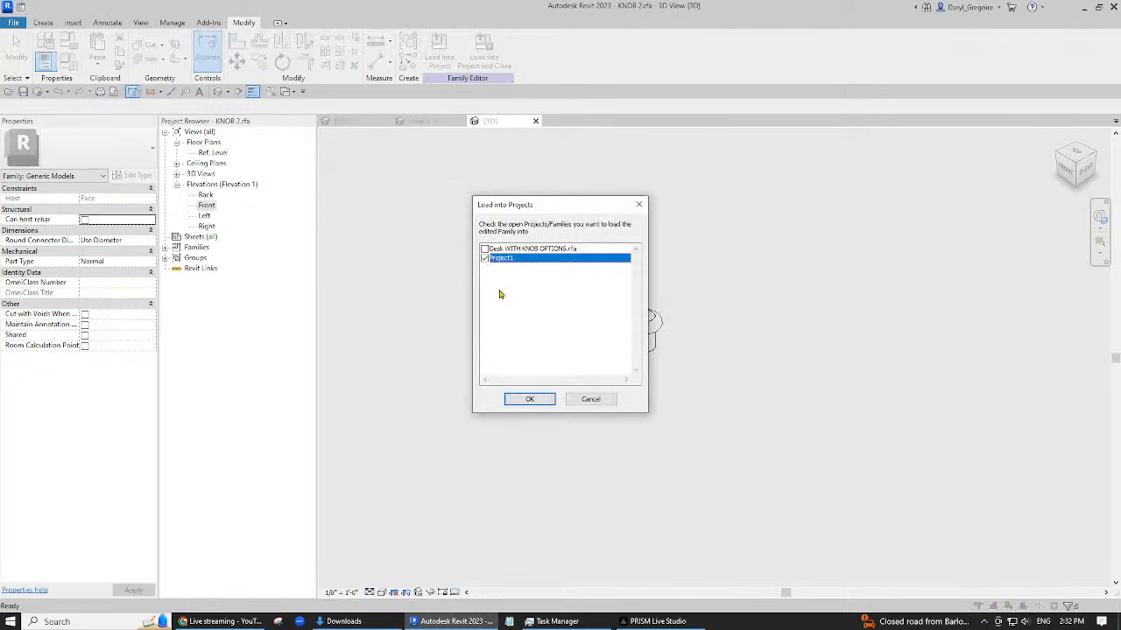
{"action": "left_click", "coordinate": [485, 249]}
{"action": "left_click", "coordinate": [543, 403]}
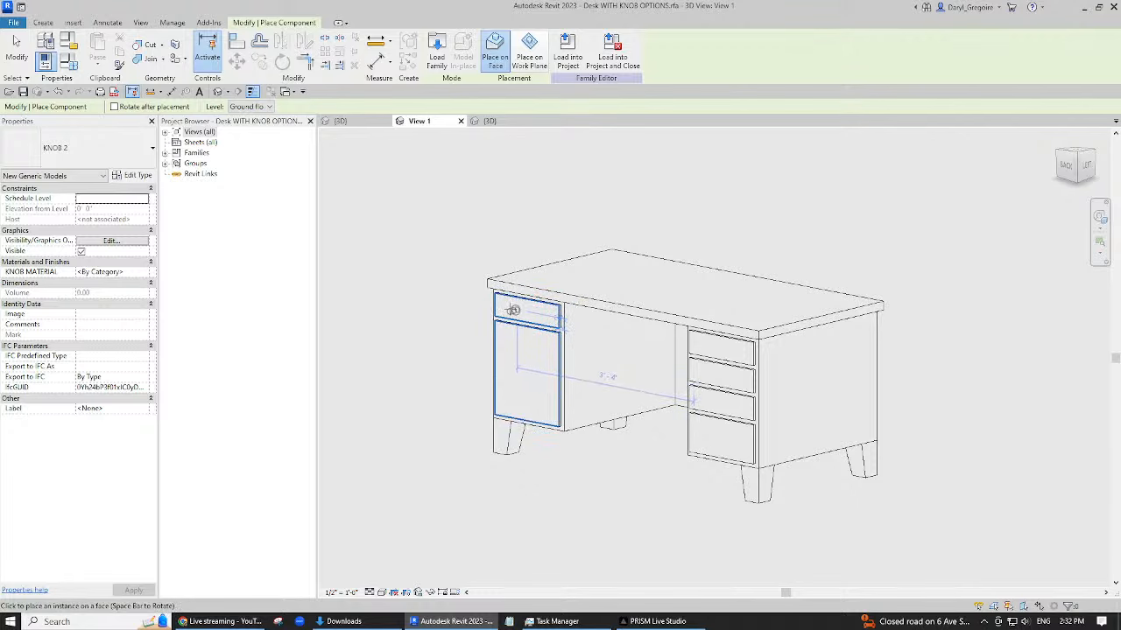
- Place KNOB 2 on the upper drawer front of the desk's two-drawer side and flip its work plane so it projects outward
{"action": "scroll", "coordinate": [536, 329], "scroll_direction": "up", "scroll_amount": 5}
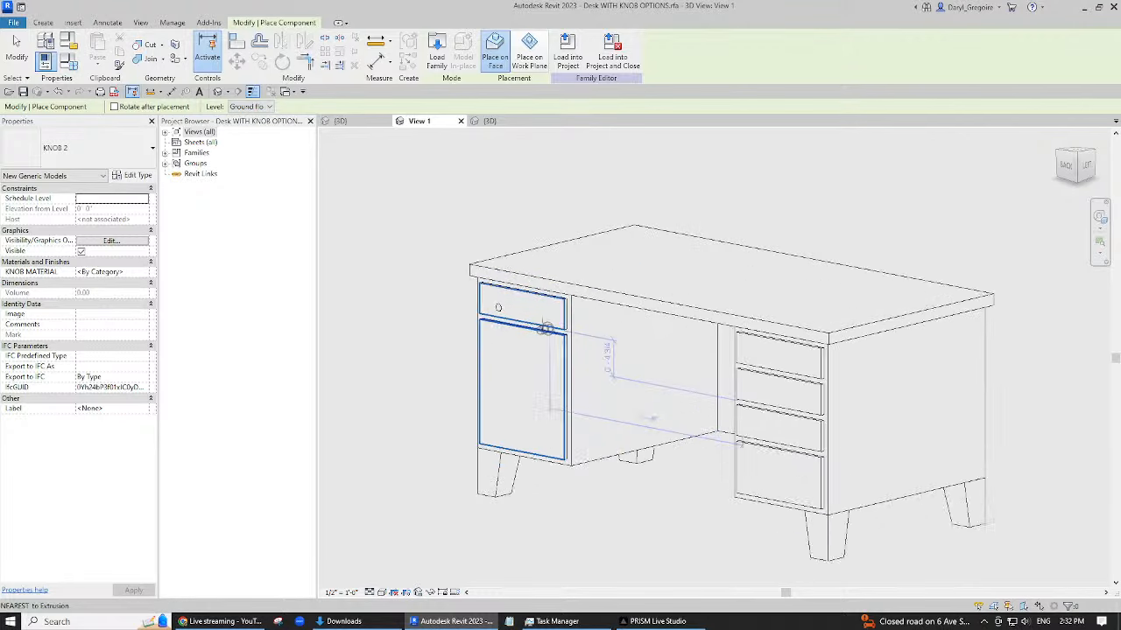
{"action": "left_click", "coordinate": [474, 301]}
{"action": "key", "text": "Escape"}
{"action": "key", "text": "Escape"}
{"action": "left_click", "coordinate": [470, 303]}
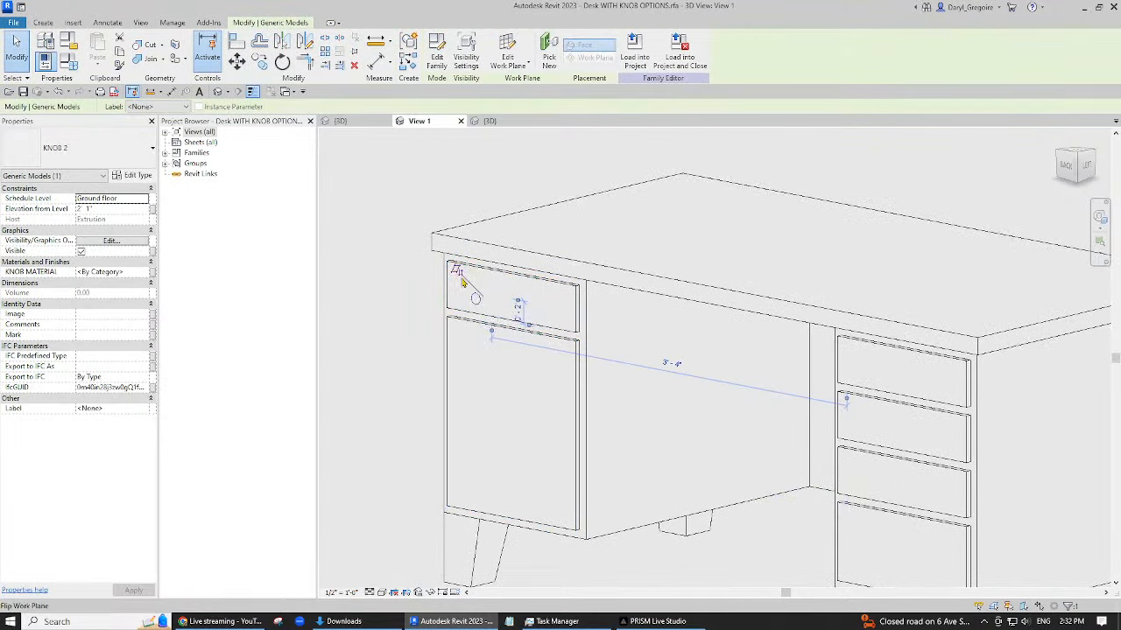
{"action": "left_click", "coordinate": [367, 311]}
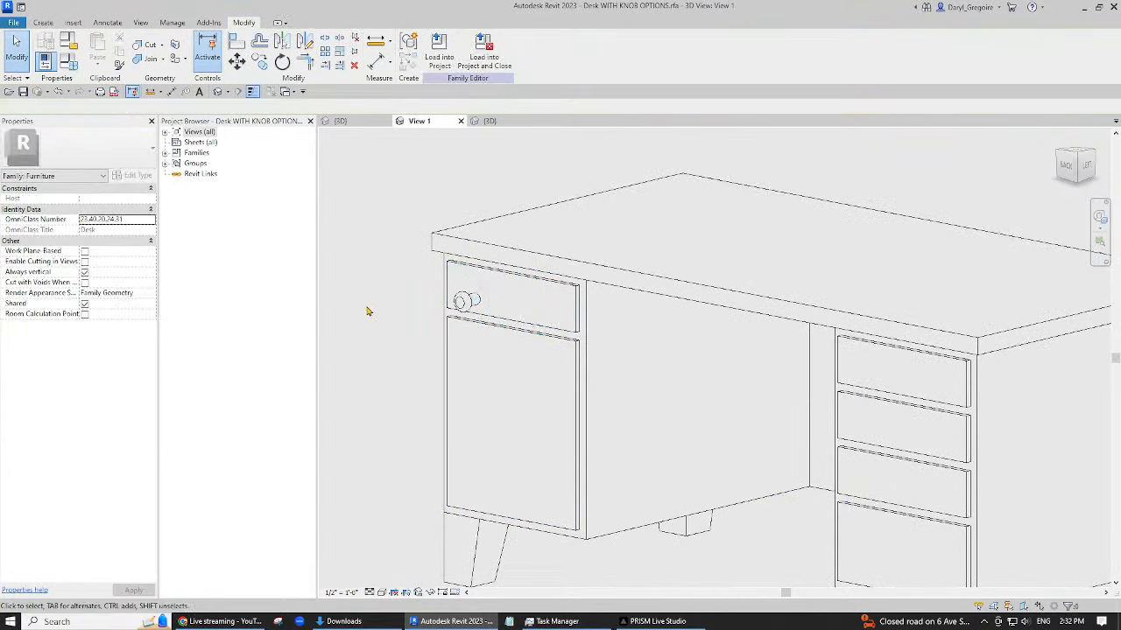
{"action": "left_click", "coordinate": [467, 302]}
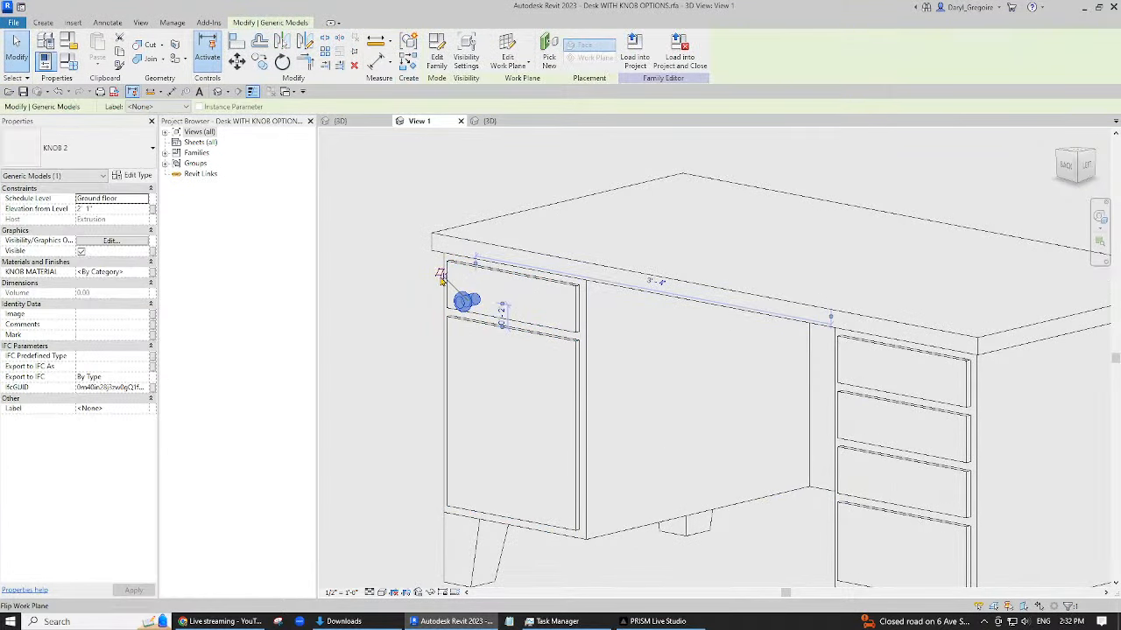
{"action": "left_click", "coordinate": [405, 304]}
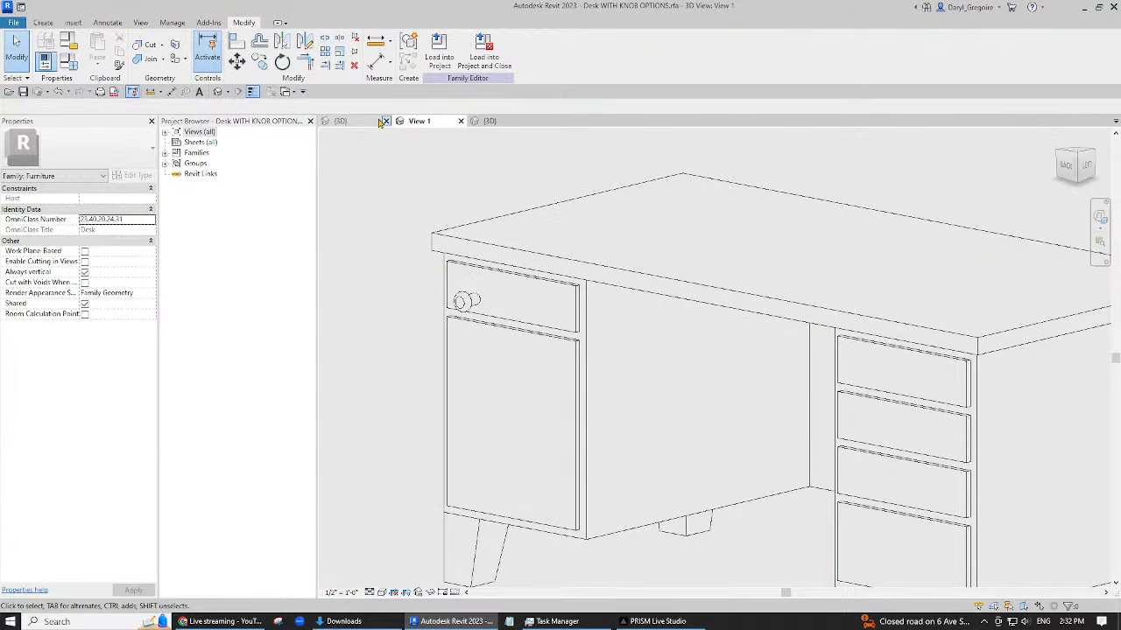
- Open the KNOB 1.rfa family from the recent documents
{"action": "left_click", "coordinate": [380, 123]}
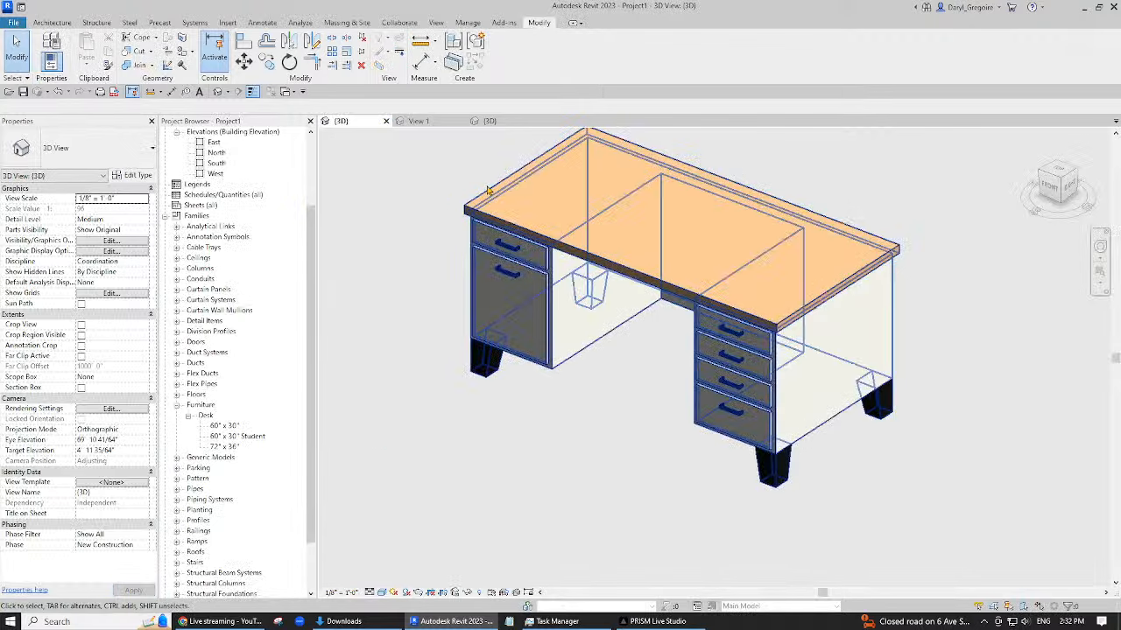
{"action": "left_click", "coordinate": [484, 122]}
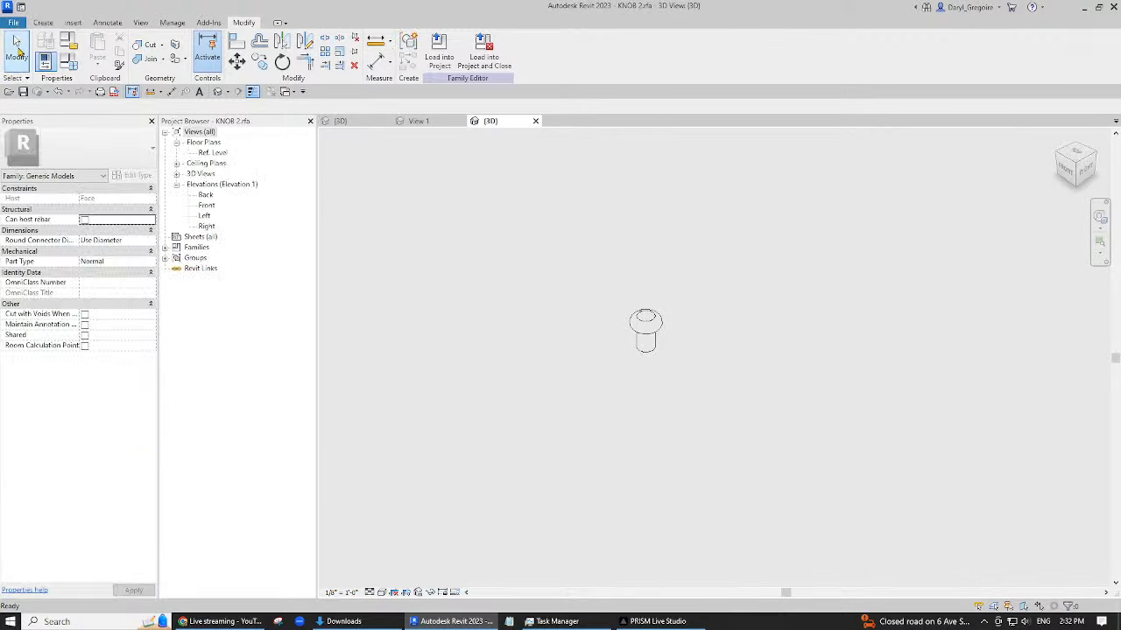
{"action": "left_click", "coordinate": [14, 24]}
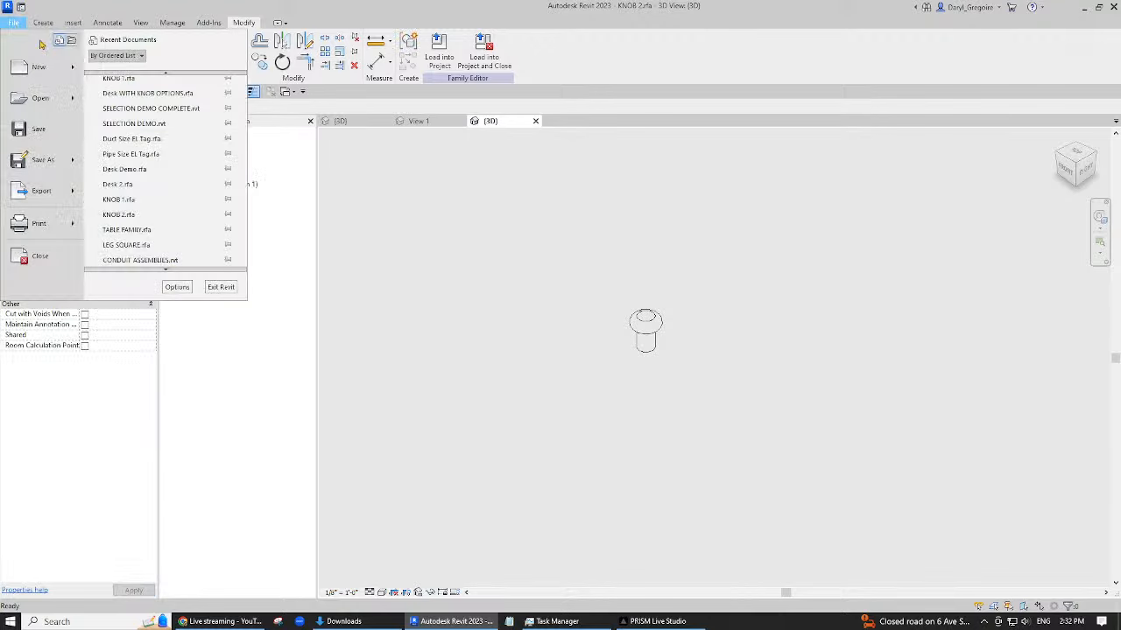
{"action": "left_click", "coordinate": [136, 80]}
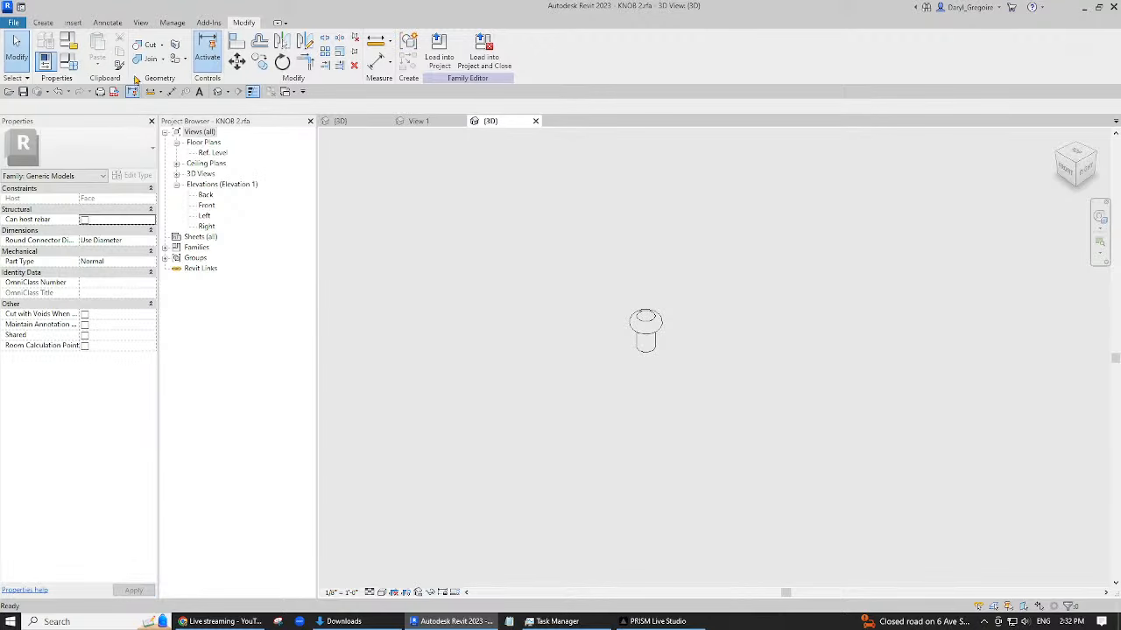
{"action": "left_click", "coordinate": [13, 23]}
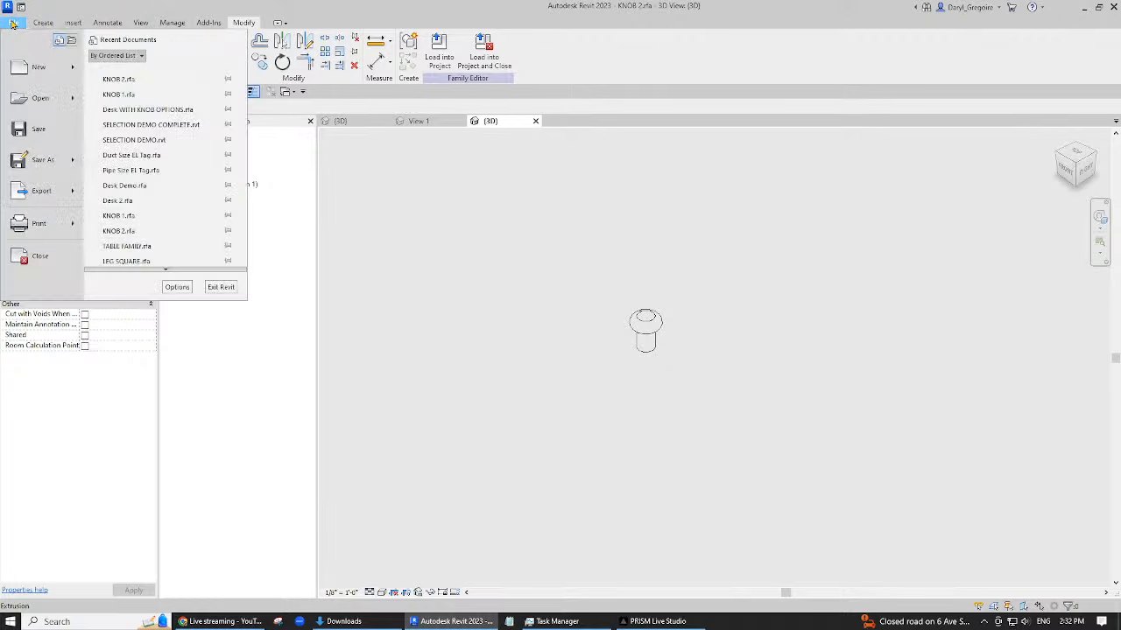
{"action": "left_click", "coordinate": [141, 96]}
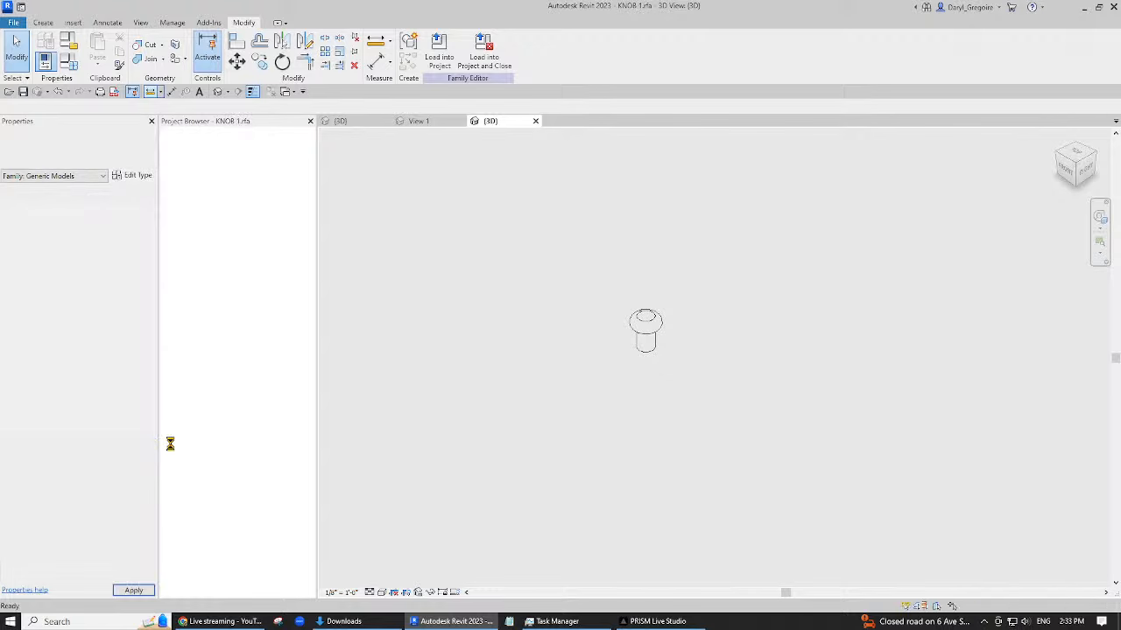
- Load the KNOB 1 family into Desk WITH KNOB OPTIONS.rfa only
{"action": "scroll", "coordinate": [745, 370], "scroll_direction": "up", "scroll_amount": 3}
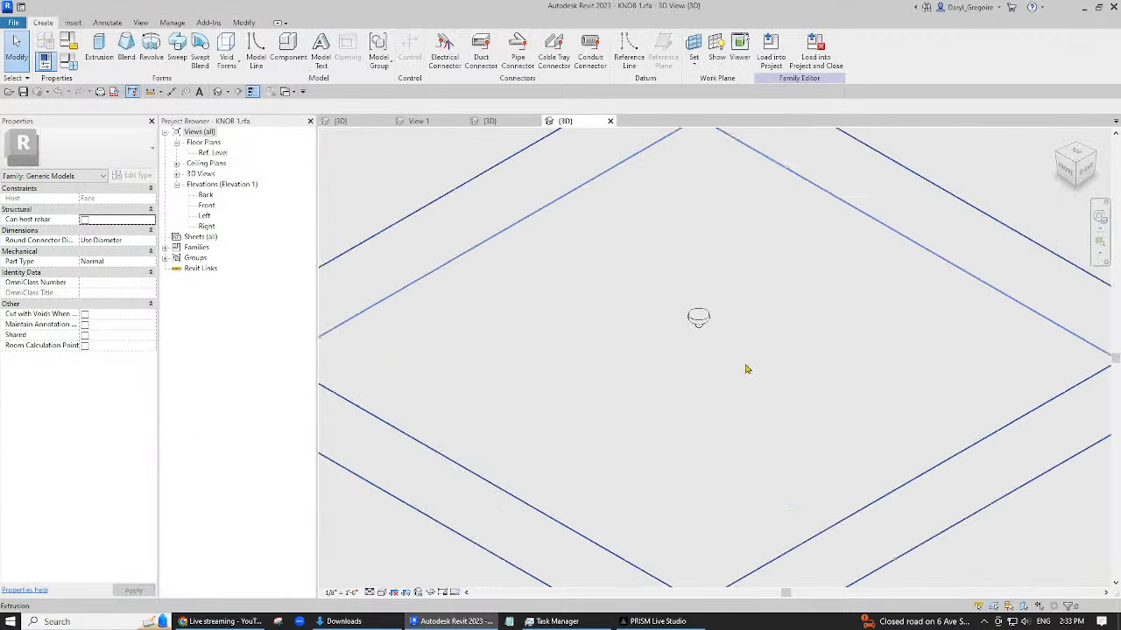
{"action": "left_click", "coordinate": [772, 60]}
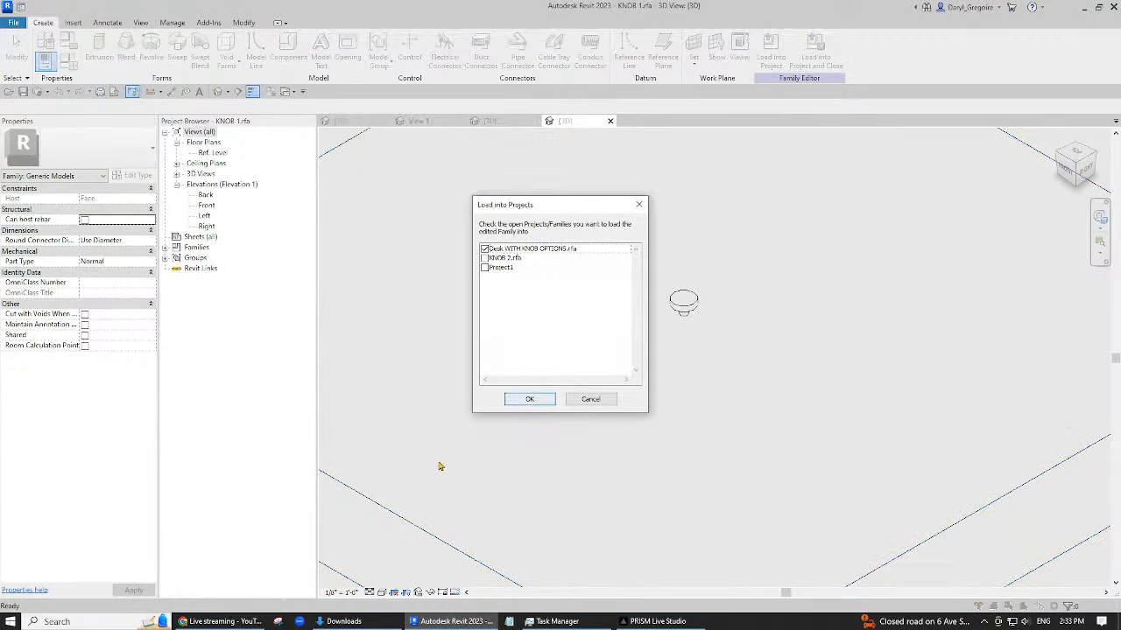
{"action": "left_click", "coordinate": [528, 400]}
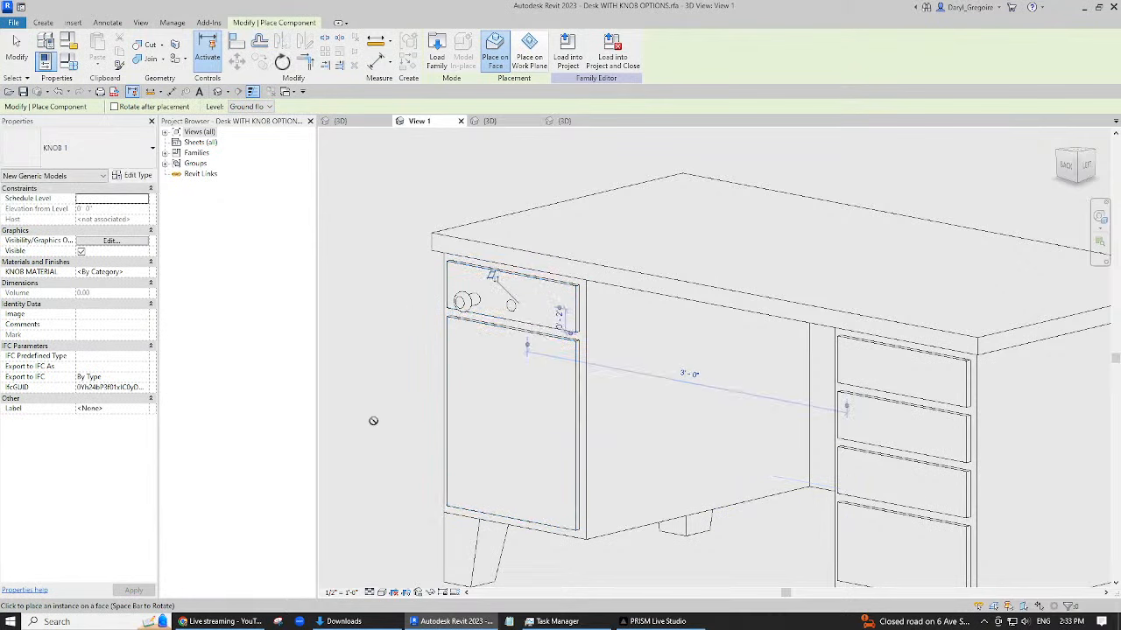
- Place KNOB 1 beside KNOB 2 on the same drawer front and flip its work plane so it projects outward
{"action": "left_click", "coordinate": [519, 308]}
{"action": "key", "text": "Escape"}
{"action": "key", "text": "Escape"}
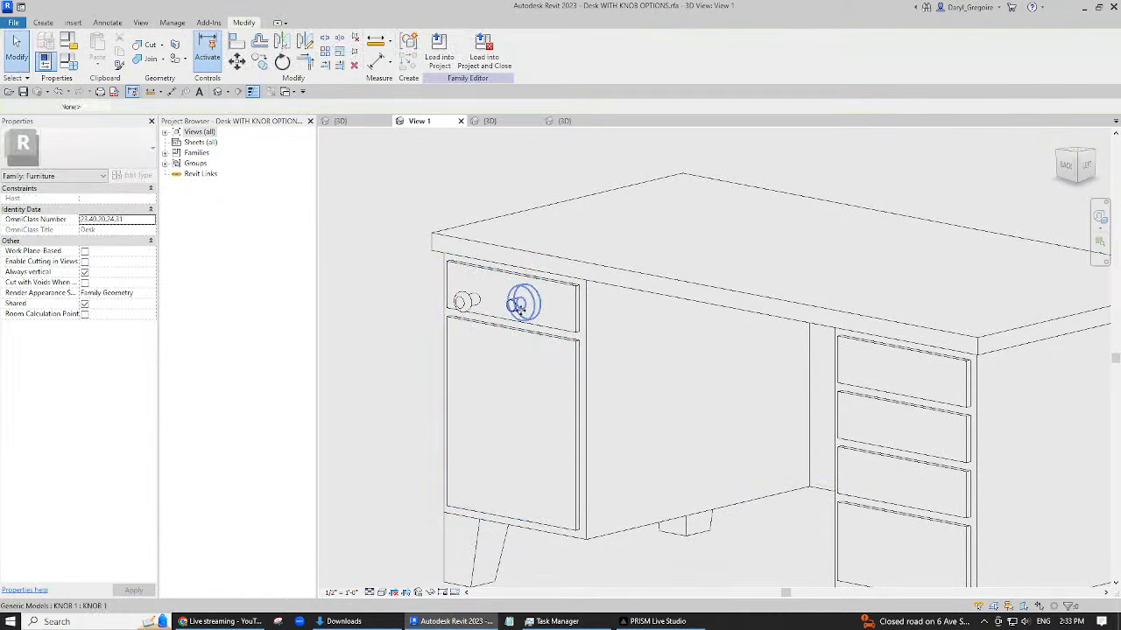
{"action": "left_click", "coordinate": [518, 308]}
{"action": "left_click", "coordinate": [490, 280]}
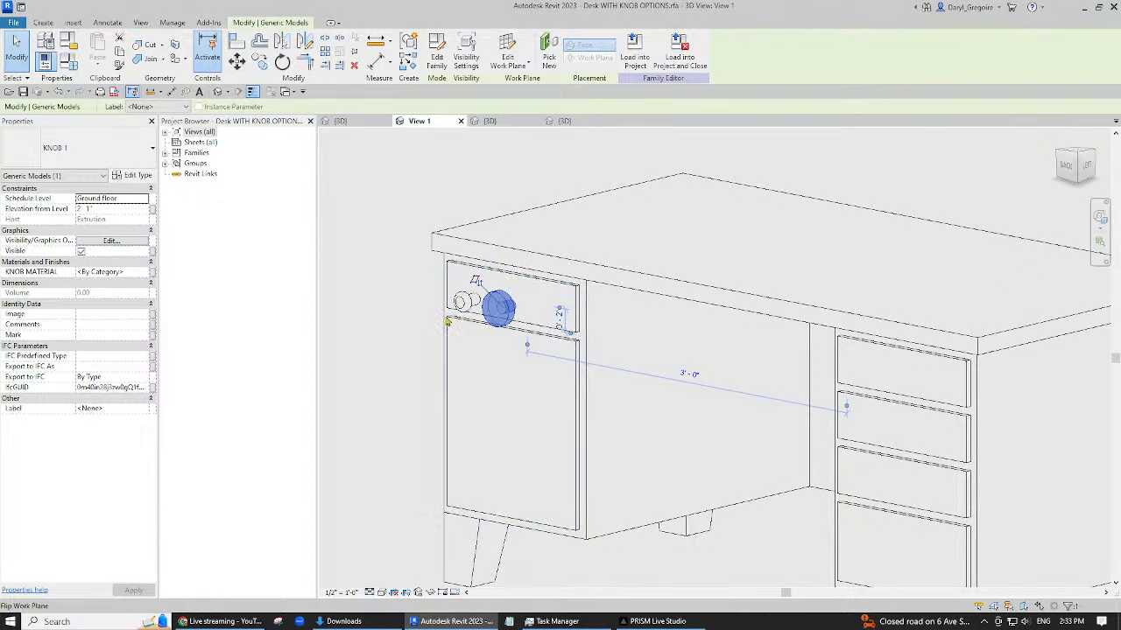
{"action": "left_click", "coordinate": [368, 359]}
- Delete the KNOB 1 instance from the upper drawer front, keeping the KNOB 2 instance
{"action": "scroll", "coordinate": [368, 361], "scroll_direction": "up", "scroll_amount": 3}
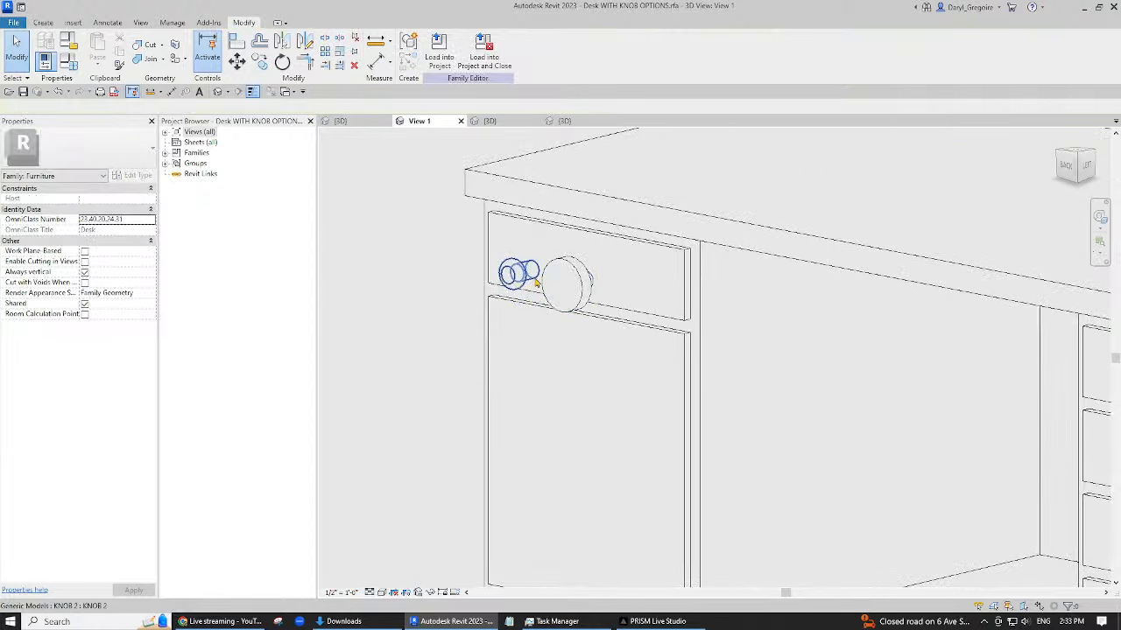
{"action": "middle_click_drag", "start_coordinate": [488, 367], "coordinate": [442, 371]}
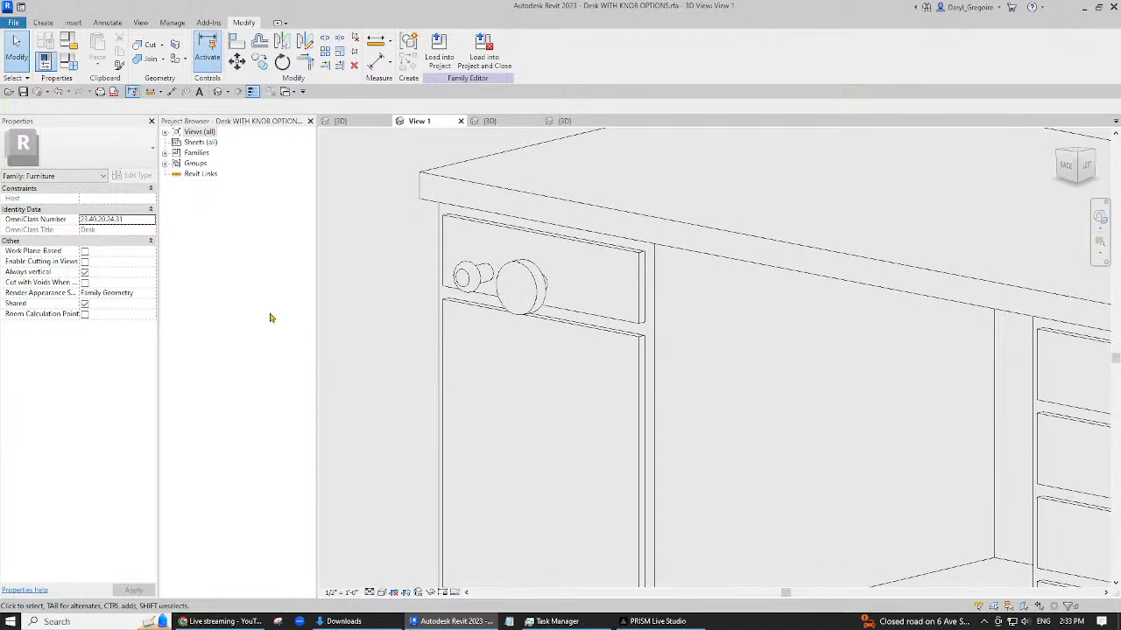
{"action": "left_click", "coordinate": [524, 285]}
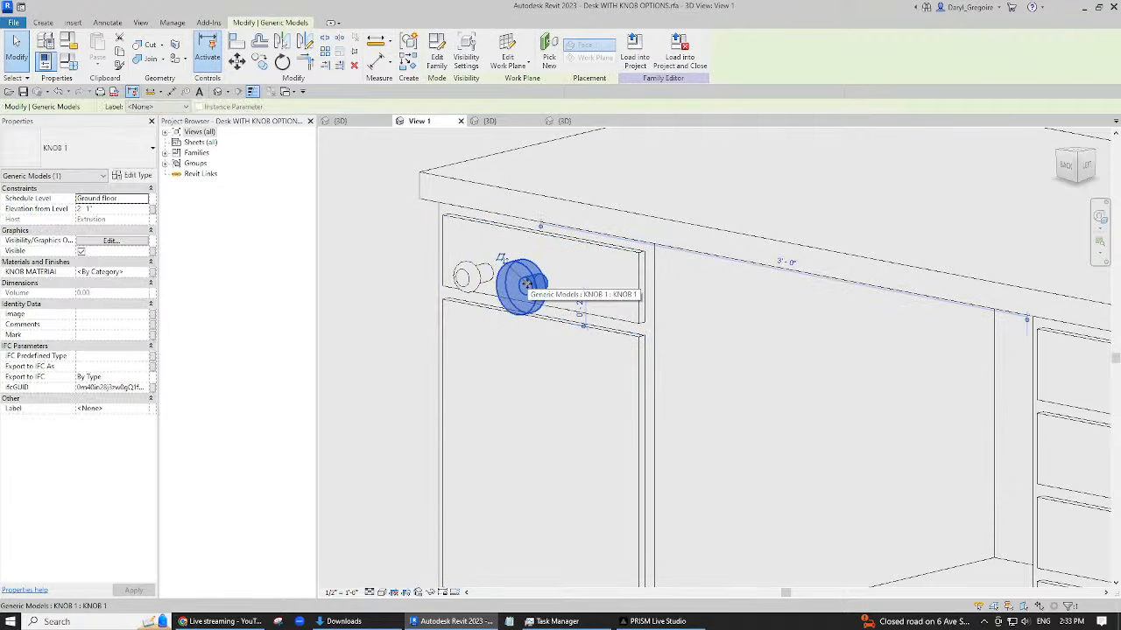
{"action": "key", "text": "Delete"}
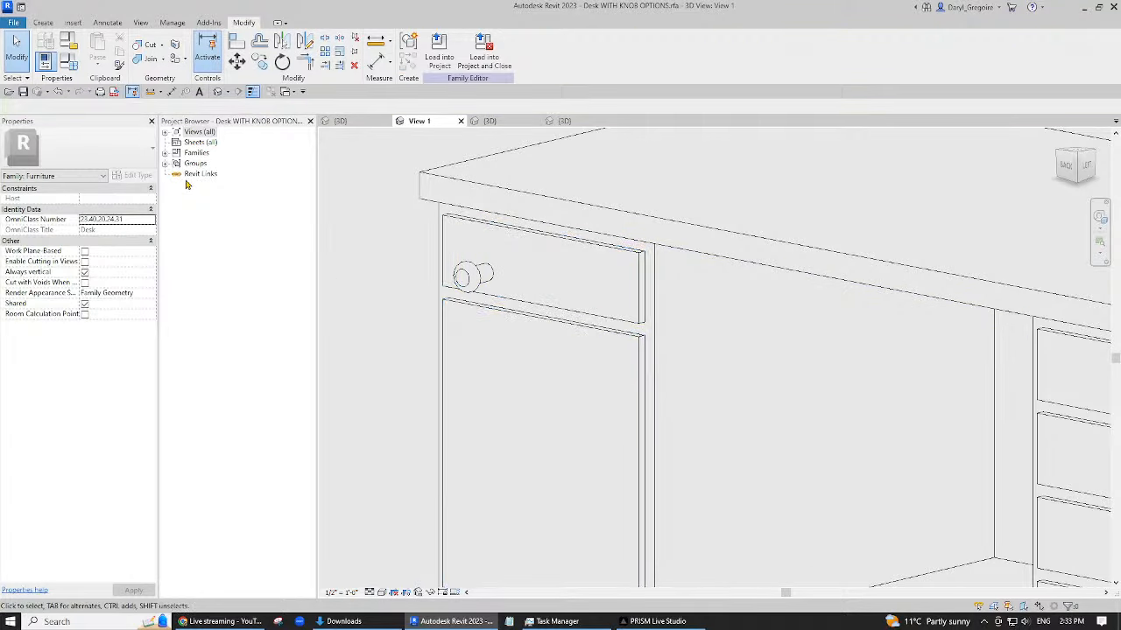
- Open the Front elevation view of the desk family
{"action": "left_click", "coordinate": [165, 153]}
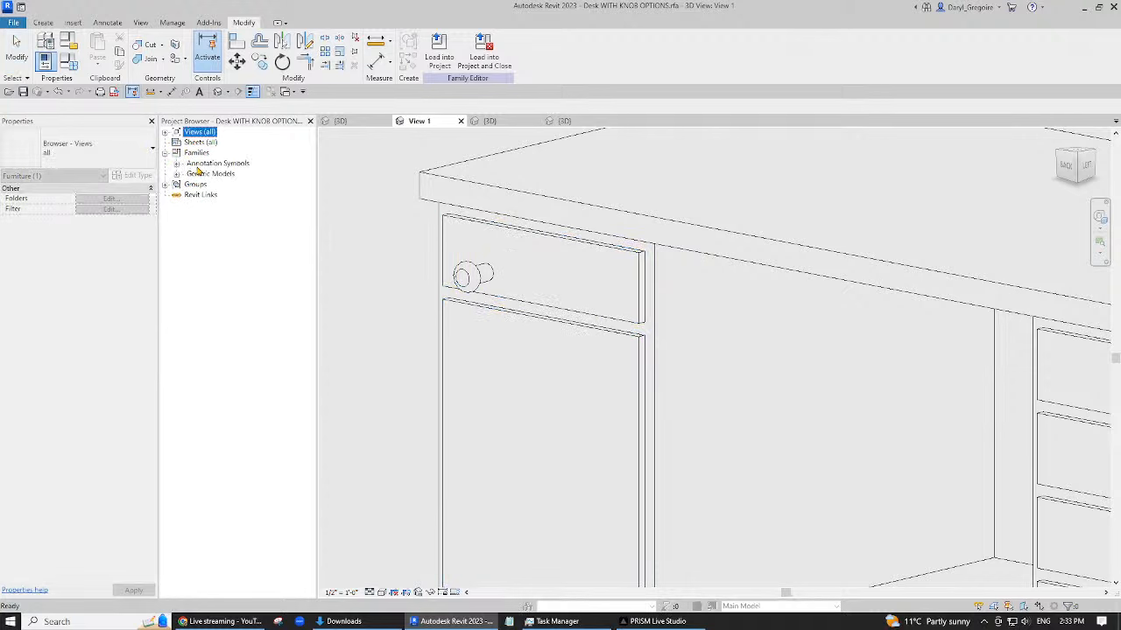
{"action": "left_click", "coordinate": [165, 132]}
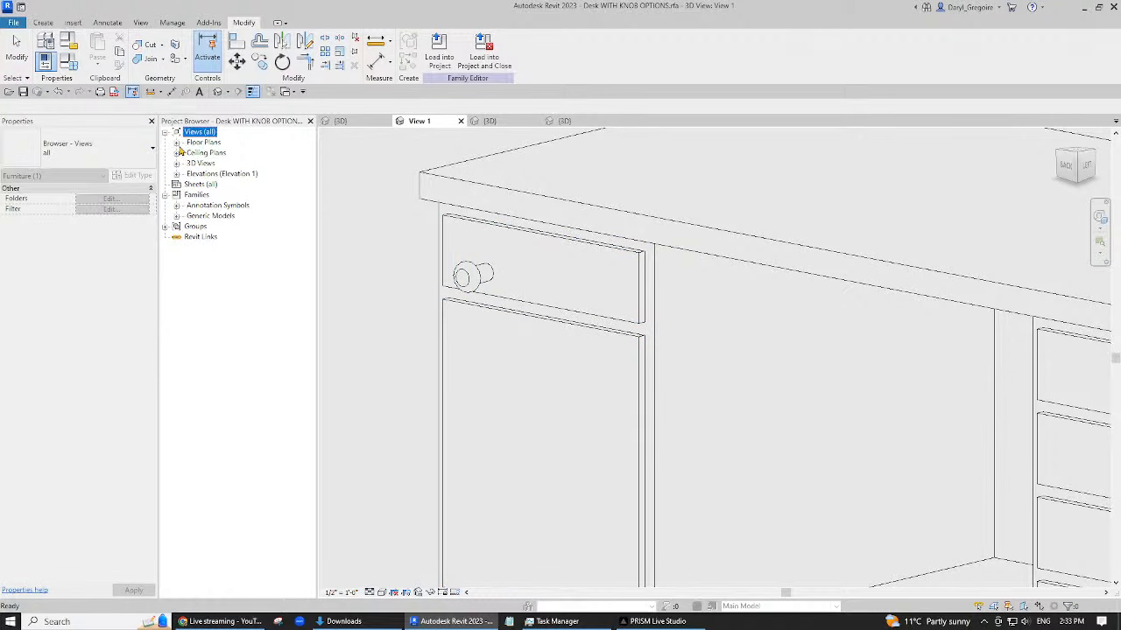
{"action": "left_click", "coordinate": [178, 174]}
{"action": "double_click", "coordinate": [209, 196]}
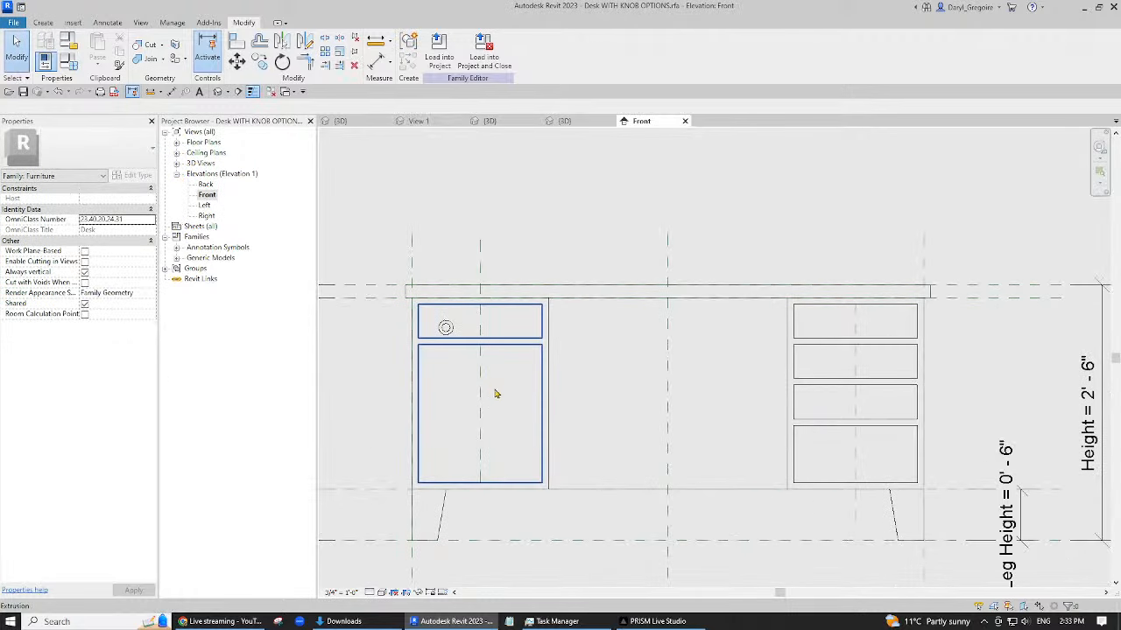
- Align the KNOB 2 instance on the upper left drawer front to the left drawer stack's vertical centre reference plane
{"action": "scroll", "coordinate": [493, 346], "scroll_direction": "up", "scroll_amount": 2}
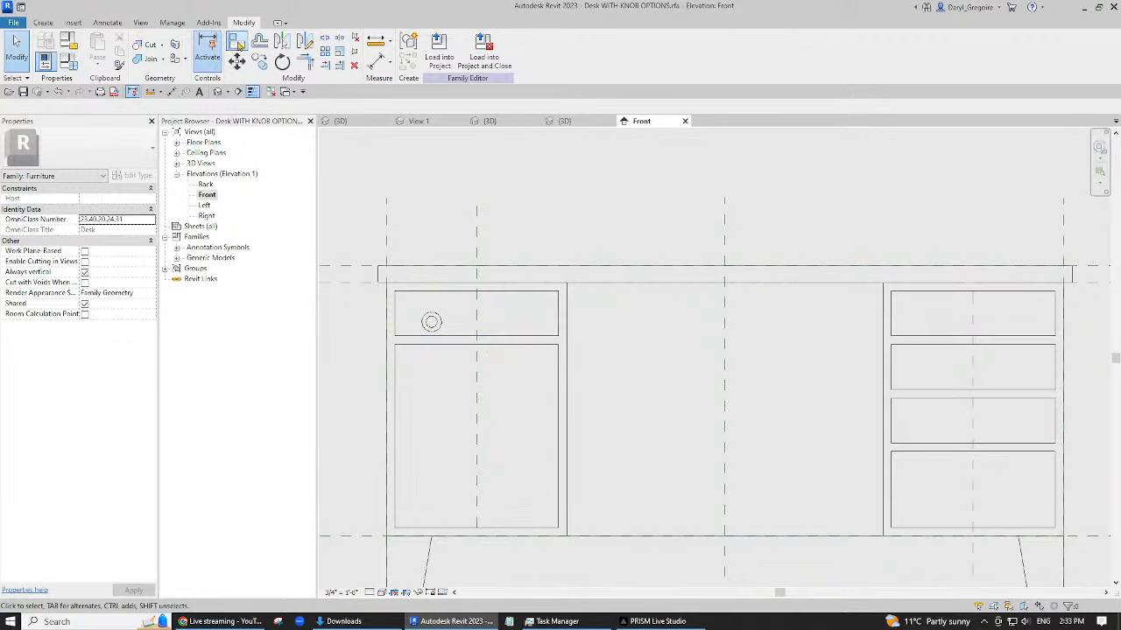
{"action": "left_click", "coordinate": [237, 42]}
{"action": "left_click", "coordinate": [477, 229]}
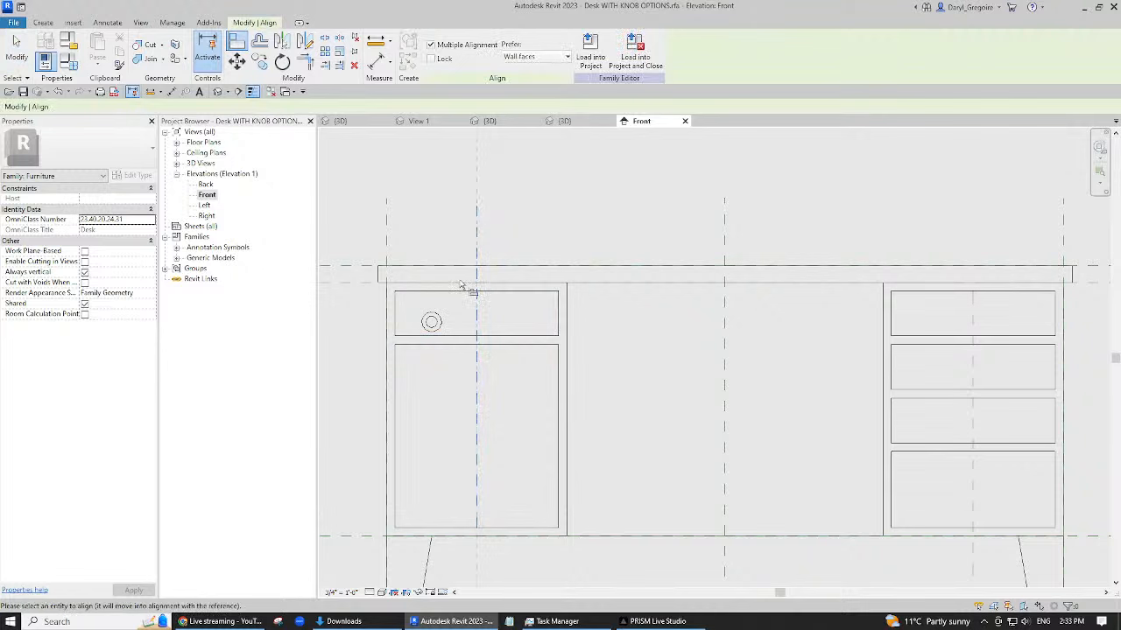
{"action": "left_click", "coordinate": [434, 323]}
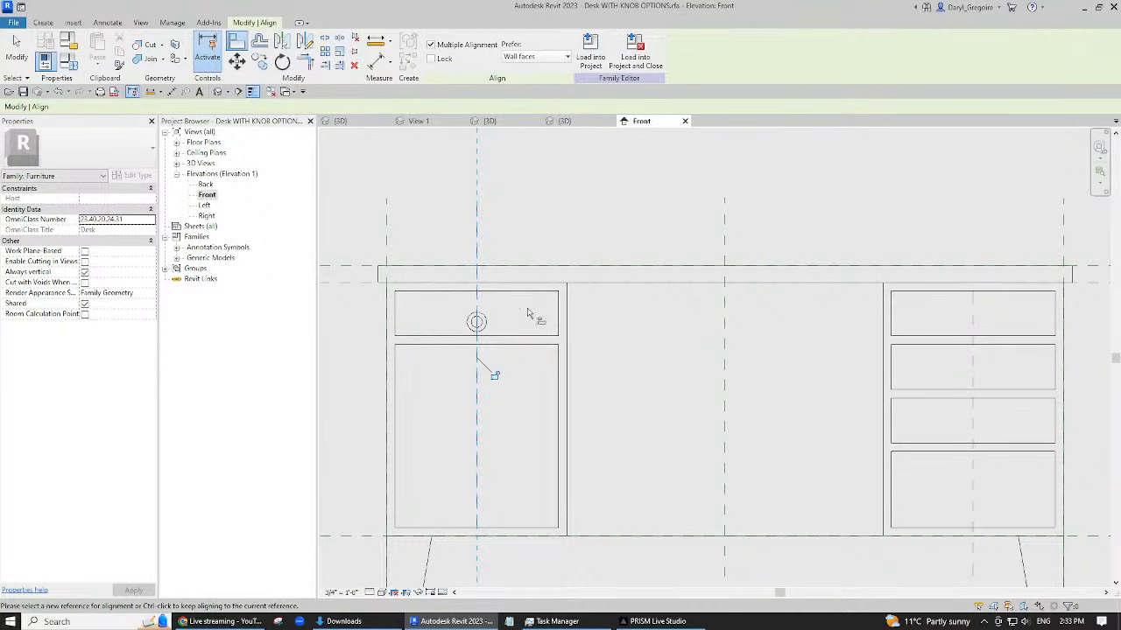
{"action": "key", "text": "Escape"}
- Nudge the knob up to the vertical middle of the upper left drawer front
{"action": "scroll", "coordinate": [502, 292], "scroll_direction": "up", "scroll_amount": 2}
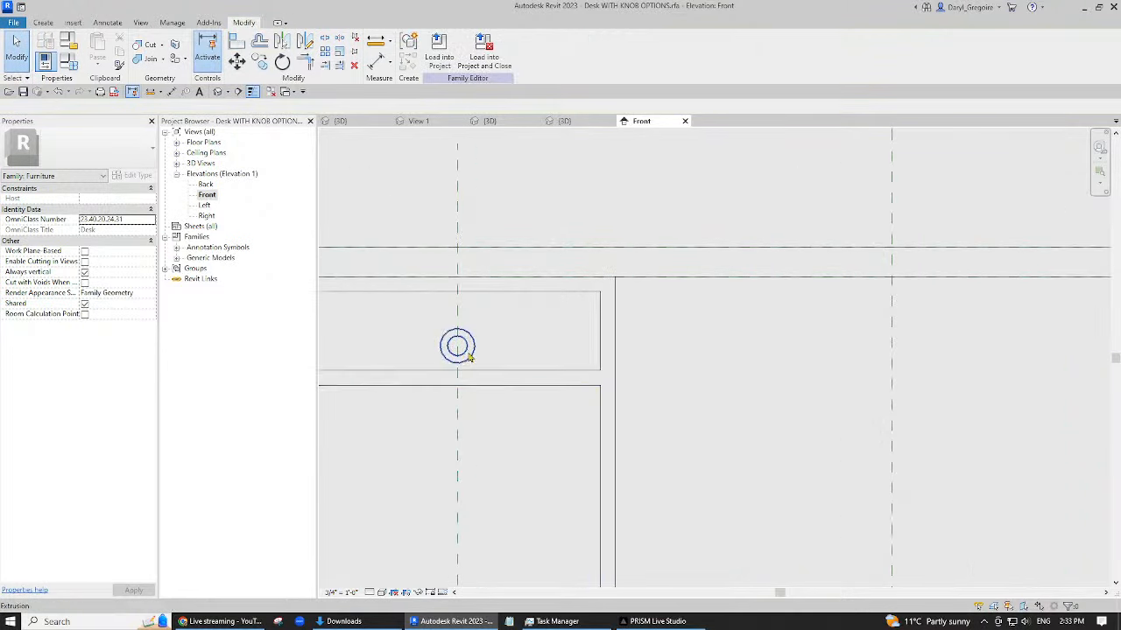
{"action": "left_click", "coordinate": [468, 350]}
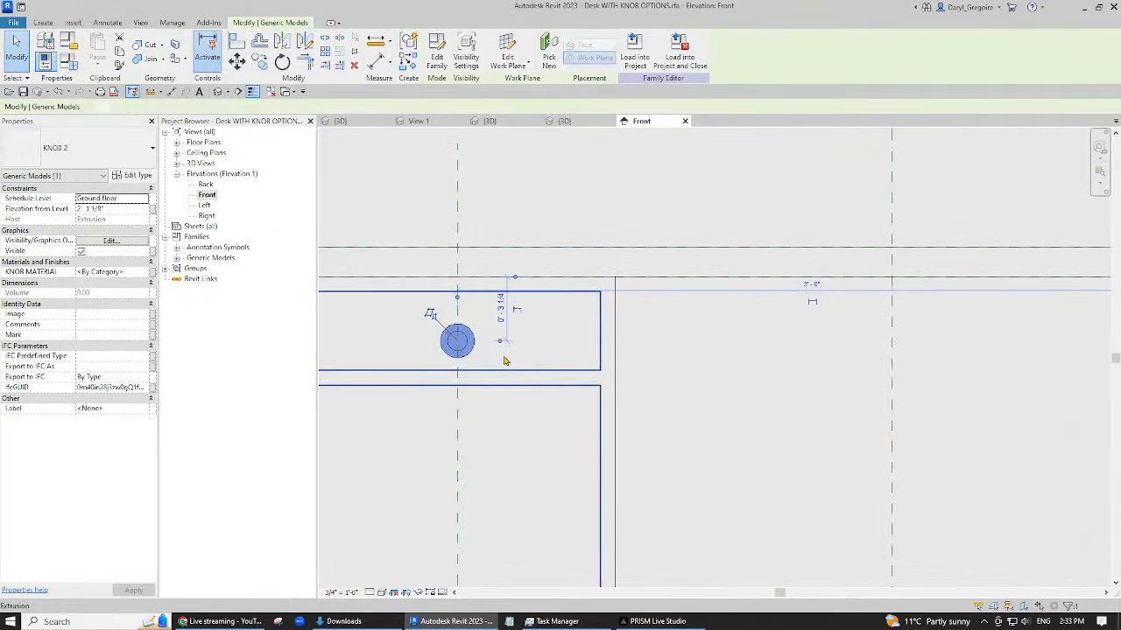
{"action": "key", "text": "Up"}
{"action": "key", "text": "Escape"}
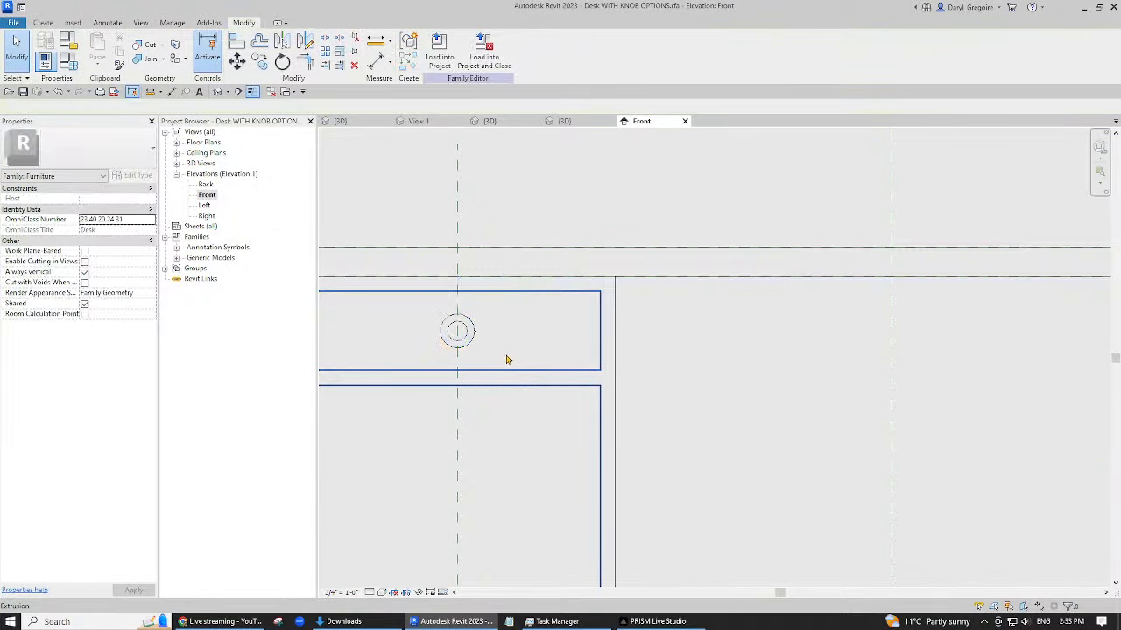
- Copy the KNOB 2 instance straight down onto the upper part of the large left front
{"action": "scroll", "coordinate": [506, 359], "scroll_direction": "down", "scroll_amount": 3}
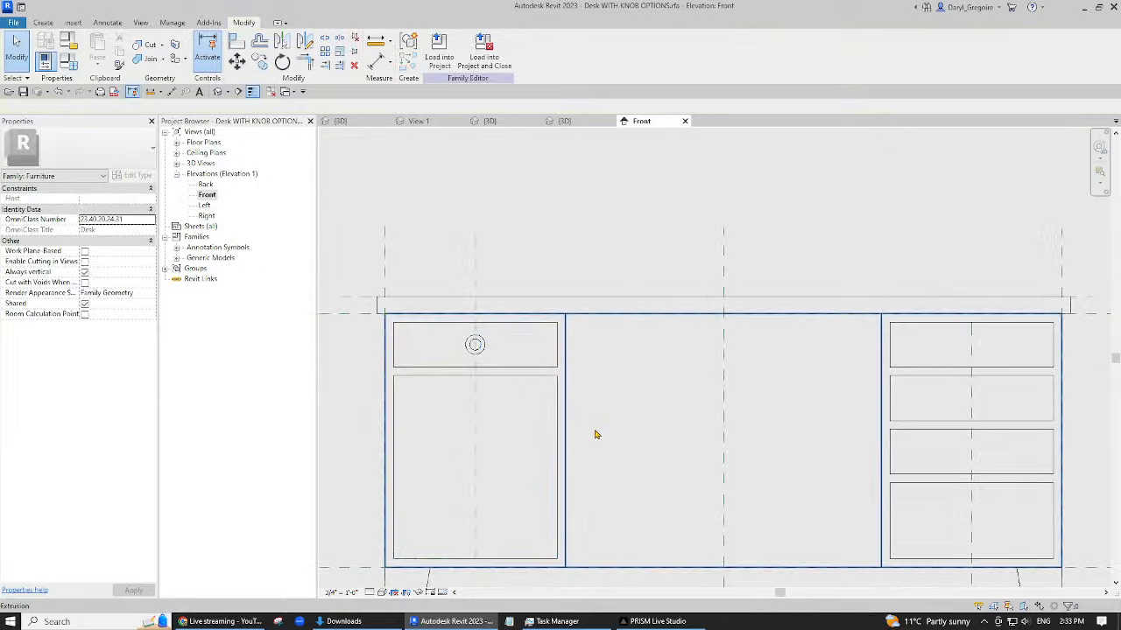
{"action": "middle_click_drag", "start_coordinate": [595, 432], "coordinate": [570, 376]}
{"action": "left_click", "coordinate": [464, 302]}
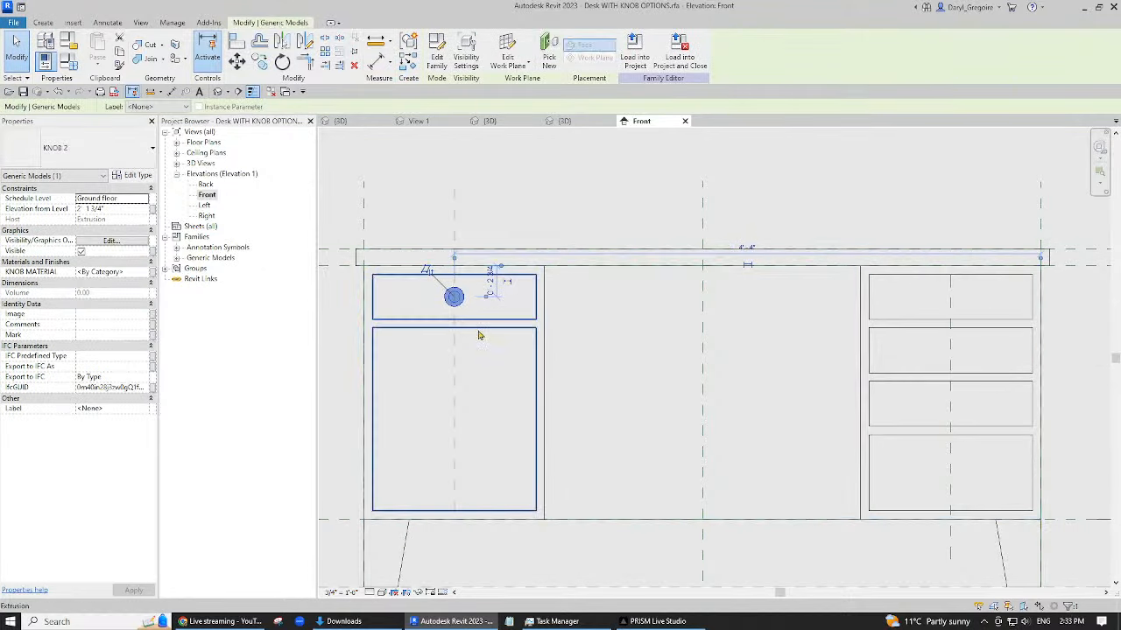
{"action": "left_click", "coordinate": [260, 64]}
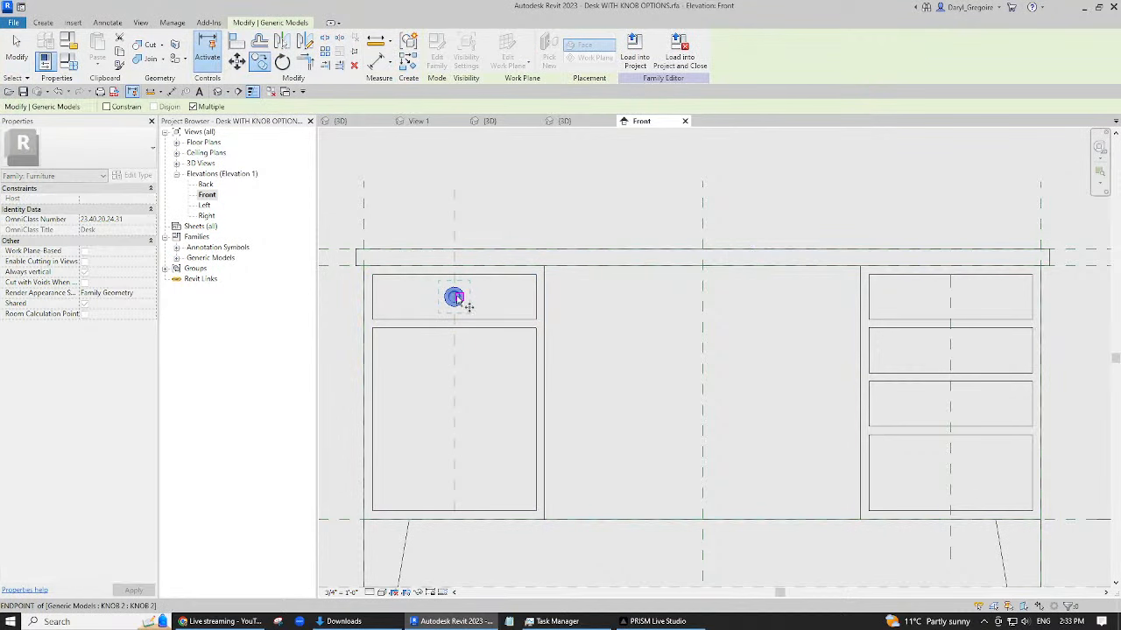
{"action": "left_click", "coordinate": [500, 301]}
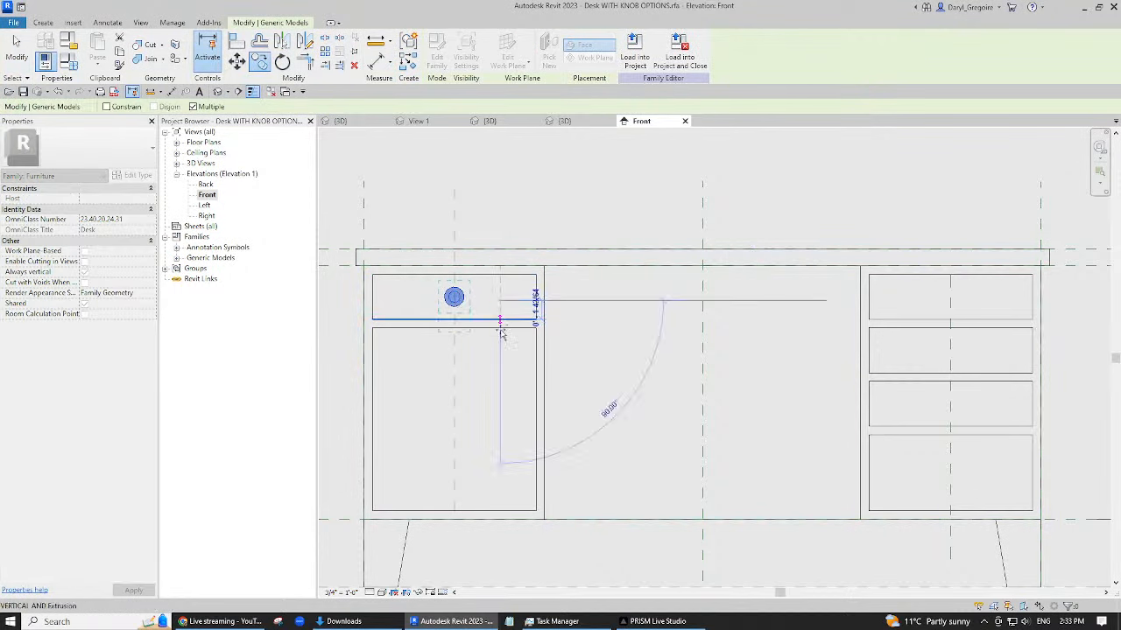
{"action": "left_click", "coordinate": [500, 356]}
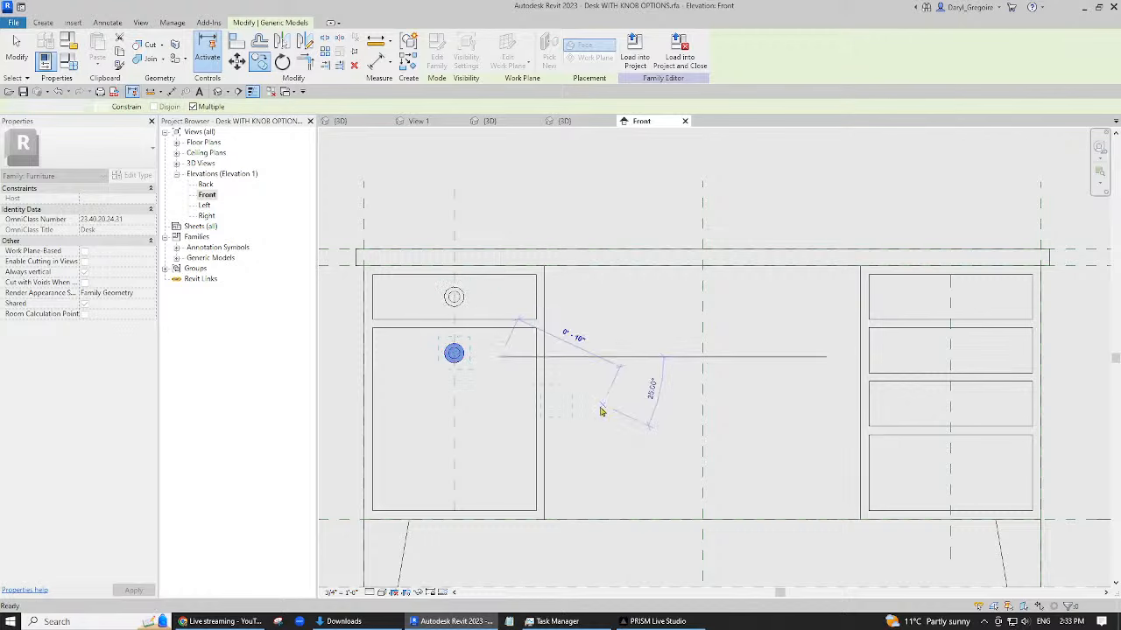
{"action": "key", "text": "Escape"}
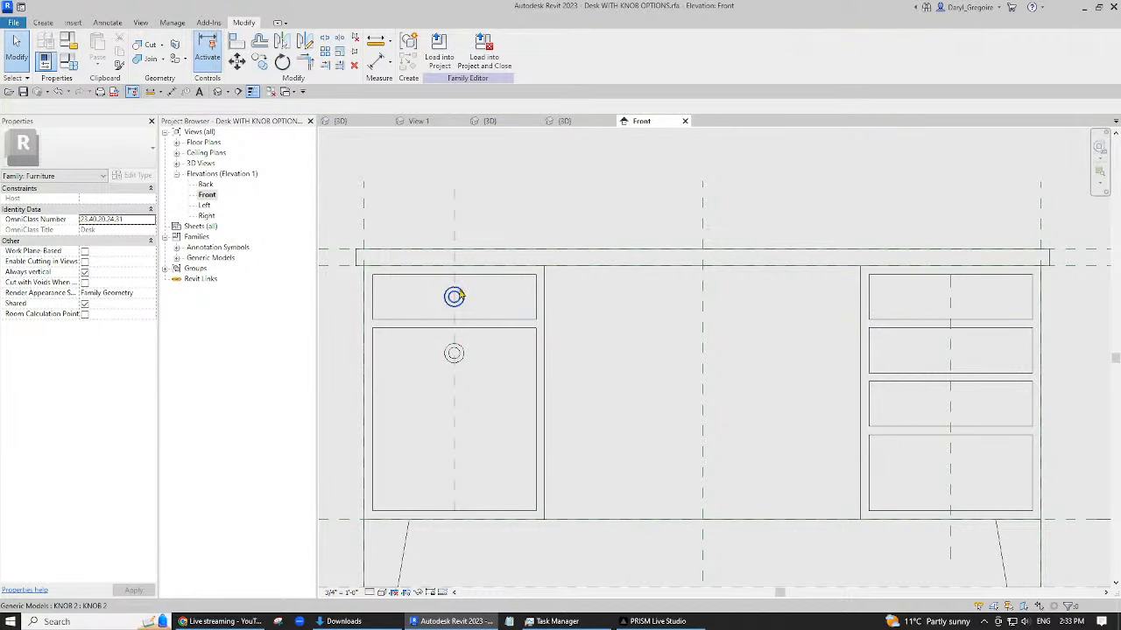
- Place a similar KNOB 2 on the top right drawer front at the centre reference plane and flip its work plane to project outward
{"action": "left_click", "coordinate": [454, 297]}
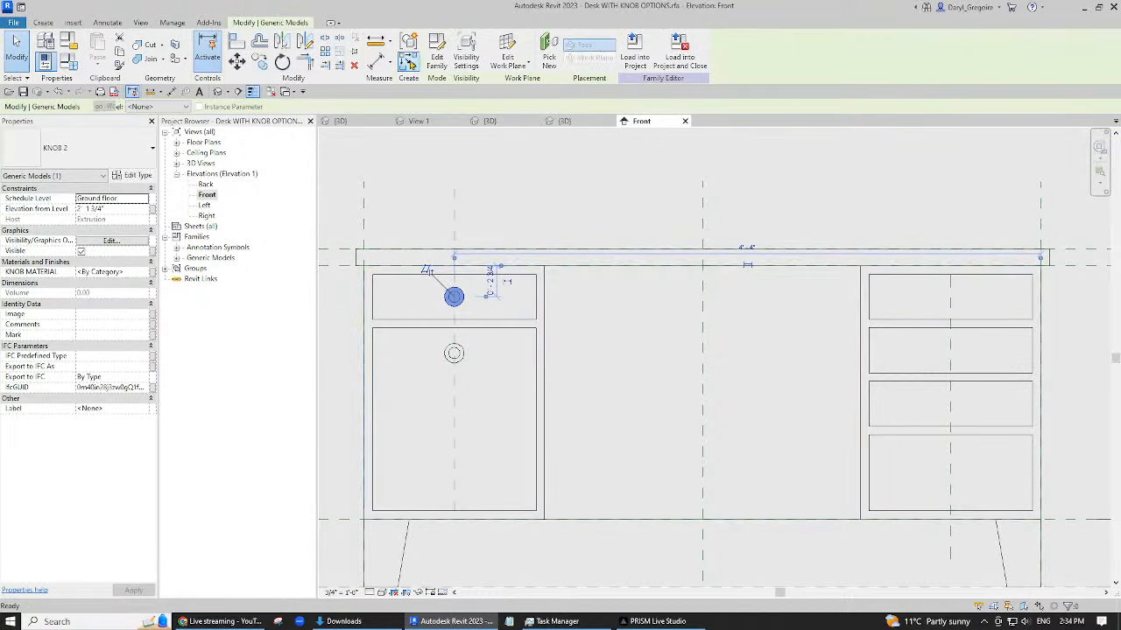
{"action": "left_click", "coordinate": [409, 63]}
{"action": "middle_click_drag", "start_coordinate": [860, 274], "coordinate": [547, 288]}
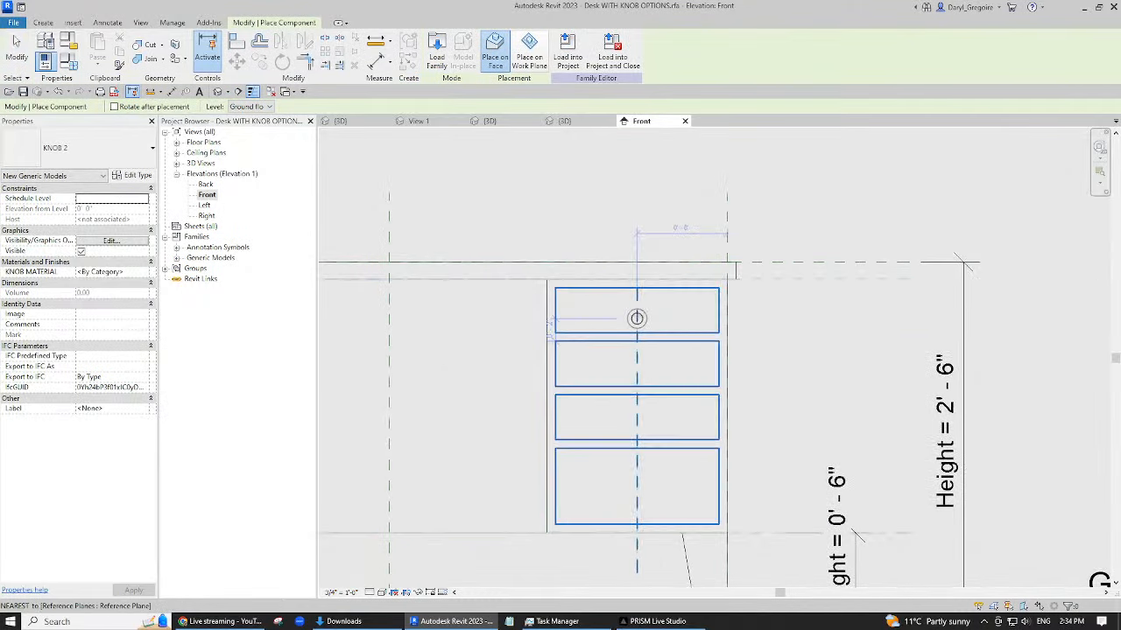
{"action": "left_click", "coordinate": [637, 308]}
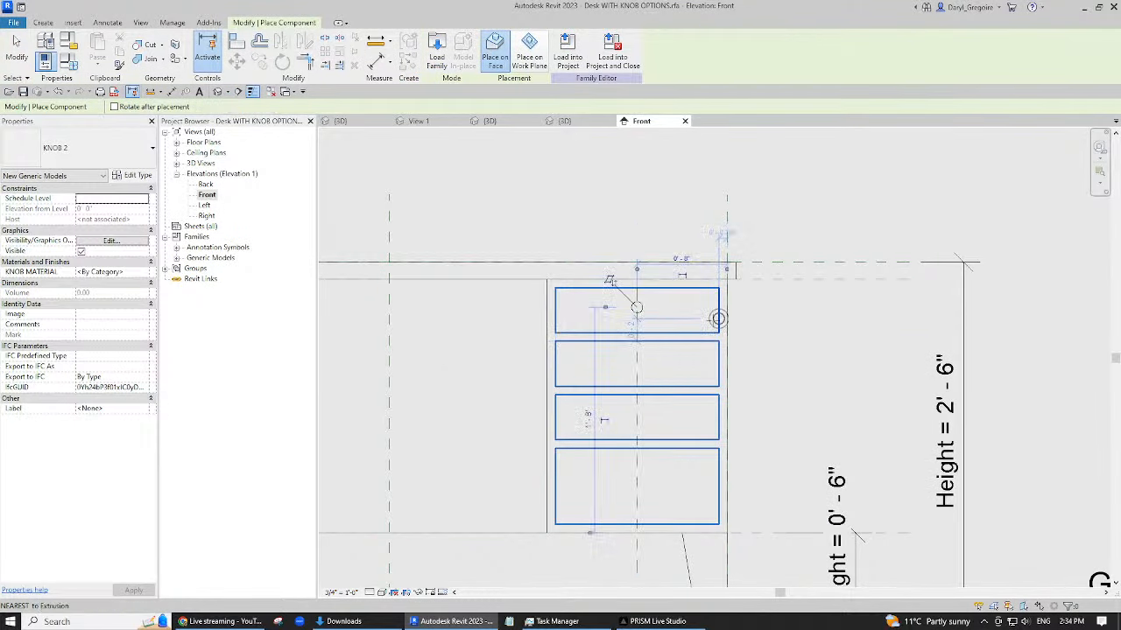
{"action": "key", "text": "Escape"}
{"action": "key", "text": "Escape"}
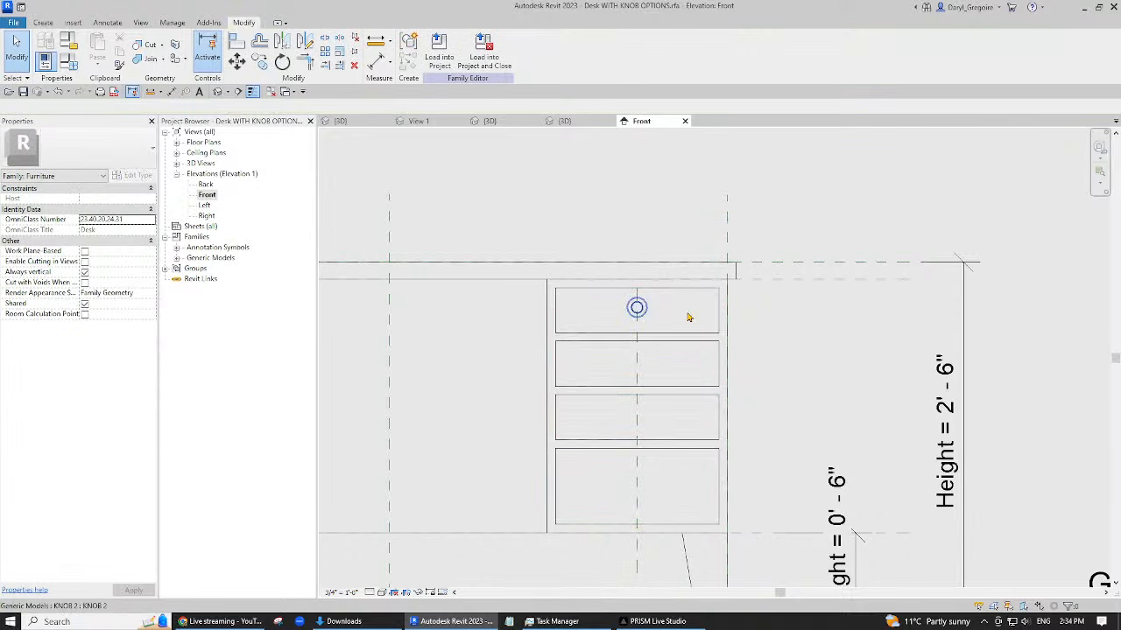
{"action": "left_click", "coordinate": [639, 306]}
{"action": "left_click", "coordinate": [610, 283]}
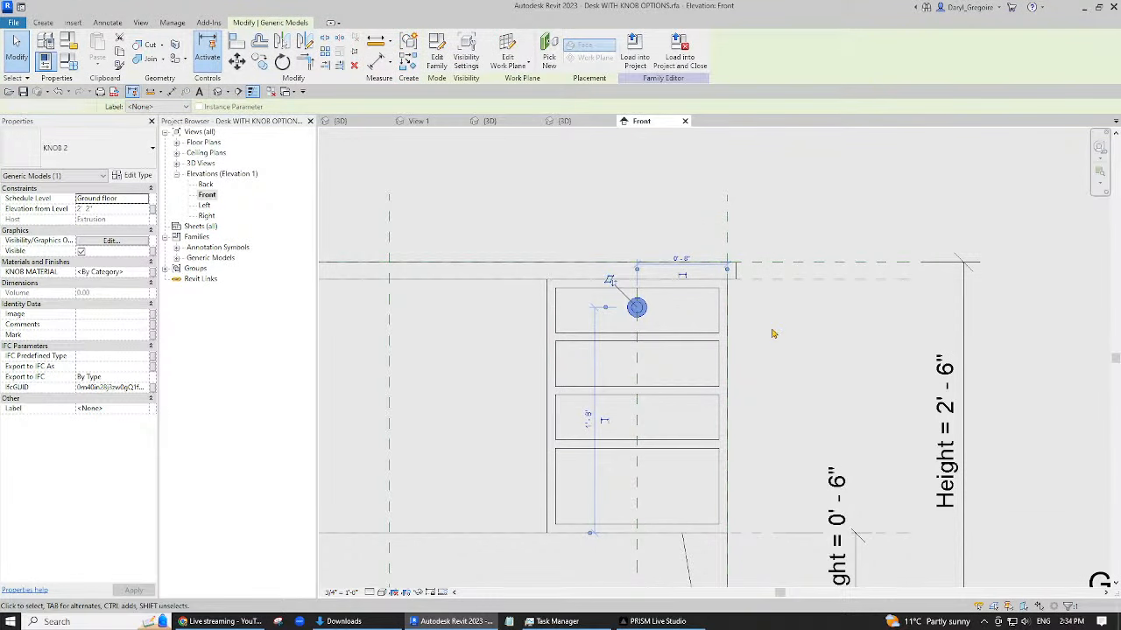
{"action": "left_click", "coordinate": [774, 334]}
- Nudge the new knob down to the vertical middle of the top right drawer front
{"action": "scroll", "coordinate": [645, 315], "scroll_direction": "up", "scroll_amount": 2}
{"action": "left_click", "coordinate": [645, 316]}
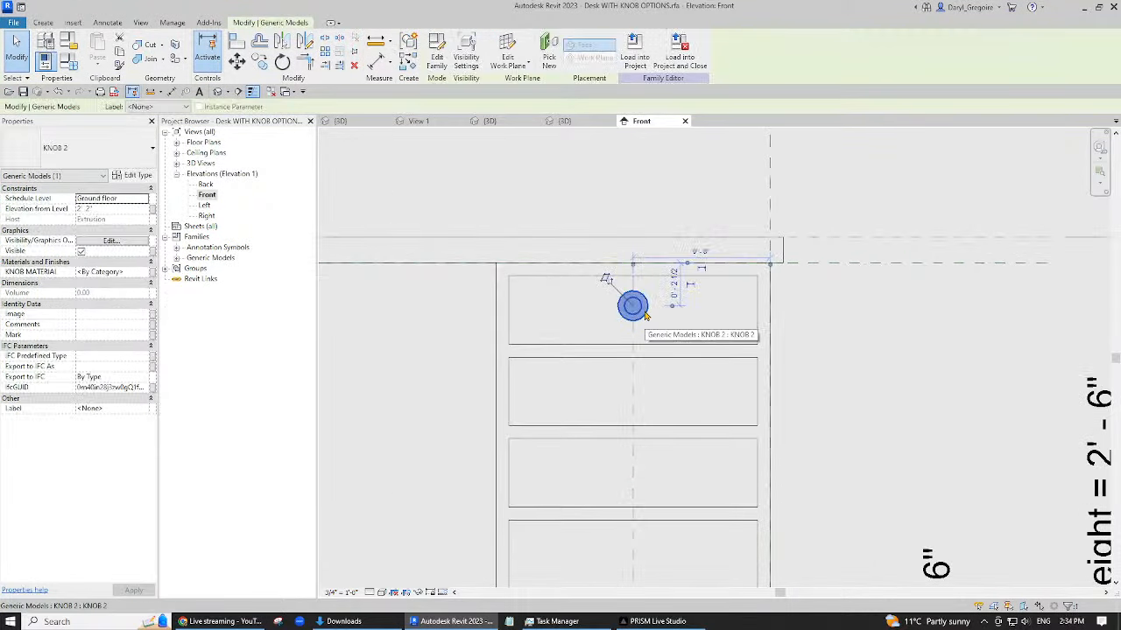
{"action": "key", "text": "Down"}
{"action": "key", "text": "Down"}
{"action": "key", "text": "Down"}
{"action": "key", "text": "Down"}
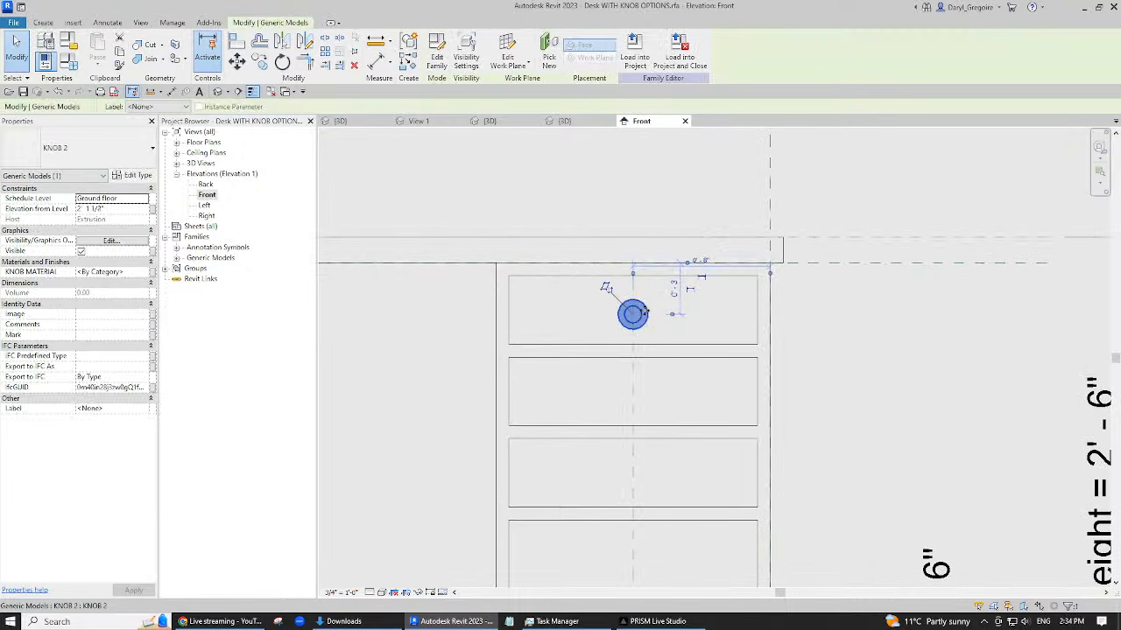
{"action": "key", "text": "Up"}
{"action": "key", "text": "Escape"}
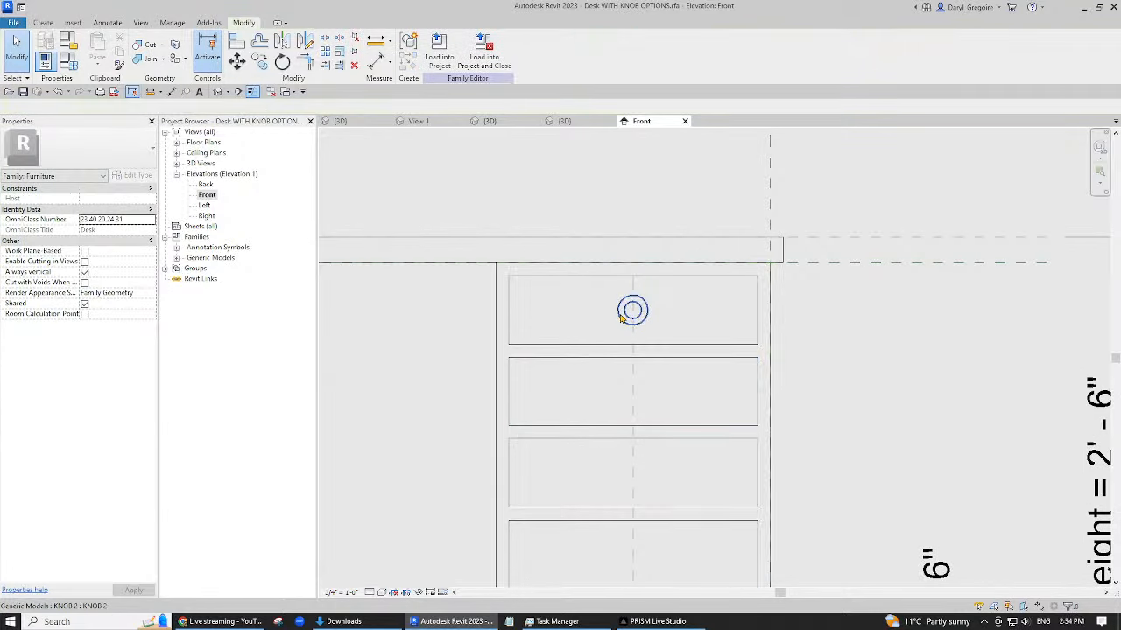
- Copy the top right knob onto the three drawer fronts below, using matching drawer corners as reference points, and view the desk's front in 3D
{"action": "left_click", "coordinate": [621, 319]}
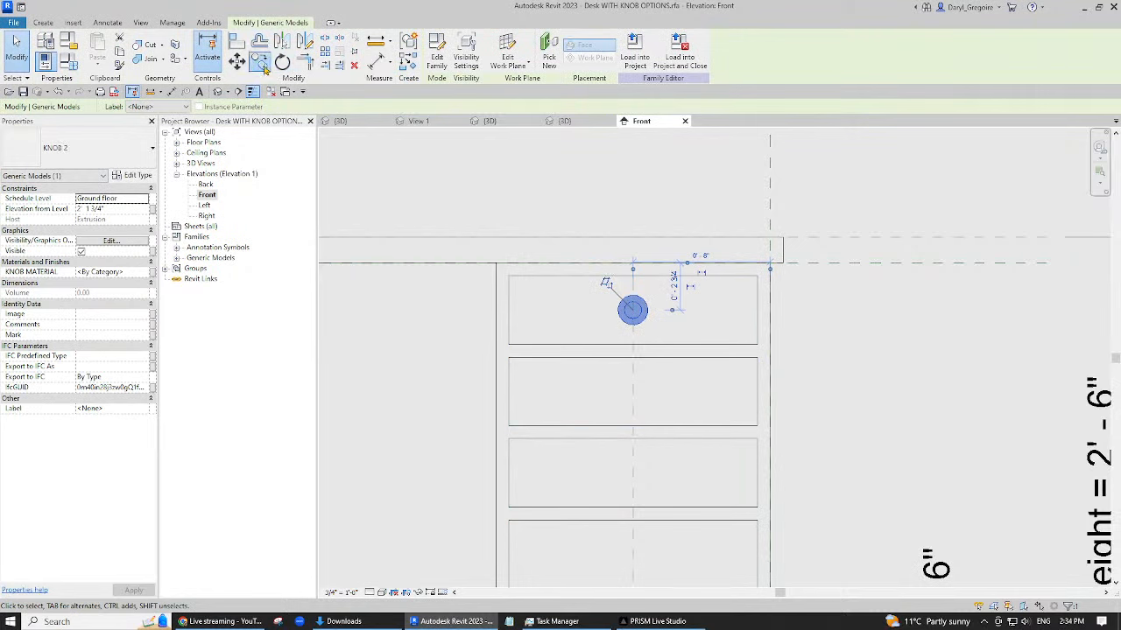
{"action": "left_click", "coordinate": [261, 63]}
{"action": "left_click", "coordinate": [760, 277]}
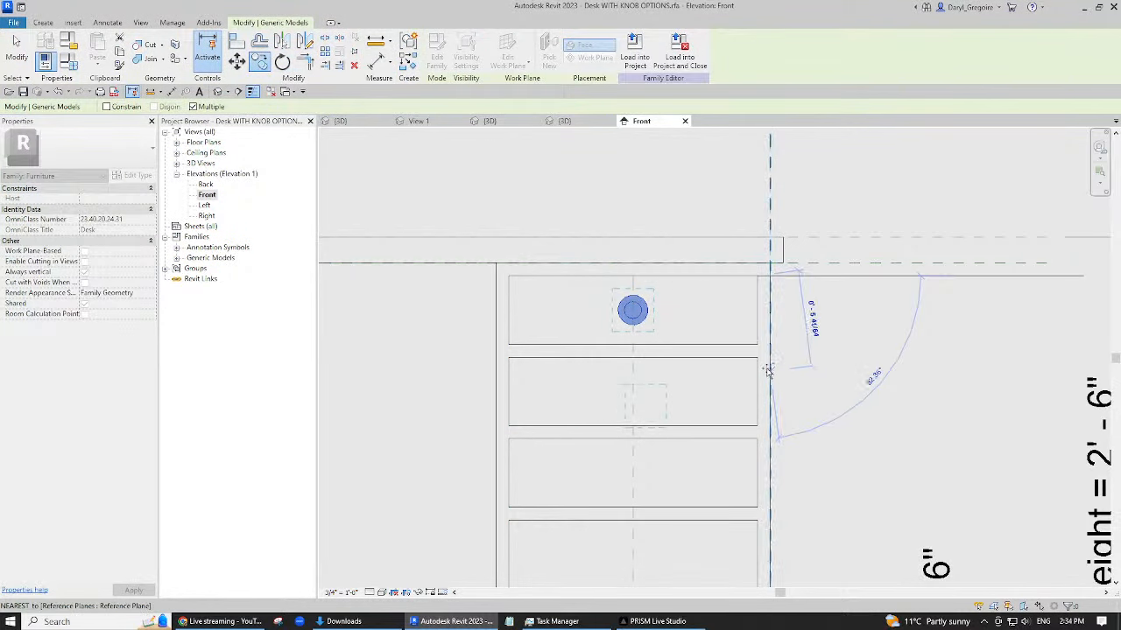
{"action": "left_click", "coordinate": [758, 358]}
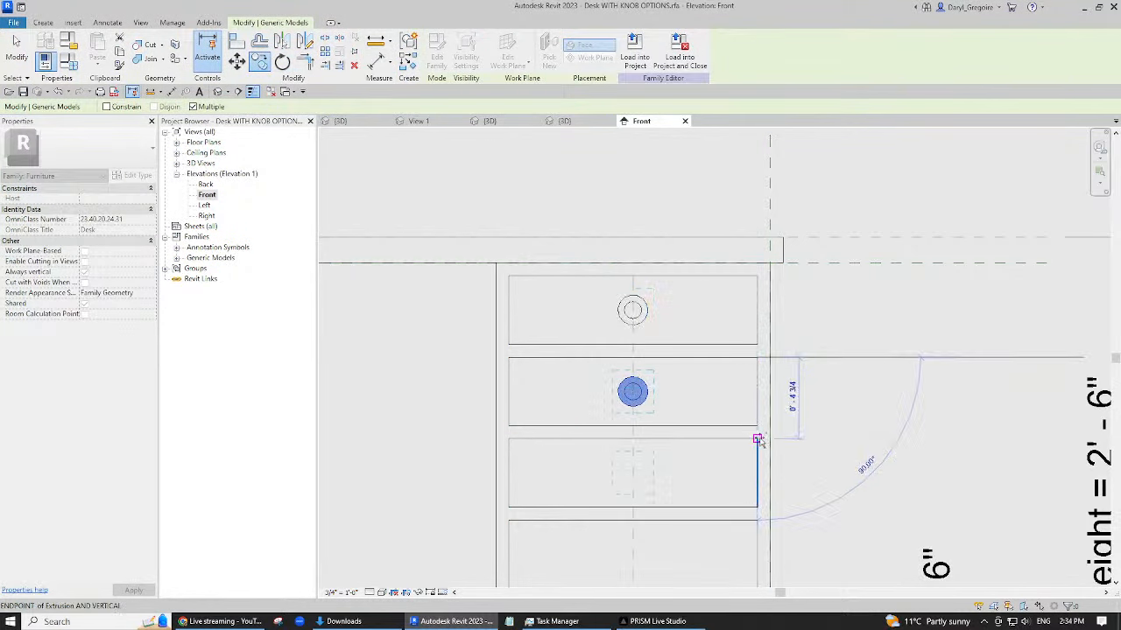
{"action": "left_click", "coordinate": [759, 439]}
{"action": "left_click", "coordinate": [758, 521]}
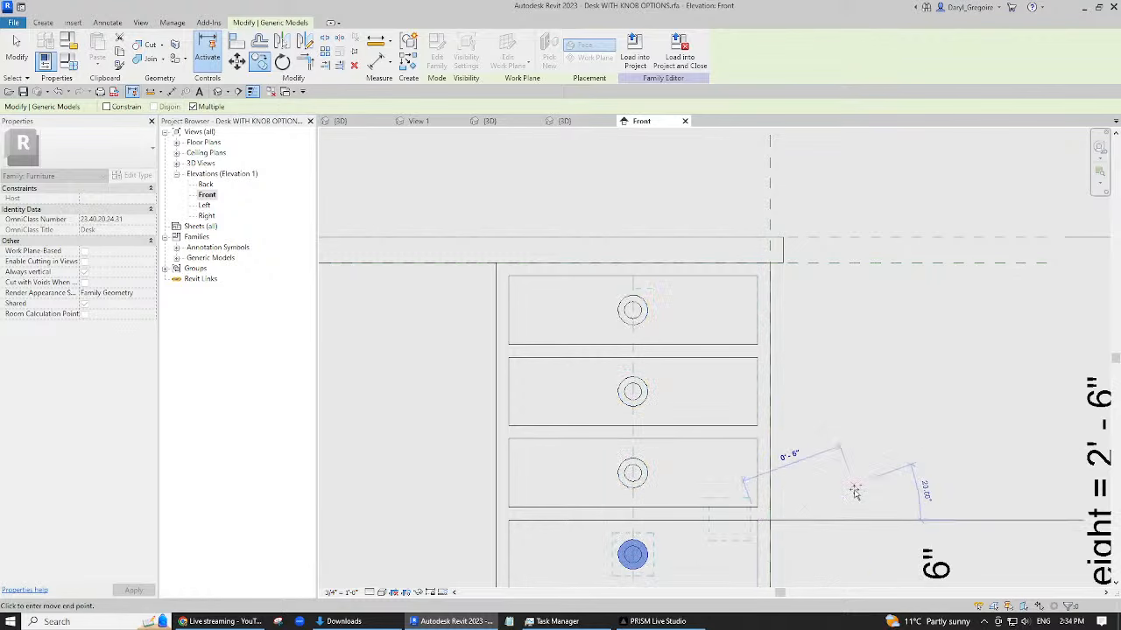
{"action": "key", "text": "Escape"}
{"action": "key", "text": "Escape"}
{"action": "left_click", "coordinate": [218, 92]}
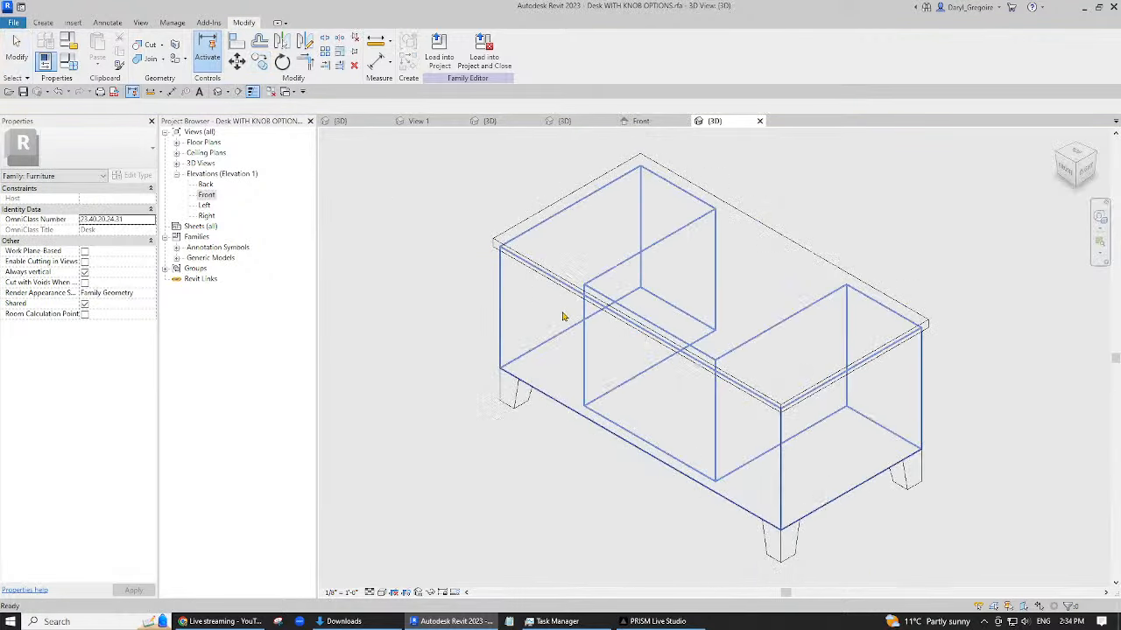
{"action": "middle_click_drag", "start_coordinate": [925, 408], "coordinate": [475, 376], "text": "shift"}
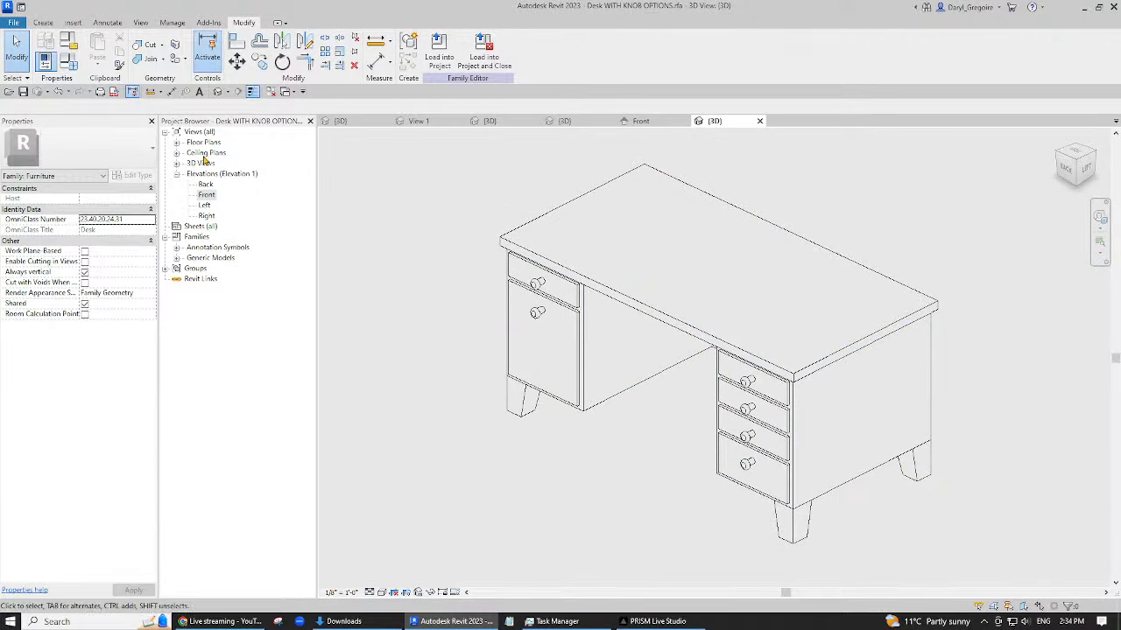
- In the Front elevation, align the right drawer stack's knobs to its centre reference plane and lock the alignment
{"action": "double_click", "coordinate": [207, 195]}
{"action": "scroll", "coordinate": [490, 297], "scroll_direction": "down", "scroll_amount": 4}
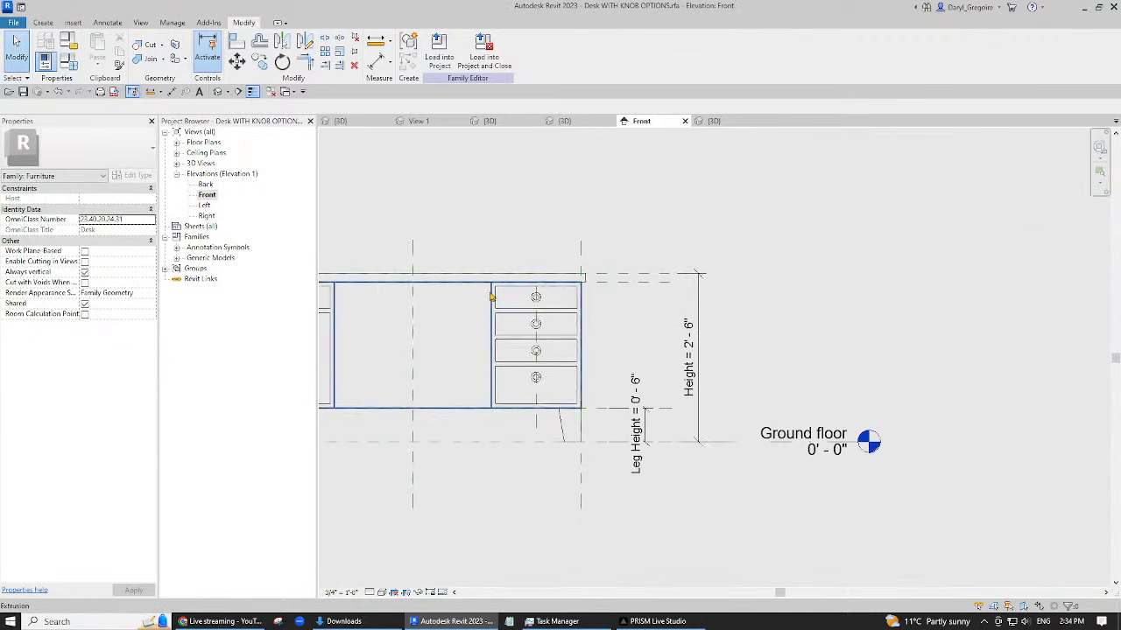
{"action": "middle_click_drag", "start_coordinate": [531, 300], "coordinate": [626, 329]}
{"action": "left_click", "coordinate": [234, 43]}
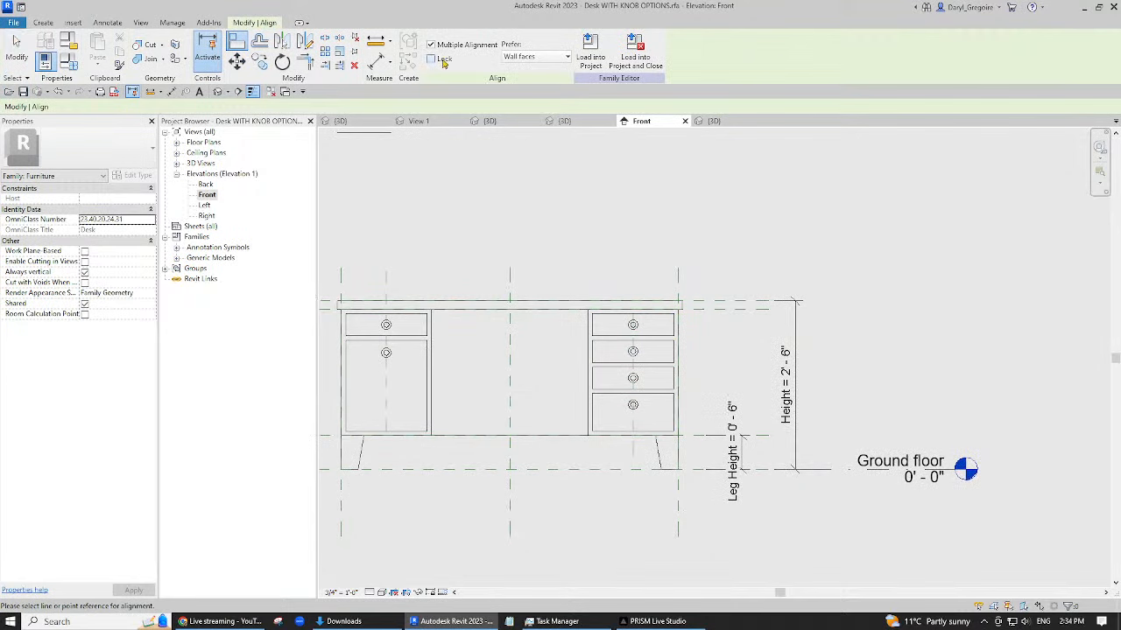
{"action": "left_click", "coordinate": [631, 452]}
{"action": "scroll", "coordinate": [634, 412], "scroll_direction": "up", "scroll_amount": 3}
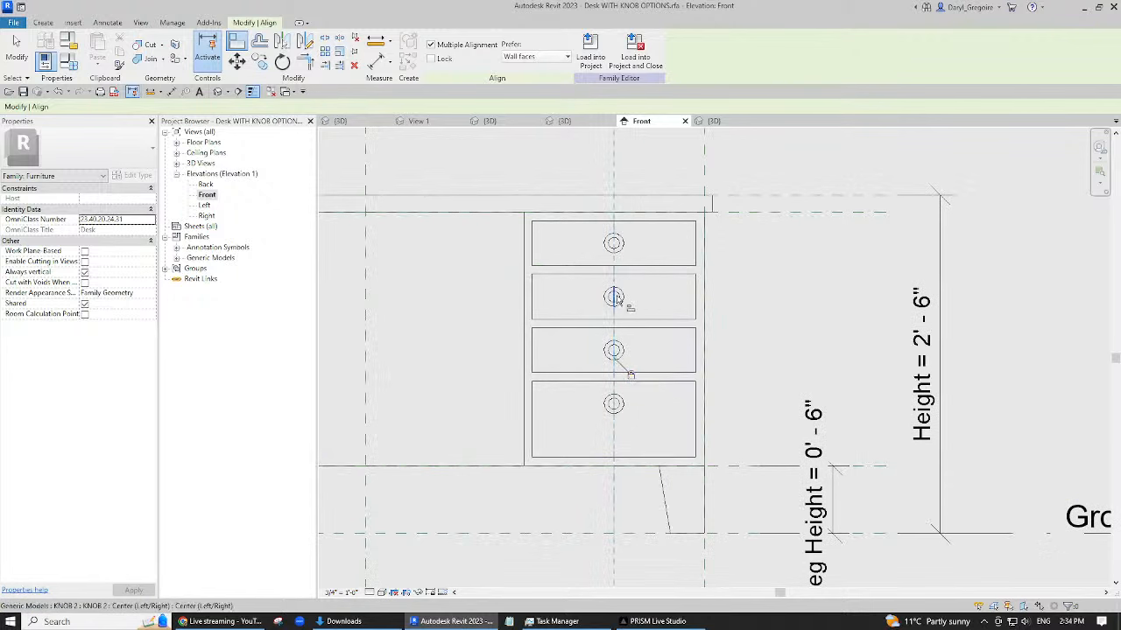
{"action": "left_click", "coordinate": [613, 245]}
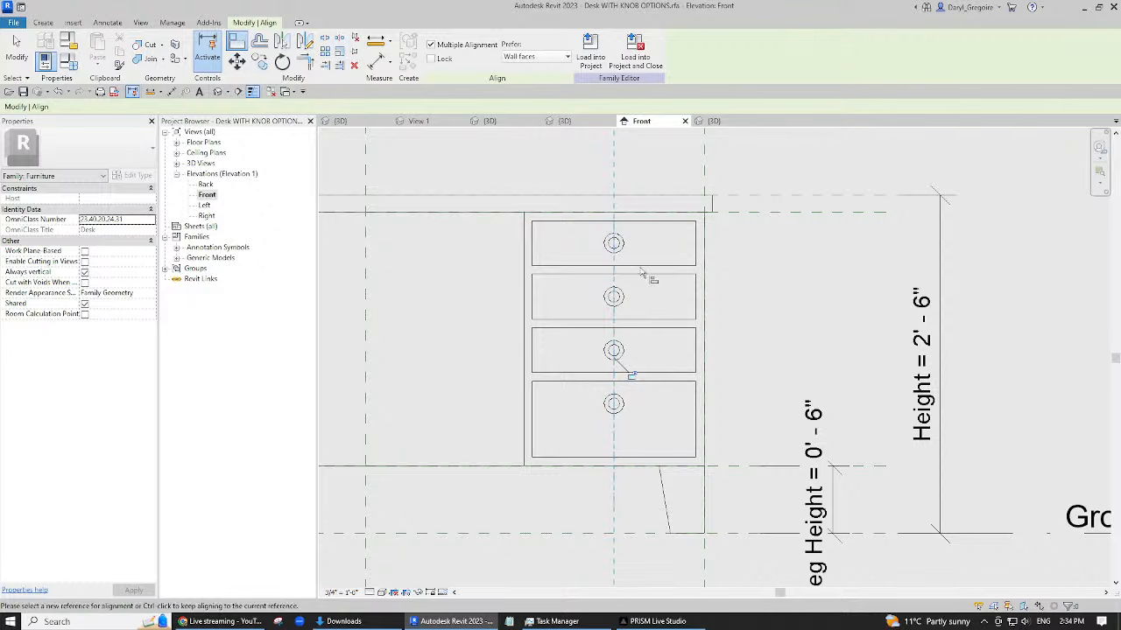
{"action": "left_click", "coordinate": [637, 379]}
- Align the left drawer stack's knobs to its vertical centre reference plane
{"action": "middle_click_drag", "start_coordinate": [506, 326], "coordinate": [819, 377]}
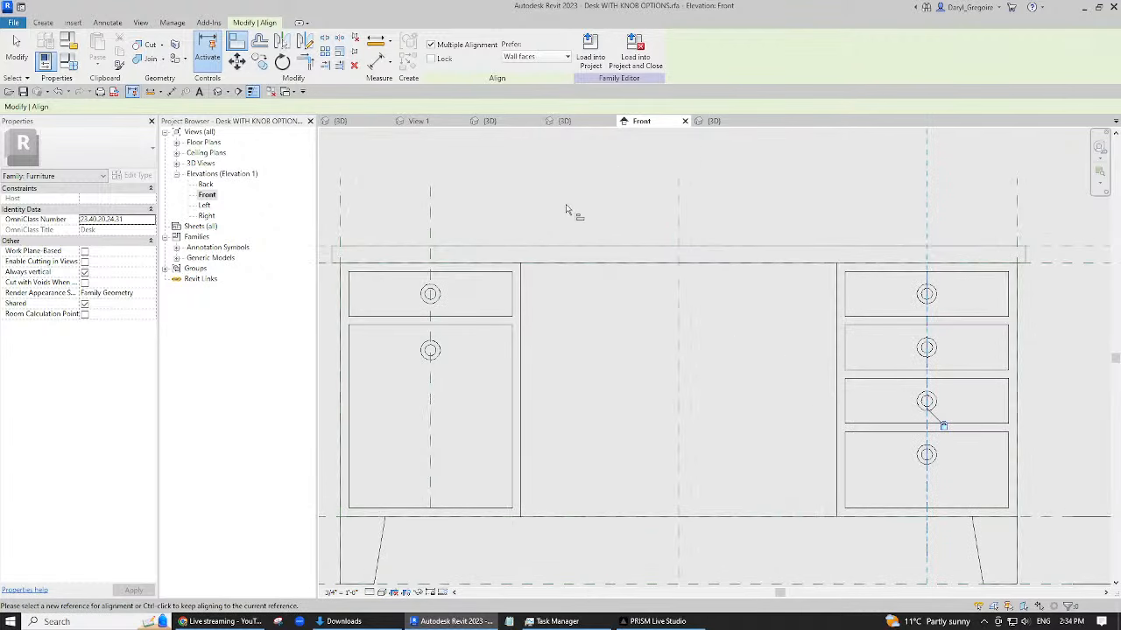
{"action": "key", "text": "Escape"}
{"action": "left_click", "coordinate": [430, 222]}
{"action": "key", "text": "Escape"}
{"action": "left_click", "coordinate": [437, 220]}
{"action": "key", "text": "Escape"}
{"action": "key", "text": "Escape"}
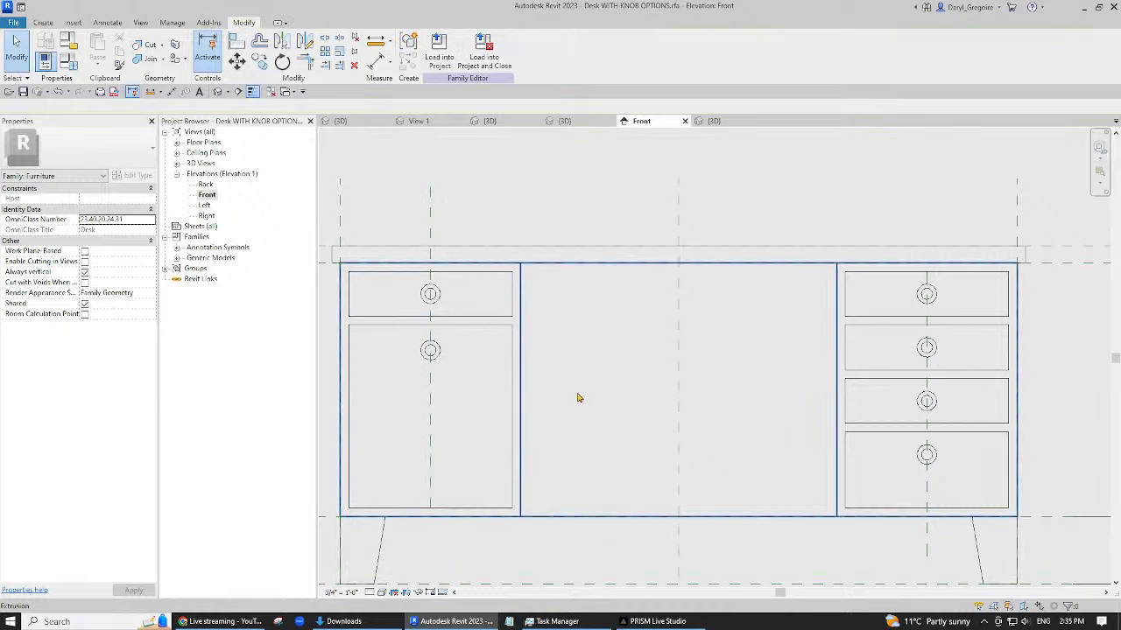
- Show the desk in 3D with all its drawer knobs and save the desk family
{"action": "left_click", "coordinate": [216, 93]}
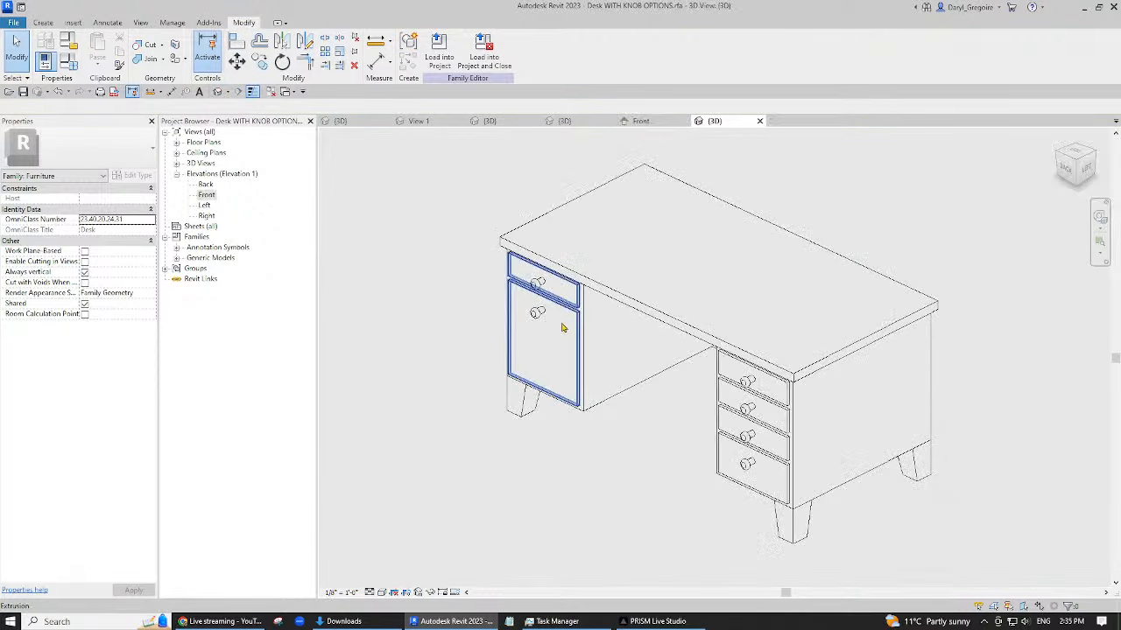
{"action": "scroll", "coordinate": [585, 360], "scroll_direction": "down", "scroll_amount": 1}
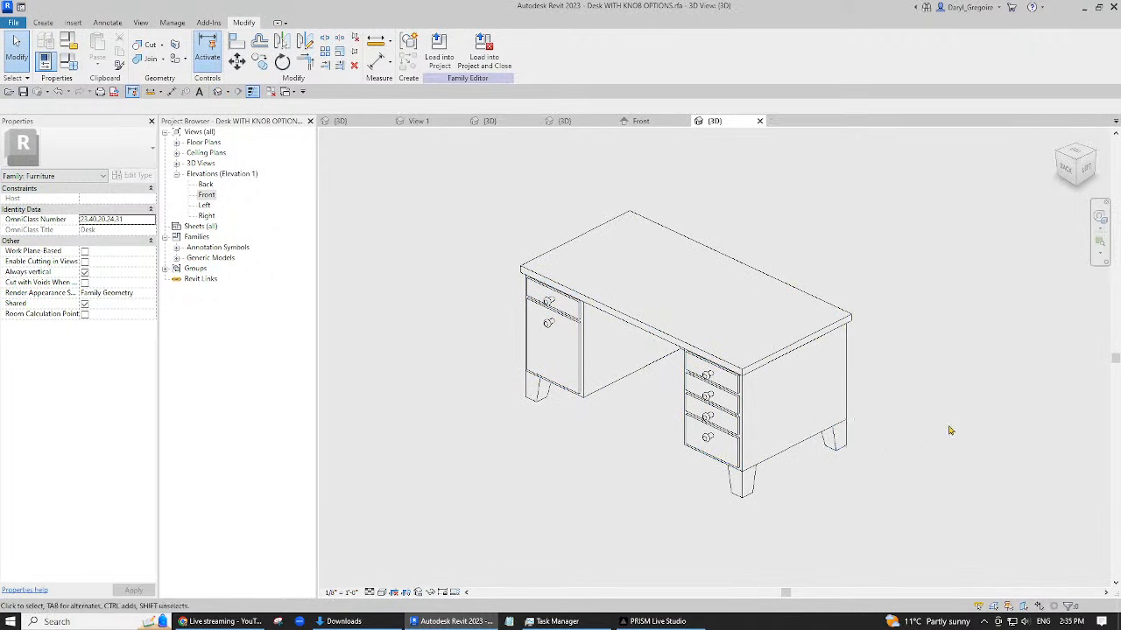
{"action": "left_click", "coordinate": [24, 92]}
- Try to add an instance family parameter named KNOB TYPE with the Furniture family type to the desk family
{"action": "left_click", "coordinate": [68, 60]}
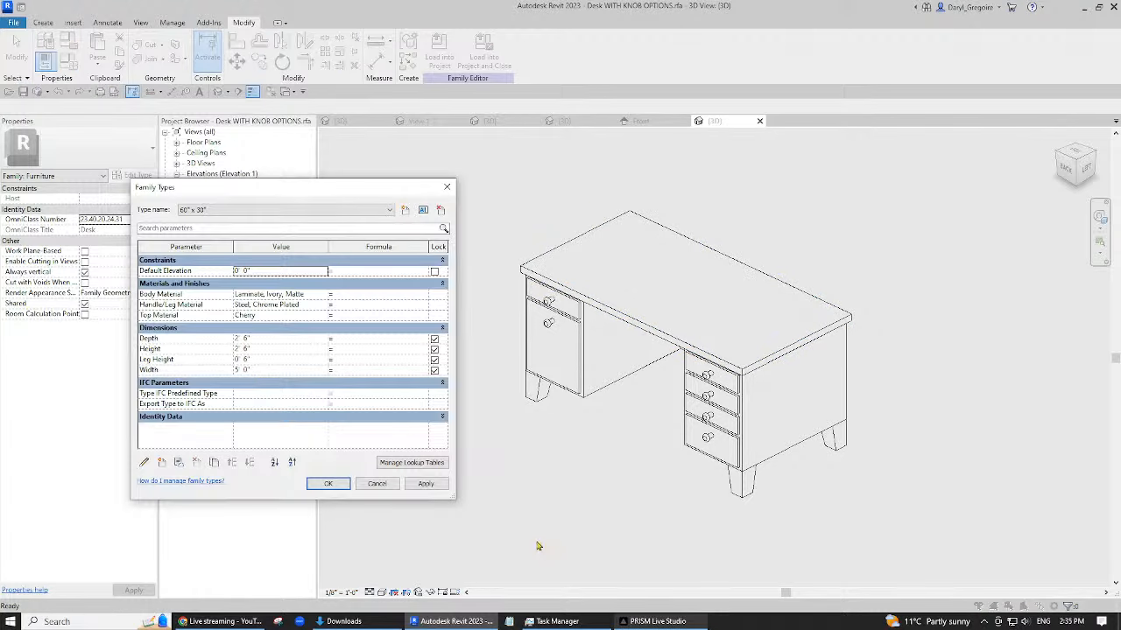
{"action": "left_click", "coordinate": [162, 463]}
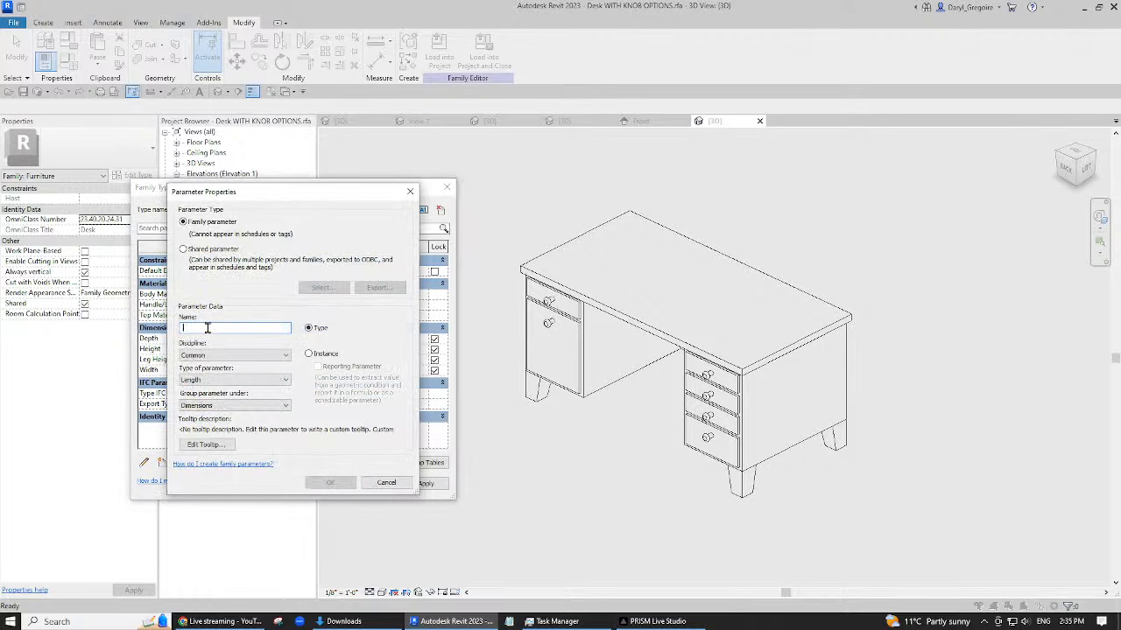
{"action": "type", "text": "KNOB TYPE"}
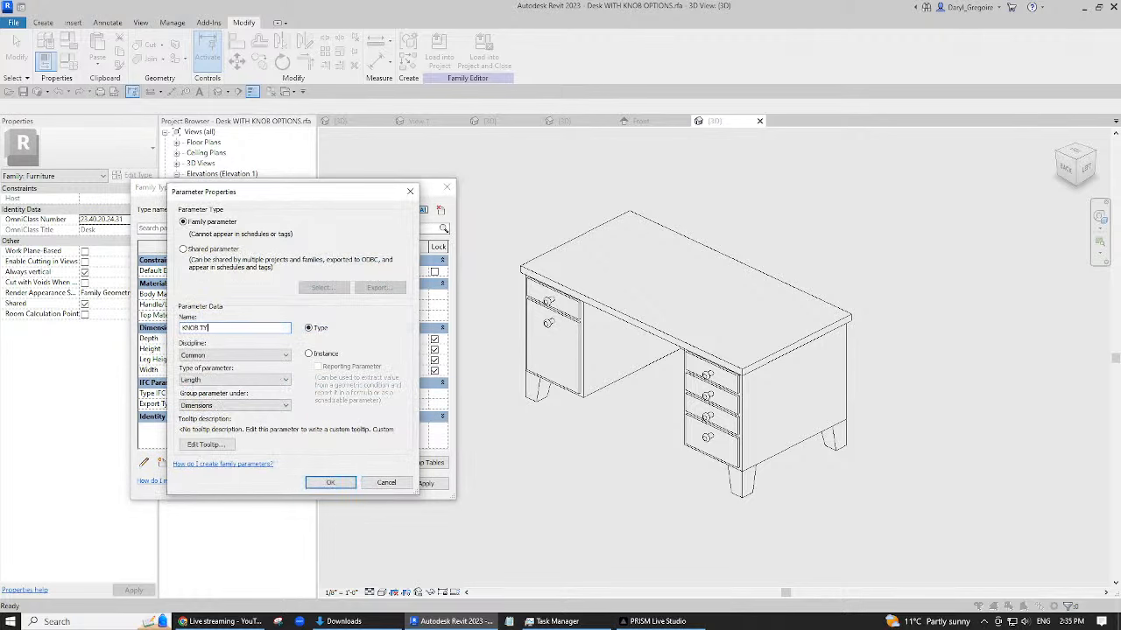
{"action": "left_click", "coordinate": [328, 354]}
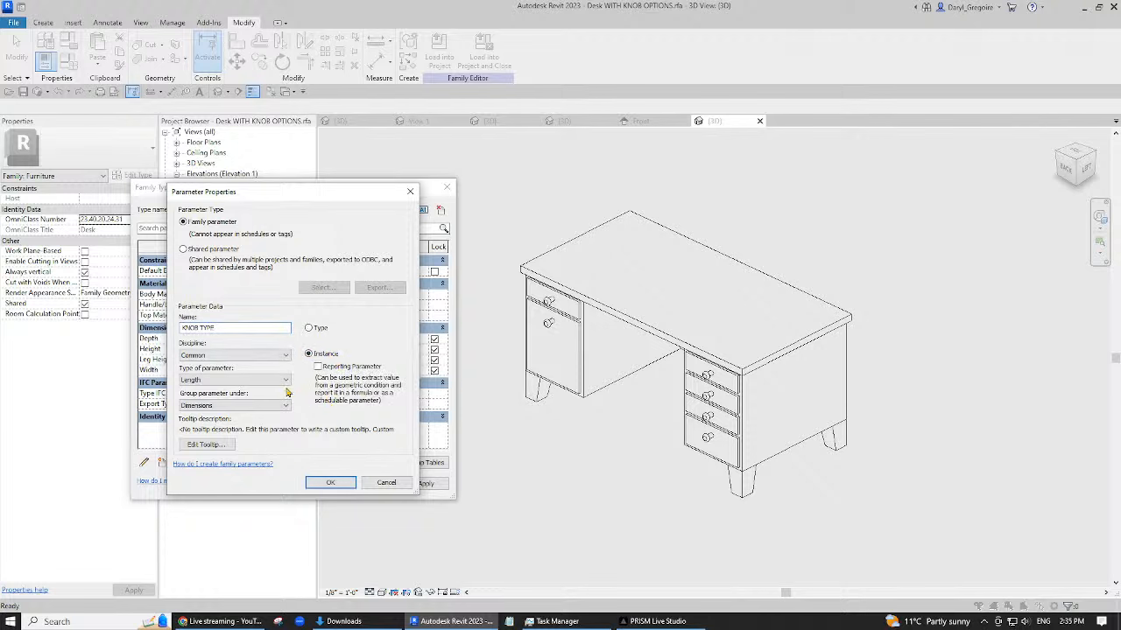
{"action": "left_click", "coordinate": [282, 382]}
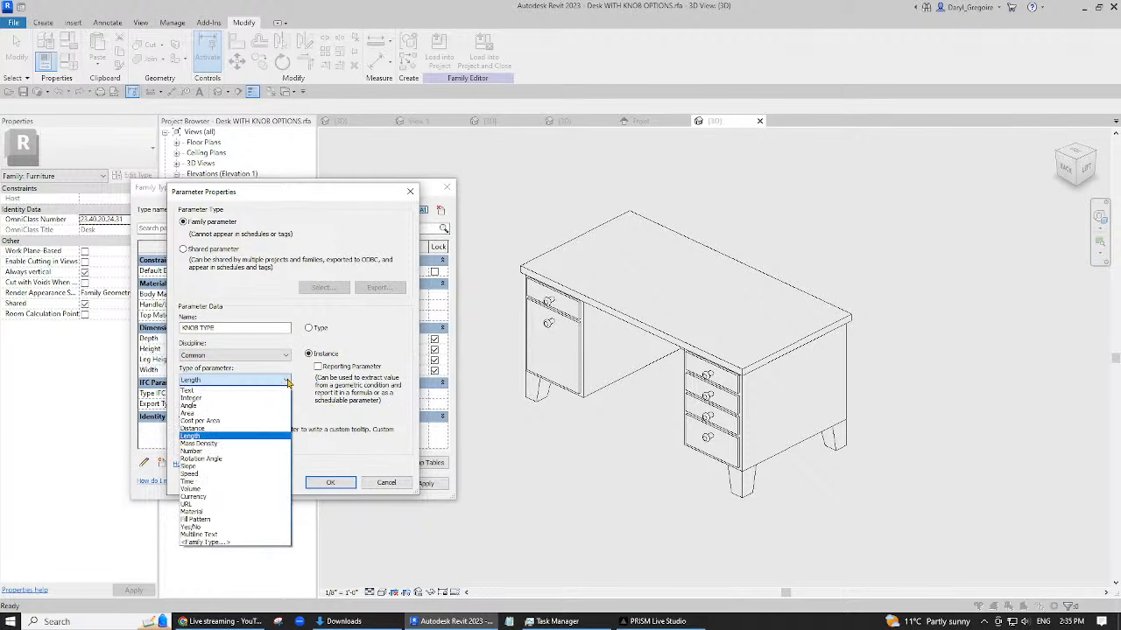
{"action": "left_click", "coordinate": [200, 544]}
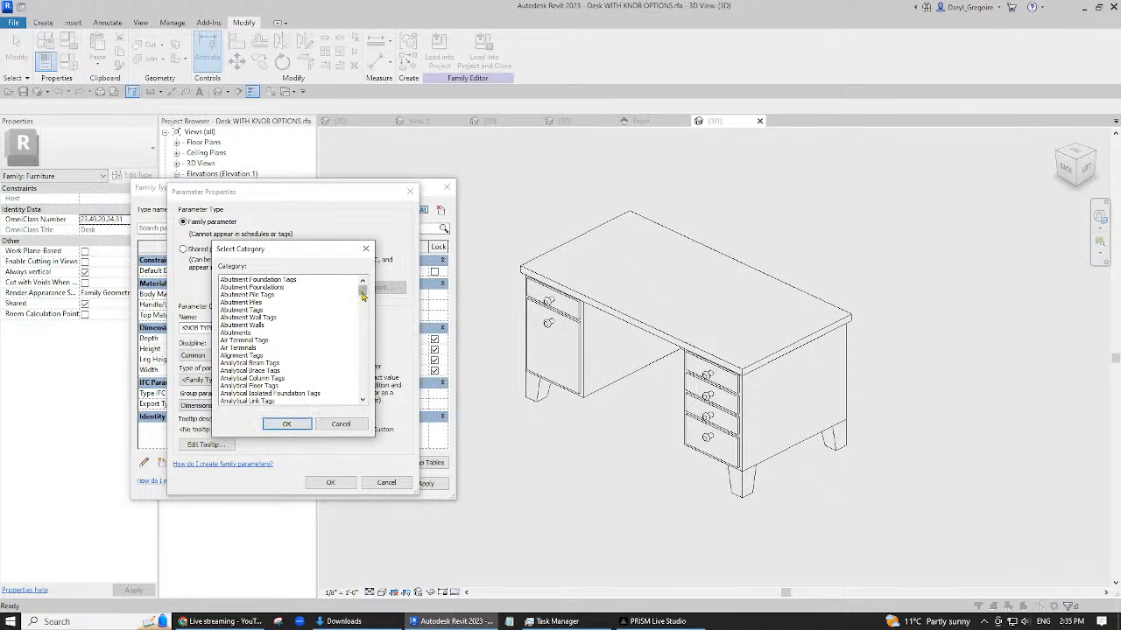
{"action": "left_click_drag", "start_coordinate": [363, 296], "coordinate": [368, 332]}
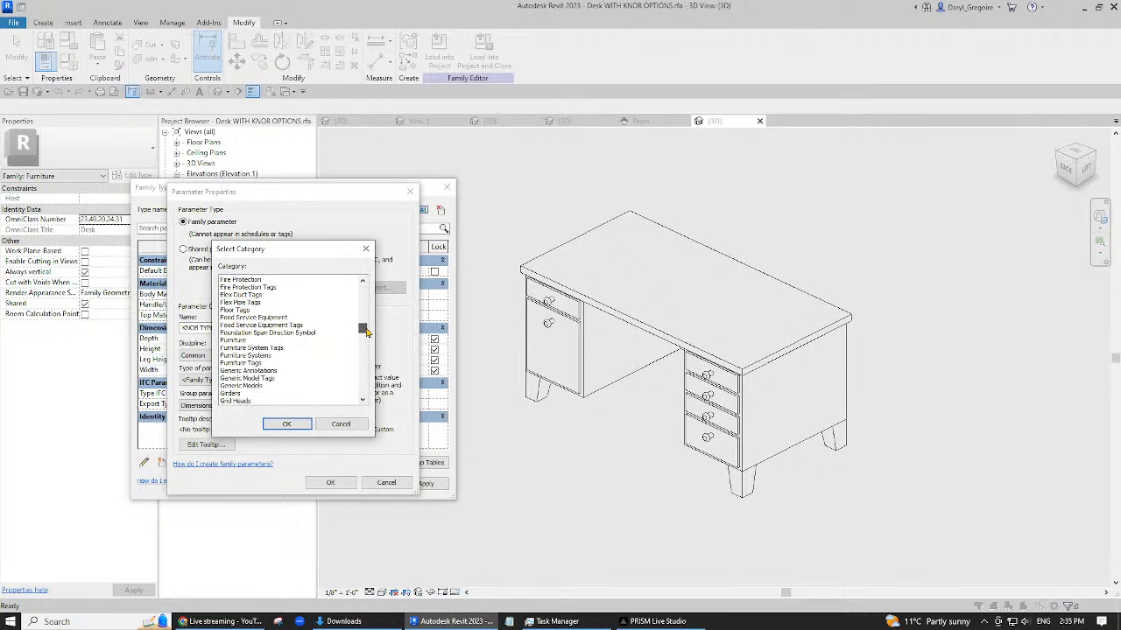
{"action": "scroll", "coordinate": [289, 381], "scroll_direction": "down", "scroll_amount": 3}
{"action": "left_click", "coordinate": [246, 312]}
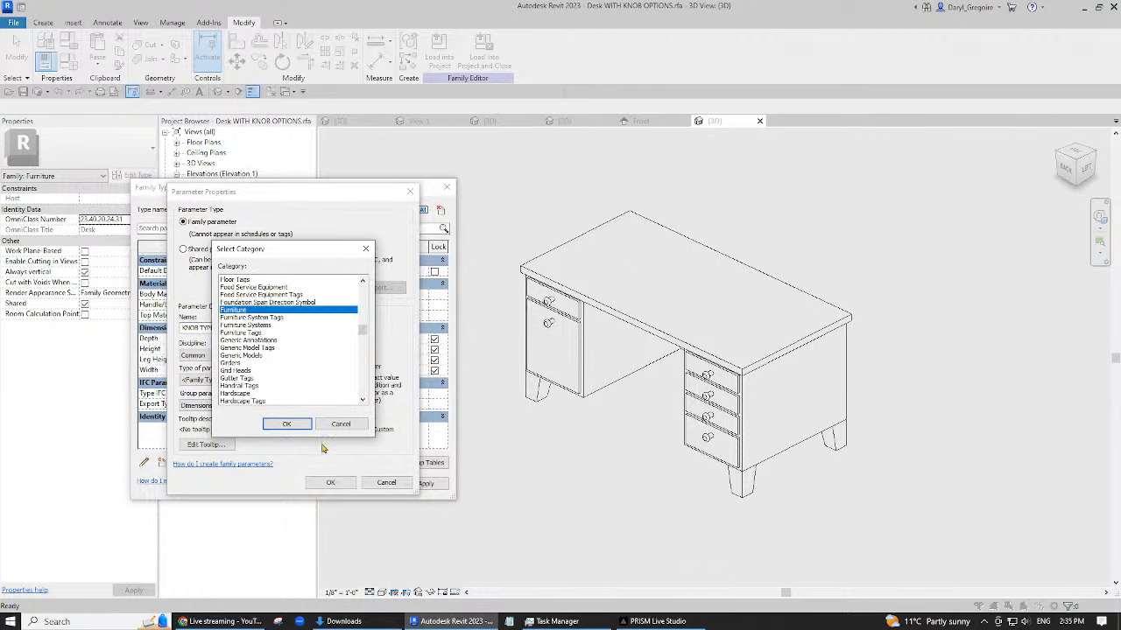
{"action": "left_click", "coordinate": [299, 426]}
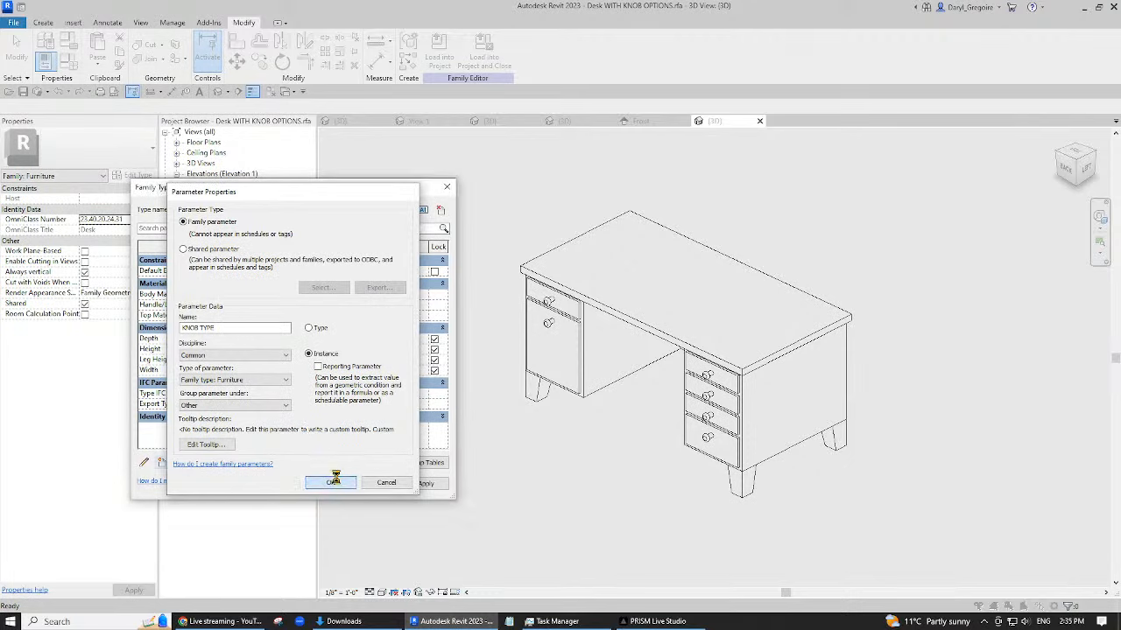
{"action": "left_click", "coordinate": [328, 482]}
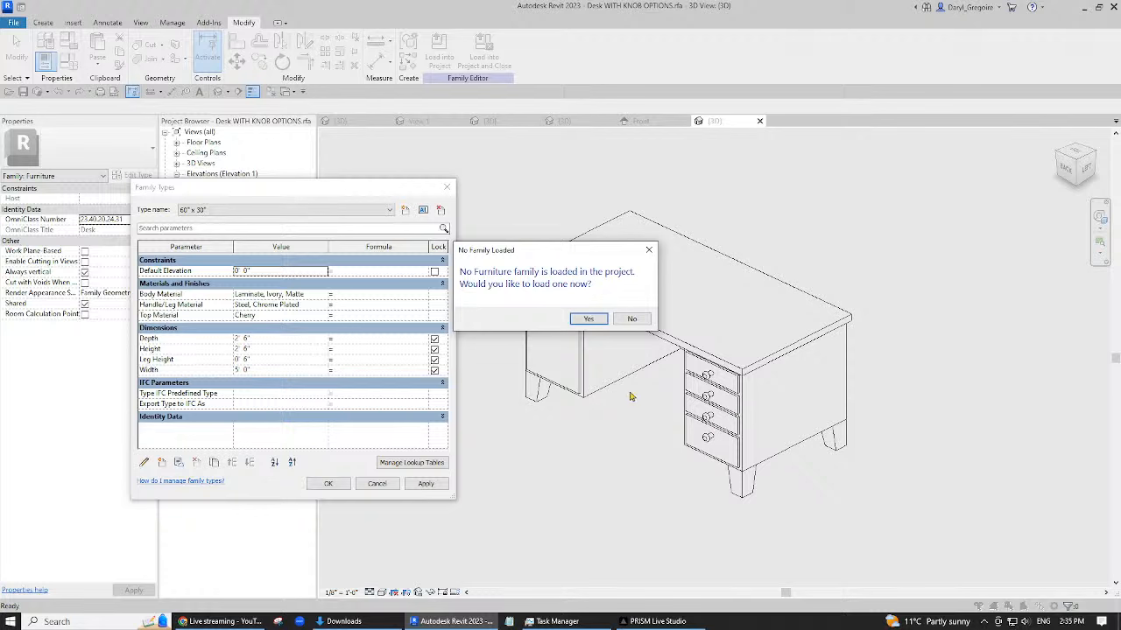
{"action": "left_click", "coordinate": [636, 318]}
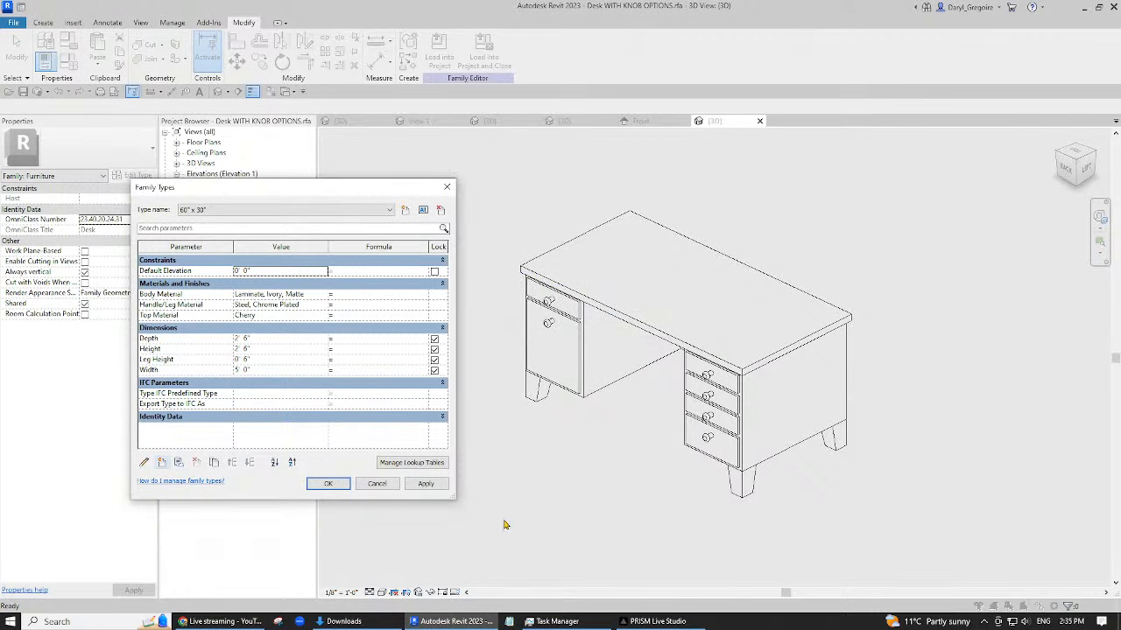
{"action": "left_click", "coordinate": [330, 483]}
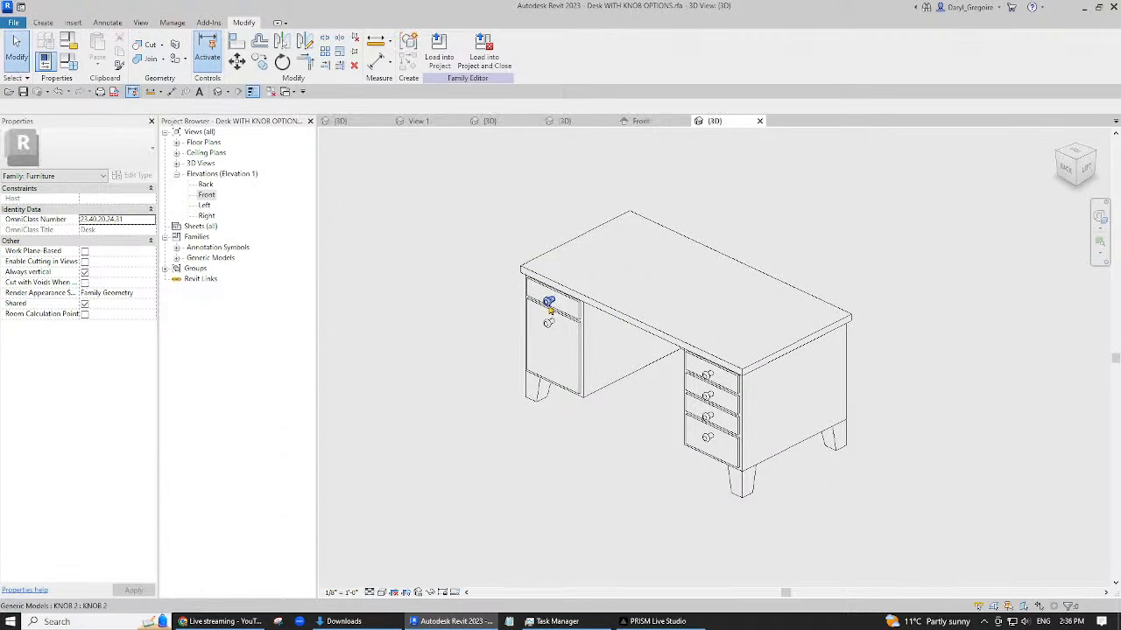
- Open the KNOB 2 family for editing from the desk's top drawer knob and change its family category to Furniture
{"action": "left_click", "coordinate": [549, 304]}
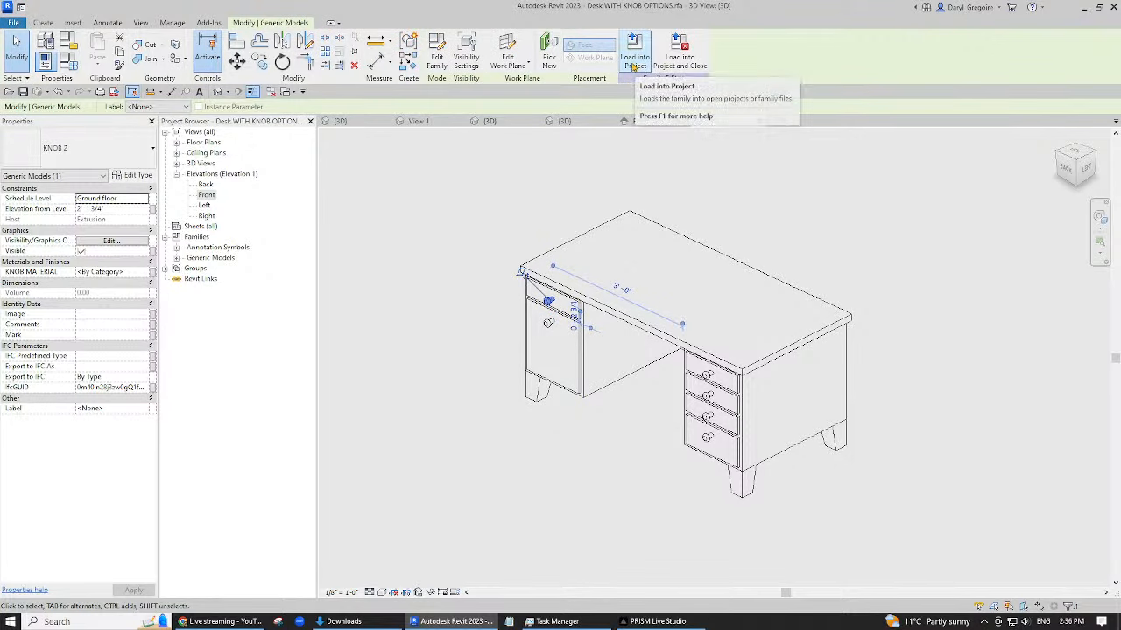
{"action": "left_click", "coordinate": [436, 57]}
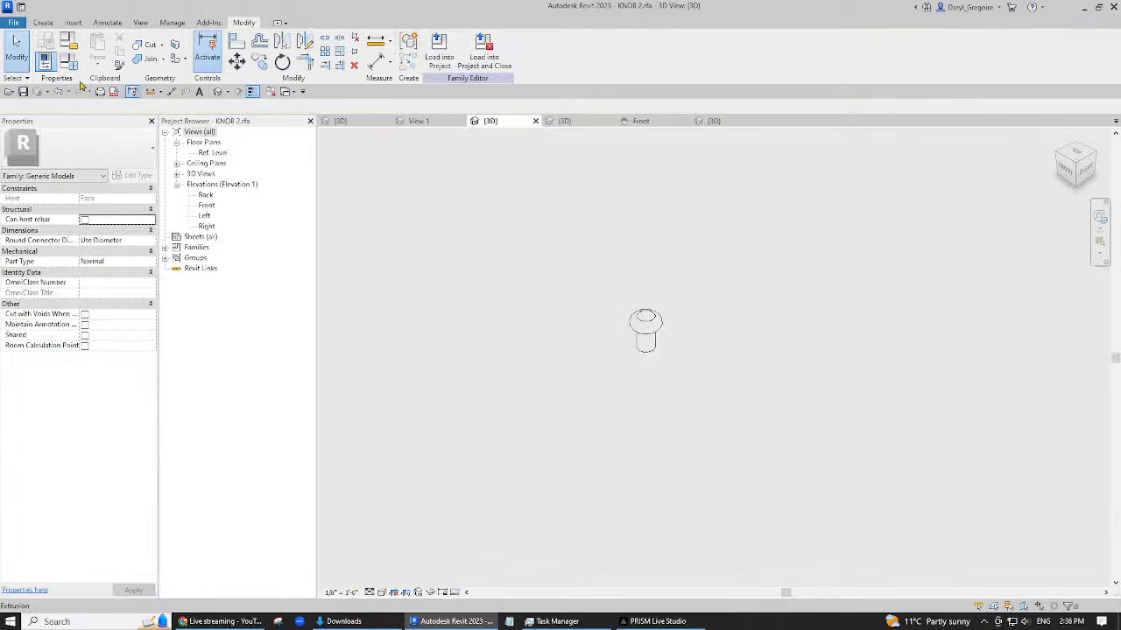
{"action": "left_click", "coordinate": [68, 61]}
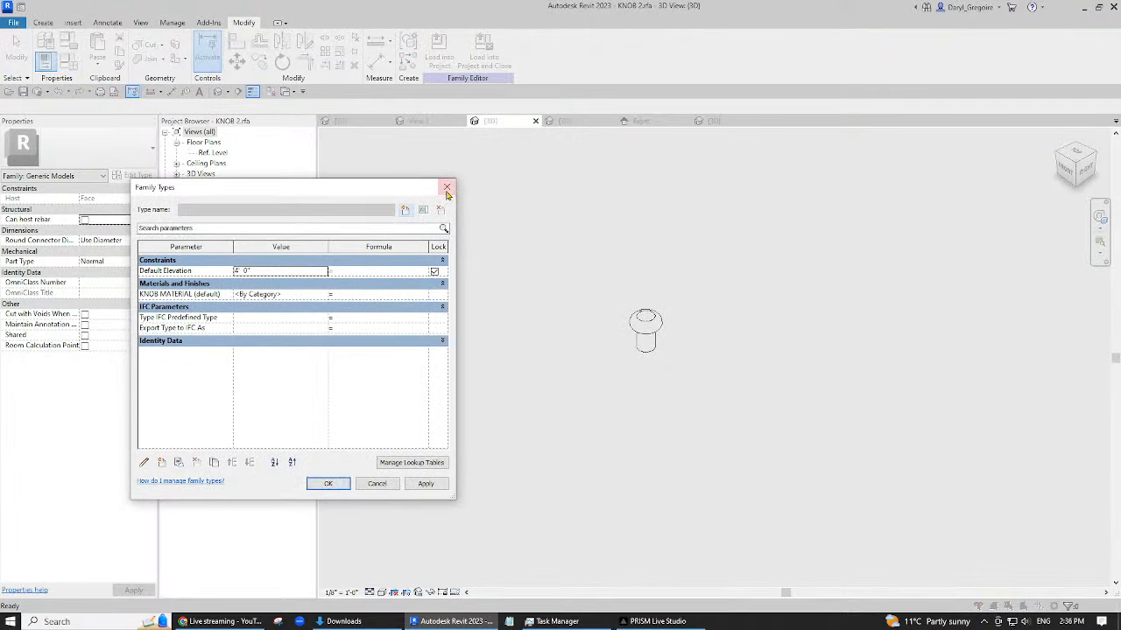
{"action": "left_click", "coordinate": [447, 187]}
{"action": "left_click", "coordinate": [68, 41]}
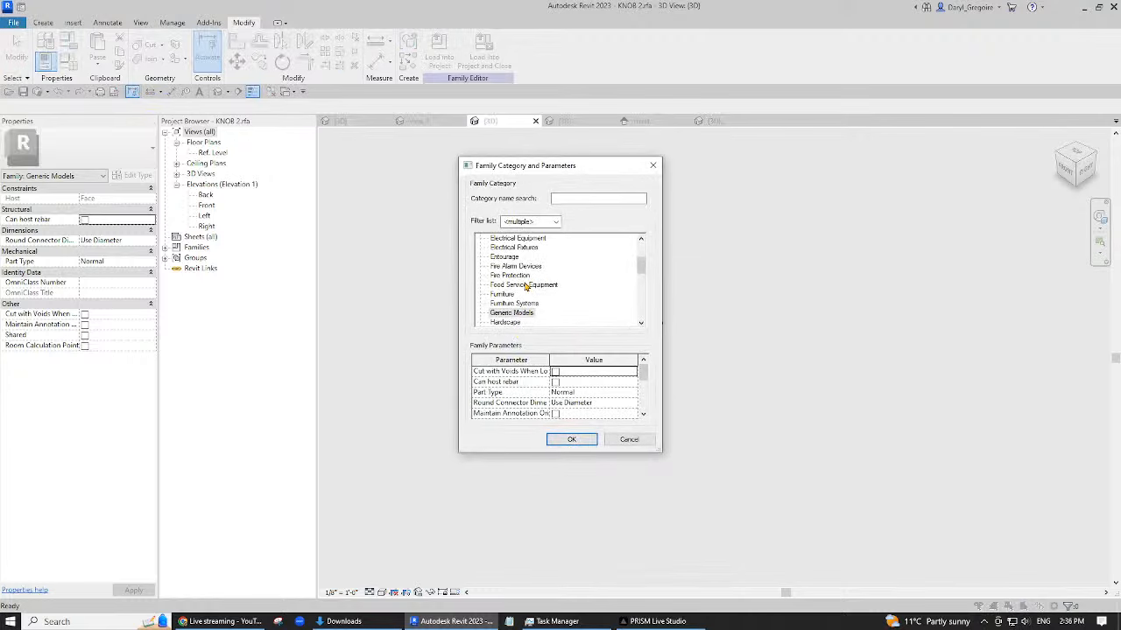
{"action": "left_click", "coordinate": [503, 294]}
{"action": "left_click", "coordinate": [572, 440]}
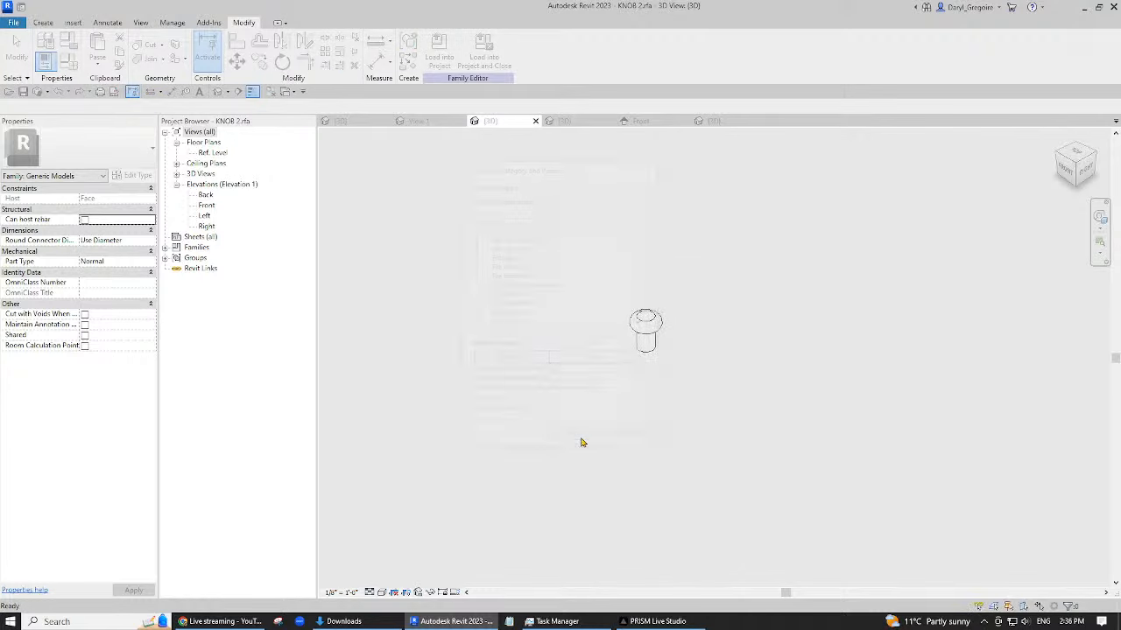
- Save KNOB 2 and load it into Desk WITH KNOB OPTIONS.rfa, overwriting the existing version and its parameter values
{"action": "left_click", "coordinate": [24, 92]}
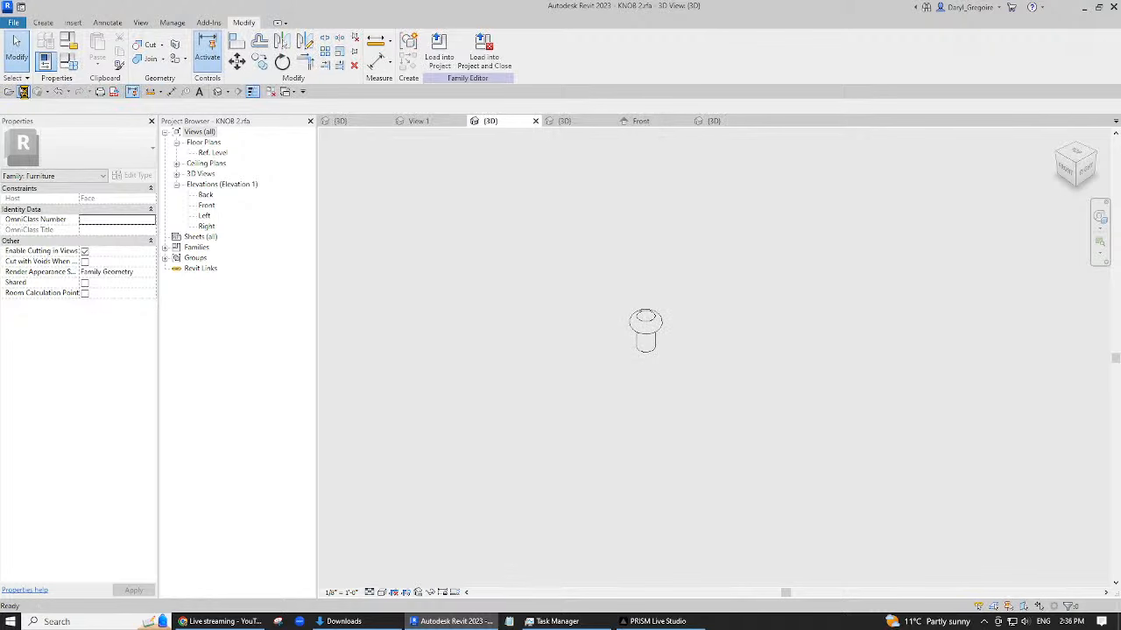
{"action": "left_click", "coordinate": [438, 52]}
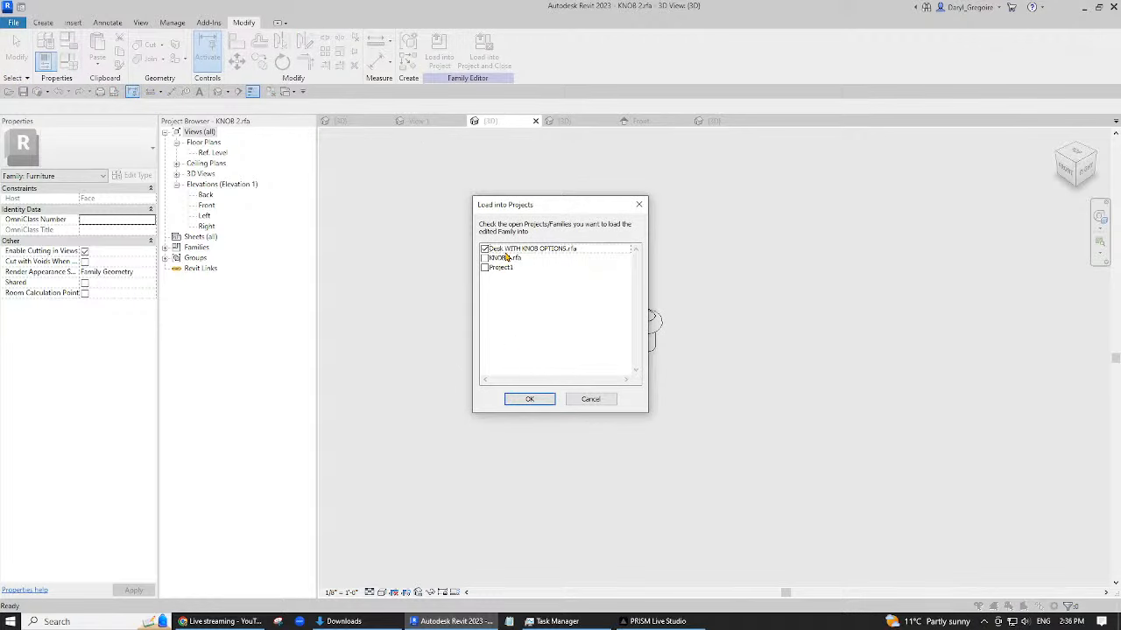
{"action": "left_click", "coordinate": [530, 400]}
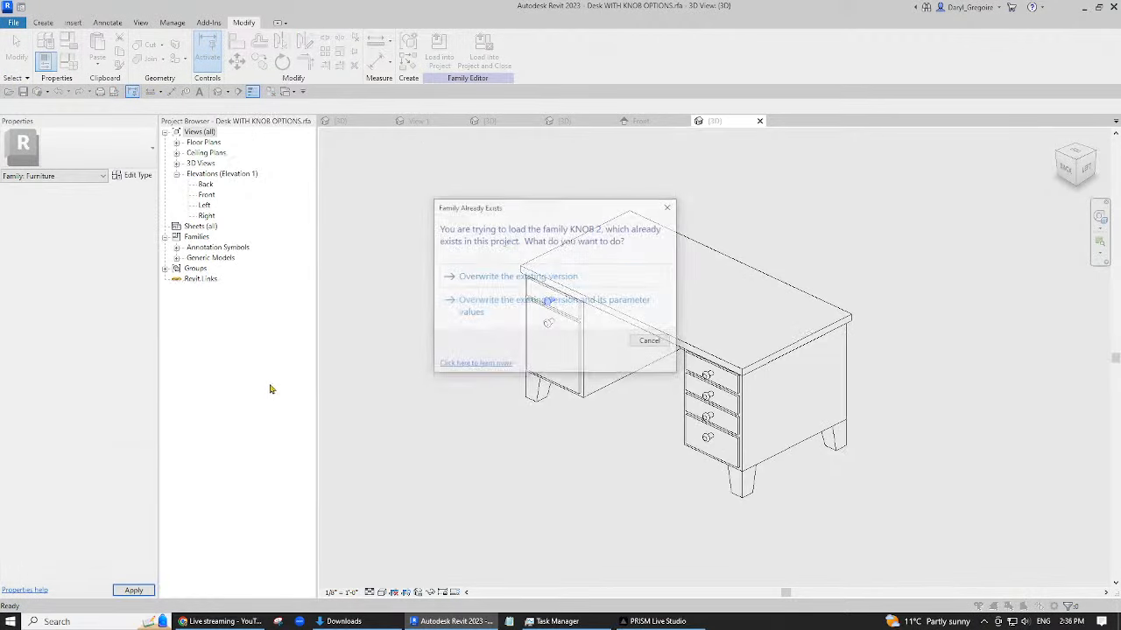
{"action": "left_click", "coordinate": [500, 308]}
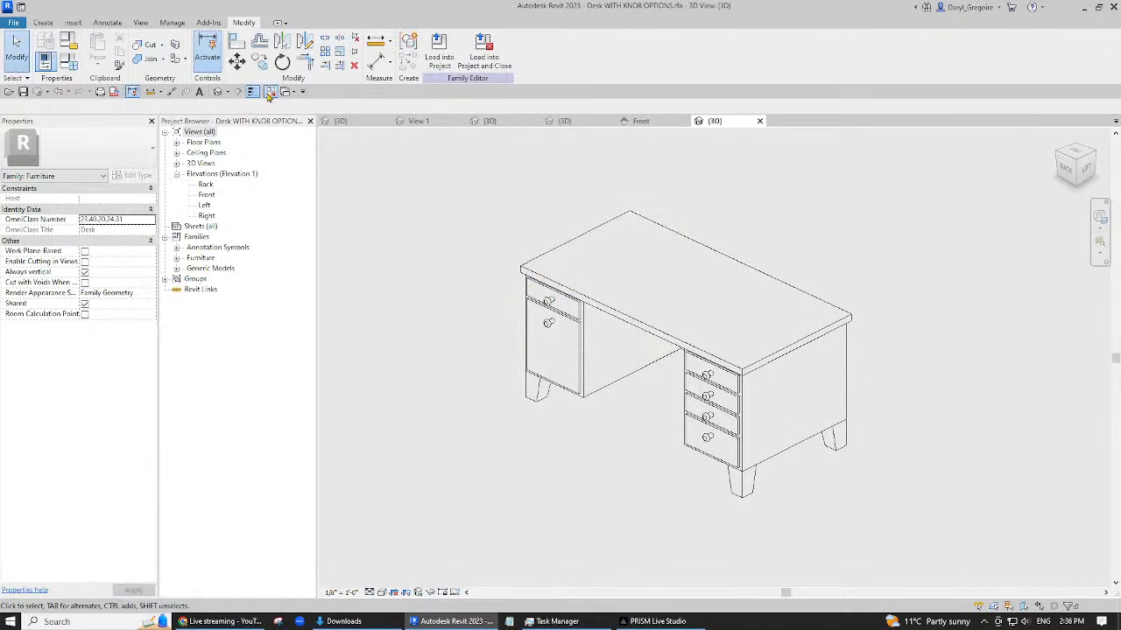
- Close the inactive views, switch to the KNOB 1 family and change its family category to Furniture
{"action": "left_click", "coordinate": [269, 92]}
{"action": "left_click", "coordinate": [512, 122]}
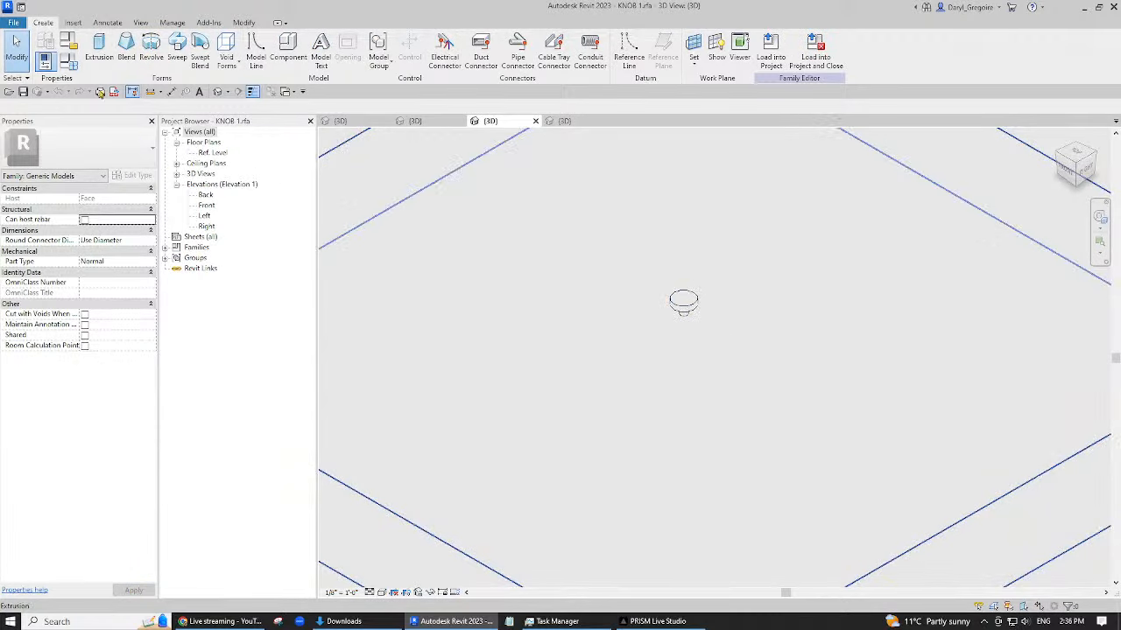
{"action": "left_click", "coordinate": [68, 61]}
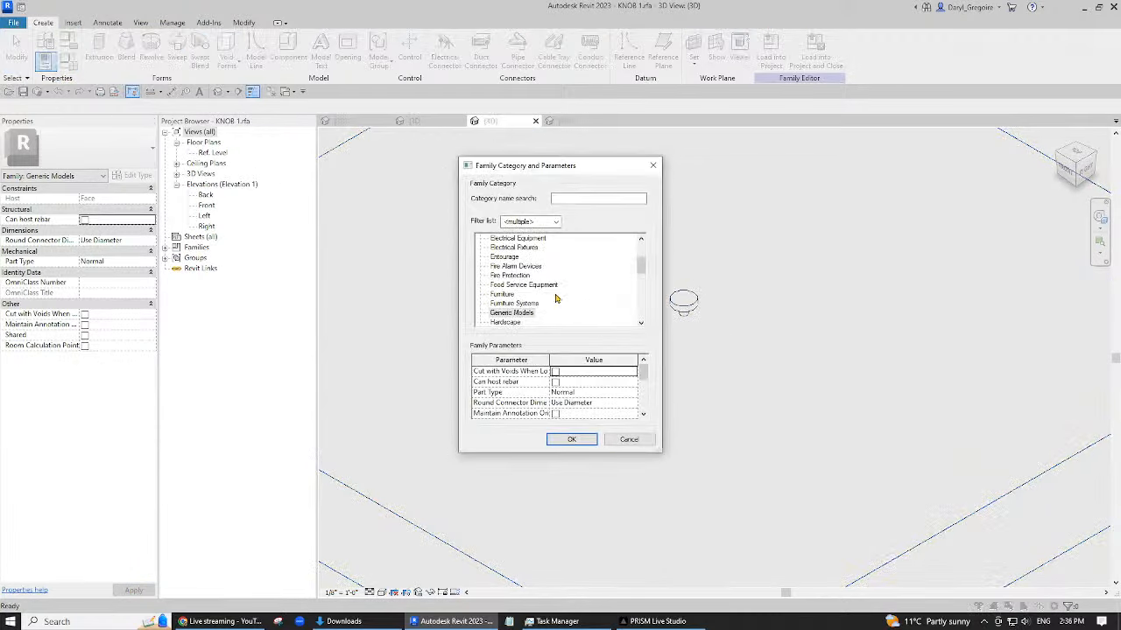
{"action": "left_click", "coordinate": [508, 296]}
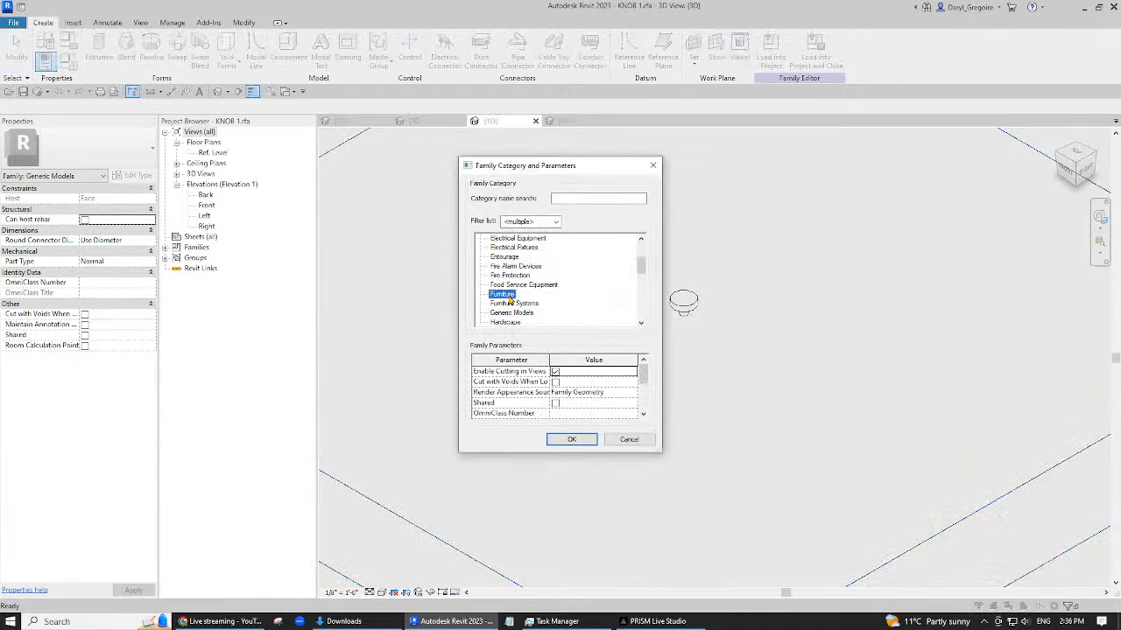
{"action": "left_click", "coordinate": [571, 439]}
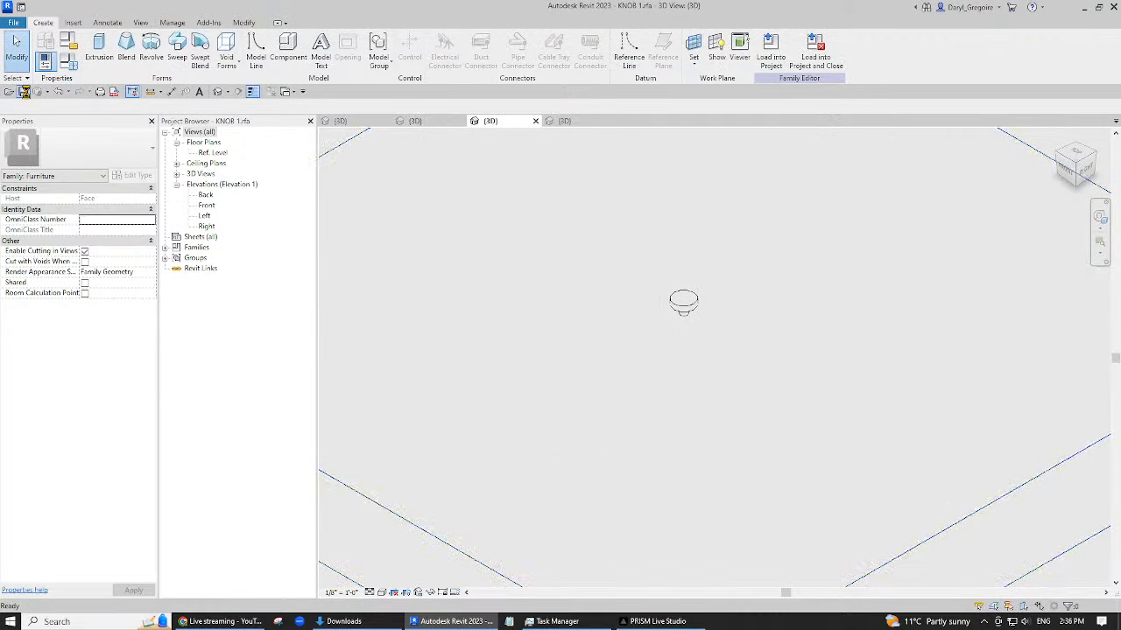
- Load KNOB 1 into Desk WITH KNOB OPTIONS.rfa, overwriting the existing version and its parameter values
{"action": "left_click", "coordinate": [774, 66]}
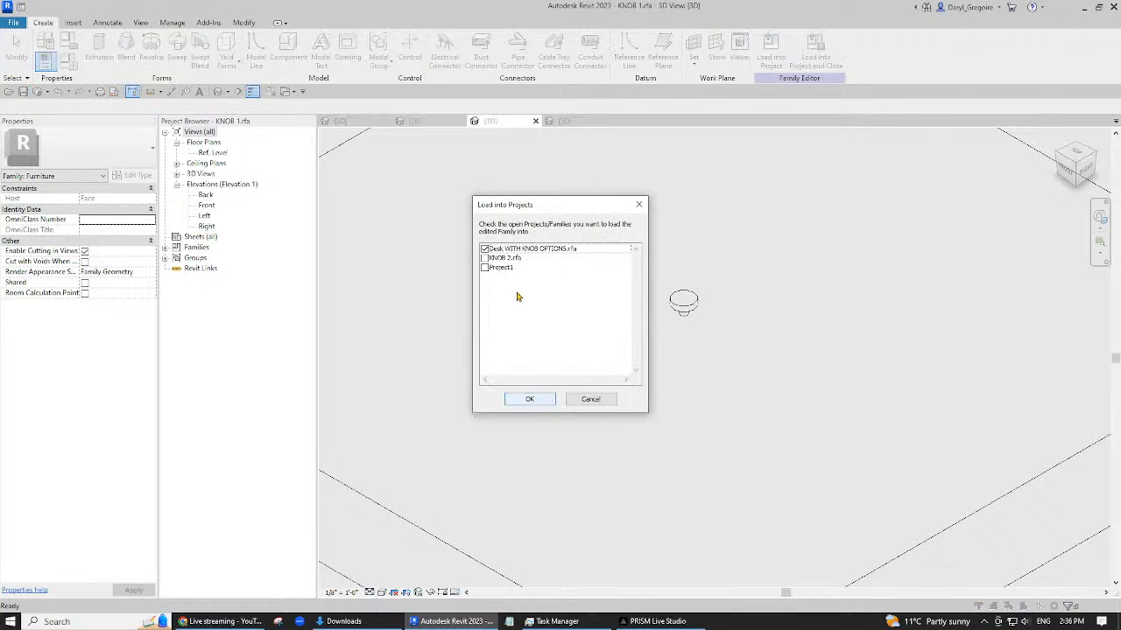
{"action": "left_click", "coordinate": [530, 399]}
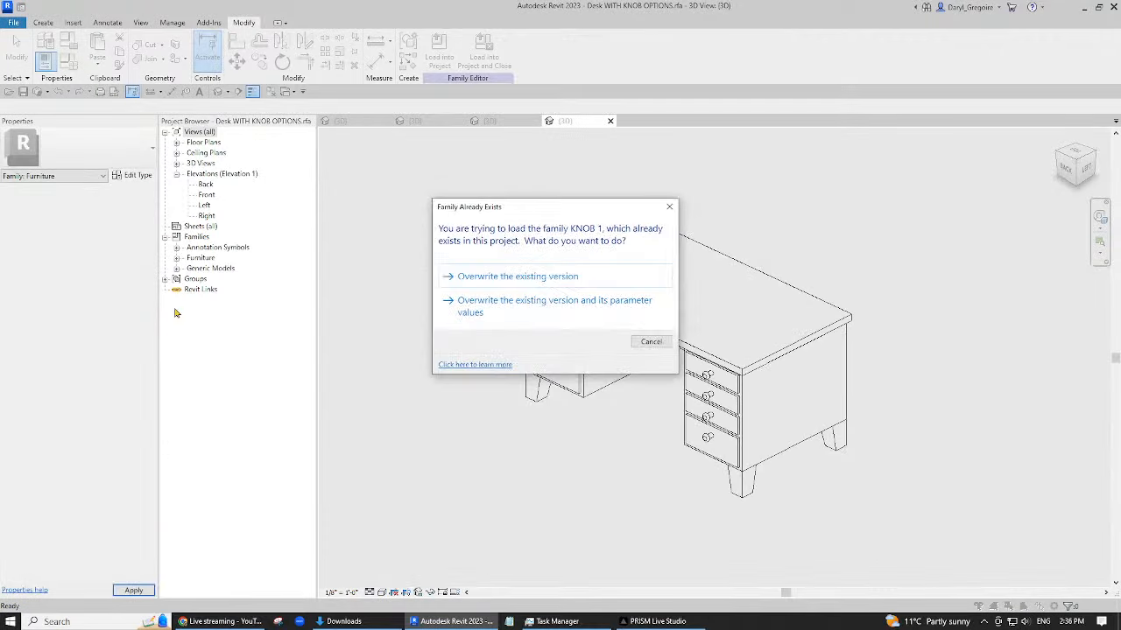
{"action": "left_click", "coordinate": [490, 304]}
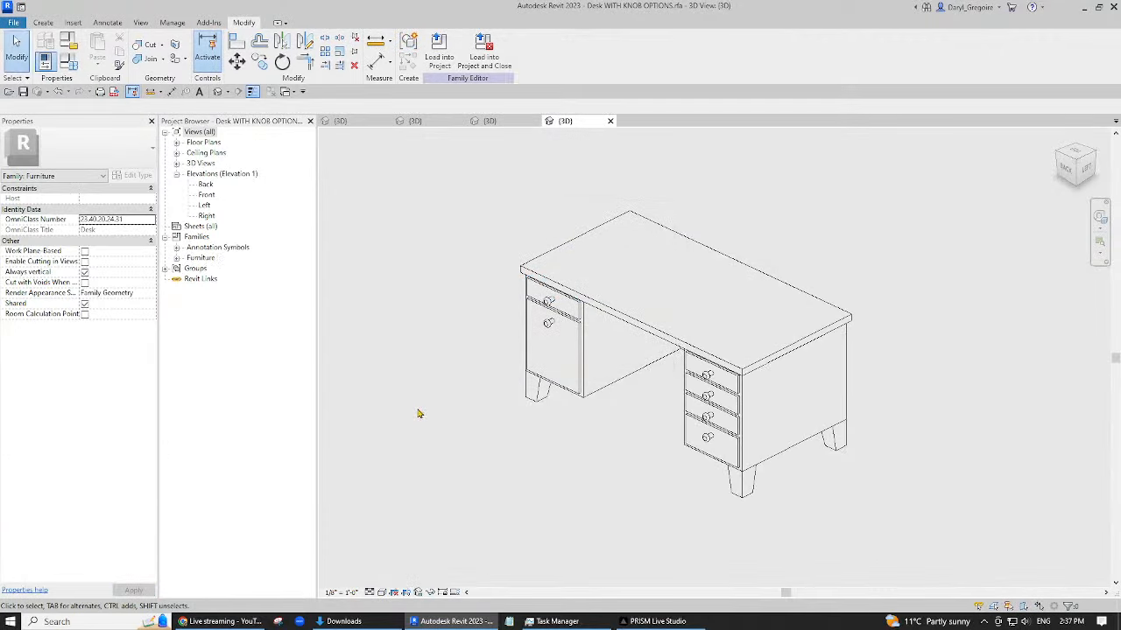
{"action": "middle_click_drag", "start_coordinate": [432, 417], "coordinate": [461, 426]}
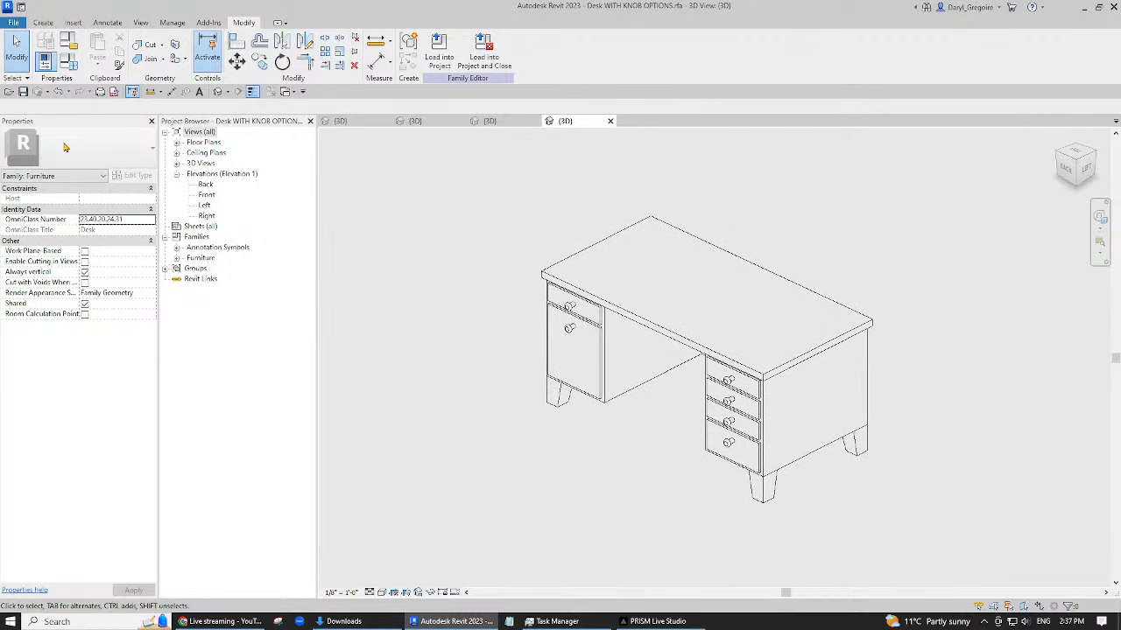
{"action": "left_click", "coordinate": [68, 60]}
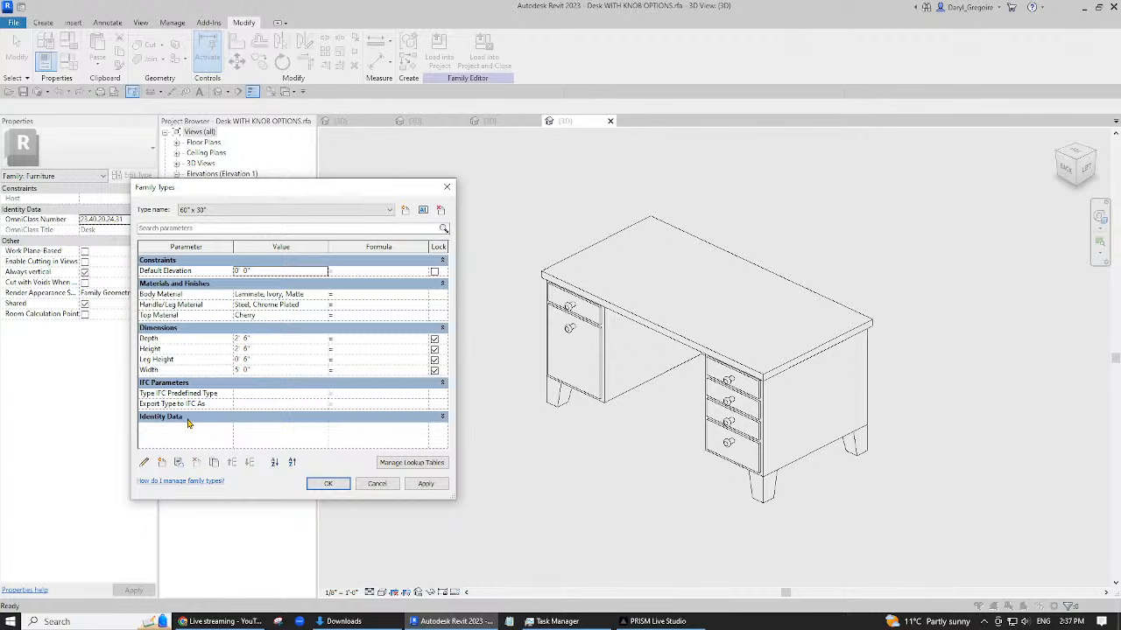
{"action": "key", "text": "Escape"}
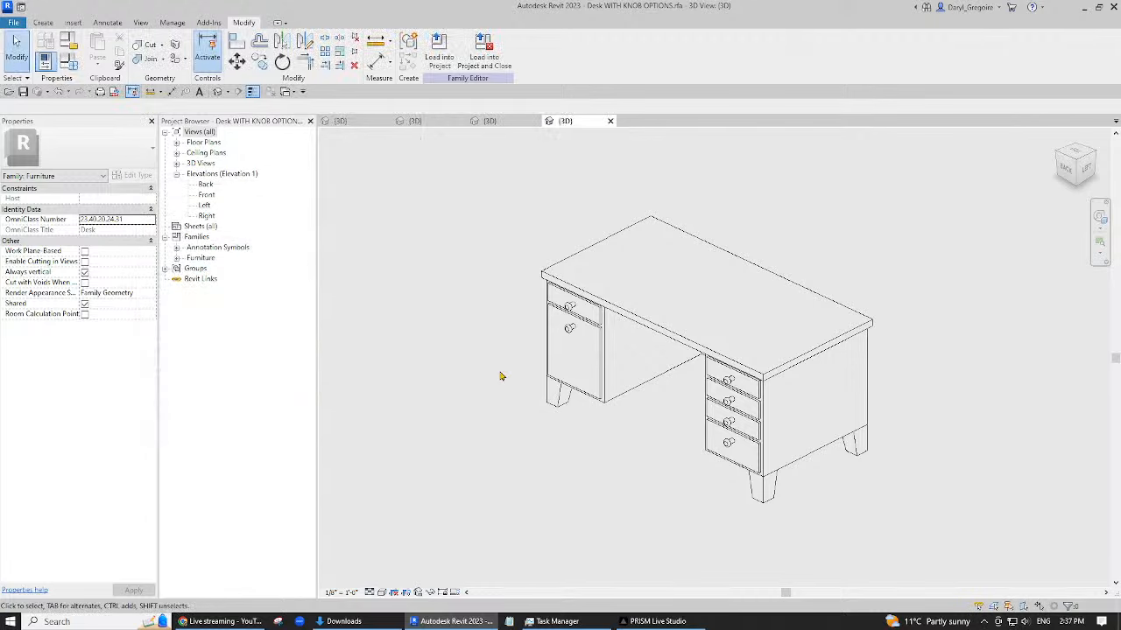
- Check the available labels of the two-drawer pedestal's top knob and begin a new type parameter named KNOB TYPE
{"action": "left_click", "coordinate": [570, 309]}
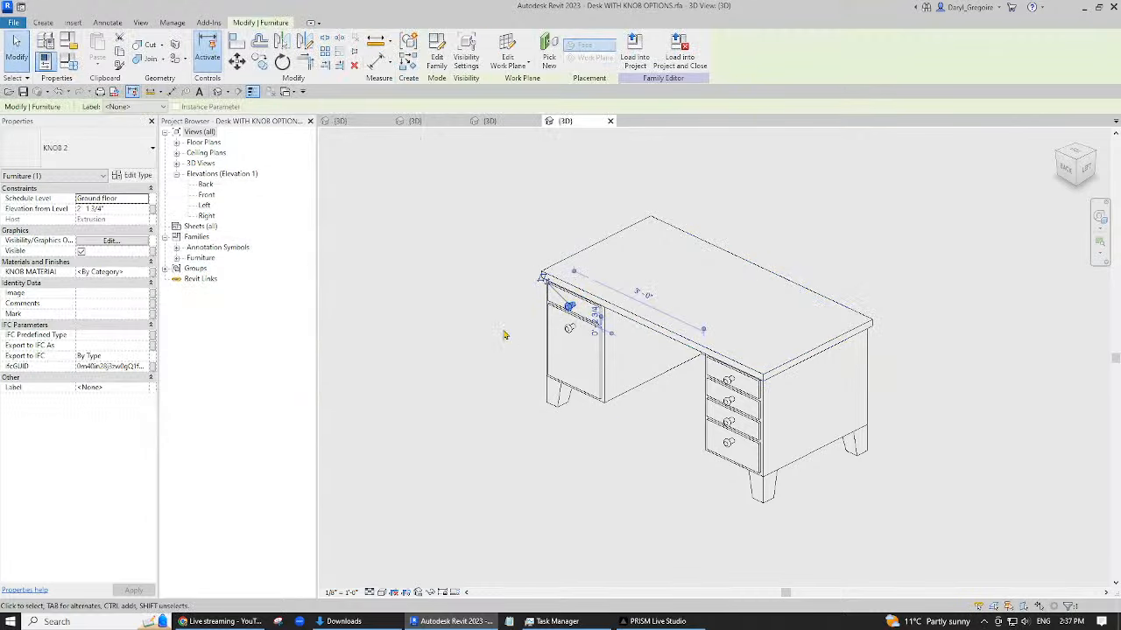
{"action": "left_click", "coordinate": [143, 391]}
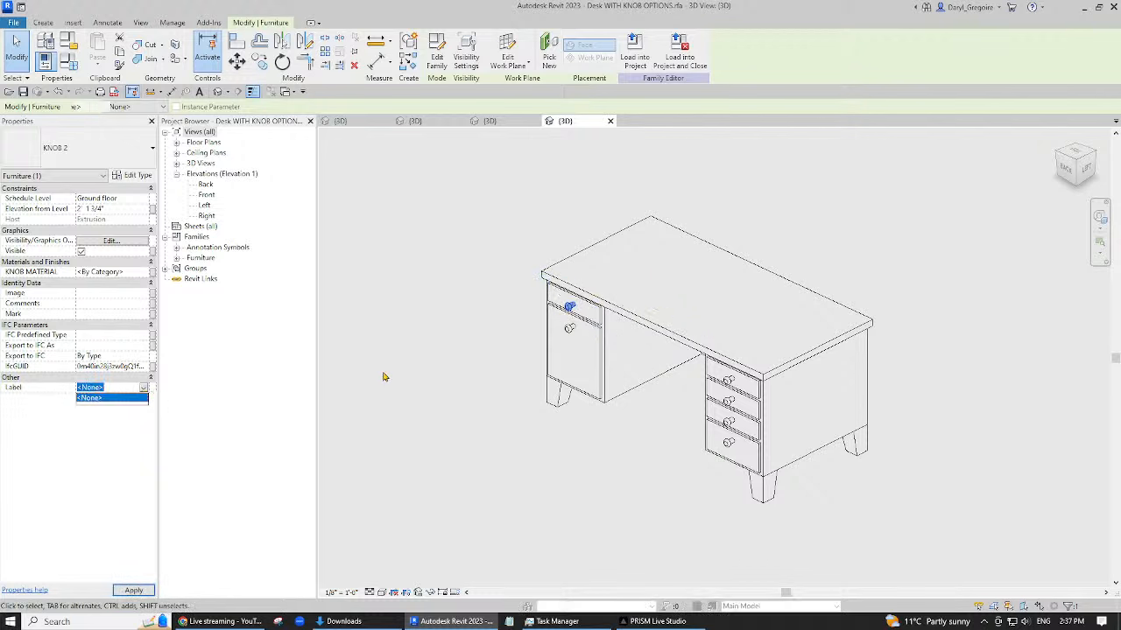
{"action": "left_click", "coordinate": [68, 61]}
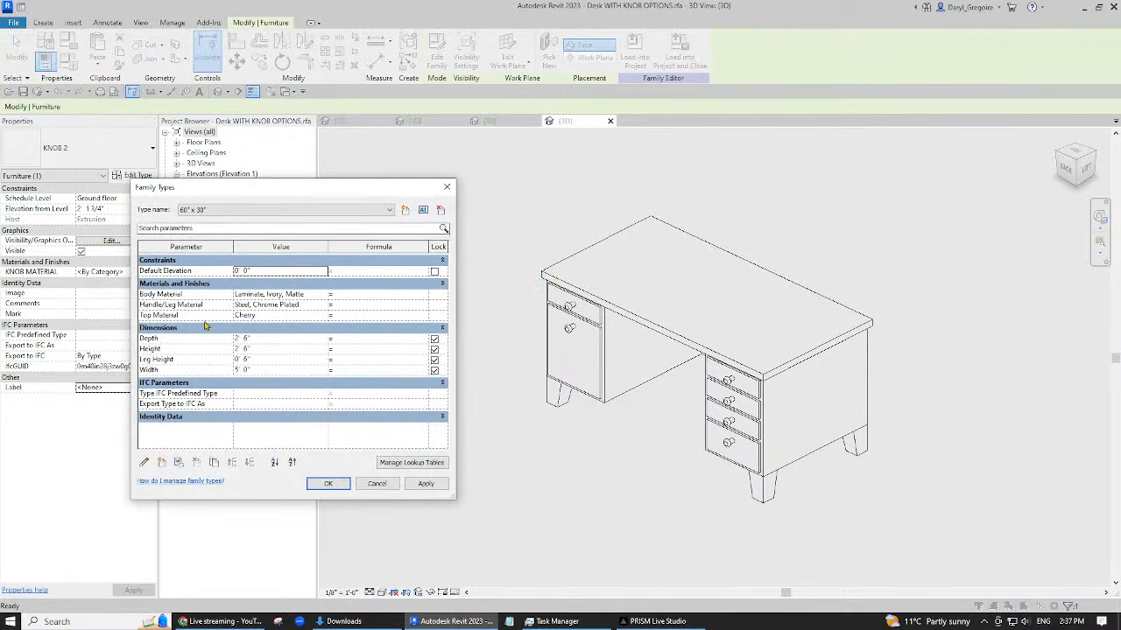
{"action": "left_click", "coordinate": [161, 463]}
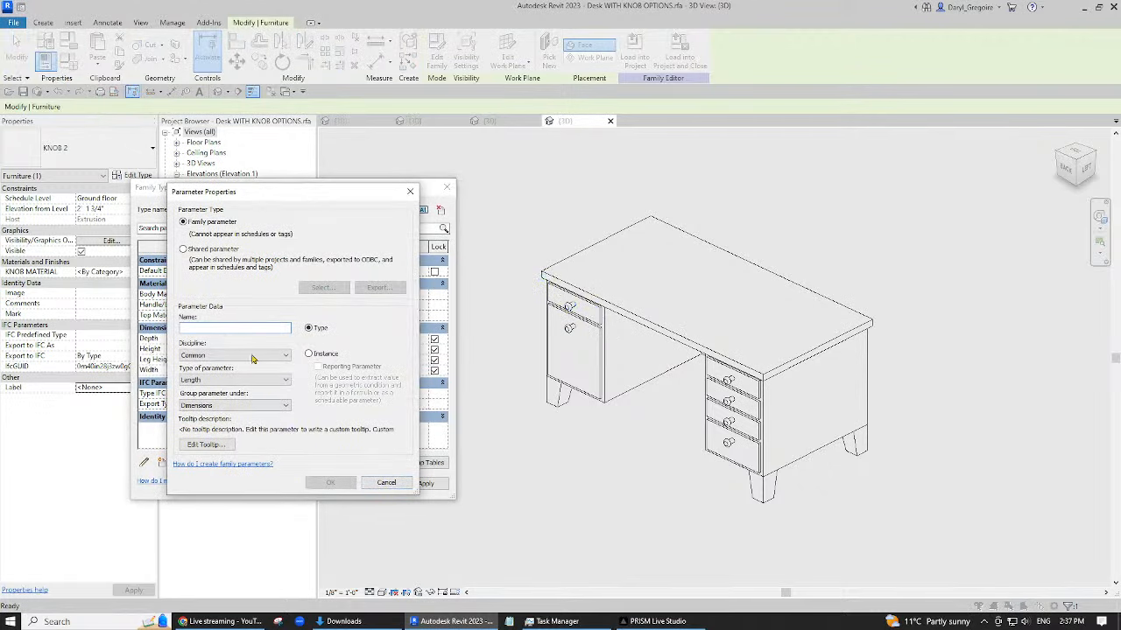
{"action": "type", "text": "KNOB TYPE"}
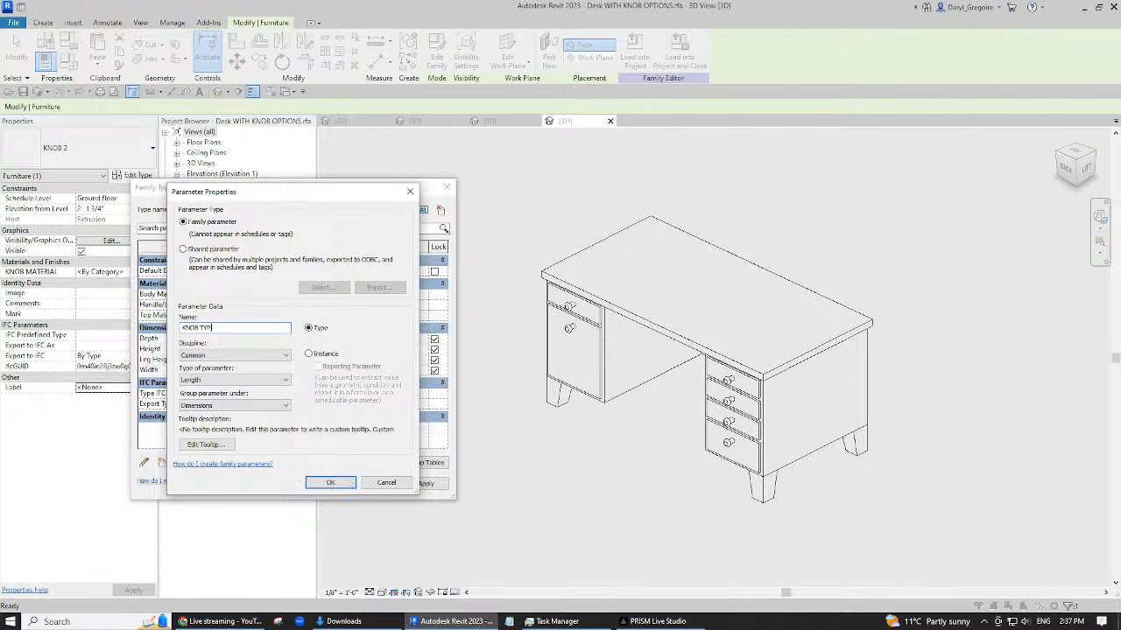
- Make KNOB TYPE a Family Type parameter for the Furniture category and apply the desk's family types
{"action": "left_click", "coordinate": [247, 381]}
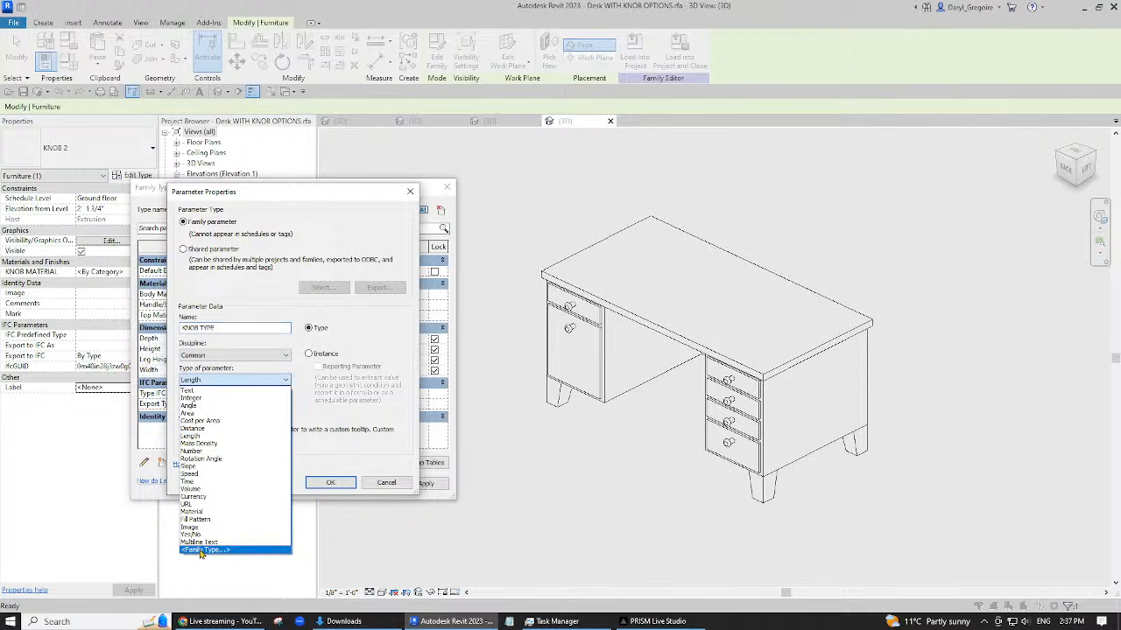
{"action": "left_click", "coordinate": [200, 551]}
{"action": "left_click", "coordinate": [256, 350]}
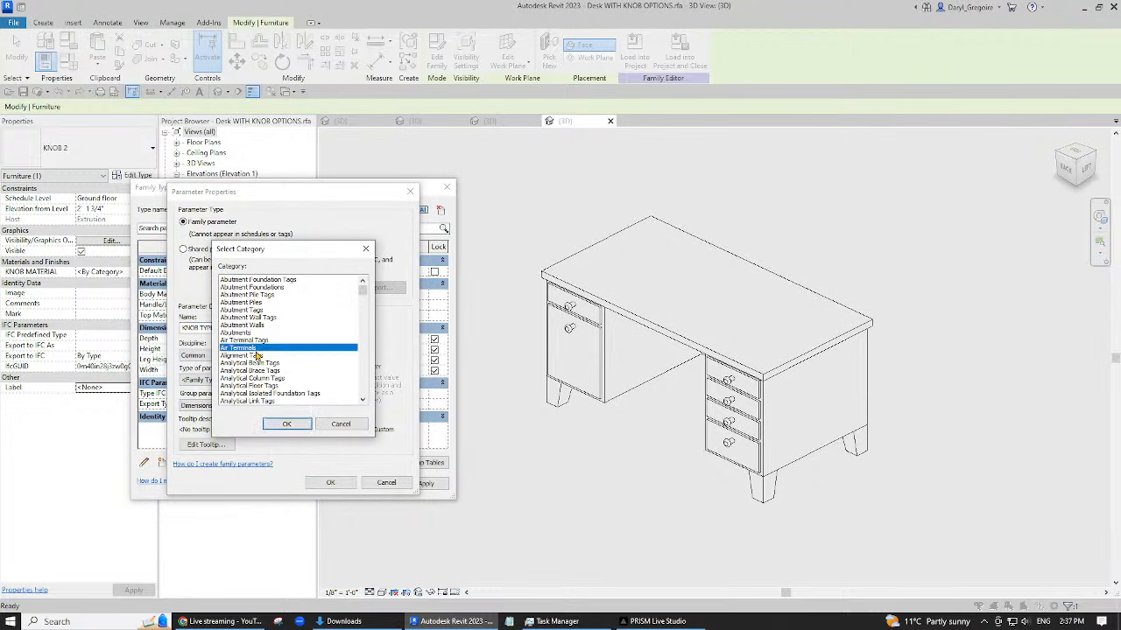
{"action": "key", "text": "f"}
{"action": "scroll", "coordinate": [281, 347], "scroll_direction": "down", "scroll_amount": 5}
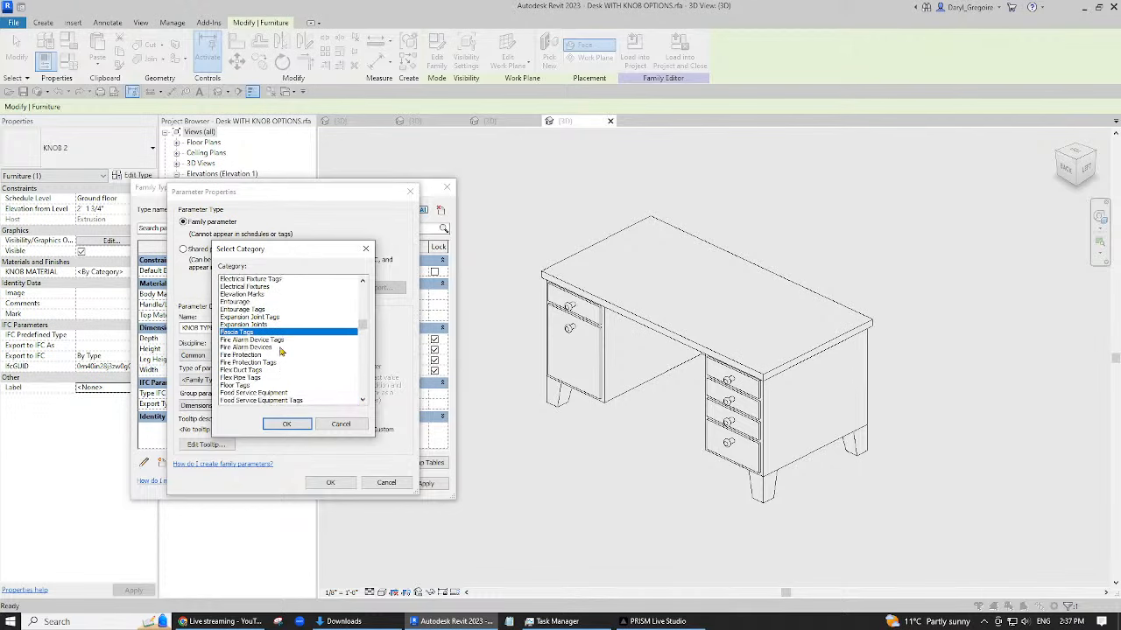
{"action": "left_click", "coordinate": [245, 379]}
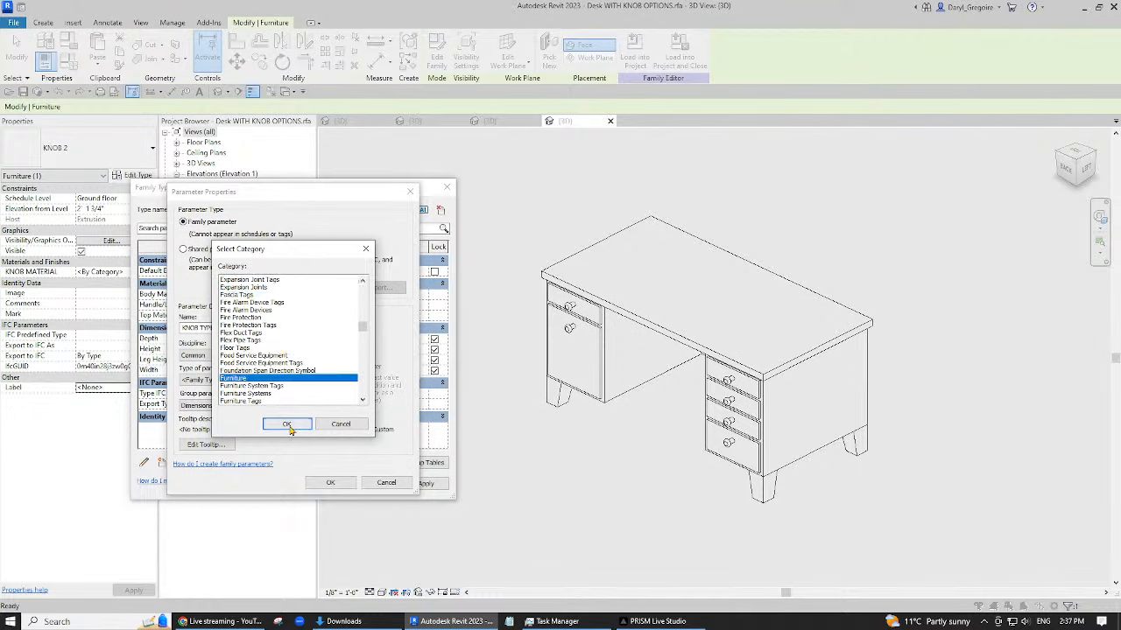
{"action": "left_click", "coordinate": [291, 424]}
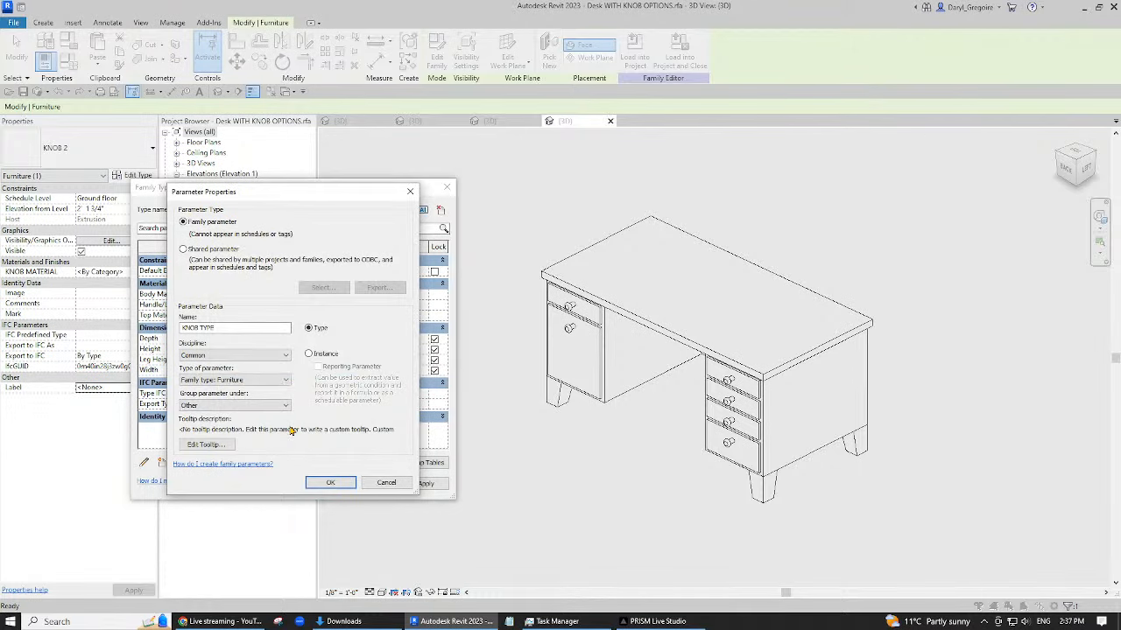
{"action": "left_click", "coordinate": [334, 483]}
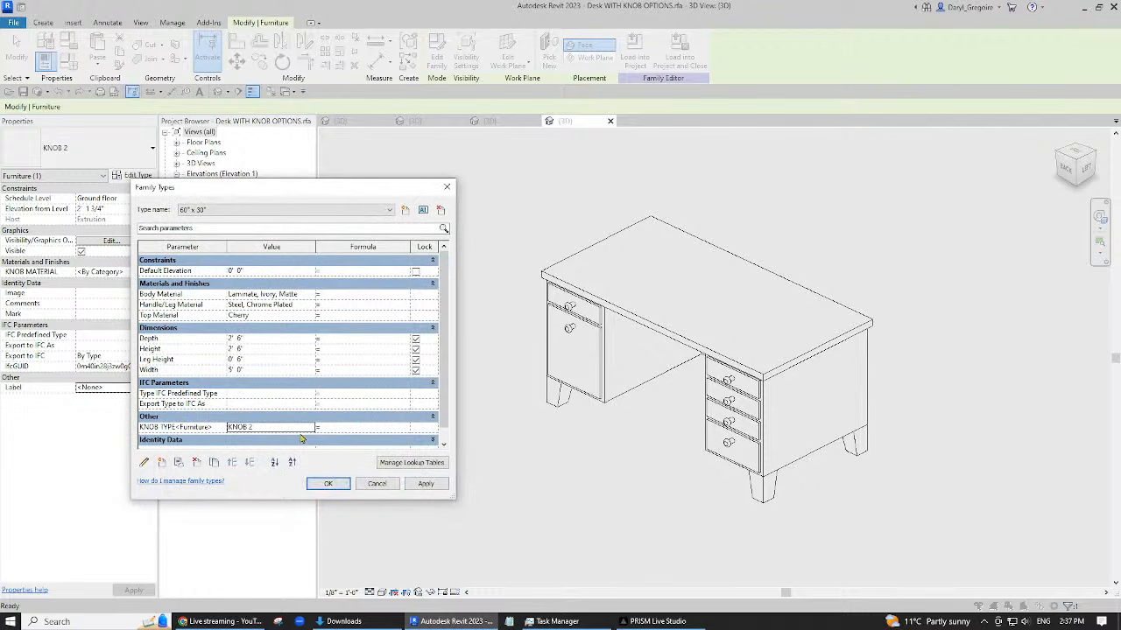
{"action": "left_click", "coordinate": [425, 485]}
{"action": "left_click", "coordinate": [328, 485]}
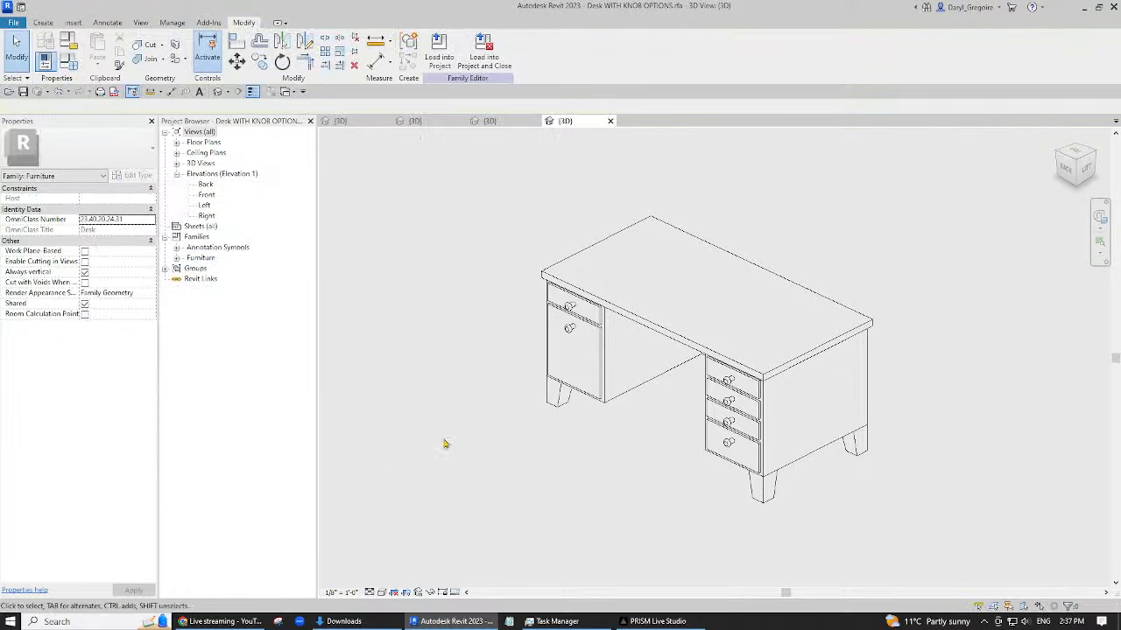
- Assign the KNOB TYPE label to the lower drawer knob of the two-drawer pedestal
{"action": "left_click", "coordinate": [473, 392]}
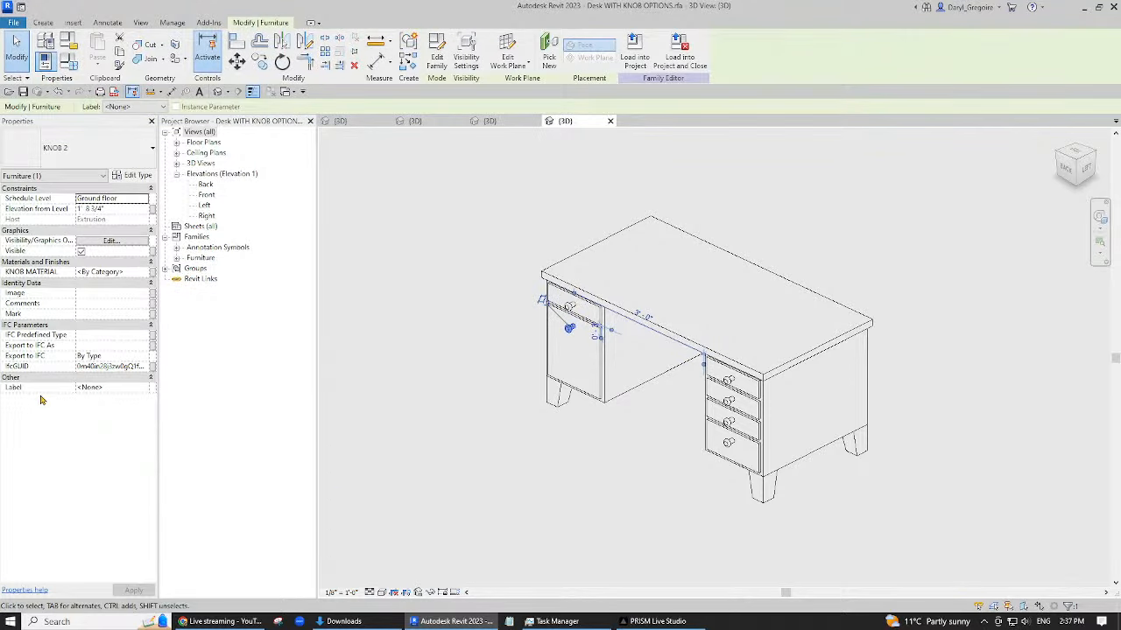
{"action": "left_click", "coordinate": [147, 392]}
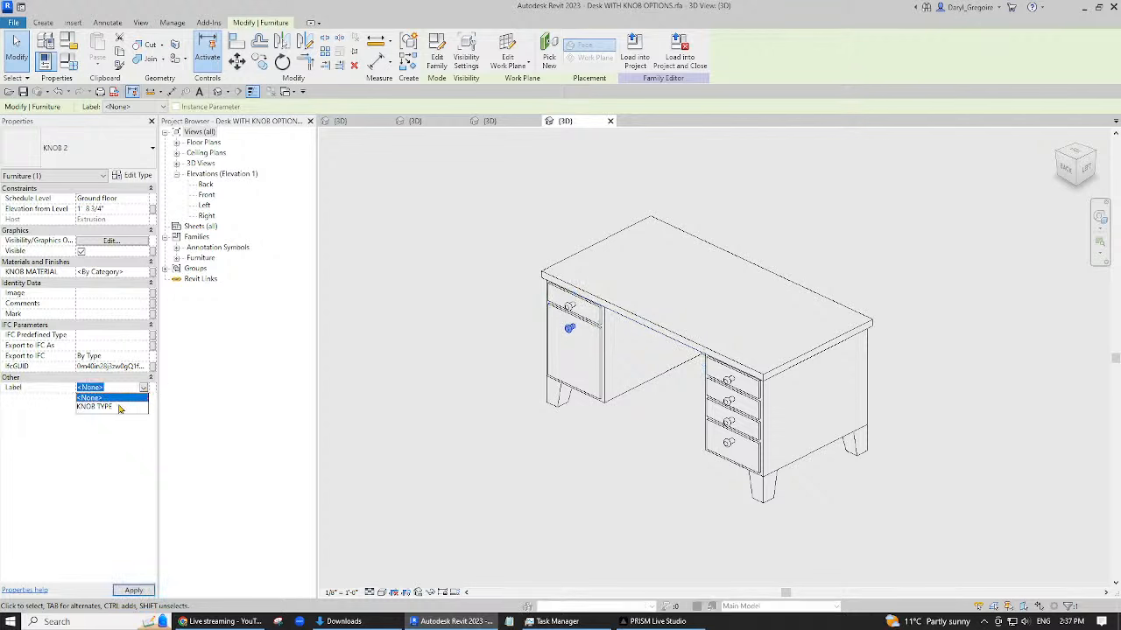
{"action": "left_click", "coordinate": [121, 408]}
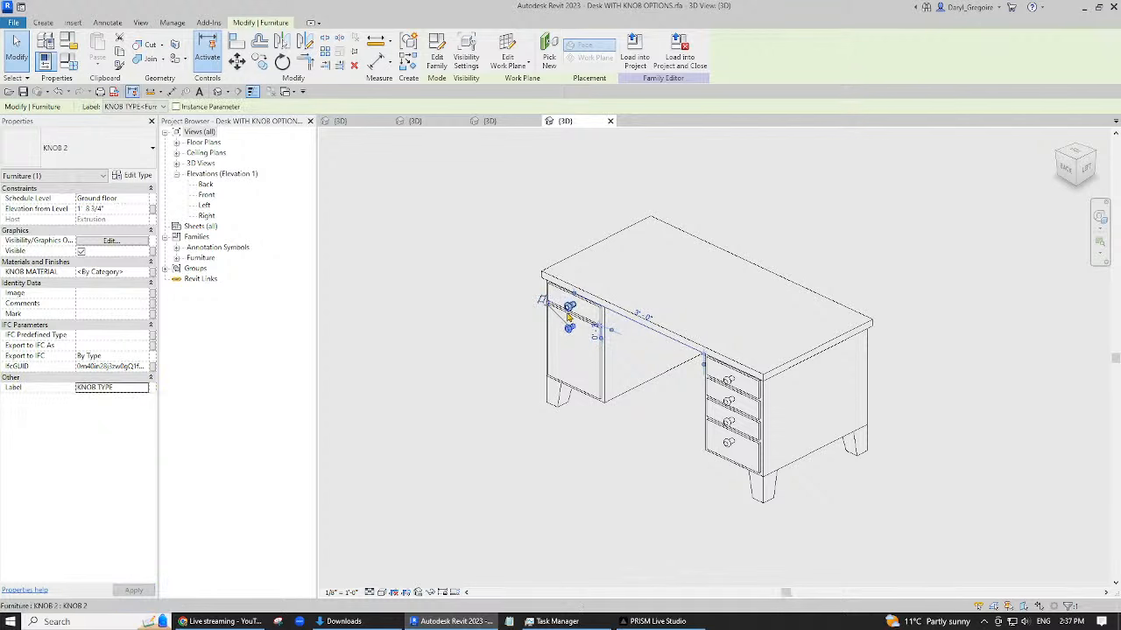
- Select all six drawer knobs on the desk together and label them with KNOB TYPE
{"action": "left_click", "coordinate": [728, 381], "text": "ctrl"}
{"action": "left_click", "coordinate": [729, 401], "text": "ctrl"}
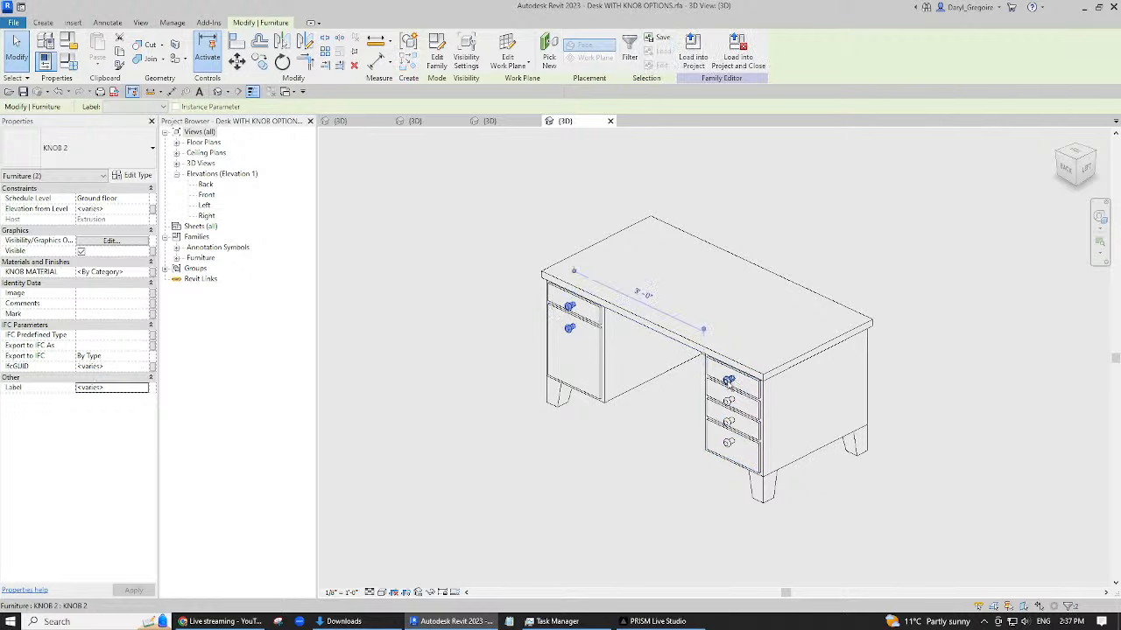
{"action": "left_click", "coordinate": [728, 422], "text": "ctrl"}
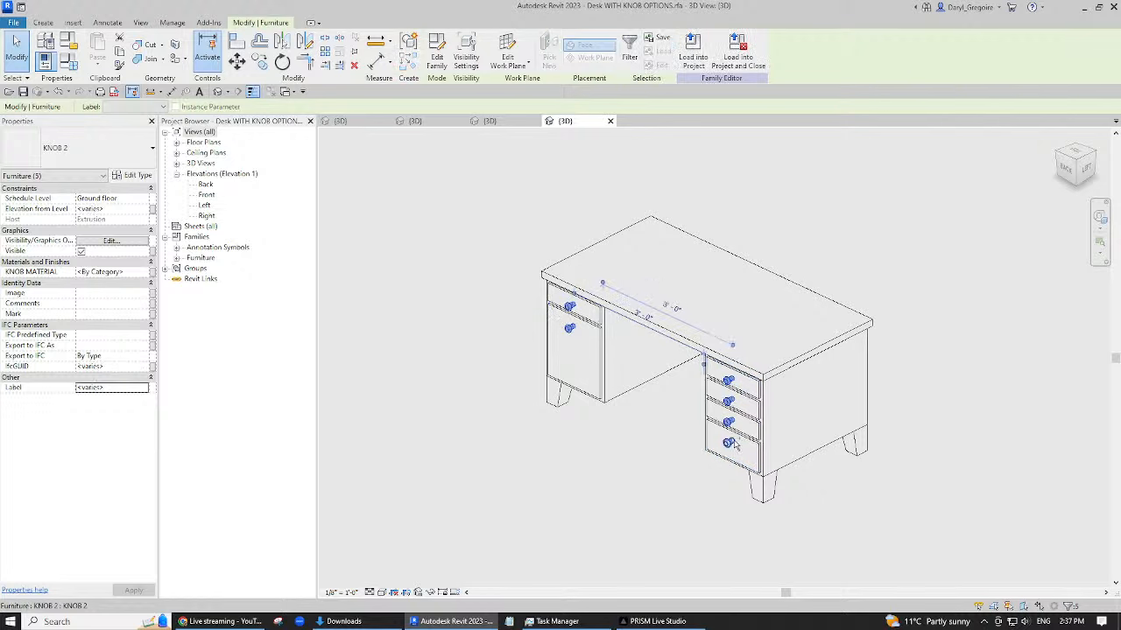
{"action": "left_click", "coordinate": [728, 442], "text": "ctrl"}
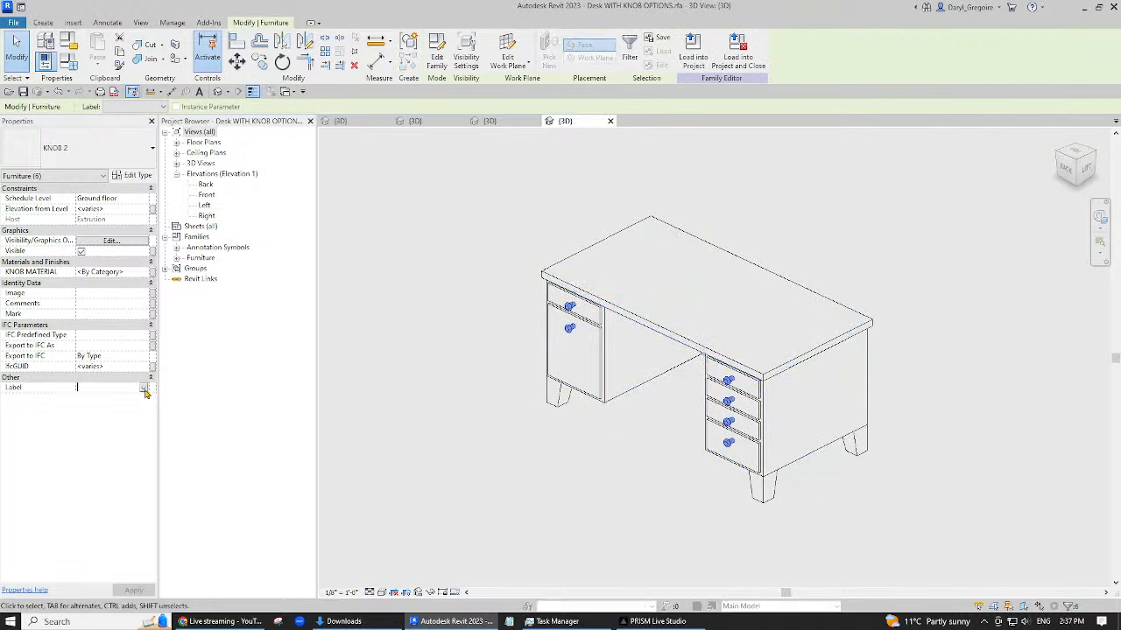
{"action": "left_click", "coordinate": [145, 388]}
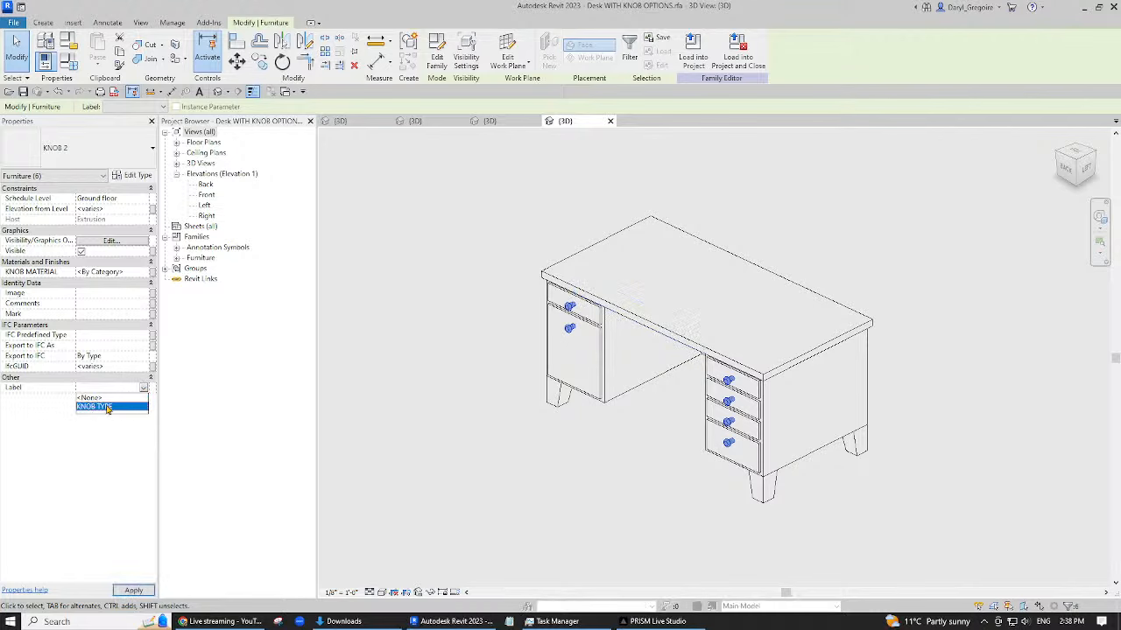
{"action": "left_click", "coordinate": [107, 406]}
{"action": "left_click", "coordinate": [429, 359]}
- Test the KNOB TYPE parameter by applying KNOB 1 and switching it back to KNOB 2
{"action": "middle_click_drag", "start_coordinate": [429, 359], "coordinate": [618, 333]}
{"action": "left_click", "coordinate": [67, 61]}
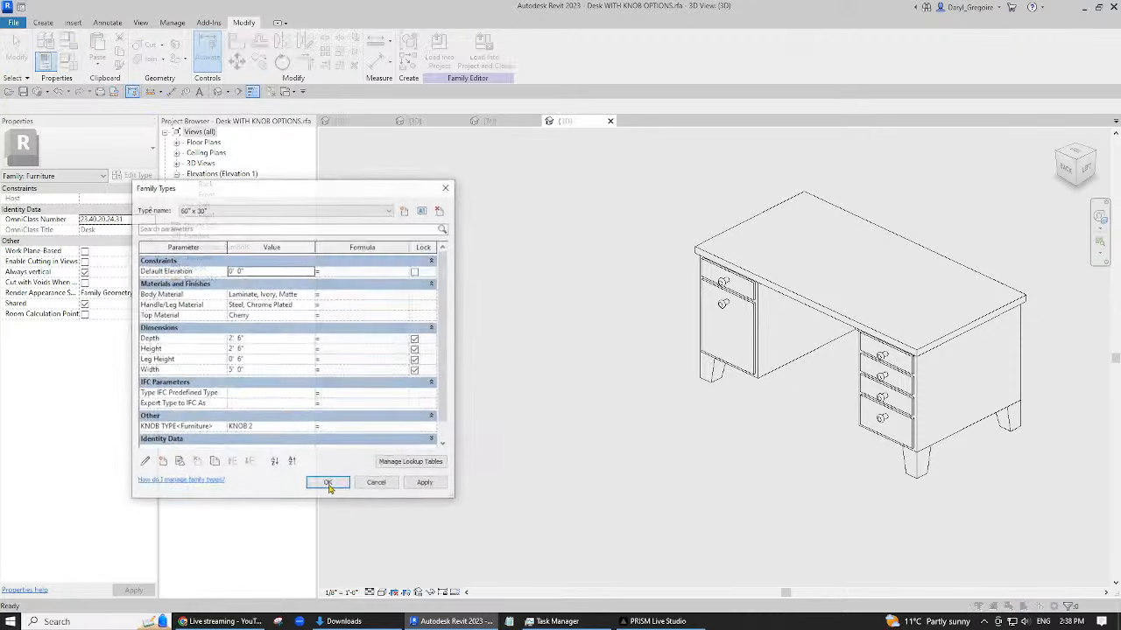
{"action": "left_click", "coordinate": [308, 427]}
{"action": "left_click", "coordinate": [254, 438]}
{"action": "left_click", "coordinate": [427, 485]}
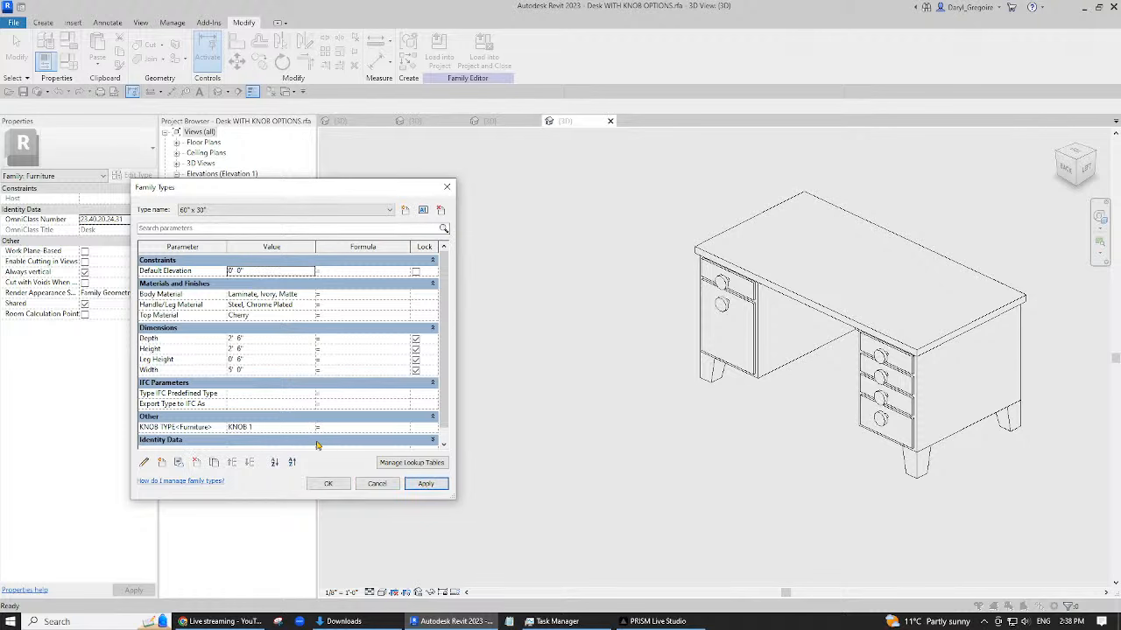
{"action": "left_click", "coordinate": [312, 433]}
{"action": "left_click", "coordinate": [250, 448]}
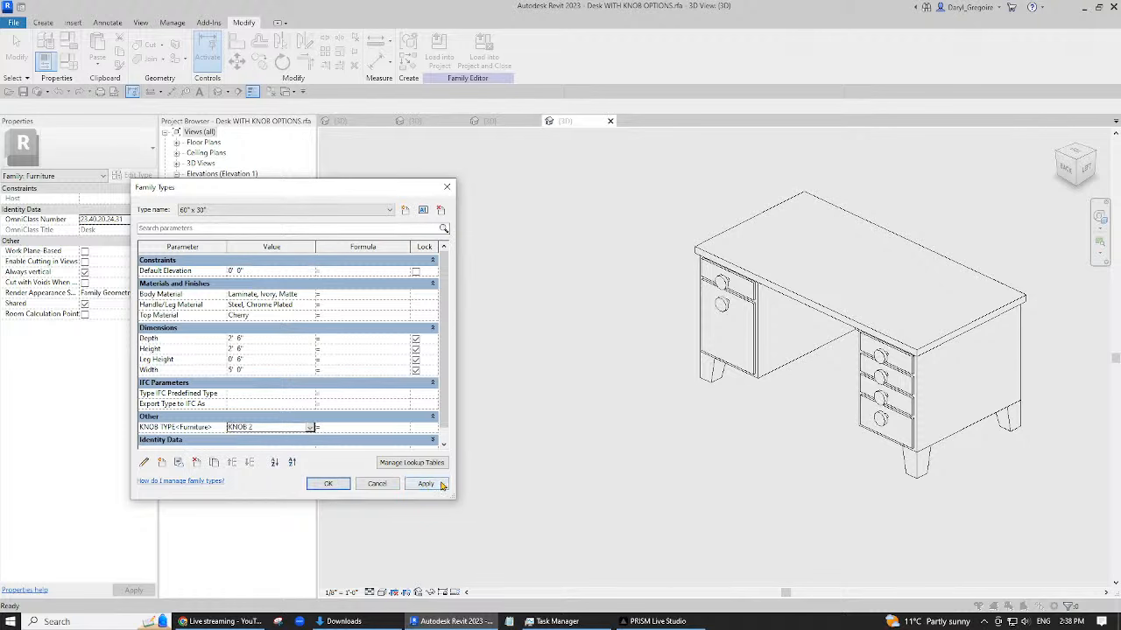
{"action": "left_click", "coordinate": [433, 487]}
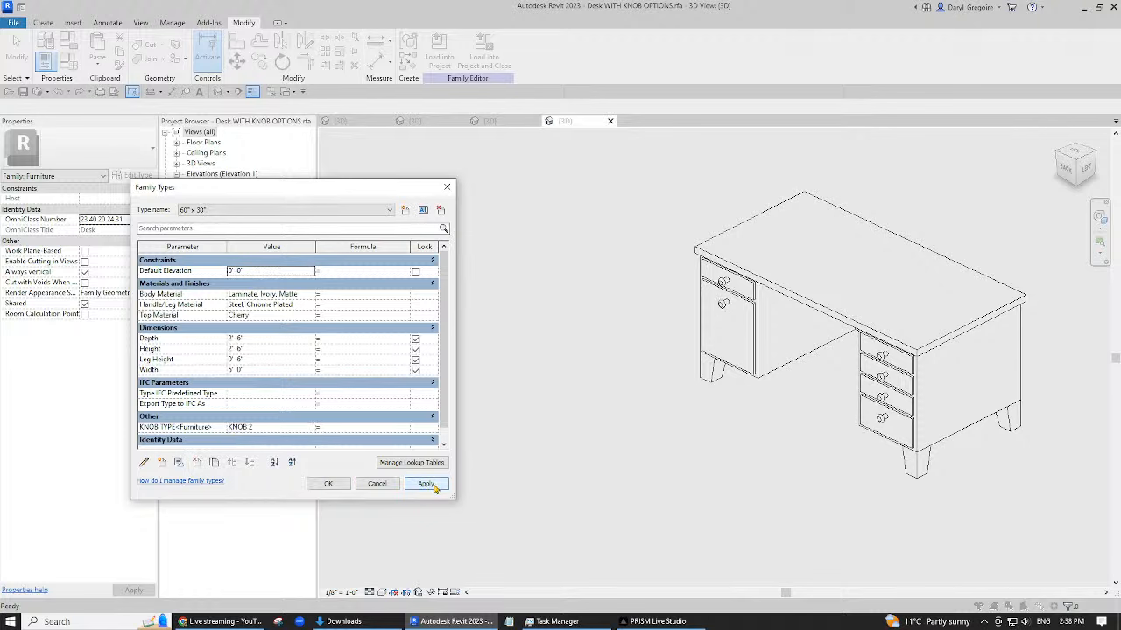
{"action": "left_click", "coordinate": [328, 484]}
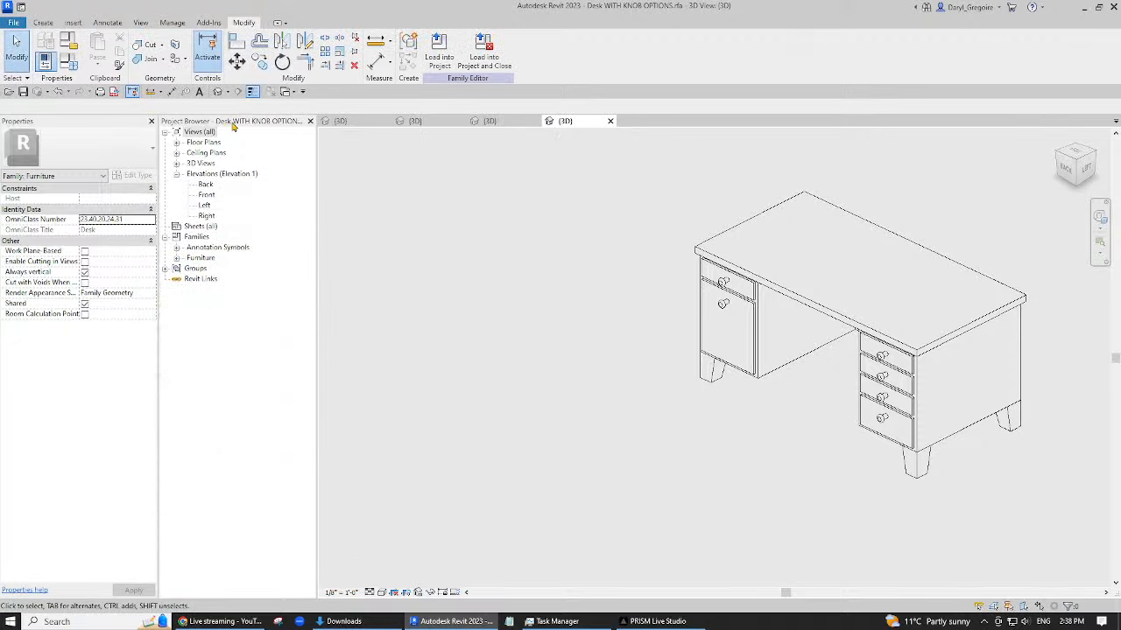
- Begin a new family parameter named KNOB MATERIAL in the desk's family types
{"action": "left_click", "coordinate": [68, 61]}
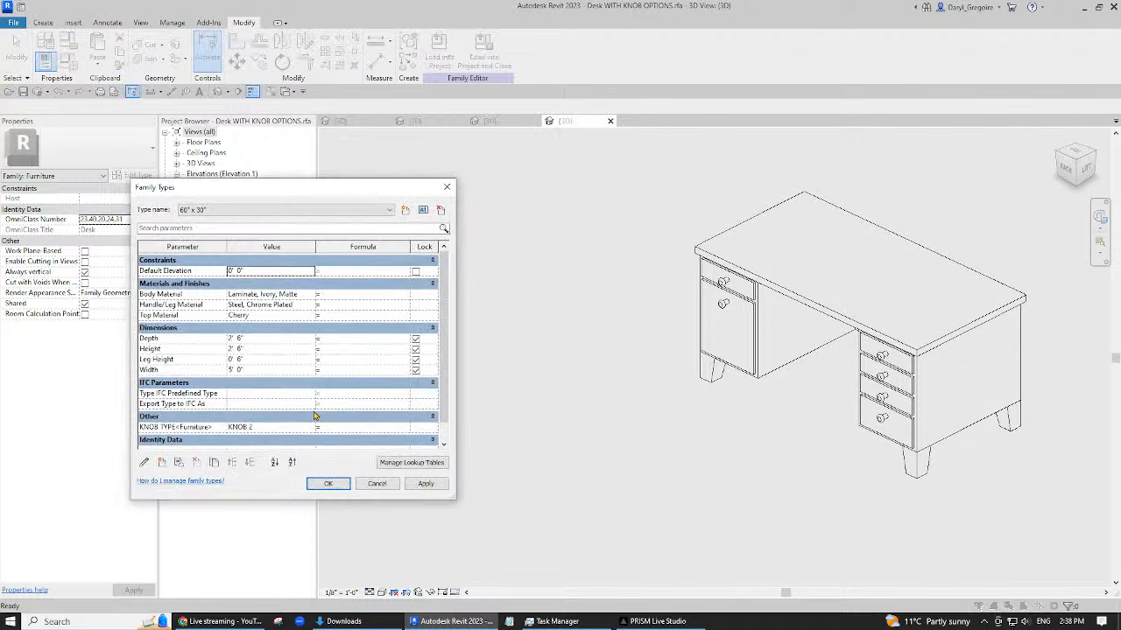
{"action": "left_click", "coordinate": [161, 463]}
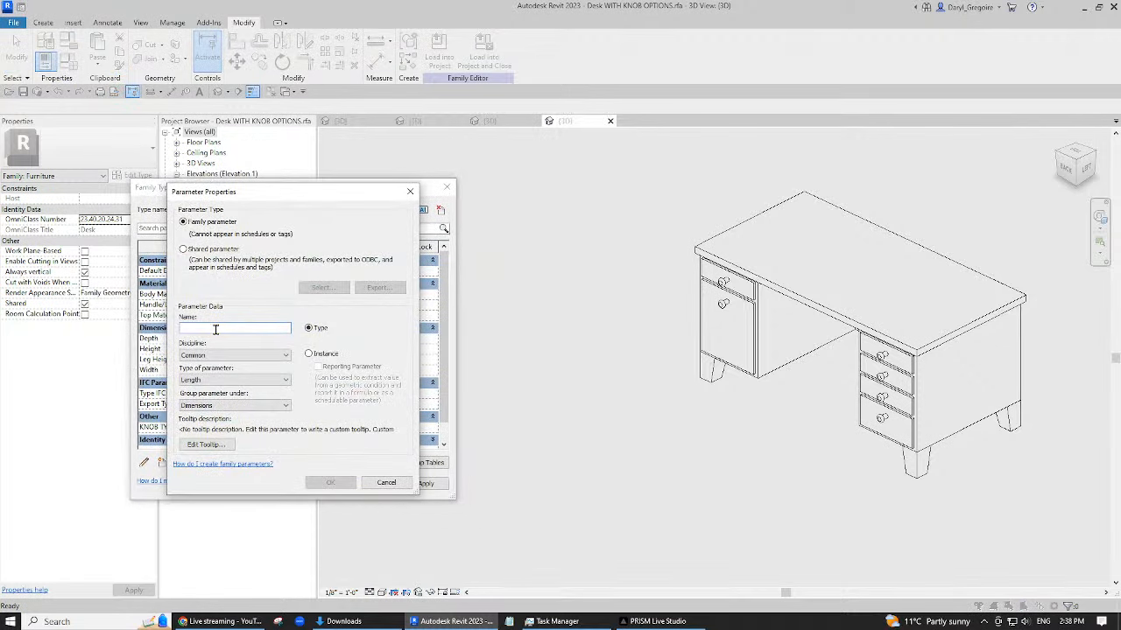
{"action": "key", "text": "Caps_Lock"}
{"action": "type", "text": "knob"}
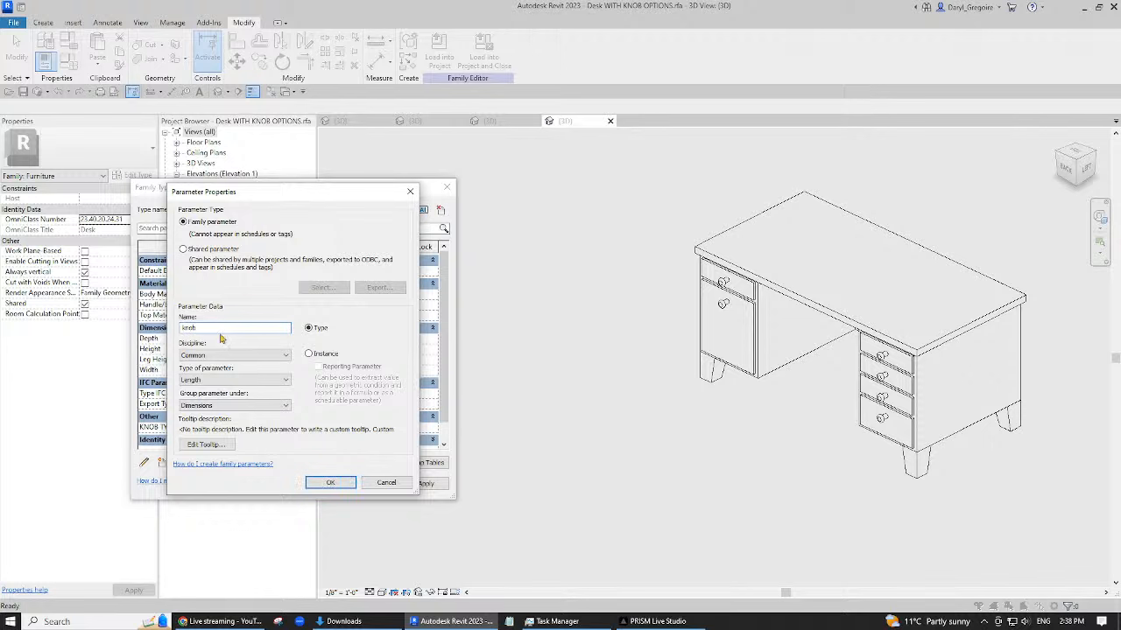
{"action": "key", "text": "BackSpace"}
{"action": "key", "text": "Caps_Lock"}
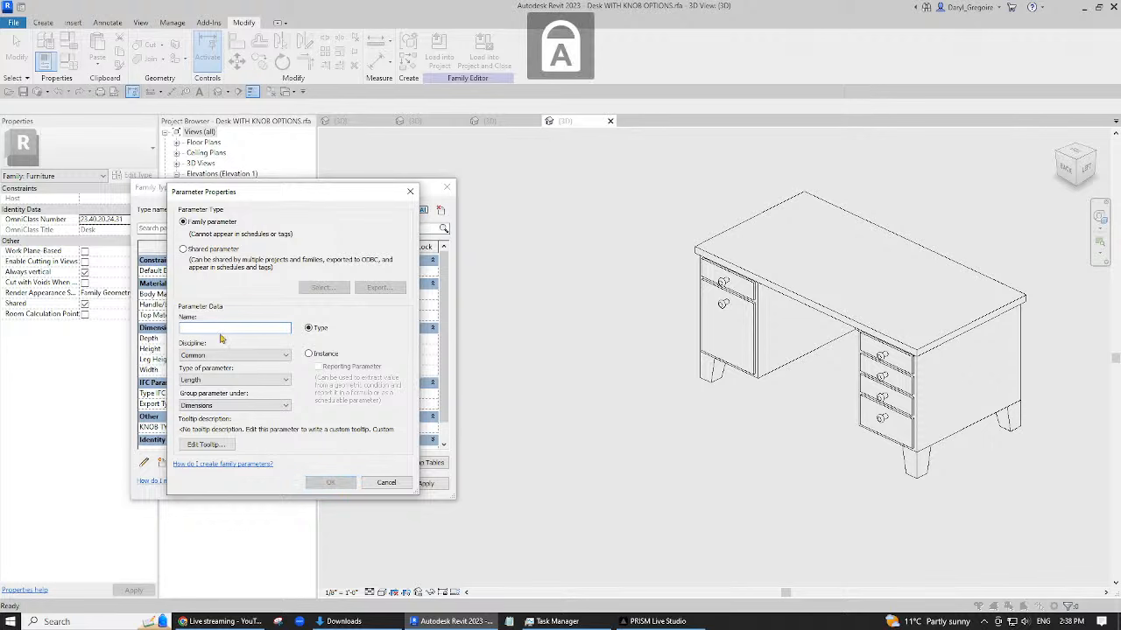
{"action": "type", "text": "KNOB MATERIAL"}
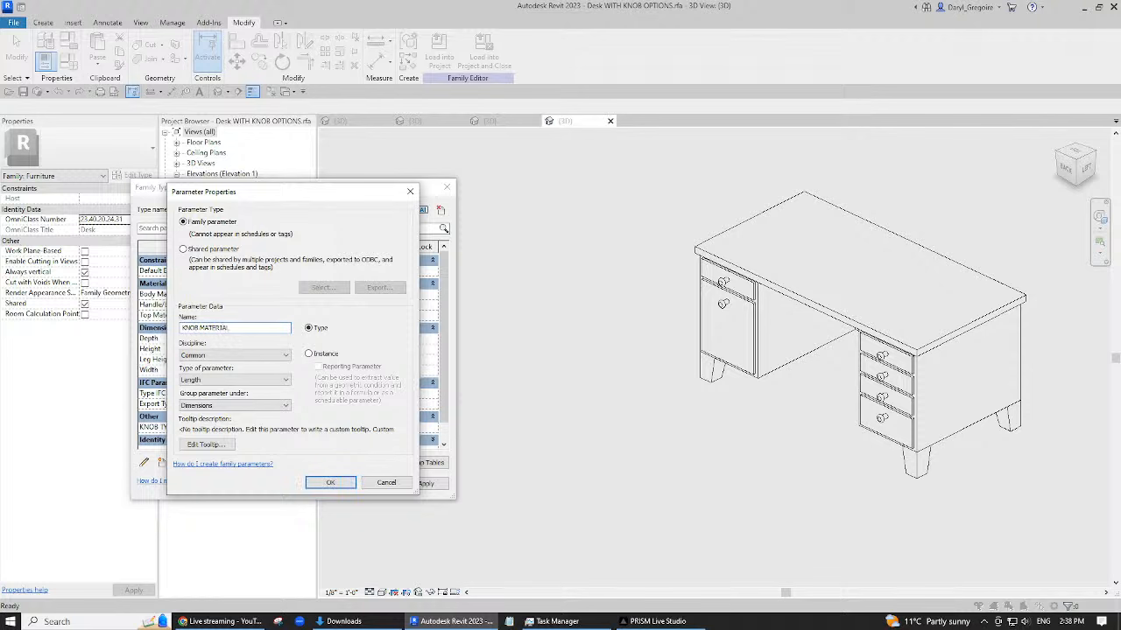
- Make KNOB MATERIAL an instance parameter of type Material and apply the desk's family types
{"action": "left_click", "coordinate": [320, 355]}
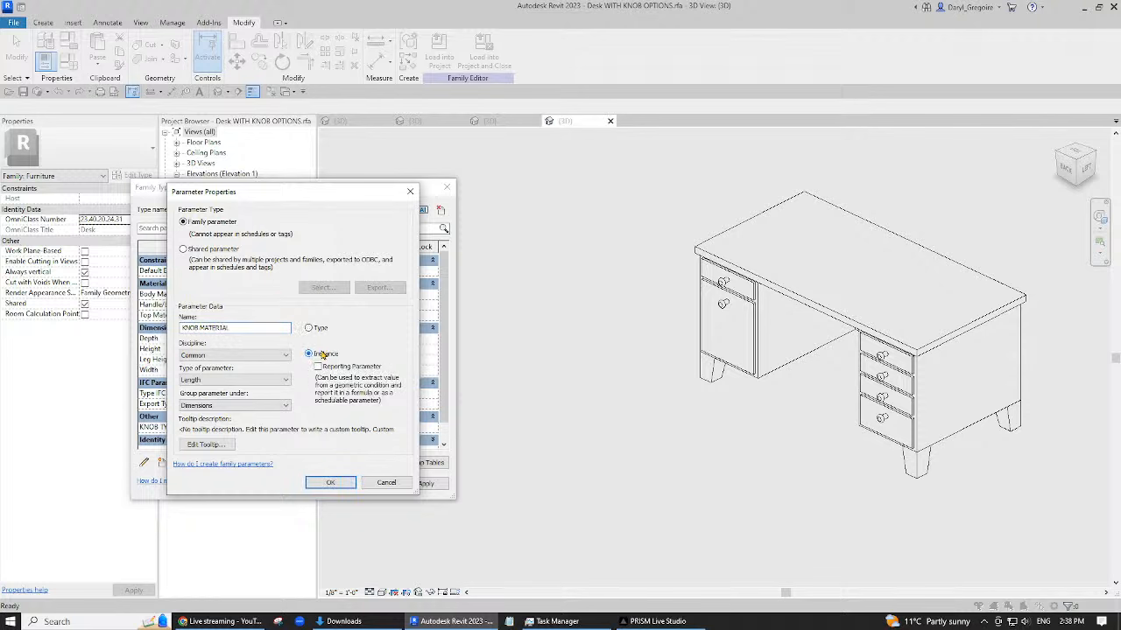
{"action": "left_click", "coordinate": [215, 380]}
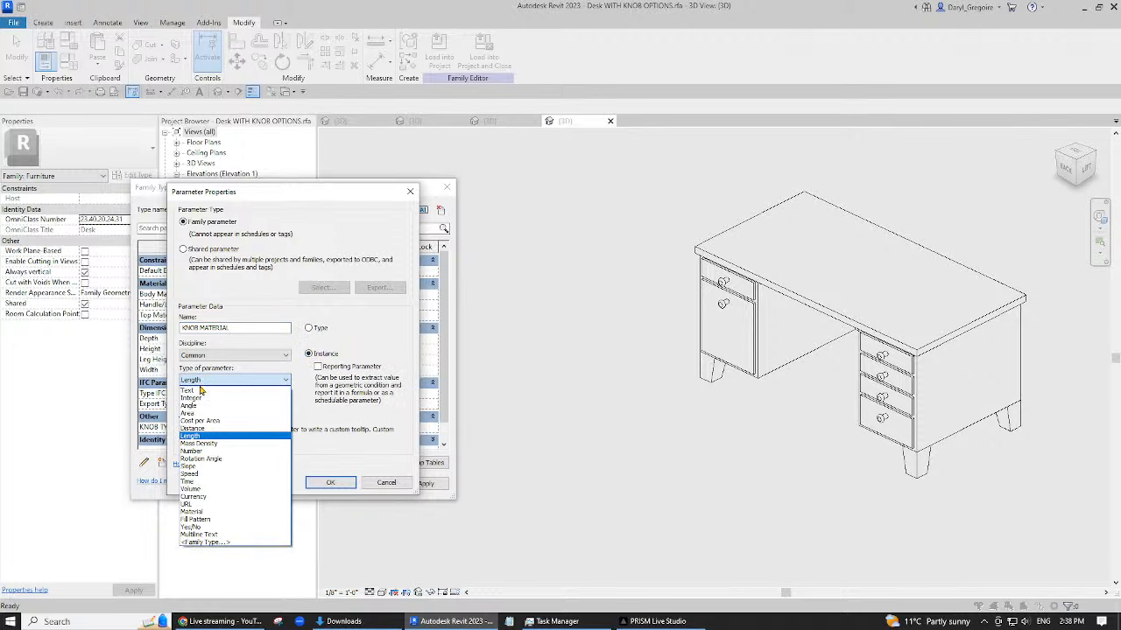
{"action": "left_click", "coordinate": [201, 512]}
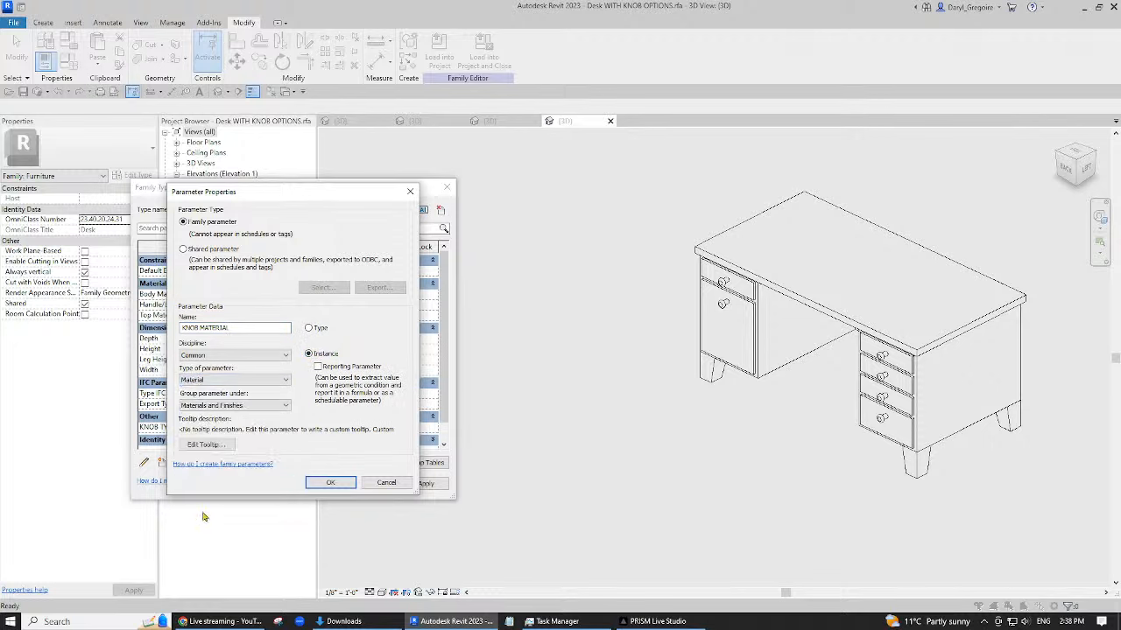
{"action": "left_click", "coordinate": [329, 484]}
{"action": "left_click", "coordinate": [319, 482]}
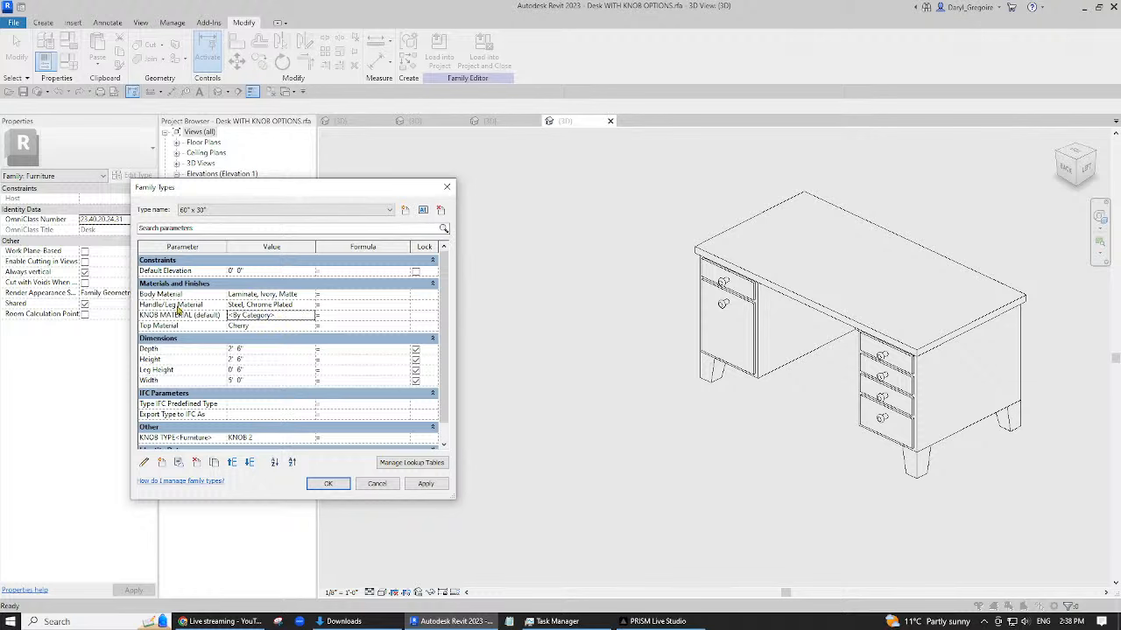
{"action": "left_click", "coordinate": [425, 485]}
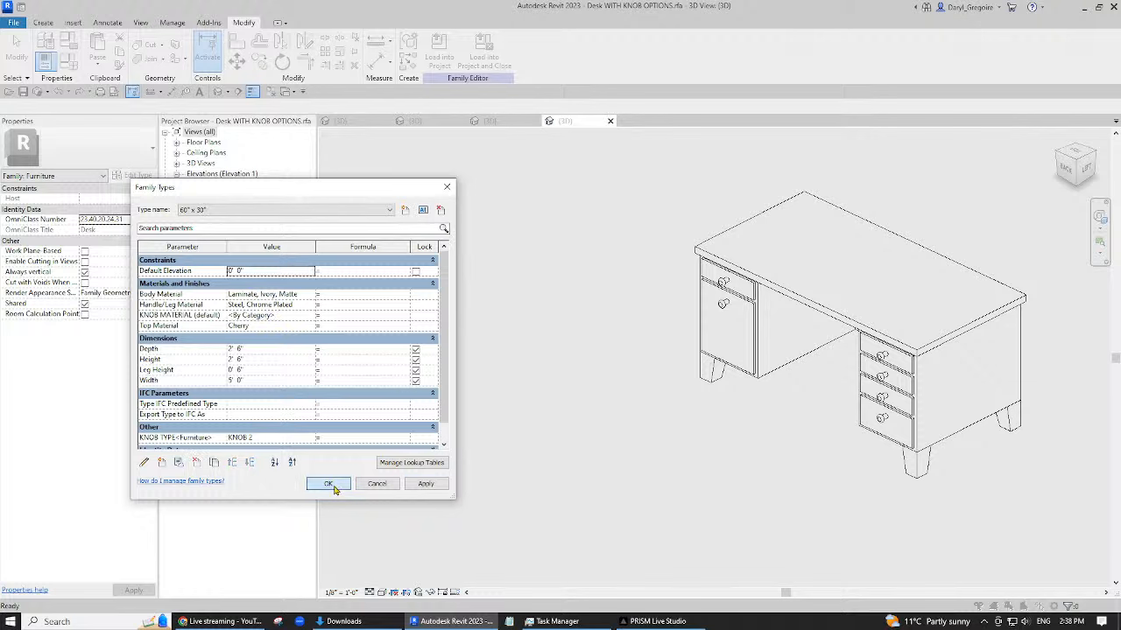
{"action": "left_click", "coordinate": [326, 484]}
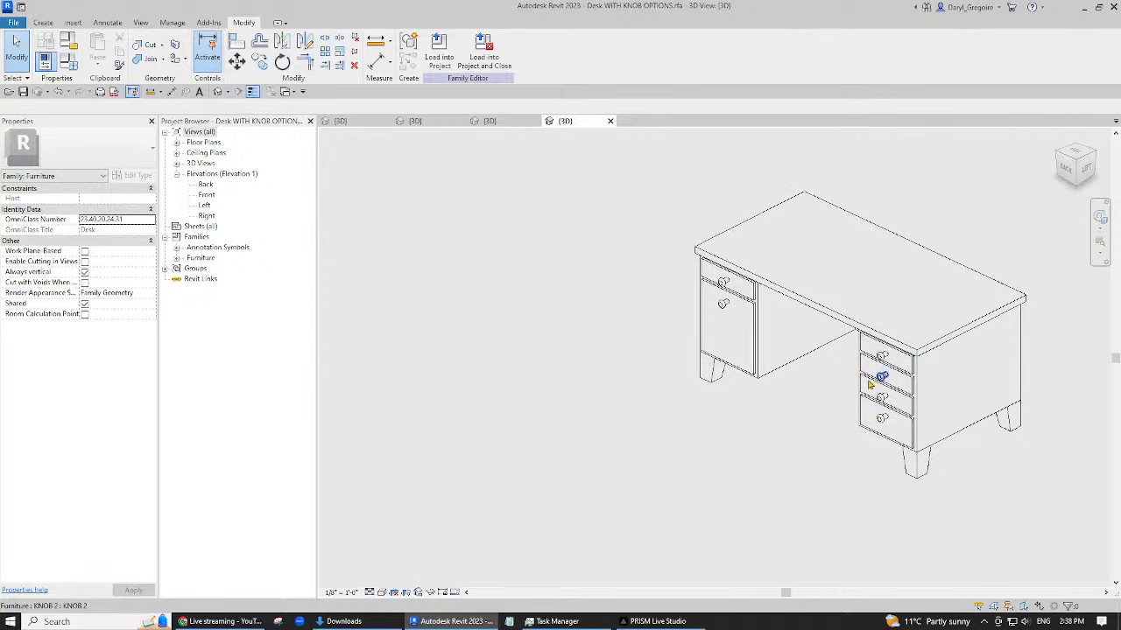
{"action": "left_click", "coordinate": [728, 306]}
{"action": "left_click", "coordinate": [731, 308], "text": "ctrl"}
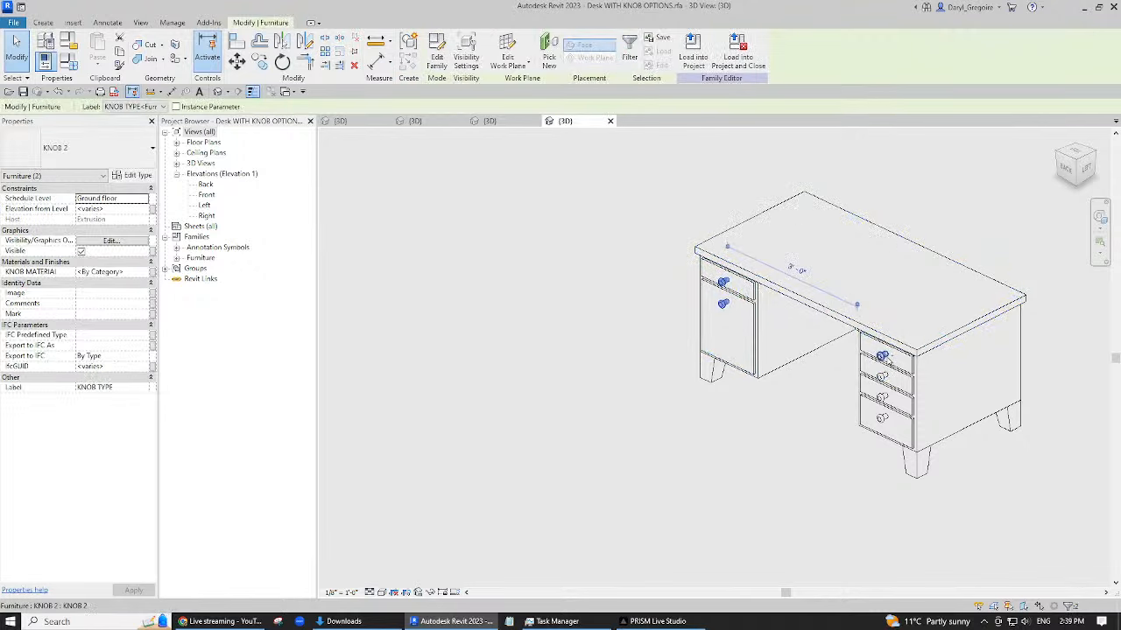
{"action": "left_click", "coordinate": [804, 363]}
{"action": "key", "text": "Escape"}
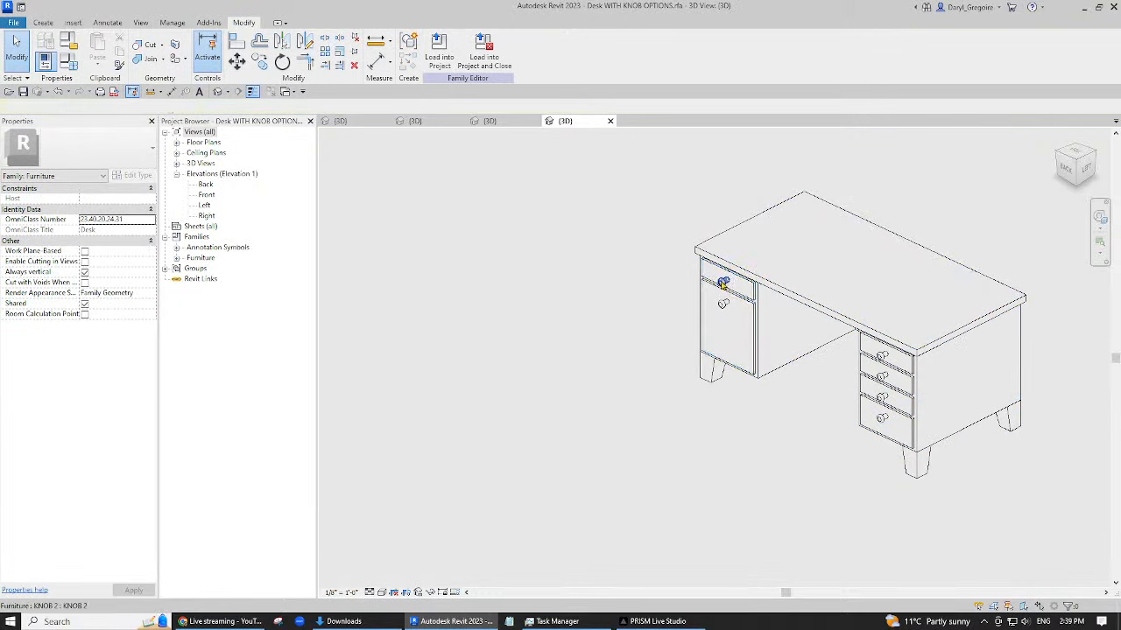
- Associate the material of the upper knob on the two-drawer pedestal with the KNOB MATERIAL family parameter
{"action": "left_click", "coordinate": [723, 283]}
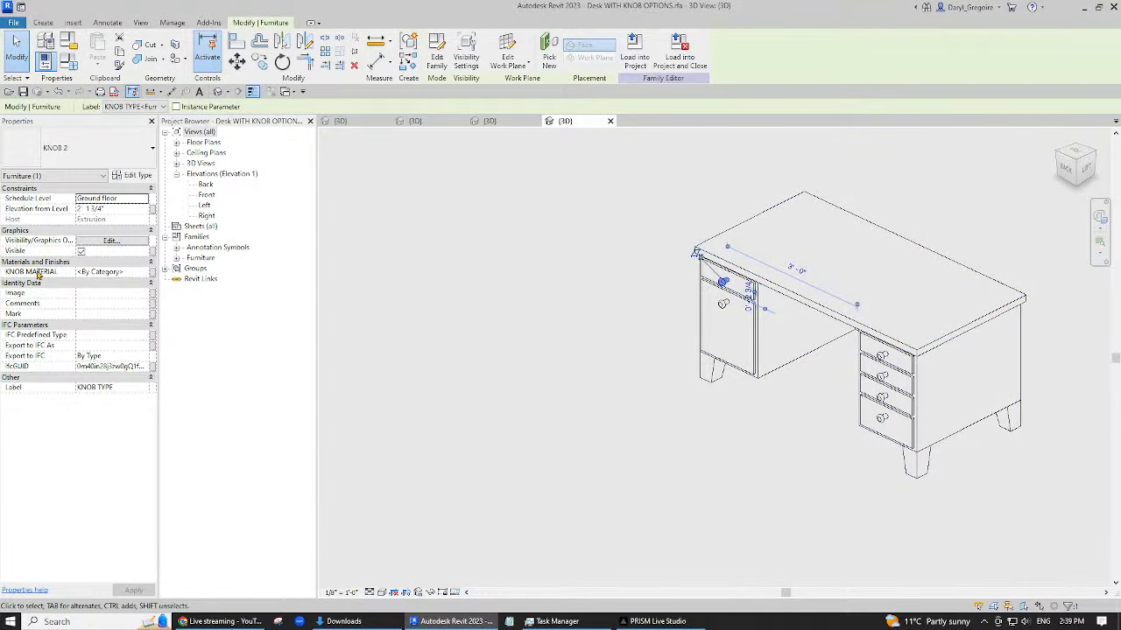
{"action": "left_click", "coordinate": [152, 272]}
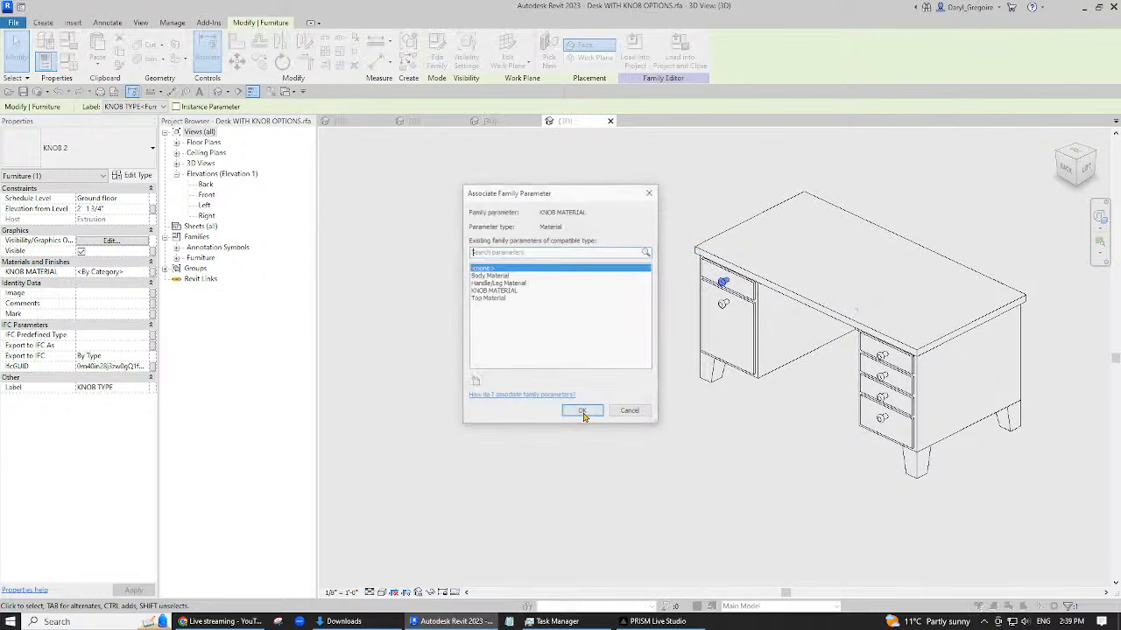
{"action": "left_click", "coordinate": [498, 291]}
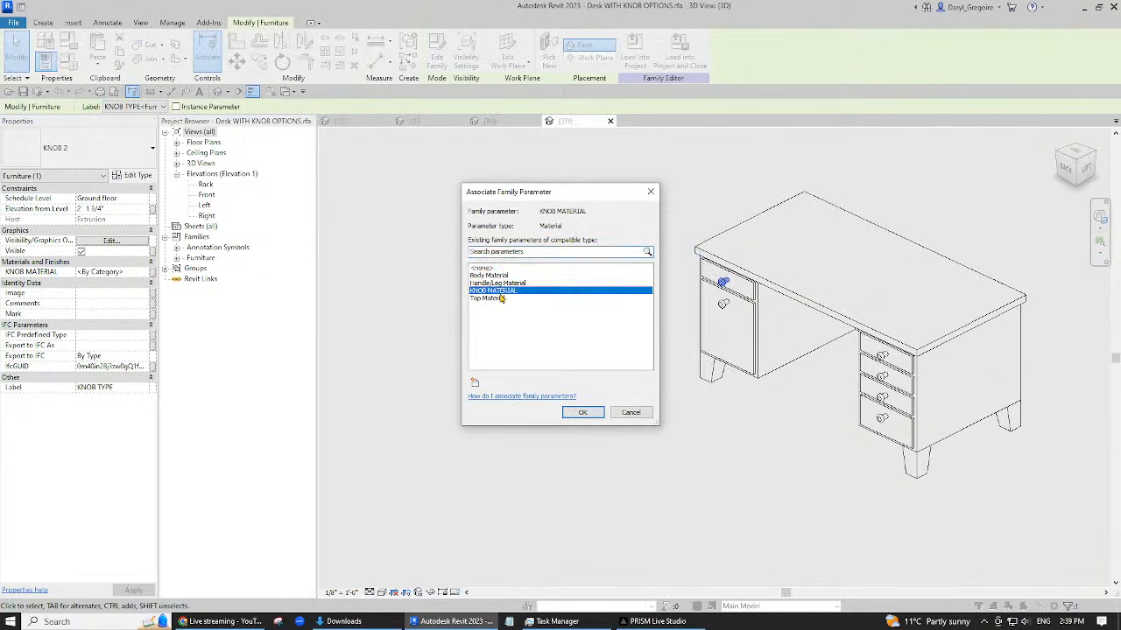
{"action": "left_click", "coordinate": [582, 412]}
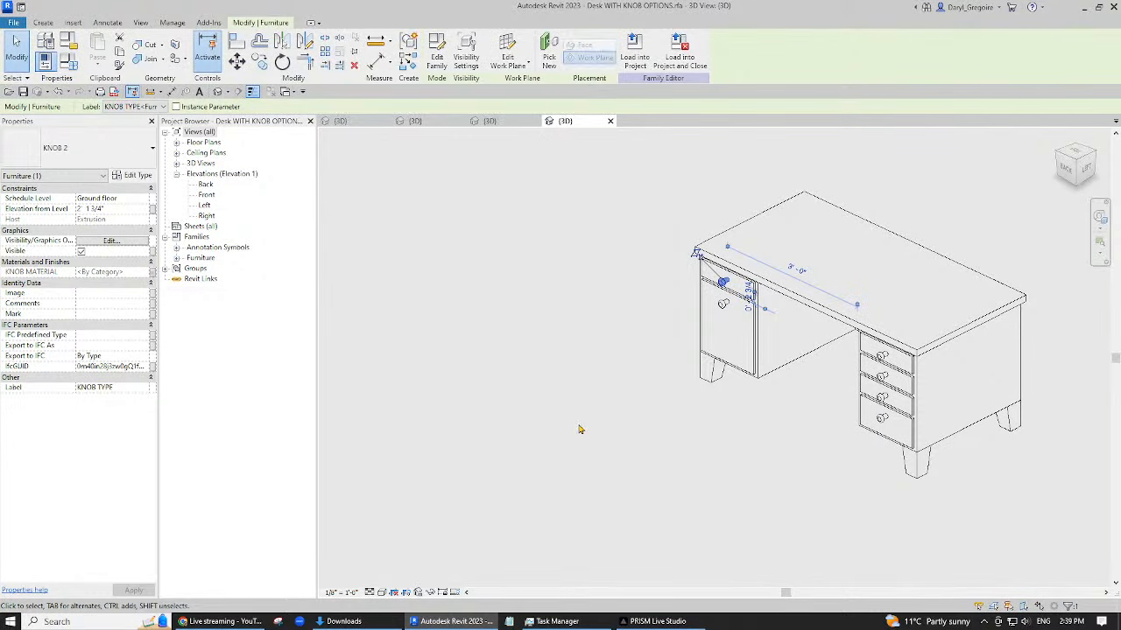
{"action": "left_click", "coordinate": [661, 428]}
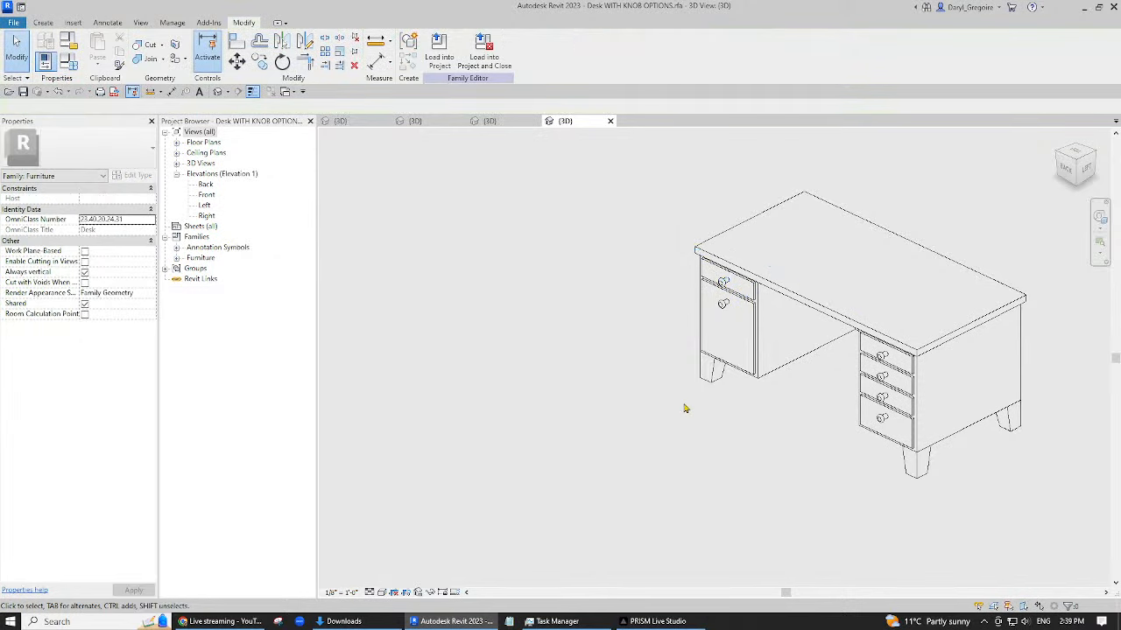
- Select the remaining five drawer knobs together and associate their material with the KNOB MATERIAL family parameter
{"action": "left_click", "coordinate": [723, 305]}
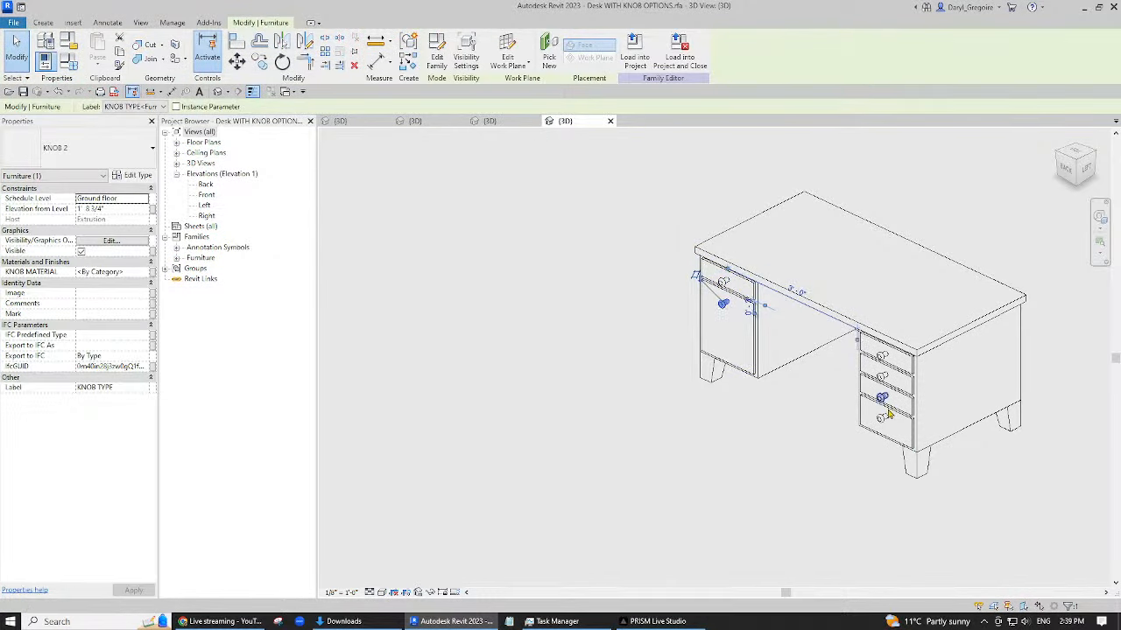
{"action": "left_click", "coordinate": [881, 357], "text": "ctrl"}
{"action": "left_click", "coordinate": [881, 377], "text": "ctrl"}
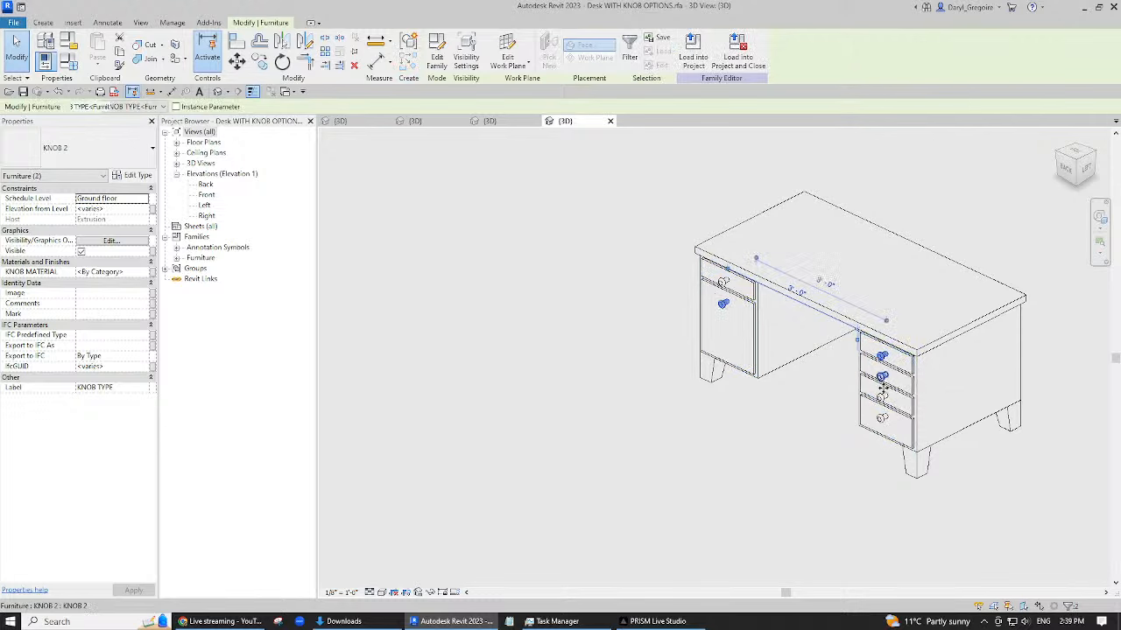
{"action": "left_click", "coordinate": [882, 398], "text": "ctrl"}
{"action": "left_click", "coordinate": [882, 418], "text": "ctrl"}
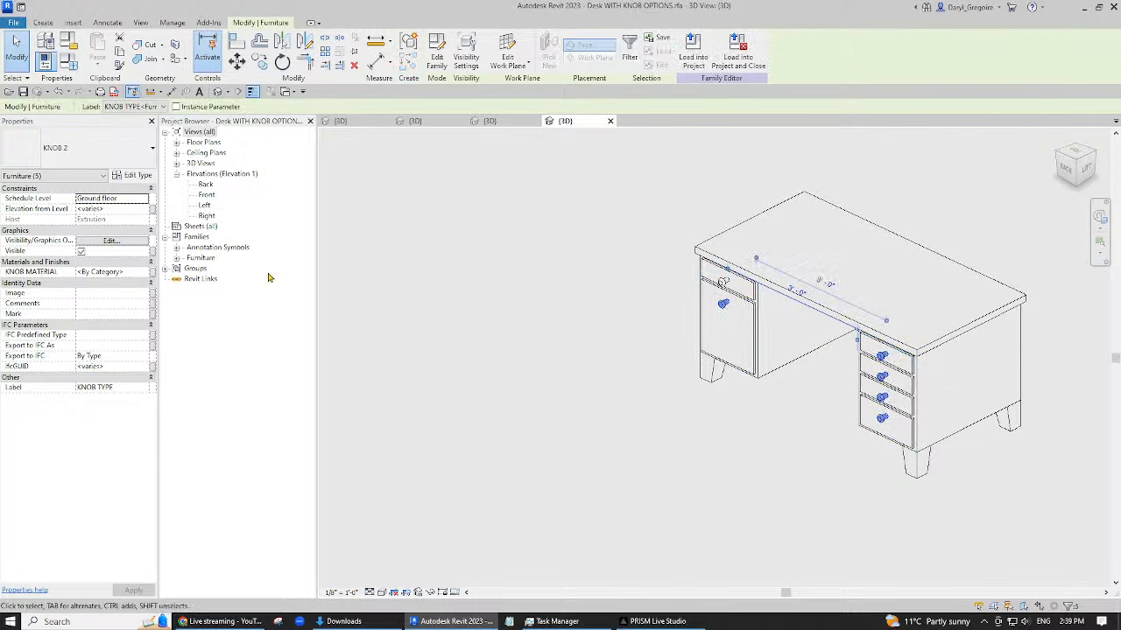
{"action": "left_click", "coordinate": [151, 273]}
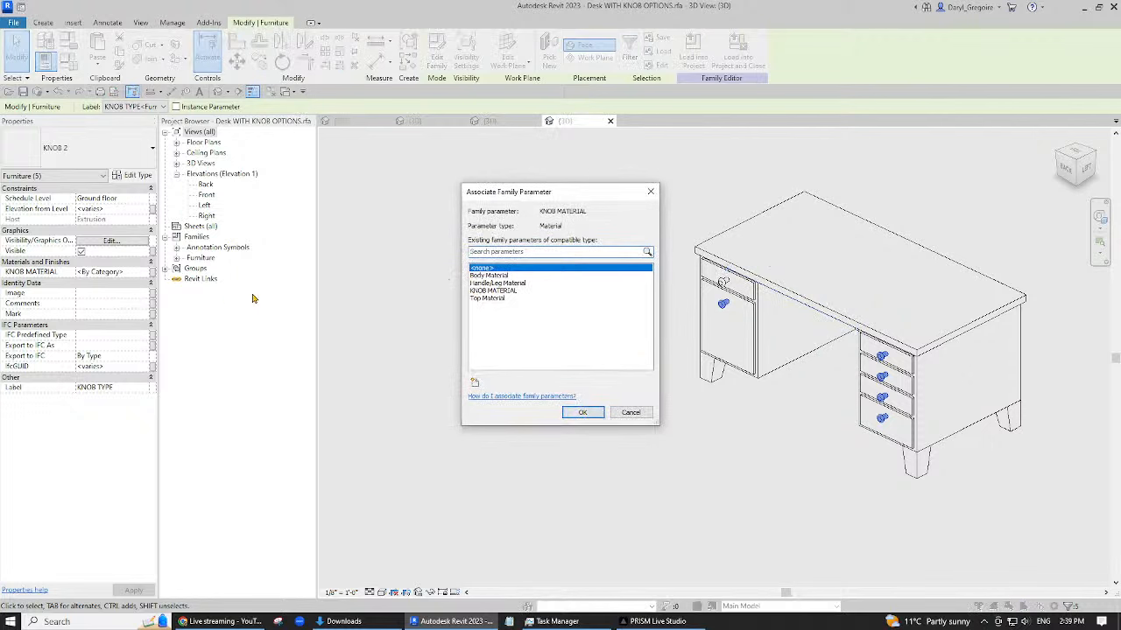
{"action": "left_click", "coordinate": [494, 291]}
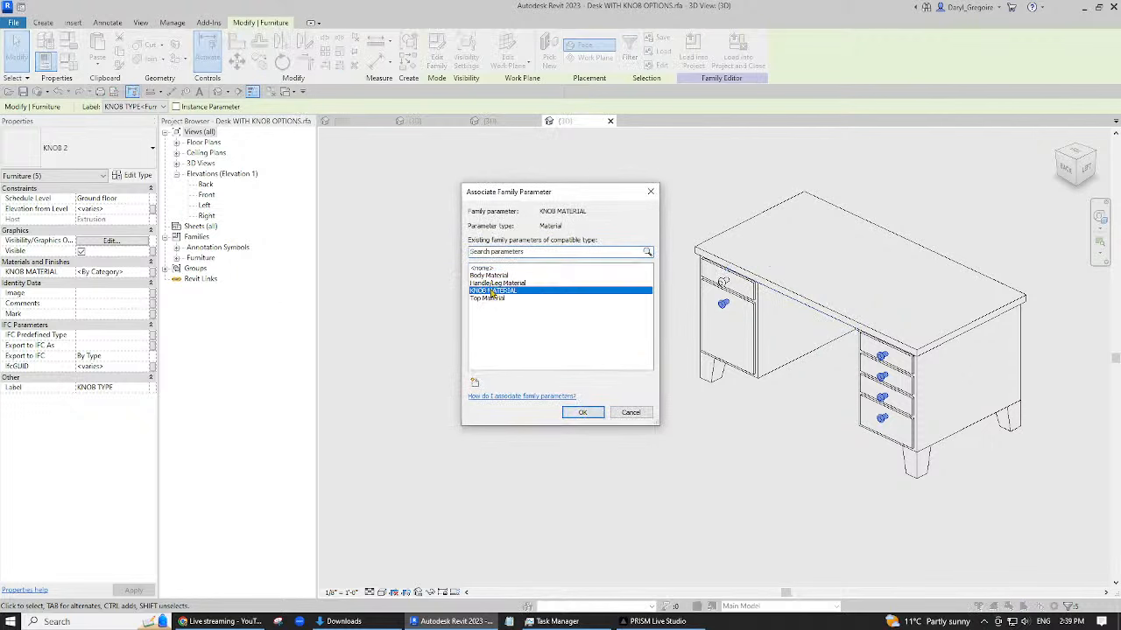
{"action": "left_click", "coordinate": [582, 412]}
{"action": "left_click", "coordinate": [690, 468]}
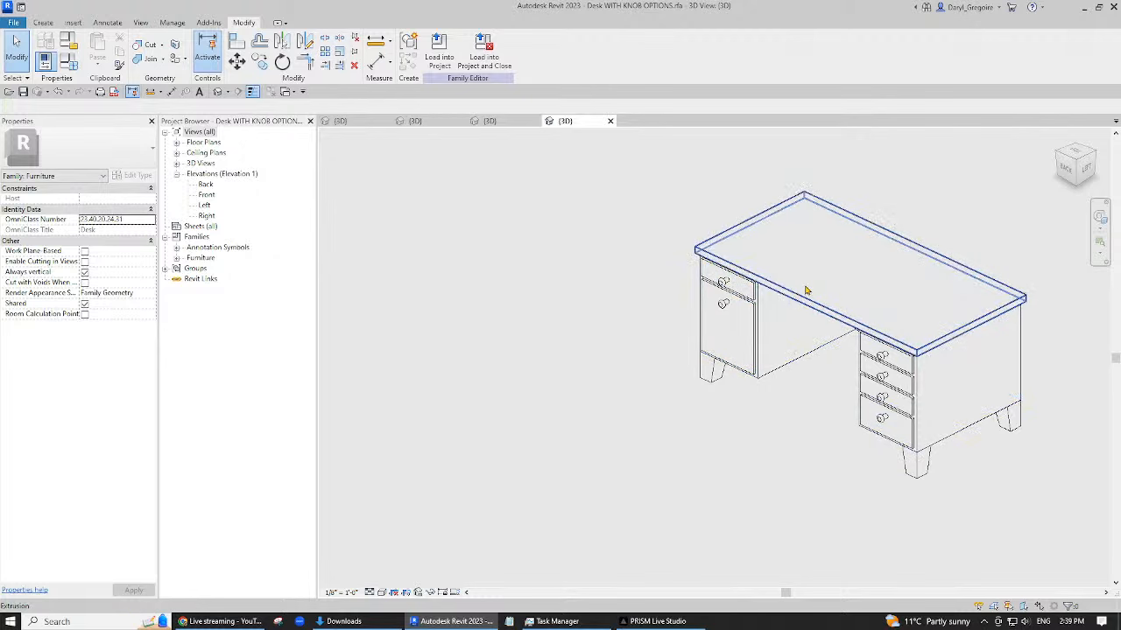
- Set the desk family's Top Material to By Category in the family types and apply the change
{"action": "key", "text": "f"}
{"action": "key", "text": "t"}
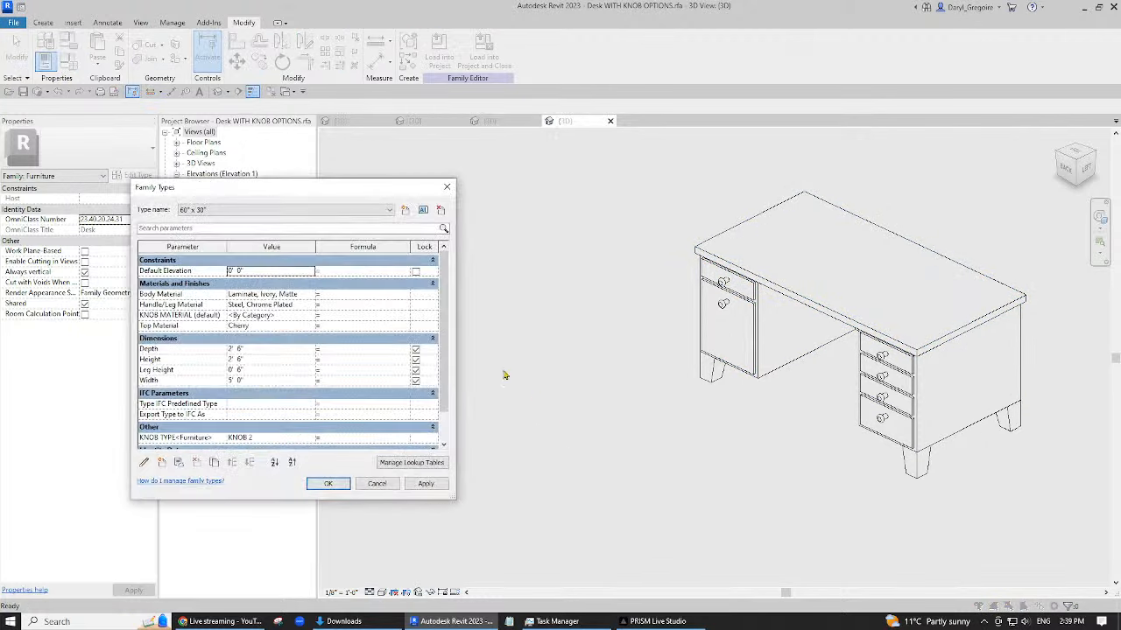
{"action": "left_click", "coordinate": [196, 324]}
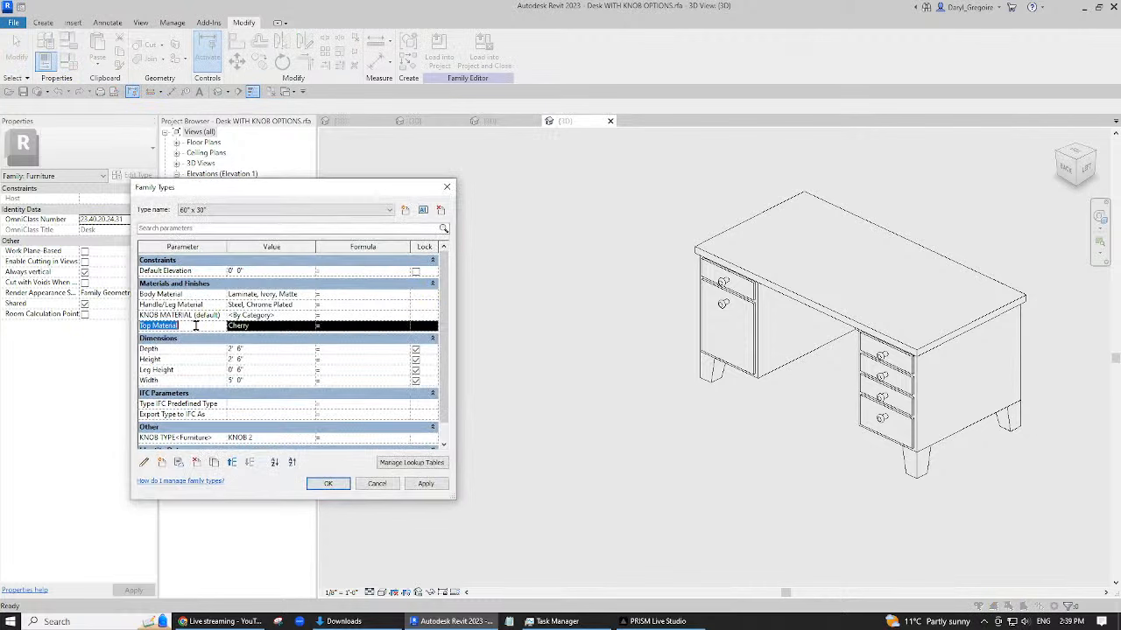
{"action": "left_click", "coordinate": [309, 326]}
{"action": "left_click", "coordinate": [309, 327]}
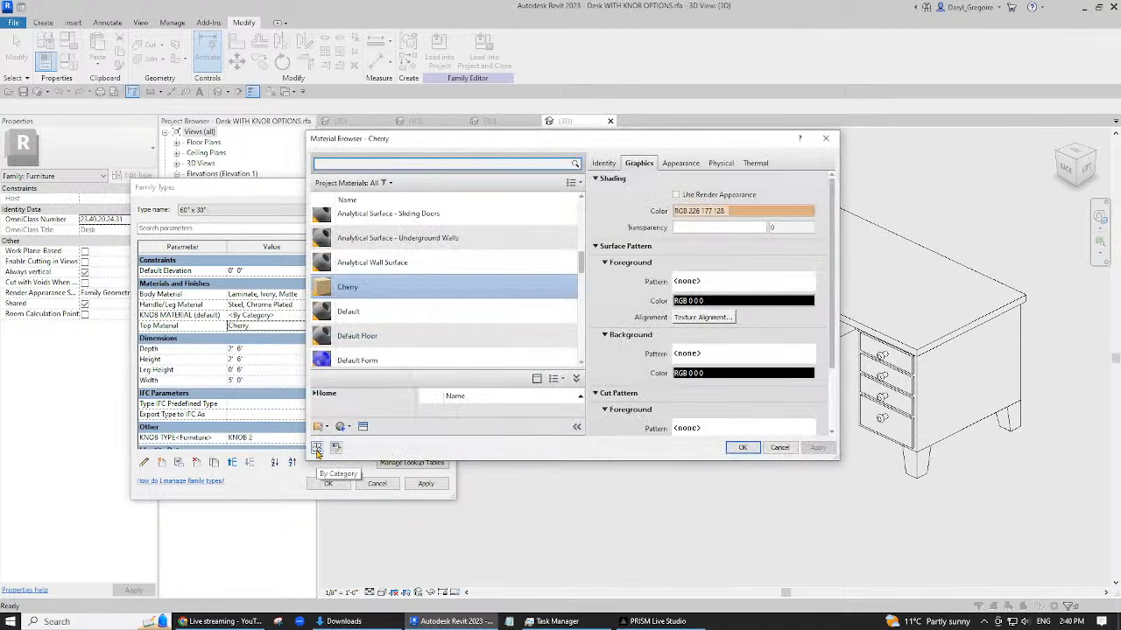
{"action": "left_click", "coordinate": [316, 449]}
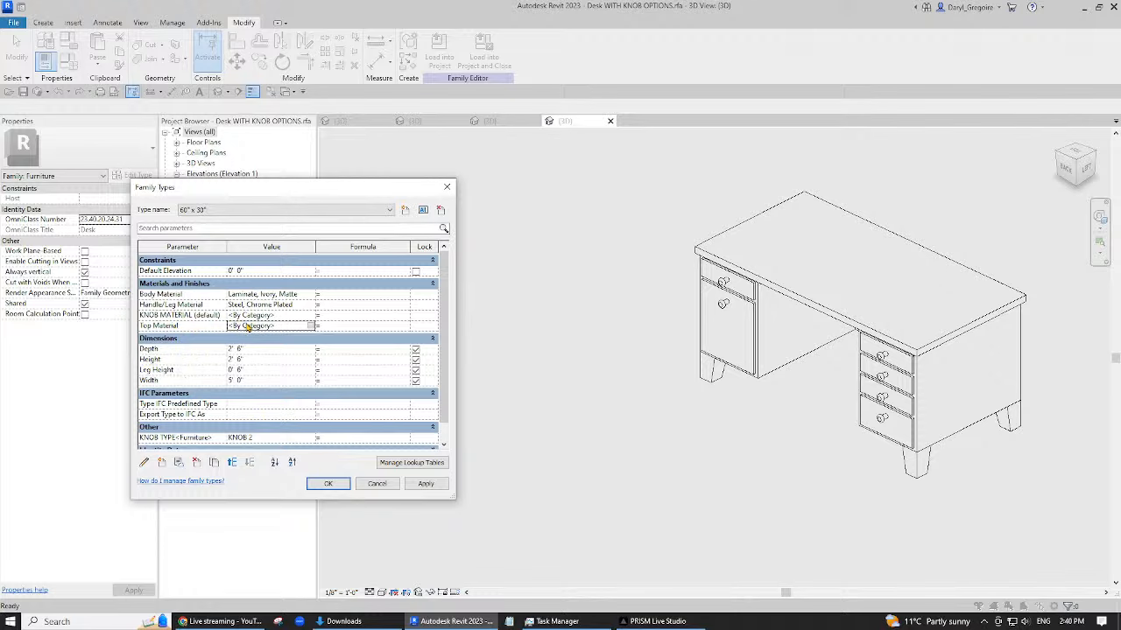
{"action": "left_click", "coordinate": [438, 486]}
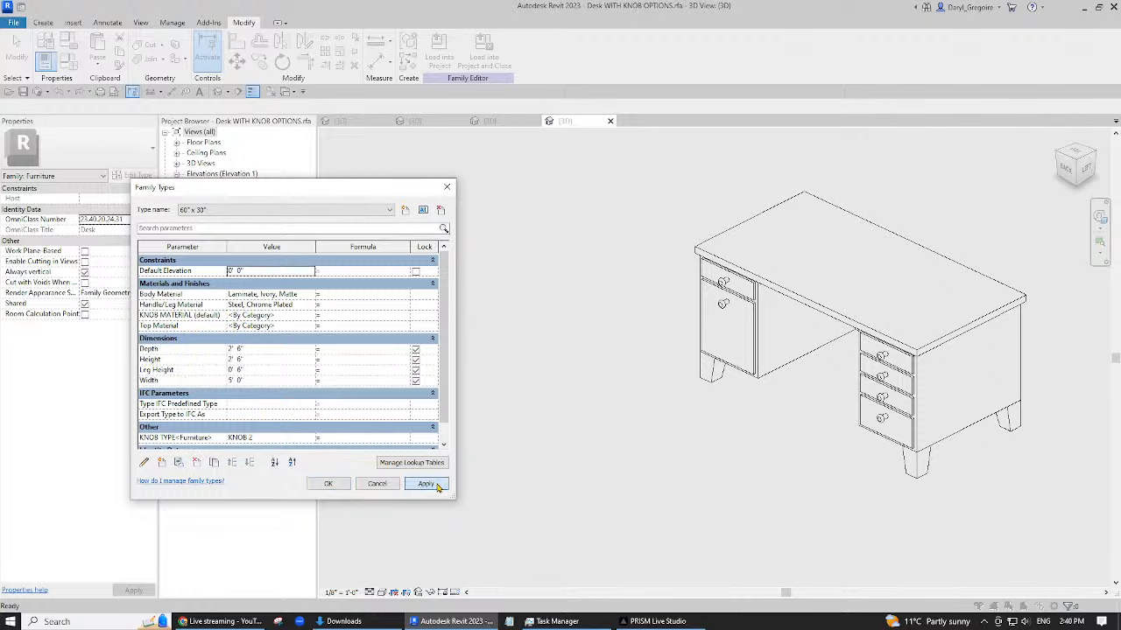
{"action": "left_click", "coordinate": [348, 484]}
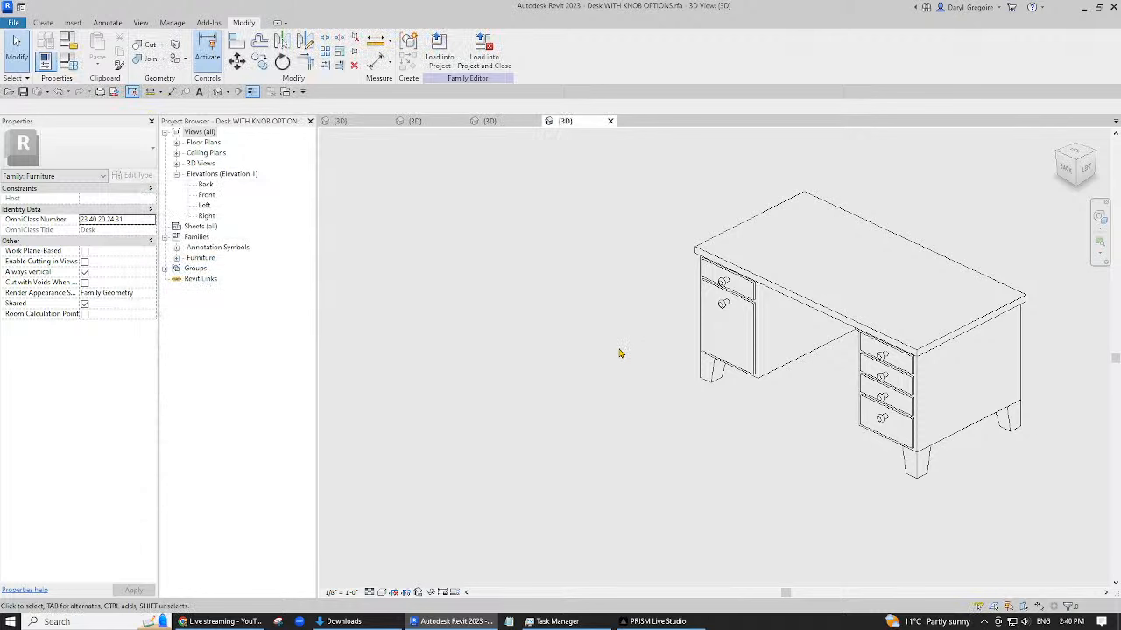
- Save the Desk WITH KNOB OPTIONS family and load it into Project1 only
{"action": "left_click", "coordinate": [25, 91]}
{"action": "left_click", "coordinate": [341, 121]}
{"action": "scroll", "coordinate": [484, 456], "scroll_direction": "down", "scroll_amount": 2}
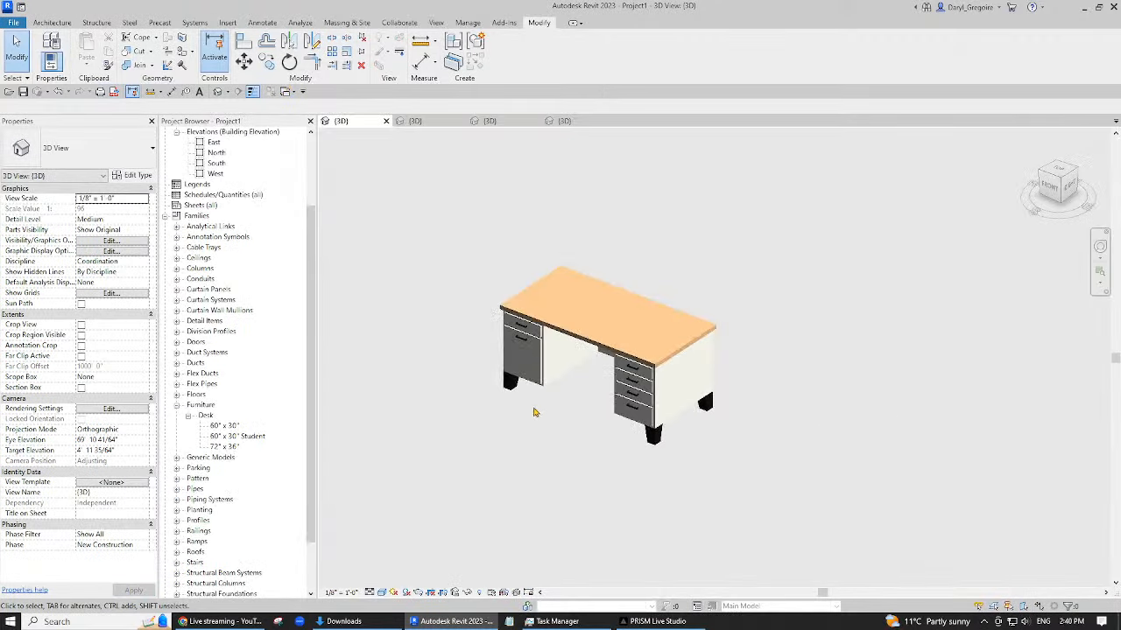
{"action": "left_click", "coordinate": [565, 120]}
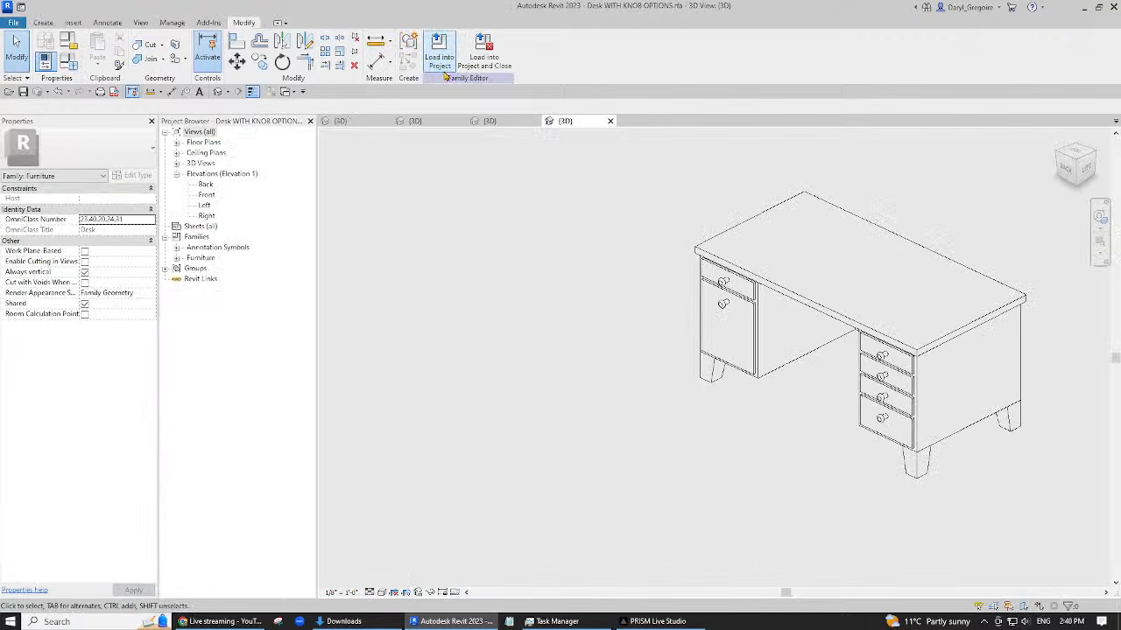
{"action": "left_click", "coordinate": [439, 48]}
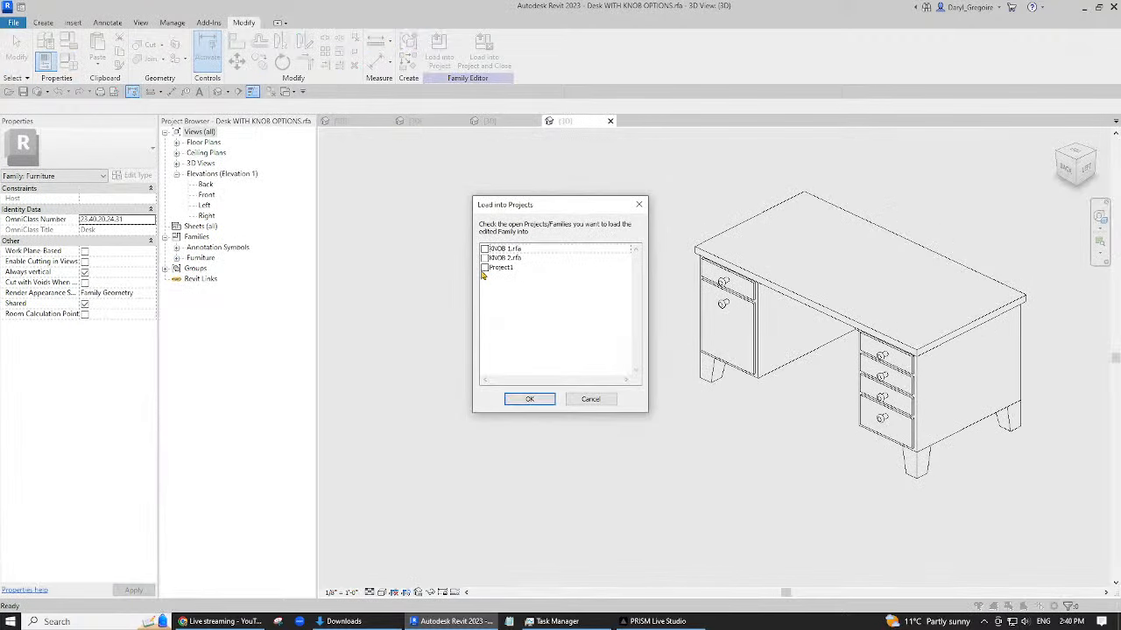
{"action": "left_click", "coordinate": [486, 268]}
{"action": "left_click", "coordinate": [537, 400]}
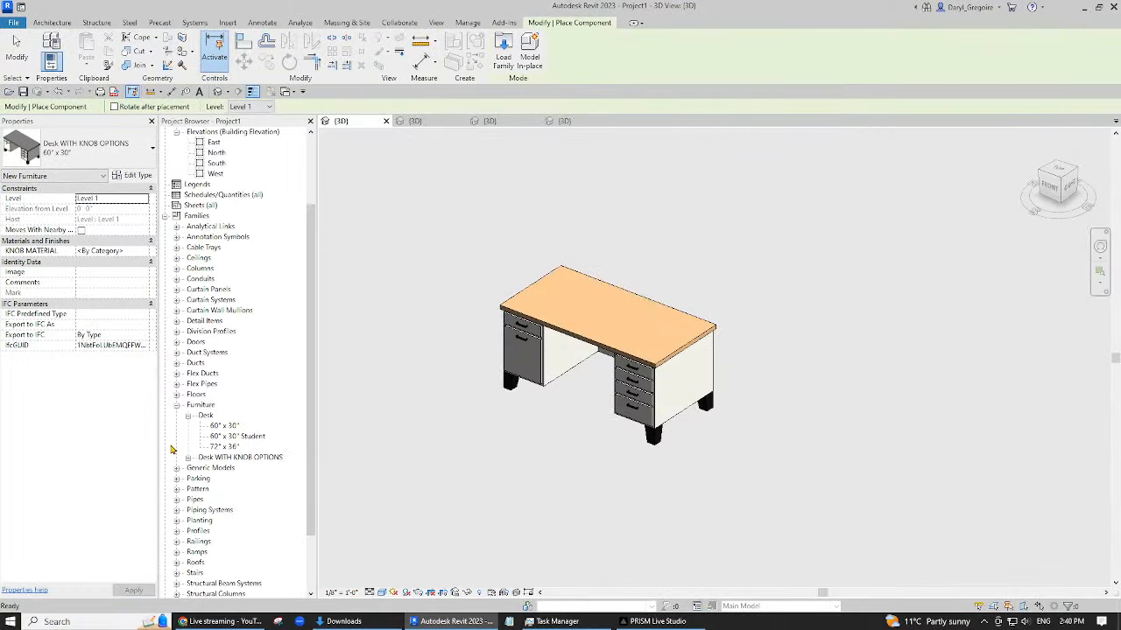
- Rotate a 60" x 30" Desk WITH KNOB OPTIONS to match the original desk and place it alongside
{"action": "key", "text": "space"}
{"action": "key", "text": "space"}
{"action": "key", "text": "space"}
{"action": "key", "text": "space"}
{"action": "key", "text": "space"}
{"action": "key", "text": "space"}
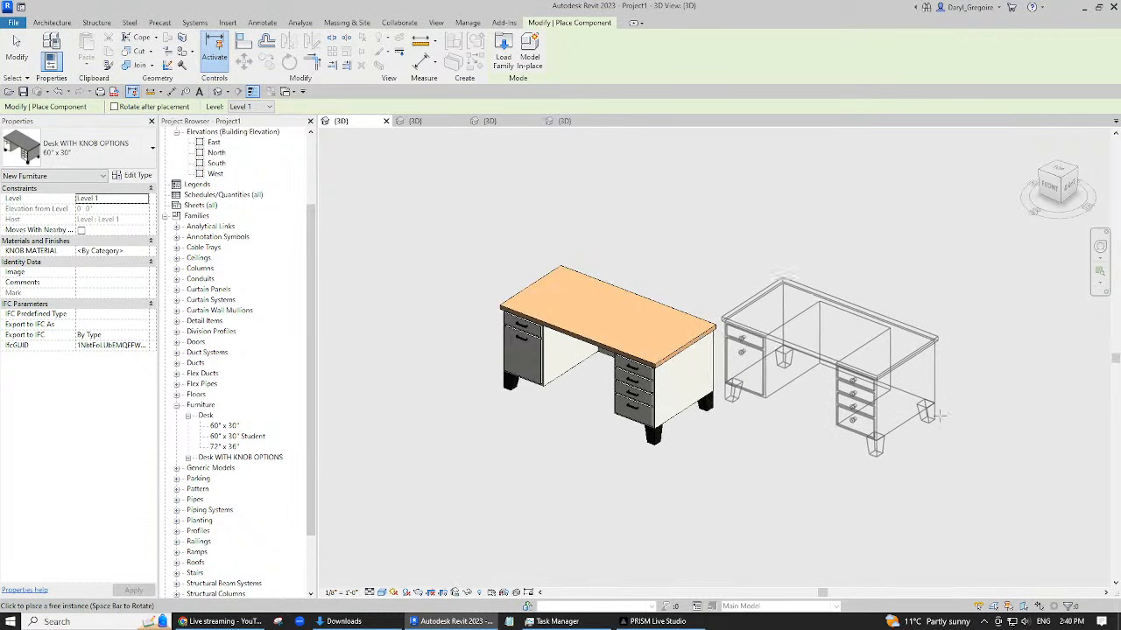
{"action": "left_click", "coordinate": [963, 394]}
{"action": "key", "text": "Escape"}
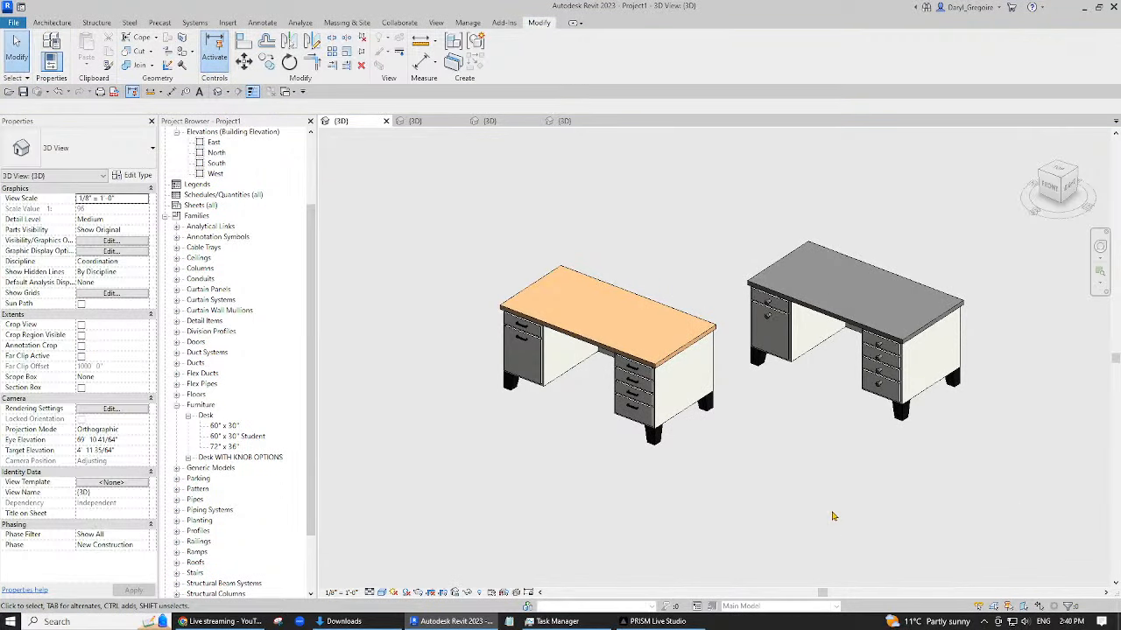
- Move the original desk farther away from the new desk and inspect the new desk's knobs up close
{"action": "middle_click_drag", "start_coordinate": [833, 516], "coordinate": [767, 508]}
{"action": "left_click_drag", "start_coordinate": [606, 356], "coordinate": [492, 237]}
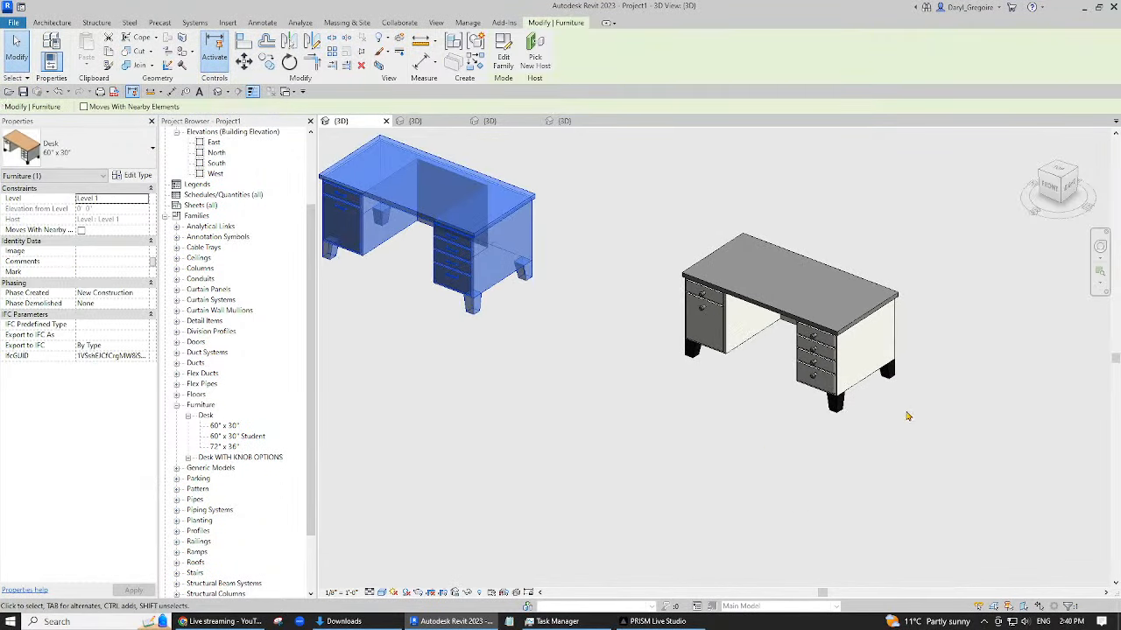
{"action": "scroll", "coordinate": [896, 394], "scroll_direction": "up", "scroll_amount": 2}
{"action": "scroll", "coordinate": [660, 268], "scroll_direction": "up", "scroll_amount": 1}
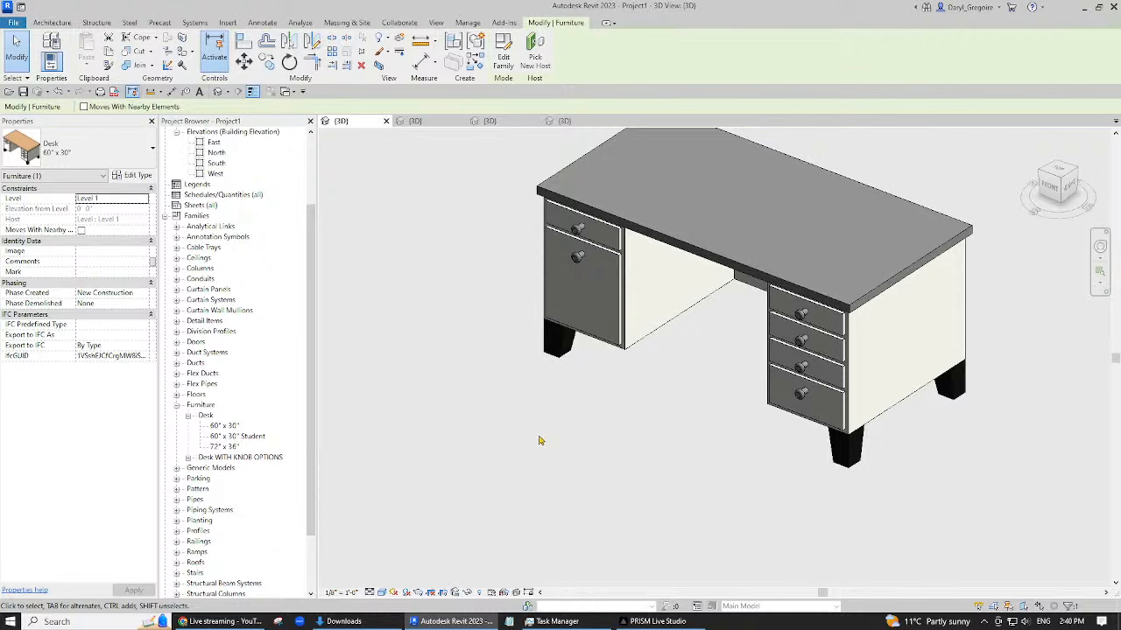
{"action": "scroll", "coordinate": [536, 446], "scroll_direction": "down", "scroll_amount": 2}
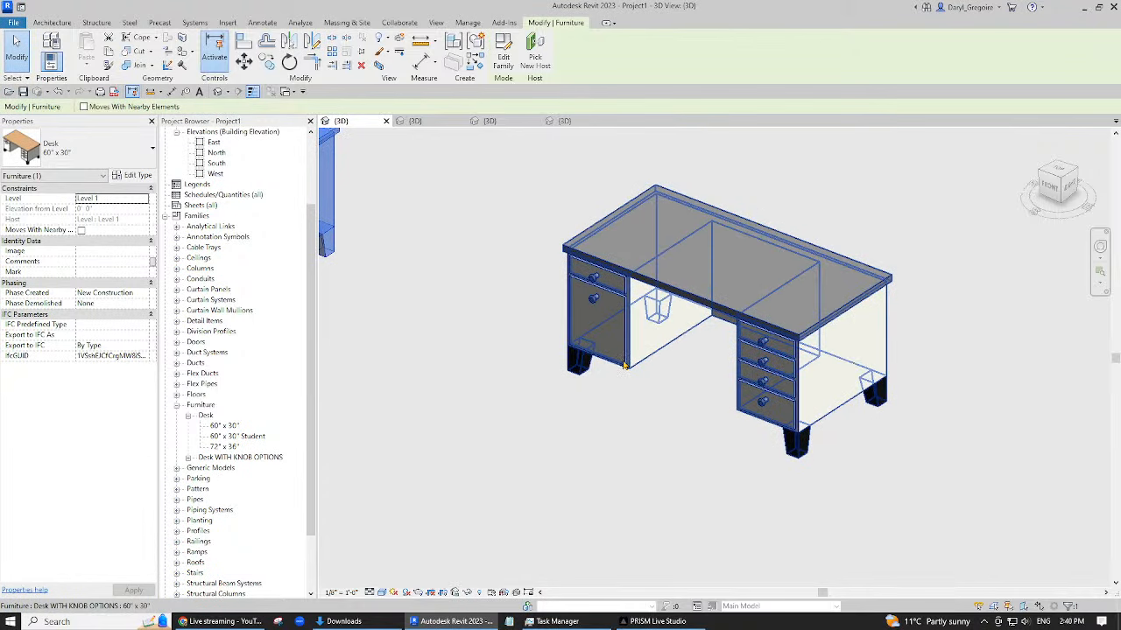
- Set the KNOB MATERIAL of the placed Desk WITH KNOB OPTIONS instance to Earth
{"action": "left_click", "coordinate": [624, 366]}
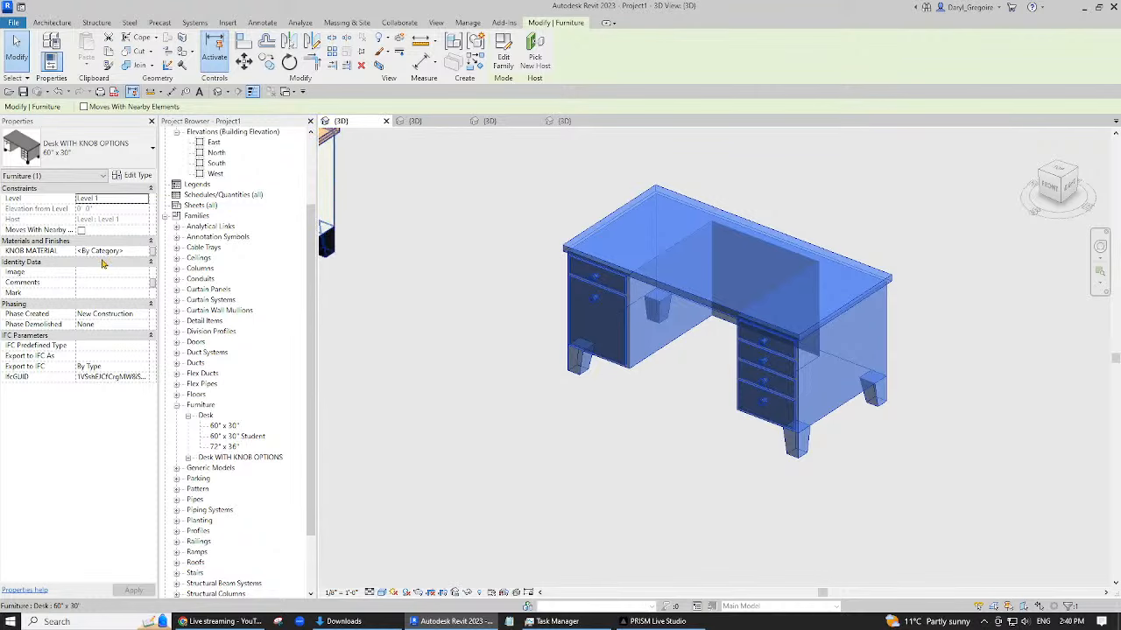
{"action": "left_click", "coordinate": [148, 253]}
{"action": "left_click", "coordinate": [146, 251]}
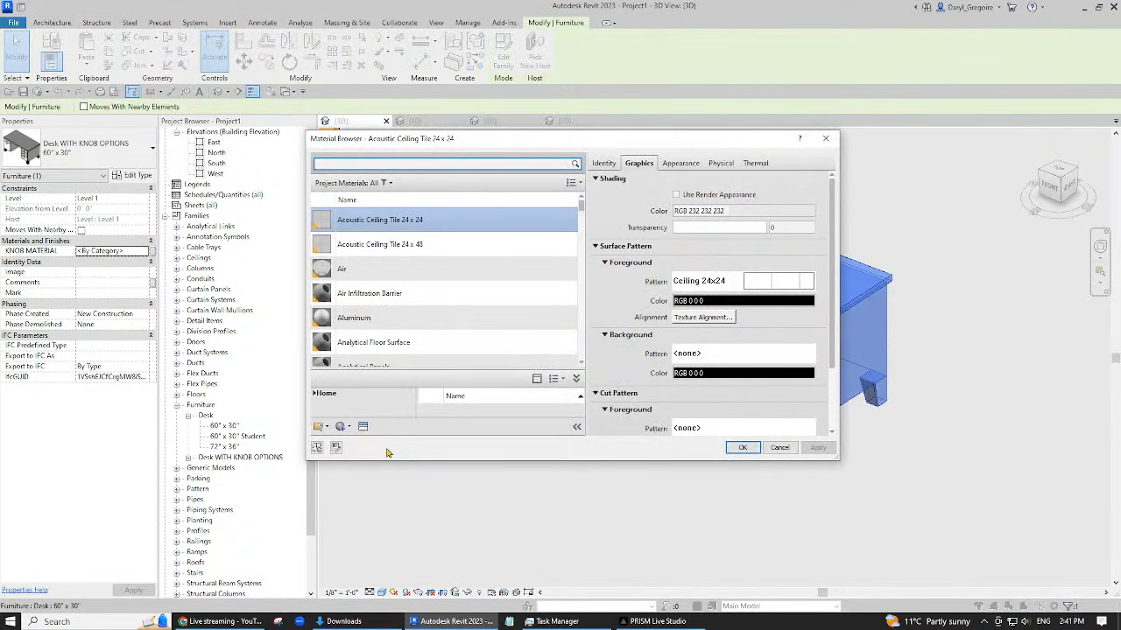
{"action": "scroll", "coordinate": [407, 336], "scroll_direction": "down", "scroll_amount": 4}
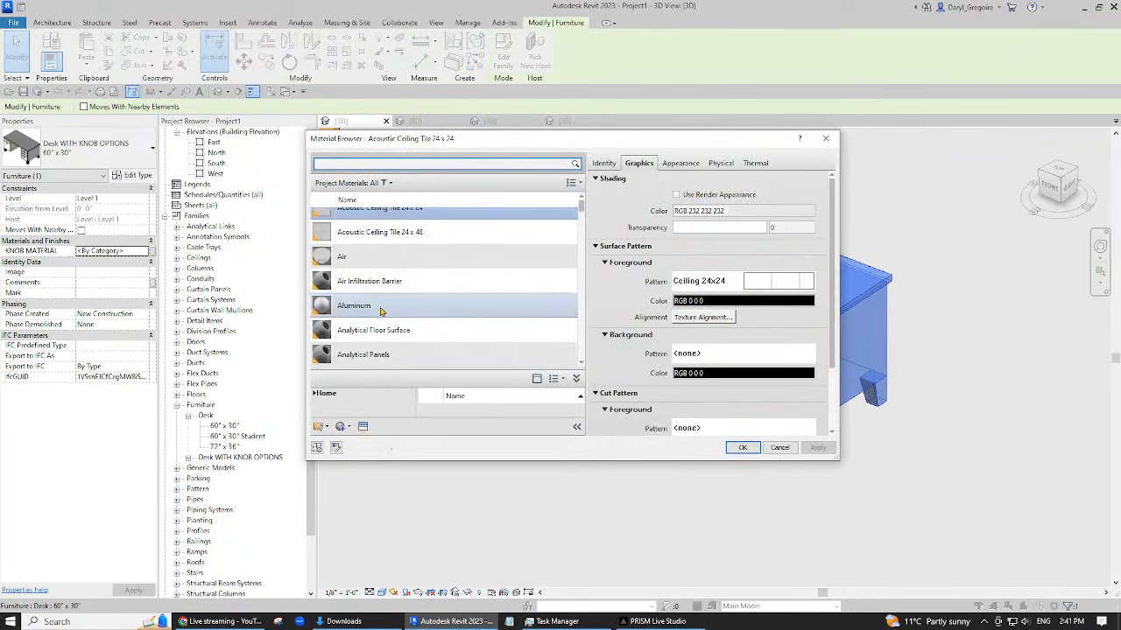
{"action": "scroll", "coordinate": [407, 336], "scroll_direction": "down", "scroll_amount": 8}
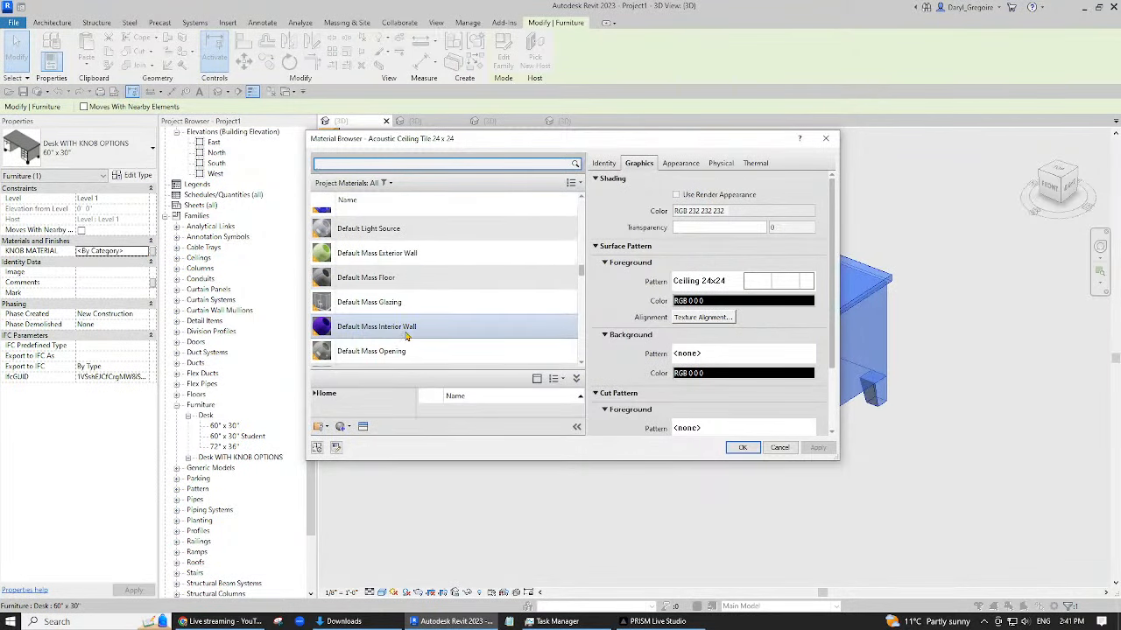
{"action": "scroll", "coordinate": [390, 302], "scroll_direction": "down", "scroll_amount": 4}
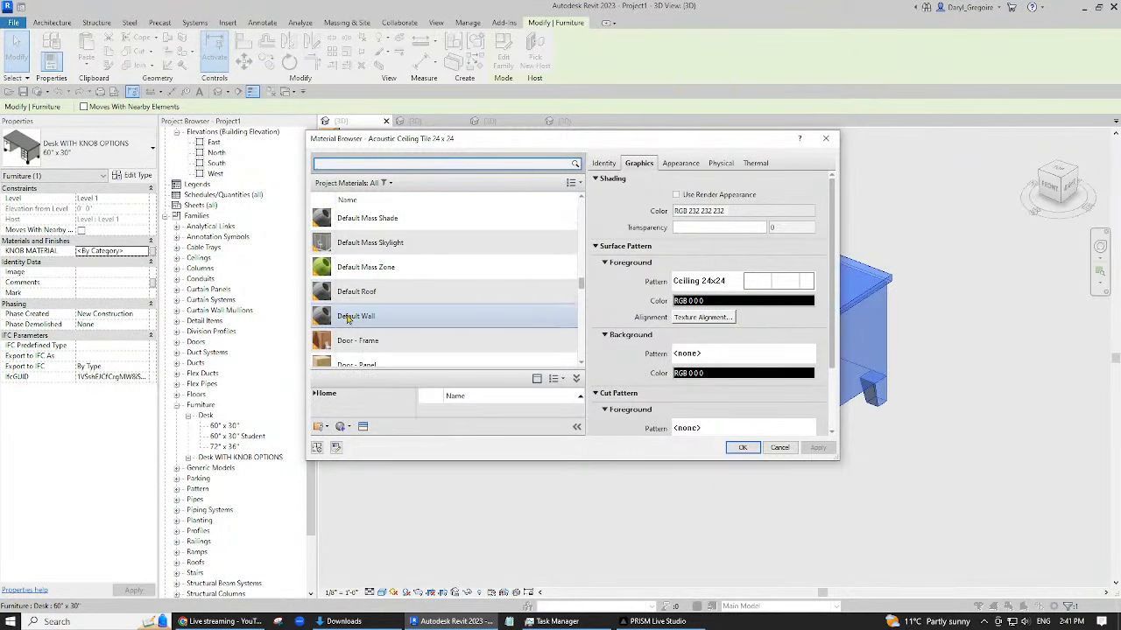
{"action": "scroll", "coordinate": [398, 311], "scroll_direction": "down", "scroll_amount": 1}
{"action": "left_click", "coordinate": [385, 260]}
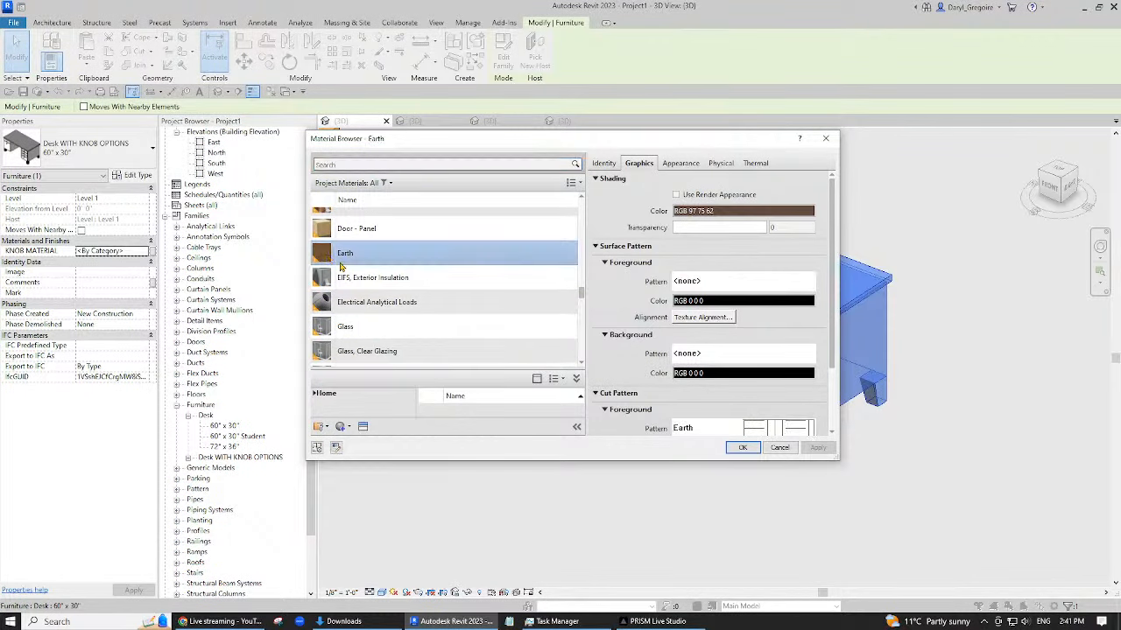
{"action": "left_click", "coordinate": [742, 448]}
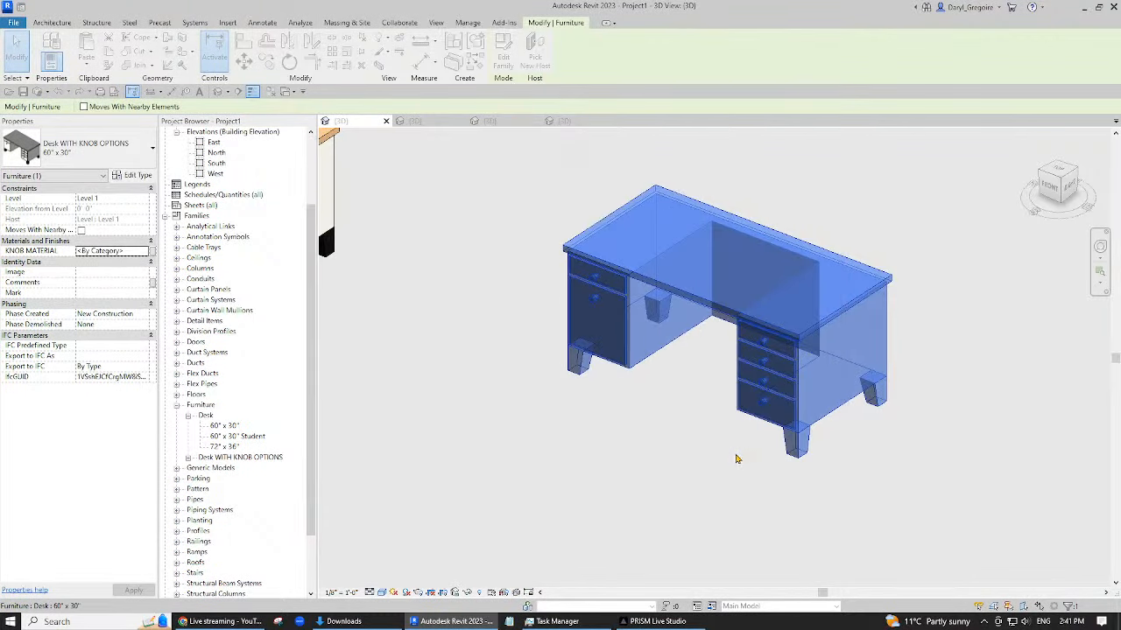
- Deselect the Desk WITH KNOB OPTIONS instance and inspect its drawer knobs up close with the new material
{"action": "left_click", "coordinate": [661, 472]}
{"action": "scroll", "coordinate": [727, 368], "scroll_direction": "up", "scroll_amount": 6}
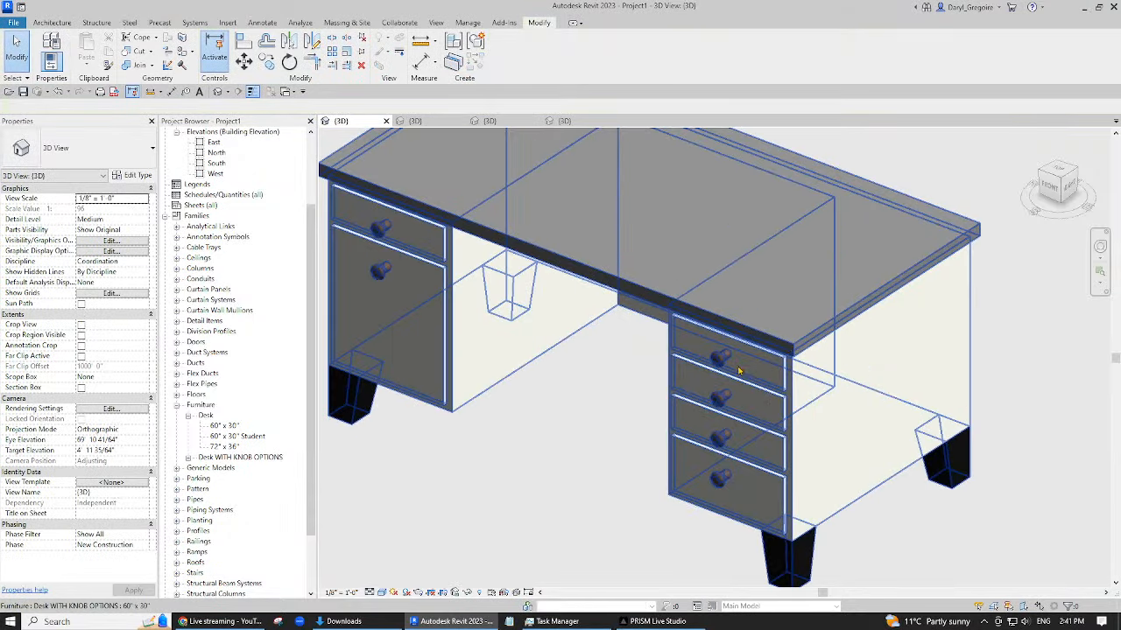
{"action": "scroll", "coordinate": [563, 369], "scroll_direction": "down", "scroll_amount": 6}
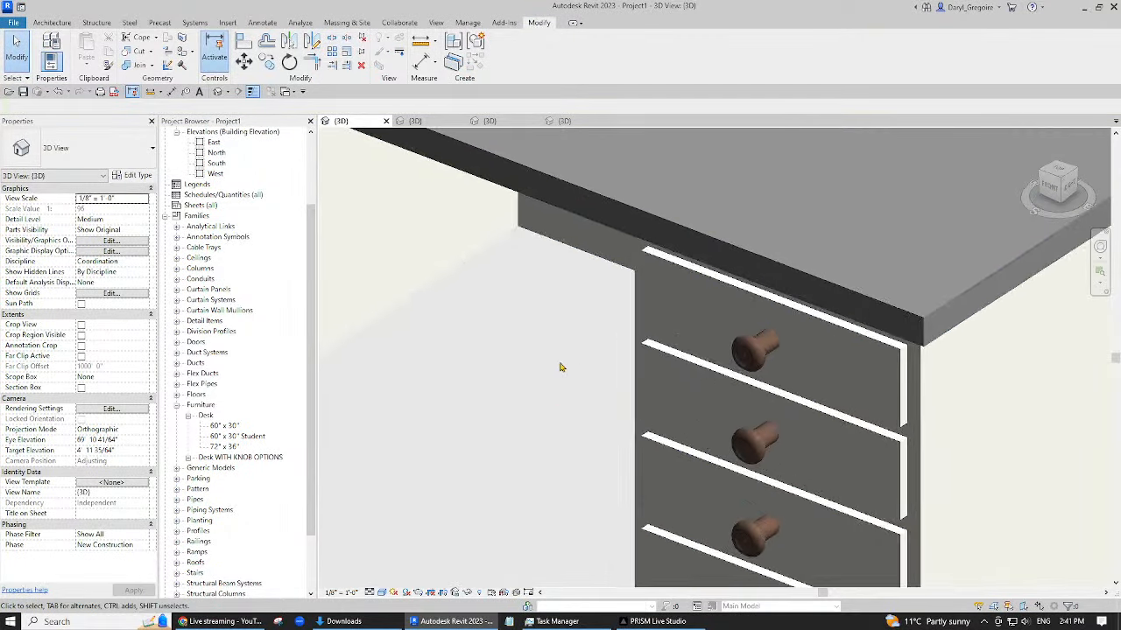
- Review the type properties of the placed Desk WITH KNOB OPTIONS to find its KNOB TYPE parameter, and leave them unchanged
{"action": "left_click", "coordinate": [568, 300]}
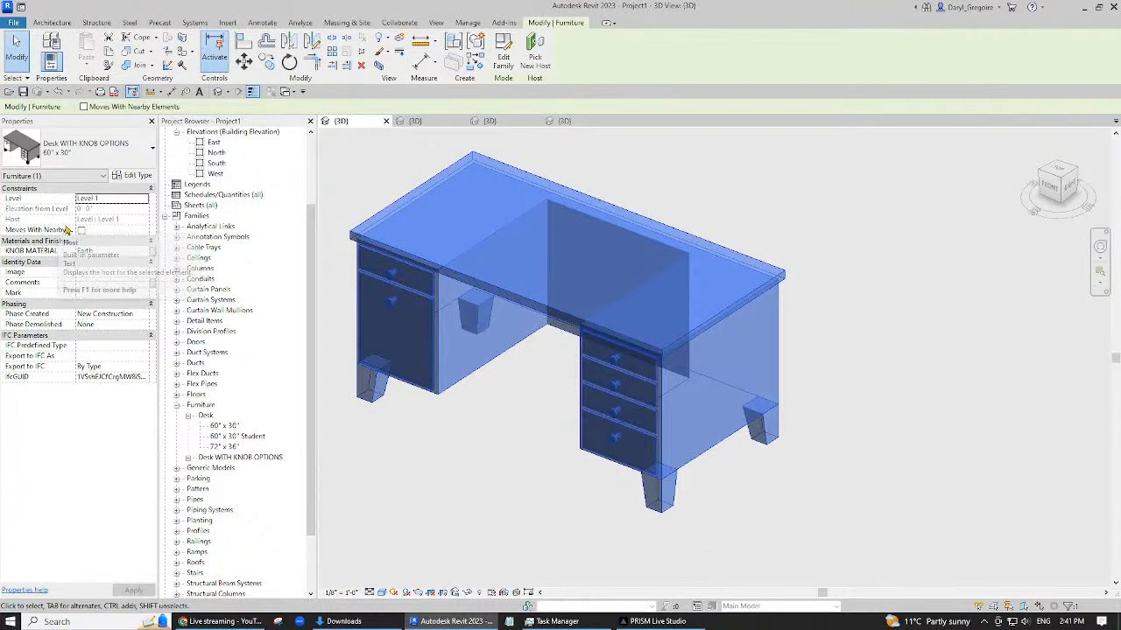
{"action": "left_click", "coordinate": [136, 176]}
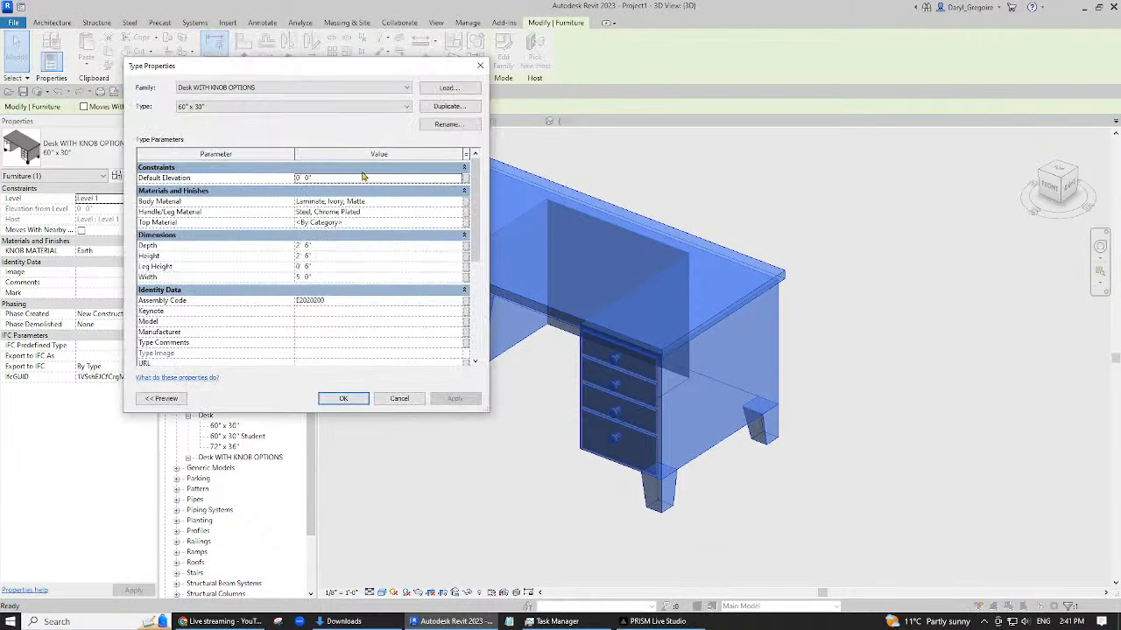
{"action": "scroll", "coordinate": [375, 333], "scroll_direction": "down", "scroll_amount": 5}
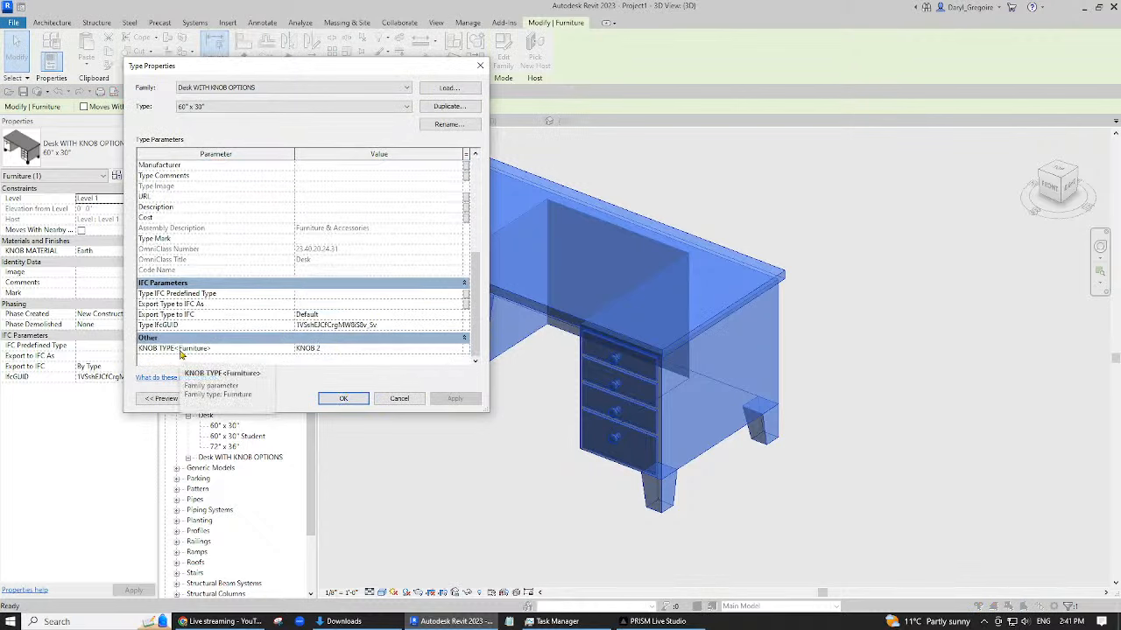
{"action": "left_click", "coordinate": [483, 68]}
{"action": "left_click", "coordinate": [474, 479]}
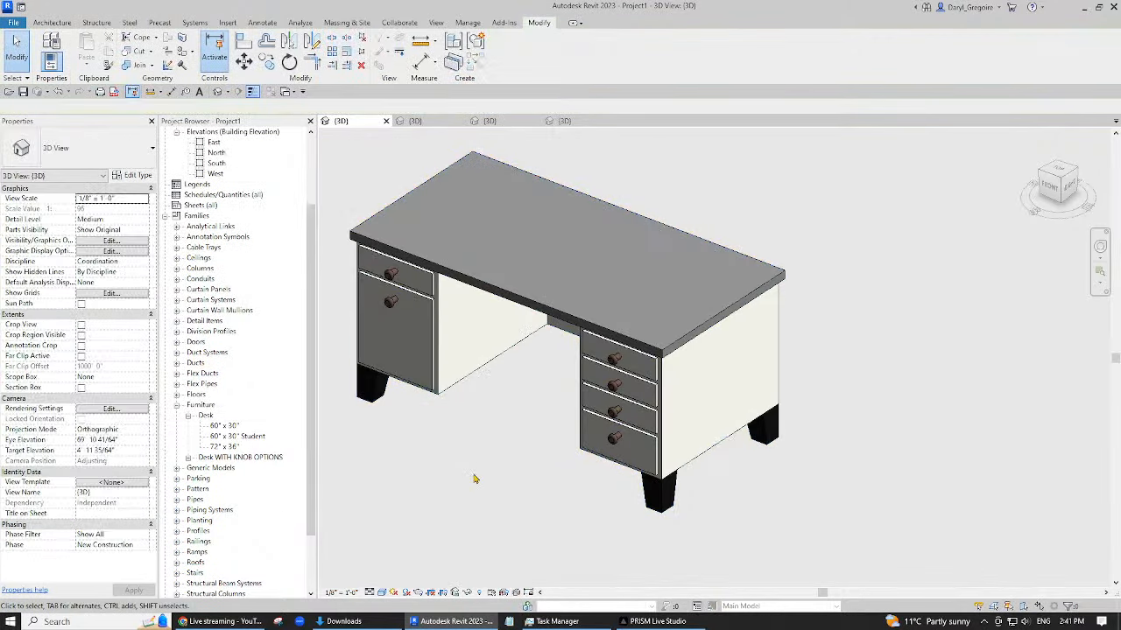
- Make two copies of the placed Desk WITH KNOB OPTIONS and position them apart from it in the 3D view
{"action": "scroll", "coordinate": [474, 479], "scroll_direction": "down", "scroll_amount": 5}
{"action": "left_click", "coordinate": [473, 423]}
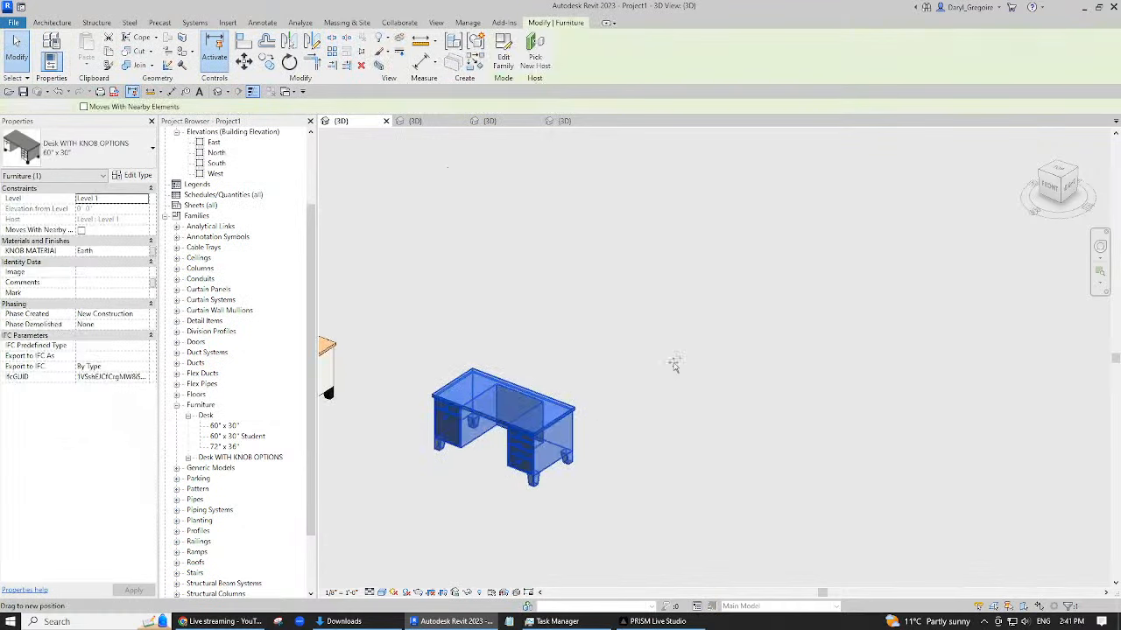
{"action": "left_click_drag", "start_coordinate": [675, 366], "coordinate": [865, 421], "text": "ctrl"}
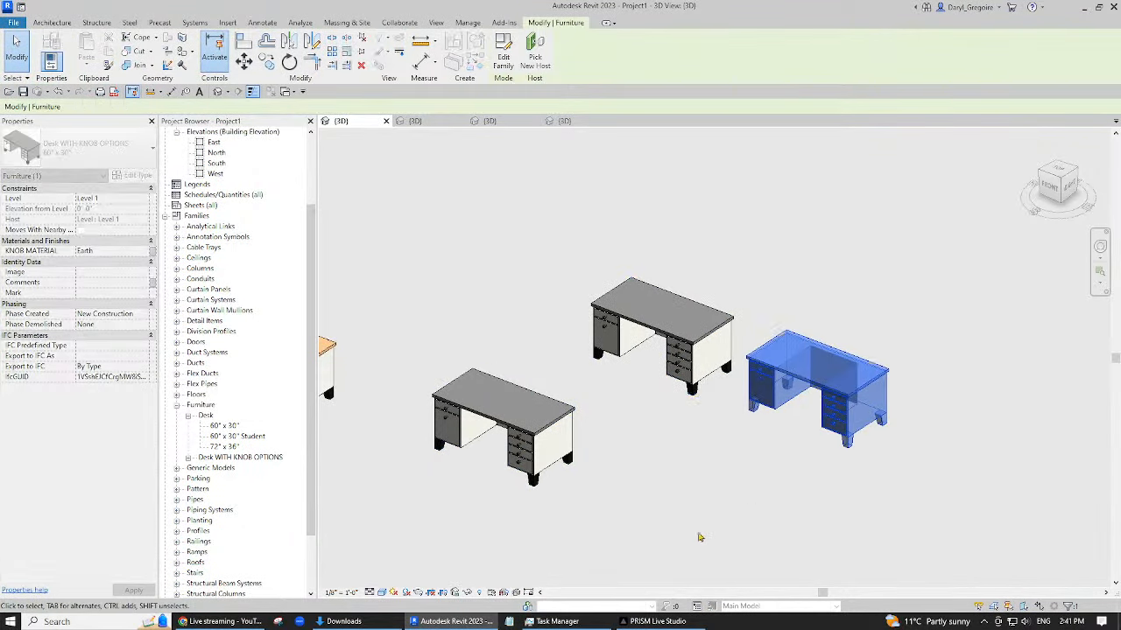
{"action": "middle_click_drag", "start_coordinate": [668, 488], "coordinate": [633, 455]}
{"action": "left_click", "coordinate": [525, 443]}
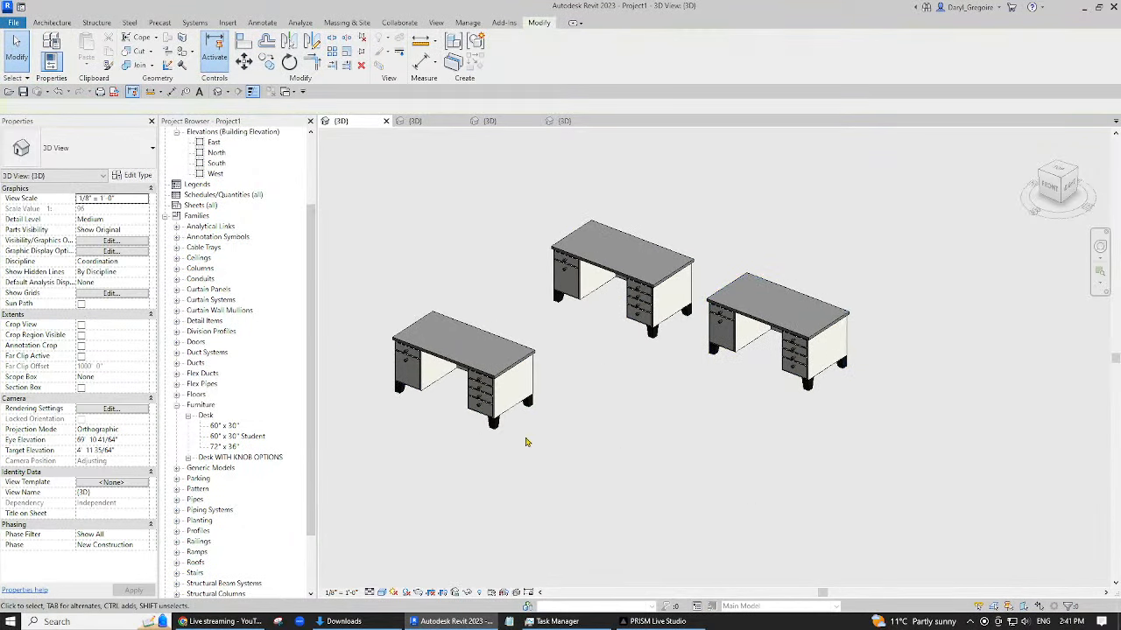
- Set the KNOB TYPE of the desk's 60" x 30" type to KNOB 1
{"action": "left_click", "coordinate": [477, 407]}
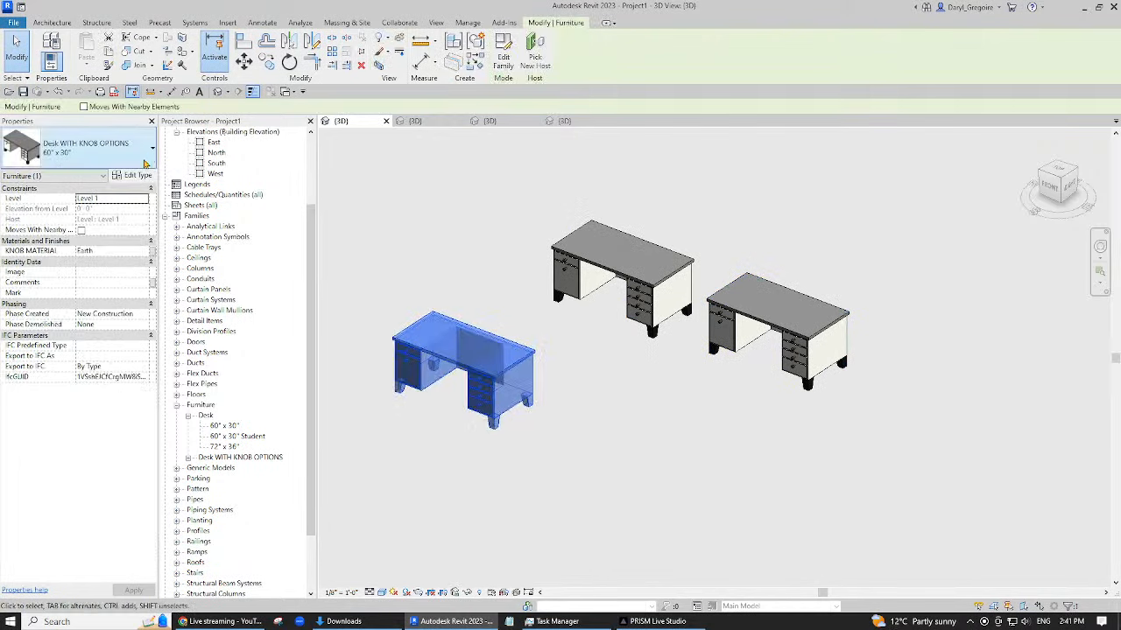
{"action": "left_click", "coordinate": [133, 175]}
{"action": "scroll", "coordinate": [470, 344], "scroll_direction": "down", "scroll_amount": 5}
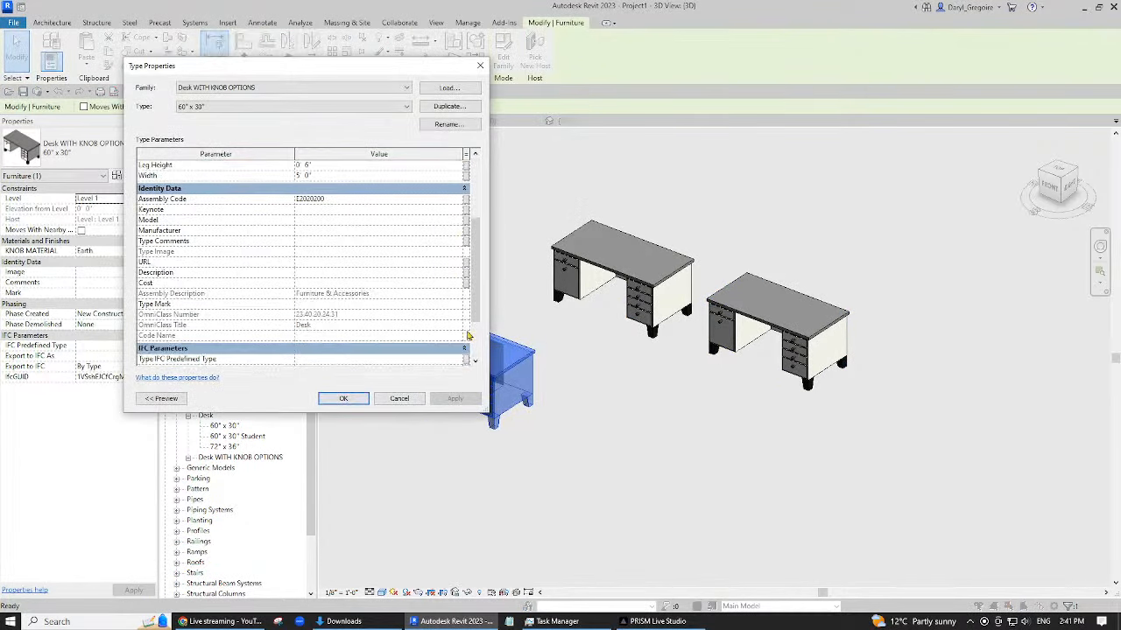
{"action": "left_click", "coordinate": [462, 350]}
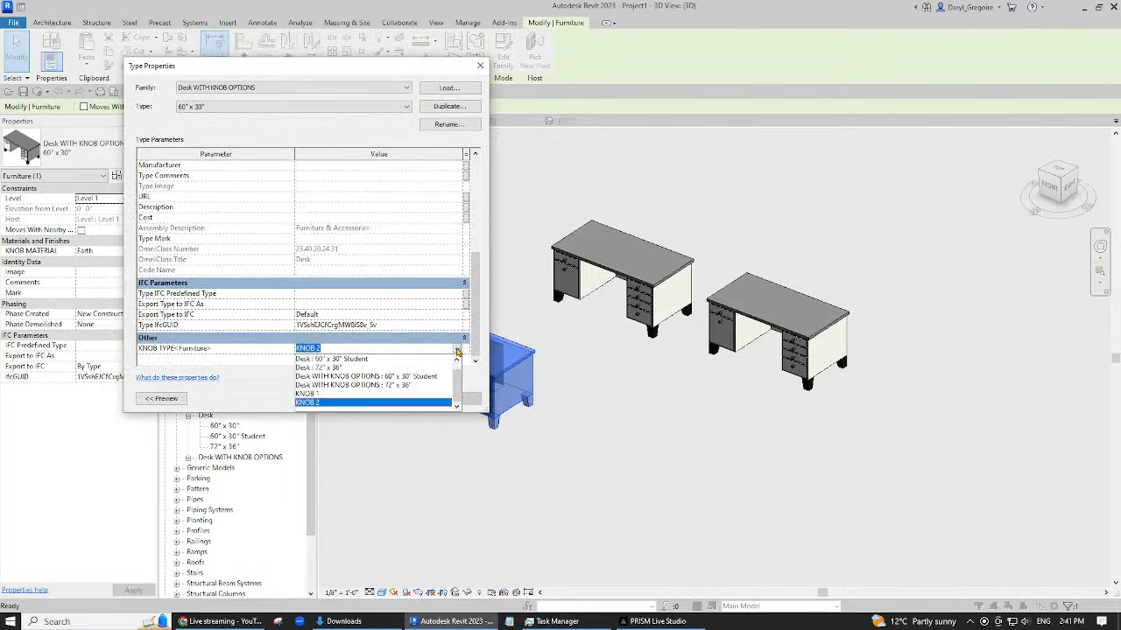
{"action": "left_click", "coordinate": [321, 394]}
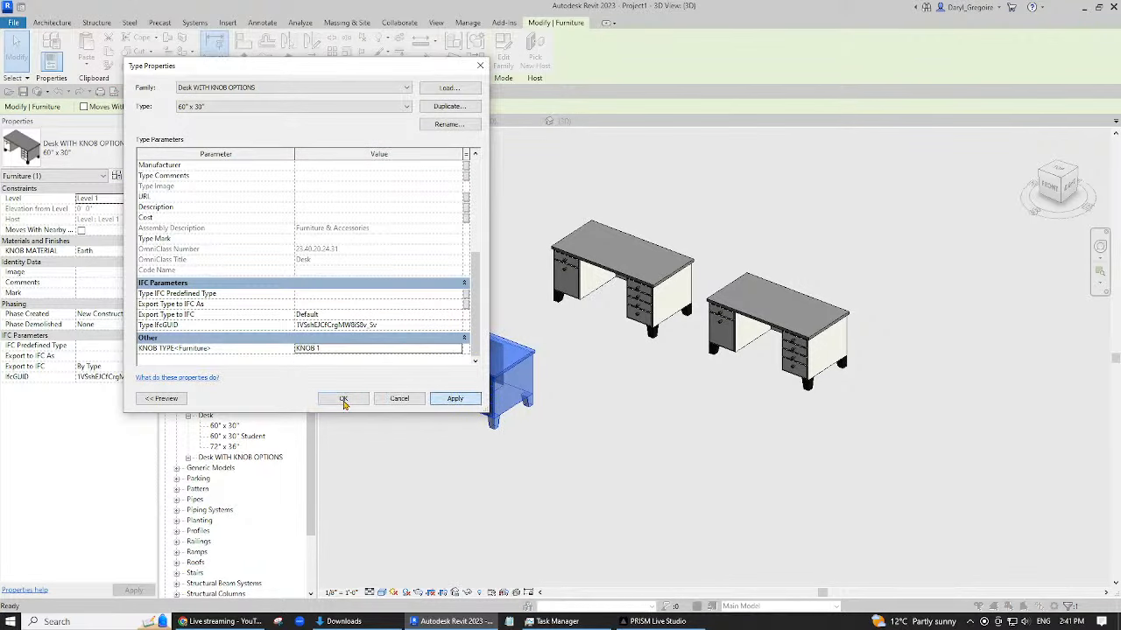
{"action": "left_click", "coordinate": [344, 397]}
- Inspect the drawer knobs on the edited desk and its copies to compare which knob each one uses
{"action": "left_click", "coordinate": [573, 443]}
{"action": "scroll", "coordinate": [474, 389], "scroll_direction": "up", "scroll_amount": 7}
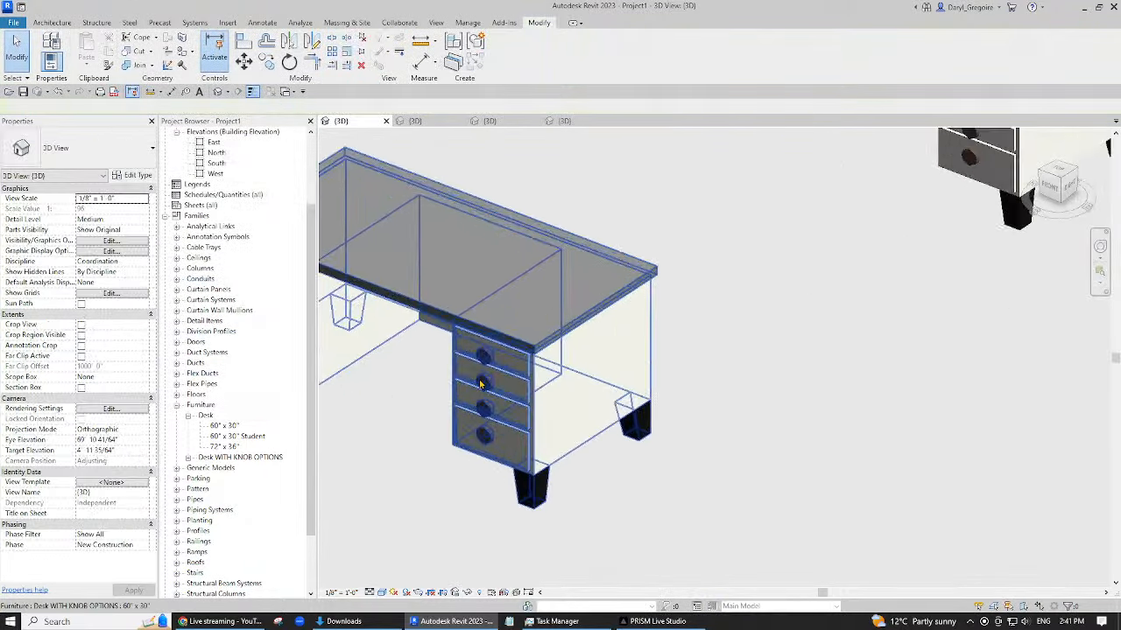
{"action": "middle_click_drag", "start_coordinate": [792, 343], "coordinate": [531, 488]}
{"action": "middle_click", "coordinate": [531, 488]}
{"action": "middle_click", "coordinate": [532, 488]}
{"action": "scroll", "coordinate": [756, 383], "scroll_direction": "up", "scroll_amount": 6}
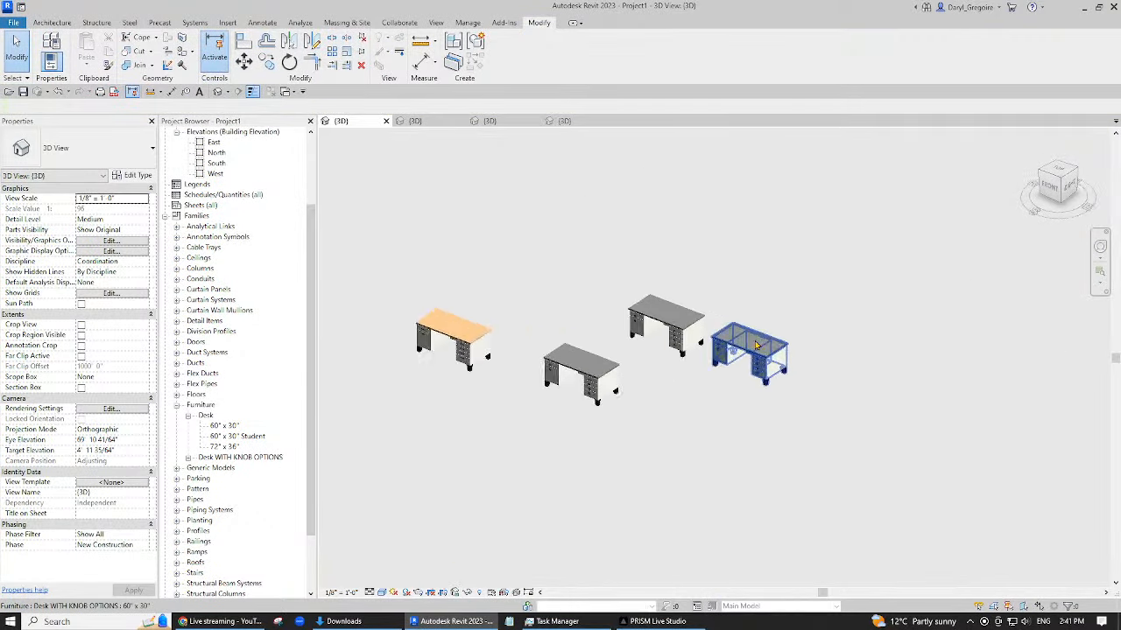
{"action": "scroll", "coordinate": [788, 351], "scroll_direction": "up", "scroll_amount": 8}
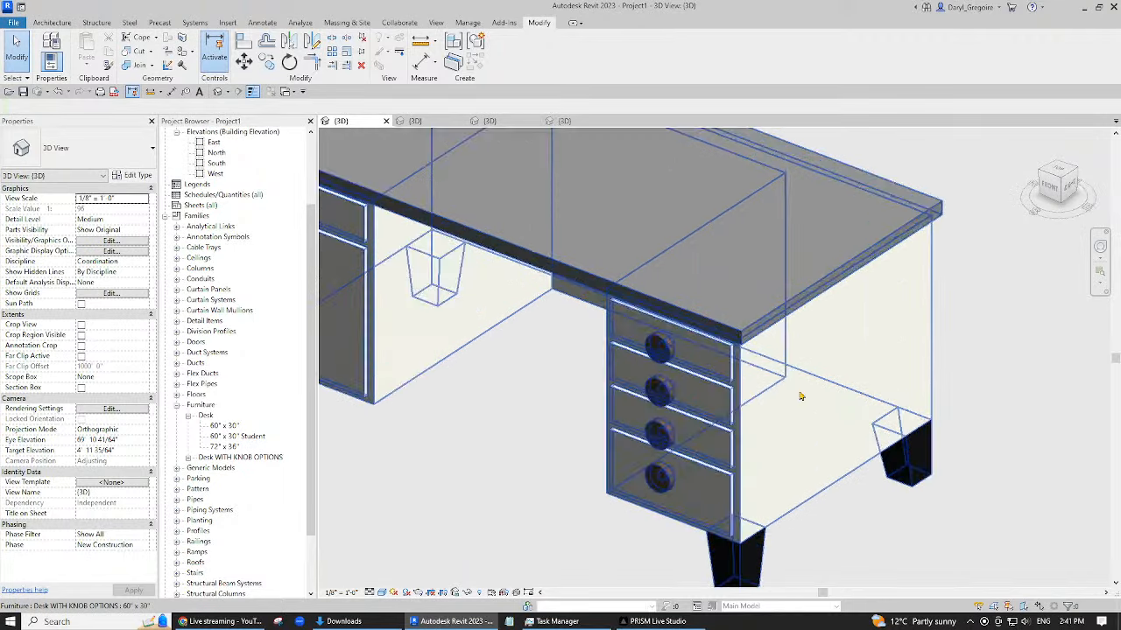
{"action": "middle_click_drag", "start_coordinate": [964, 352], "coordinate": [975, 340]}
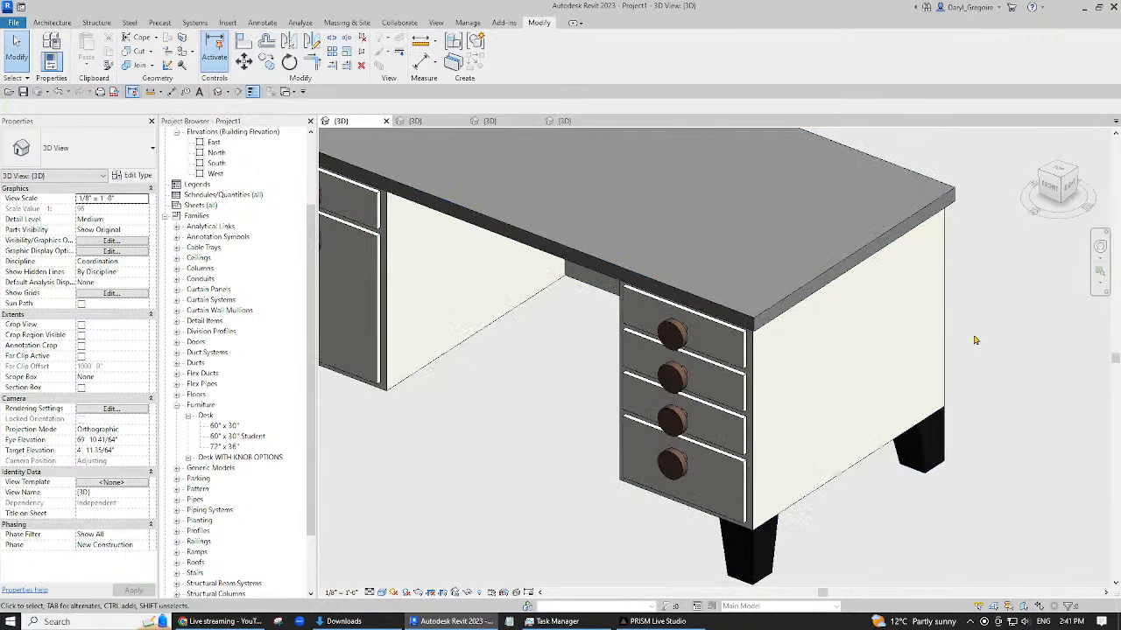
{"action": "scroll", "coordinate": [975, 341], "scroll_direction": "down", "scroll_amount": 6}
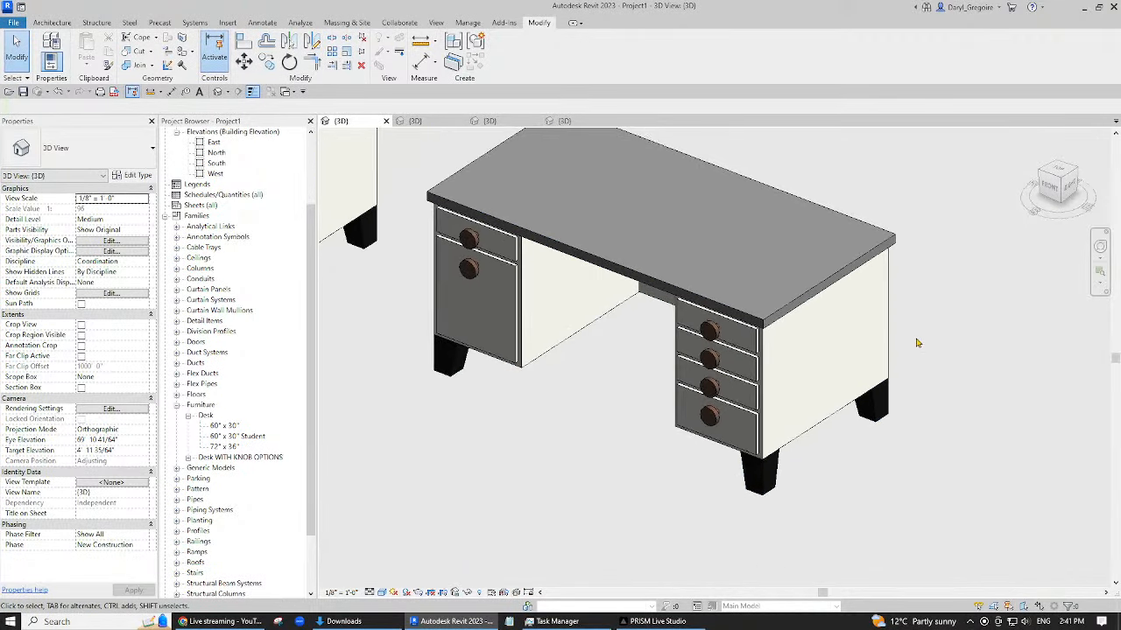
- Edit the Desk WITH KNOB OPTIONS family so KNOB TYPE is an instance parameter grouped under Graphics
{"action": "left_click", "coordinate": [876, 346]}
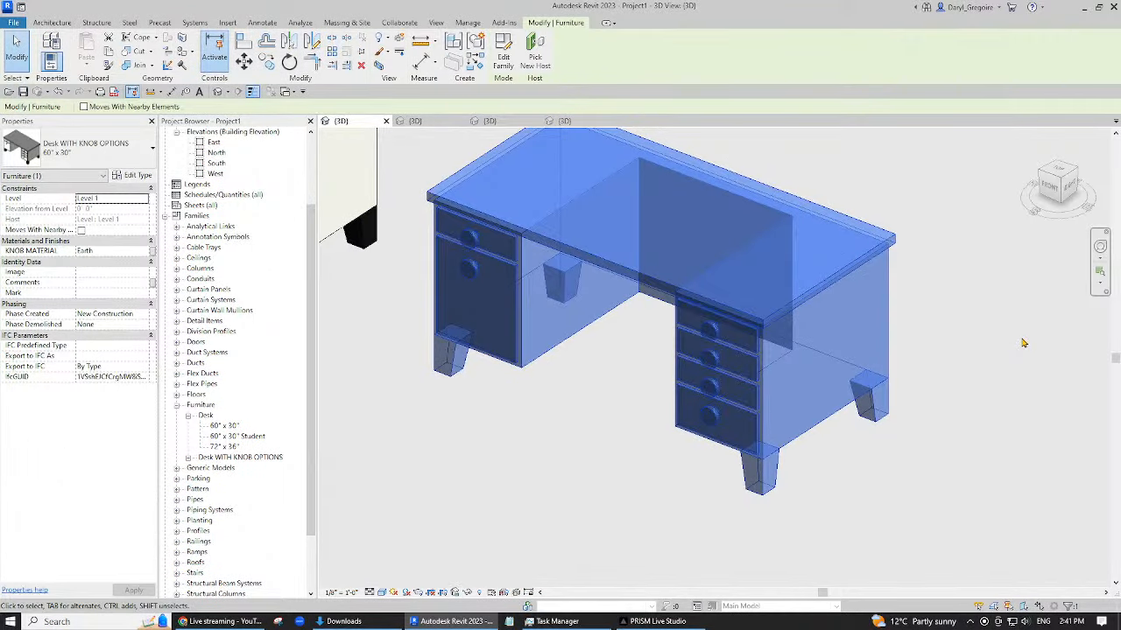
{"action": "left_click", "coordinate": [503, 48]}
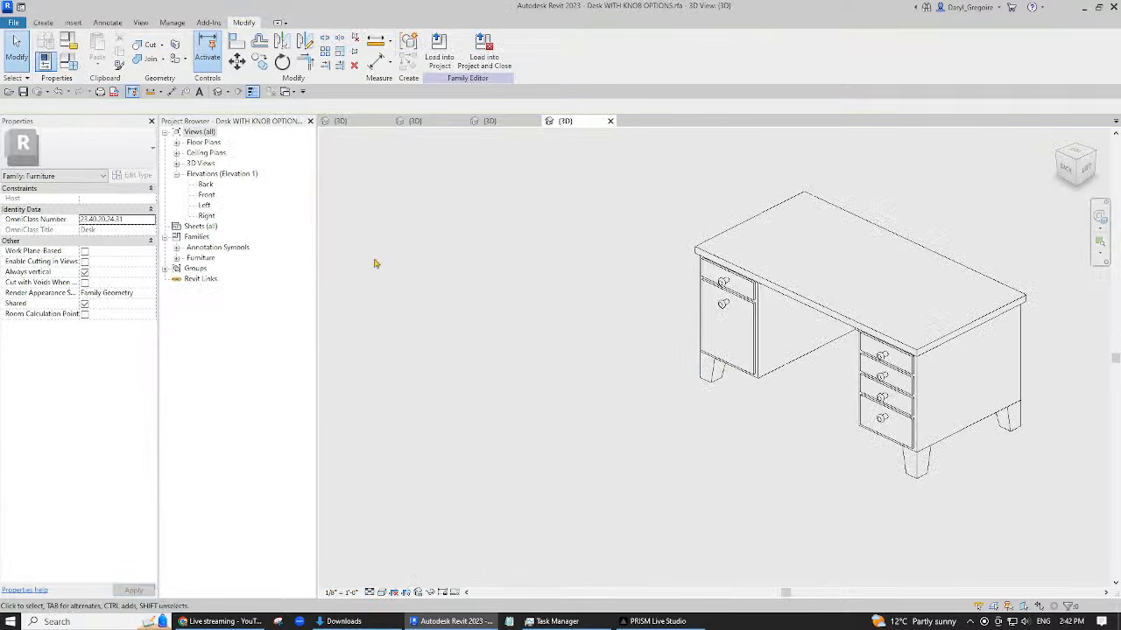
{"action": "left_click", "coordinate": [68, 62]}
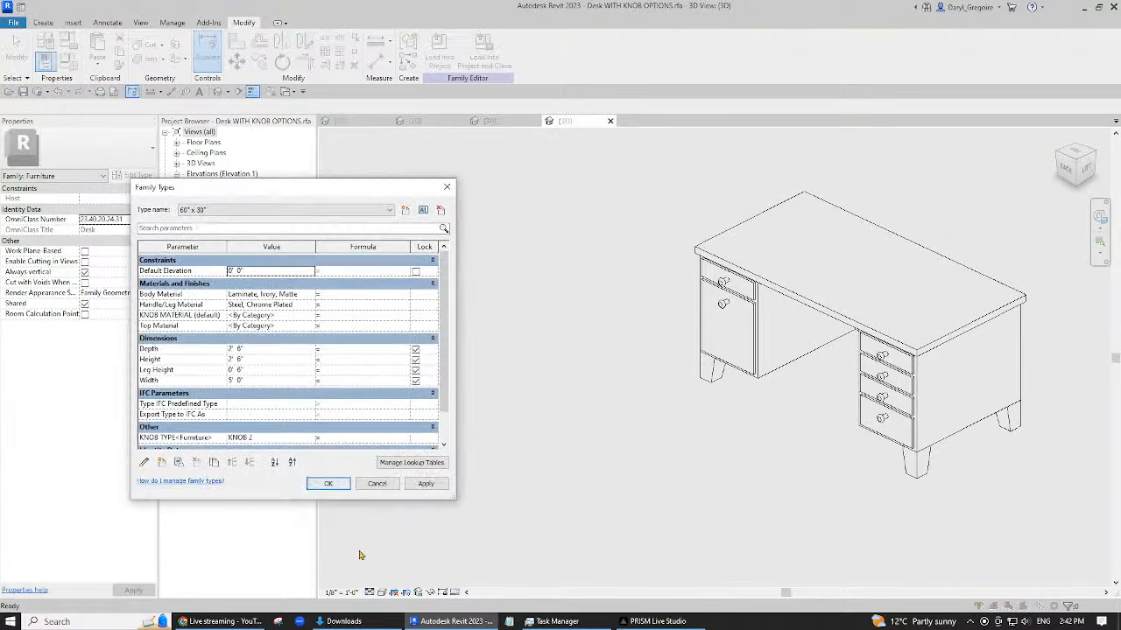
{"action": "scroll", "coordinate": [255, 333], "scroll_direction": "down", "scroll_amount": 1}
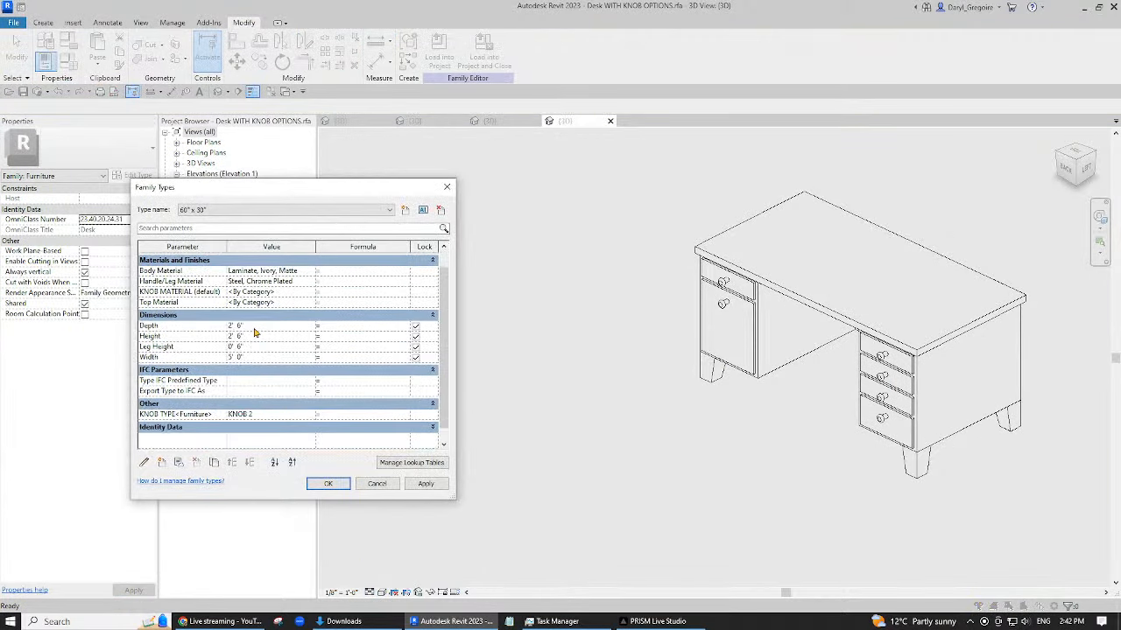
{"action": "left_click", "coordinate": [166, 415]}
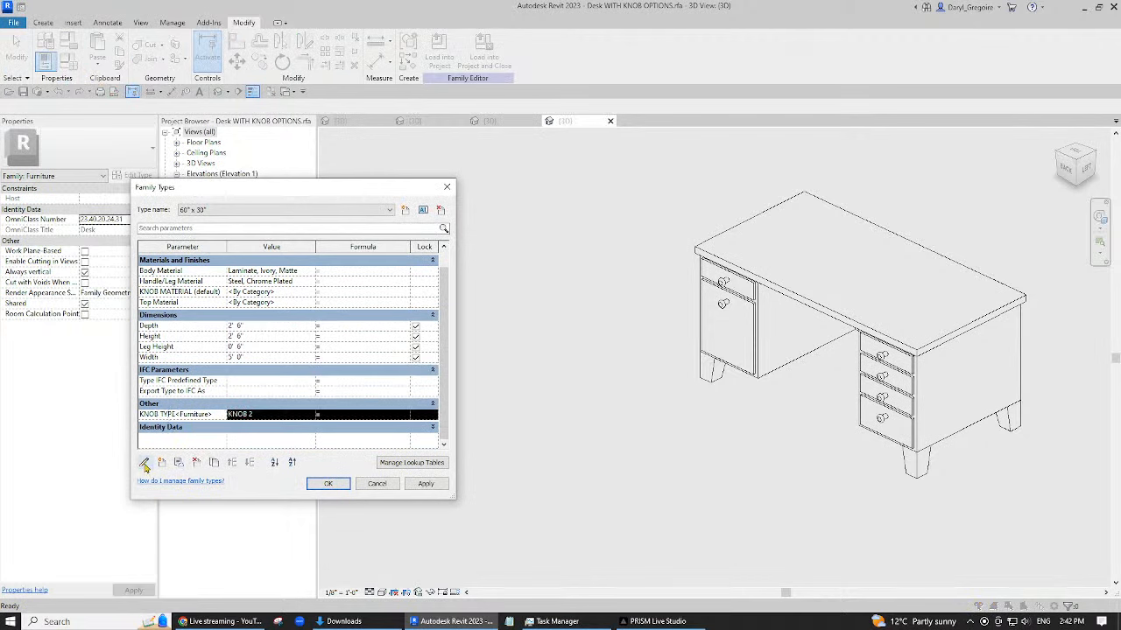
{"action": "left_click", "coordinate": [144, 464]}
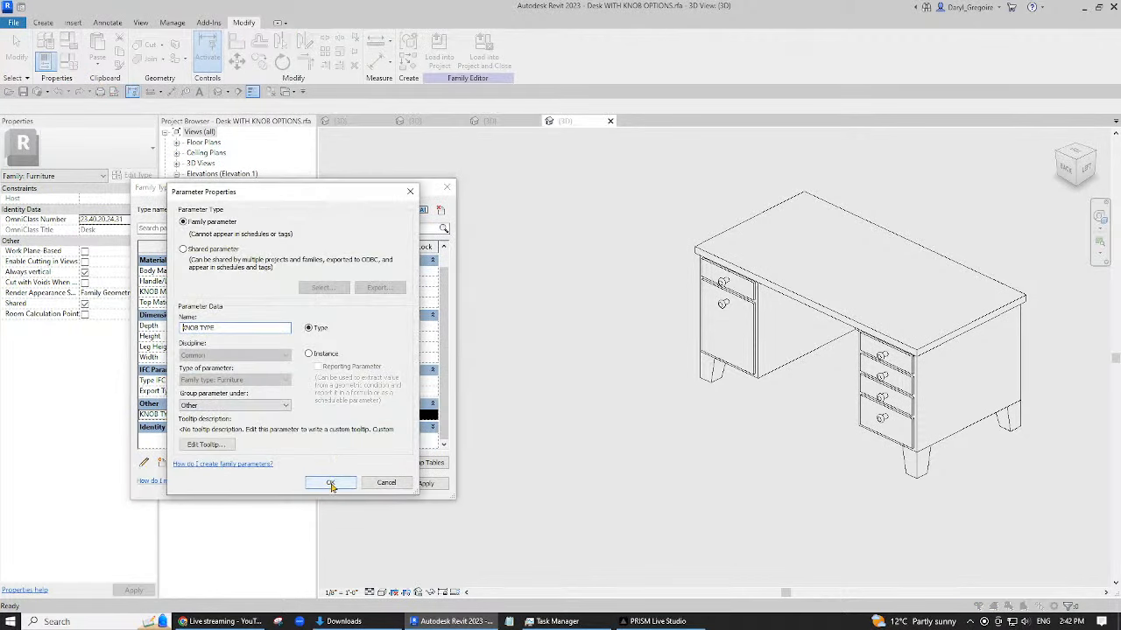
{"action": "left_click", "coordinate": [317, 354]}
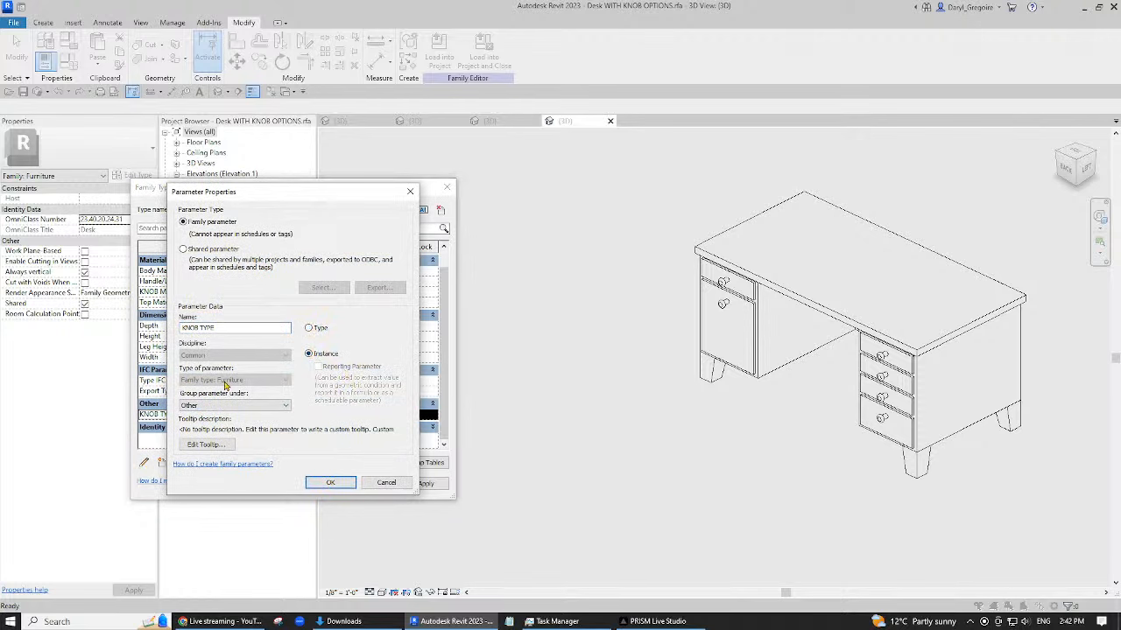
{"action": "left_click", "coordinate": [285, 405]}
{"action": "left_click", "coordinate": [194, 182]}
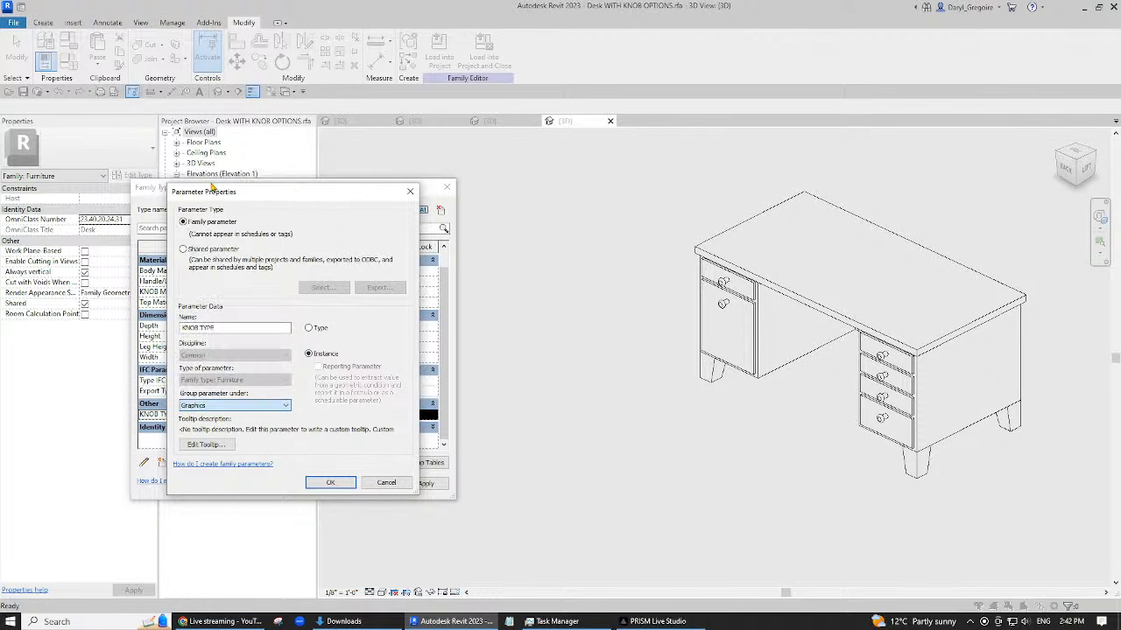
{"action": "left_click", "coordinate": [333, 487]}
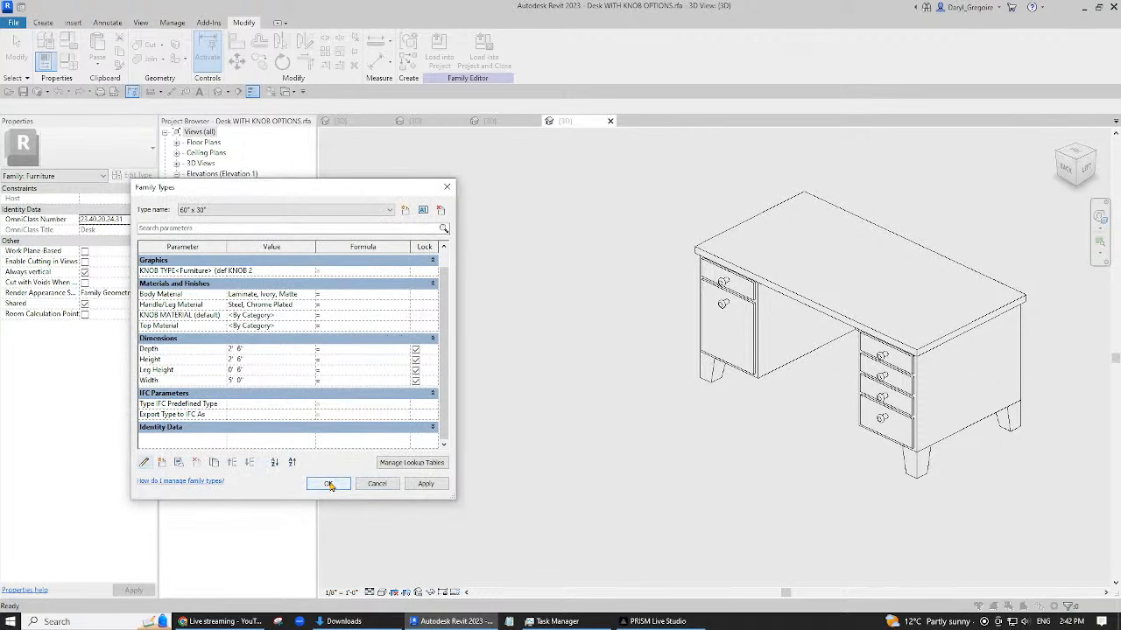
{"action": "left_click", "coordinate": [327, 484]}
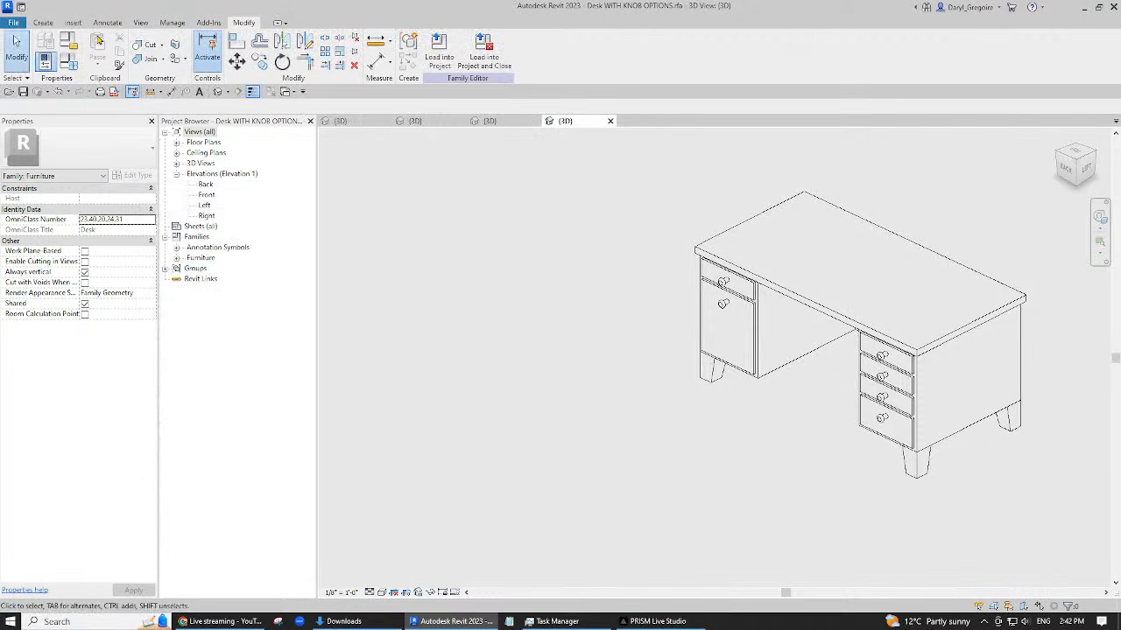
- Save the desk family and reload it into Project1 only, overwriting the existing version and its parameter values
{"action": "left_click", "coordinate": [14, 21]}
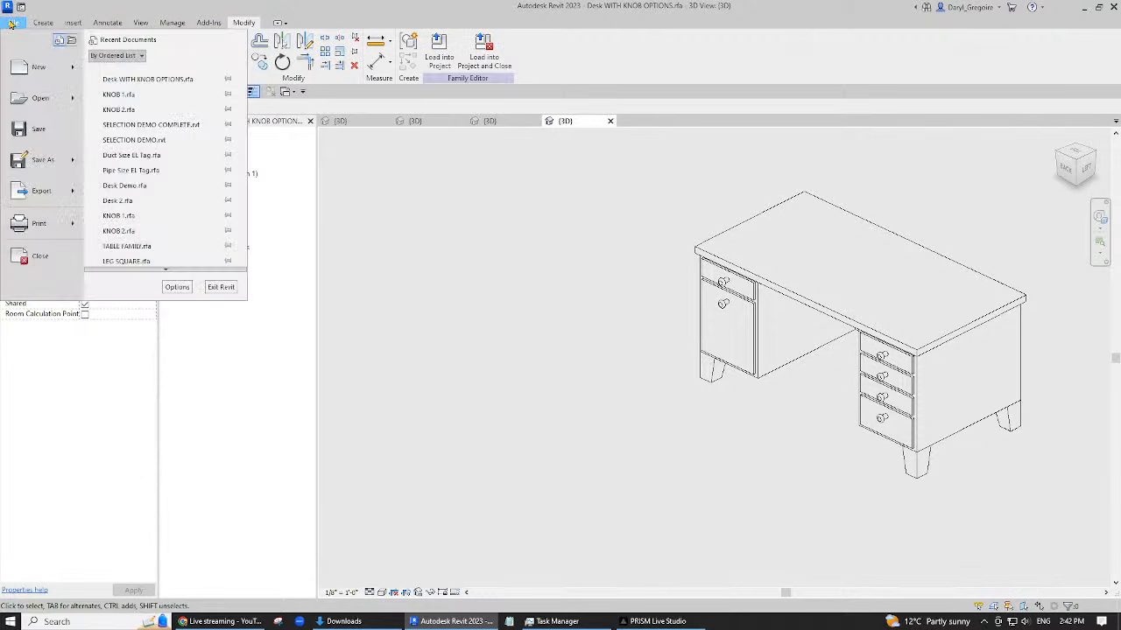
{"action": "left_click", "coordinate": [37, 133]}
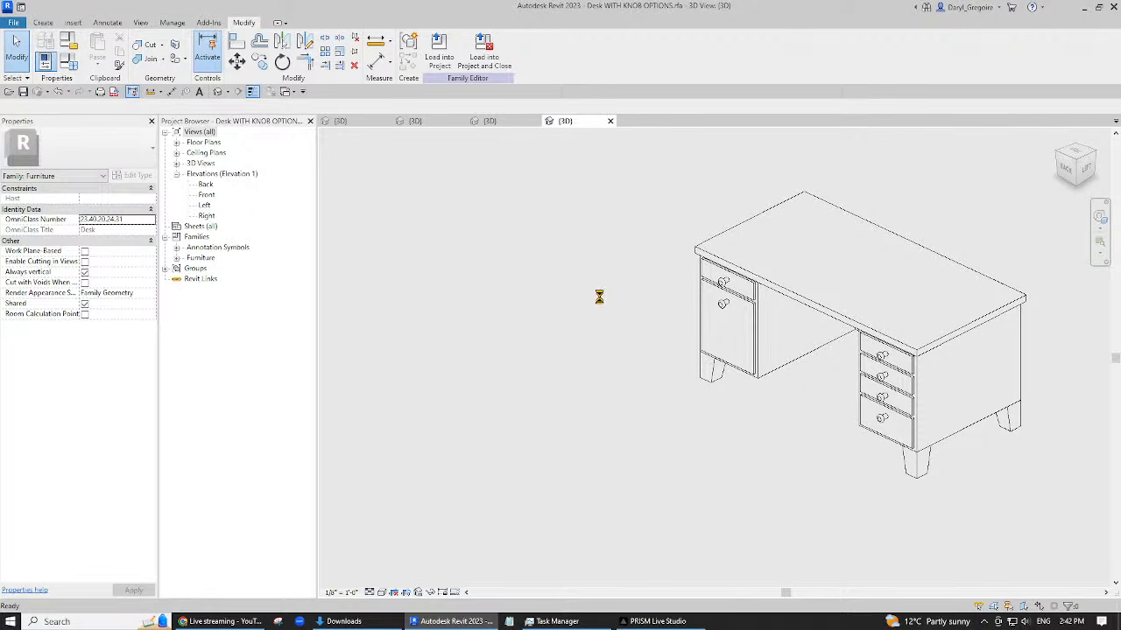
{"action": "middle_click_drag", "start_coordinate": [601, 300], "coordinate": [497, 333]}
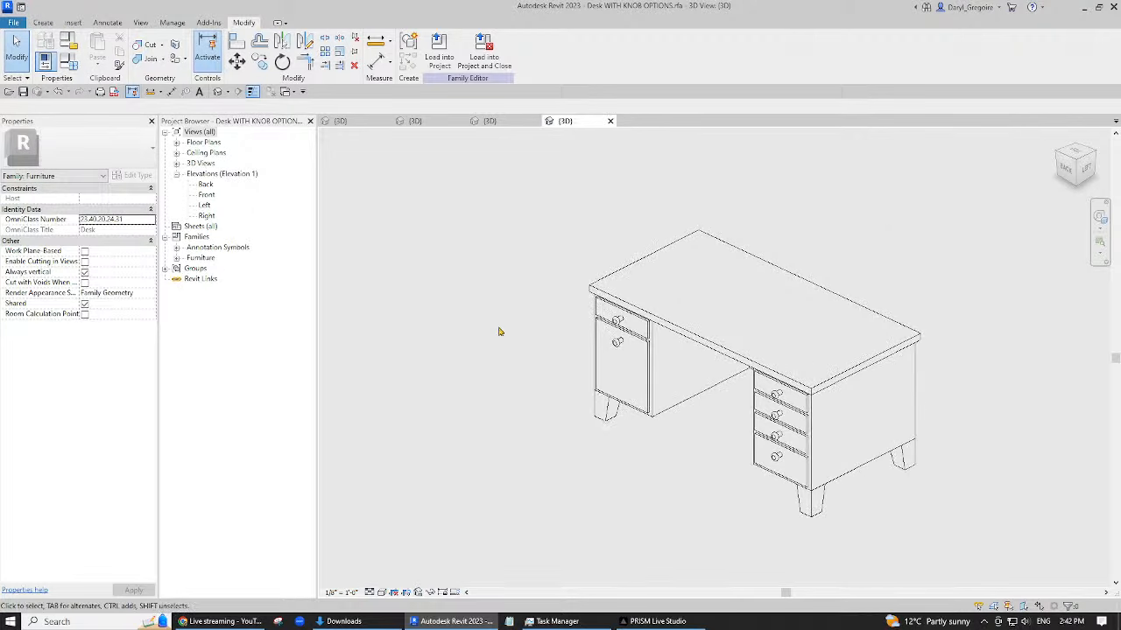
{"action": "left_click", "coordinate": [439, 54]}
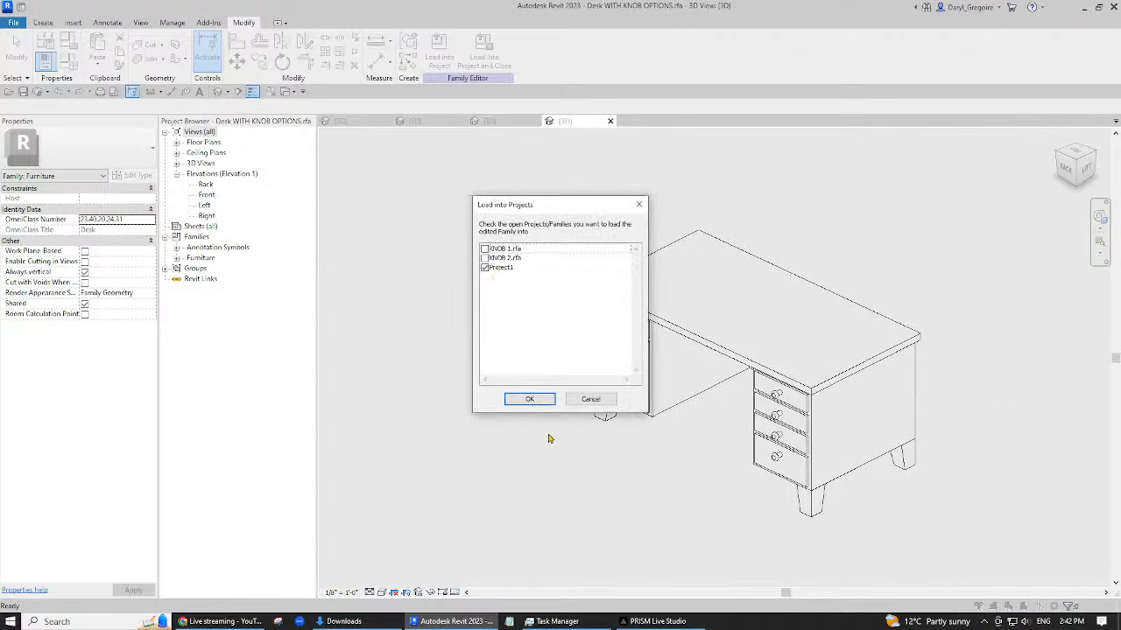
{"action": "left_click", "coordinate": [532, 398]}
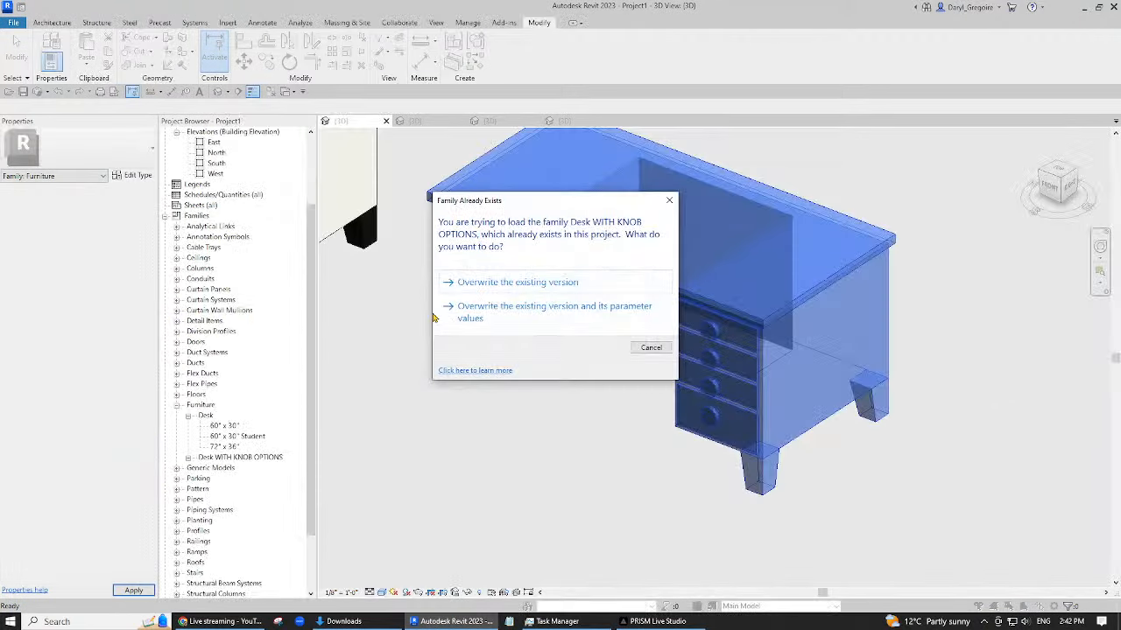
{"action": "left_click", "coordinate": [480, 317]}
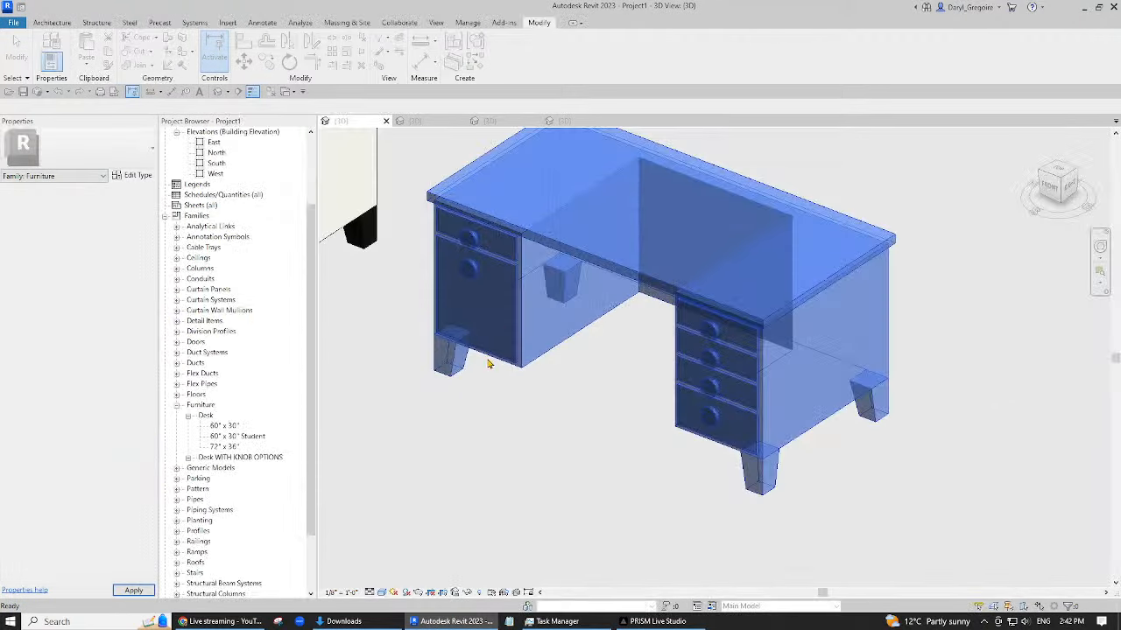
- Set the KNOB TYPE of the 60" x 30" desk on the far right of the row to KNOB 1
{"action": "left_click", "coordinate": [490, 451]}
{"action": "scroll", "coordinate": [490, 451], "scroll_direction": "down", "scroll_amount": 3}
{"action": "middle_click_drag", "start_coordinate": [490, 453], "coordinate": [709, 420]}
{"action": "left_click", "coordinate": [741, 304]}
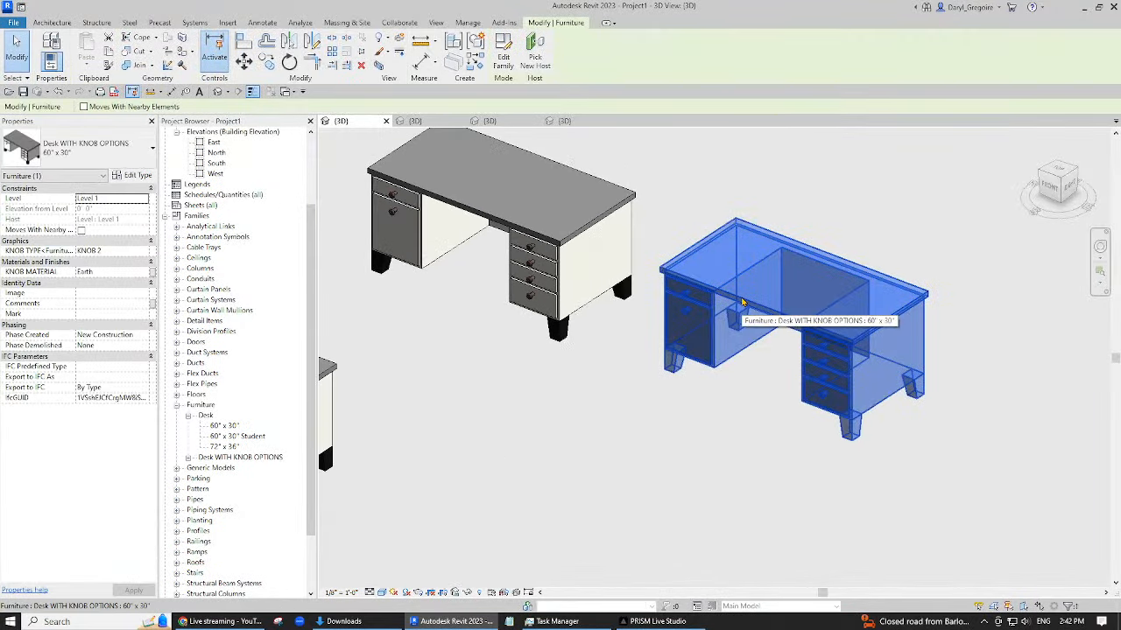
{"action": "left_click", "coordinate": [144, 253]}
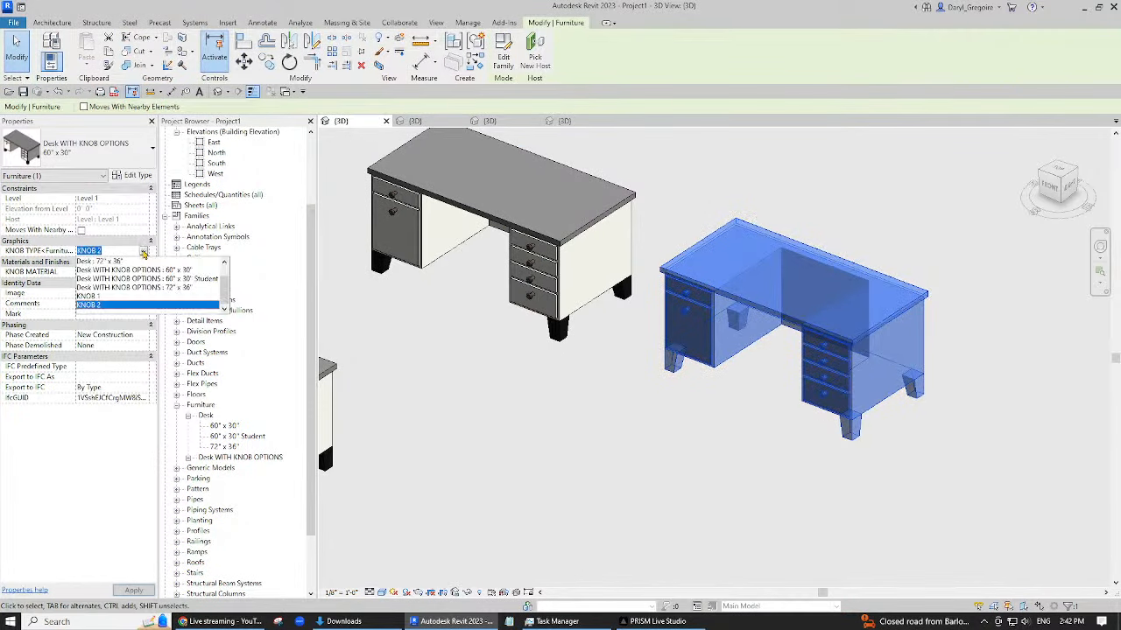
{"action": "left_click", "coordinate": [112, 302]}
{"action": "left_click", "coordinate": [564, 394]}
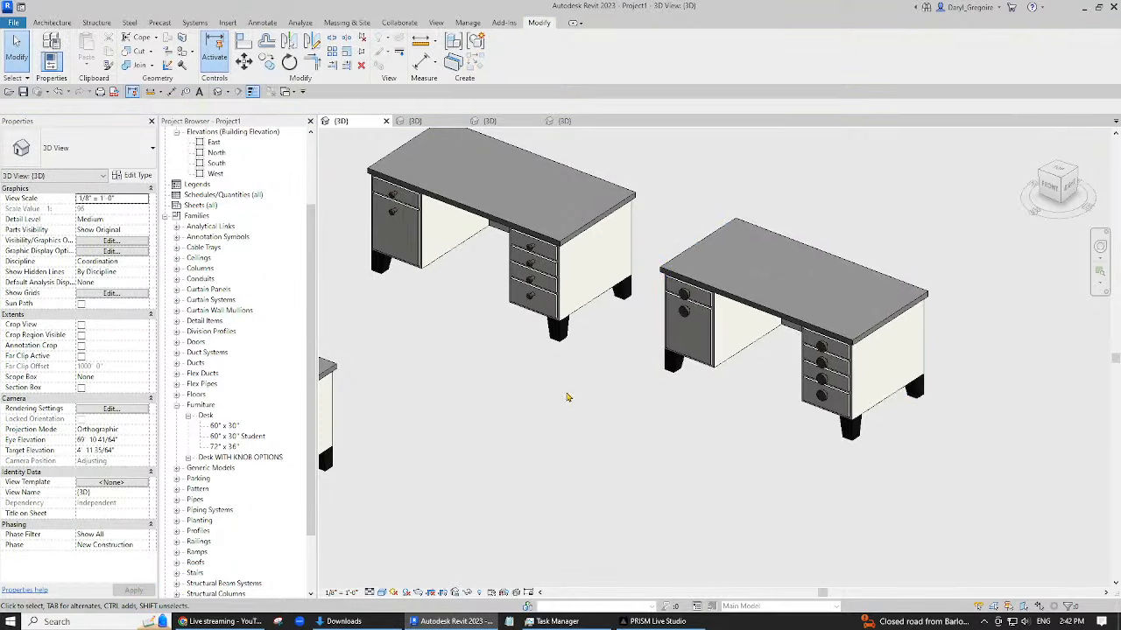
- Compare the drawer knobs and KNOB TYPE values of the edited desk and its neighbouring copy
{"action": "scroll", "coordinate": [584, 295], "scroll_direction": "up", "scroll_amount": 3}
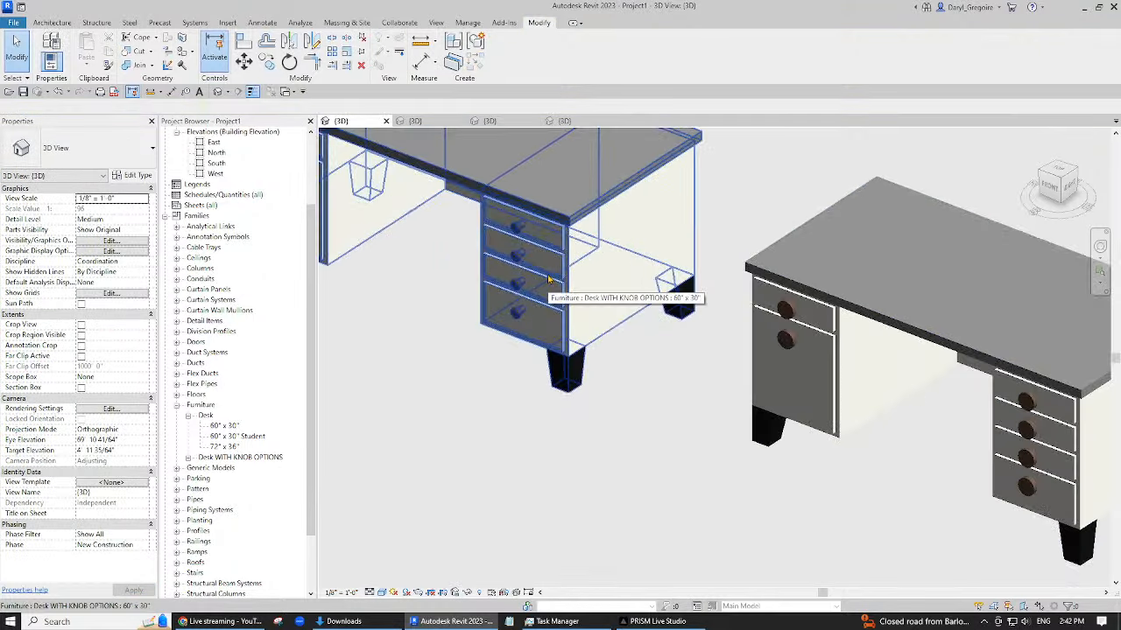
{"action": "left_click", "coordinate": [550, 281]}
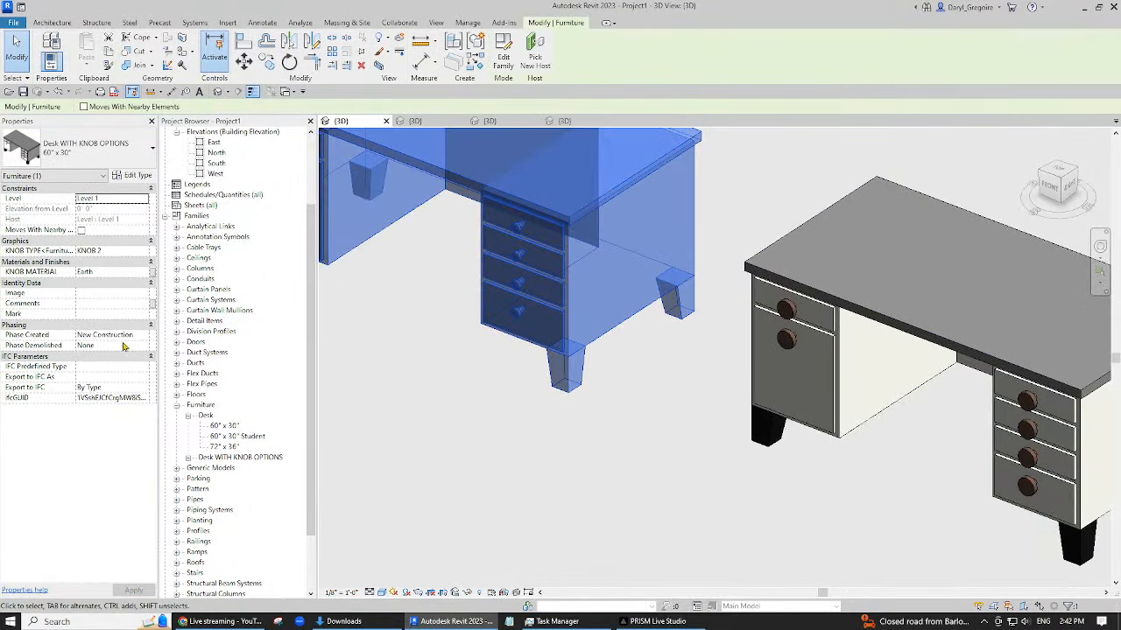
{"action": "left_click", "coordinate": [755, 383]}
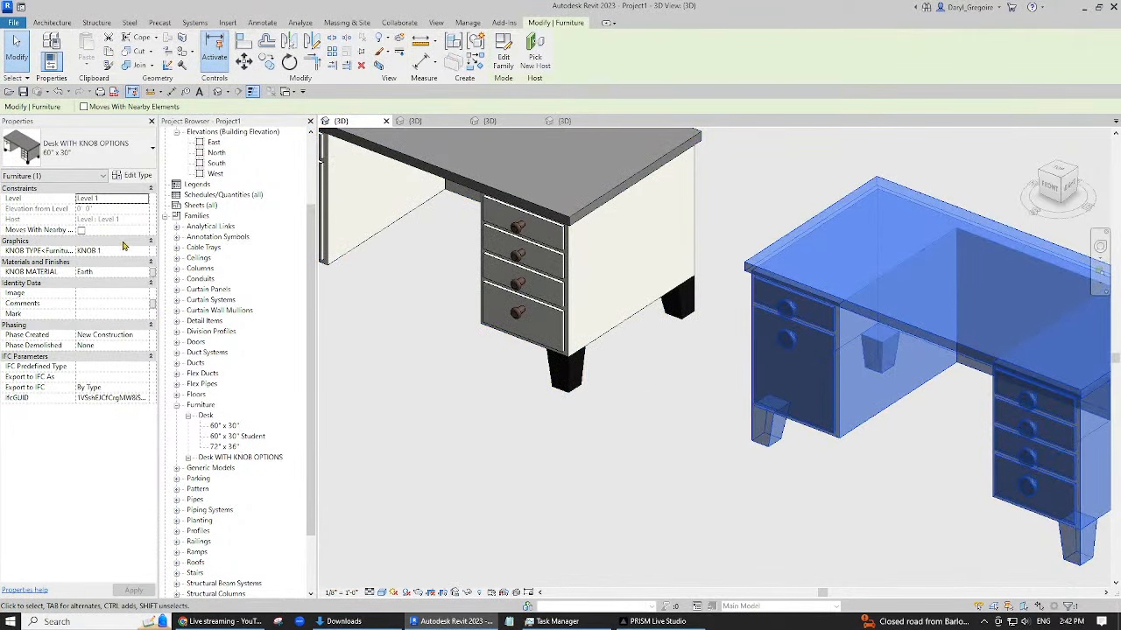
{"action": "left_click", "coordinate": [407, 426]}
{"action": "scroll", "coordinate": [407, 426], "scroll_direction": "down", "scroll_amount": 2}
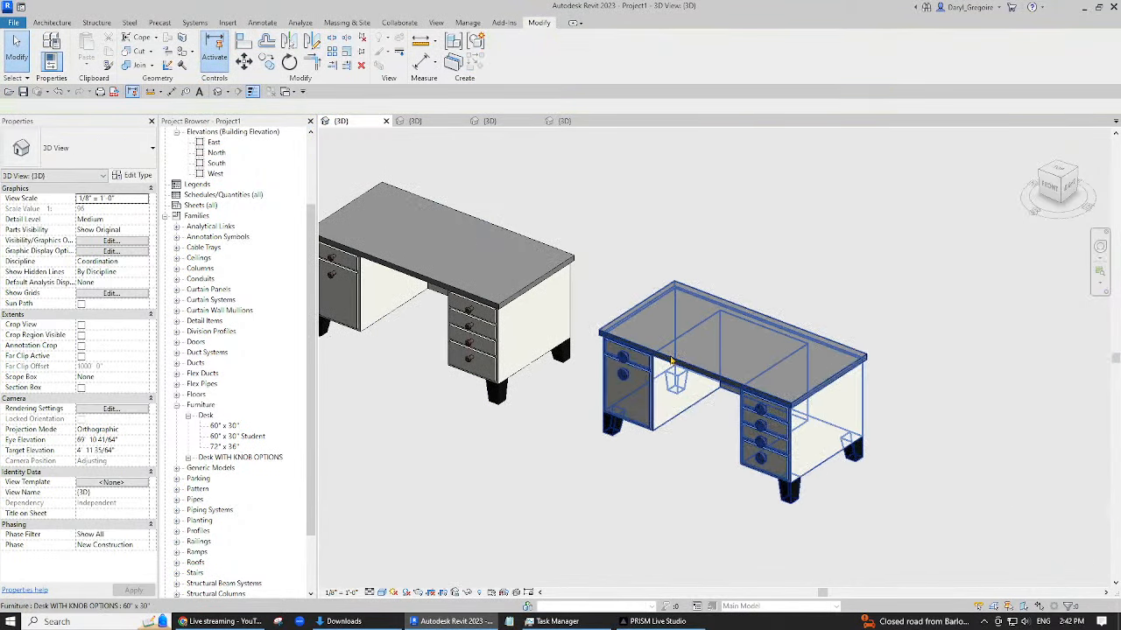
- Check the type properties of the edited desk's 60" x 30" type, leaving them as they are
{"action": "left_click", "coordinate": [670, 358]}
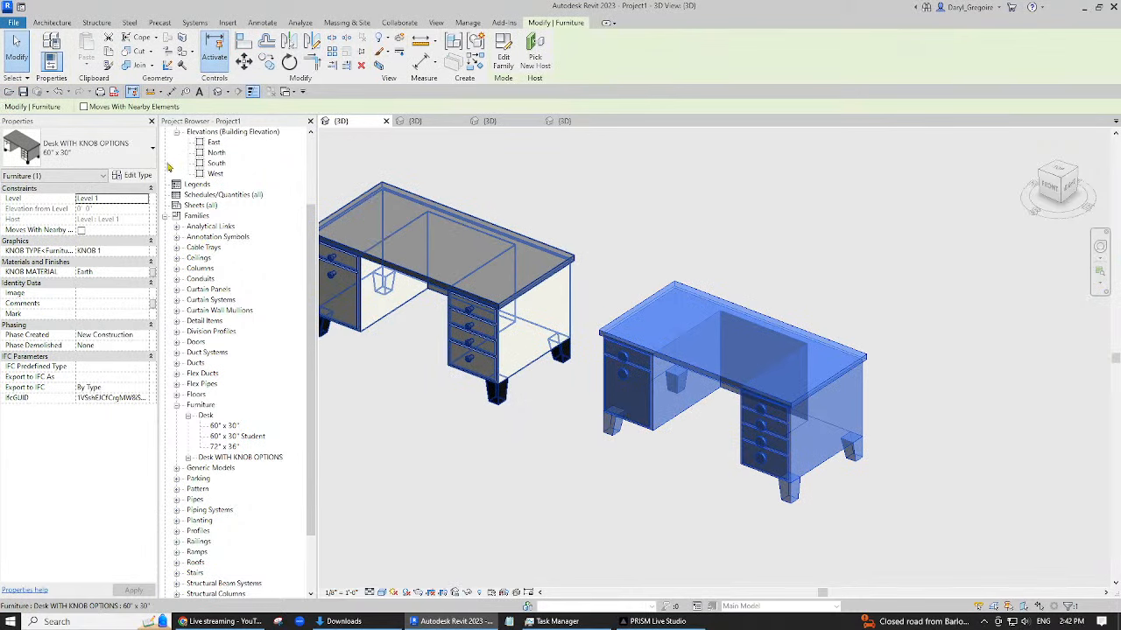
{"action": "left_click", "coordinate": [142, 177]}
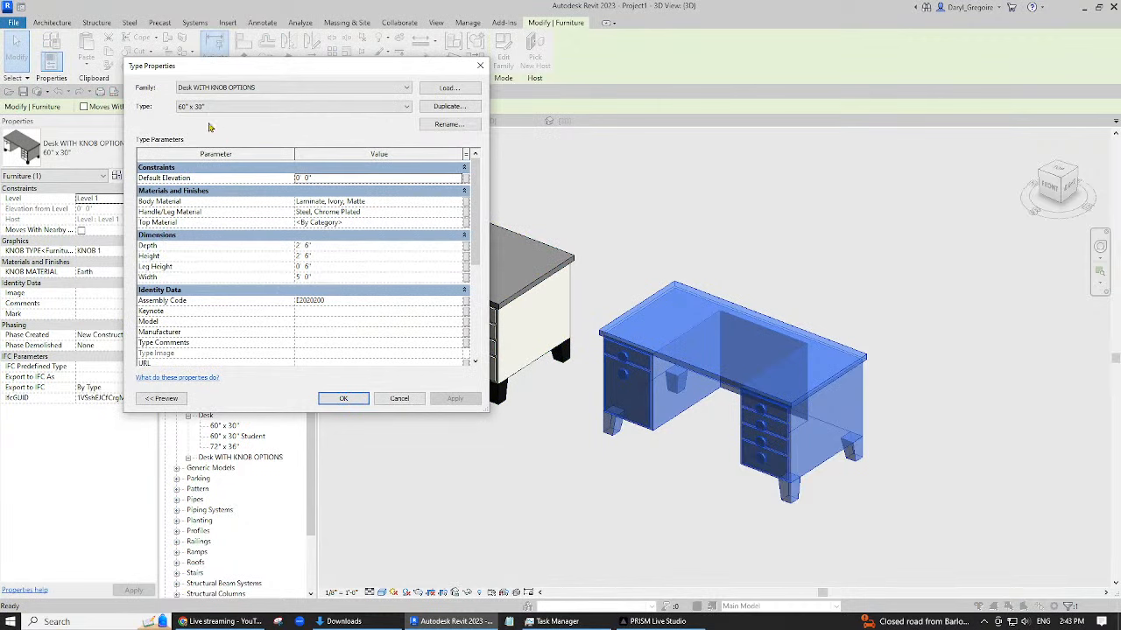
{"action": "left_click", "coordinate": [398, 398]}
{"action": "left_click", "coordinate": [473, 450]}
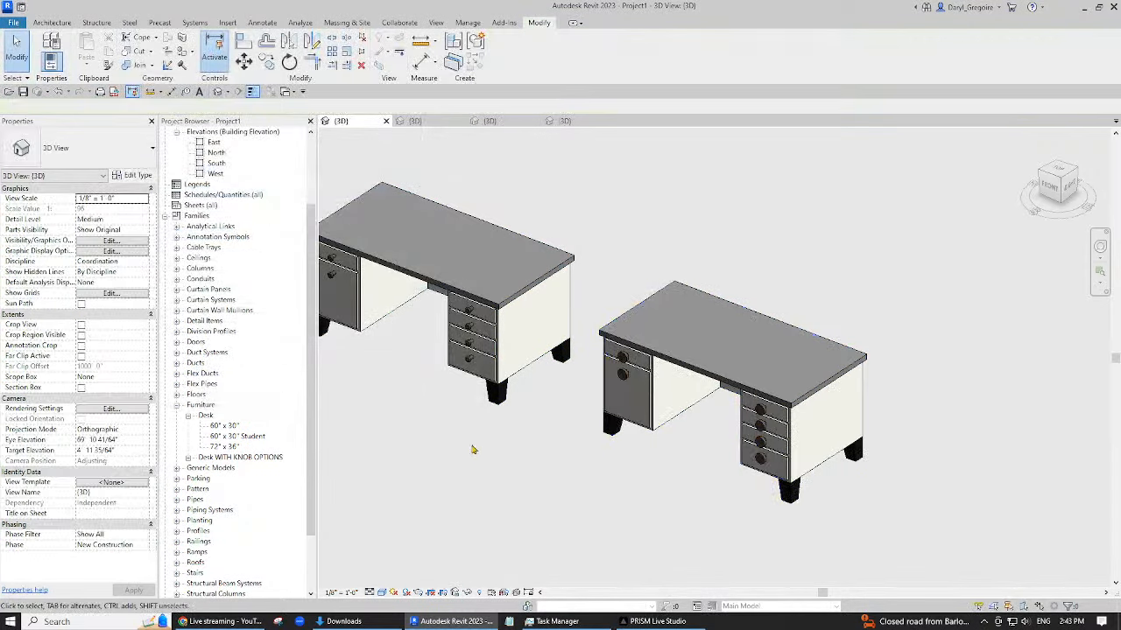
{"action": "middle_click_drag", "start_coordinate": [479, 461], "coordinate": [578, 458]}
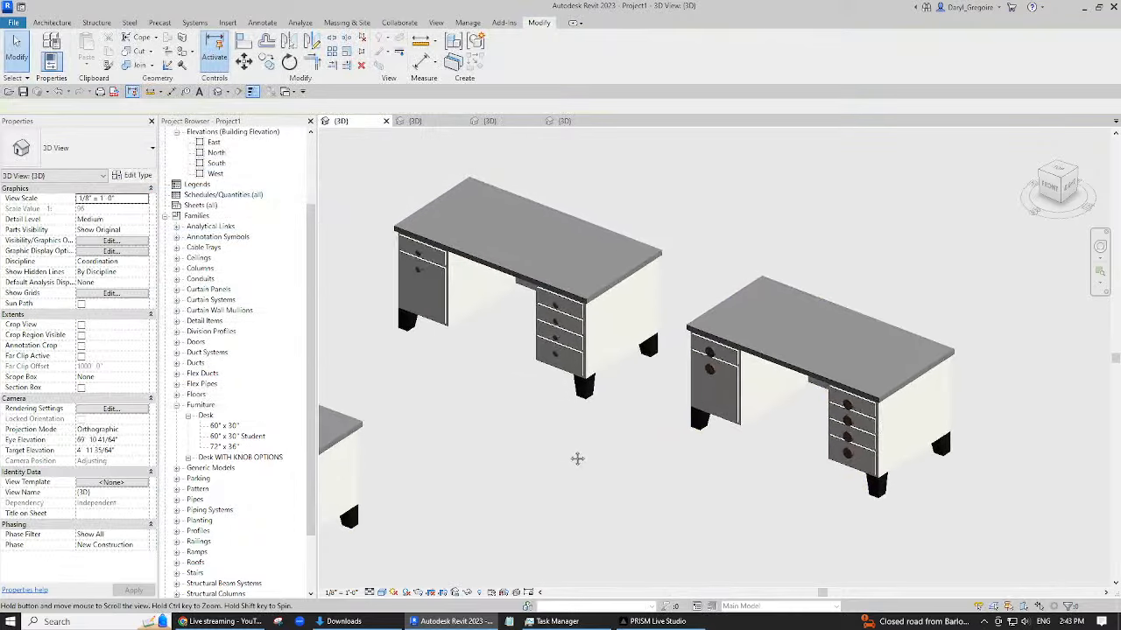
- Edit the Desk WITH KNOB OPTIONS family so Top Material is an instance parameter
{"action": "left_click", "coordinate": [751, 353]}
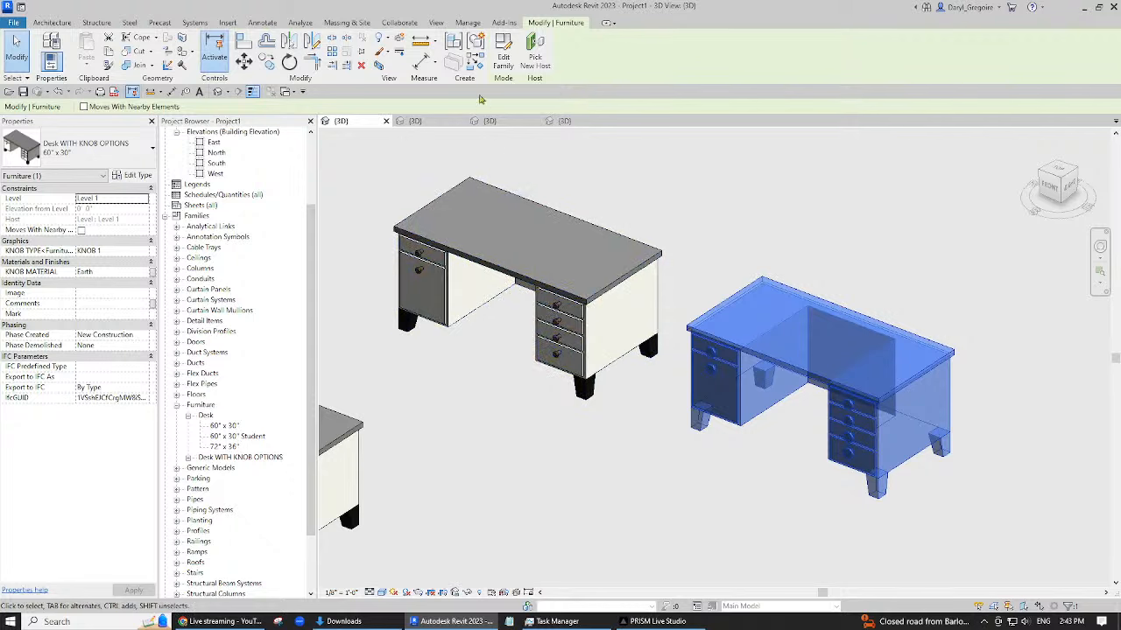
{"action": "left_click", "coordinate": [503, 51]}
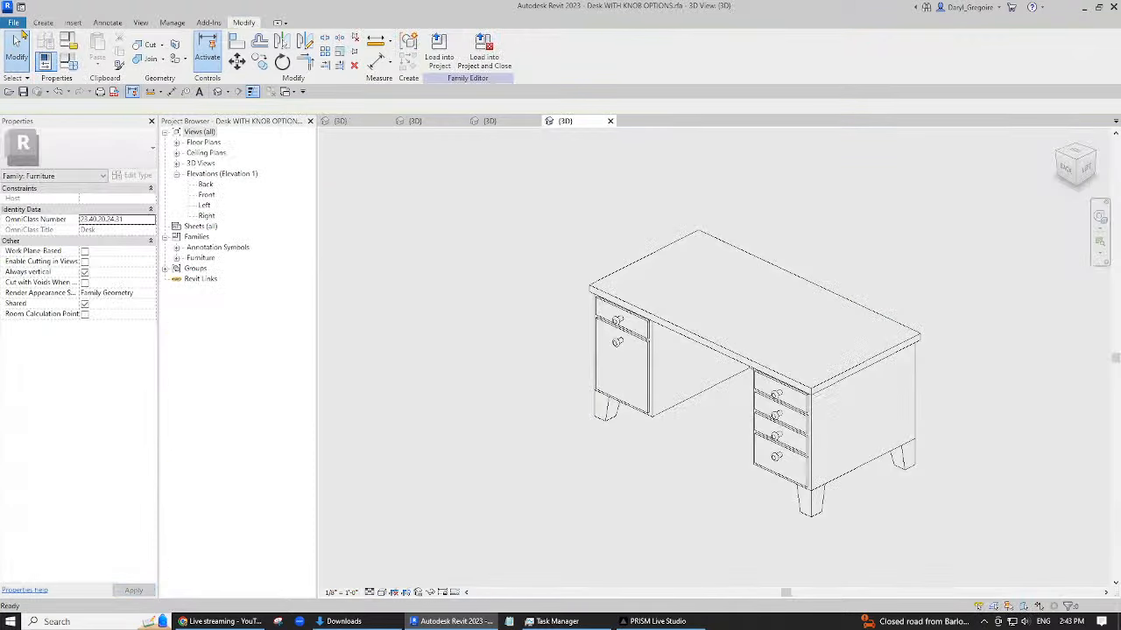
{"action": "left_click", "coordinate": [68, 59]}
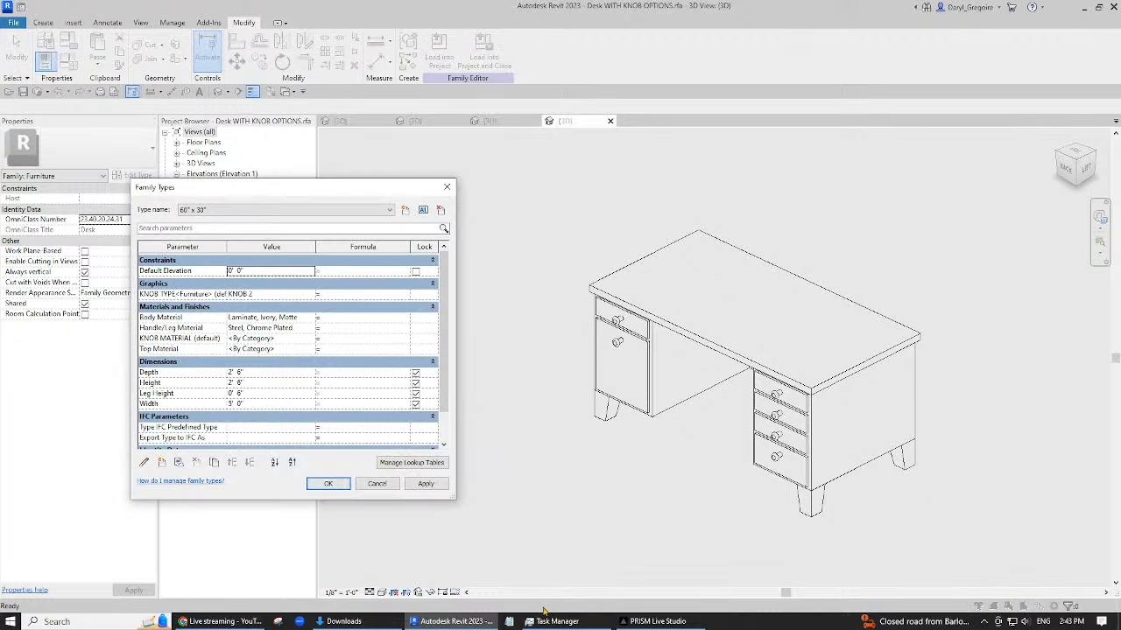
{"action": "left_click", "coordinate": [175, 349]}
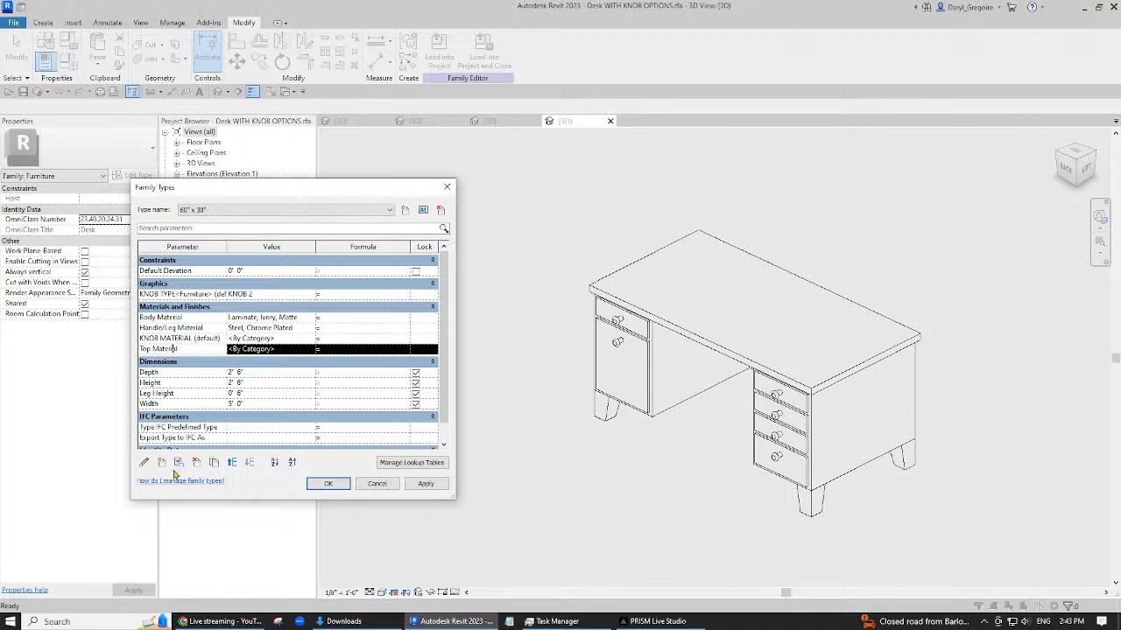
{"action": "left_click", "coordinate": [144, 462]}
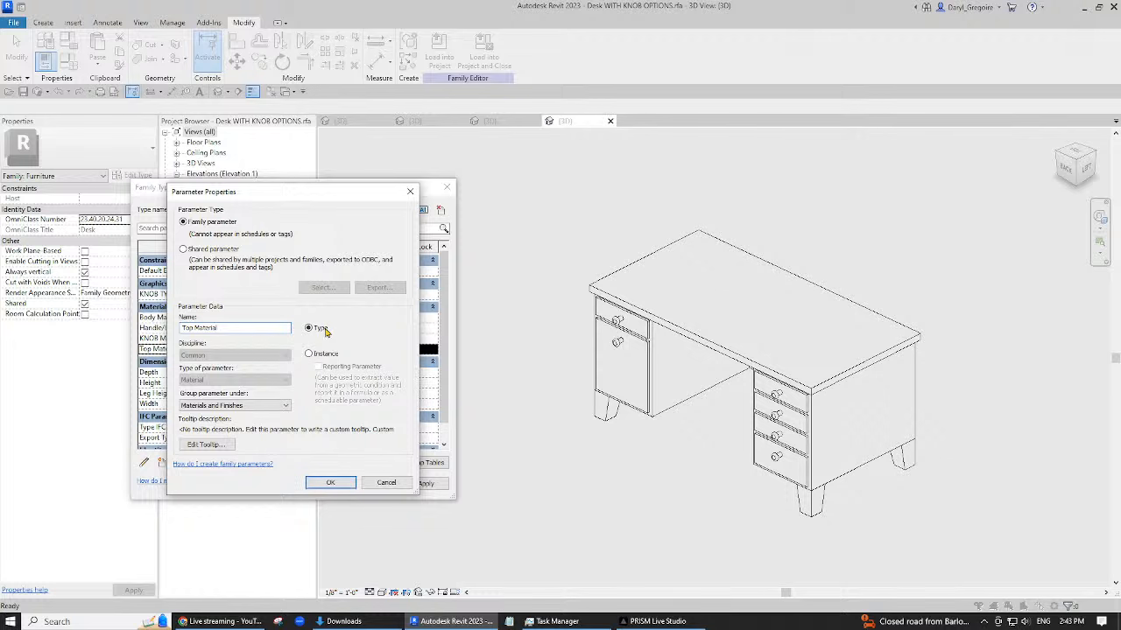
{"action": "left_click", "coordinate": [320, 356]}
{"action": "left_click", "coordinate": [330, 482]}
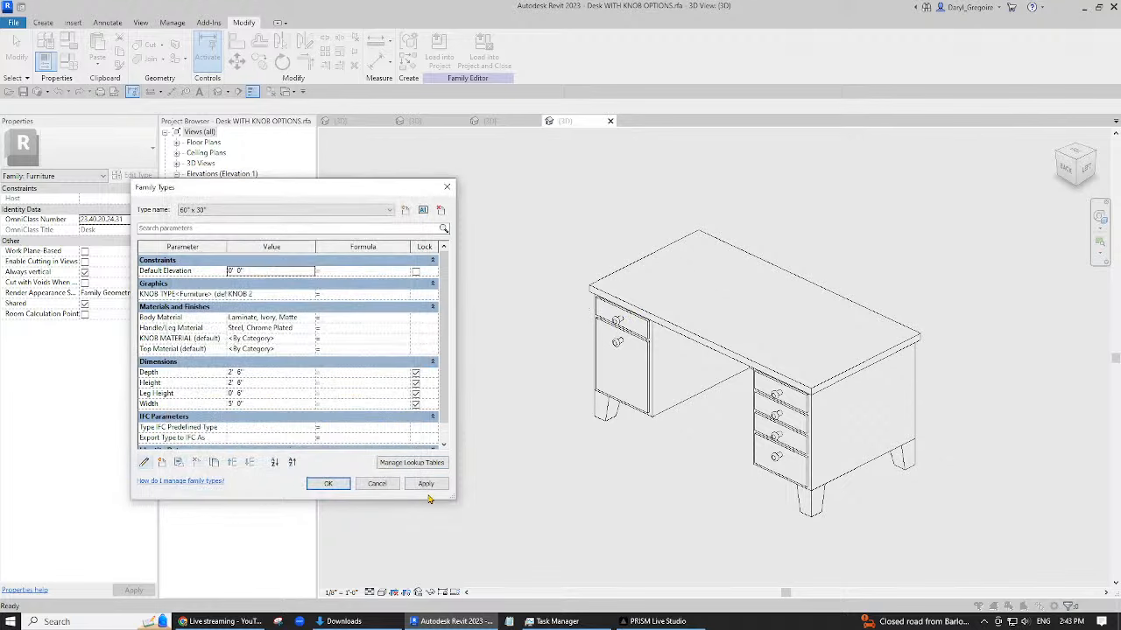
{"action": "left_click", "coordinate": [329, 483]}
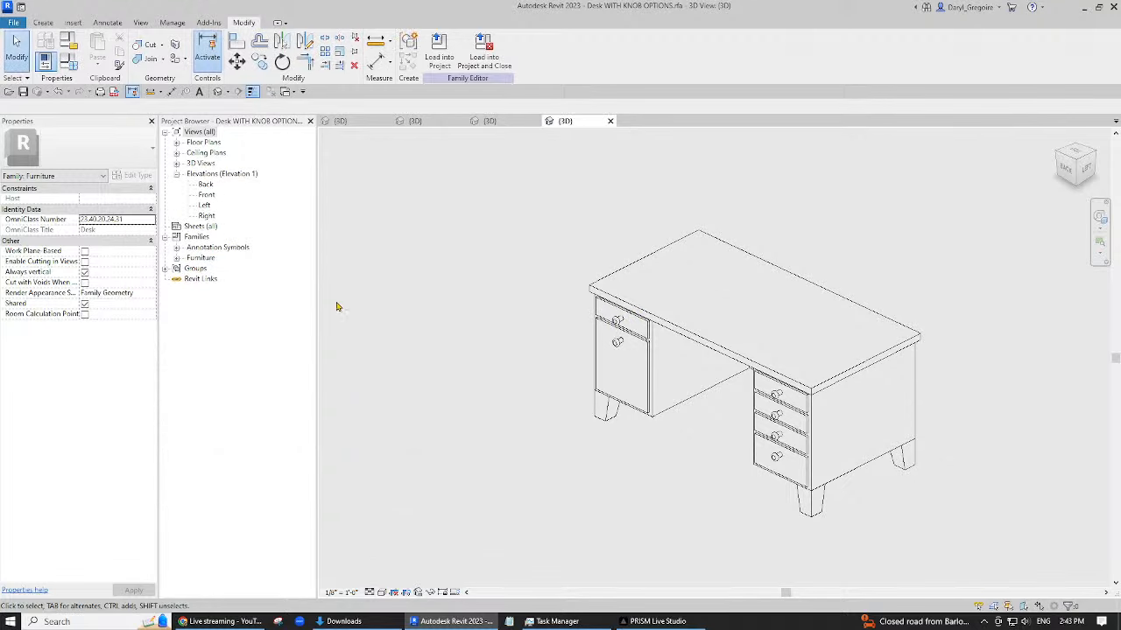
- Save the desk family with its instance Top Material and load it into Project1, overwriting the existing version and its parameter values
{"action": "left_click", "coordinate": [23, 91]}
{"action": "left_click", "coordinate": [439, 48]}
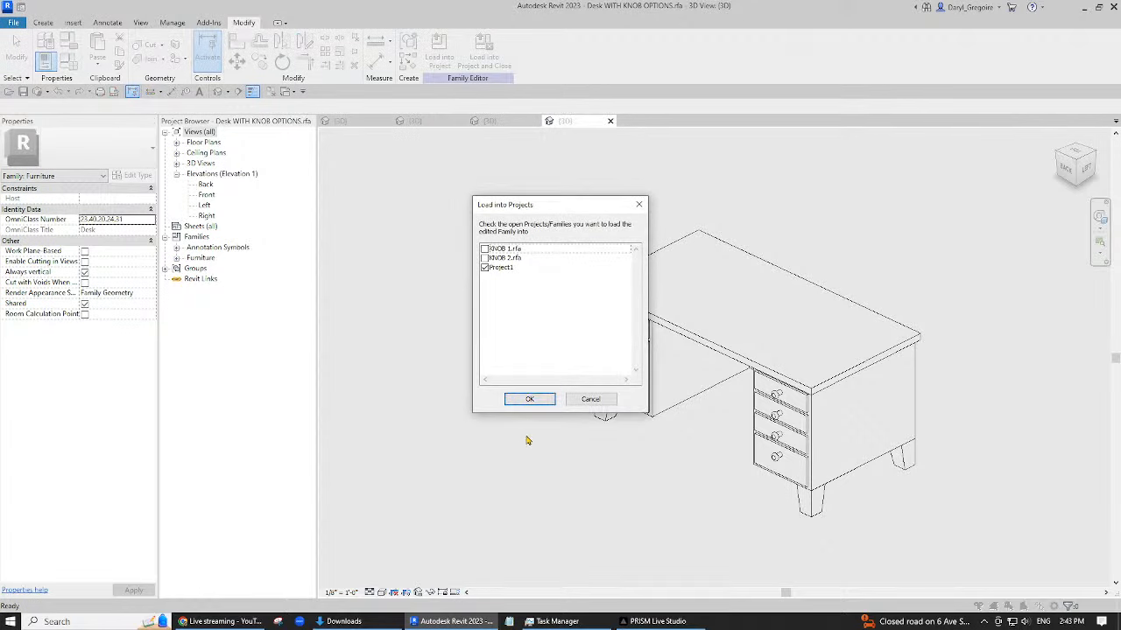
{"action": "left_click", "coordinate": [528, 399]}
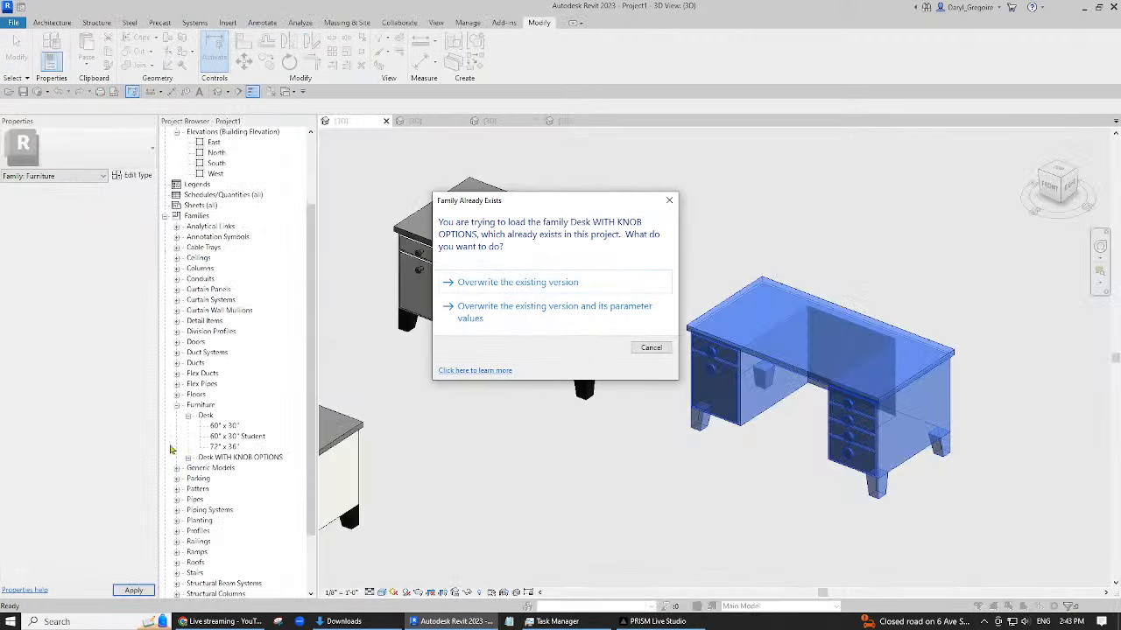
{"action": "left_click", "coordinate": [496, 308]}
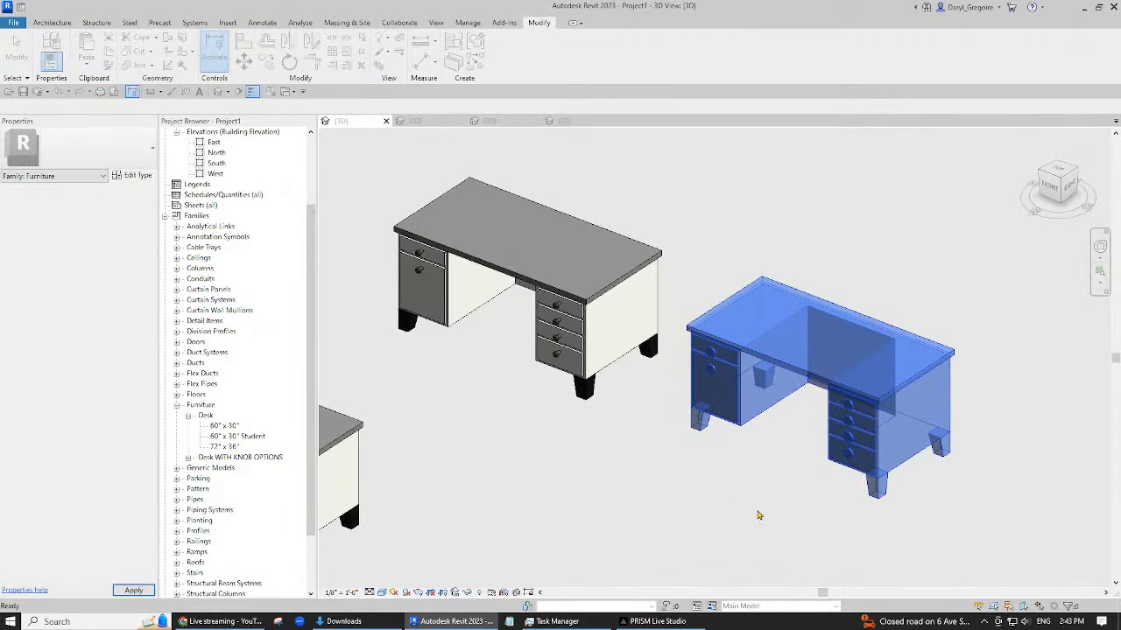
- Set the KNOB MATERIAL of the desk with KNOB 1 knobs to Brick, Common
{"action": "scroll", "coordinate": [720, 514], "scroll_direction": "down", "scroll_amount": 2}
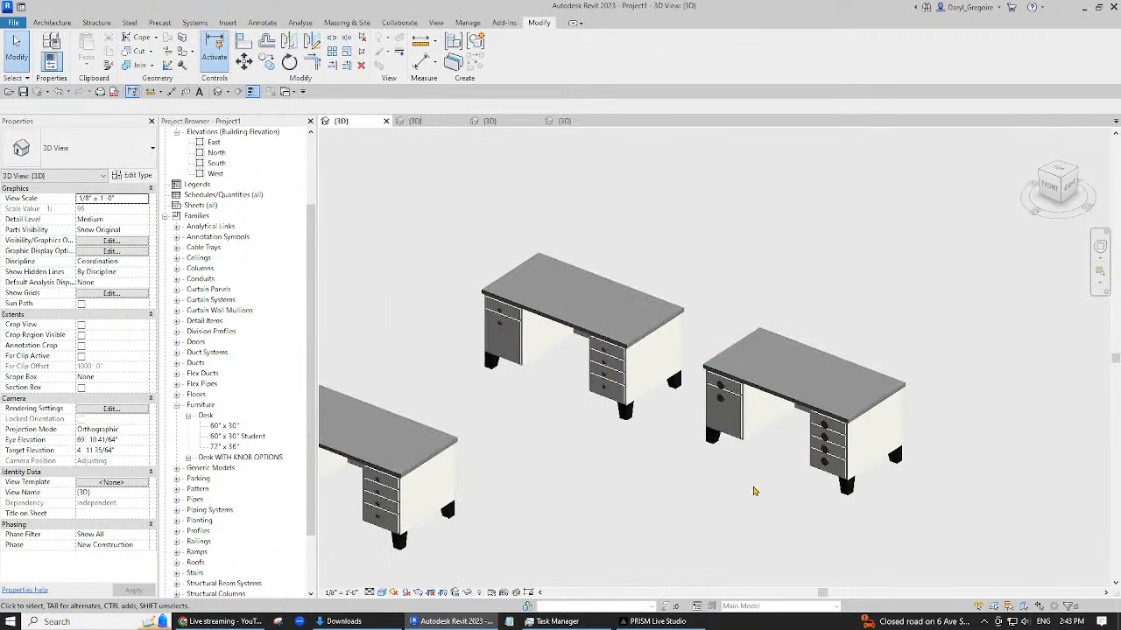
{"action": "middle_click_drag", "start_coordinate": [720, 514], "coordinate": [747, 483]}
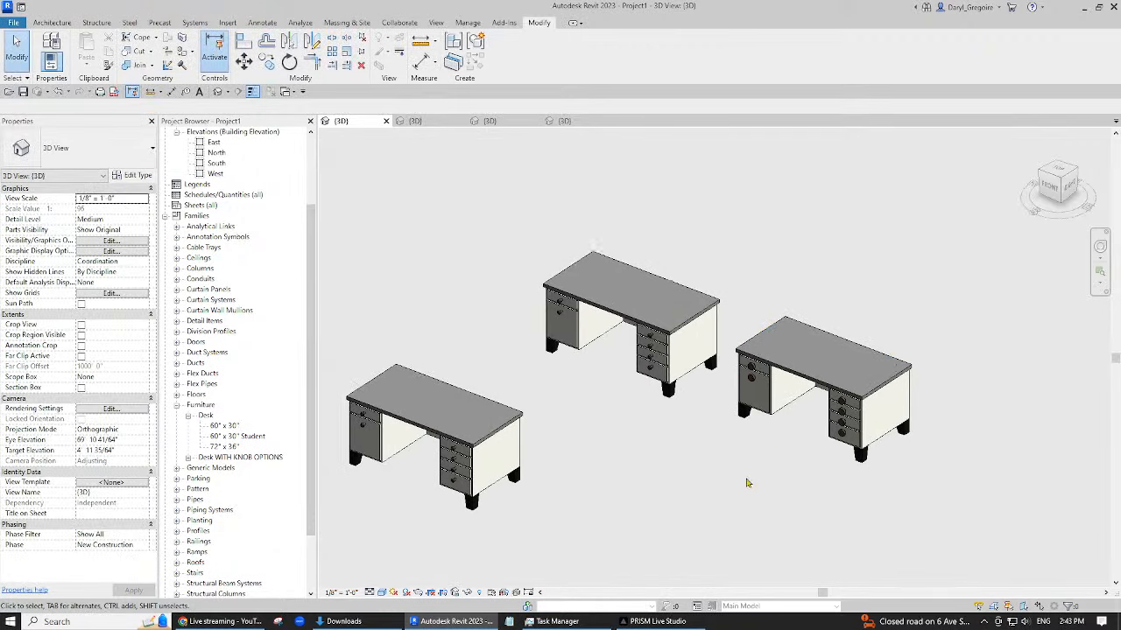
{"action": "left_click", "coordinate": [751, 395]}
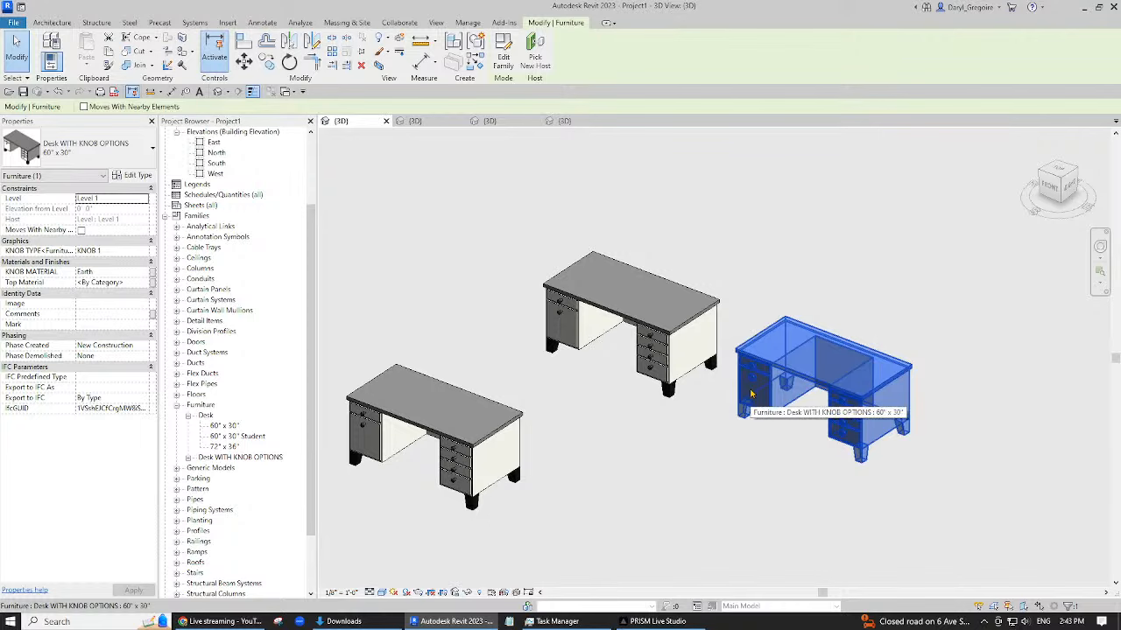
{"action": "scroll", "coordinate": [752, 382], "scroll_direction": "up", "scroll_amount": 3}
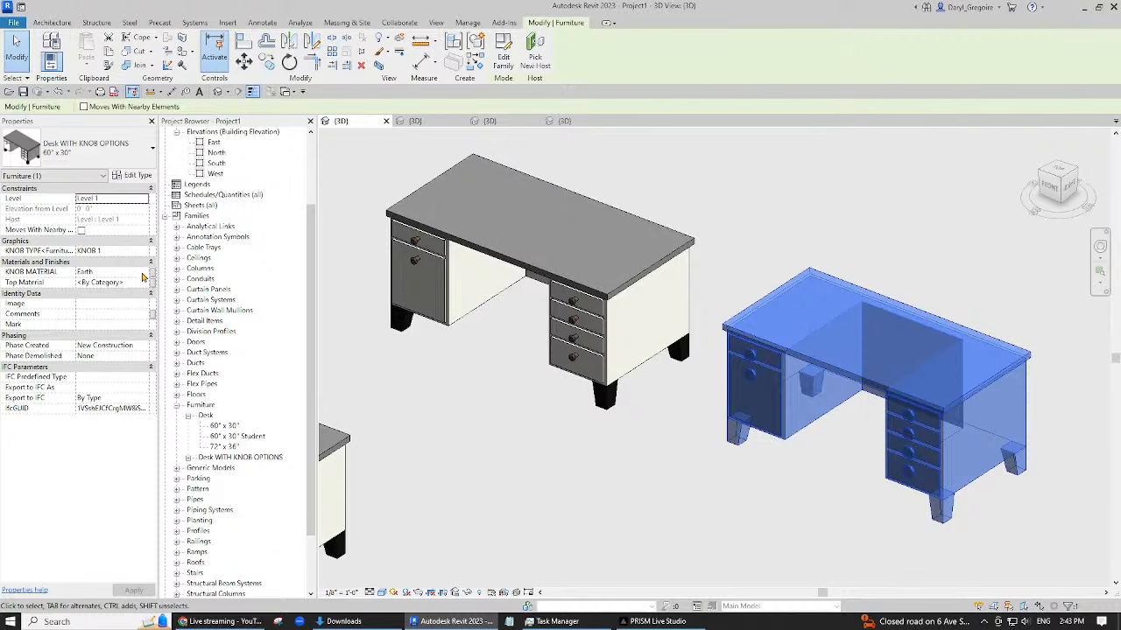
{"action": "left_click", "coordinate": [114, 272]}
{"action": "left_click", "coordinate": [151, 272]}
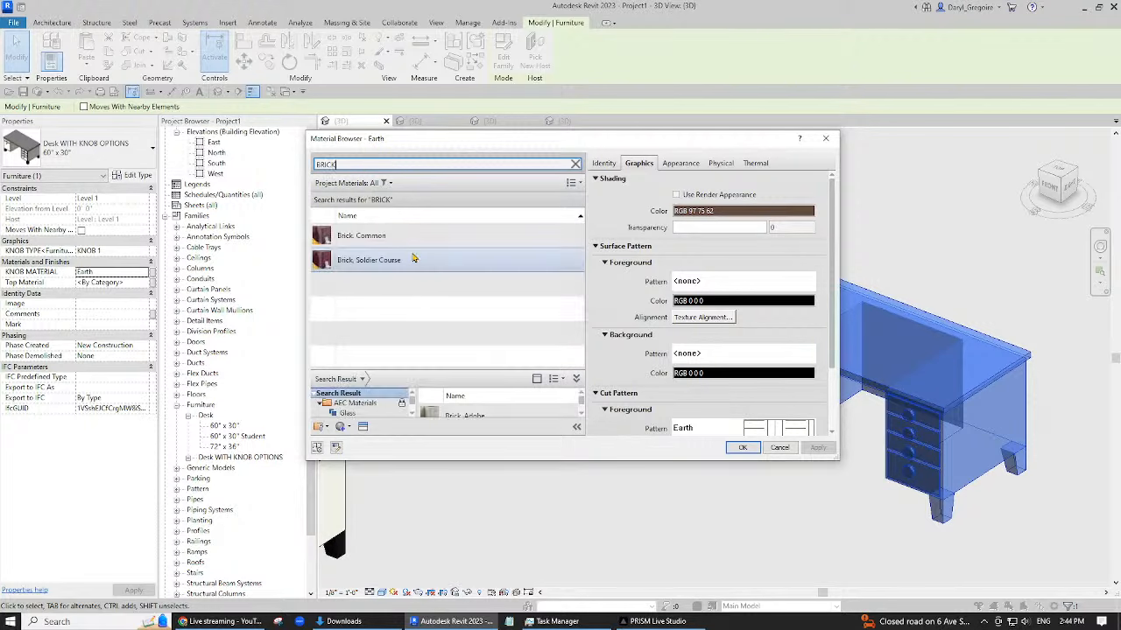
{"action": "left_click", "coordinate": [368, 238]}
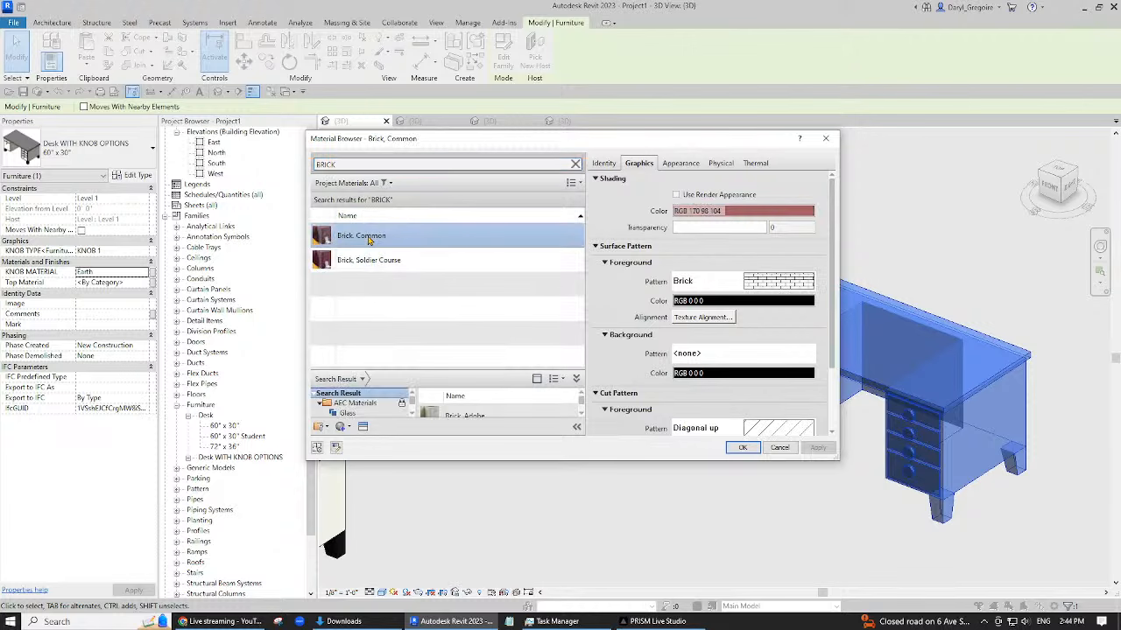
{"action": "left_click", "coordinate": [755, 446]}
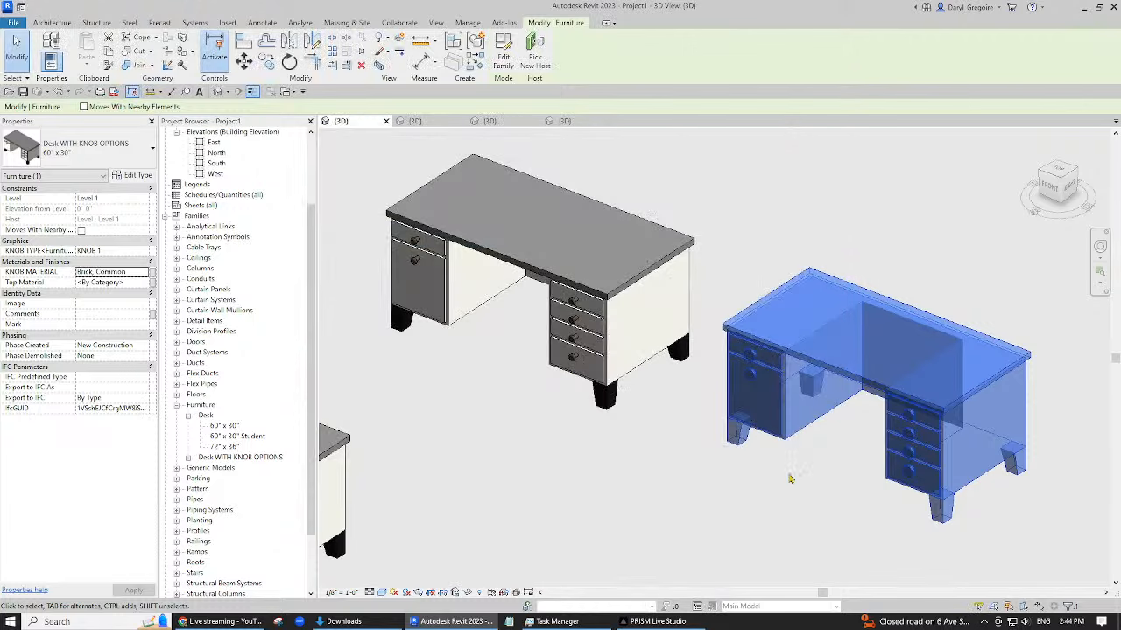
- Examine the drawer knobs up close on the edited desk and its neighbour to compare their materials
{"action": "left_click", "coordinate": [790, 479]}
{"action": "scroll", "coordinate": [904, 451], "scroll_direction": "up", "scroll_amount": 5}
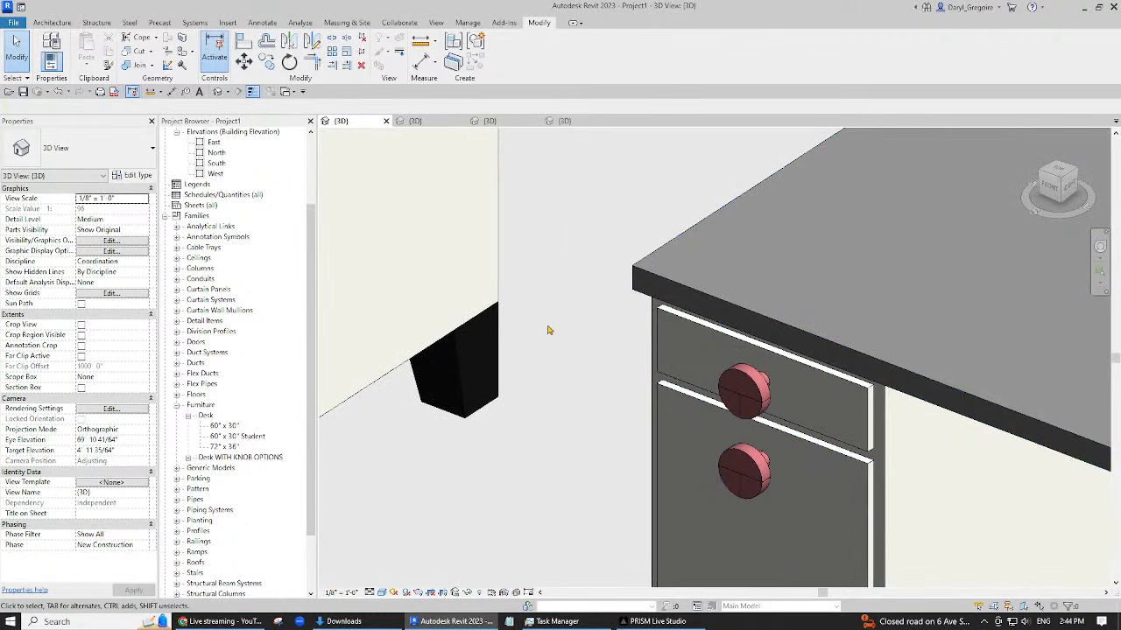
{"action": "scroll", "coordinate": [548, 332], "scroll_direction": "down", "scroll_amount": 3}
{"action": "middle_click_drag", "start_coordinate": [545, 335], "coordinate": [818, 344]}
{"action": "scroll", "coordinate": [557, 376], "scroll_direction": "up", "scroll_amount": 3}
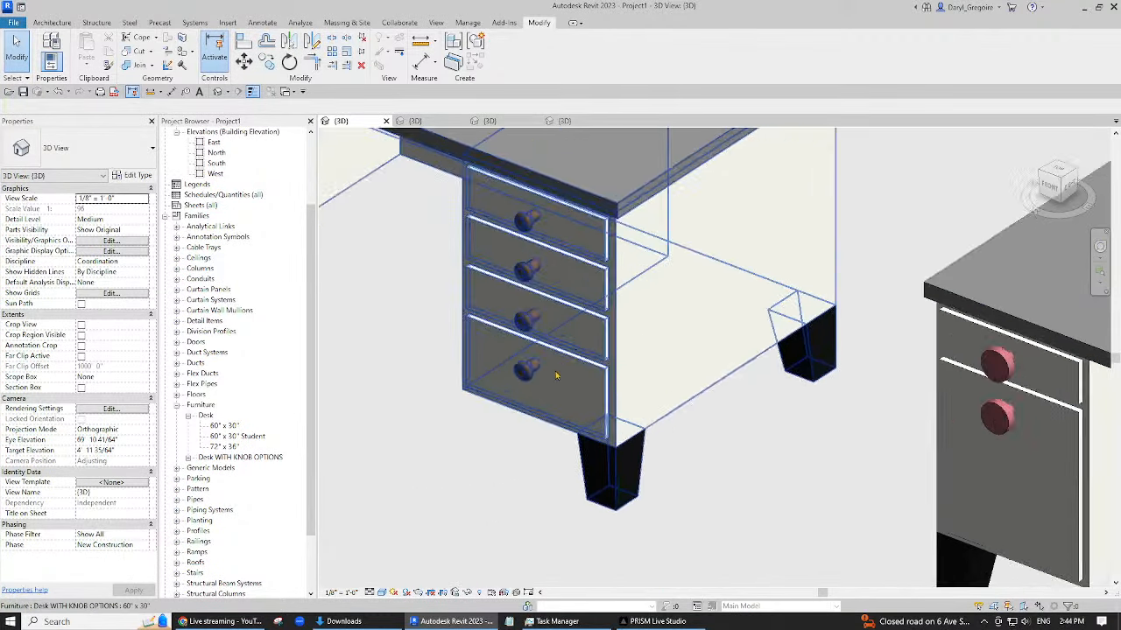
{"action": "scroll", "coordinate": [445, 459], "scroll_direction": "up", "scroll_amount": 1}
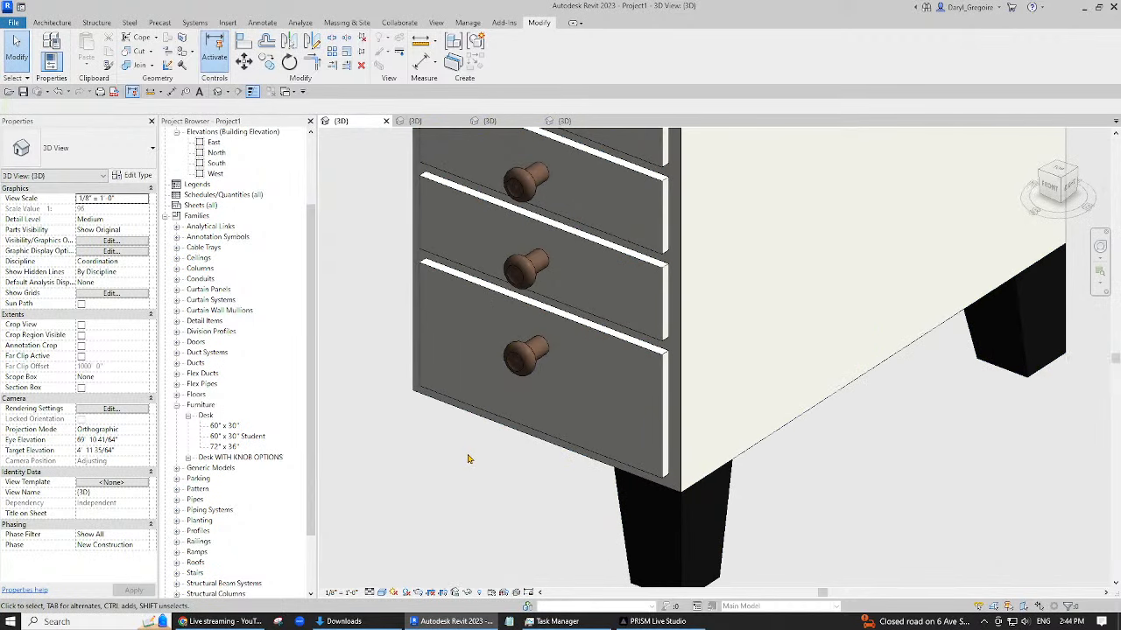
{"action": "scroll", "coordinate": [467, 459], "scroll_direction": "down", "scroll_amount": 4}
- Set the Top Material of the desk with brick knobs to Carpet (1)
{"action": "left_click", "coordinate": [792, 381]}
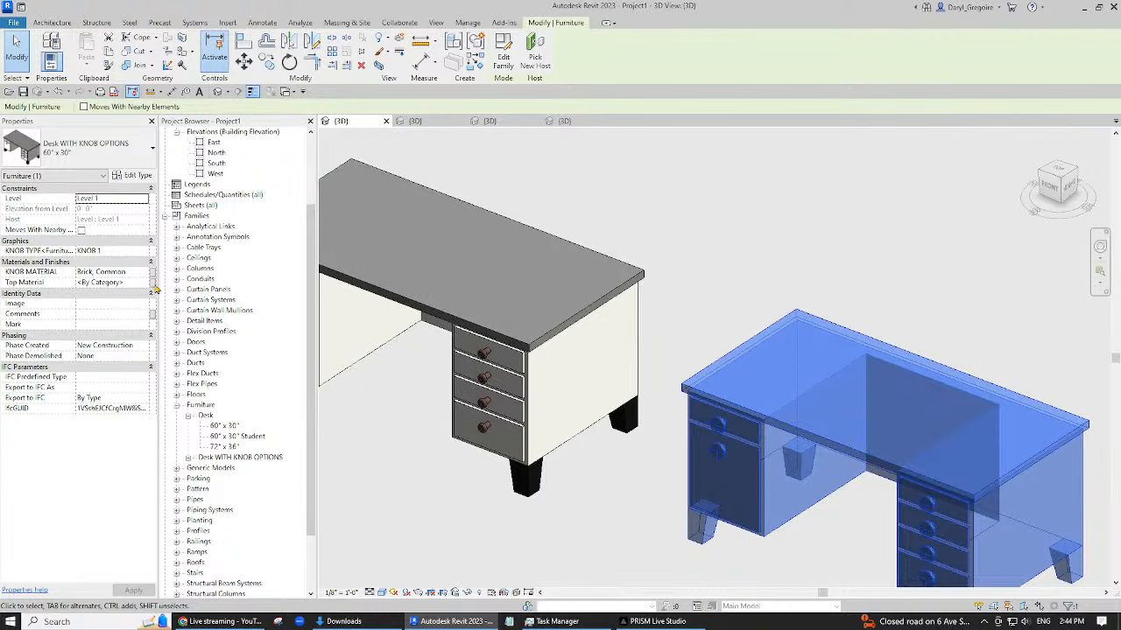
{"action": "left_click", "coordinate": [149, 287]}
{"action": "left_click", "coordinate": [150, 283]}
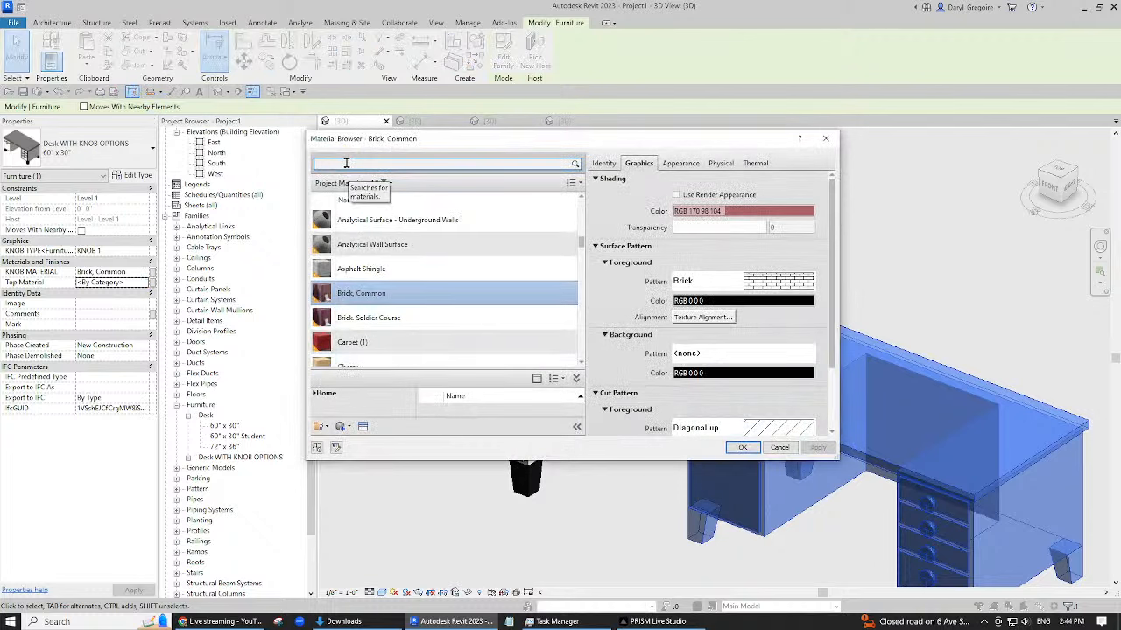
{"action": "left_click", "coordinate": [376, 343]}
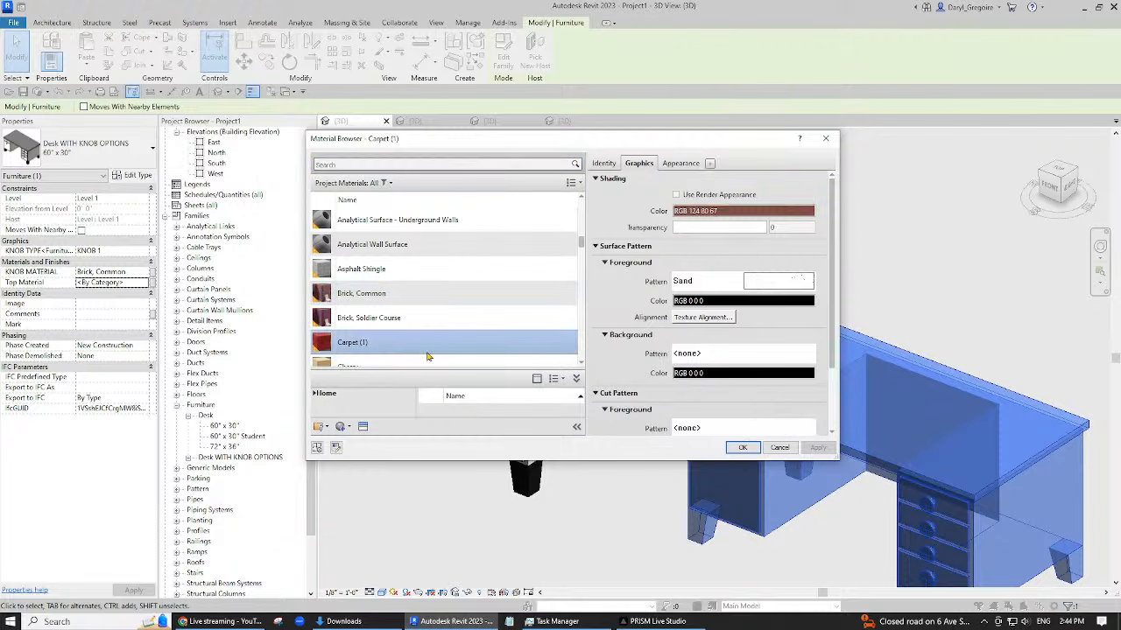
{"action": "left_click", "coordinate": [744, 449]}
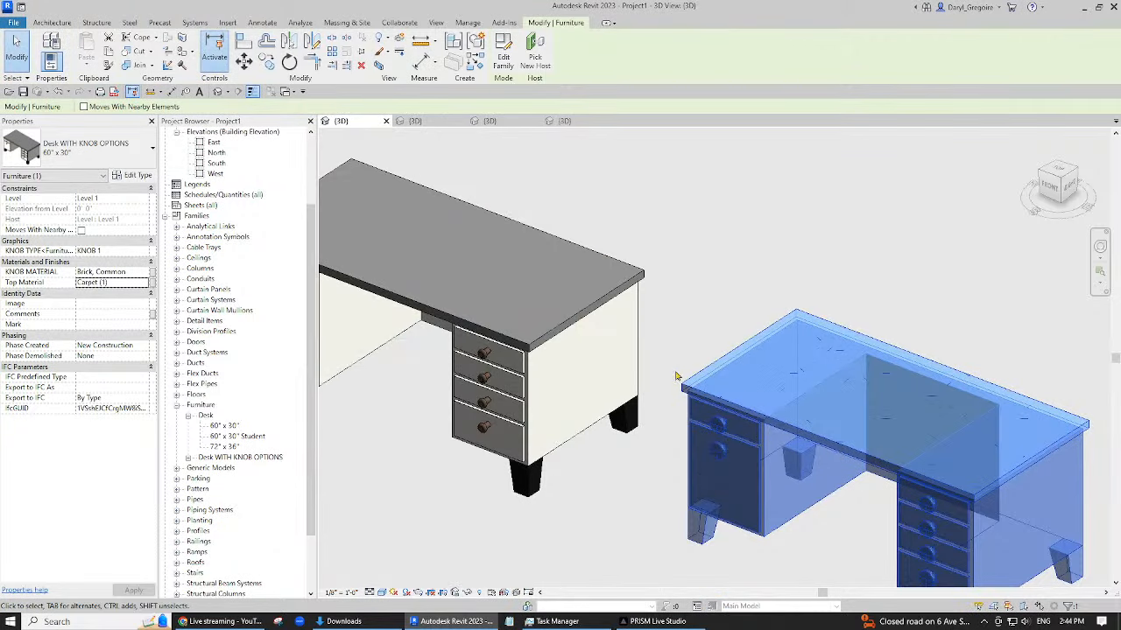
- Change the carpet-topped desk with brick knobs to the 72" x 36" type
{"action": "left_click", "coordinate": [713, 243]}
{"action": "scroll", "coordinate": [713, 243], "scroll_direction": "down", "scroll_amount": 2}
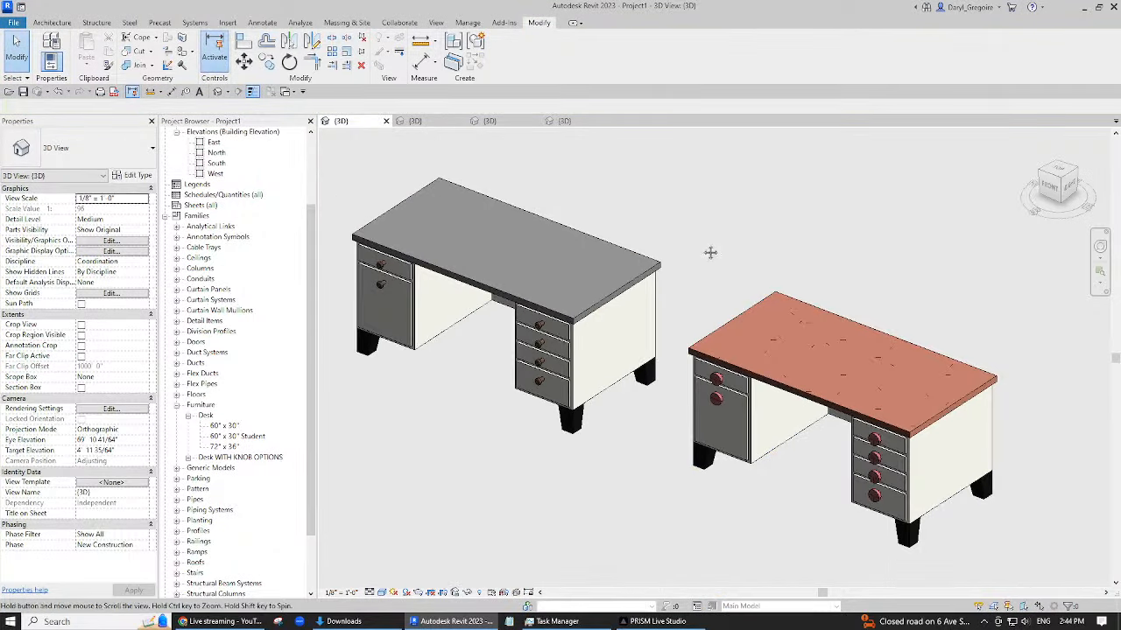
{"action": "scroll", "coordinate": [635, 267], "scroll_direction": "up", "scroll_amount": 1}
{"action": "scroll", "coordinate": [618, 408], "scroll_direction": "down", "scroll_amount": 2}
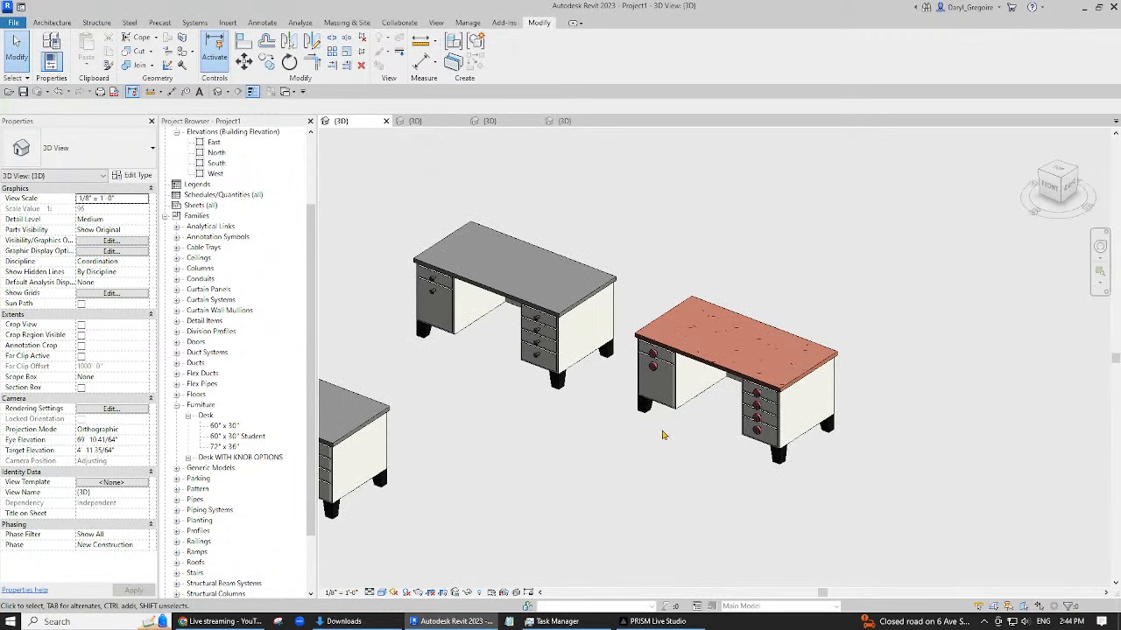
{"action": "scroll", "coordinate": [663, 455], "scroll_direction": "up", "scroll_amount": 1}
{"action": "left_click", "coordinate": [738, 442]}
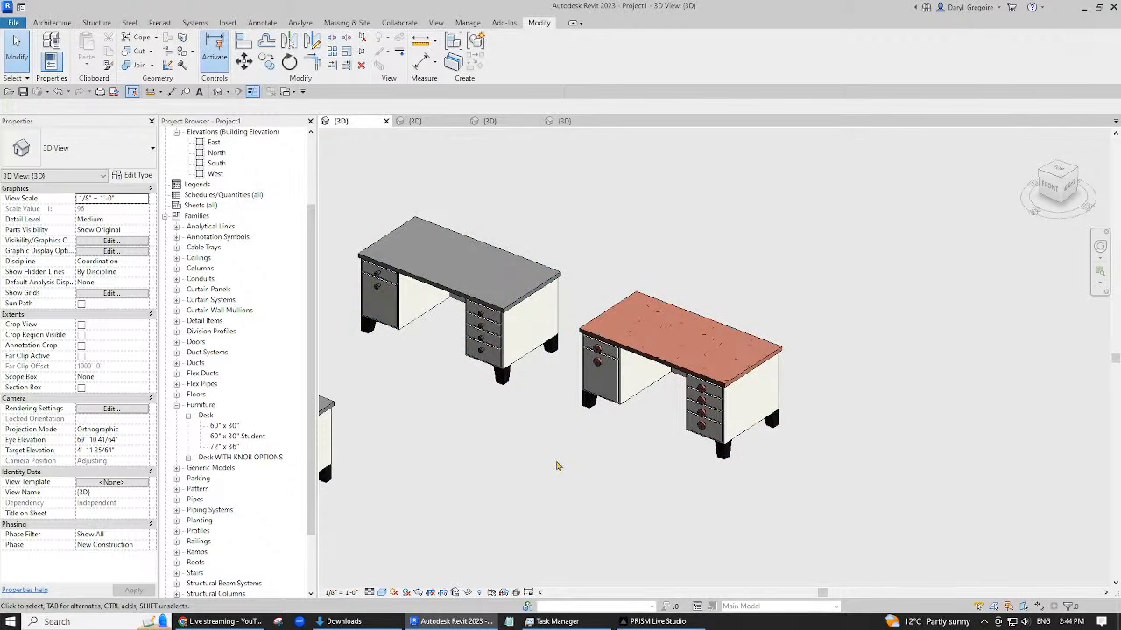
{"action": "middle_click_drag", "start_coordinate": [568, 470], "coordinate": [670, 464]}
{"action": "left_click", "coordinate": [674, 469]}
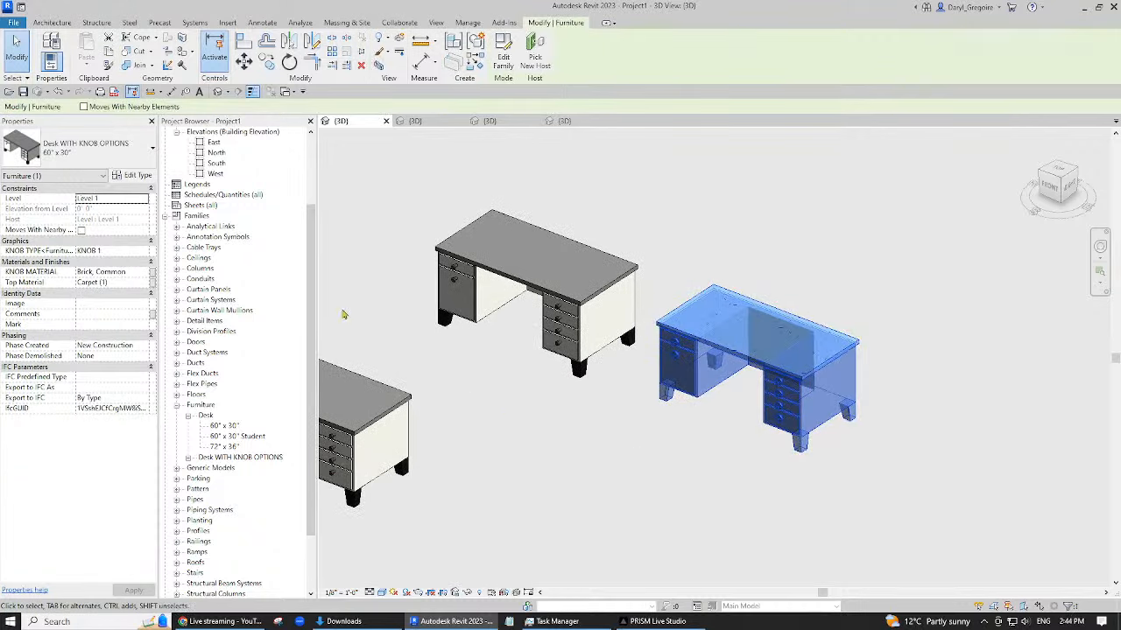
{"action": "left_click", "coordinate": [141, 151]}
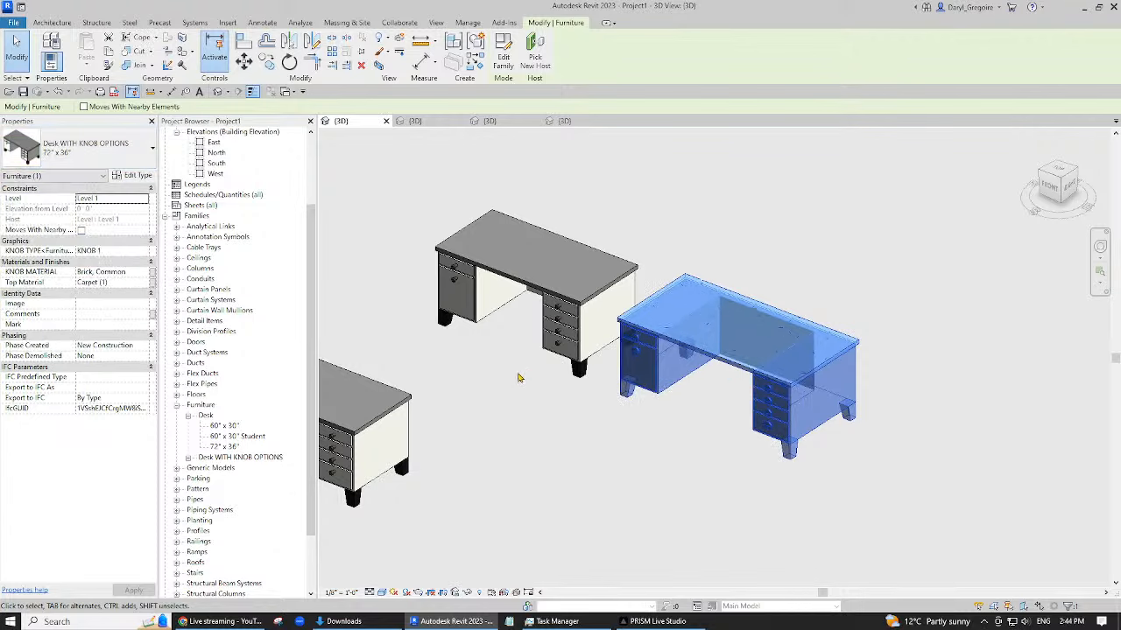
{"action": "left_click", "coordinate": [669, 484]}
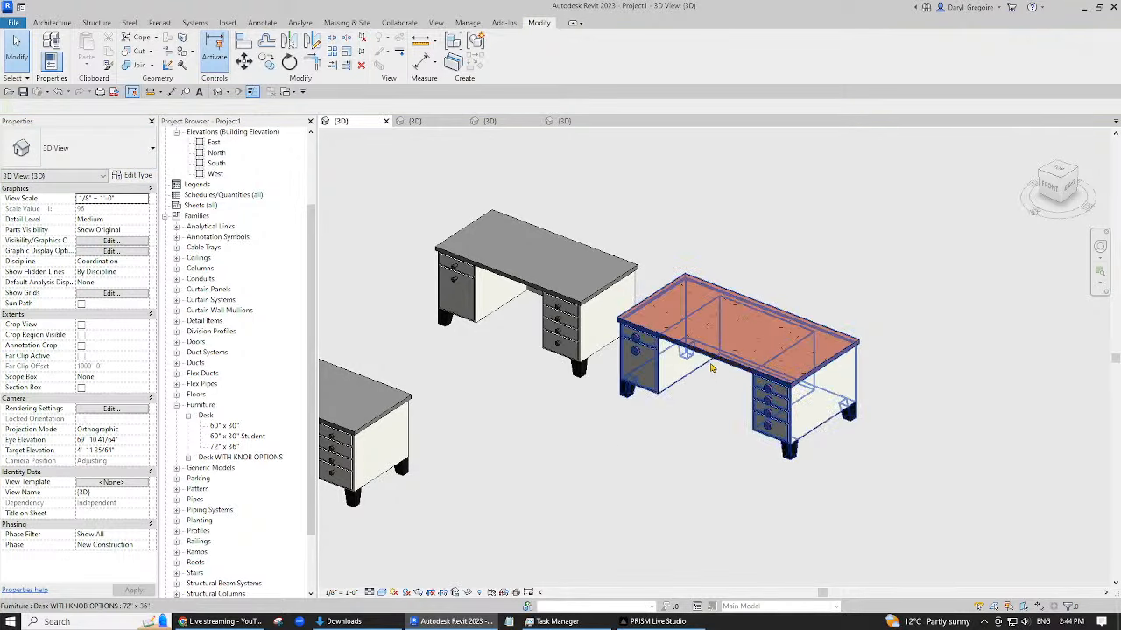
- Move the carpet-topped desk clear of the neighbouring grey-topped desk and examine its drawer knobs
{"action": "left_click_drag", "start_coordinate": [703, 417], "coordinate": [785, 341]}
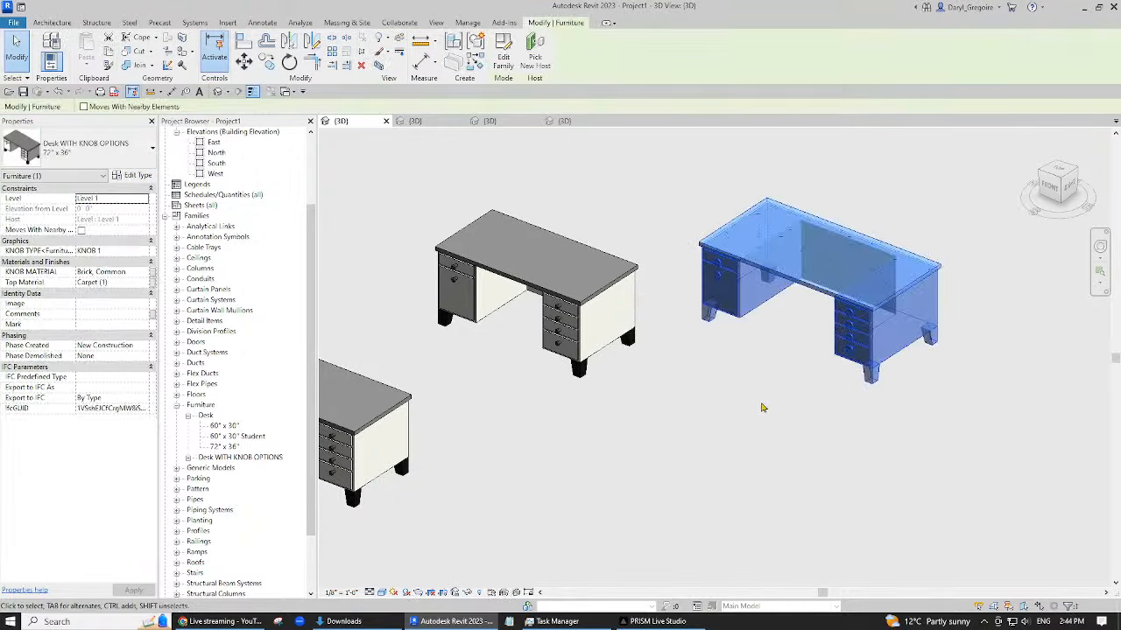
{"action": "left_click", "coordinate": [826, 294]}
{"action": "left_click", "coordinate": [776, 346]}
{"action": "scroll", "coordinate": [723, 255], "scroll_direction": "up", "scroll_amount": 3}
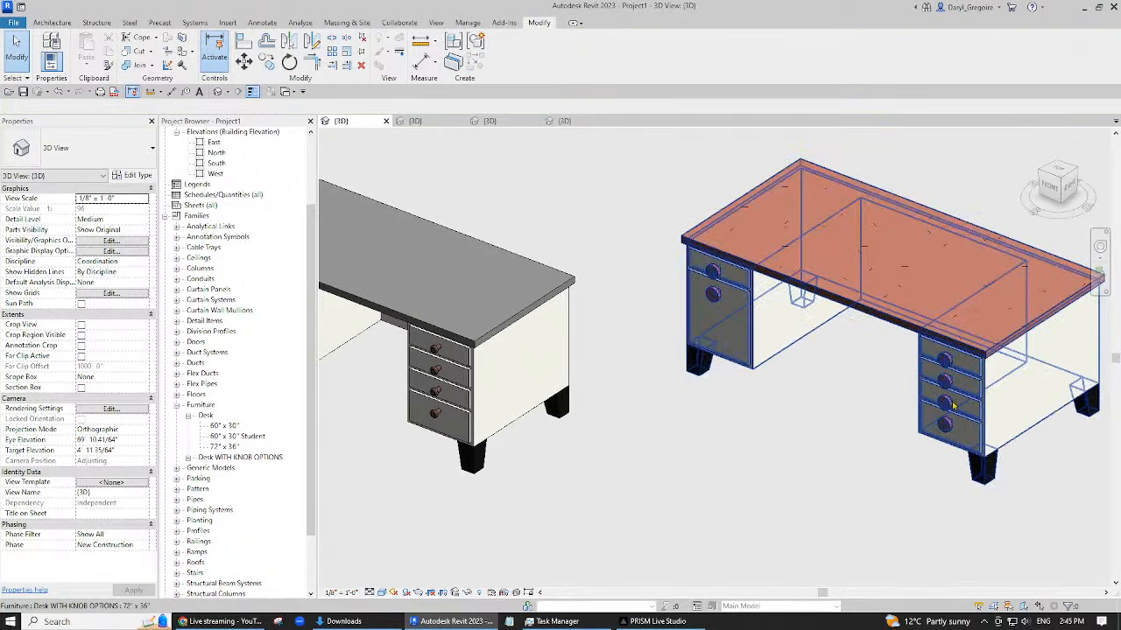
{"action": "scroll", "coordinate": [726, 464], "scroll_direction": "down", "scroll_amount": 3}
- Set the Width of the carpet-topped desk's 72" x 36" type to 10' 0" and apply it
{"action": "left_click", "coordinate": [718, 368]}
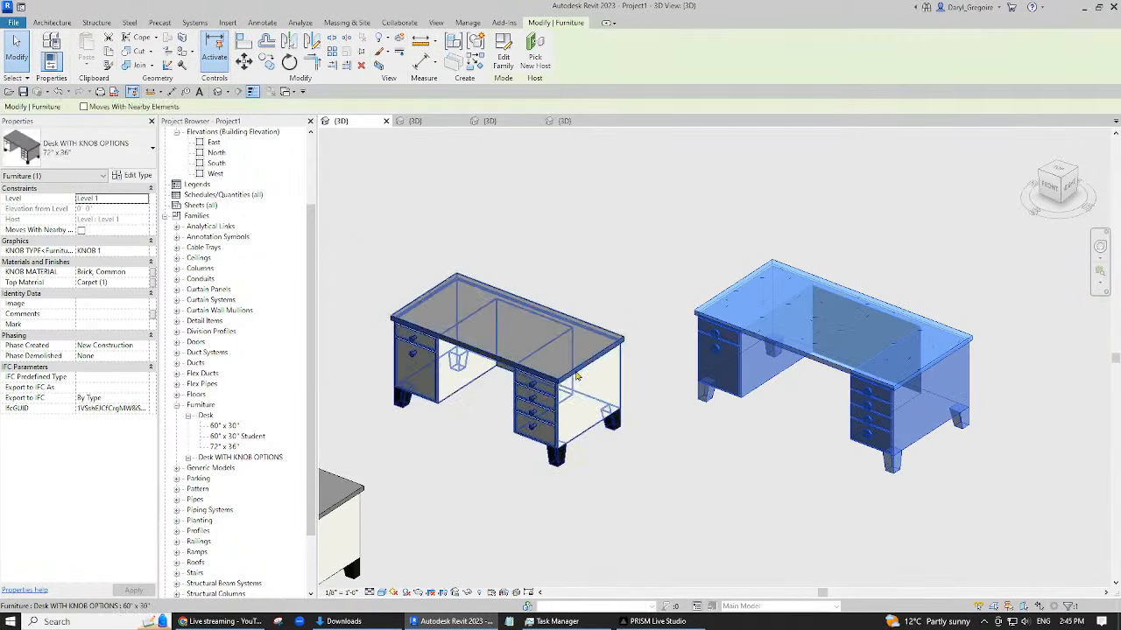
{"action": "left_click", "coordinate": [131, 175]}
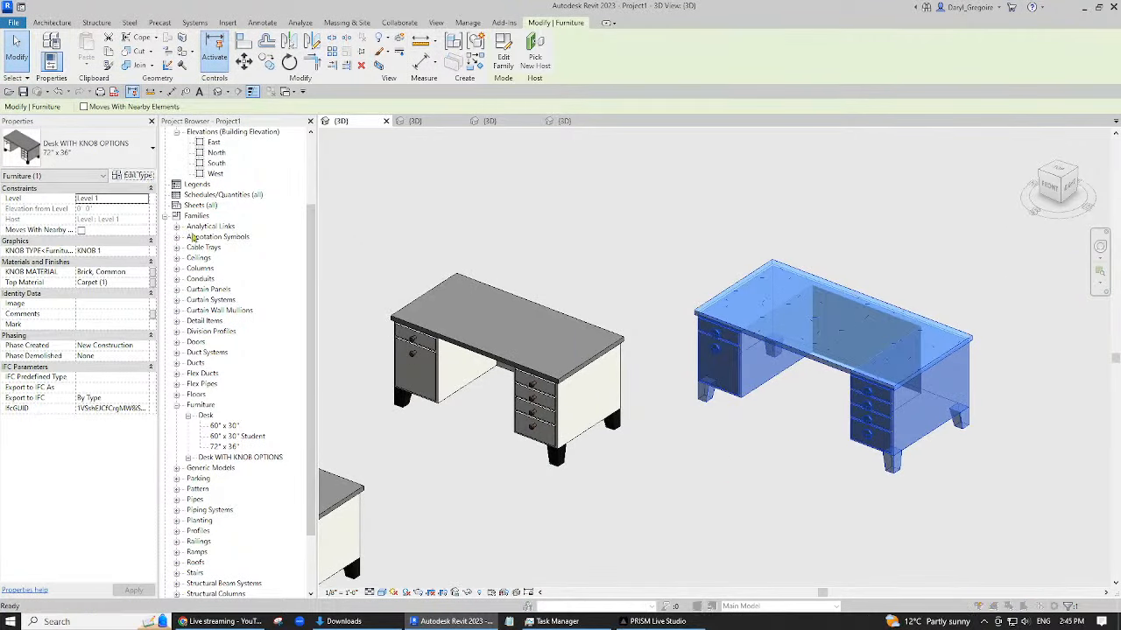
{"action": "left_click", "coordinate": [328, 265]}
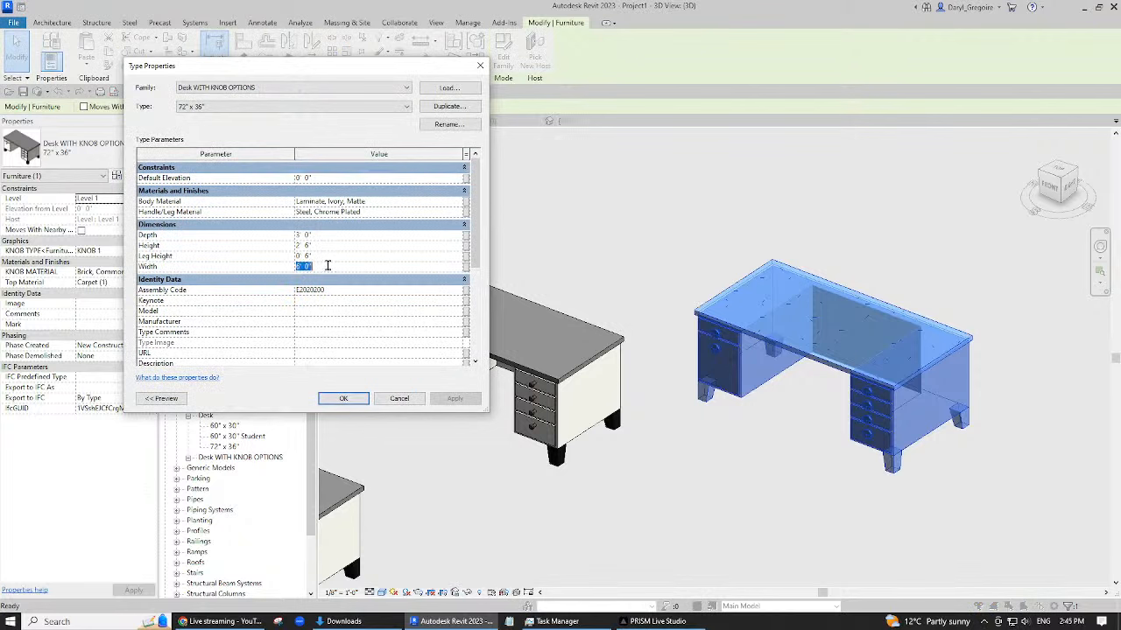
{"action": "type", "text": "1"}
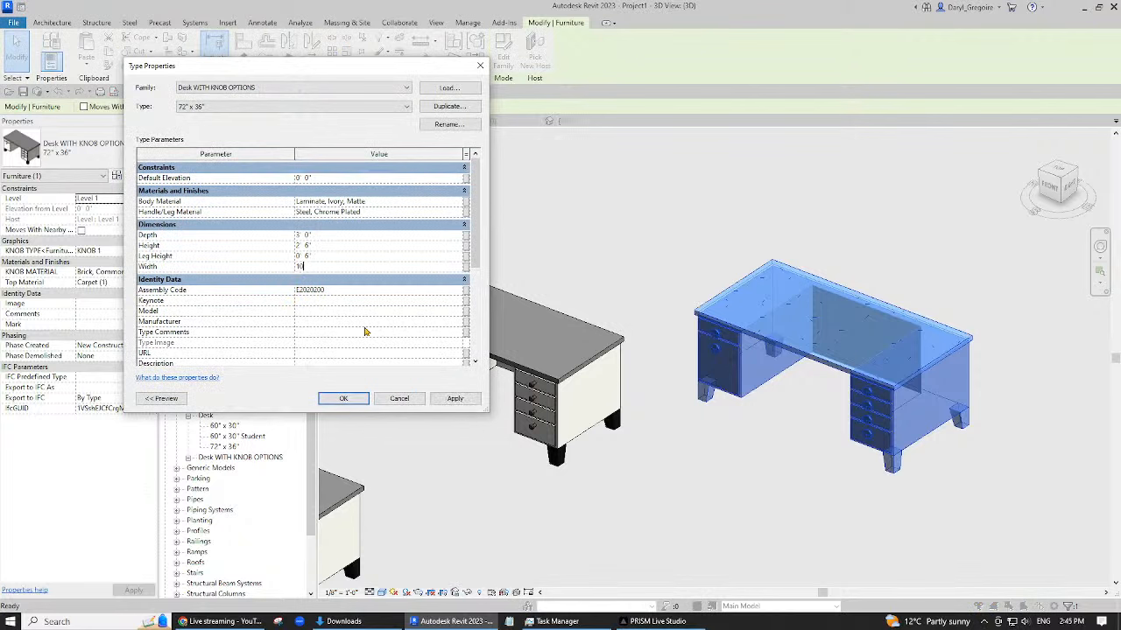
{"action": "type", "text": "0"}
{"action": "left_click", "coordinate": [457, 400]}
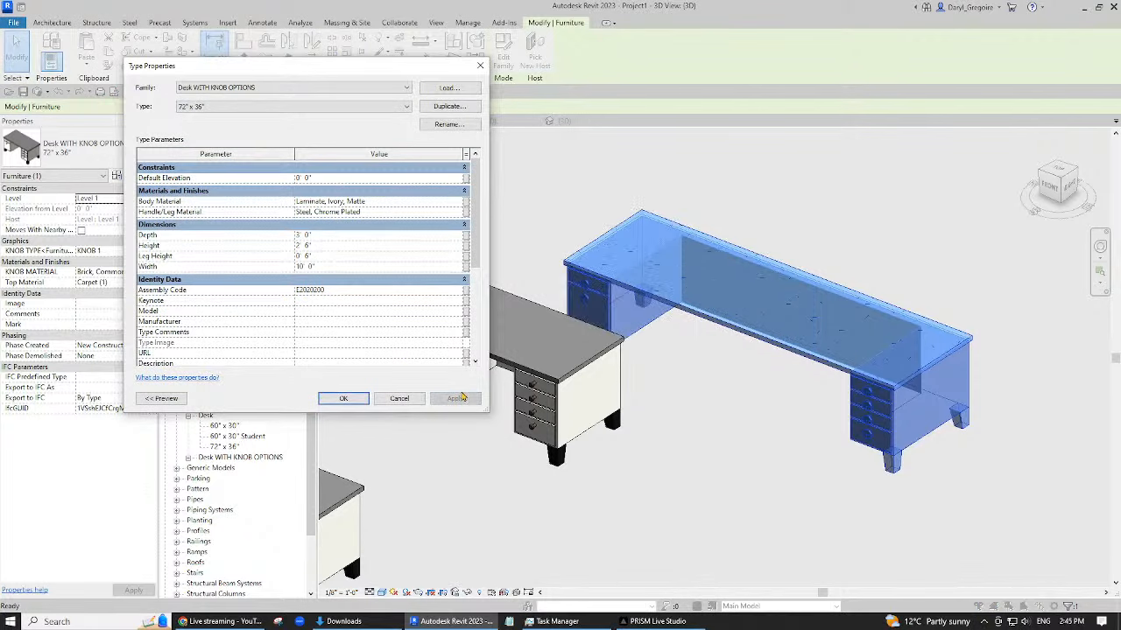
- Set the Depth of the same desk type to 4' 0" and accept the type properties
{"action": "left_click", "coordinate": [335, 235]}
{"action": "type", "text": "4"}
{"action": "left_click", "coordinate": [457, 399]}
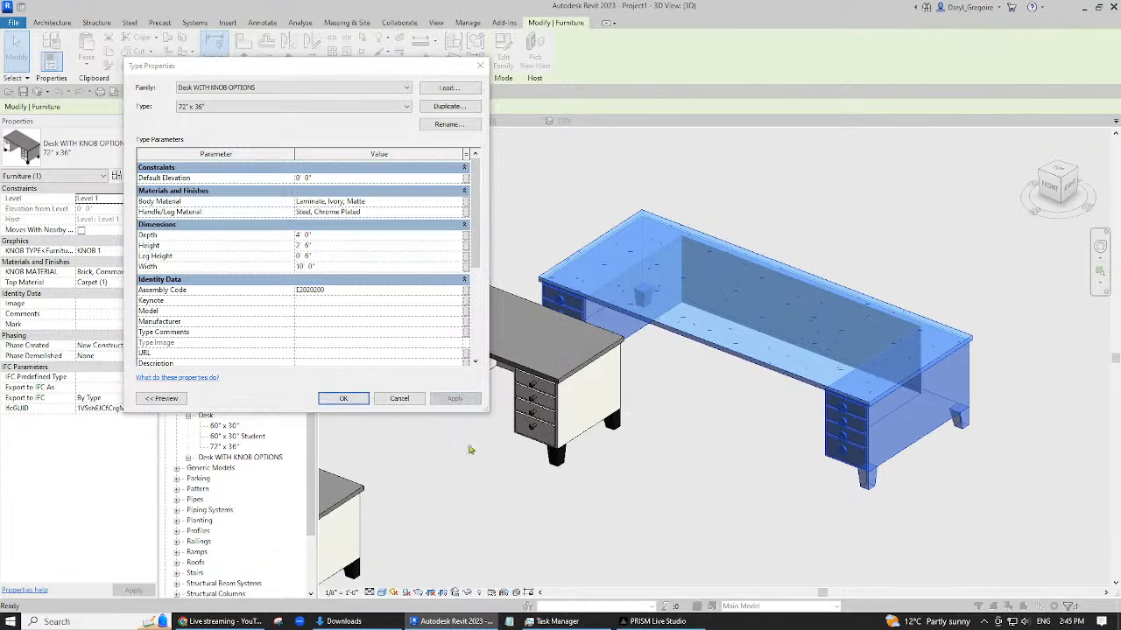
{"action": "left_click", "coordinate": [343, 399]}
{"action": "left_click", "coordinate": [599, 470]}
- Move the resized carpet-topped desk farther back, away from the two grey-topped desks
{"action": "scroll", "coordinate": [675, 469], "scroll_direction": "down", "scroll_amount": 3}
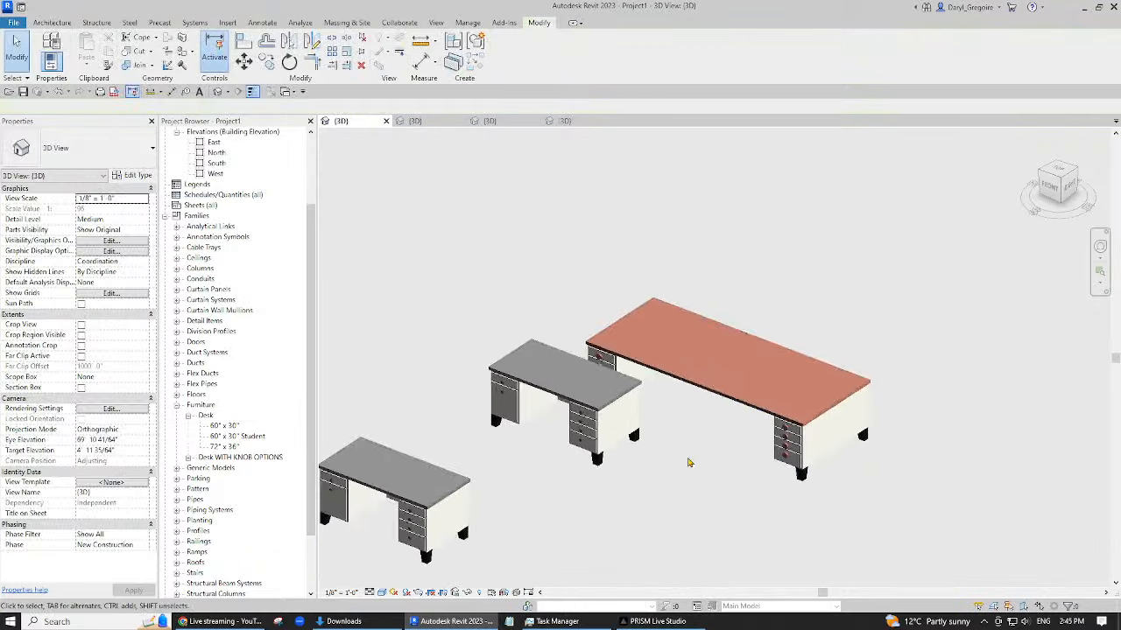
{"action": "left_click_drag", "start_coordinate": [720, 382], "coordinate": [769, 337]}
{"action": "left_click", "coordinate": [780, 439]}
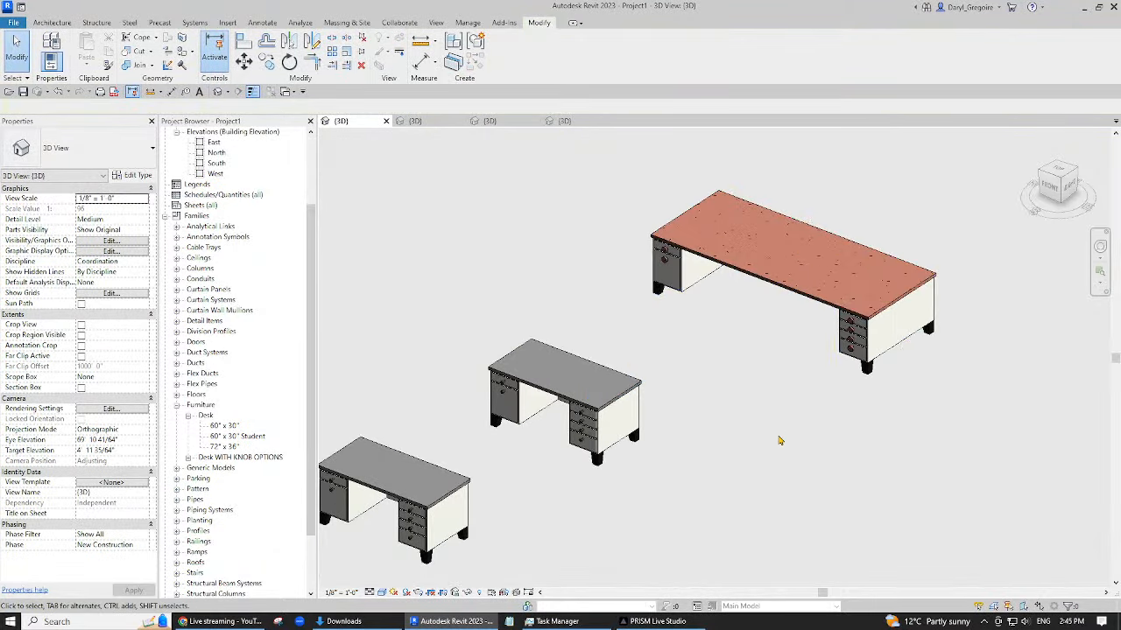
{"action": "left_click", "coordinate": [857, 353]}
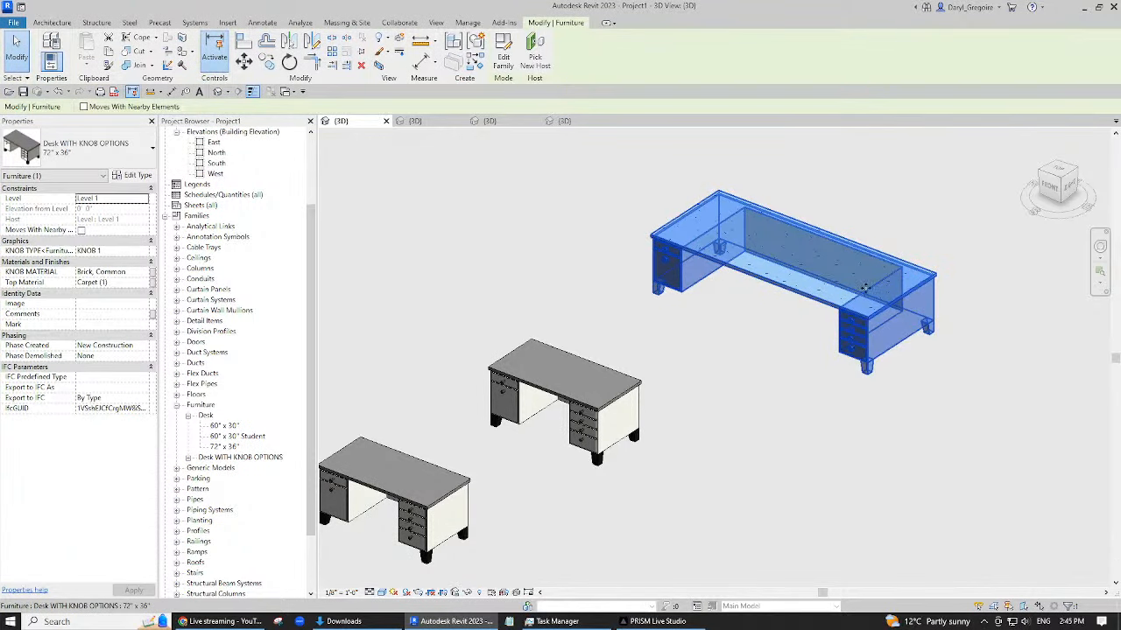
{"action": "left_click", "coordinate": [870, 217]}
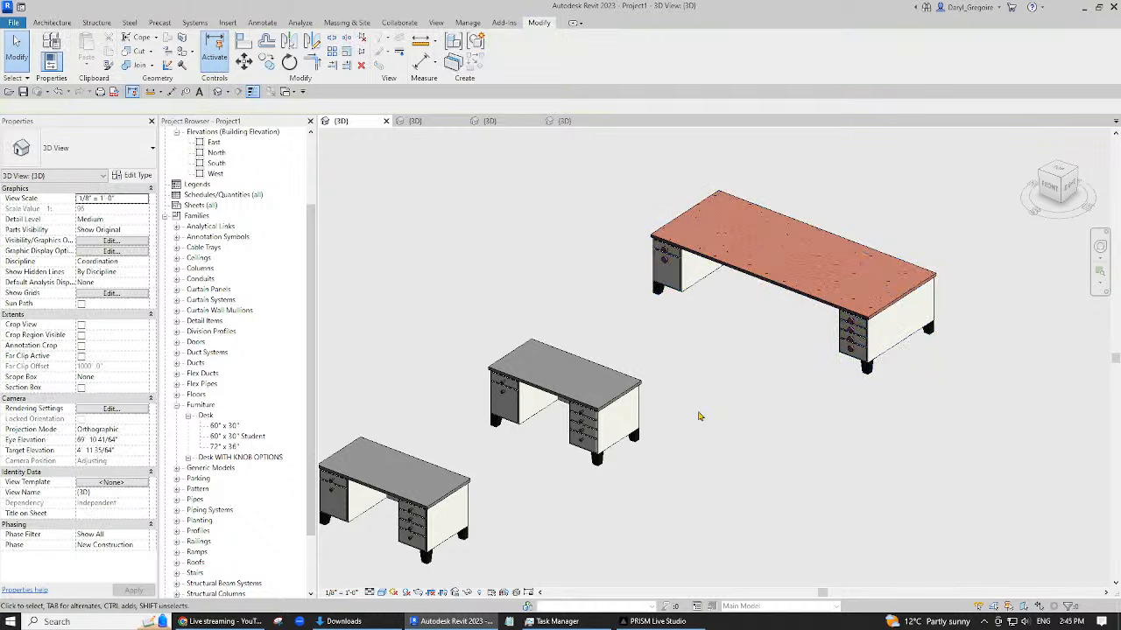
{"action": "middle_click_drag", "start_coordinate": [698, 417], "coordinate": [771, 387]}
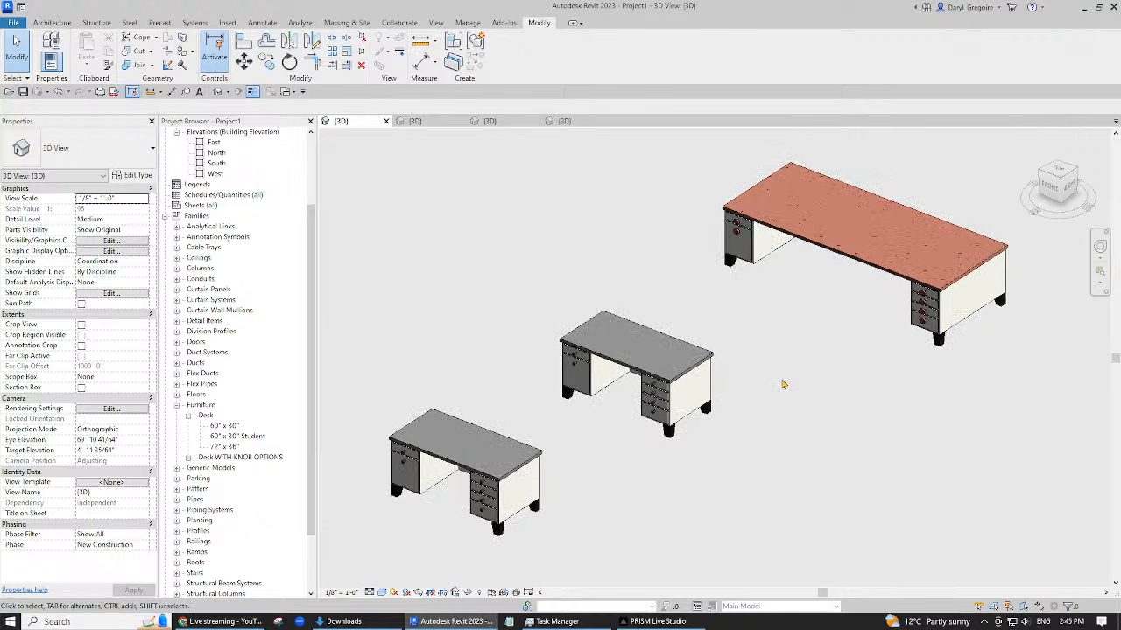
- Set the KNOB TYPE of the middle grey-topped desk to Desk : 72" x 36" to test a non-knob family
{"action": "scroll", "coordinate": [691, 465], "scroll_direction": "up", "scroll_amount": 4}
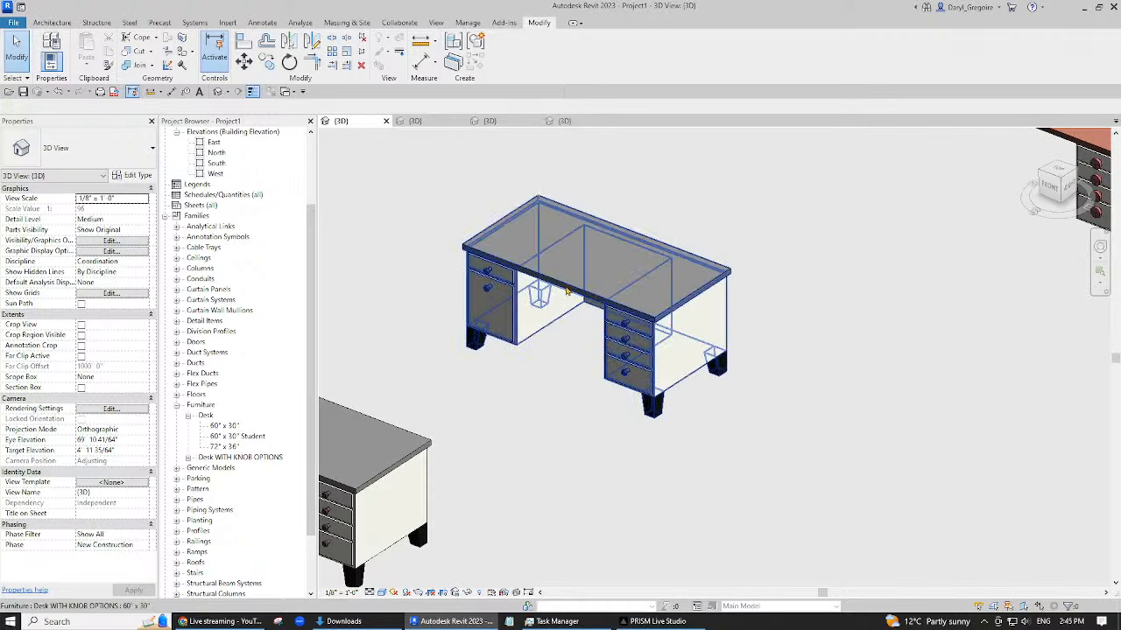
{"action": "scroll", "coordinate": [636, 323], "scroll_direction": "up", "scroll_amount": 3}
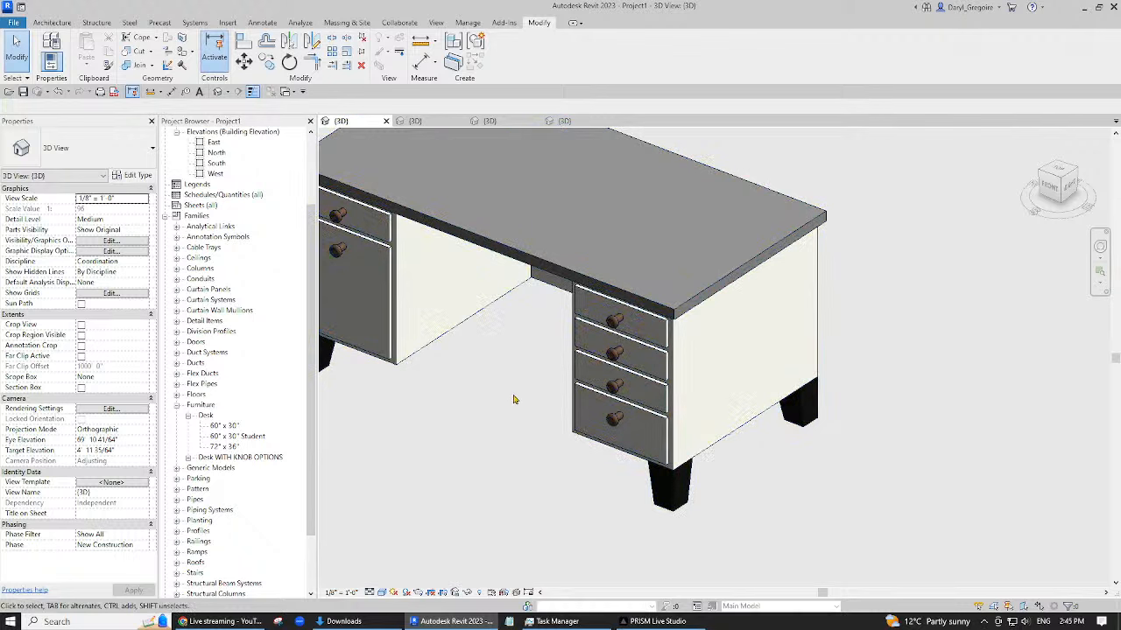
{"action": "left_click", "coordinate": [618, 327]}
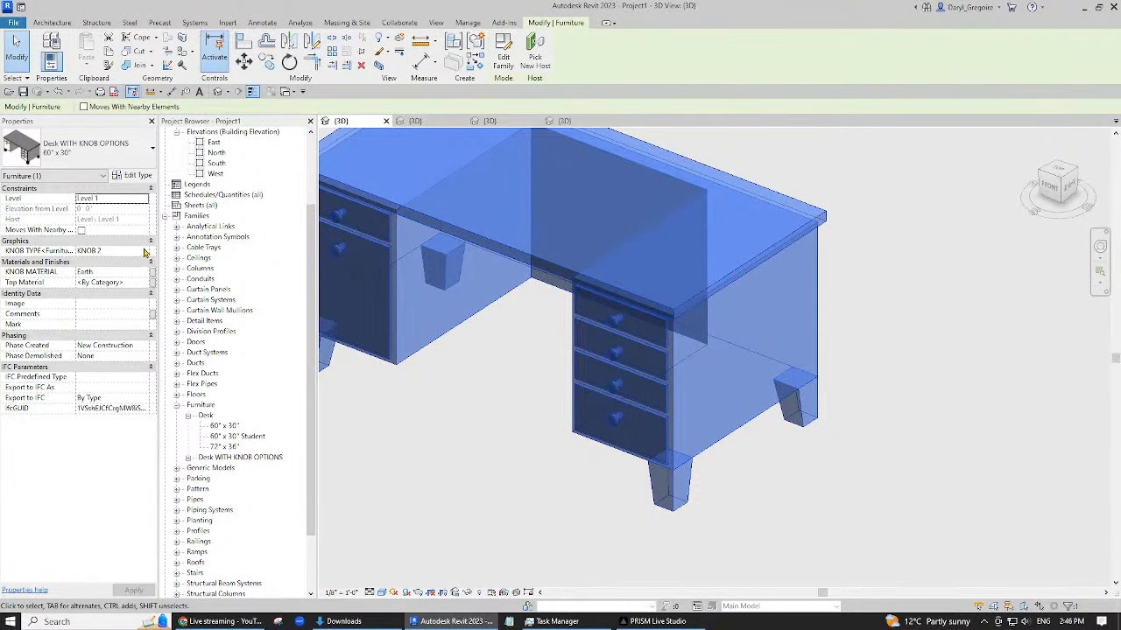
{"action": "left_click", "coordinate": [114, 252]}
{"action": "left_click", "coordinate": [144, 252]}
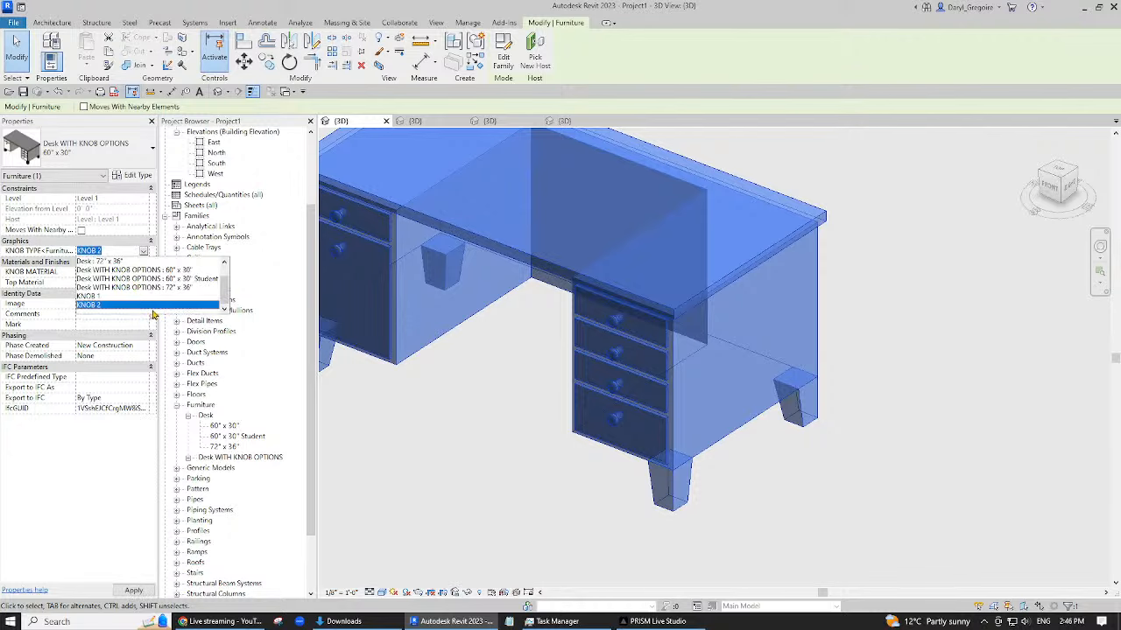
{"action": "key", "text": "Escape"}
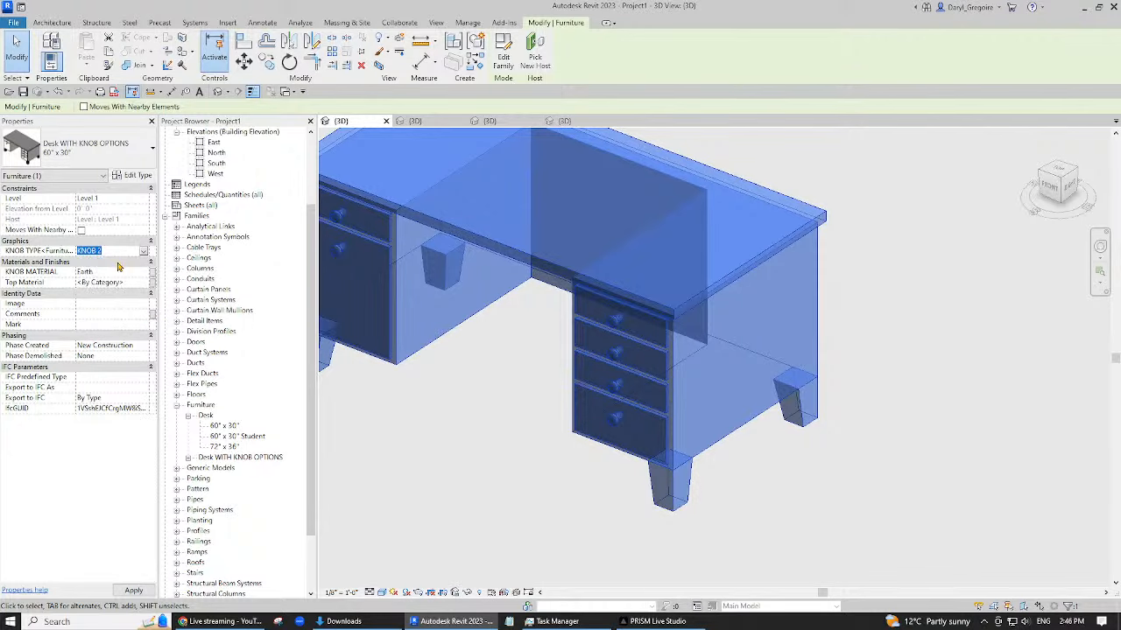
{"action": "scroll", "coordinate": [510, 302], "scroll_direction": "up", "scroll_amount": 2}
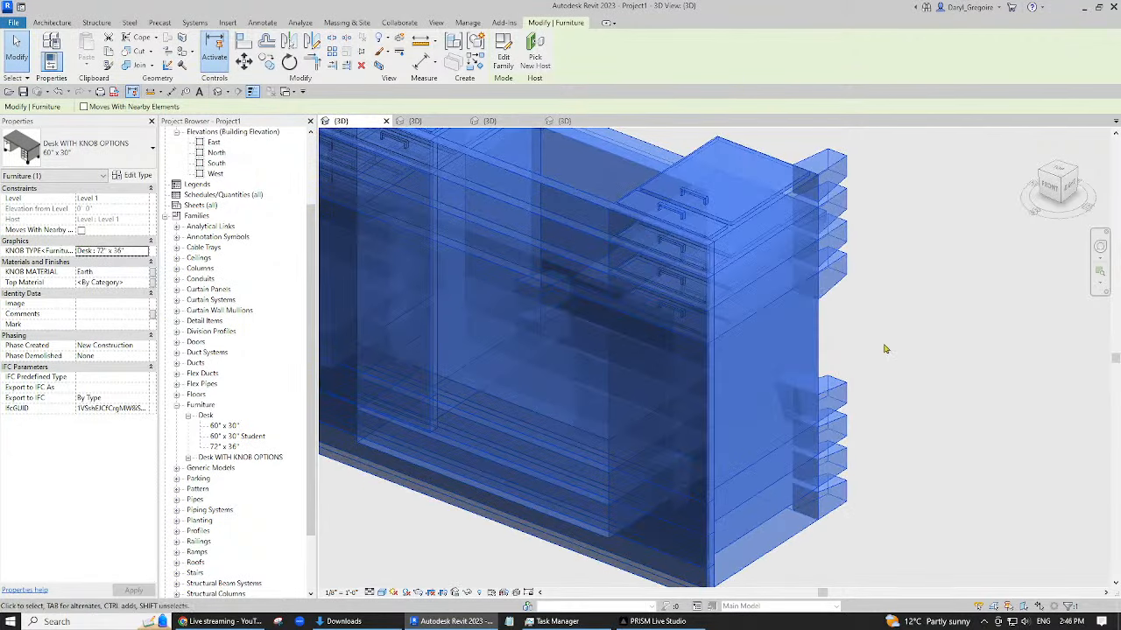
{"action": "scroll", "coordinate": [872, 342], "scroll_direction": "down", "scroll_amount": 4}
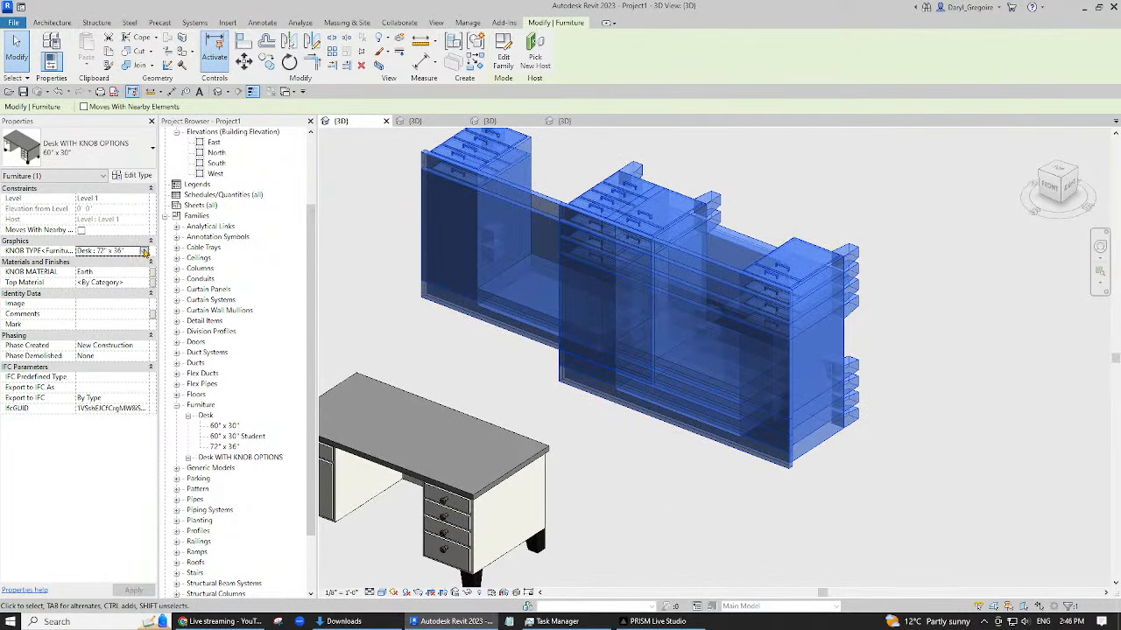
- Set the KNOB TYPE of the middle desk to KNOB 1 and deselect the desk
{"action": "left_click", "coordinate": [144, 252]}
{"action": "scroll", "coordinate": [175, 309], "scroll_direction": "down", "scroll_amount": 1}
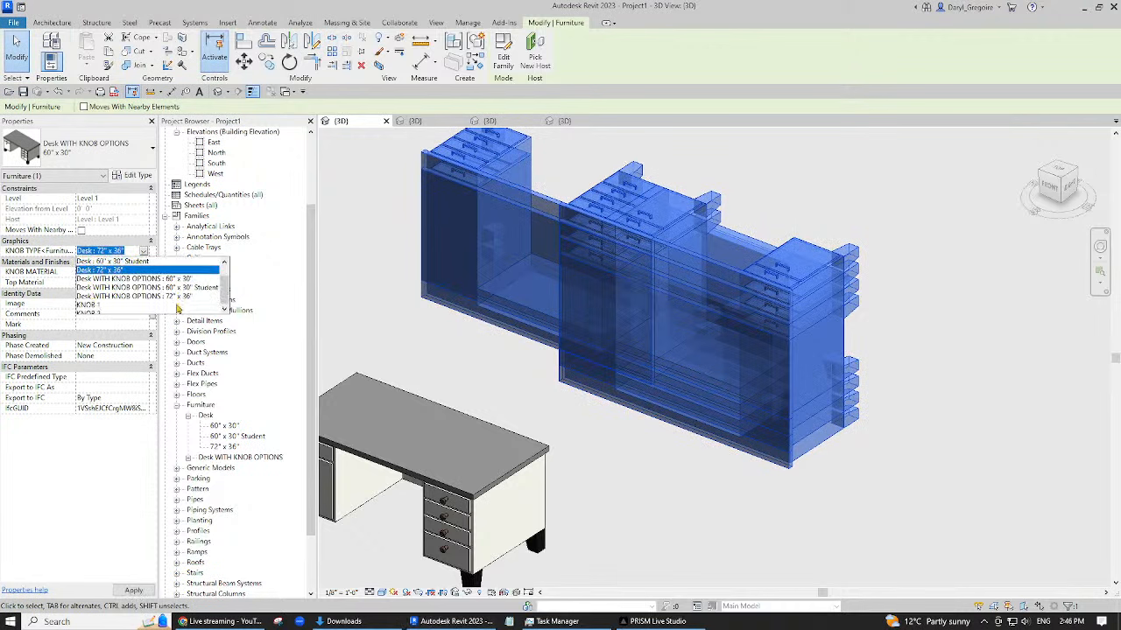
{"action": "left_click", "coordinate": [91, 297]}
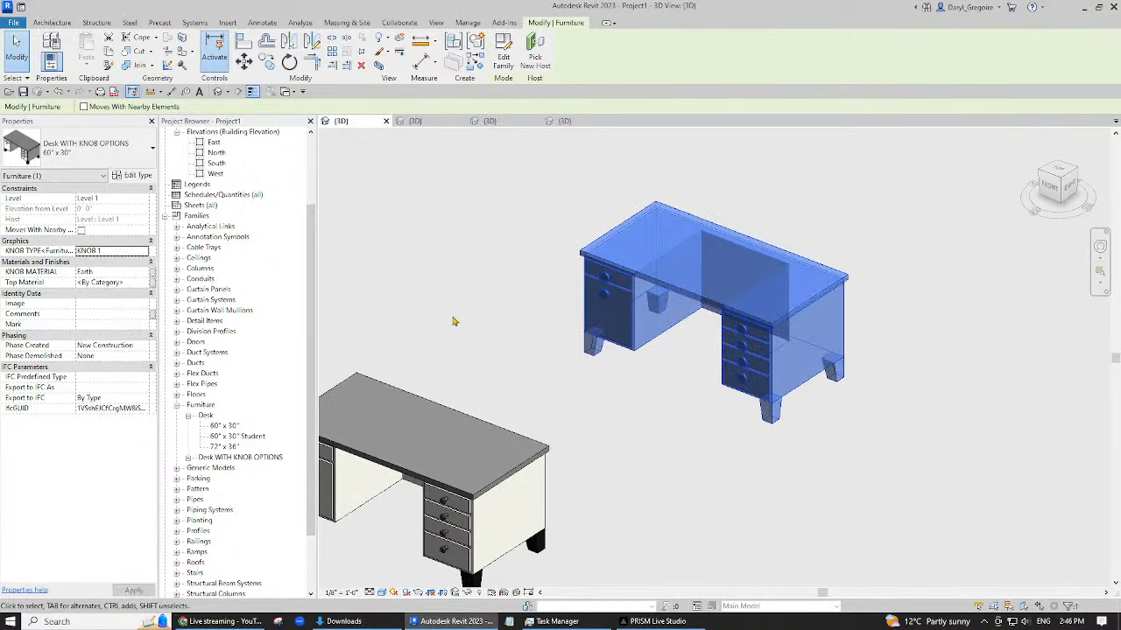
{"action": "left_click", "coordinate": [148, 251]}
{"action": "left_click", "coordinate": [472, 266]}
{"action": "left_click", "coordinate": [451, 284]}
{"action": "scroll", "coordinate": [451, 283], "scroll_direction": "down", "scroll_amount": 4}
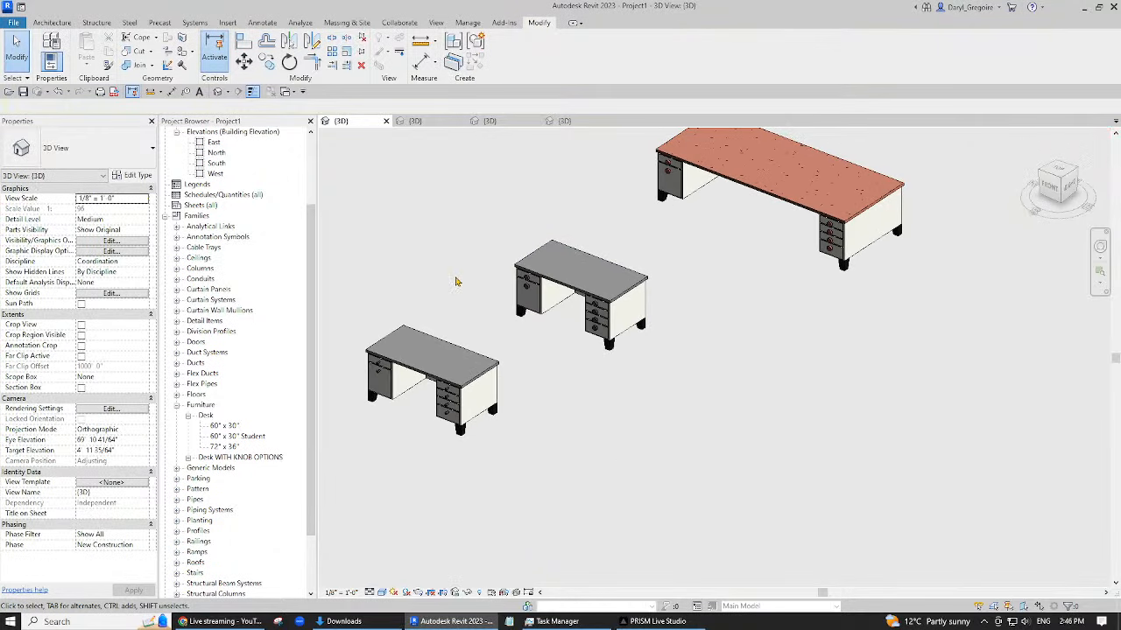